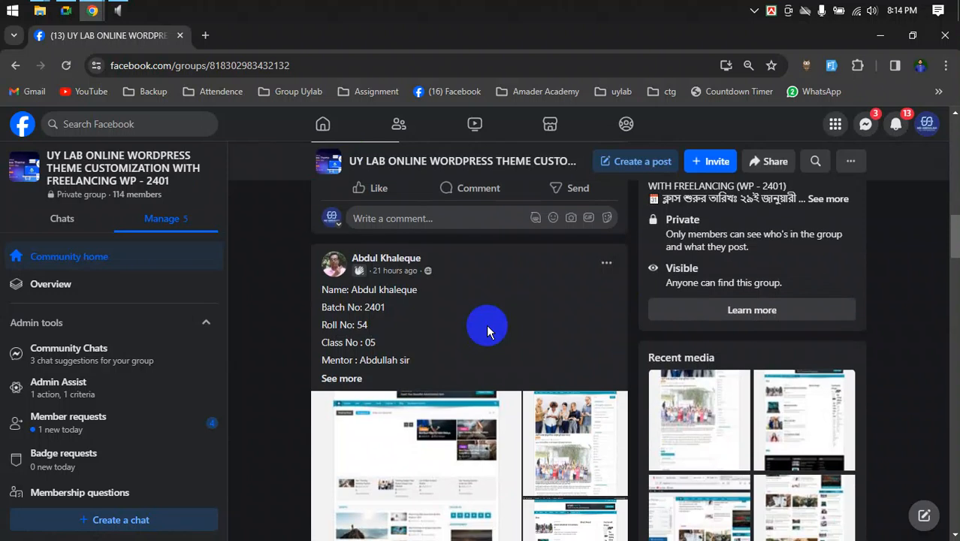
scroll(481, 338, "down", 2)
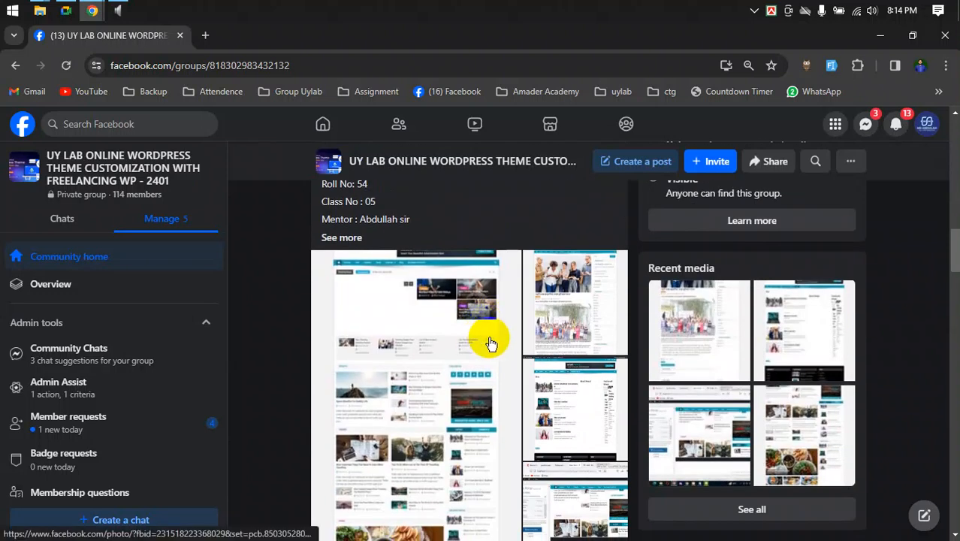
- Open the post's first website screenshot and zoom it to its largest size, showing the top
scroll(490, 343, "up", 2)
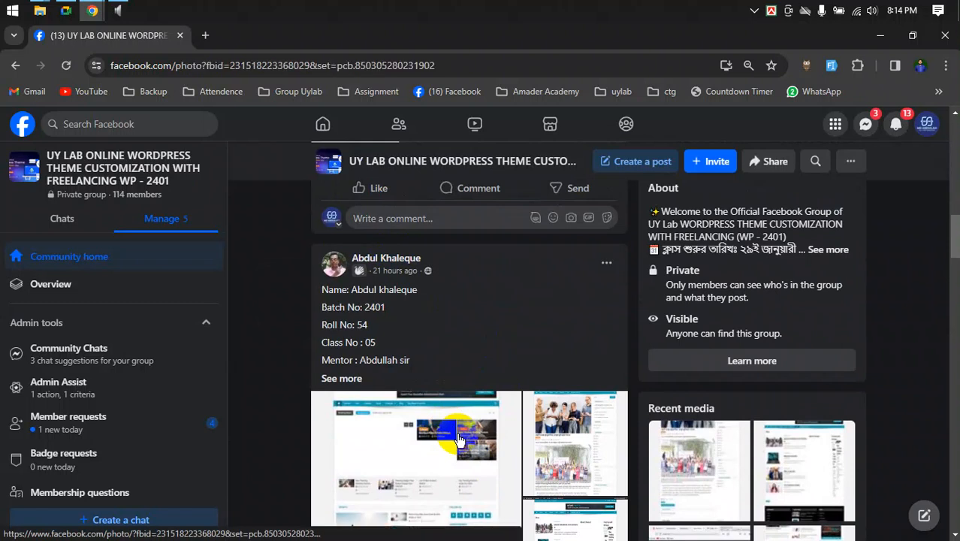
left_click(459, 438)
left_click(623, 129)
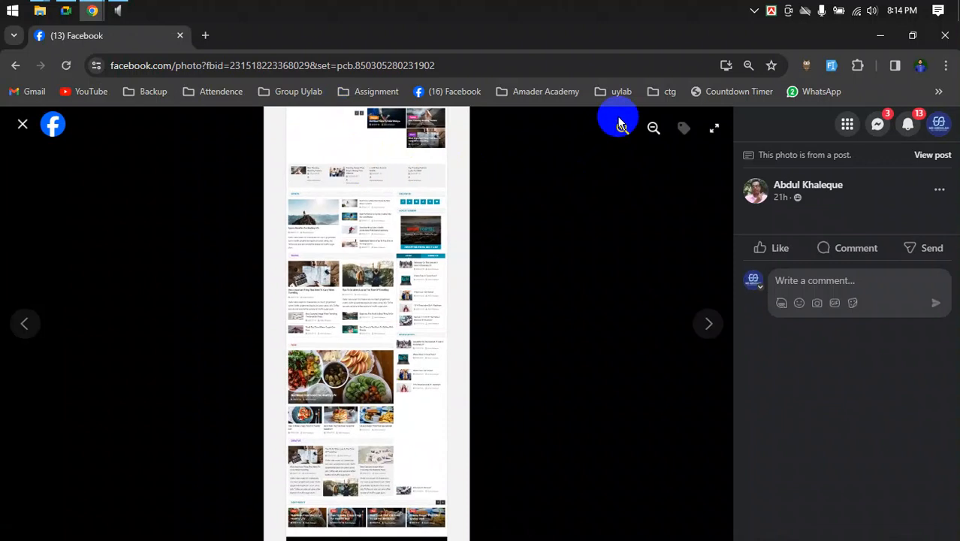
left_click(620, 130)
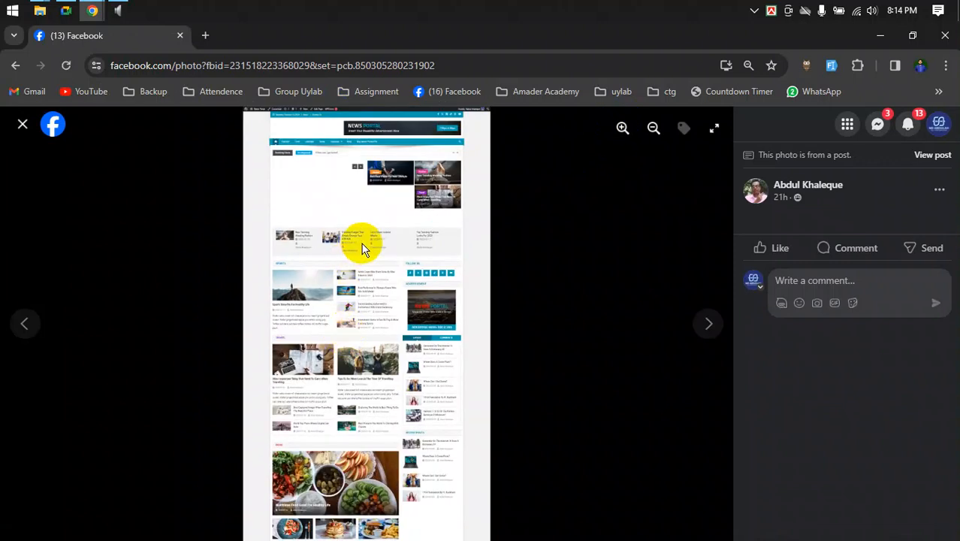
left_click(617, 128)
left_click(622, 130)
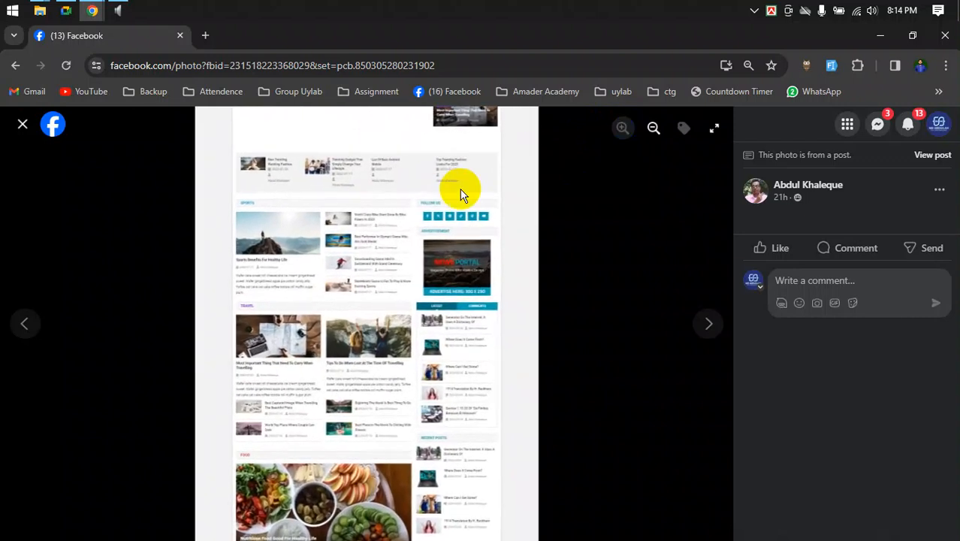
left_click_drag(460, 190, 460, 395)
- Page through the post's photos to the full News Portal page, then close the viewer
left_click(699, 324)
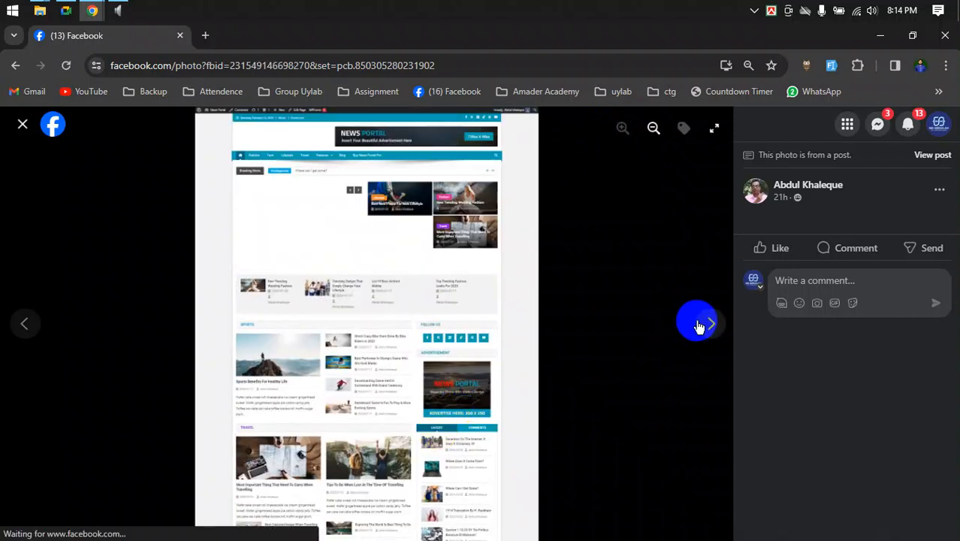
left_click(695, 329)
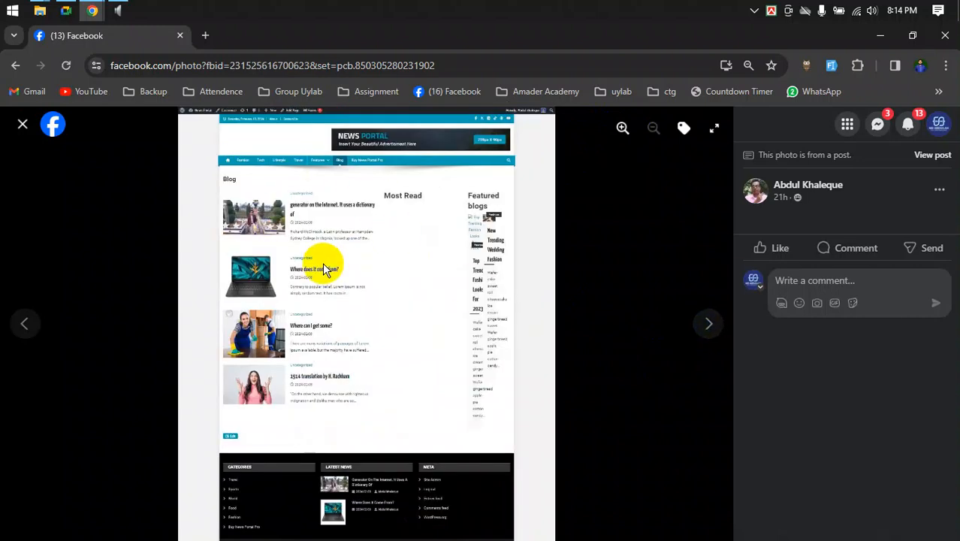
left_click(706, 332)
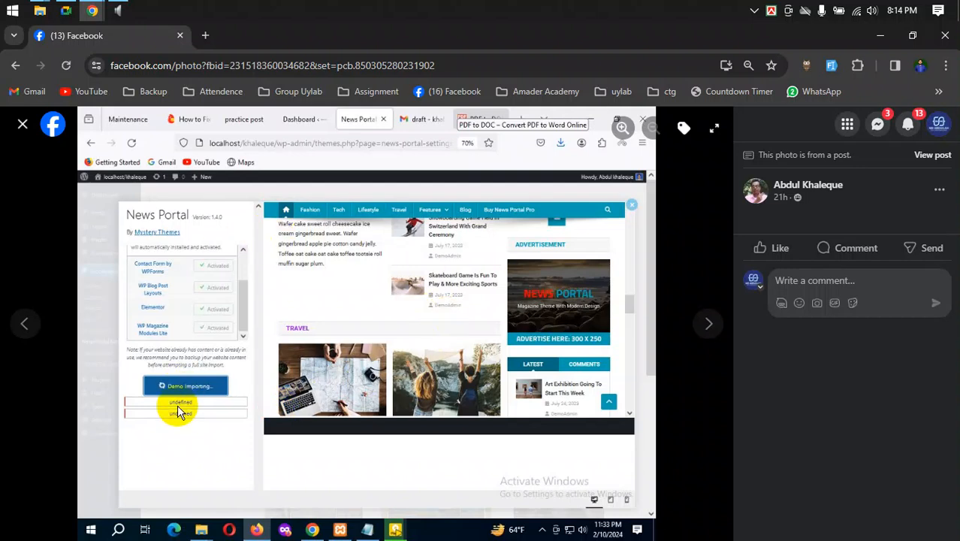
left_click(710, 325)
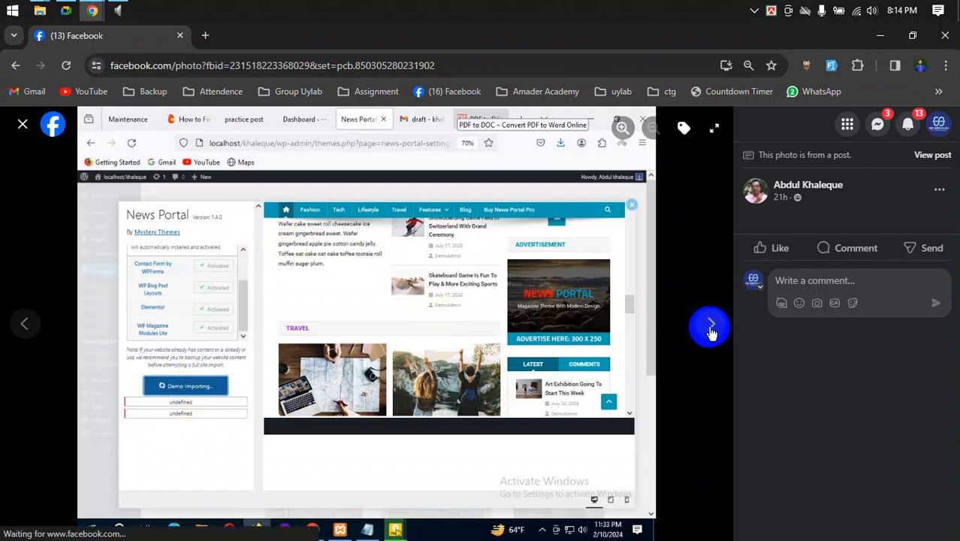
left_click(22, 129)
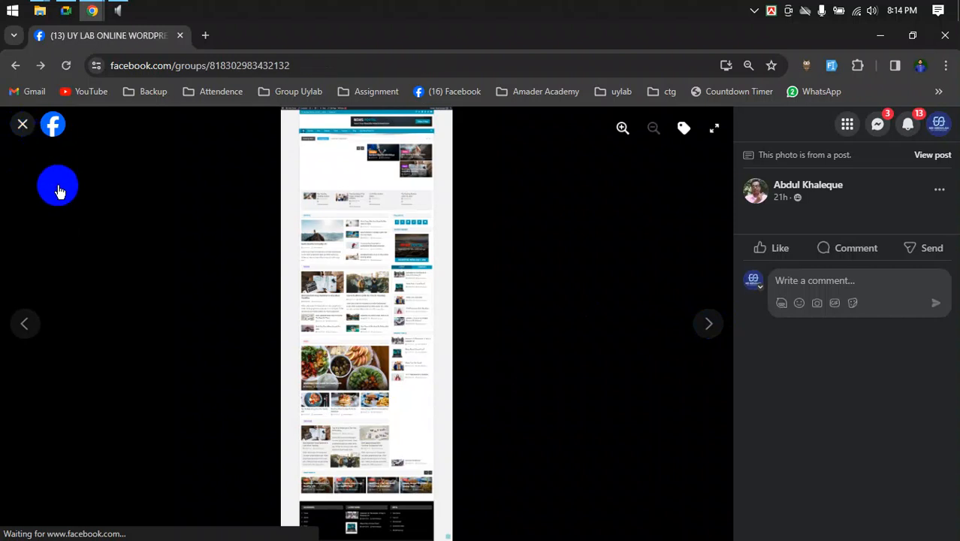
- Like the student's News Portal screenshot post and open its reply thread
scroll(428, 272, "down", 4)
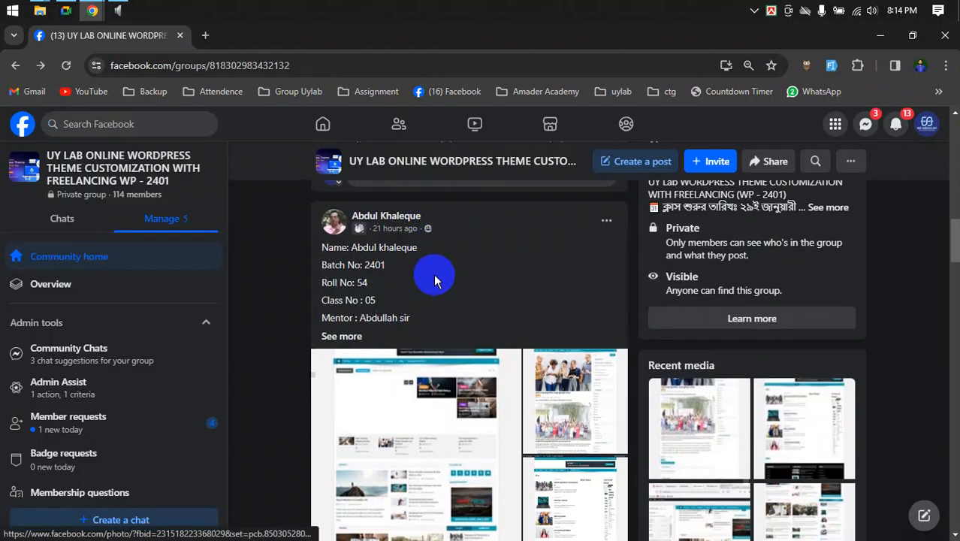
left_click(369, 324)
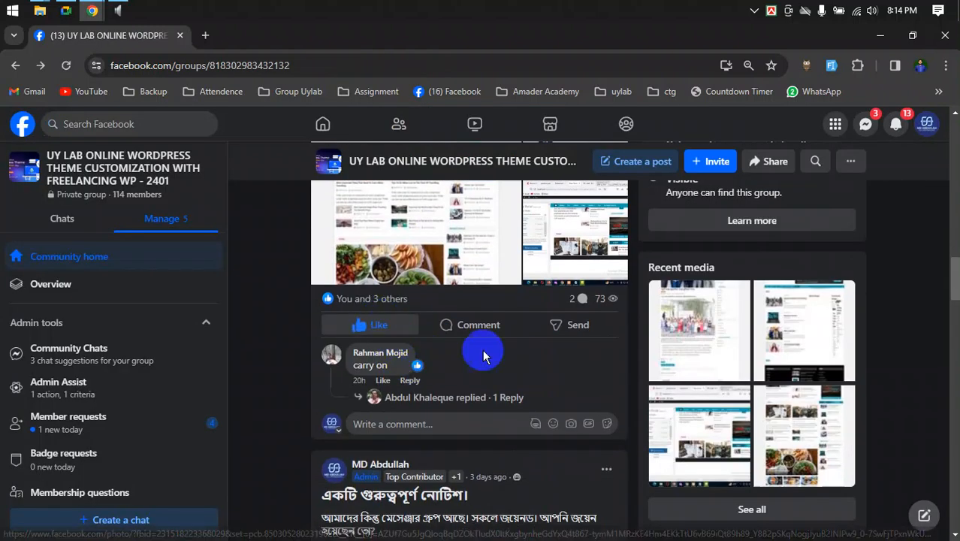
scroll(483, 357, "down", 2)
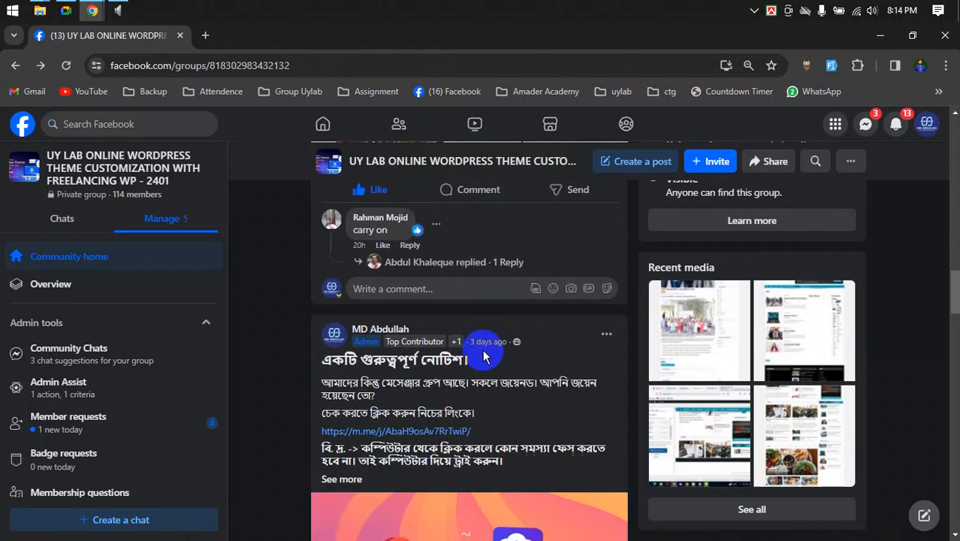
left_click(453, 258)
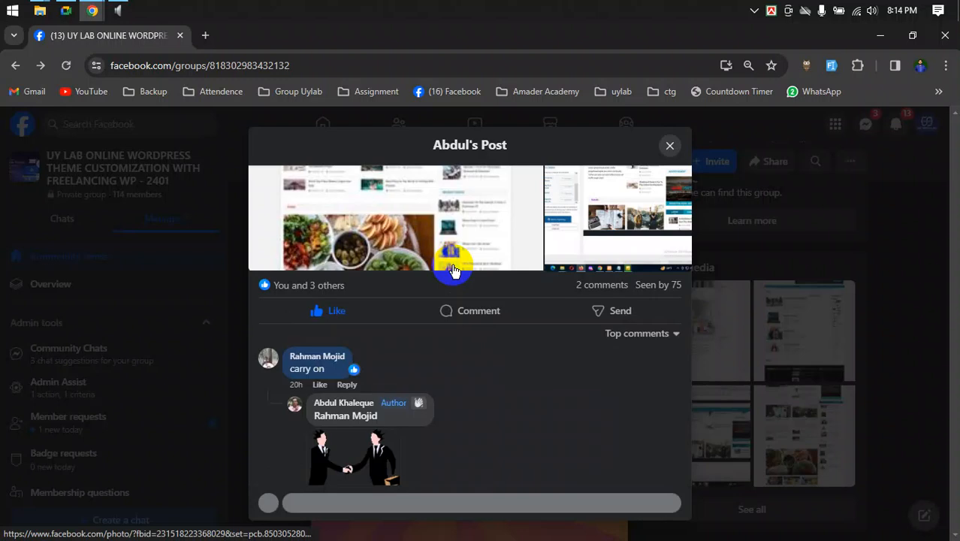
- Close the post's thread and scroll further down the group feed
scroll(461, 406, "down", 3)
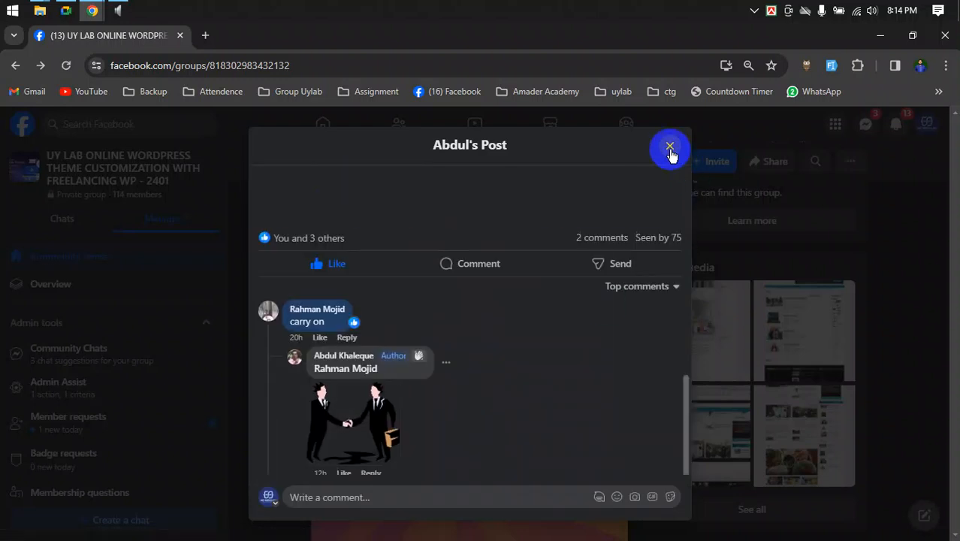
left_click(669, 154)
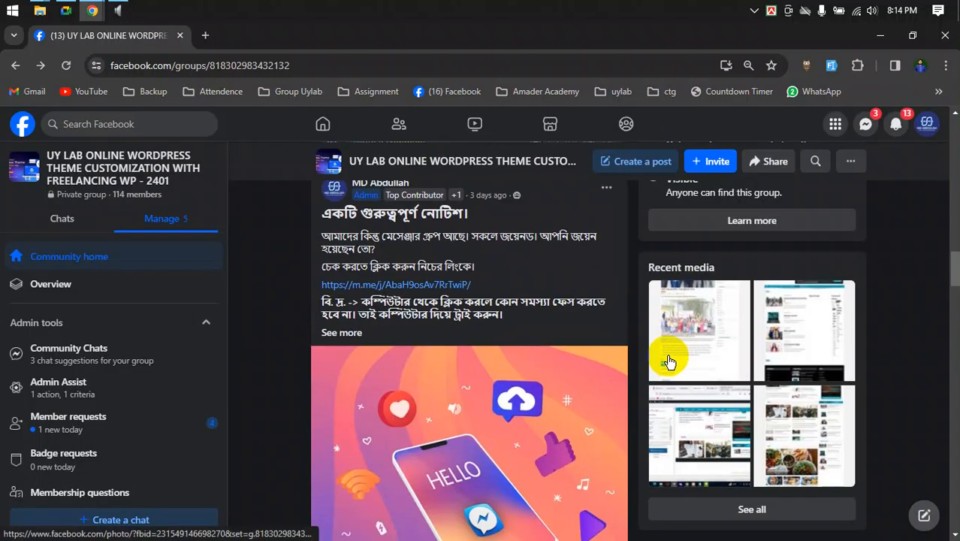
scroll(652, 338, "down", 6)
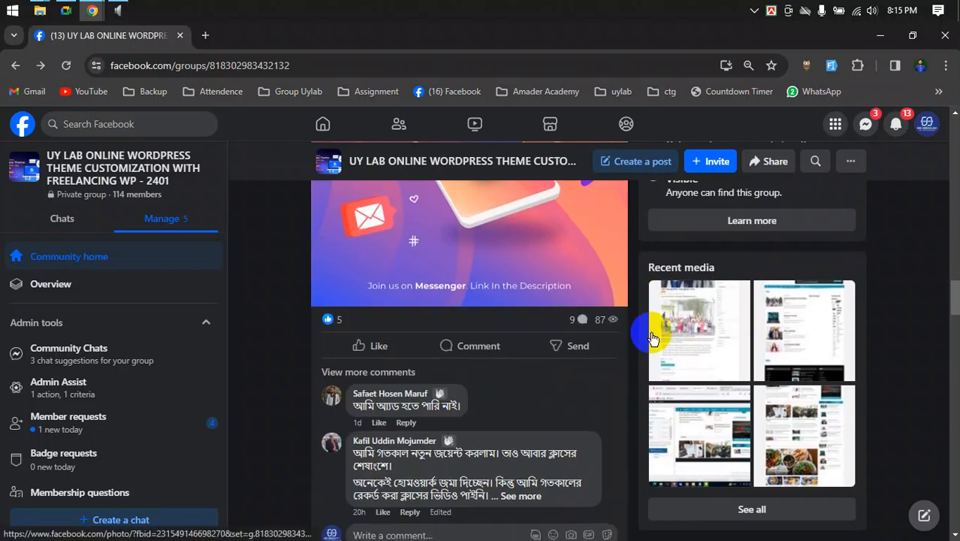
scroll(652, 338, "down", 2)
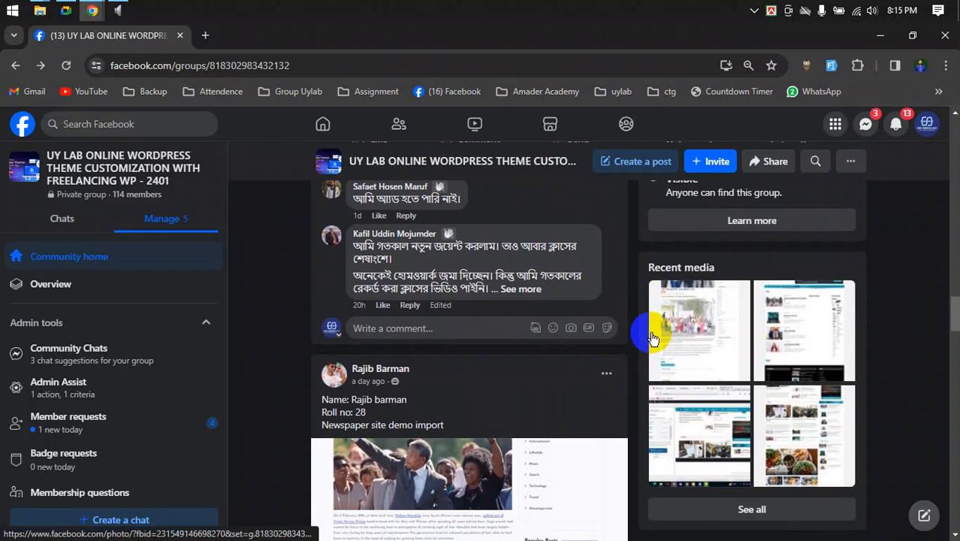
scroll(652, 338, "down", 3)
scroll(651, 332, "up", 1)
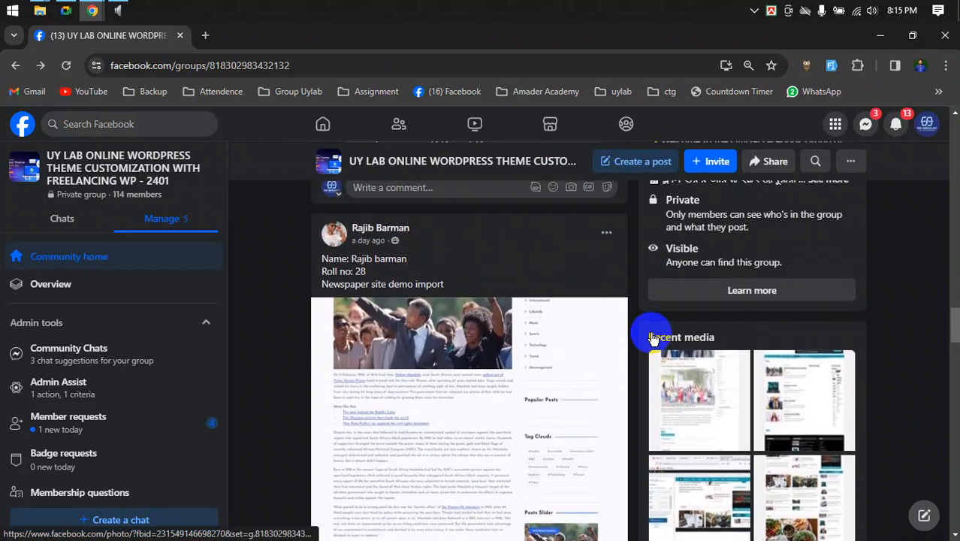
scroll(496, 281, "down", 3)
left_click(465, 280)
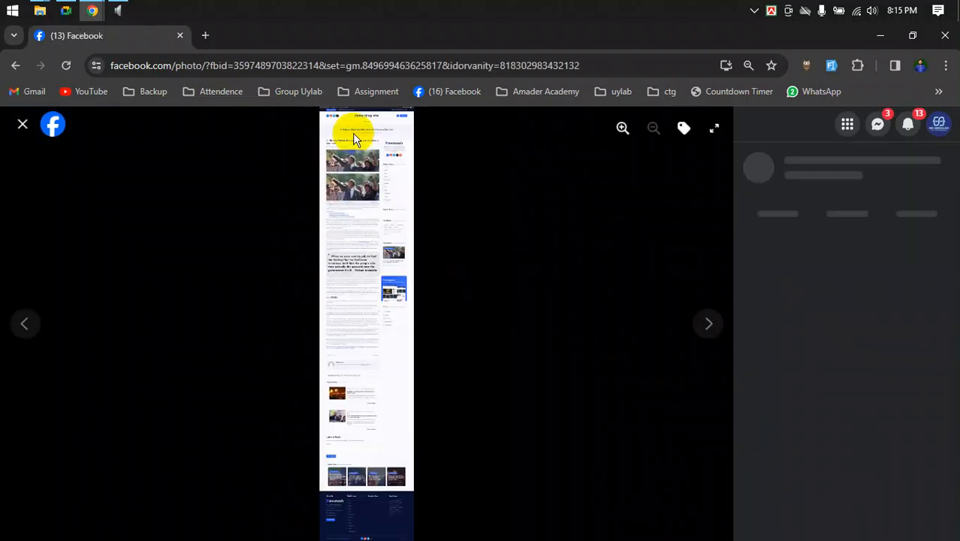
left_click(618, 128)
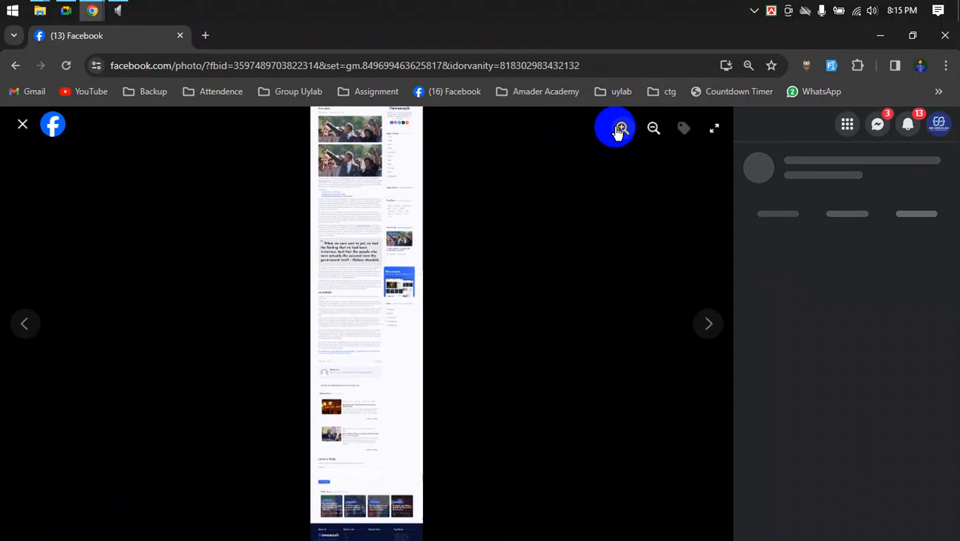
left_click_drag(390, 308, 364, 407)
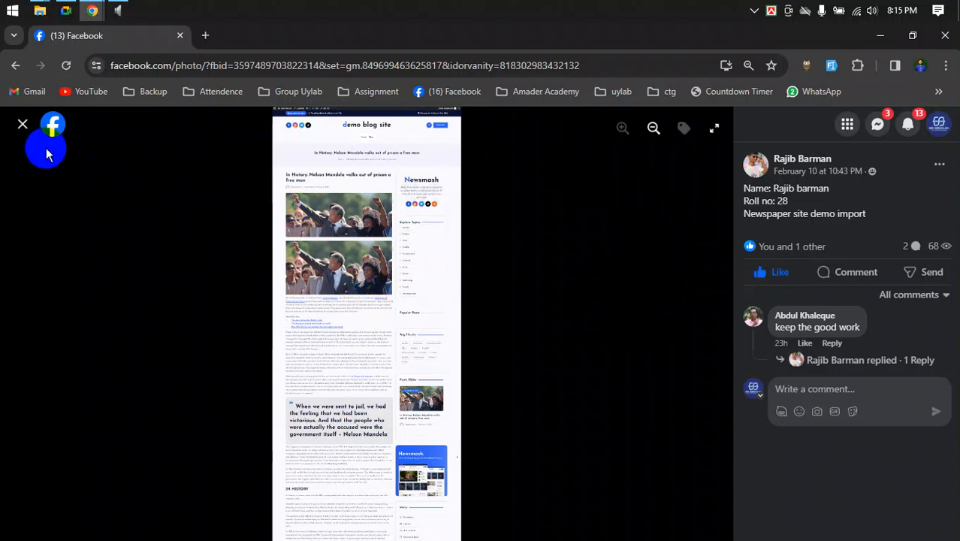
left_click(23, 124)
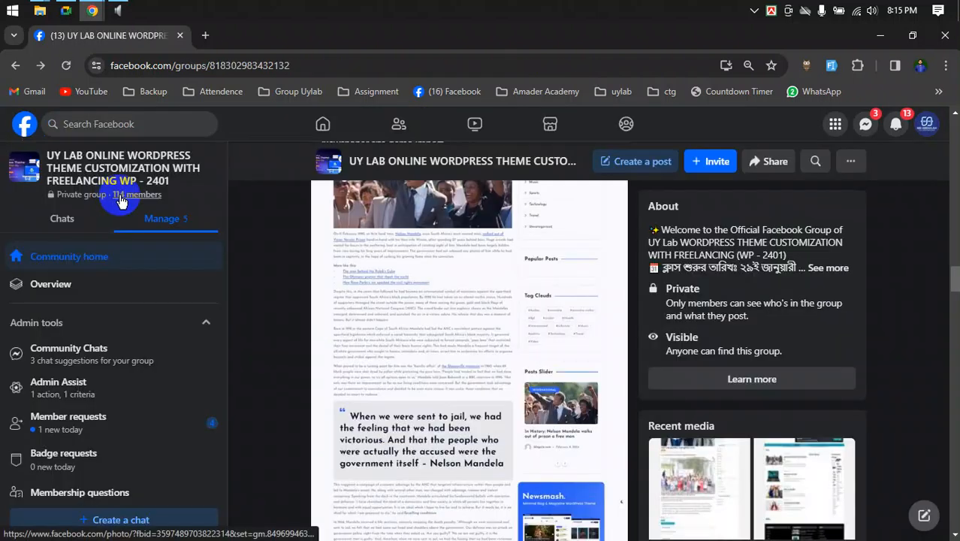
- Open the next post's left screenshot, briefly checking the video call window before returning
scroll(488, 357, "down", 5)
scroll(488, 361, "down", 4)
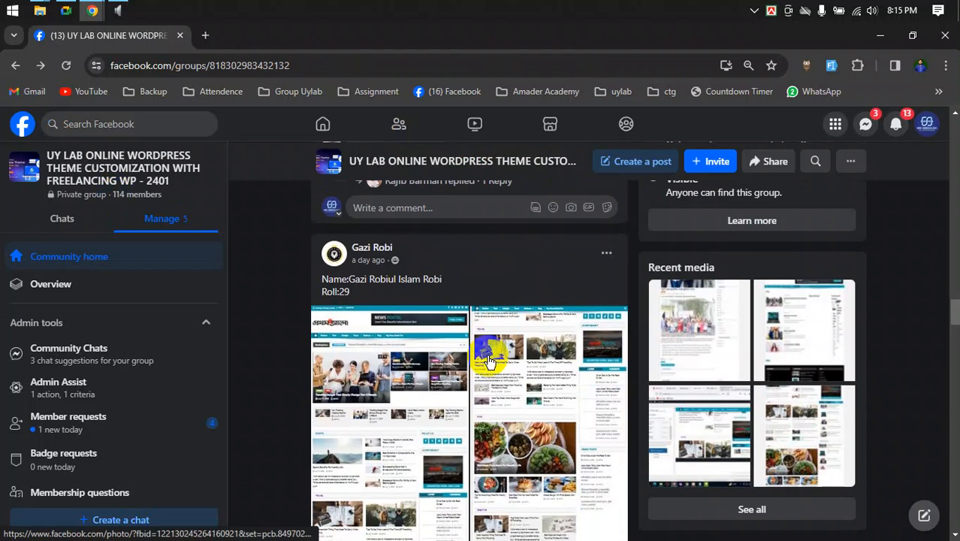
left_click(384, 289)
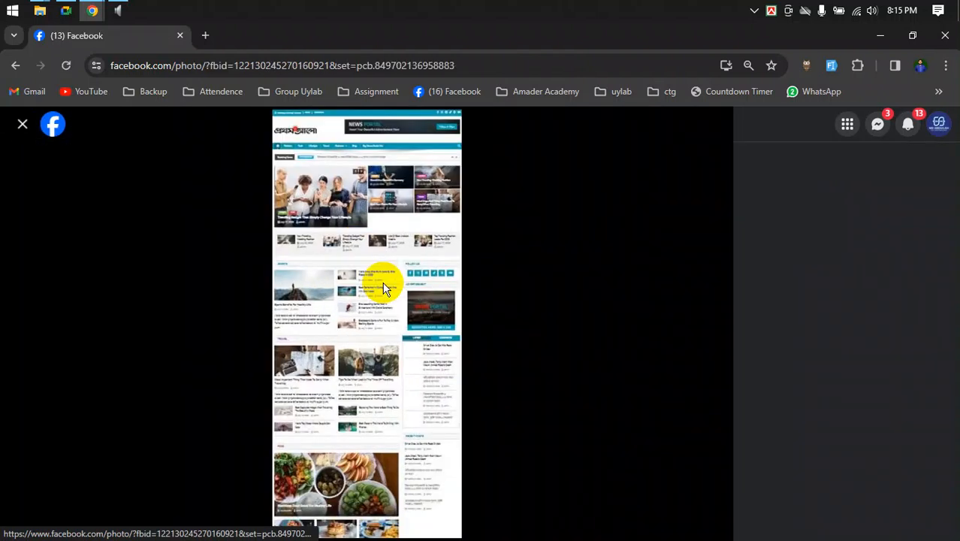
left_click(66, 12)
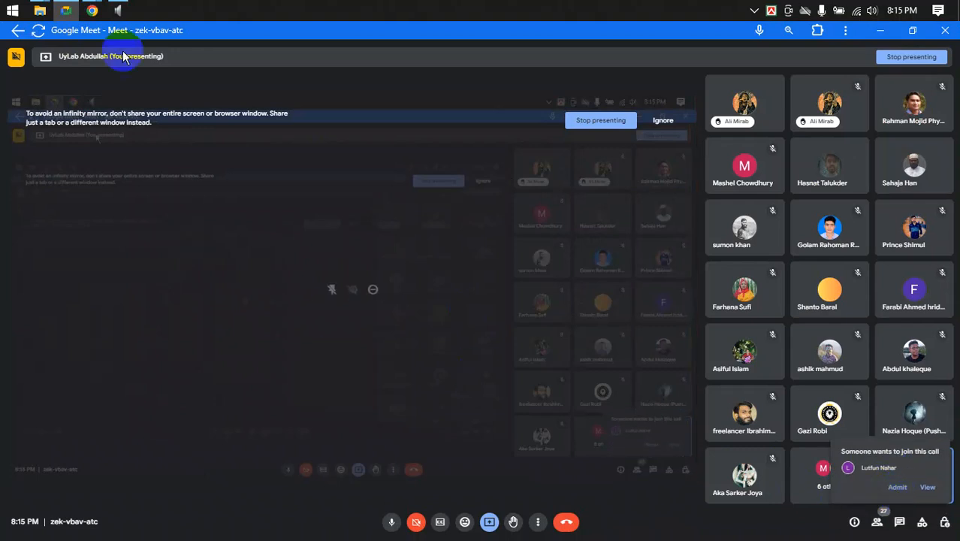
mouse_move(88, 9)
left_click(117, 101)
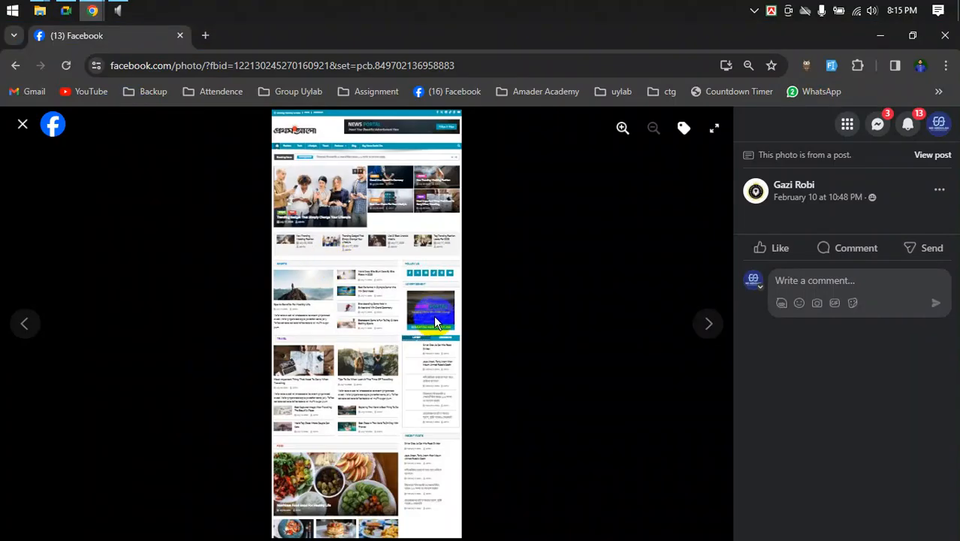
- Enter tagging mode and mark spots on the photo
left_click(623, 129)
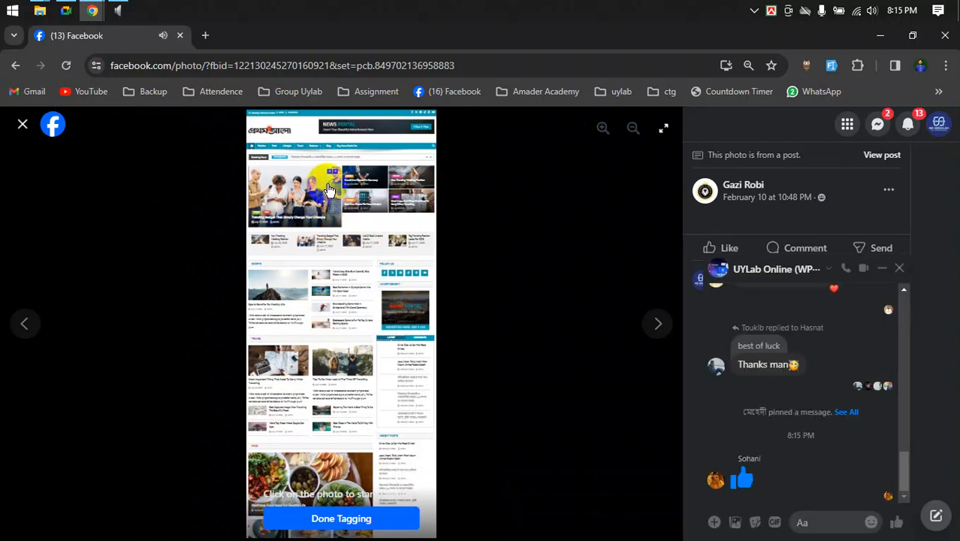
left_click(333, 236)
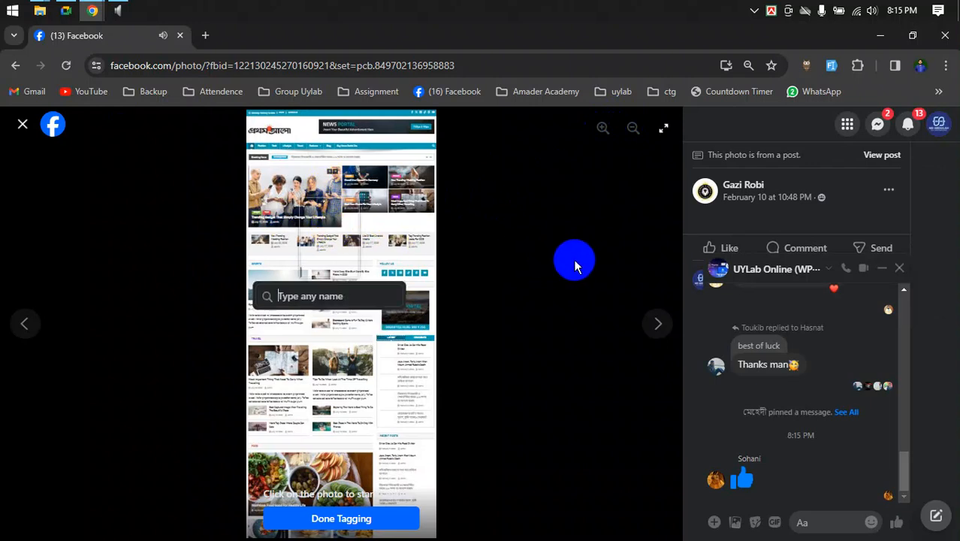
left_click(445, 328)
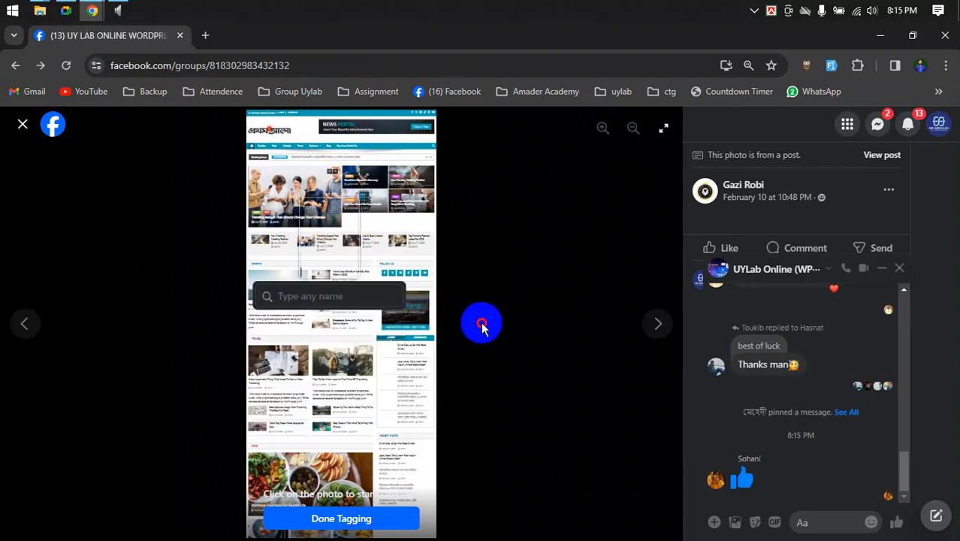
left_click(337, 236)
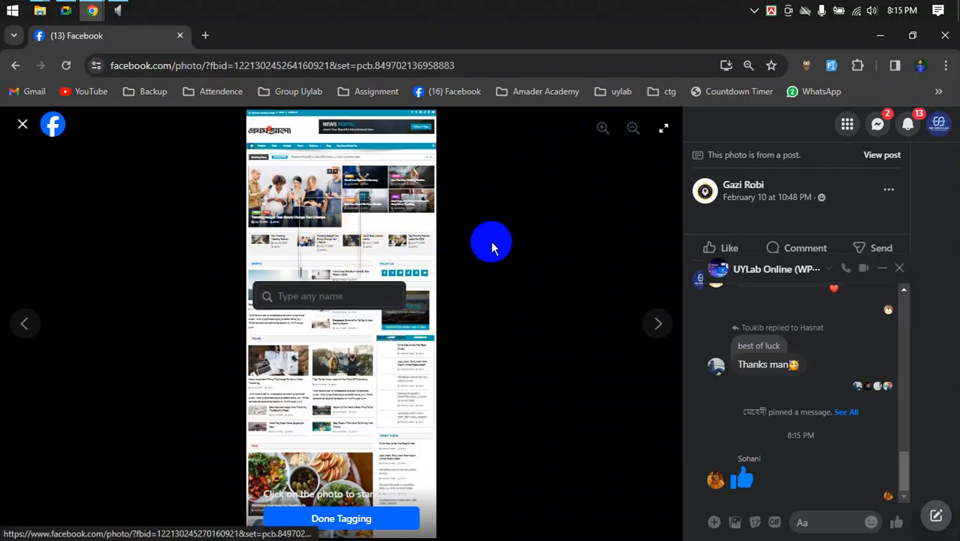
- Enlarge the post's first screenshot, pan to its header, then close the photo
key("alt+Left")
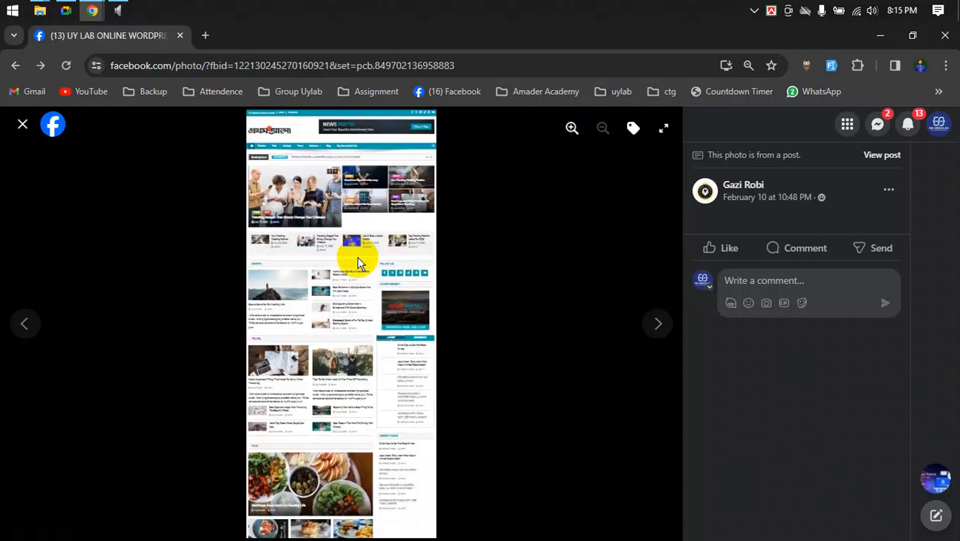
left_click(573, 130)
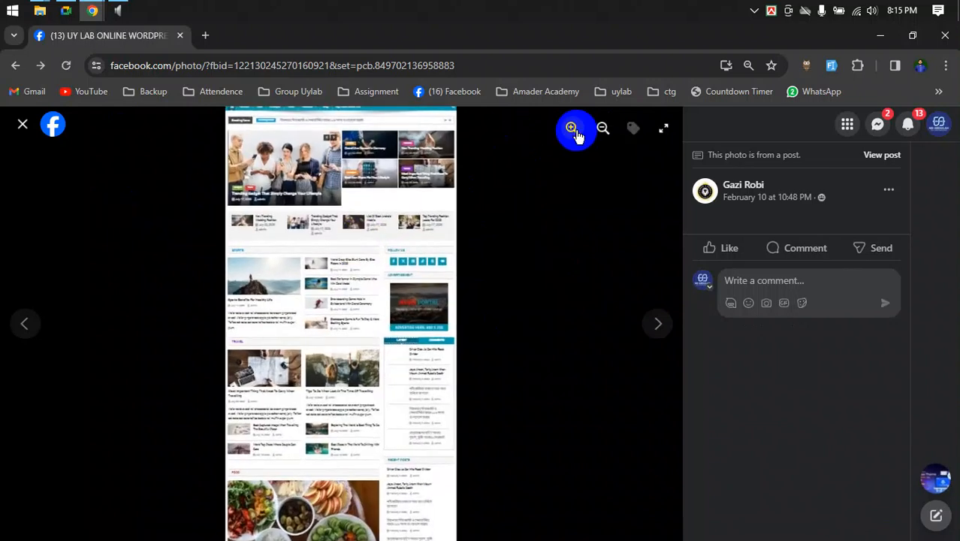
left_click_drag(348, 223, 352, 372)
scroll(353, 372, "down", 4)
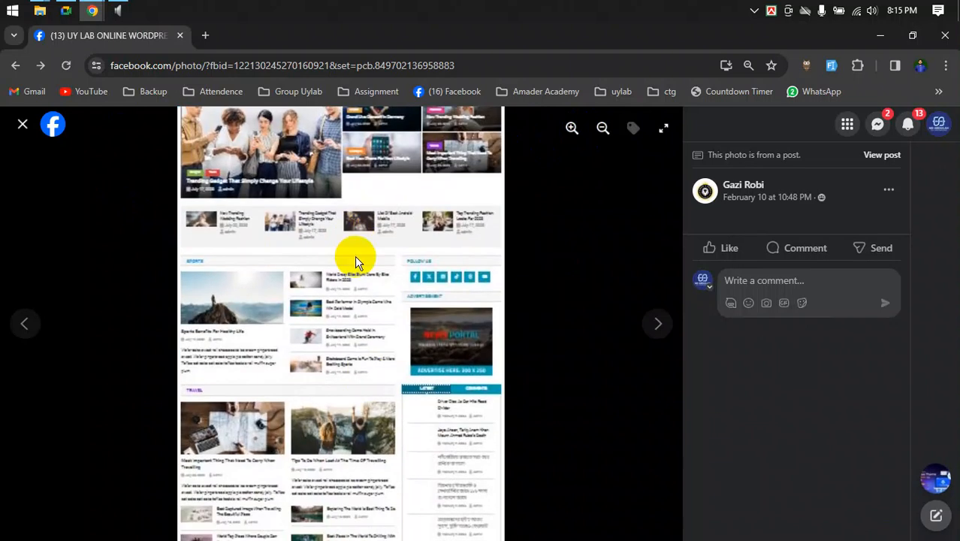
left_click(23, 126)
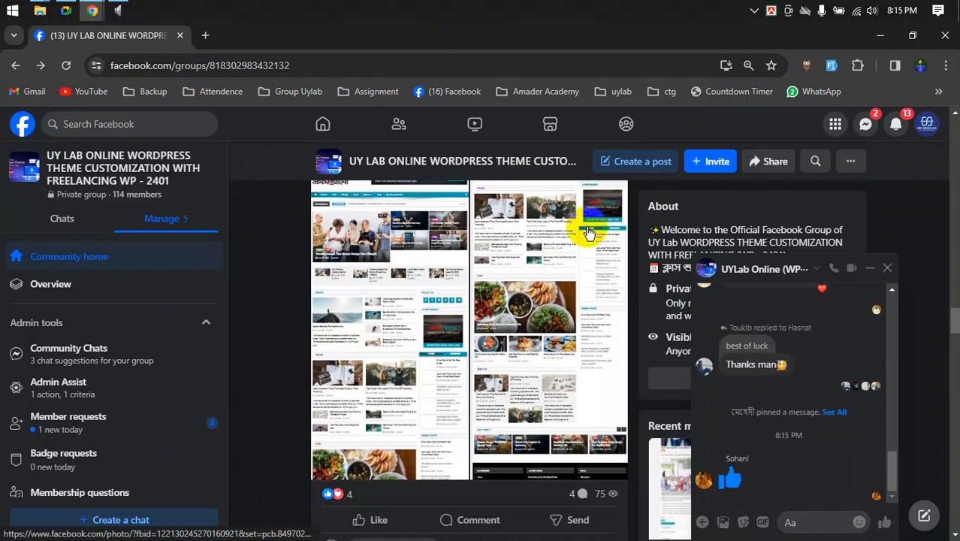
- Like the homepage screenshot post in the group feed
scroll(574, 337, "down", 2)
left_click(381, 378)
scroll(385, 376, "down", 8)
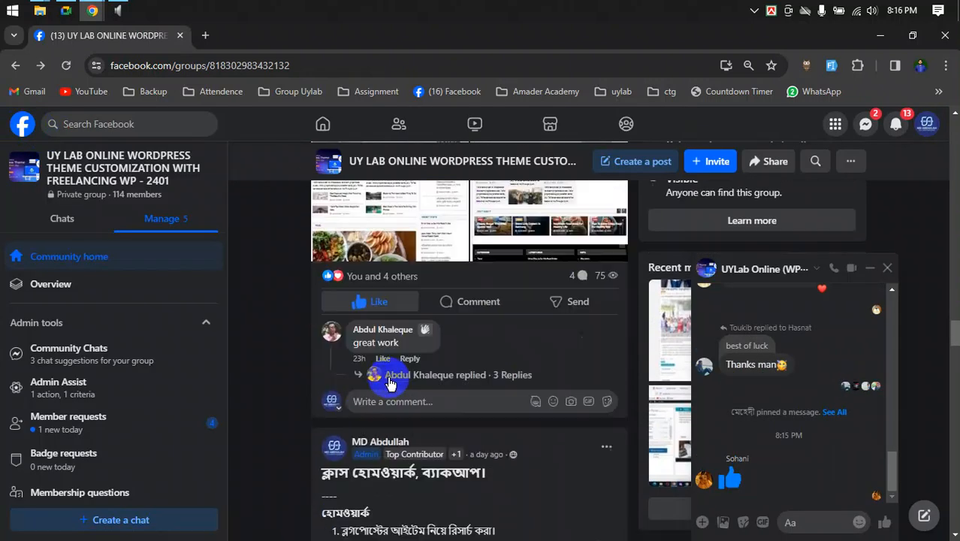
scroll(389, 383, "down", 1)
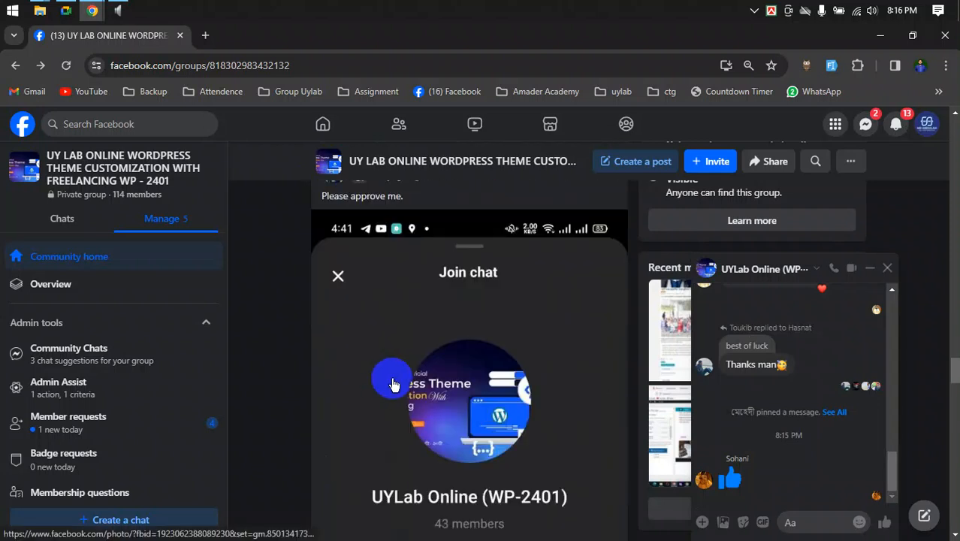
scroll(391, 383, "down", 4)
scroll(390, 383, "up", 4)
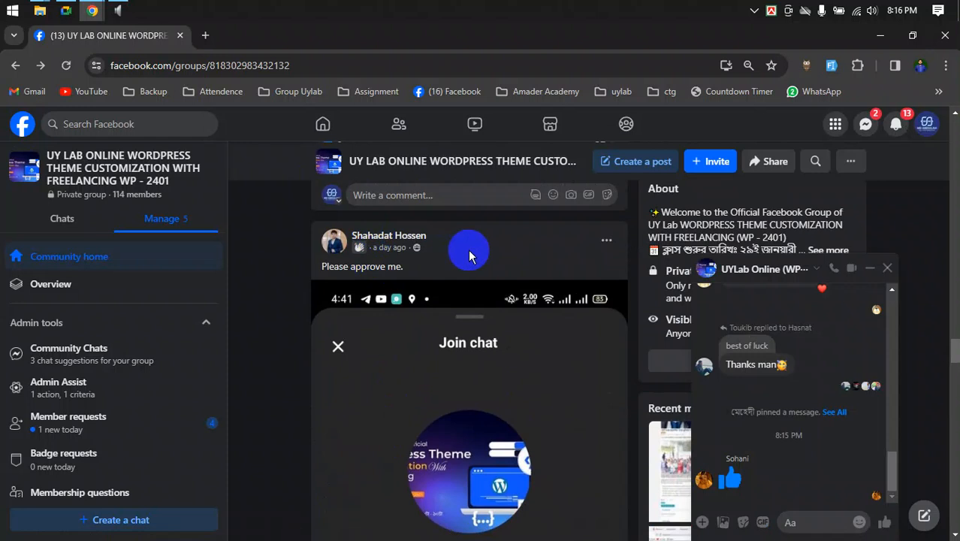
left_click(818, 272)
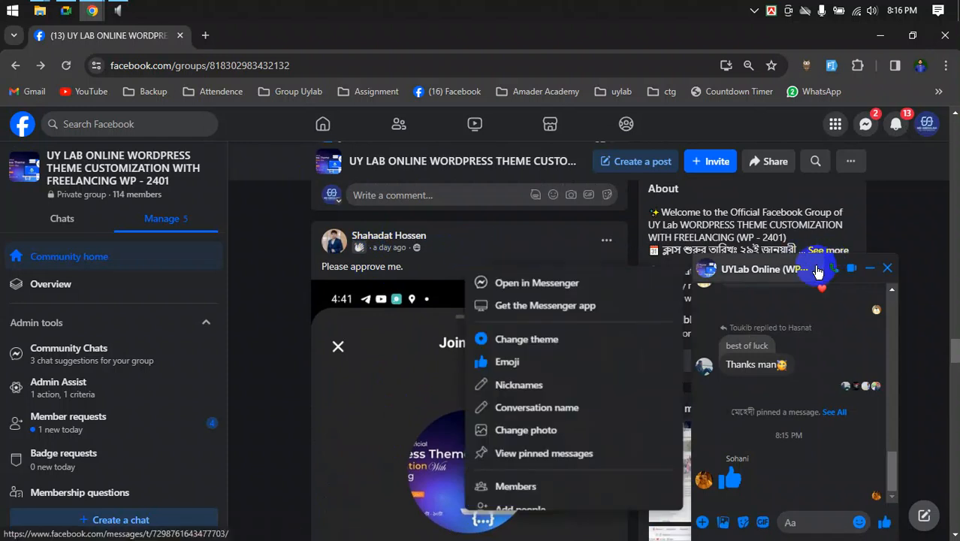
left_click(793, 521)
type("@")
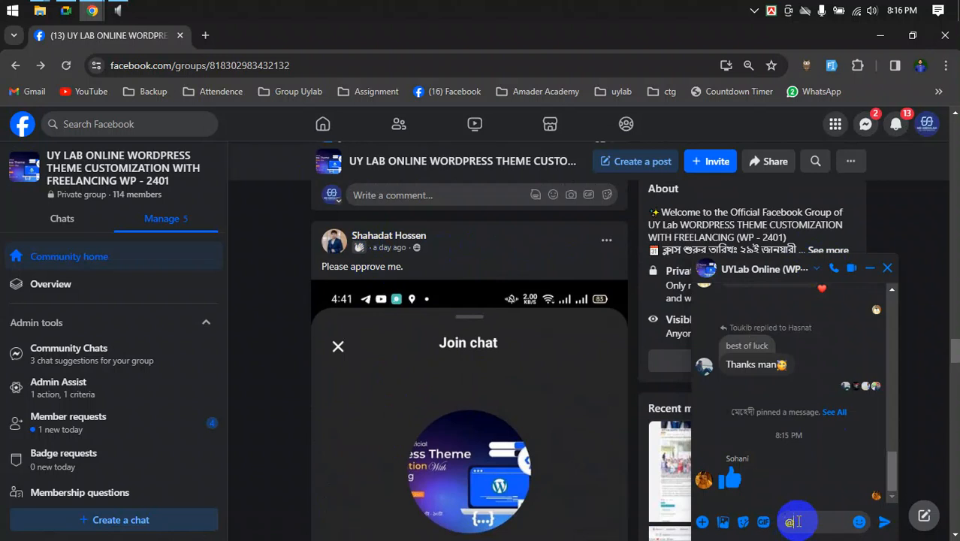
type("sh")
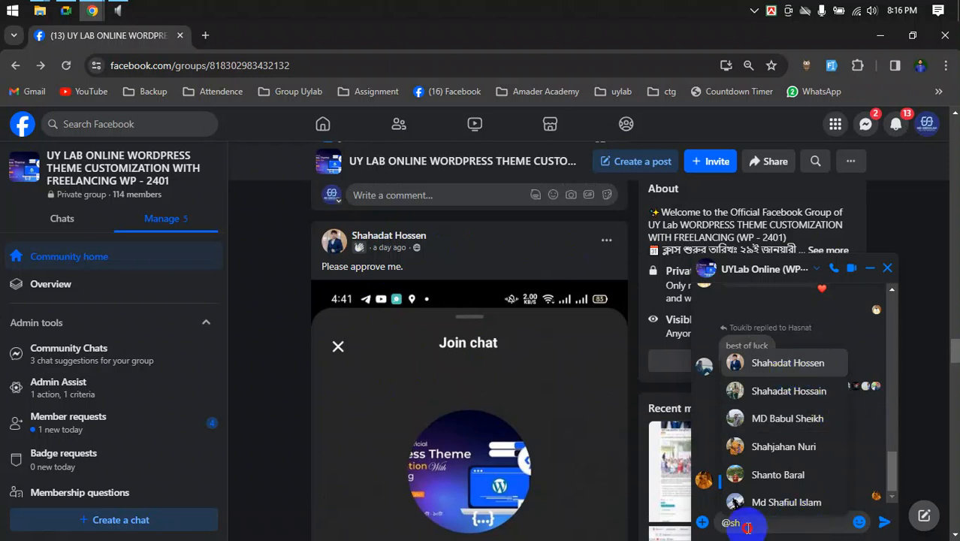
left_click(712, 527)
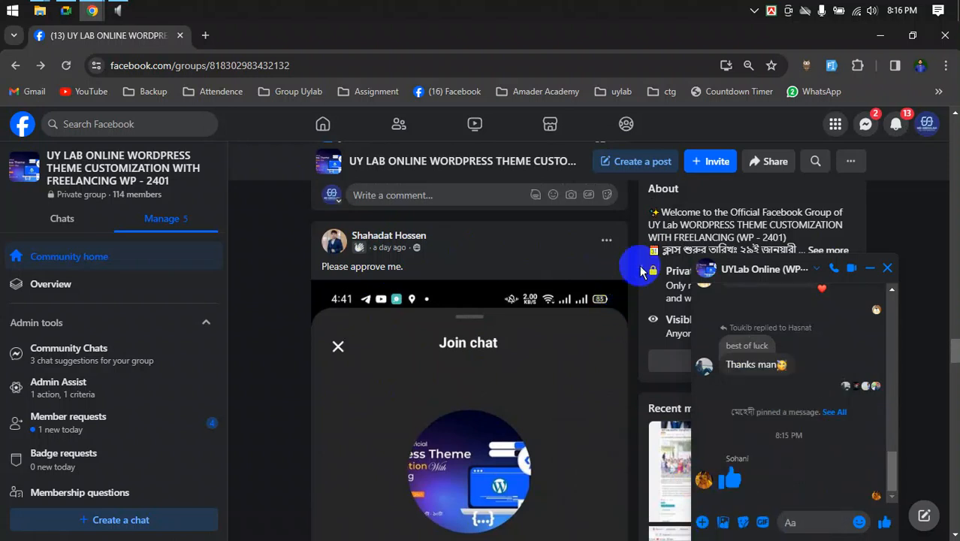
scroll(643, 300, "down", 5)
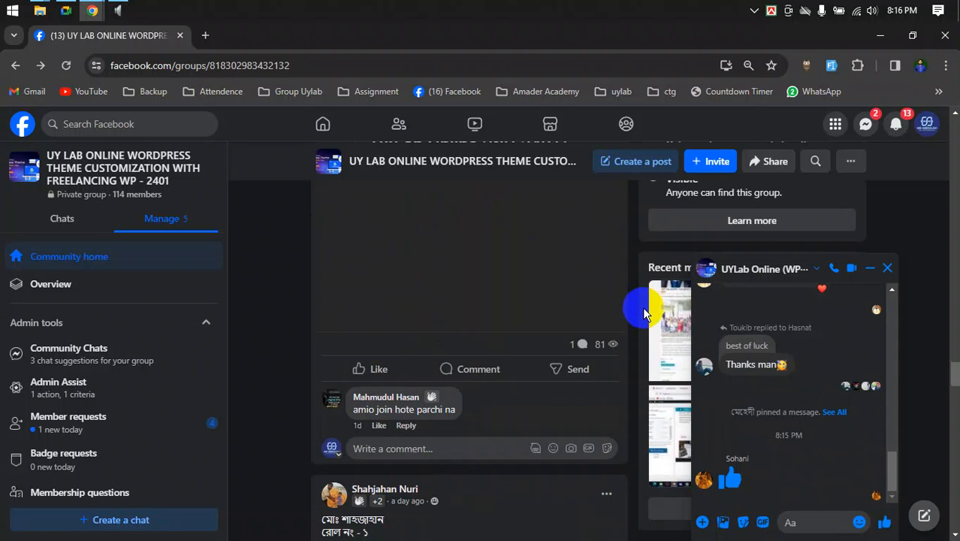
left_click(776, 508)
type("@mah")
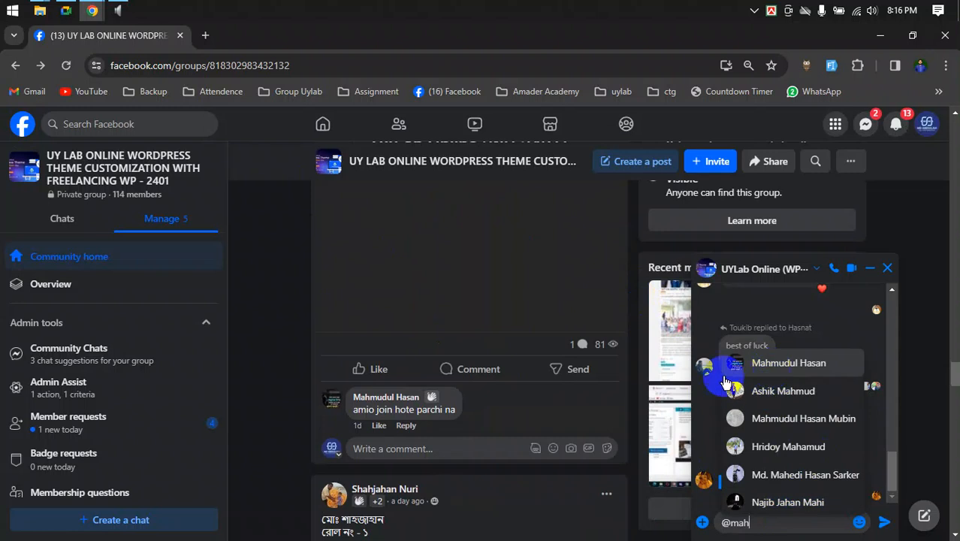
left_click(628, 375)
- Choose Remove post from the 'Please approve me.' post's options menu
scroll(631, 368, "up", 5)
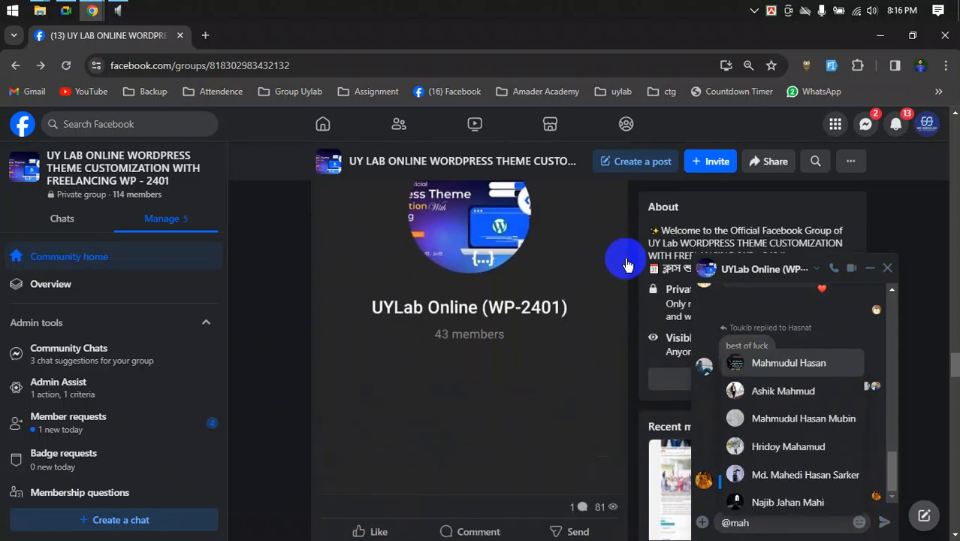
scroll(614, 235, "up", 2)
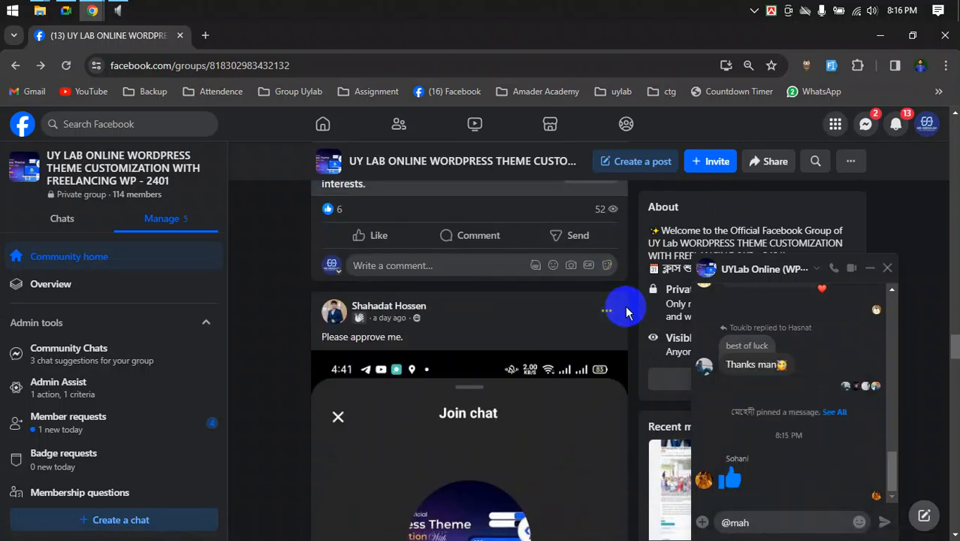
left_click(608, 312)
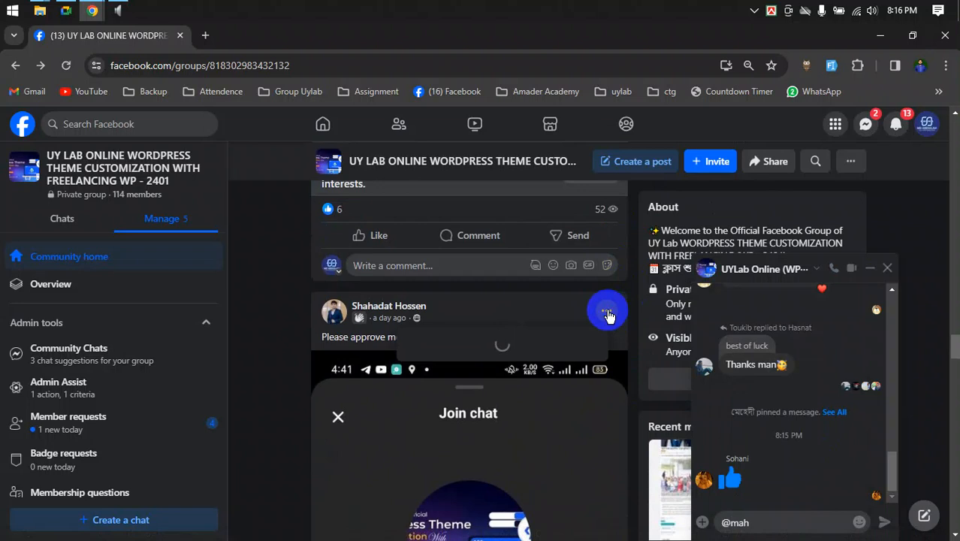
left_click(468, 435)
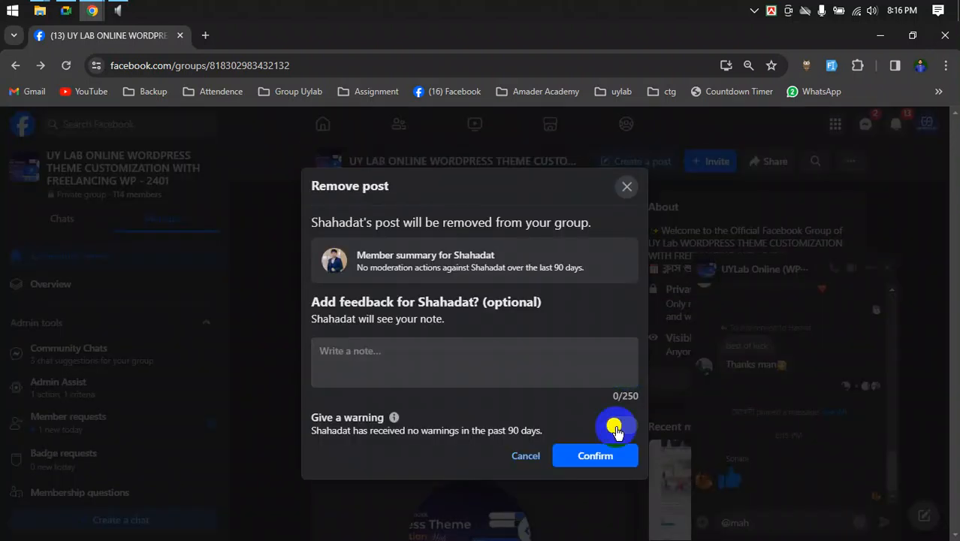
- Confirm removing the 'Please approve me.' post and like the BLOG SITE screenshot post
left_click(595, 456)
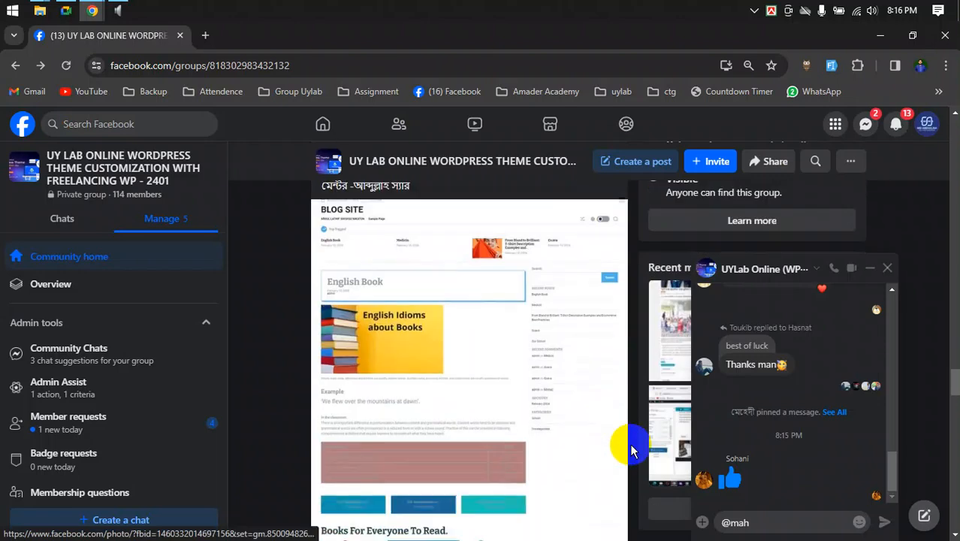
scroll(627, 443, "down", 5)
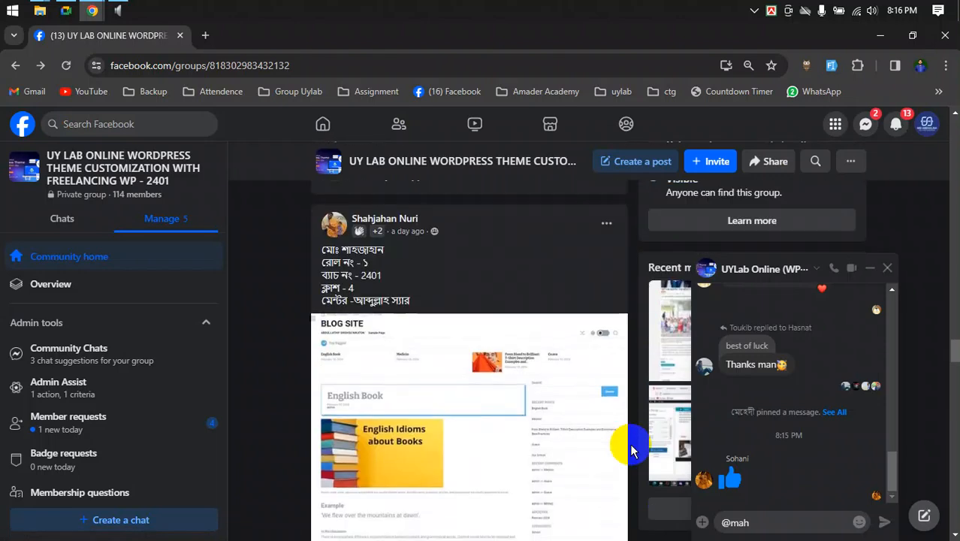
left_click(392, 423)
scroll(420, 424, "up", 3)
scroll(518, 421, "up", 2)
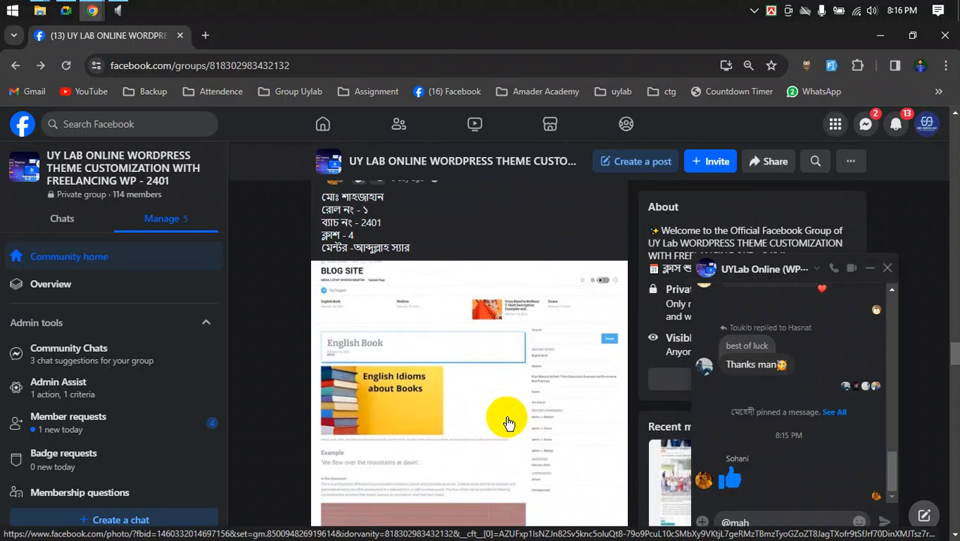
- Like the theme installation, Fashion & Health, and news-site screenshot posts
scroll(575, 417, "down", 5)
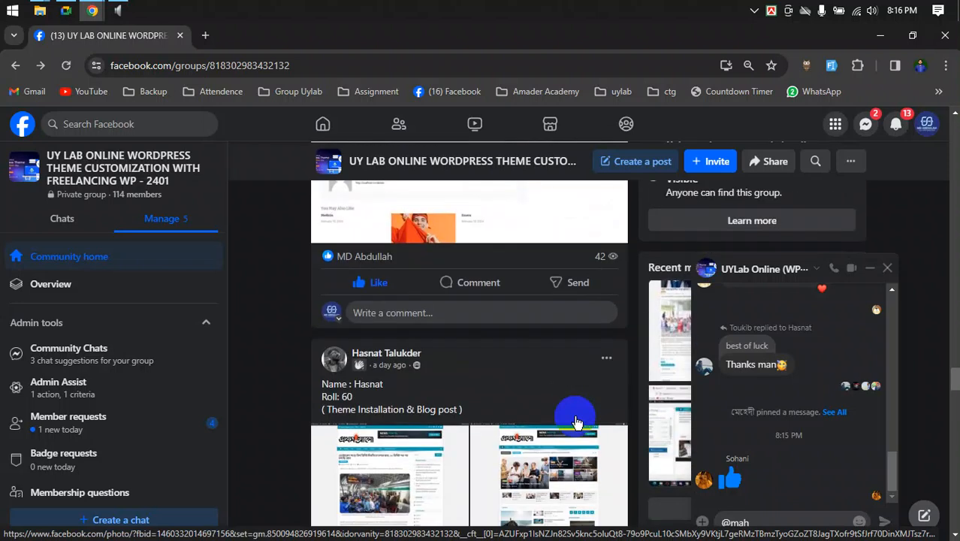
scroll(575, 417, "down", 5)
left_click(365, 361)
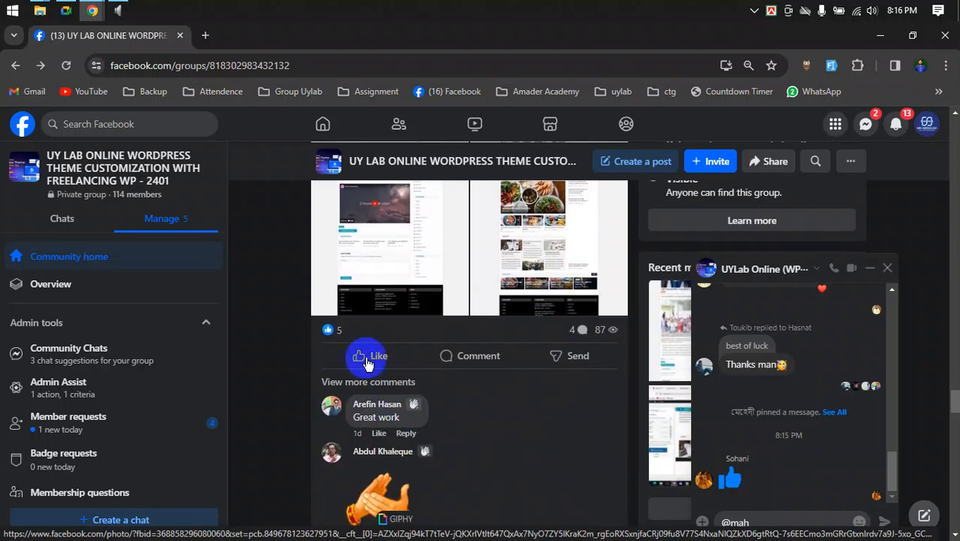
scroll(526, 425, "up", 4)
scroll(526, 426, "down", 5)
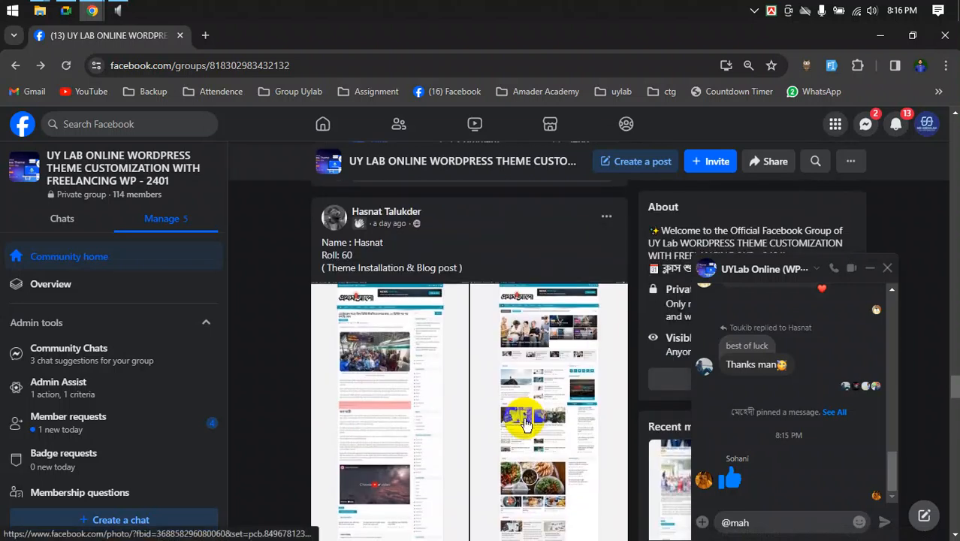
scroll(525, 426, "down", 10)
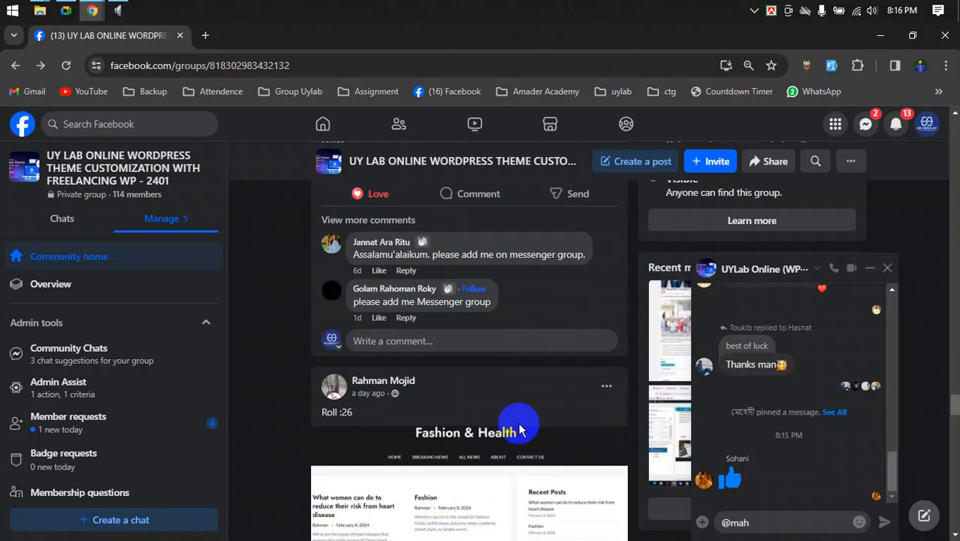
scroll(518, 430, "down", 4)
left_click(334, 286)
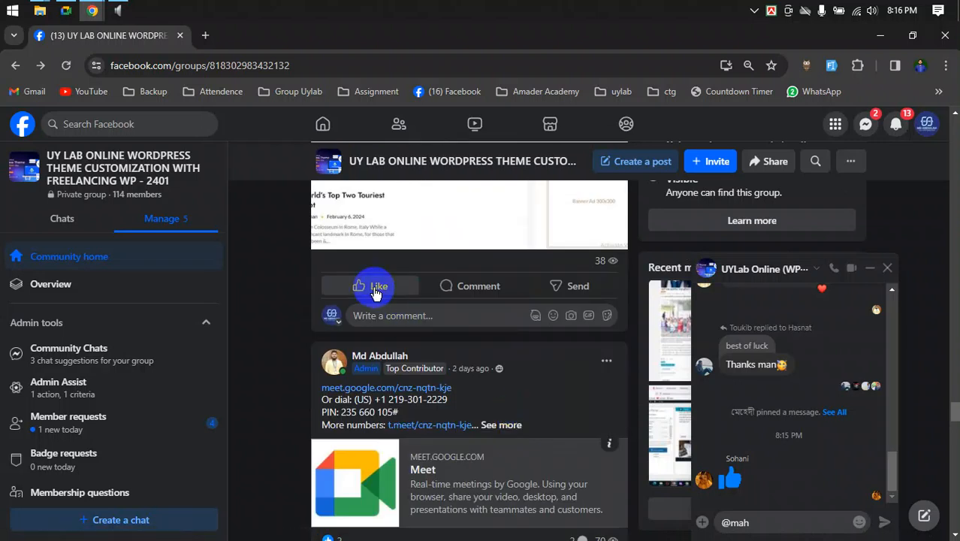
scroll(411, 341, "down", 10)
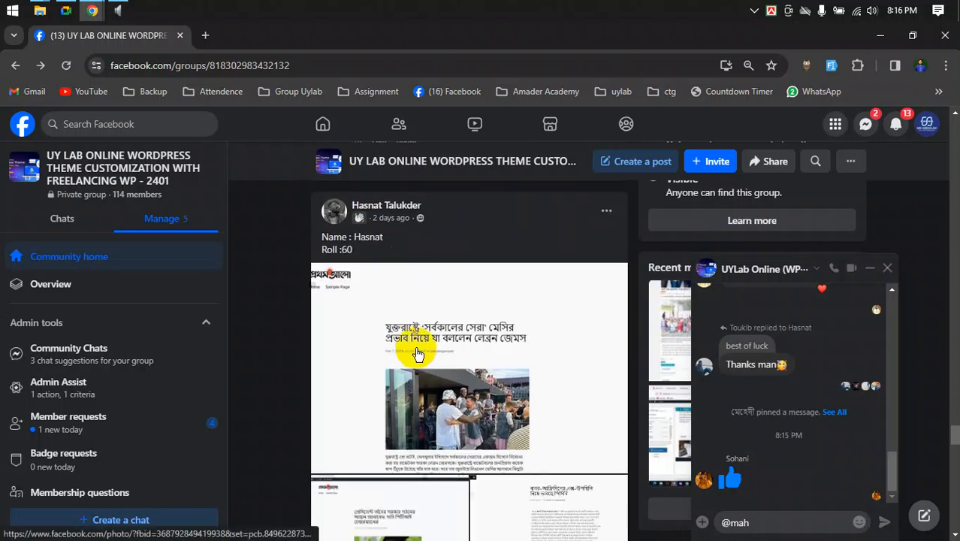
left_click(375, 372)
- Open the first photo of the Roll 46 multi-photo post
scroll(386, 382, "down", 6)
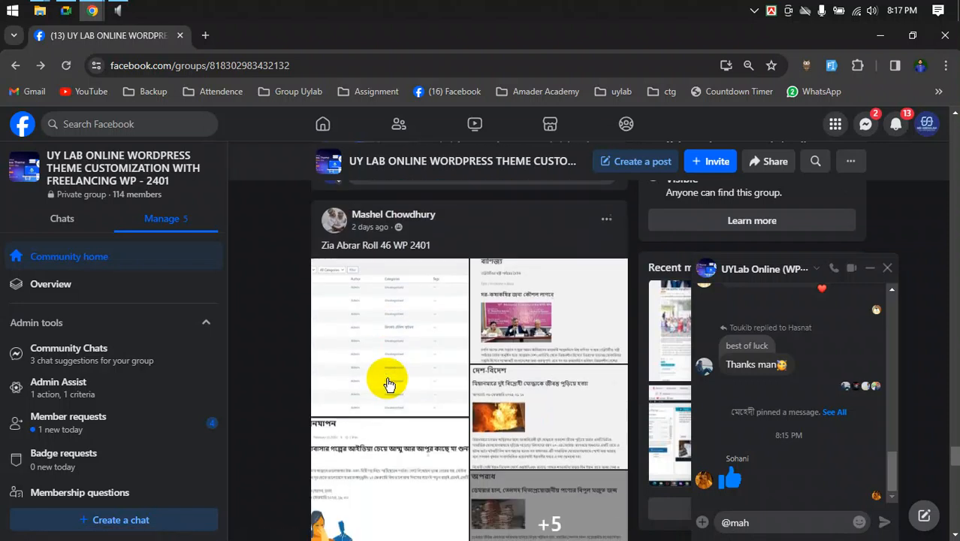
scroll(379, 391, "up", 3)
left_click(399, 299)
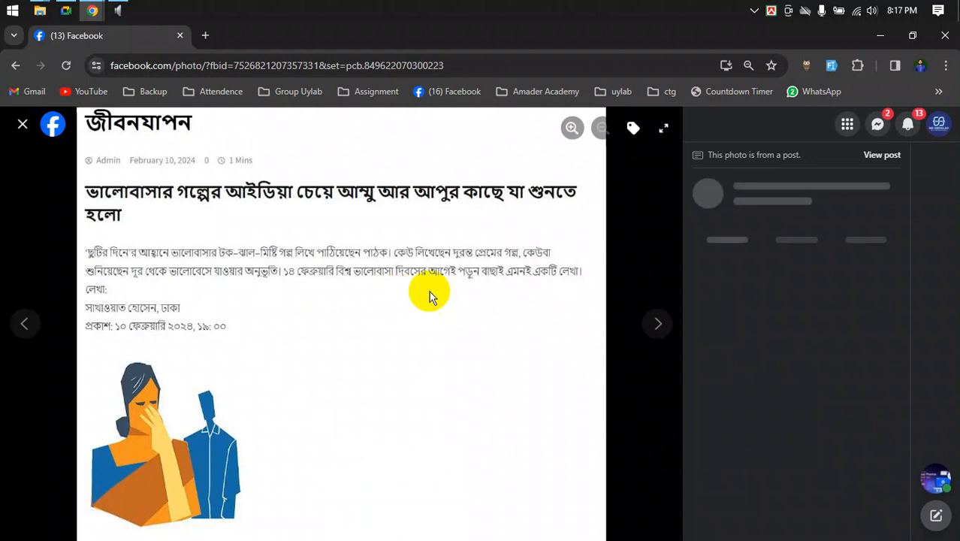
- Advance through the Bengali article captures to the AminaHub Classified News screenshot, then close the viewer
left_click(652, 314)
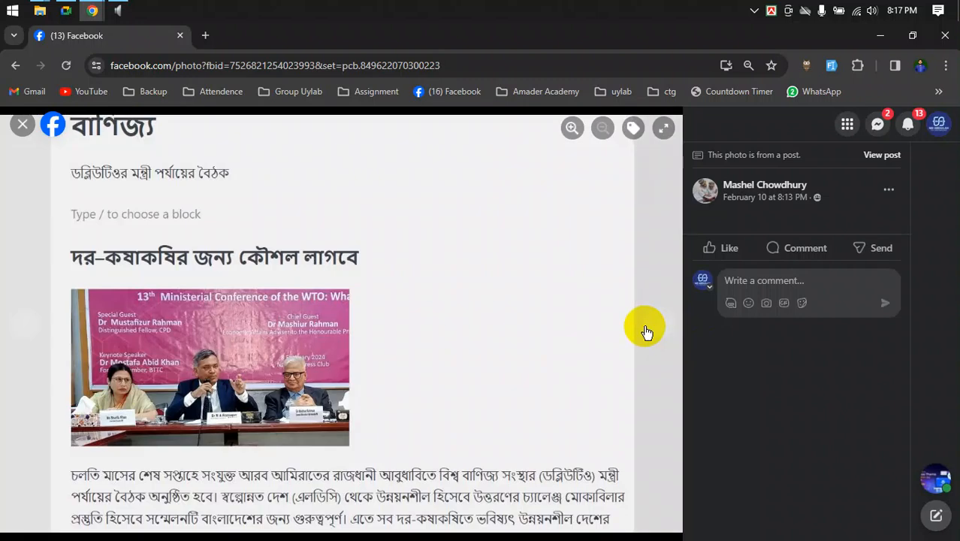
left_click(646, 333)
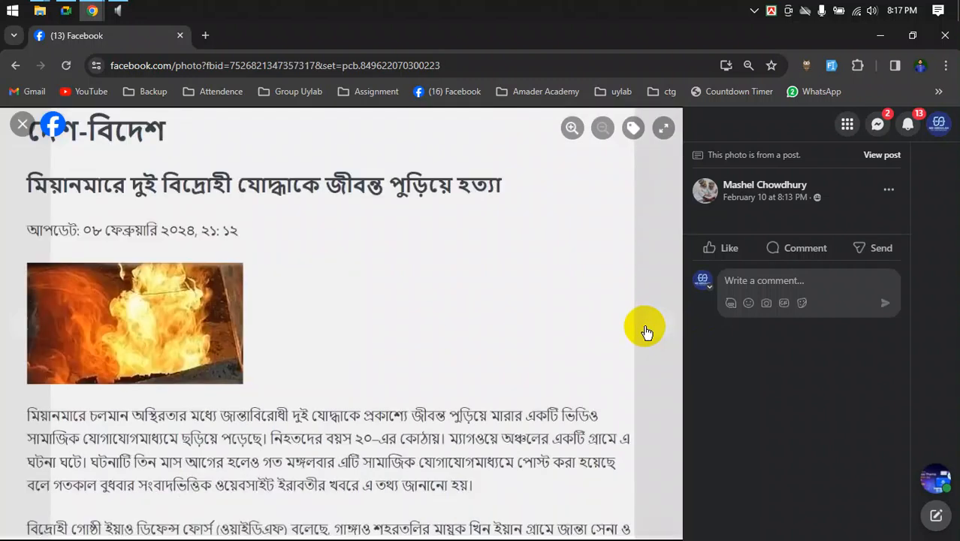
left_click(646, 332)
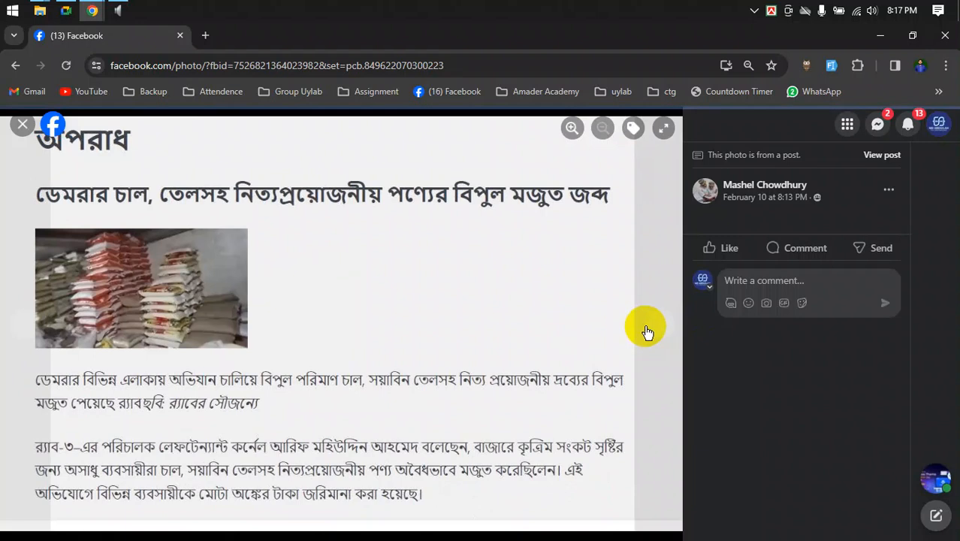
left_click(646, 332)
left_click(646, 332)
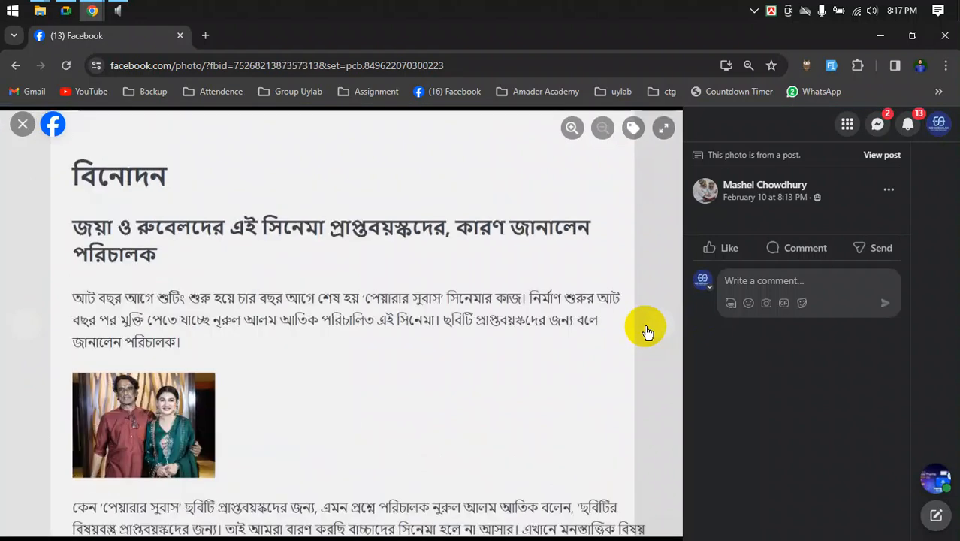
left_click(648, 332)
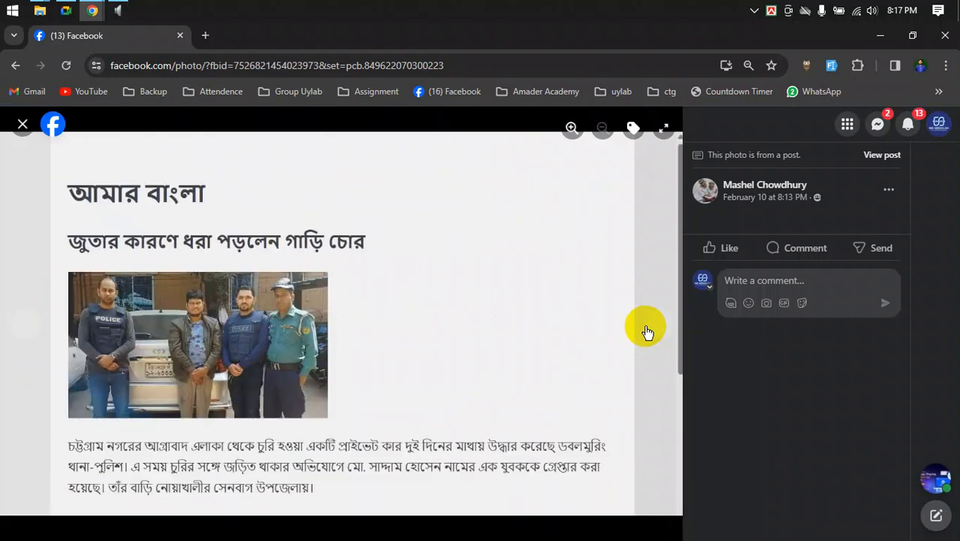
left_click(647, 332)
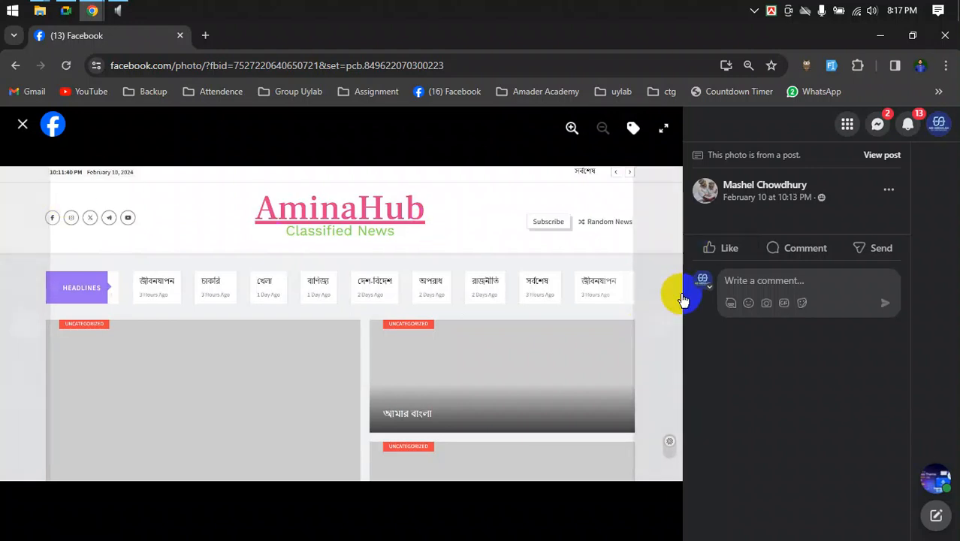
left_click(22, 126)
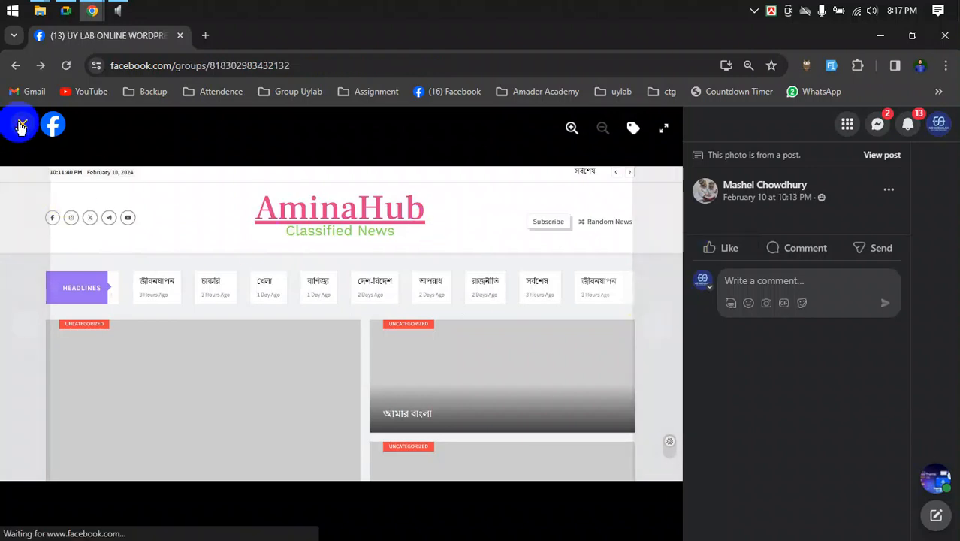
- Like the first two students' assignment posts in the UY LAB feed
scroll(425, 466, "down", 4)
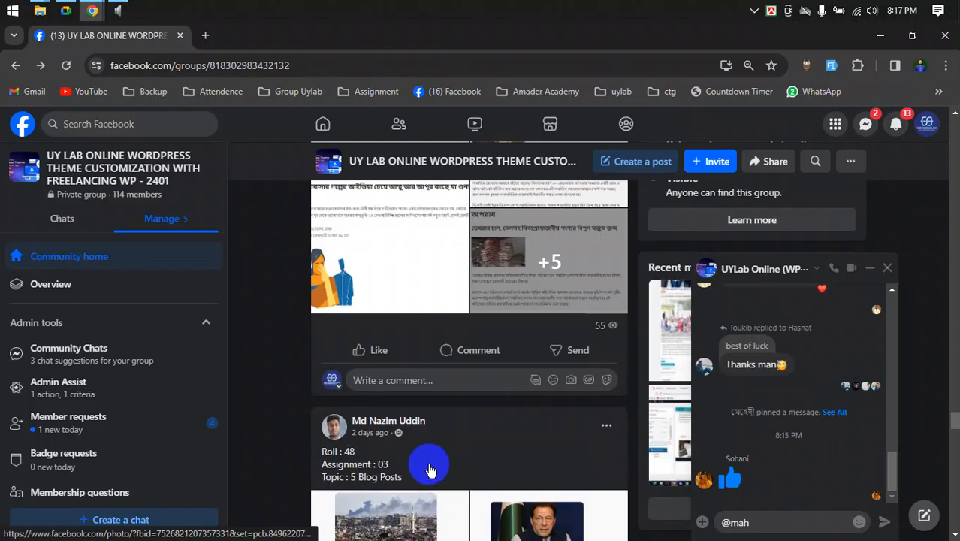
scroll(356, 351, "down", 4)
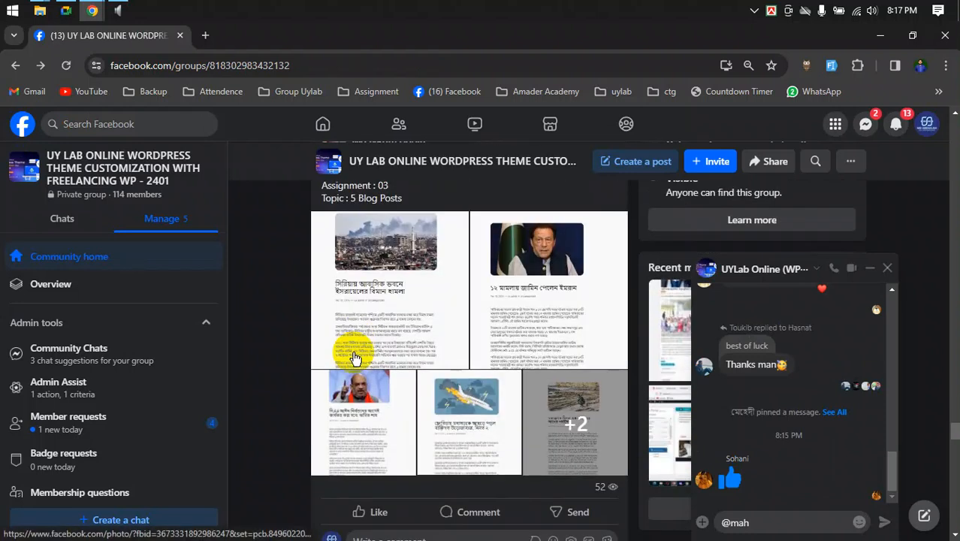
scroll(346, 343, "up", 1)
scroll(345, 344, "down", 5)
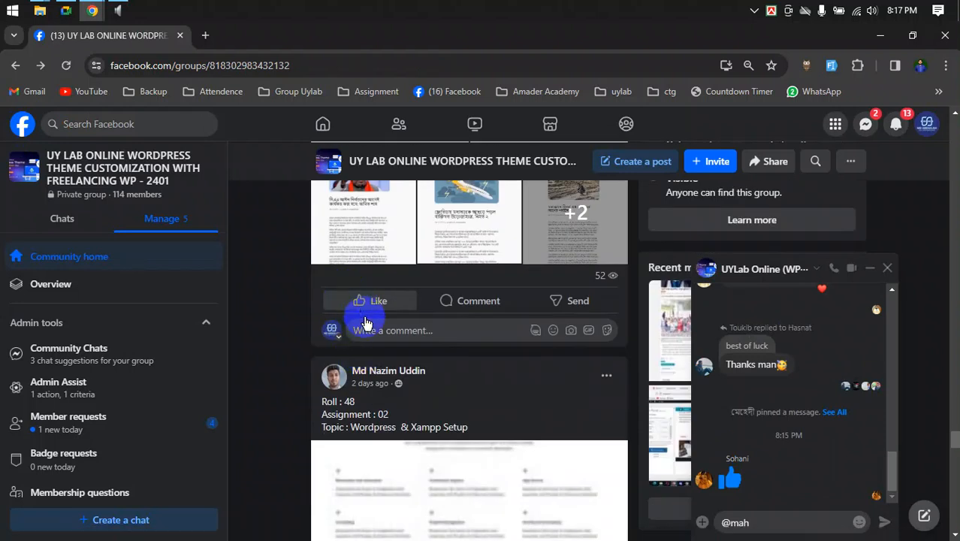
scroll(375, 340, "down", 2)
left_click(360, 516)
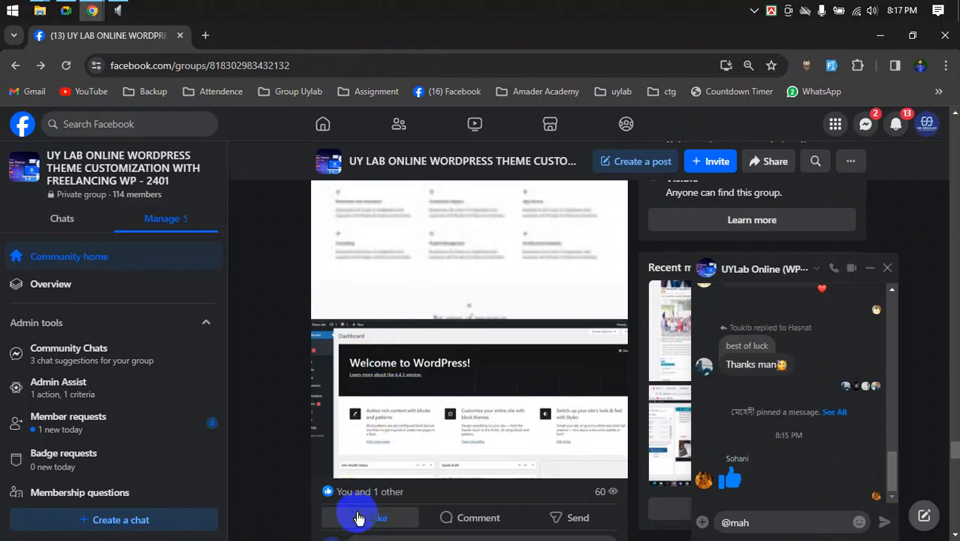
scroll(360, 516, "down", 4)
scroll(360, 515, "down", 1)
scroll(377, 498, "down", 2)
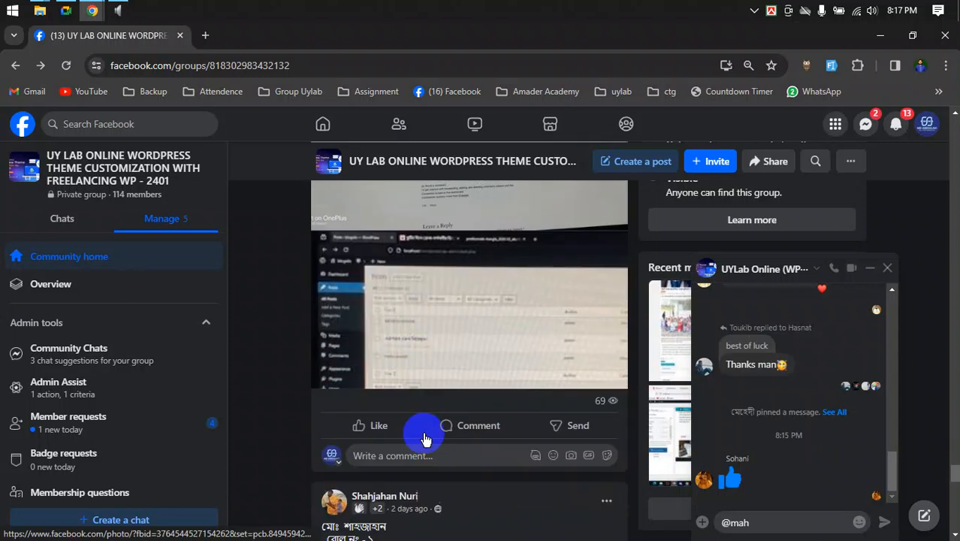
left_click(373, 406)
- Like the blog post list post and the assignment post with site screenshots
scroll(388, 434, "down", 2)
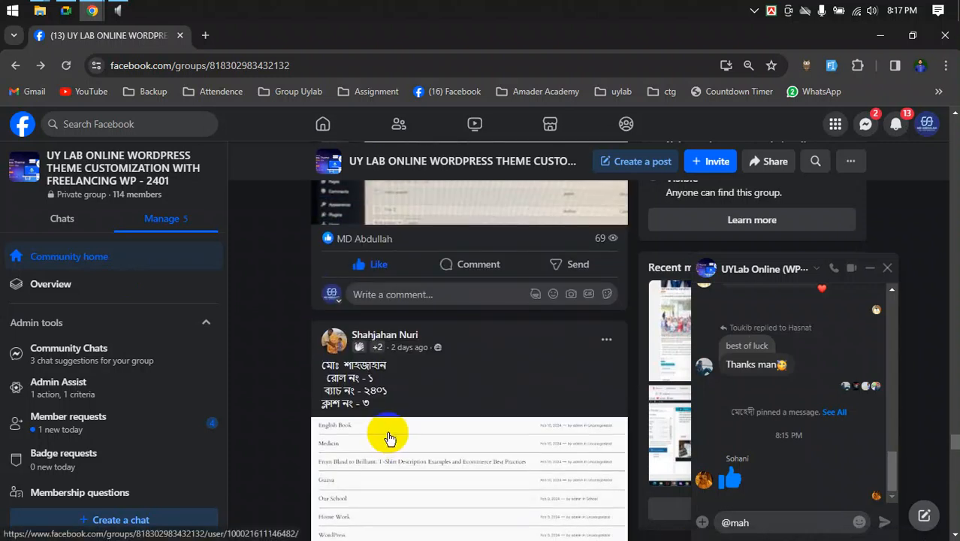
scroll(391, 422, "down", 3)
left_click(382, 334)
scroll(389, 345, "down", 3)
scroll(394, 354, "down", 3)
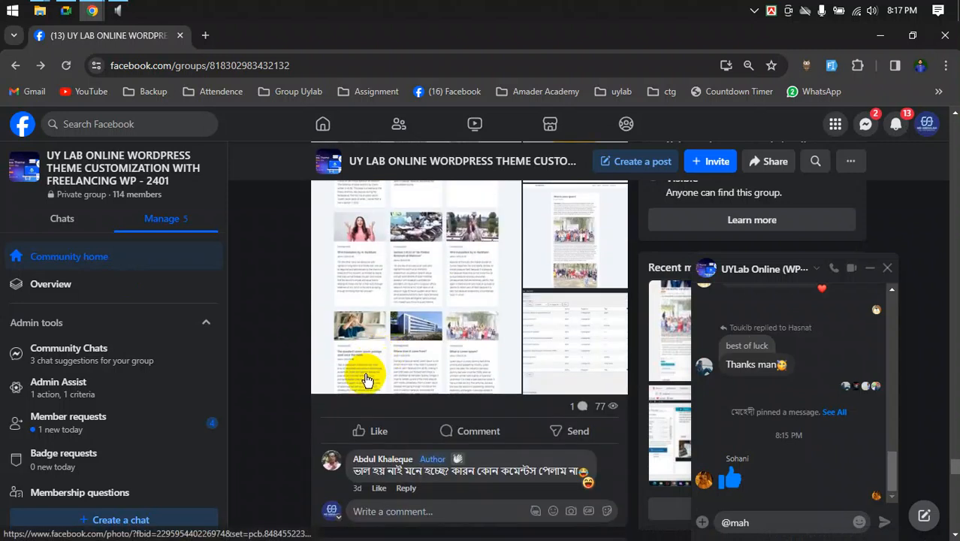
left_click(347, 429)
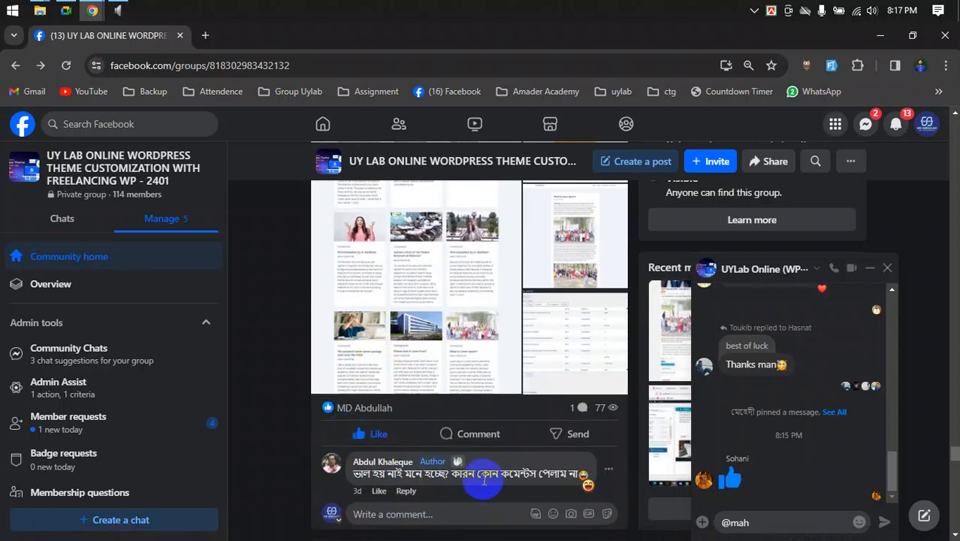
- Scroll through the rest of the feed and open a new blank browser tab
scroll(591, 494, "up", 4)
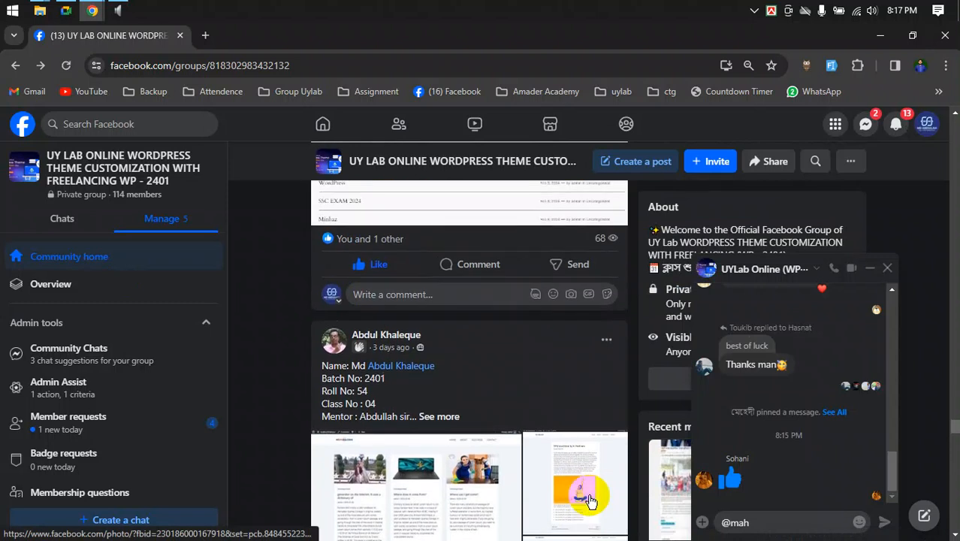
scroll(439, 422, "down", 3)
scroll(443, 421, "up", 8)
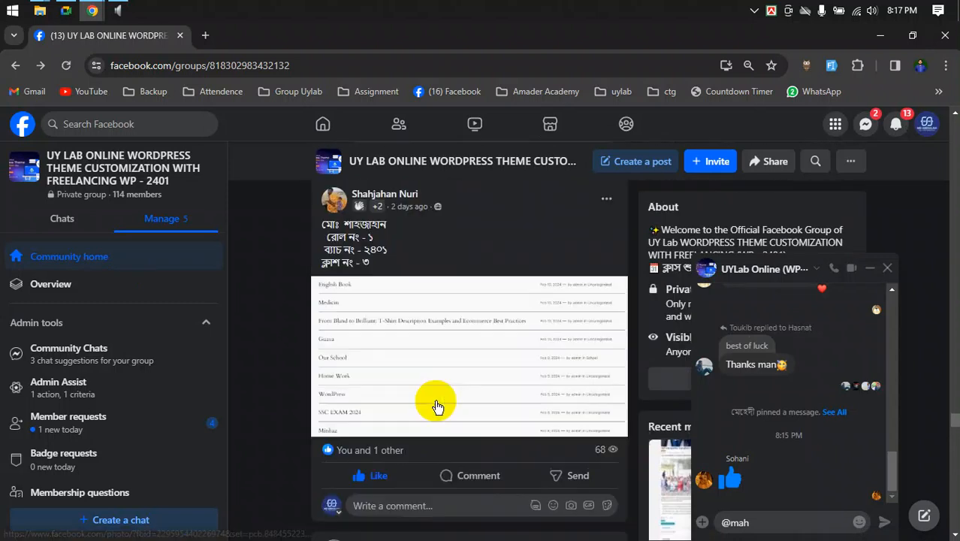
scroll(452, 414, "down", 20)
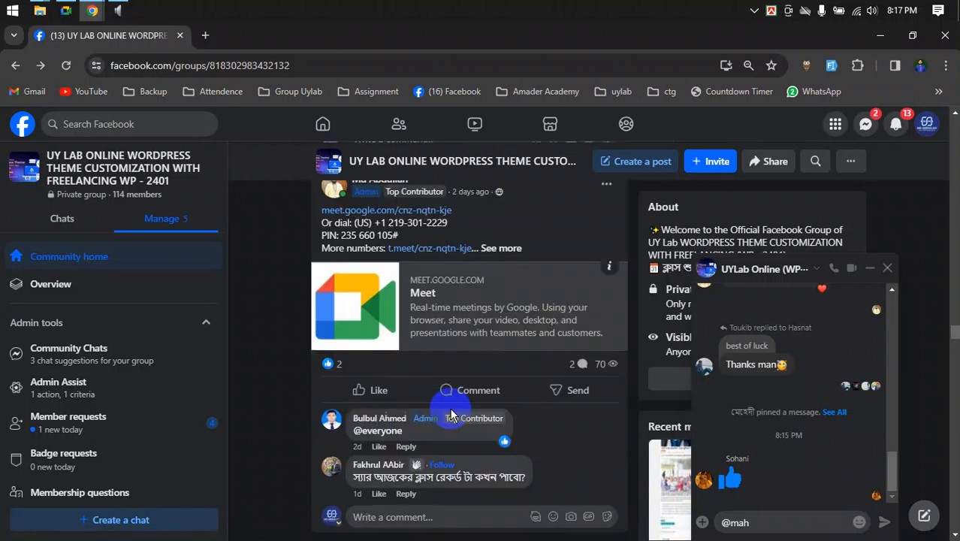
scroll(450, 409, "down", 20)
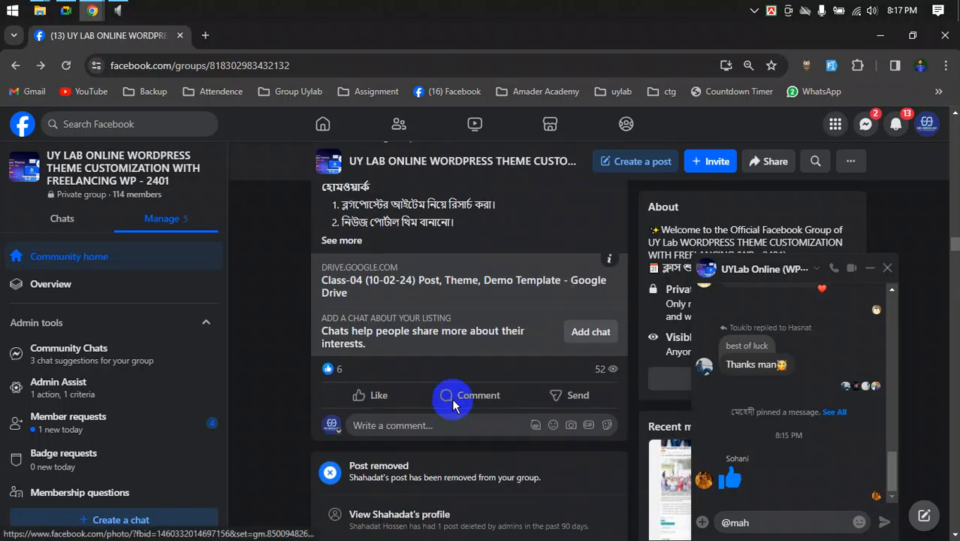
scroll(454, 406, "down", 20)
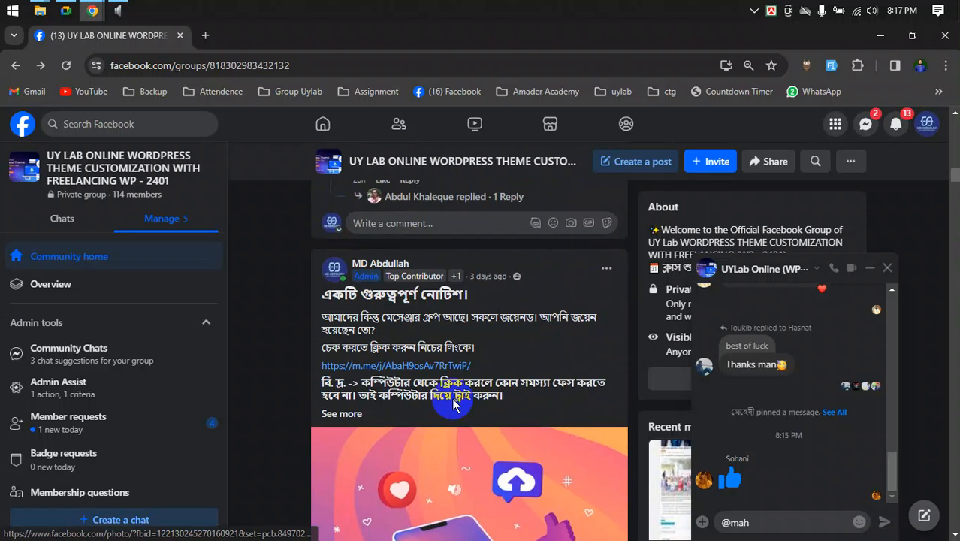
scroll(455, 405, "up", 15)
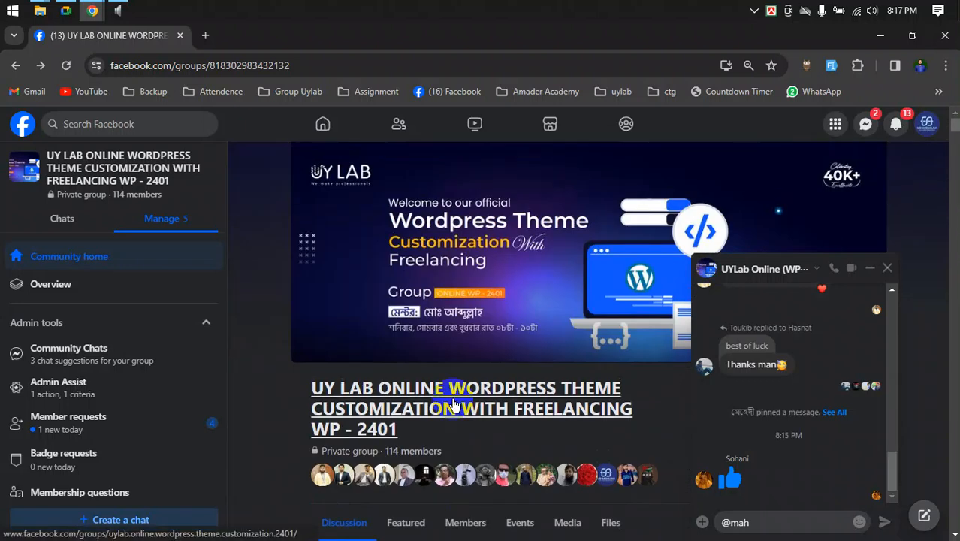
left_click(207, 35)
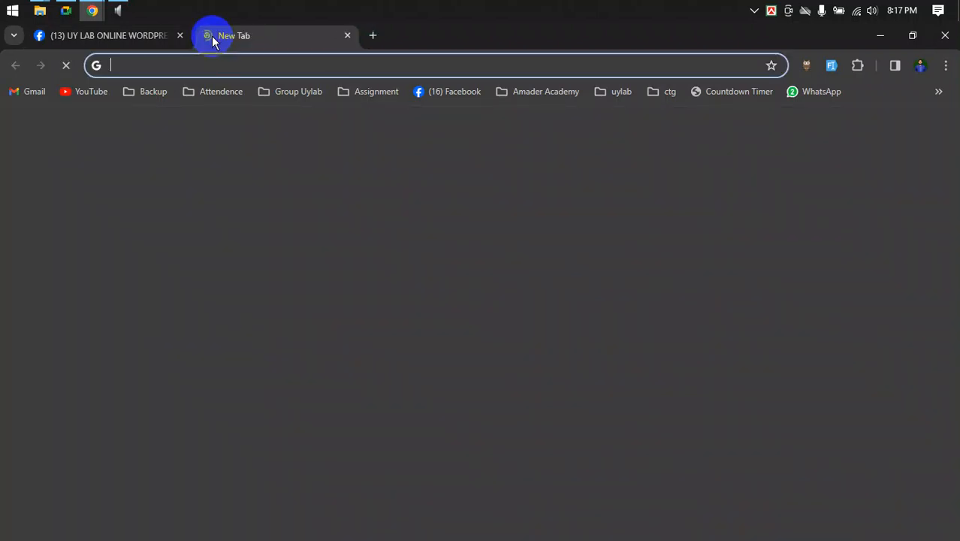
- Search the Start menu for 'xamp' and bring XAMPP Control Panel v3.3.0 to the front
left_click(3, 6)
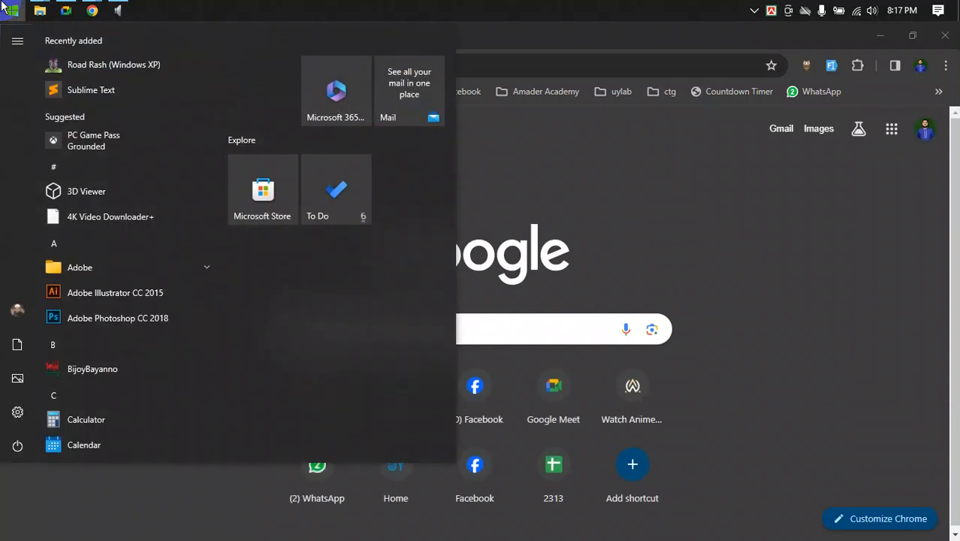
left_click(3, 6)
type("xamp")
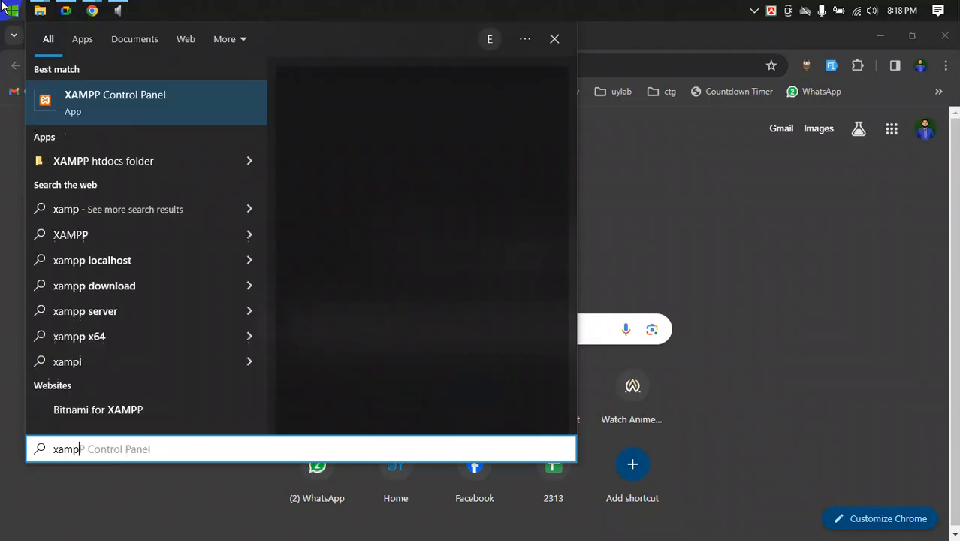
left_click(104, 117)
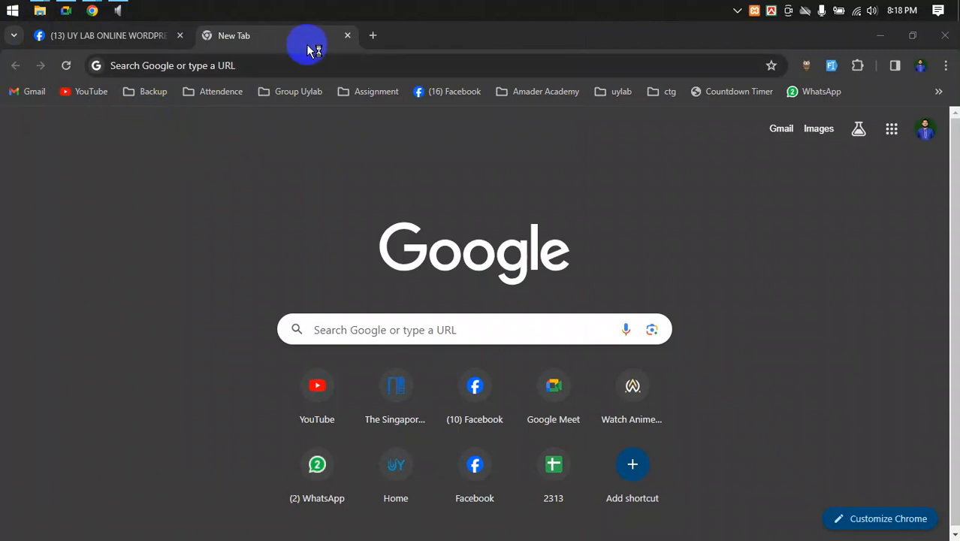
left_click(311, 63)
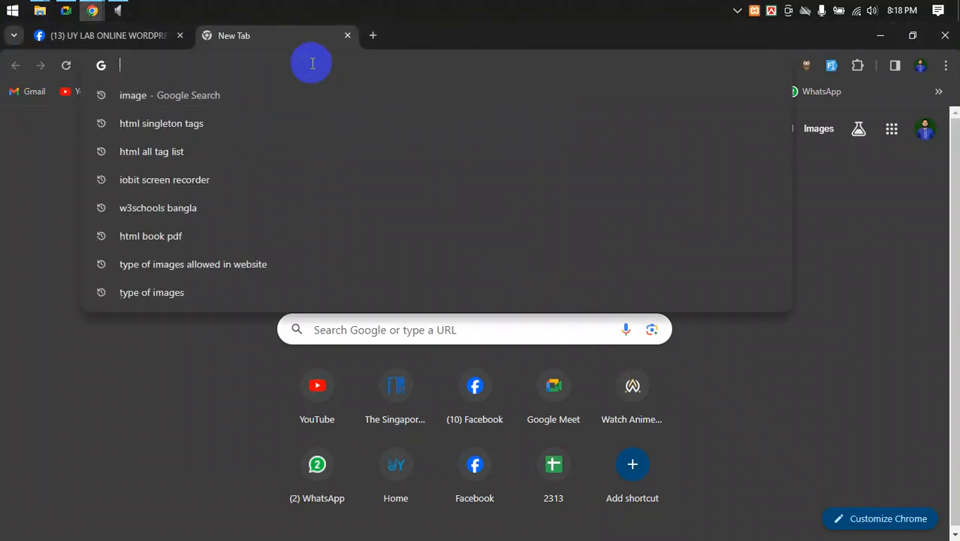
left_click(755, 10)
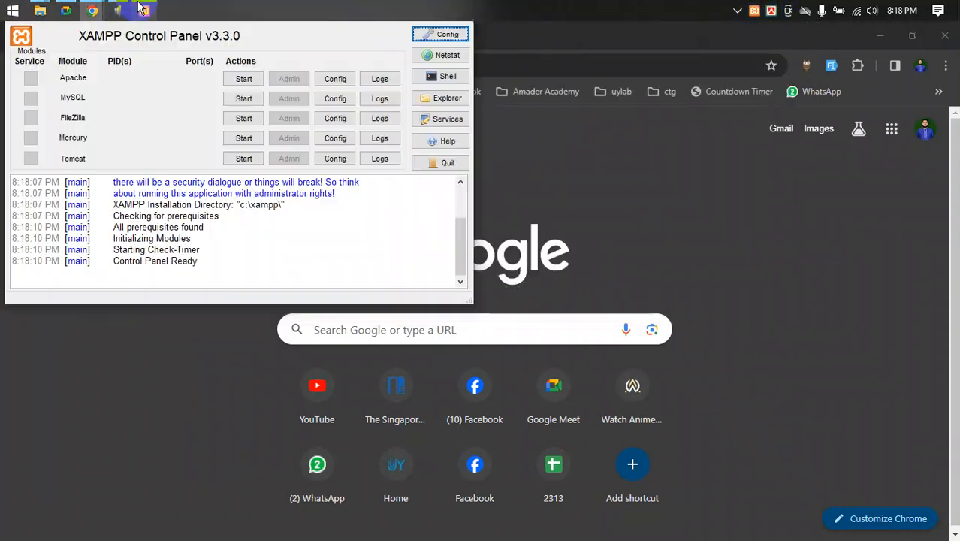
- Start Apache and MySQL, then open localhost in Chrome via Apache's Admin button
left_click(241, 79)
left_click(245, 99)
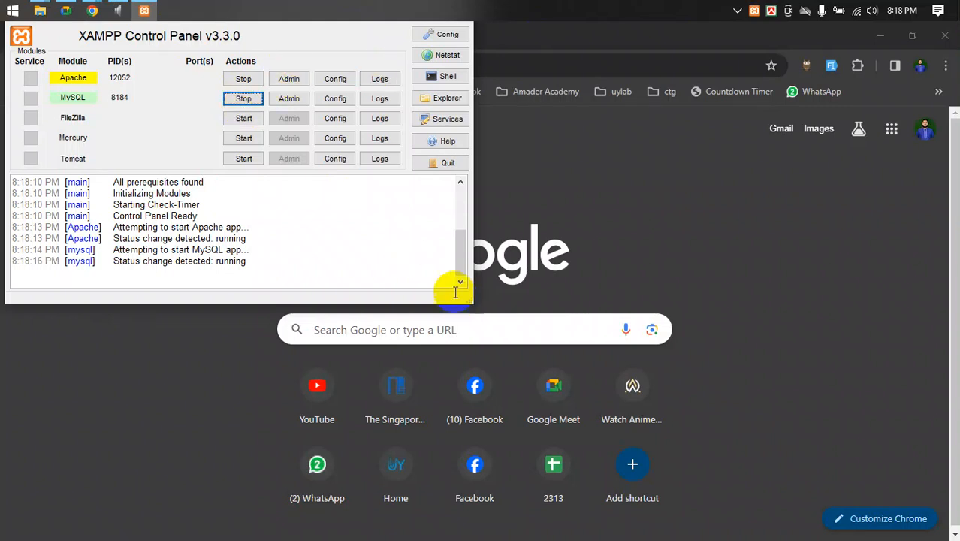
left_click(289, 79)
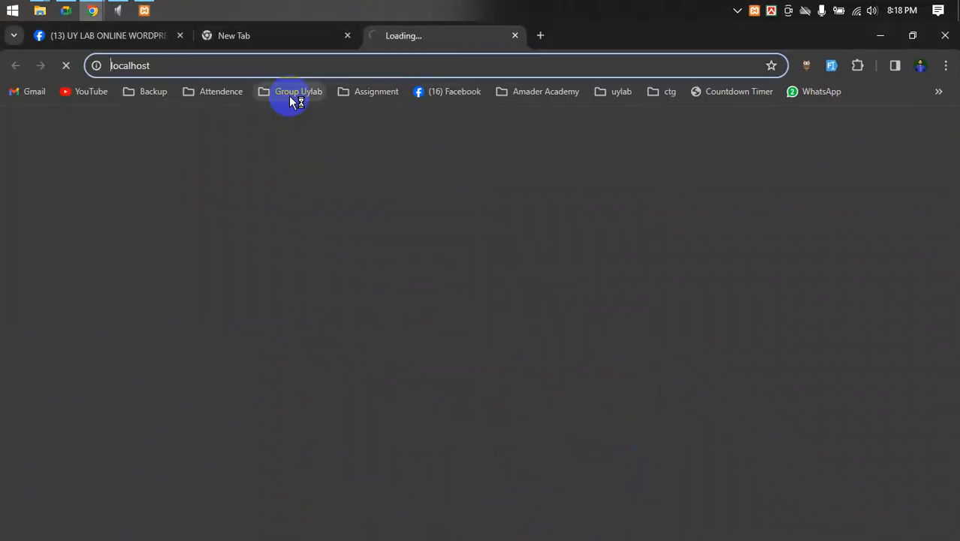
left_click(144, 11)
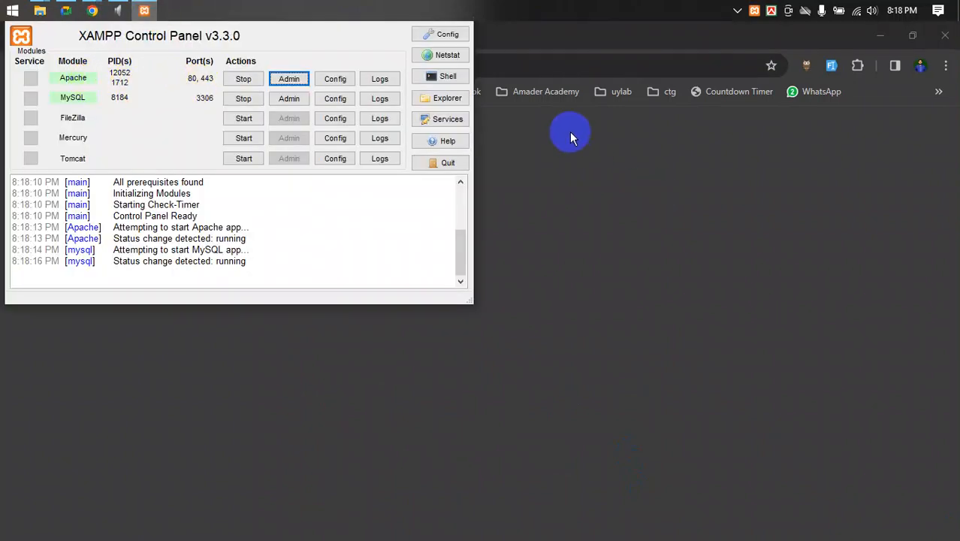
left_click(575, 70)
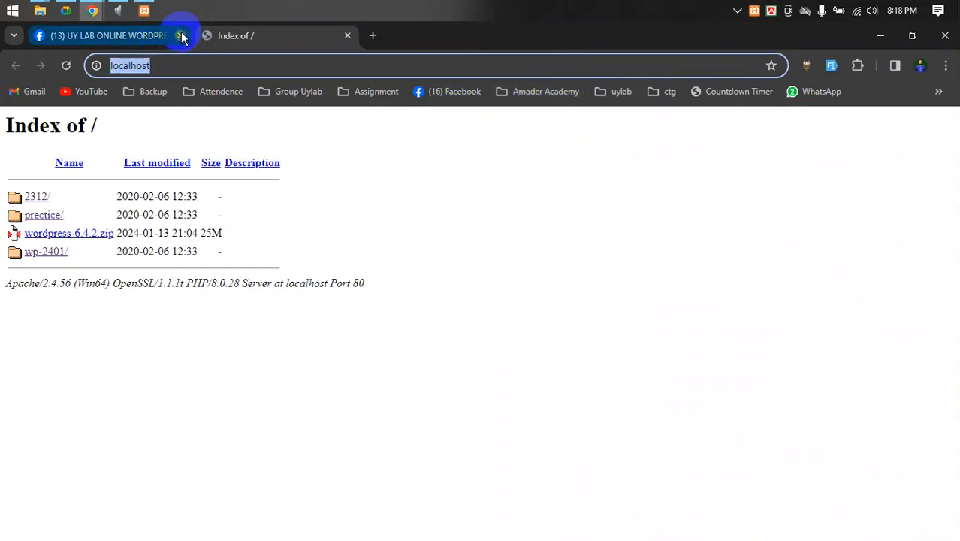
- Close the Facebook tab, open wp-2401/ from localhost, minimise XAMPP, and switch to Google Meet
left_click(181, 36)
left_click(37, 253)
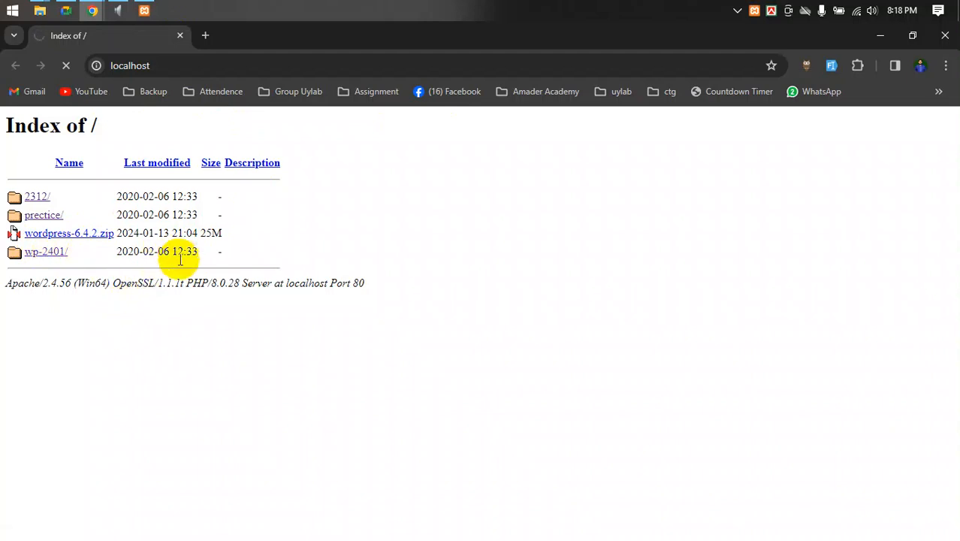
left_click(138, 10)
left_click(139, 10)
left_click(68, 10)
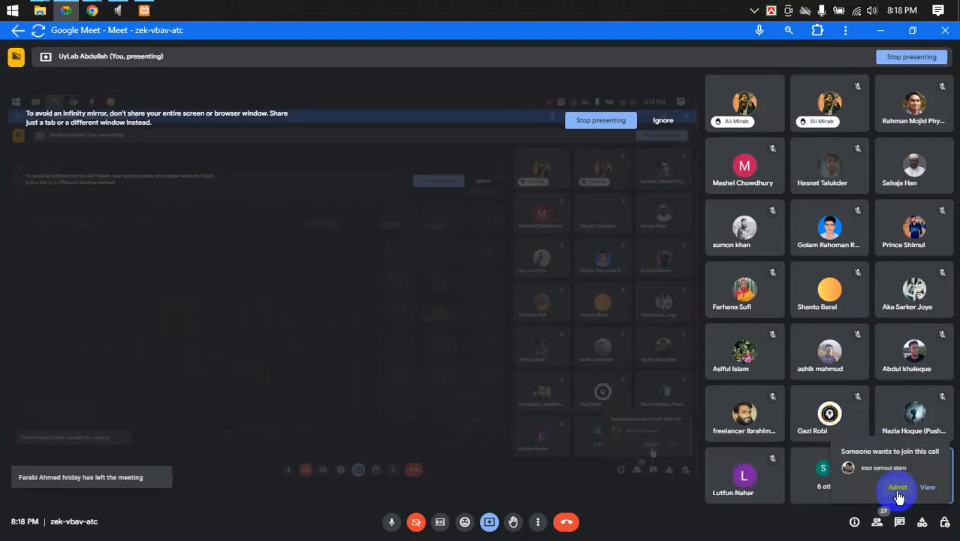
- Admit the waiting participant and ignore the screen-mirroring warning
left_click(898, 489)
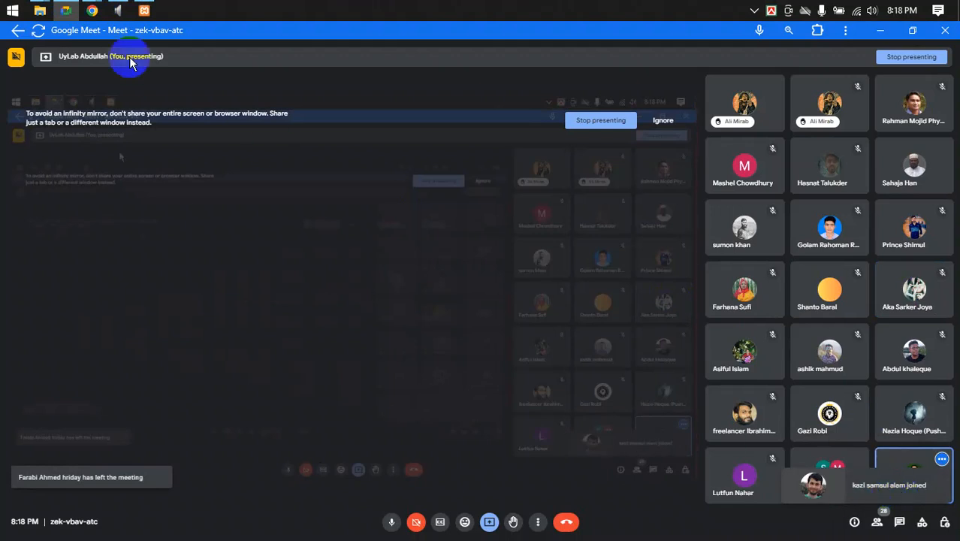
left_click(92, 10)
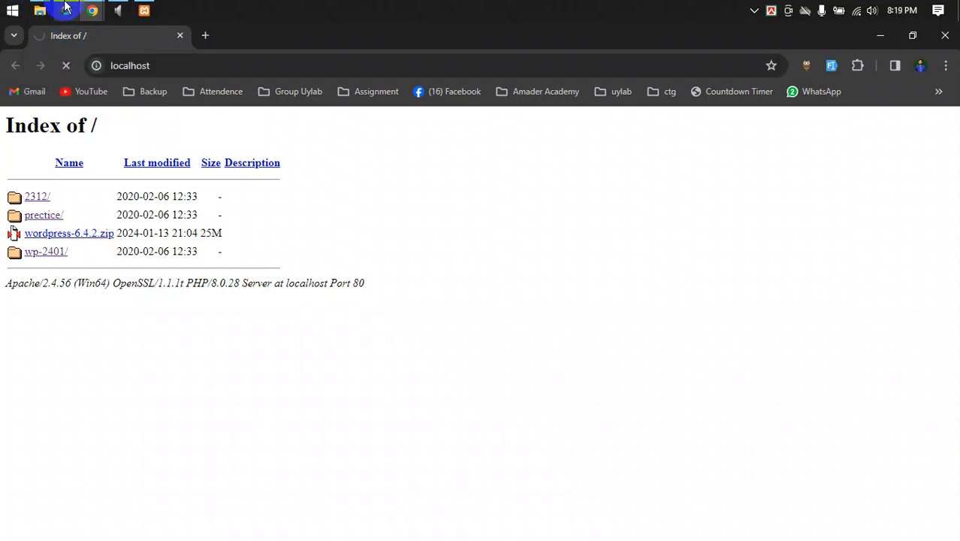
left_click(66, 10)
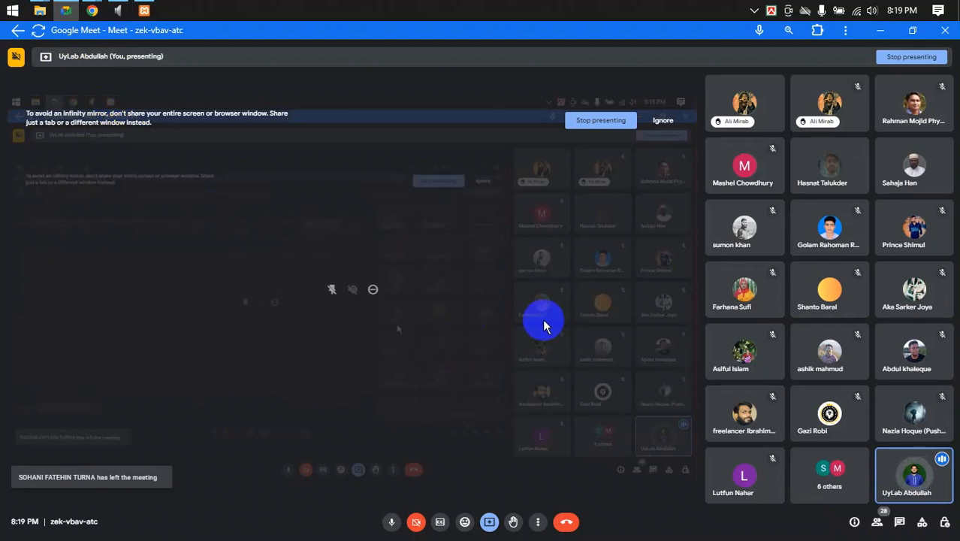
left_click(662, 121)
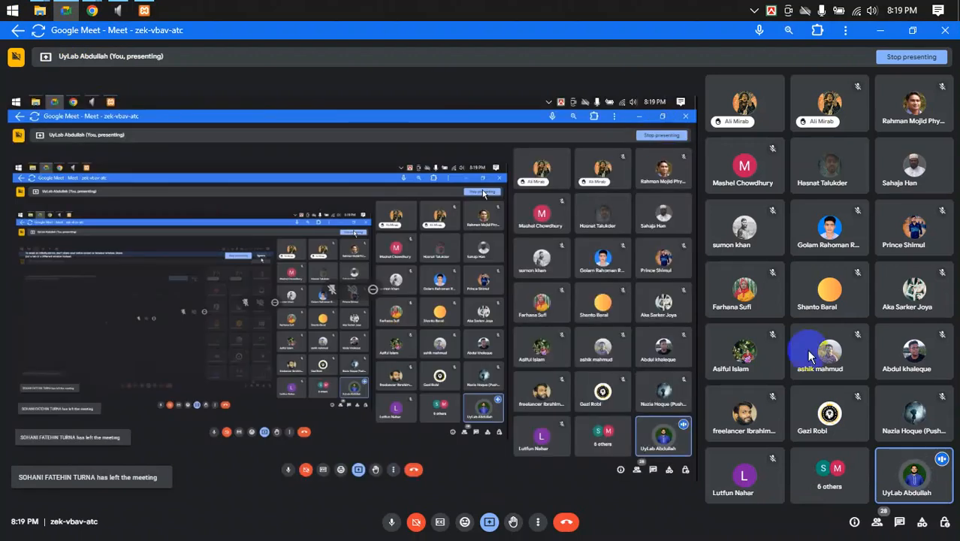
- Lower all raised hands from the People panel, close it, and return to the browser
left_click(881, 521)
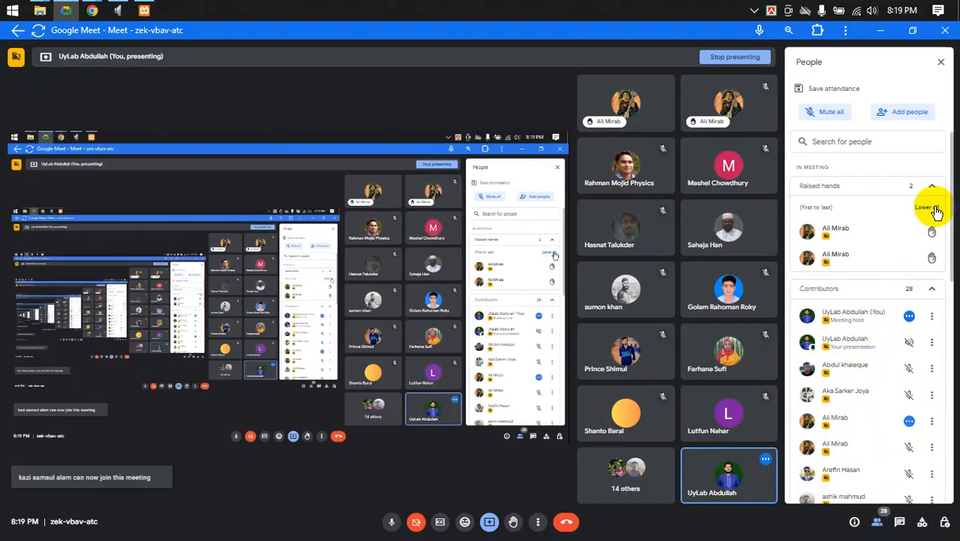
left_click(935, 210)
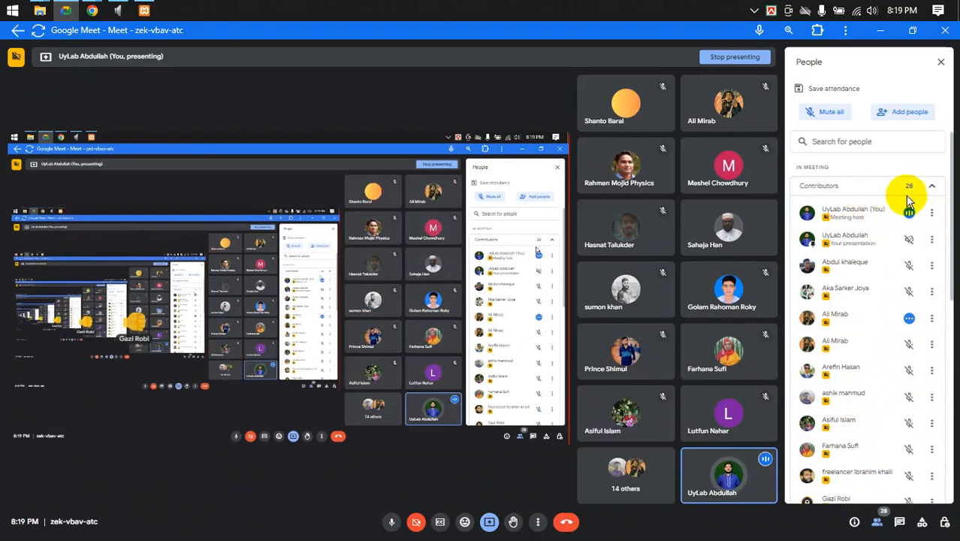
left_click(916, 183)
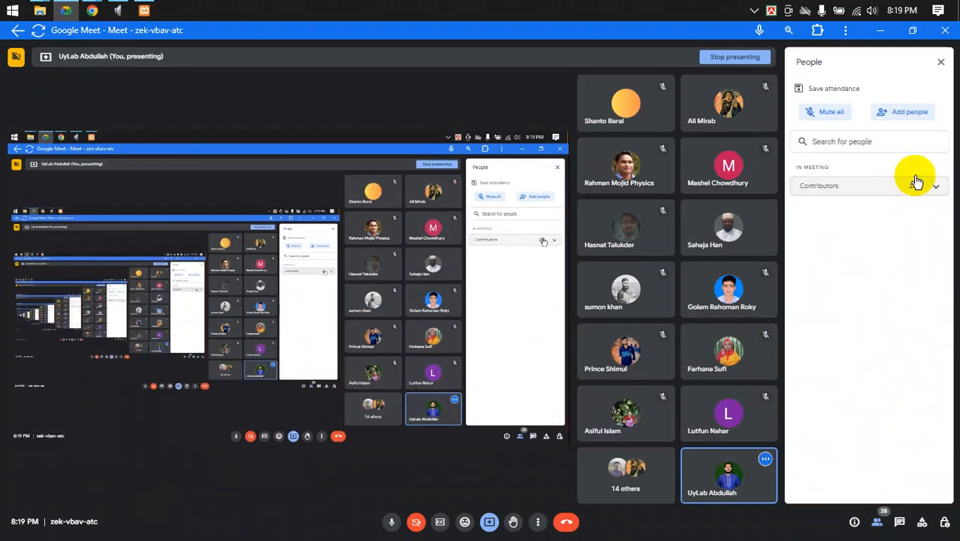
left_click(940, 63)
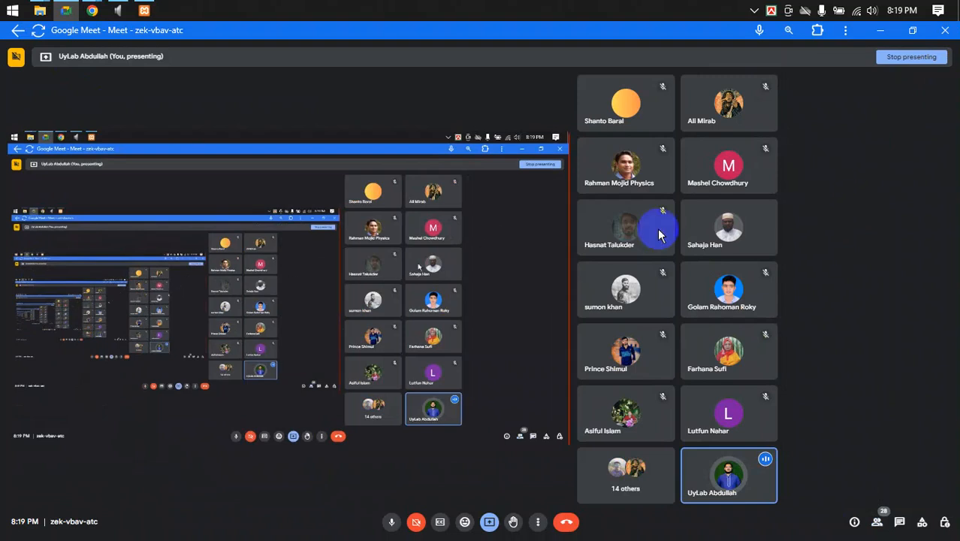
left_click(94, 9)
- Bring the Chrome 'Index of /' localhost listing forward and reload it
left_click(86, 80)
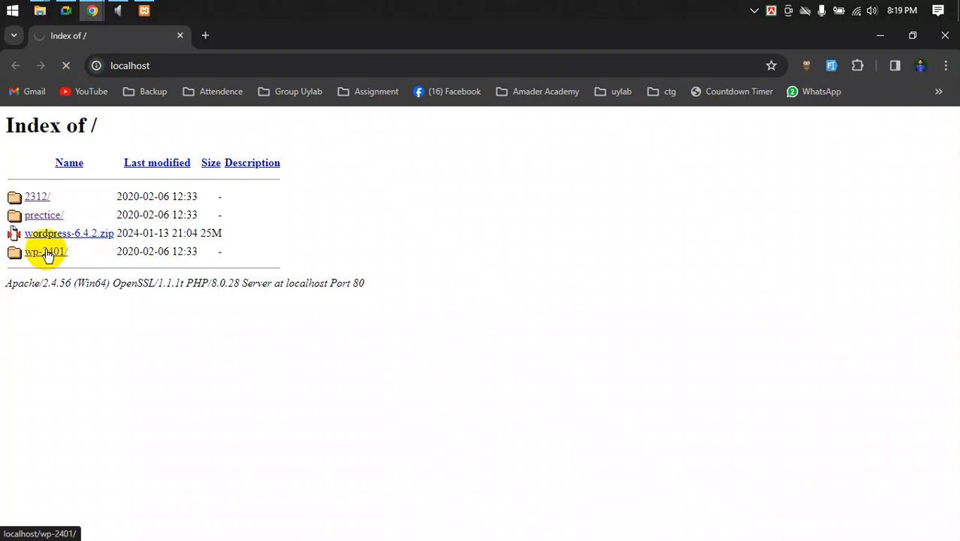
left_click(188, 61)
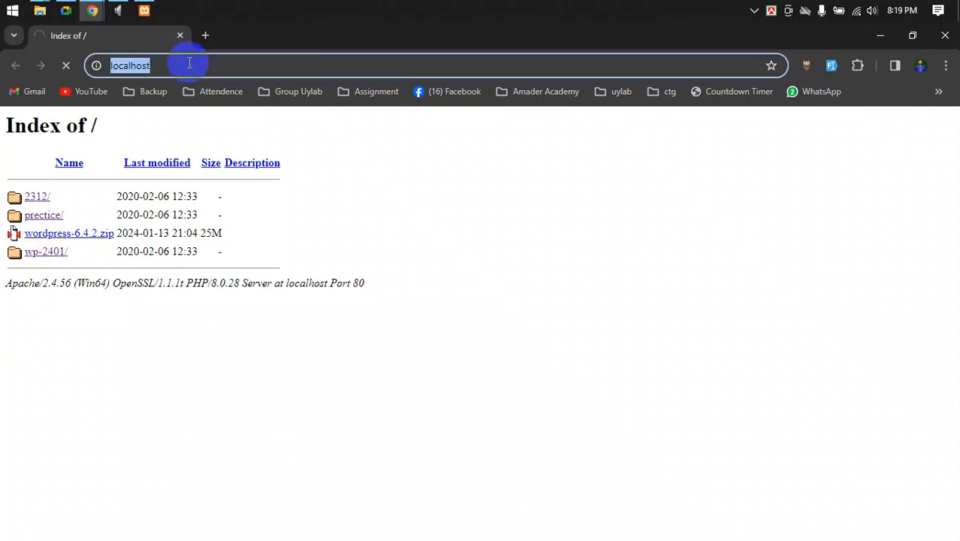
key("Return")
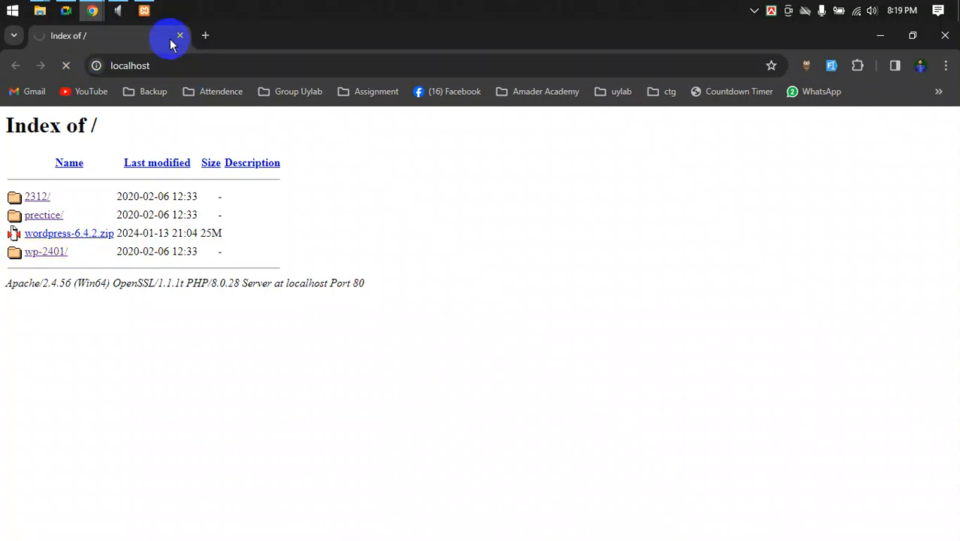
- Open the wp-2401 folder to load the News Portal homepage and scroll through it
left_click(45, 256)
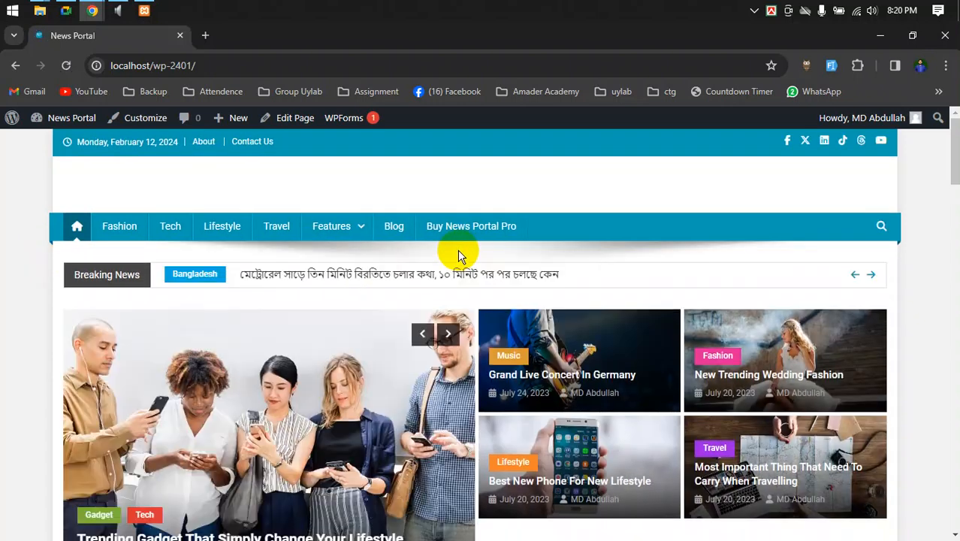
scroll(466, 259, "down", 5)
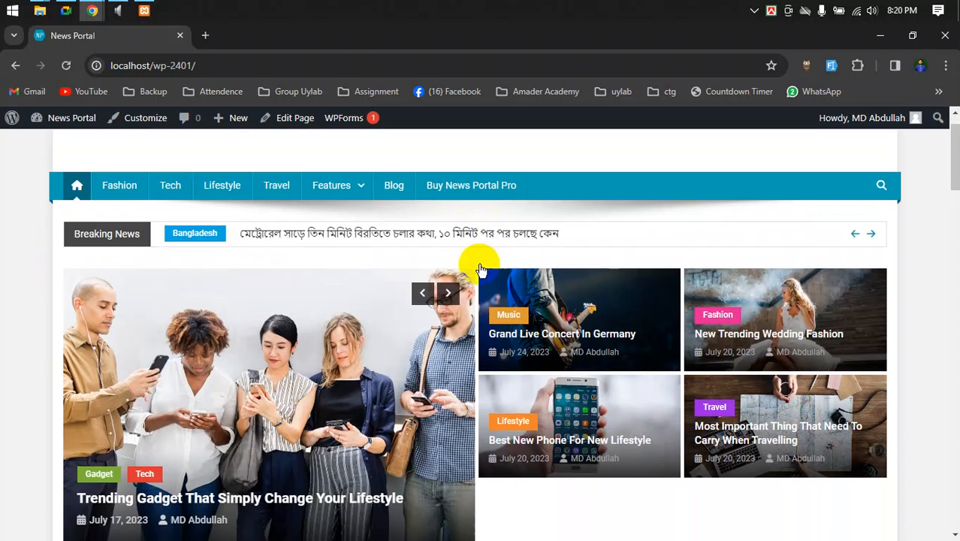
scroll(481, 275, "up", 5)
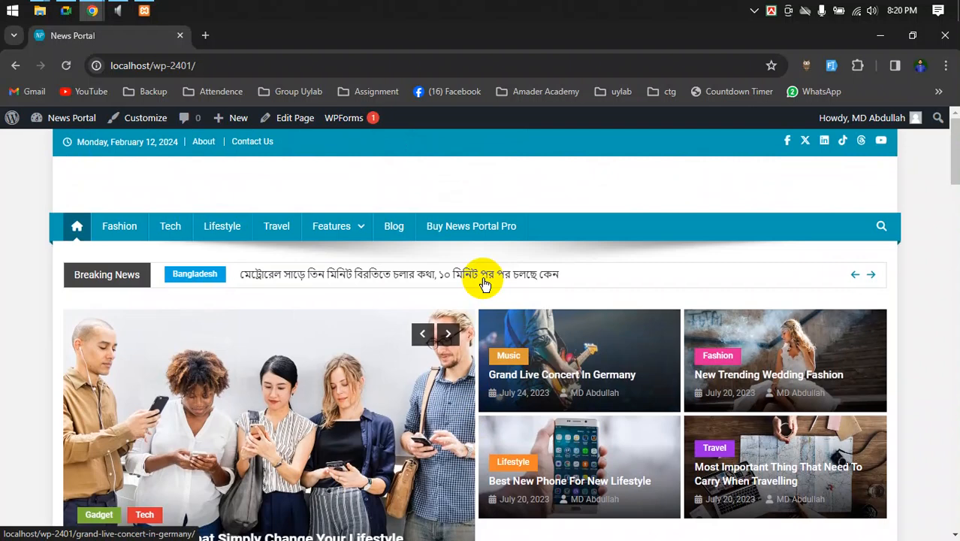
scroll(481, 278, "down", 4)
scroll(477, 288, "down", 2)
scroll(480, 296, "up", 6)
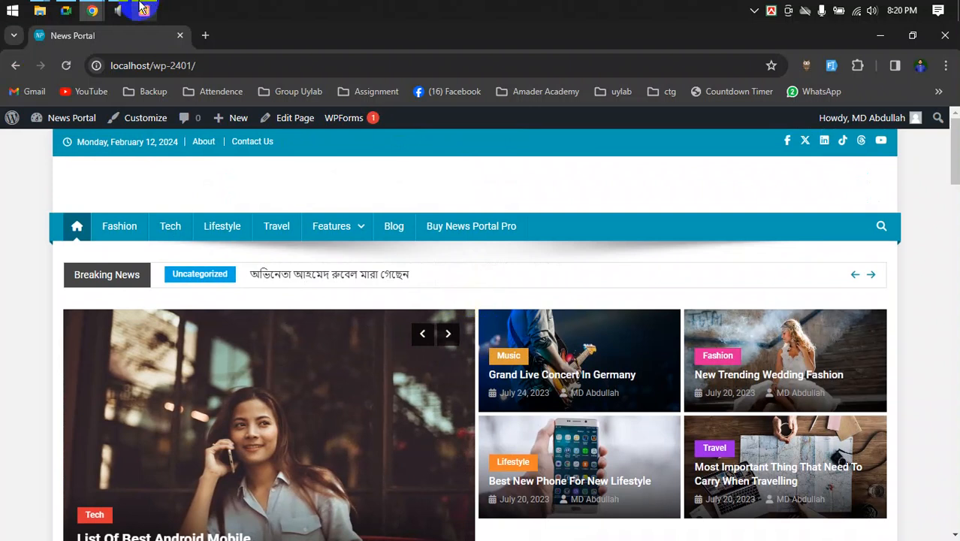
- Raise the microphone recording level to 100 in Microphone Properties > Levels
left_click(118, 11)
double_click(663, 190)
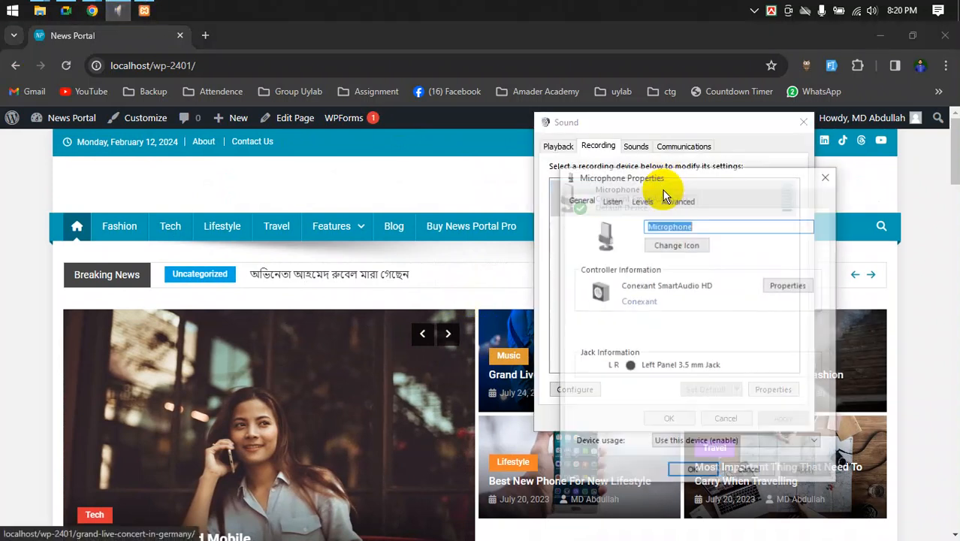
left_click(642, 199)
left_click_drag(649, 247, 724, 253)
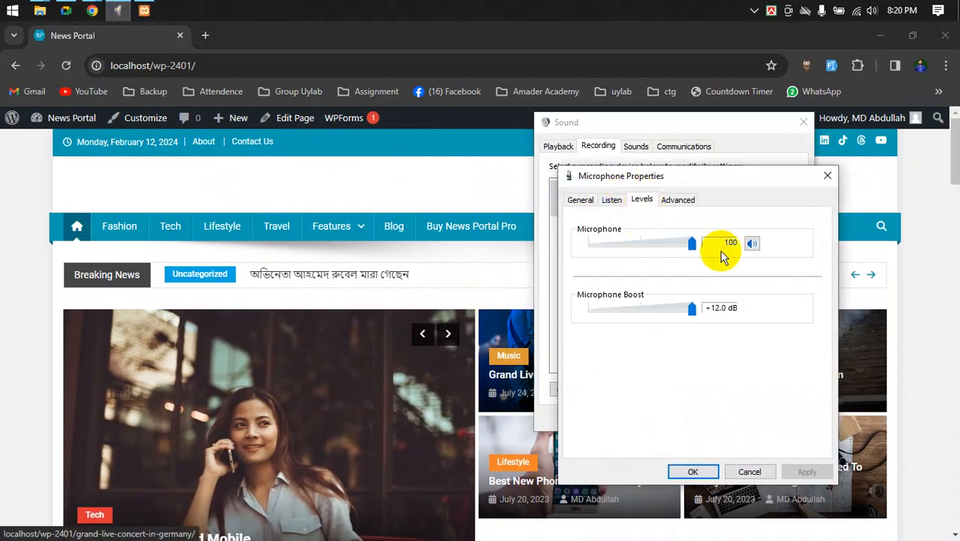
left_click(692, 471)
- Return to the News Portal homepage and browse its ticker and featured posts
left_click(82, 429)
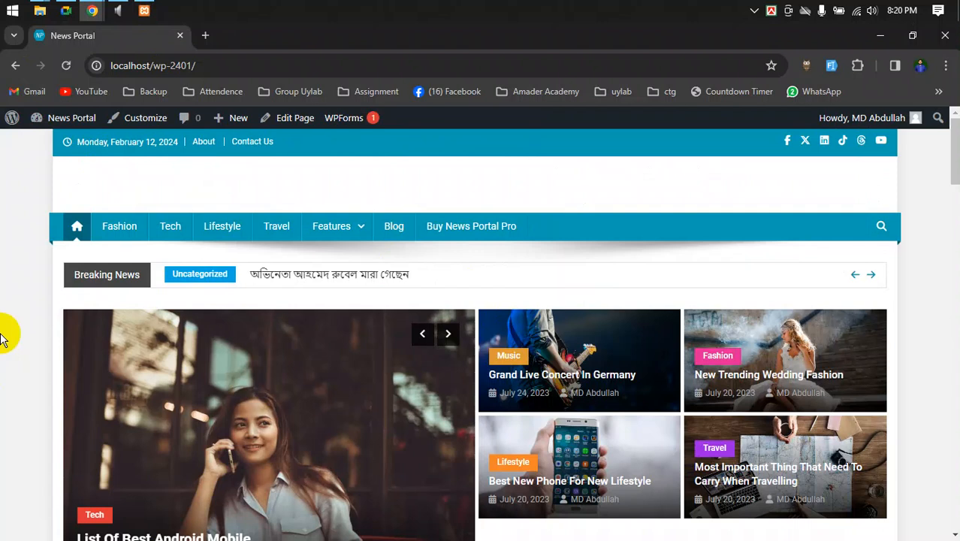
scroll(1, 338, "down", 2)
scroll(1, 338, "up", 2)
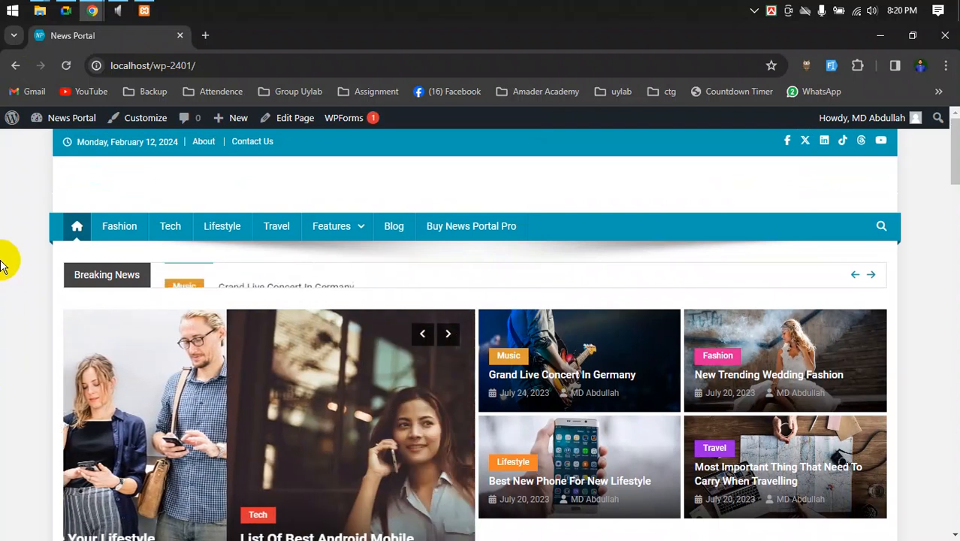
scroll(2, 266, "down", 1)
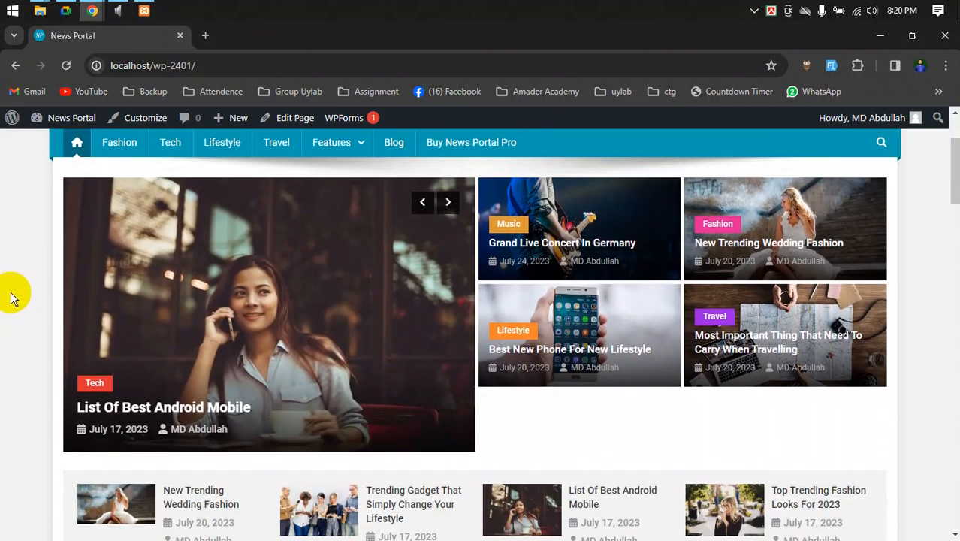
scroll(12, 297, "up", 1)
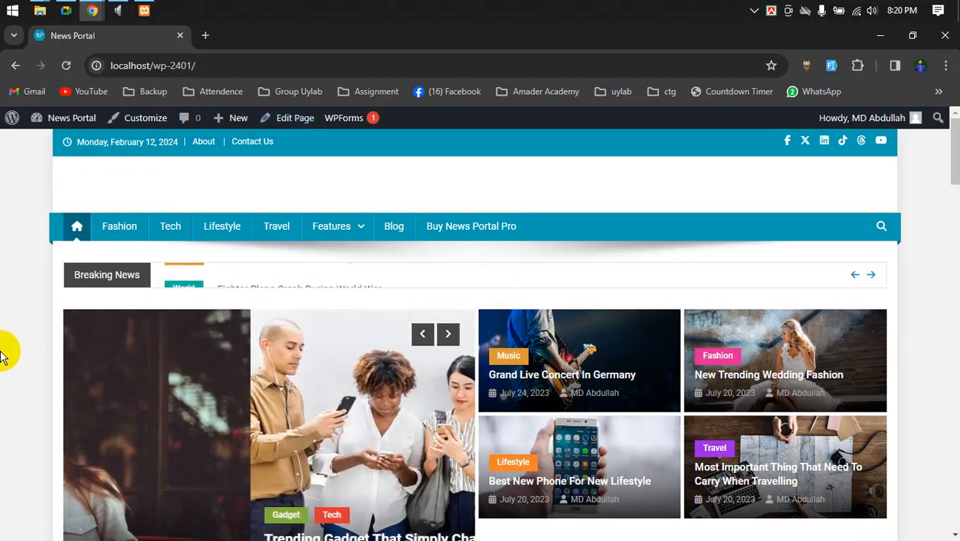
left_click_drag(945, 151, 883, 146)
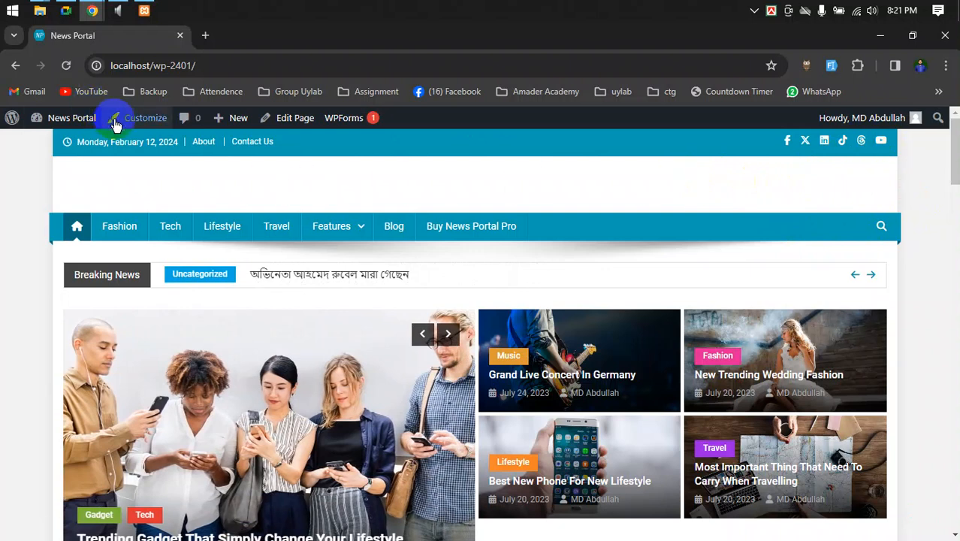
left_click(145, 124)
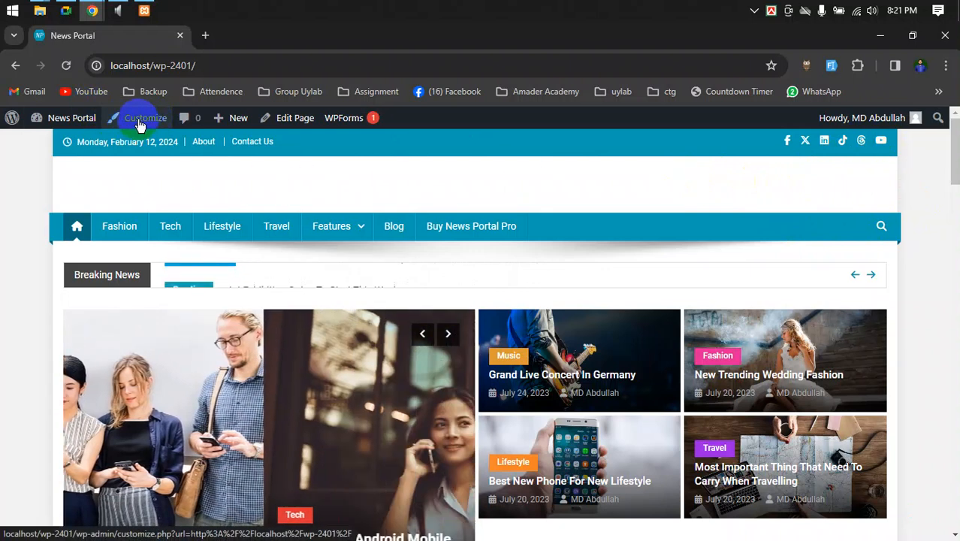
- Launch the Customizer from the admin bar's Customize link
left_click(139, 121)
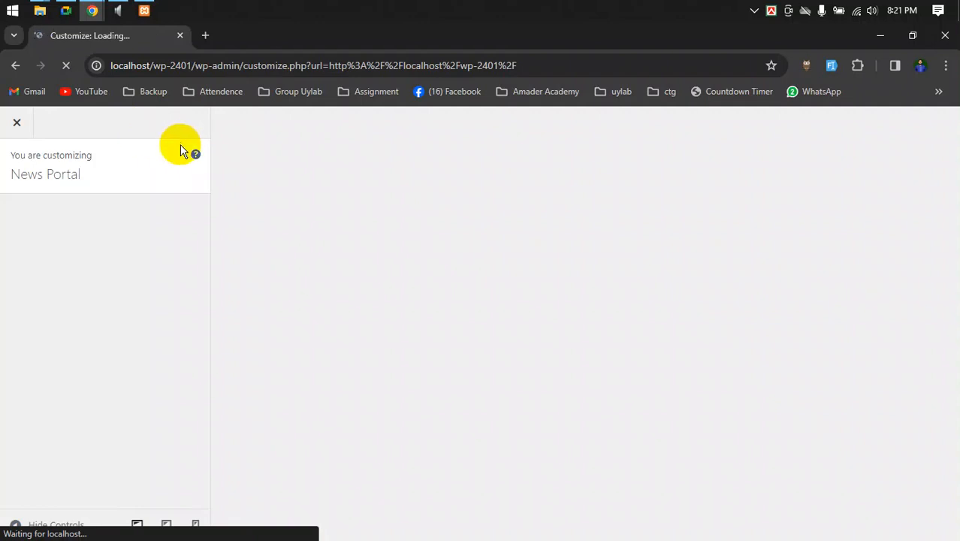
- Admit the pending join request in Google Meet, then return to the loading Customizer
left_click(66, 10)
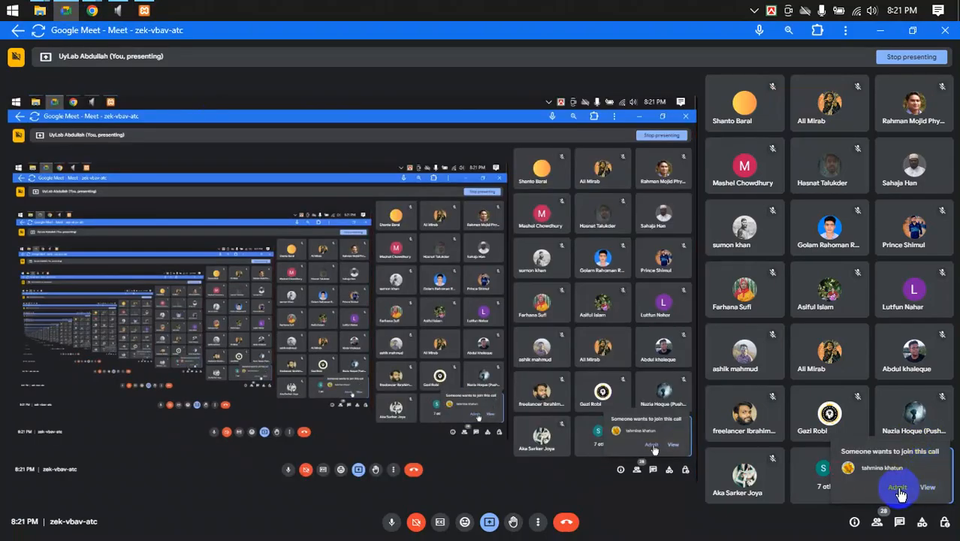
left_click(911, 487)
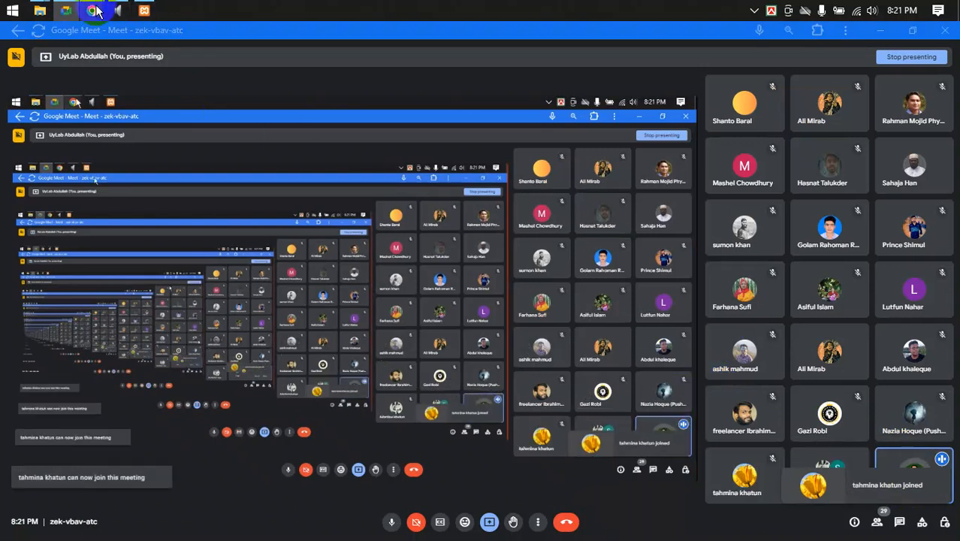
left_click(105, 37)
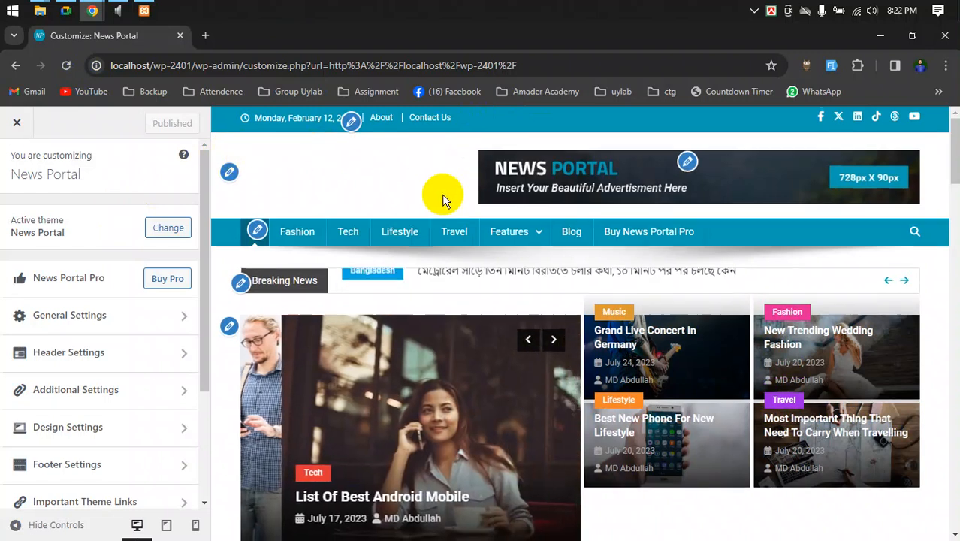
- Look at the top menu's location settings, then back out to the main Customizer list
scroll(439, 194, "down", 8)
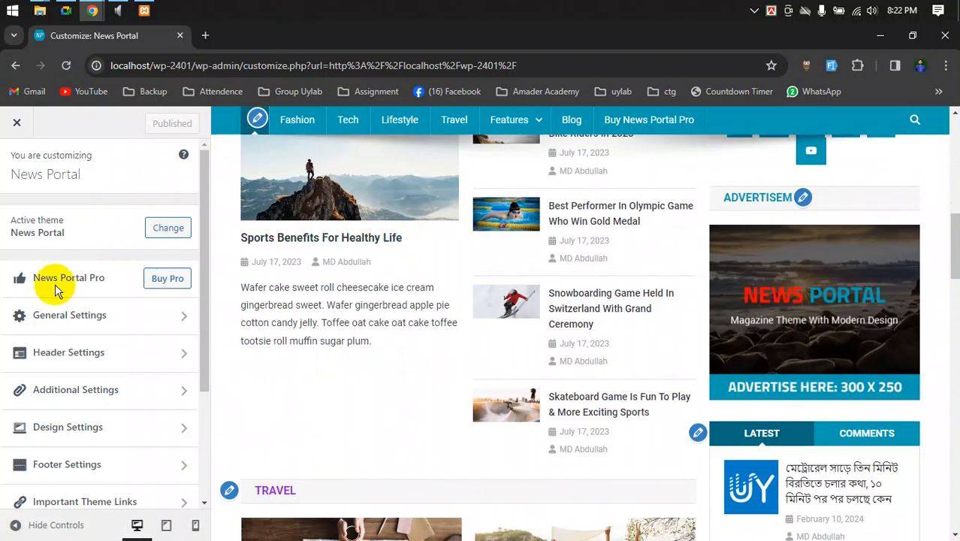
scroll(139, 297, "down", 3)
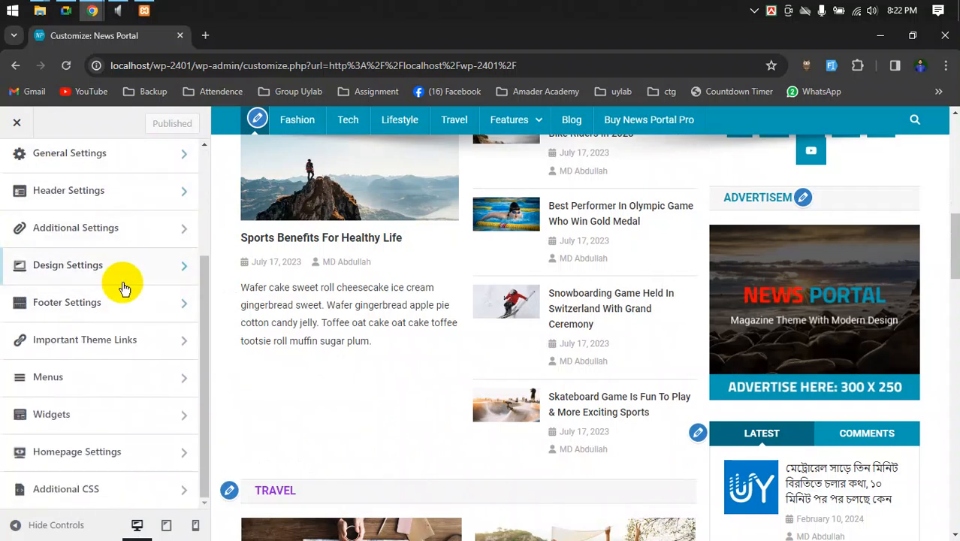
scroll(124, 285, "up", 3)
scroll(361, 357, "up", 8)
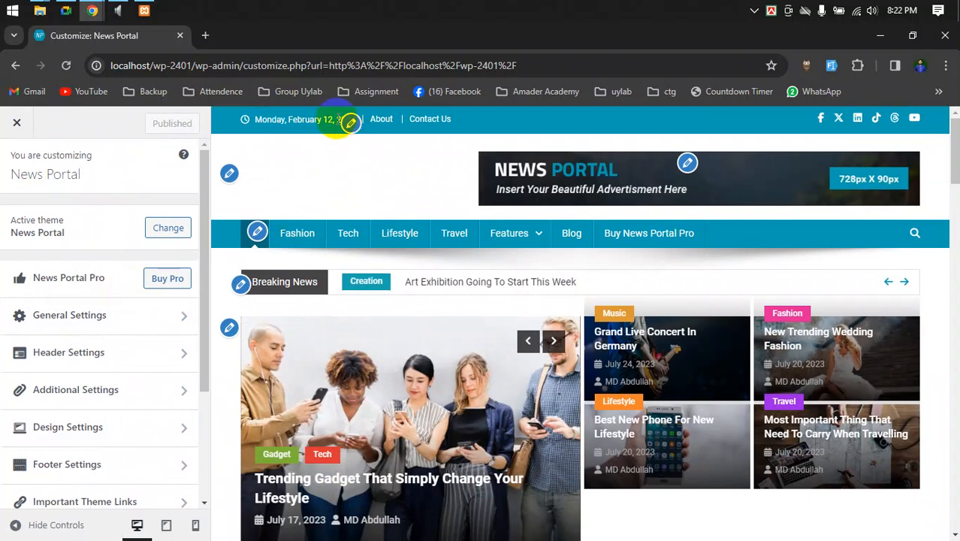
left_click(351, 126)
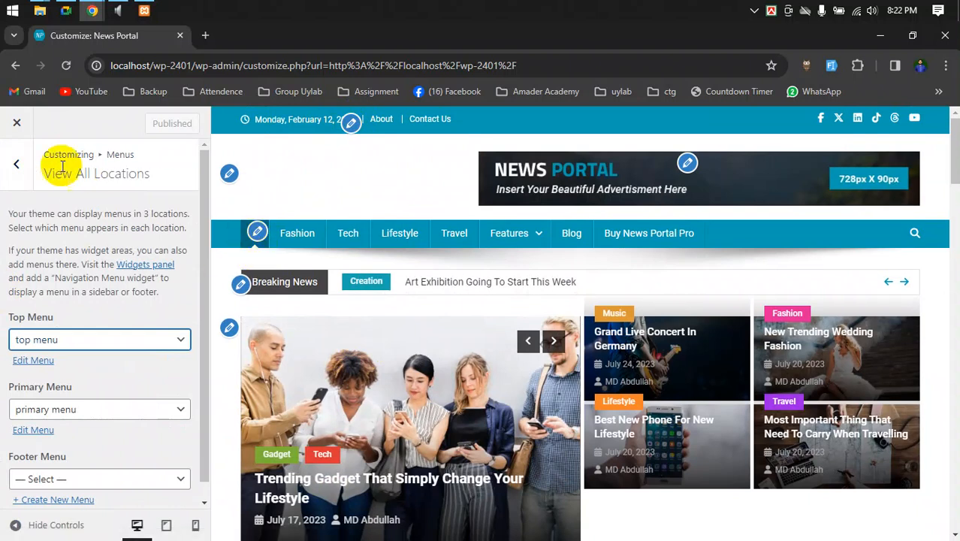
left_click(16, 164)
left_click(16, 162)
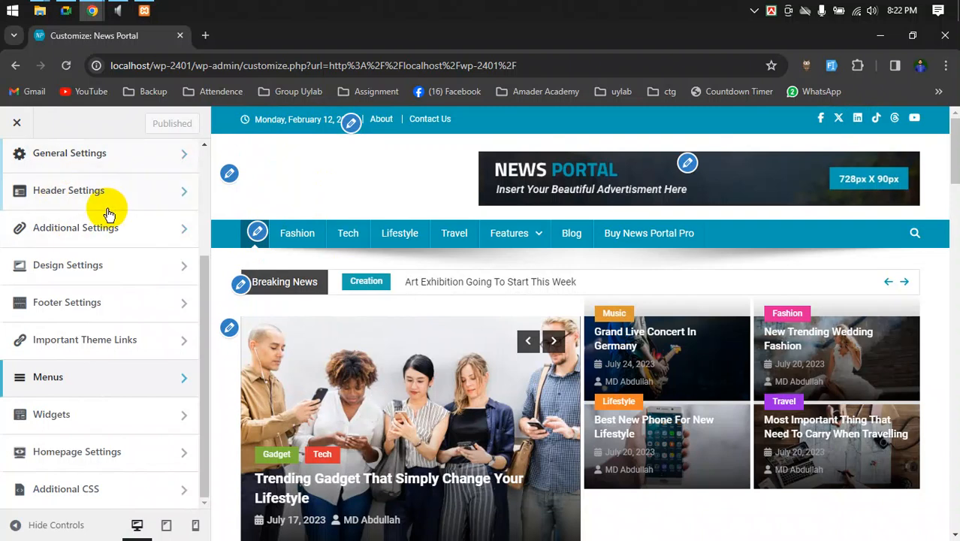
- Select the header date, revisit the top menu settings, and scroll back to the panel list
scroll(75, 188, "up", 3)
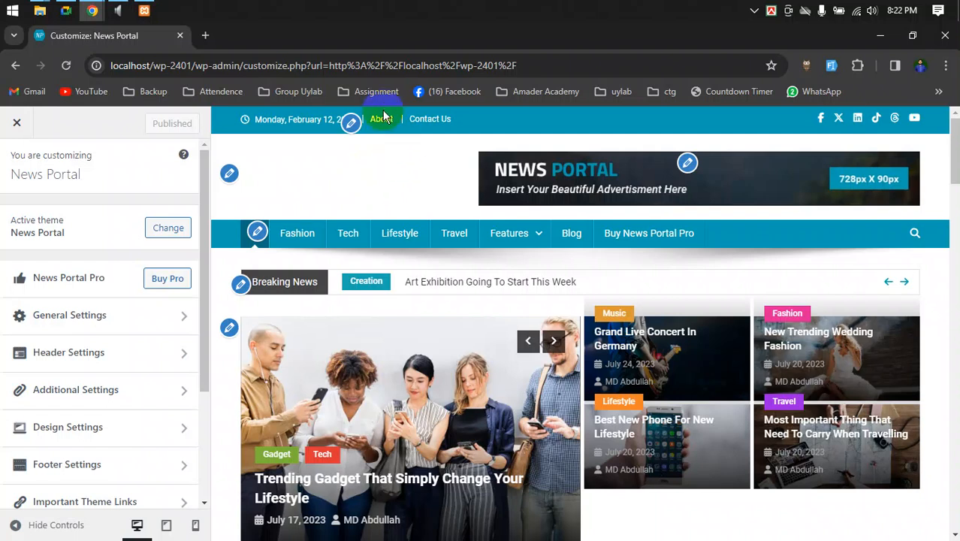
left_click_drag(264, 122, 349, 120)
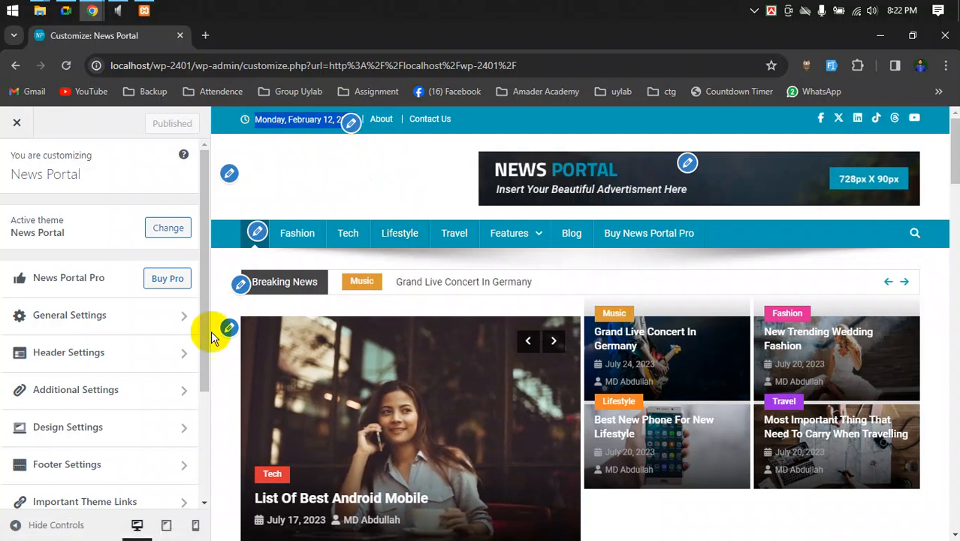
left_click(350, 124)
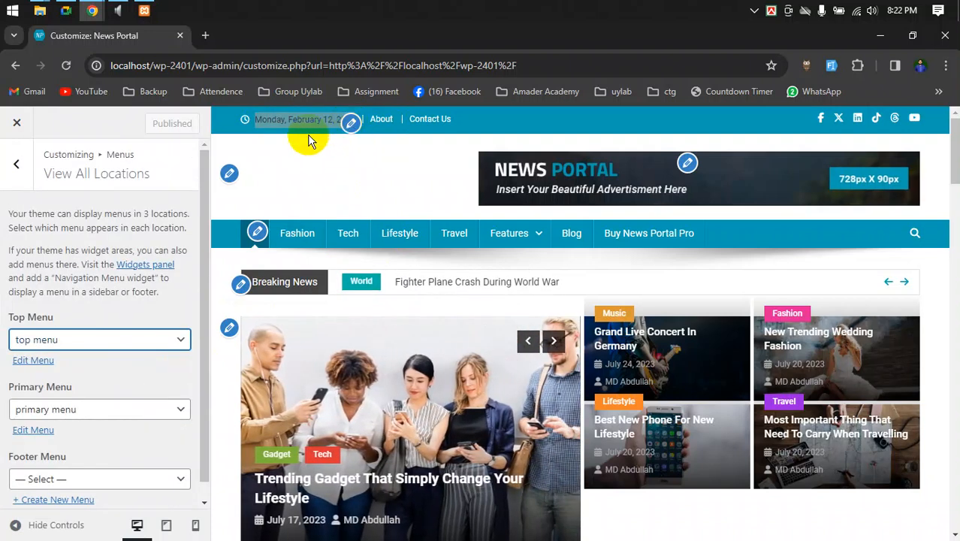
left_click(20, 160)
left_click(20, 159)
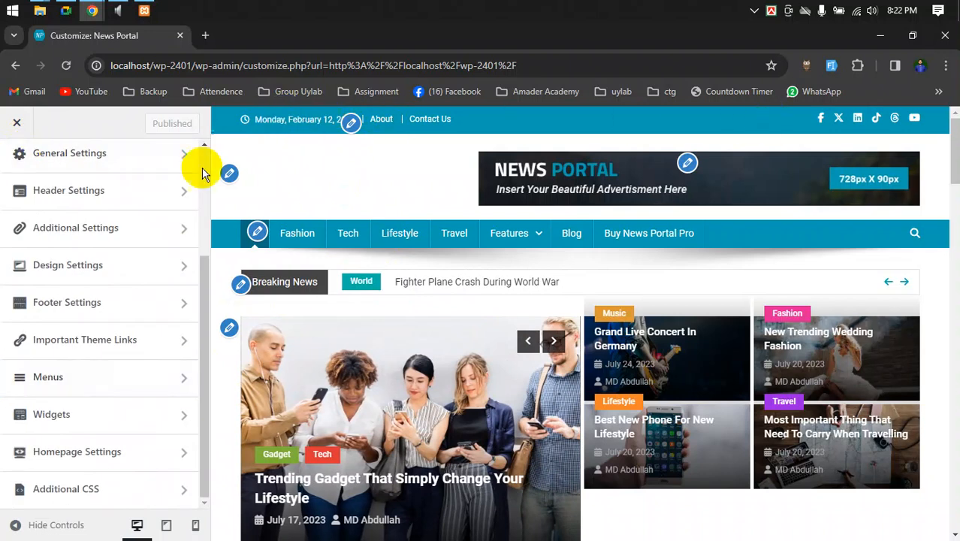
scroll(92, 332, "up", 3)
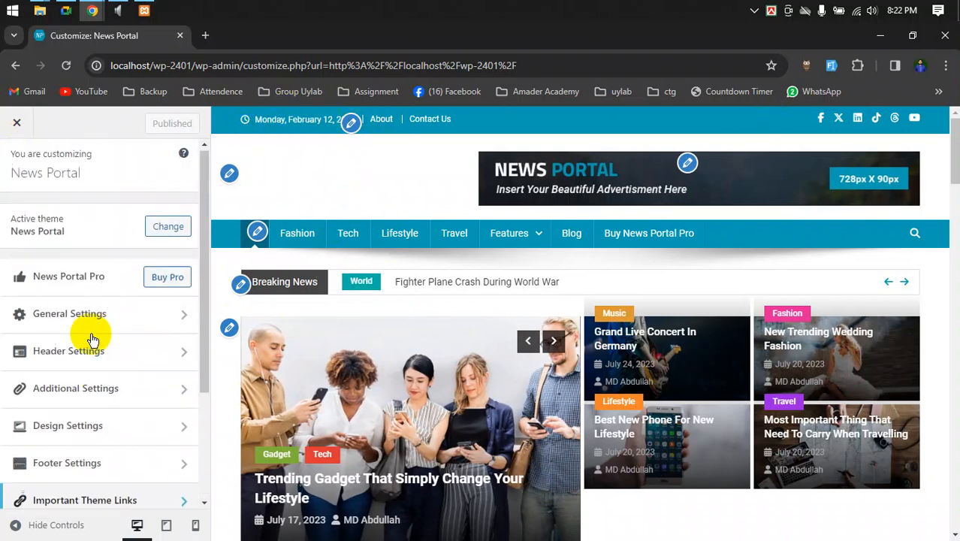
- Set Header Settings > Top Header Section to HIDE
left_click(42, 361)
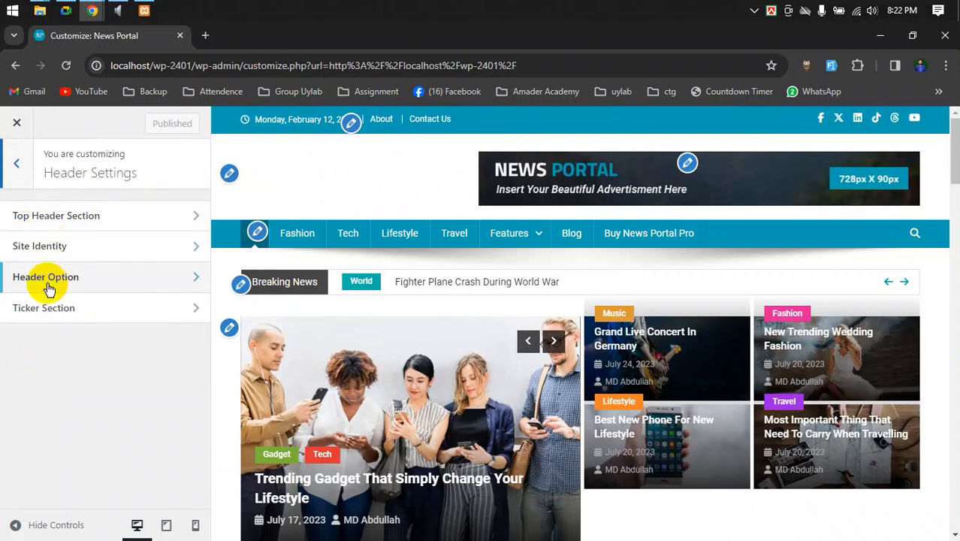
left_click(89, 218)
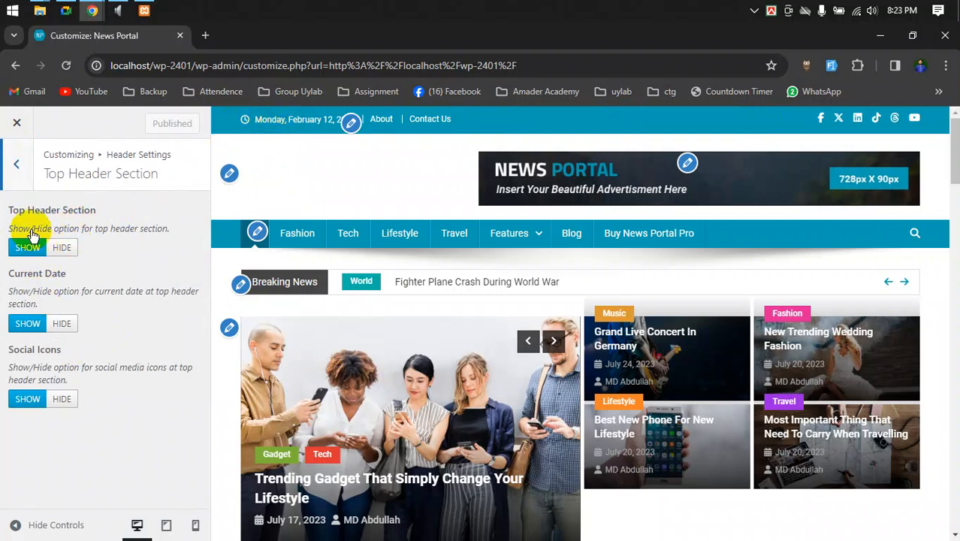
left_click(66, 250)
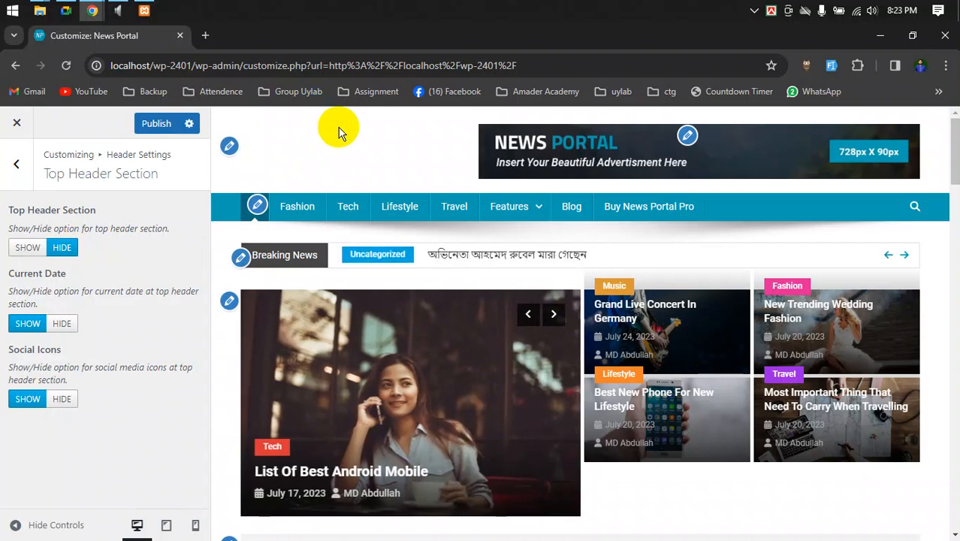
- Admit the waiting participant in Google Meet and return to the Customizer
left_click(66, 10)
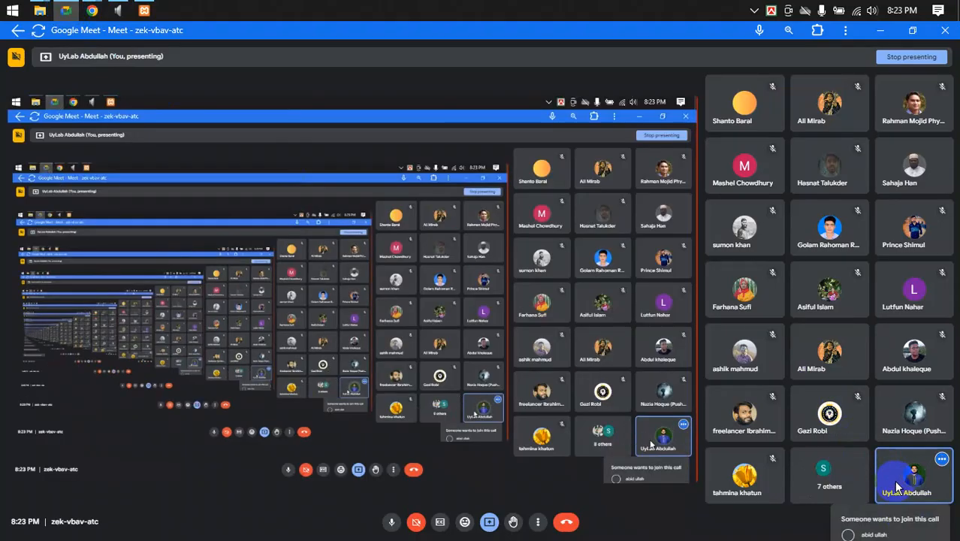
left_click(899, 489)
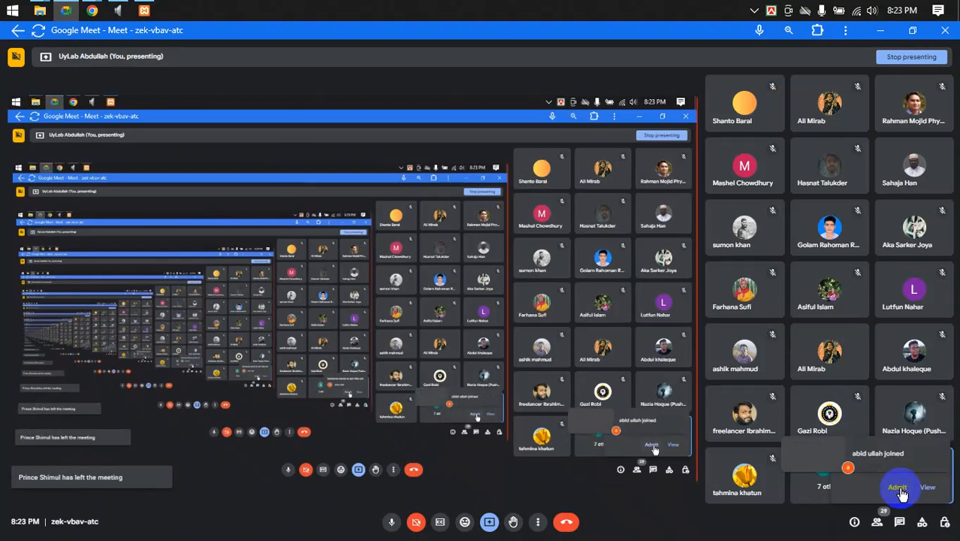
mouse_move(90, 9)
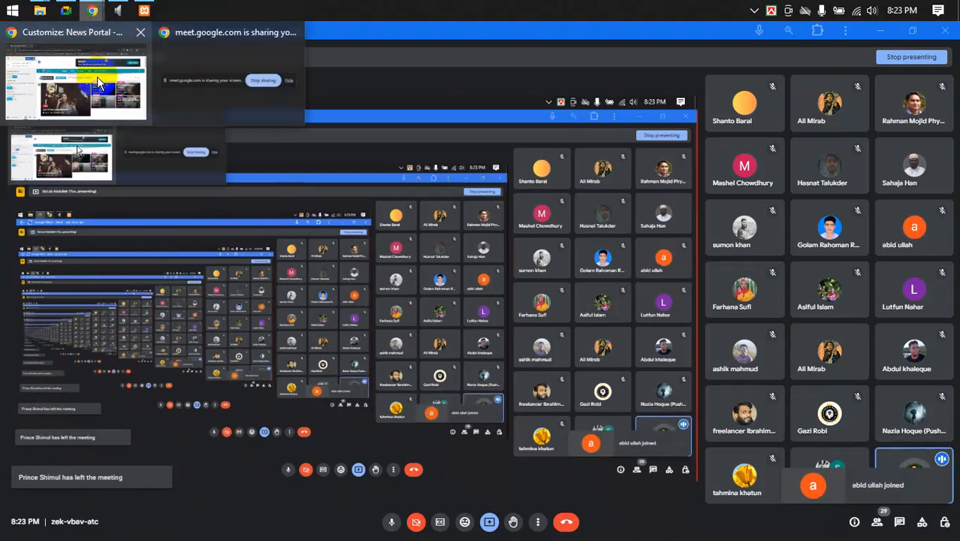
left_click(97, 76)
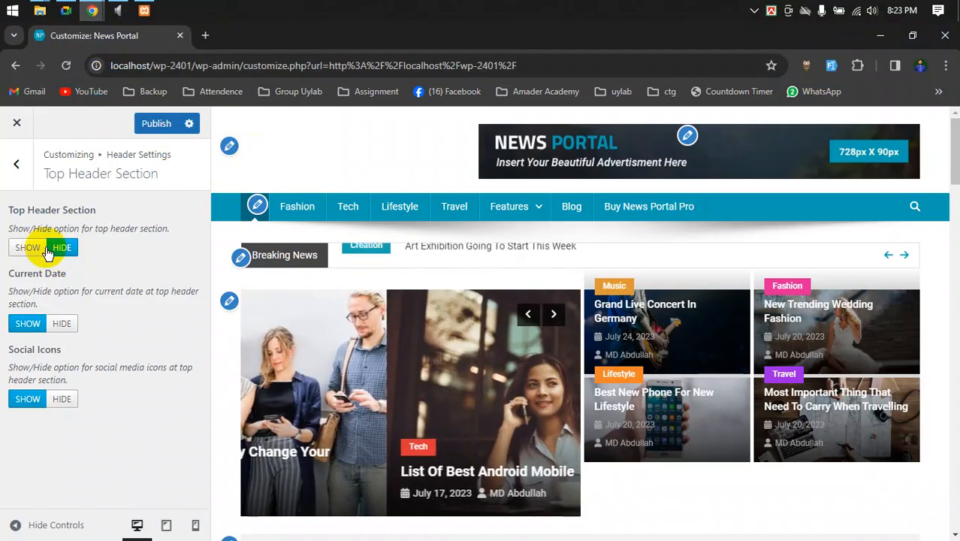
- Show the Top Header Section again, toggling Current Date hide/show and leaving it on SHOW
left_click(30, 249)
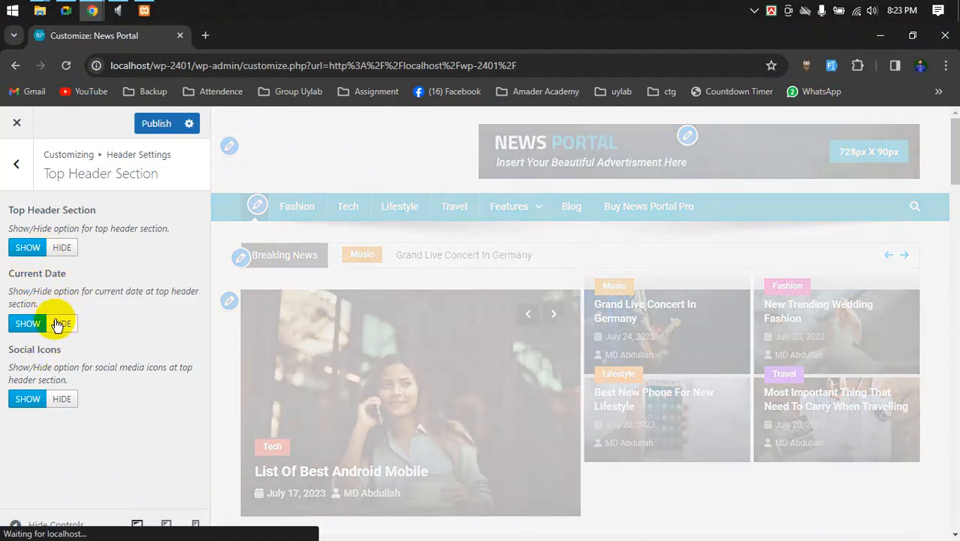
left_click(60, 323)
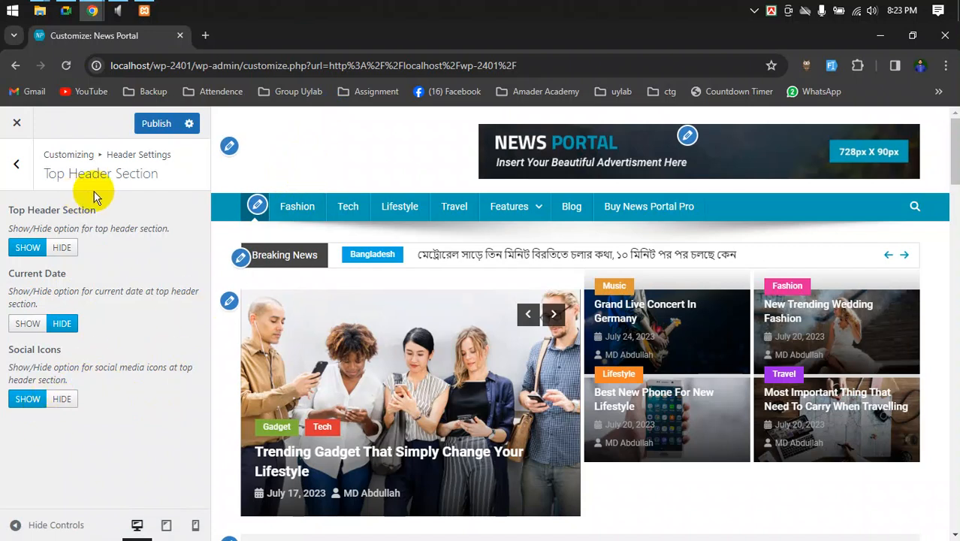
left_click(38, 328)
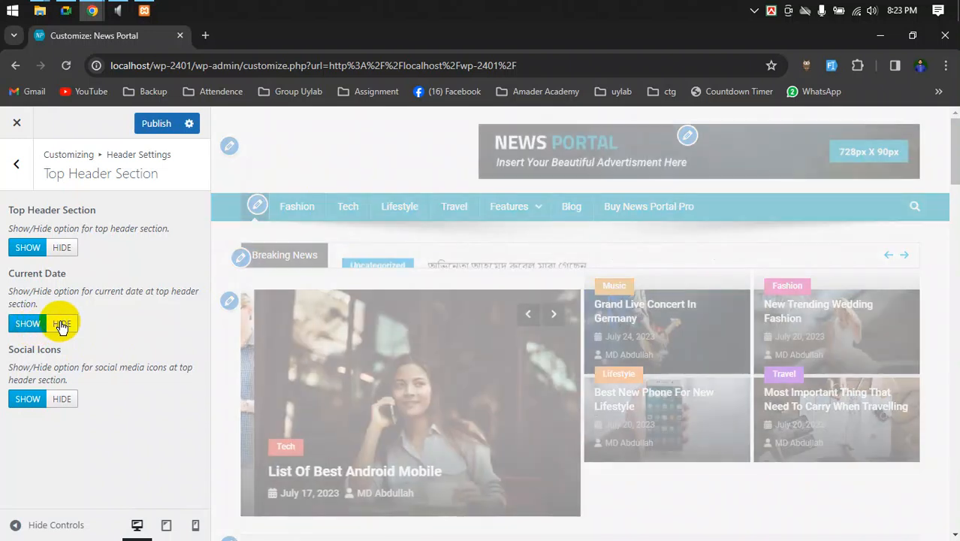
left_click(62, 327)
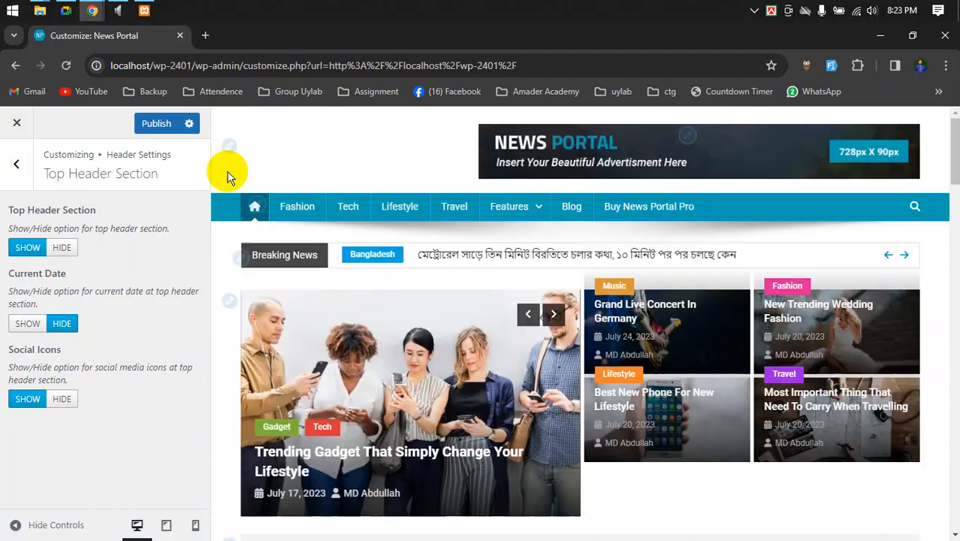
left_click(28, 323)
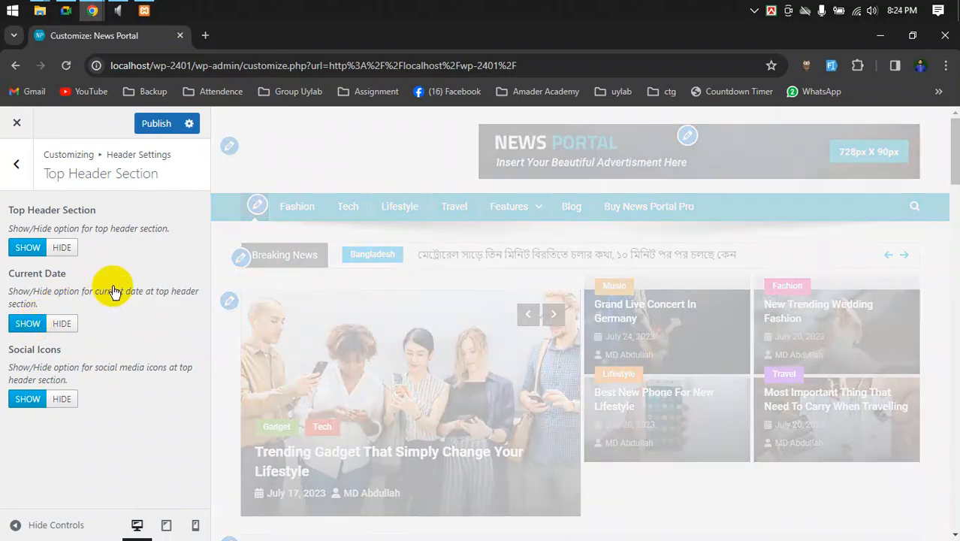
left_click(67, 10)
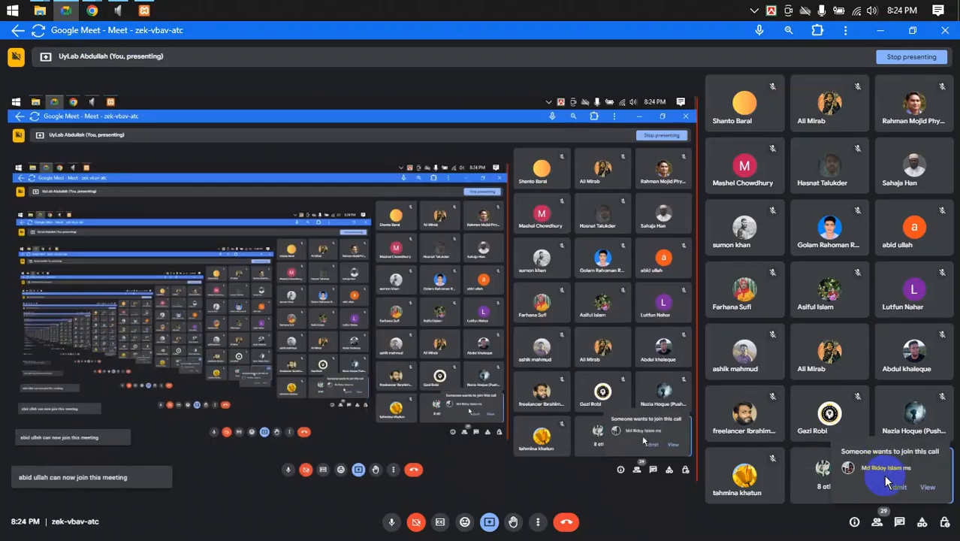
- Admit the waiting participant, bringing the call to 30, and scroll the People list
left_click(896, 490)
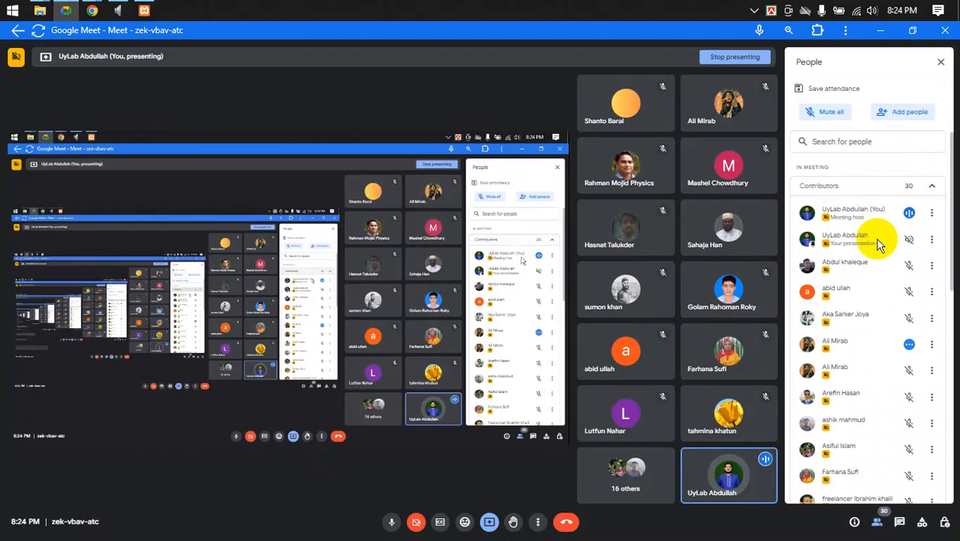
scroll(881, 320, "down", 2)
scroll(880, 321, "down", 2)
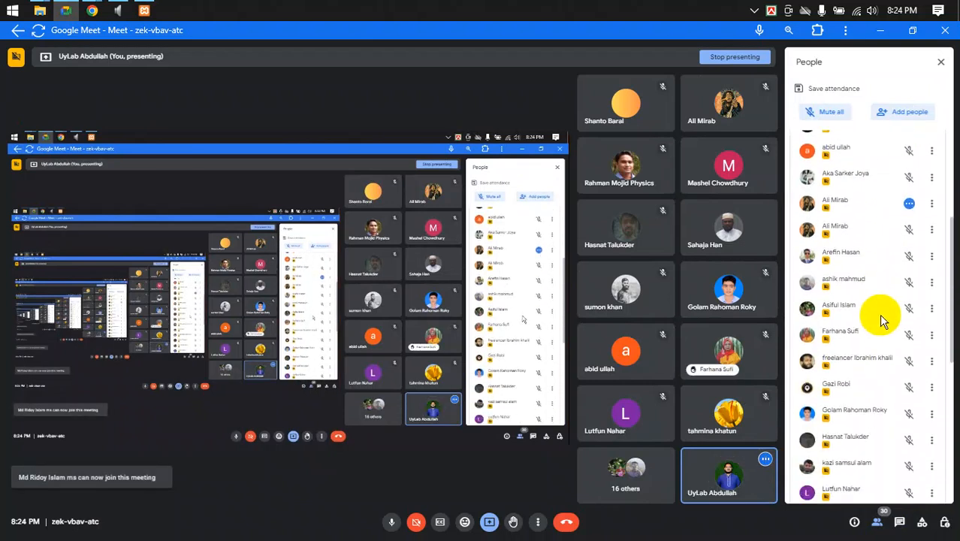
scroll(880, 320, "down", 4)
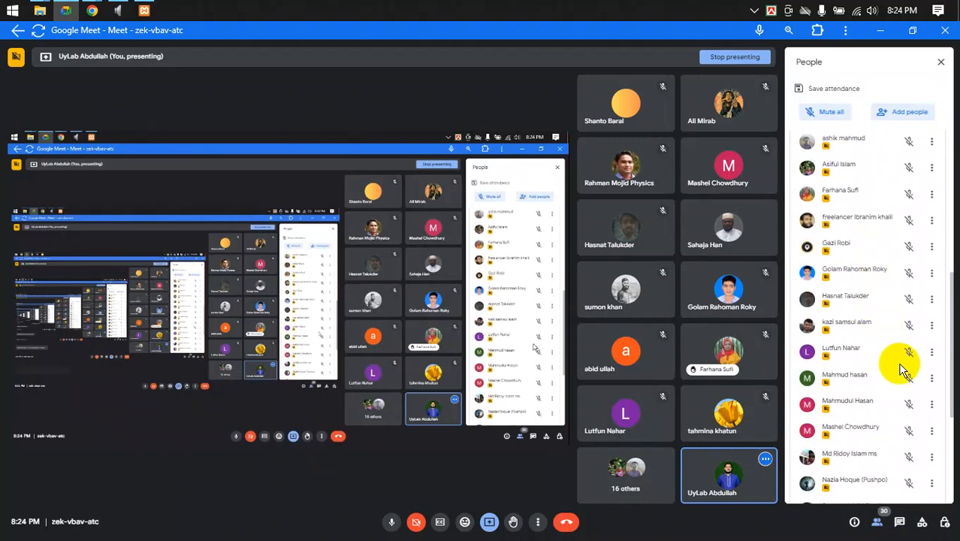
- Make one participant a co-host via their options menu
left_click(932, 300)
left_click(841, 378)
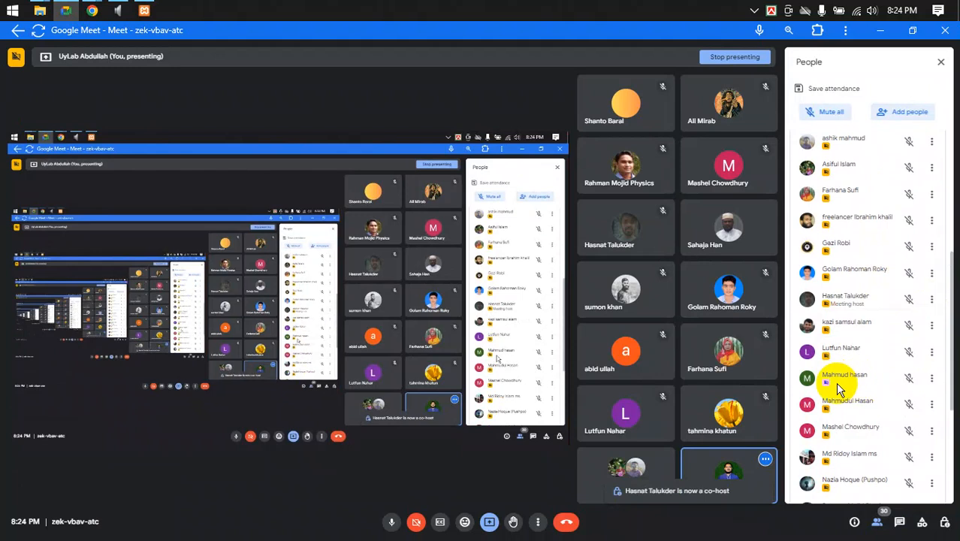
mouse_move(92, 10)
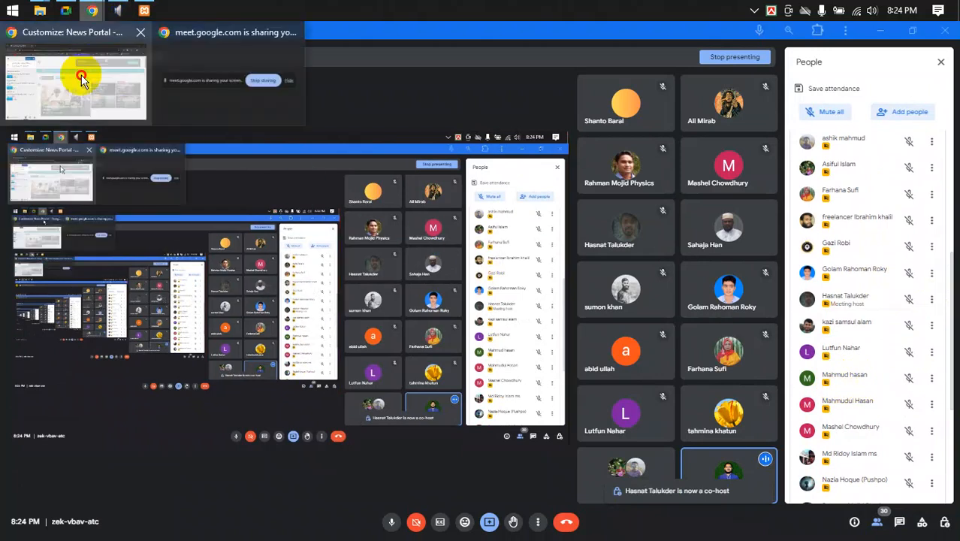
left_click(81, 80)
- Copy localhost/wp-2401 into a new tab to load the live News Portal homepage
scroll(403, 289, "down", 3)
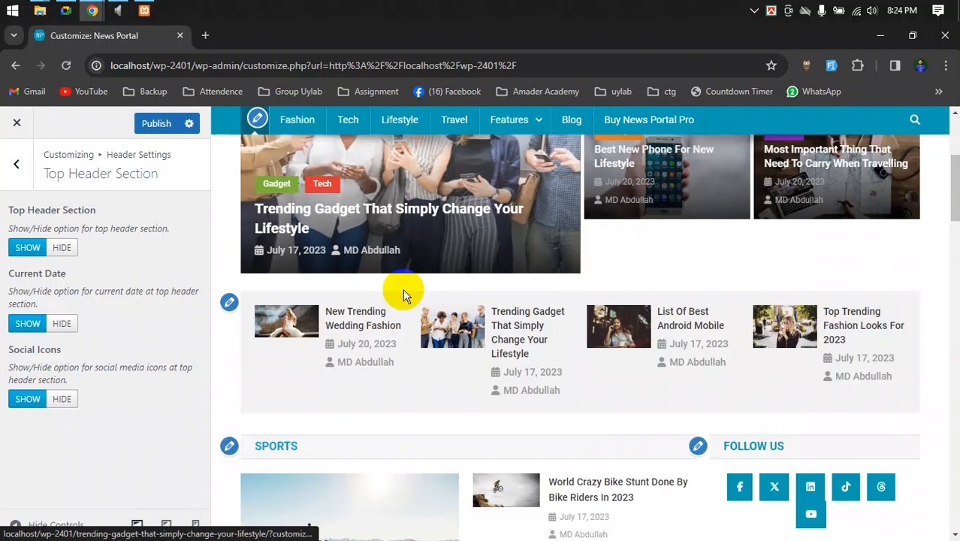
scroll(401, 282, "up", 5)
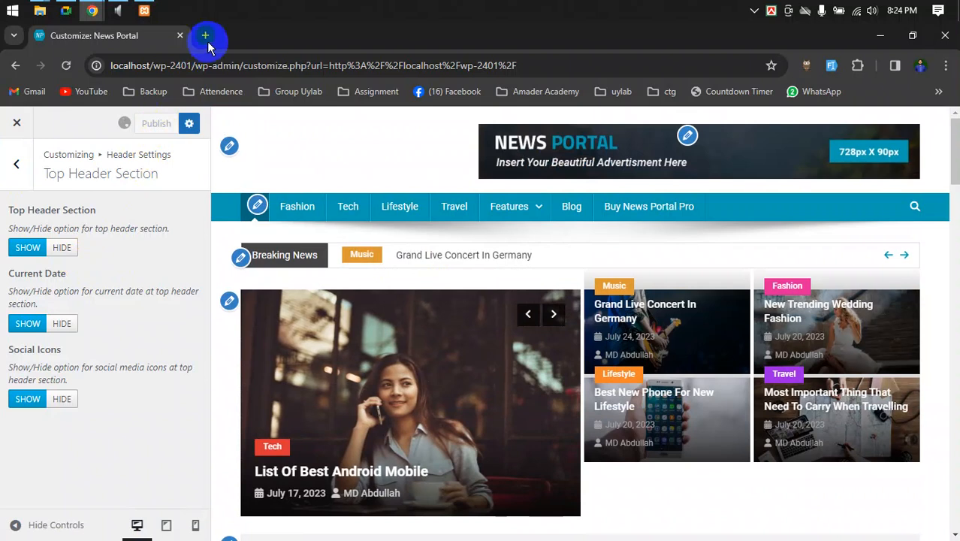
left_click_drag(192, 66, 96, 66)
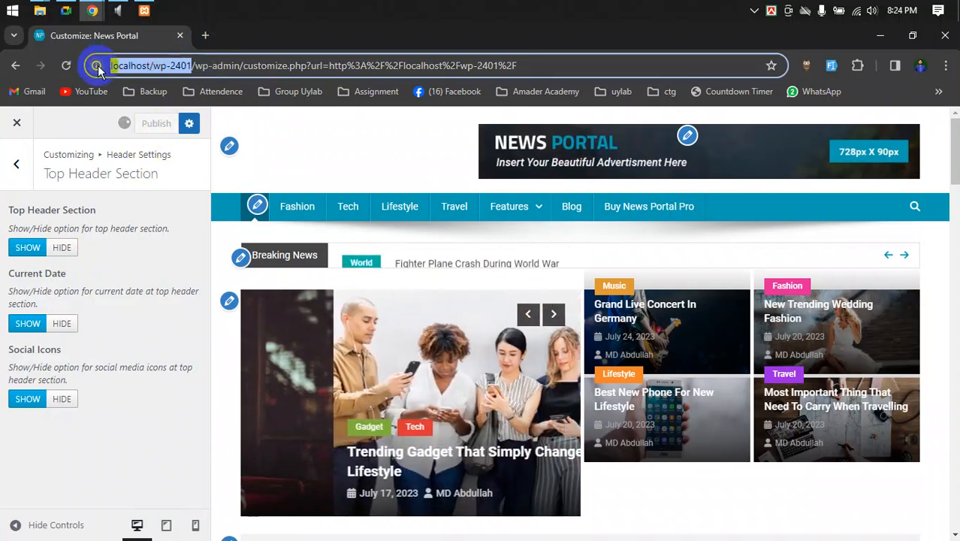
key("ctrl+c")
left_click(205, 35)
key("ctrl+v")
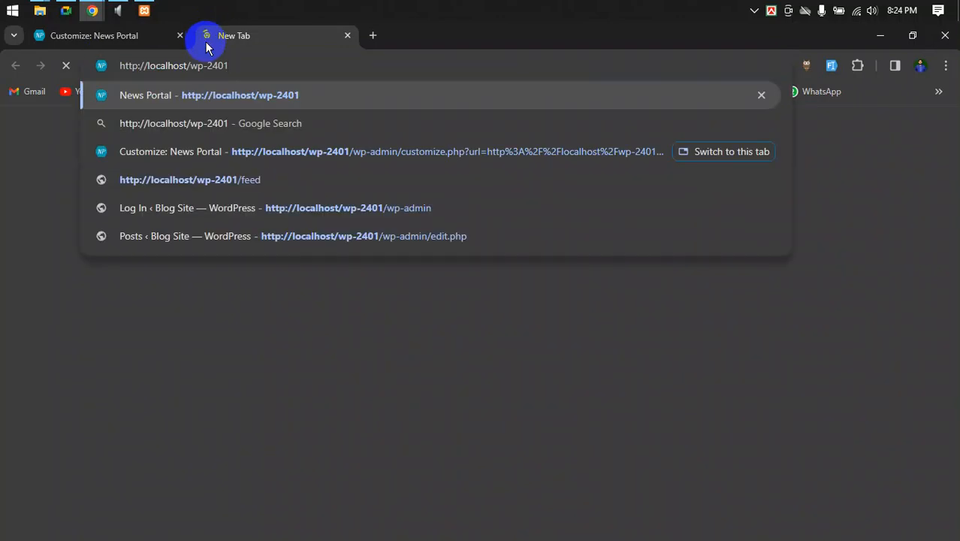
key("Return")
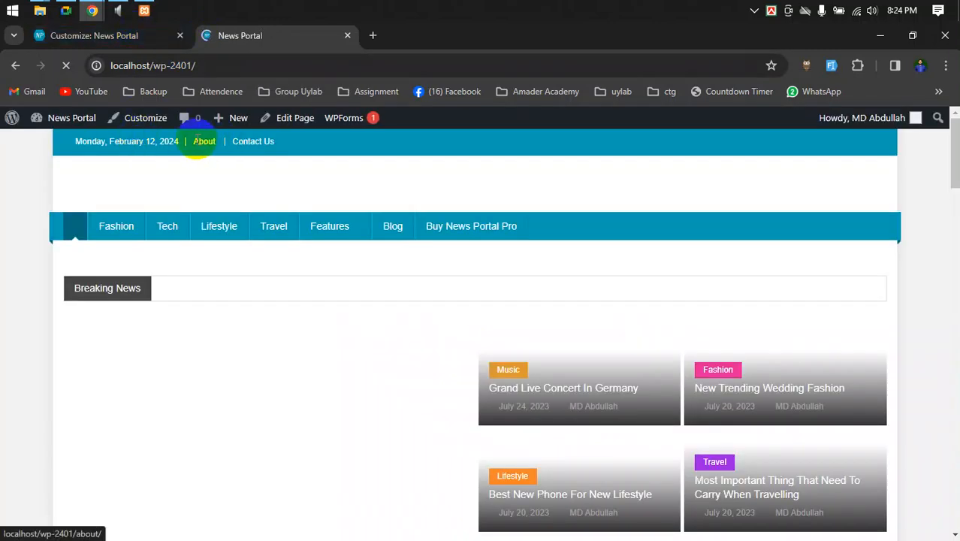
left_click(129, 38)
- Set Current Date to HIDE and publish the header changes
left_click(62, 323)
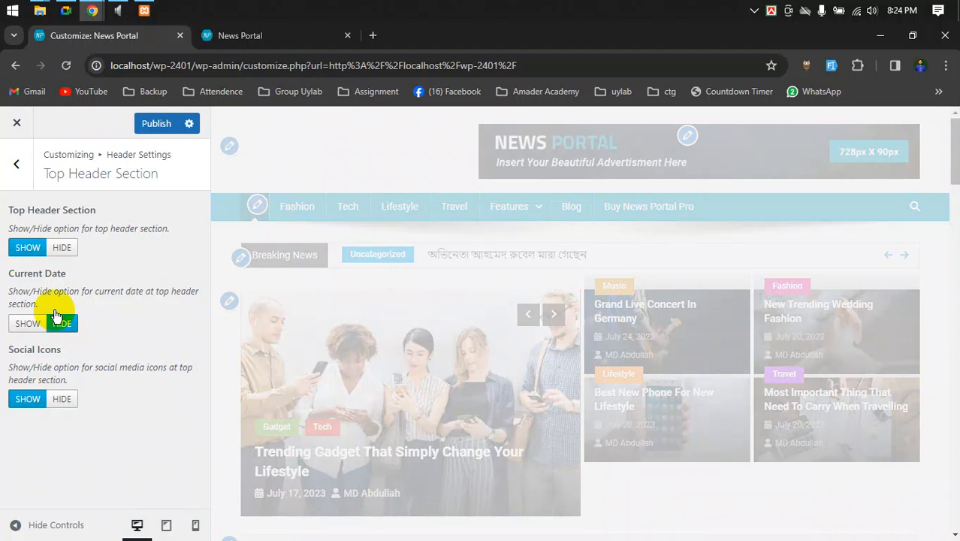
left_click(159, 123)
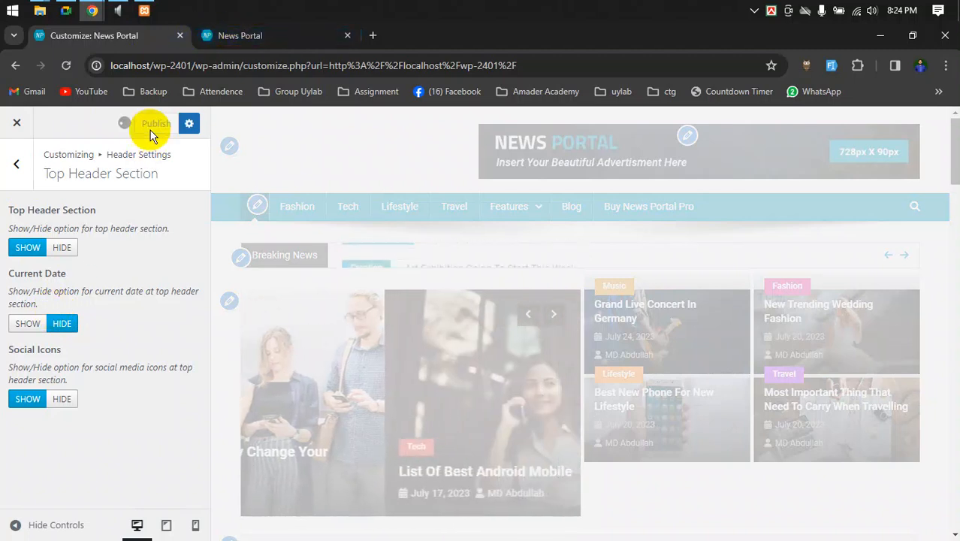
left_click(209, 41)
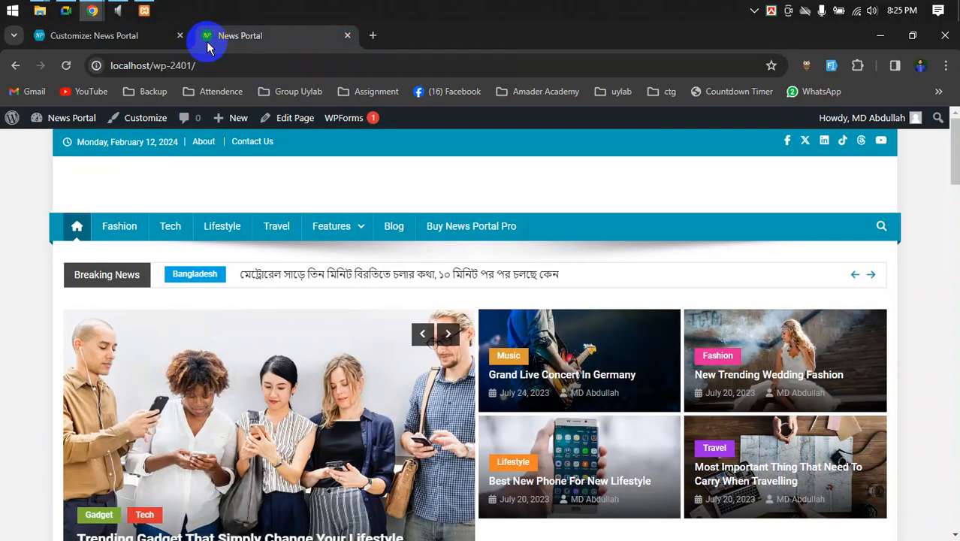
left_click(145, 36)
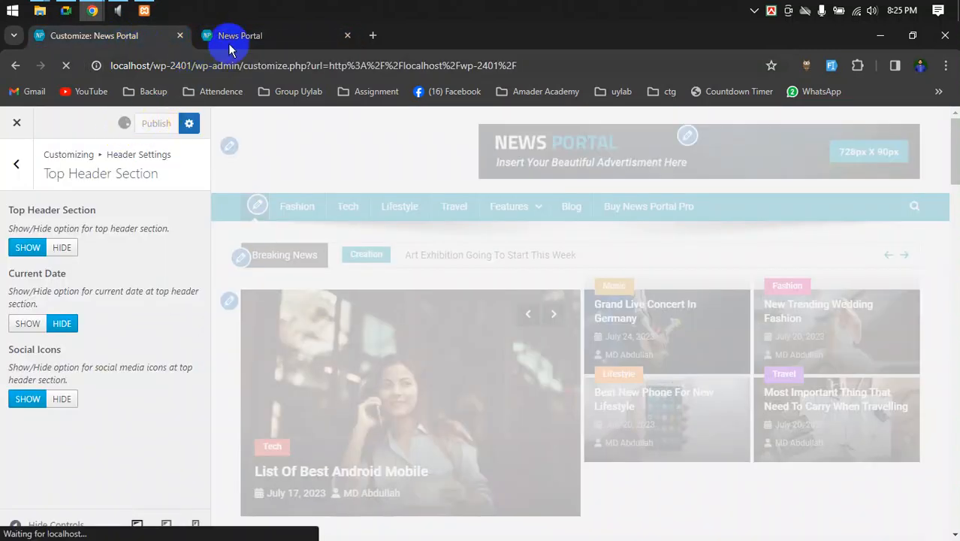
- Recheck the live News Portal tab to confirm the date no longer appears
mouse_move(231, 46)
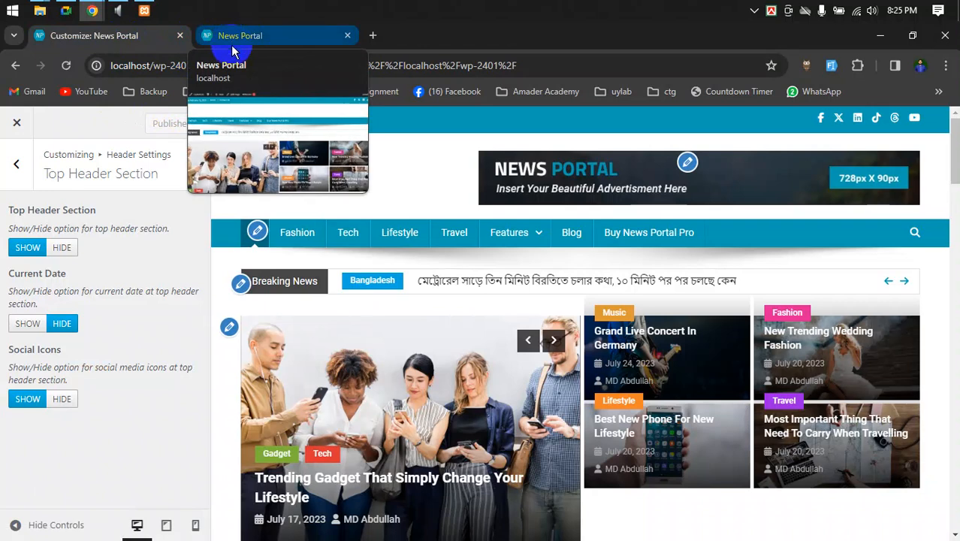
left_click(231, 36)
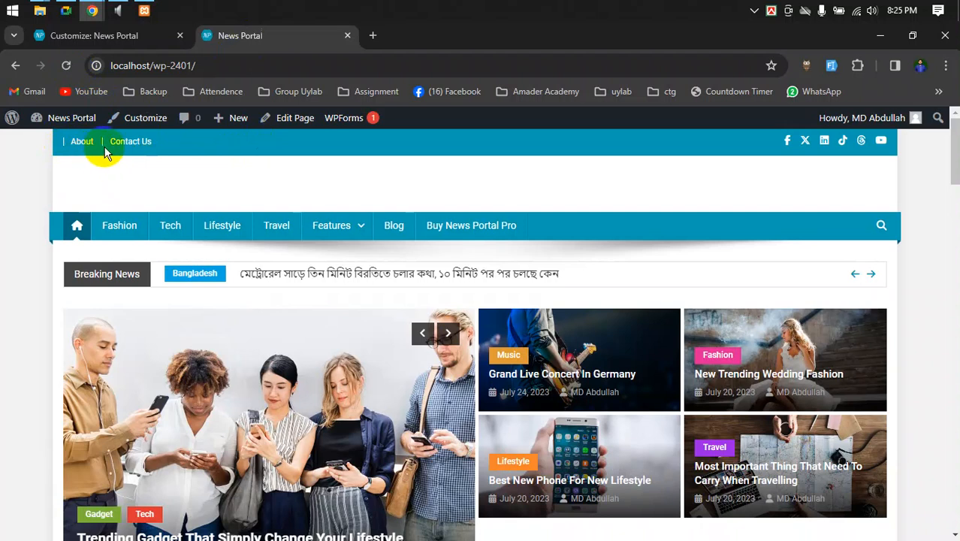
left_click(128, 35)
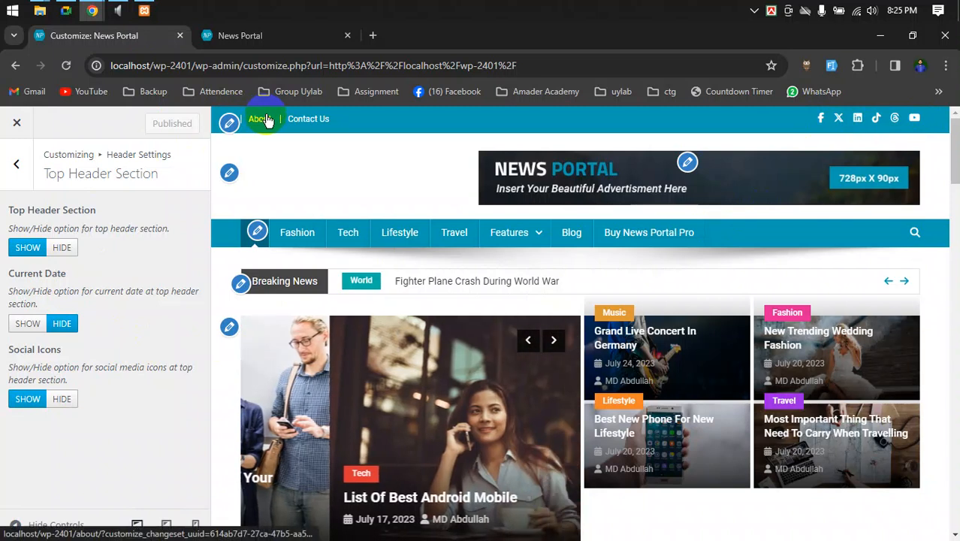
left_click(66, 10)
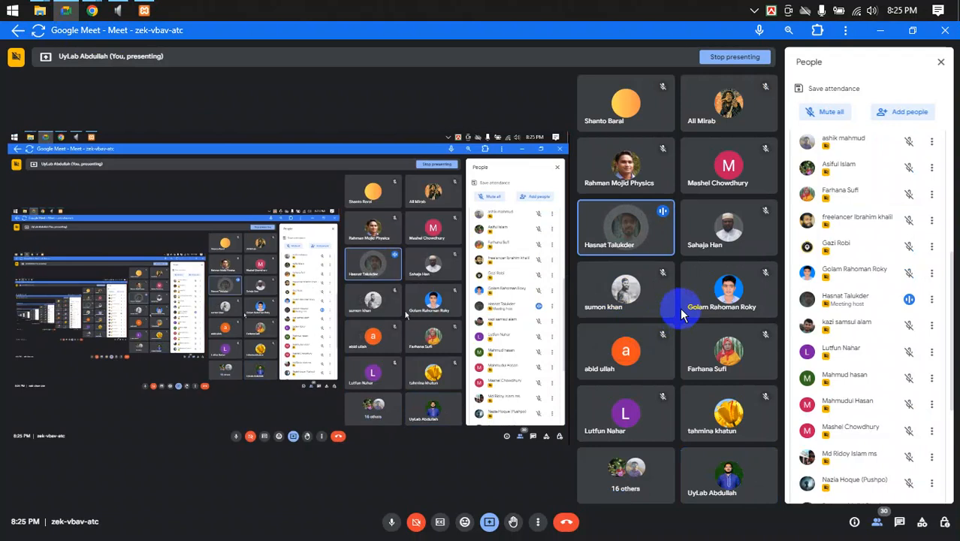
- Leave Google Meet and bring the 'Customize: News Portal' Chrome window back to the front
mouse_move(92, 12)
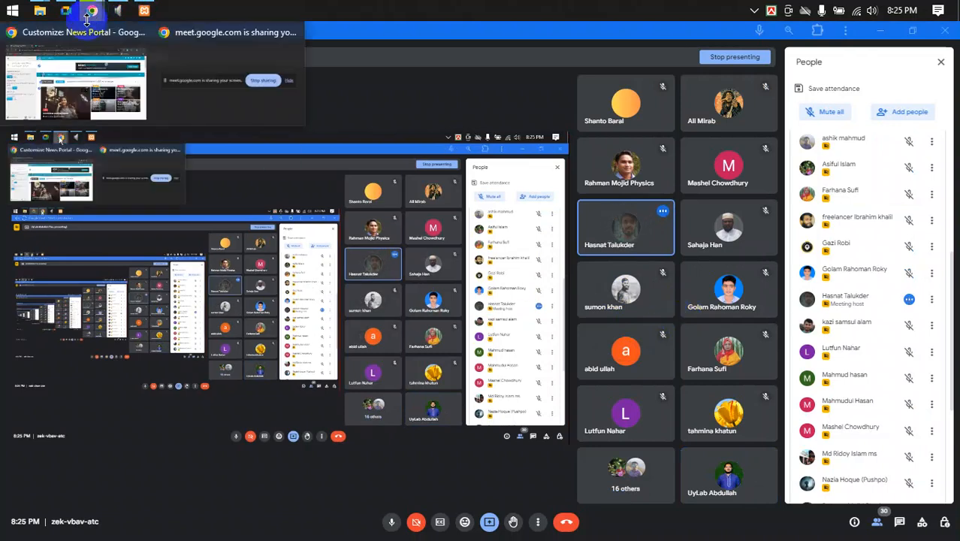
left_click(60, 71)
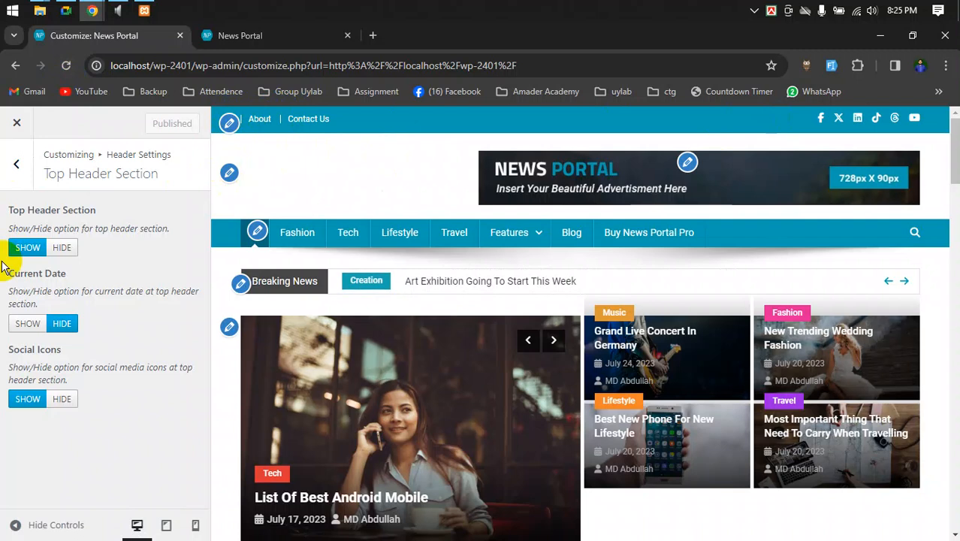
- Set Current Date to show, then open the Site Identity logo picker in the media library
left_click(28, 323)
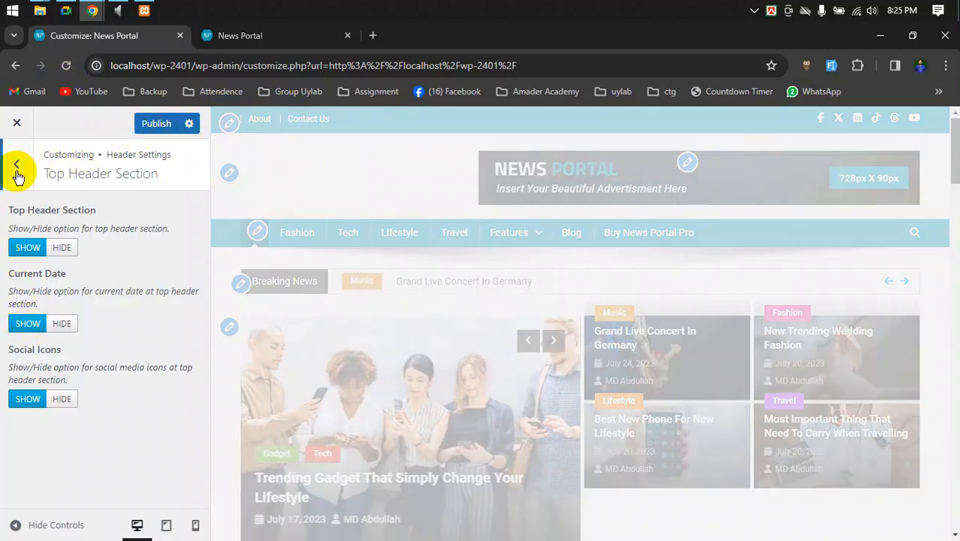
left_click(17, 165)
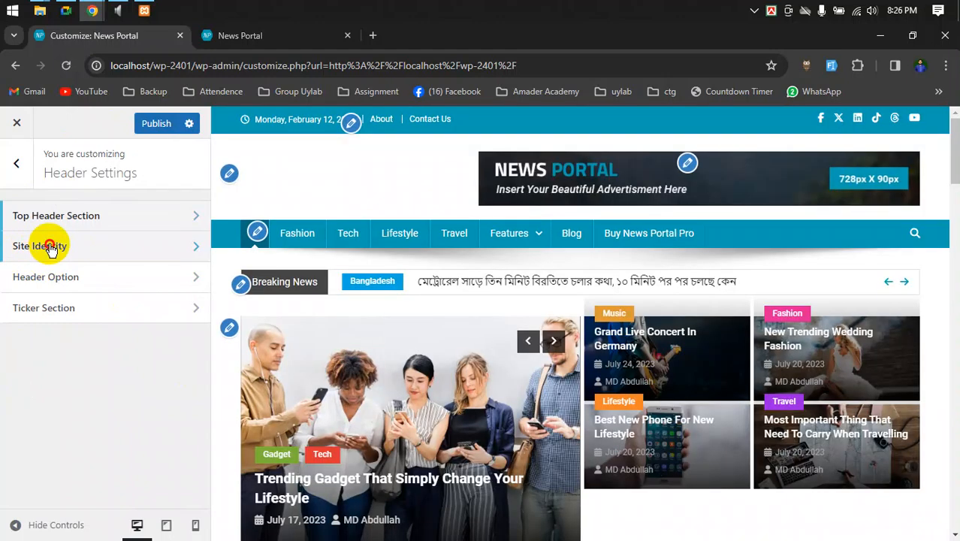
left_click(50, 248)
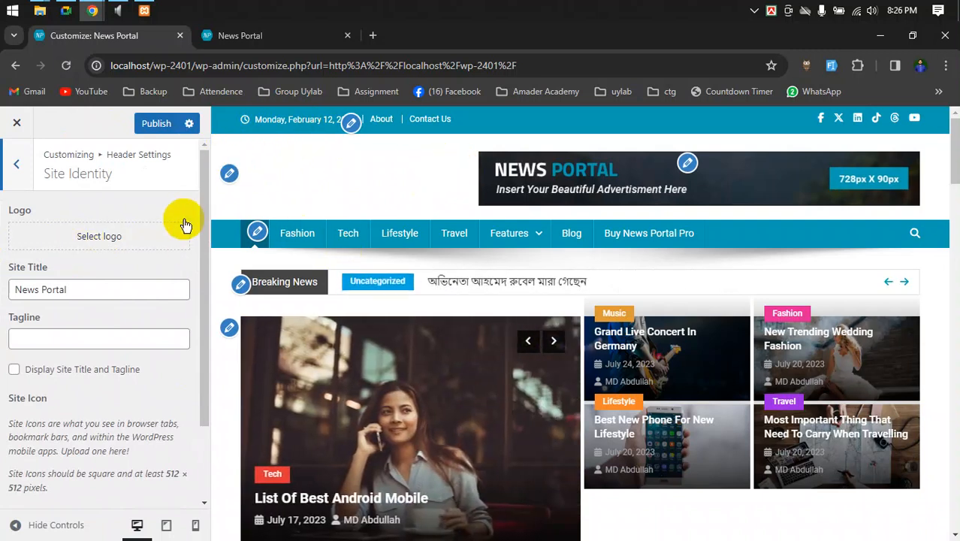
left_click(128, 245)
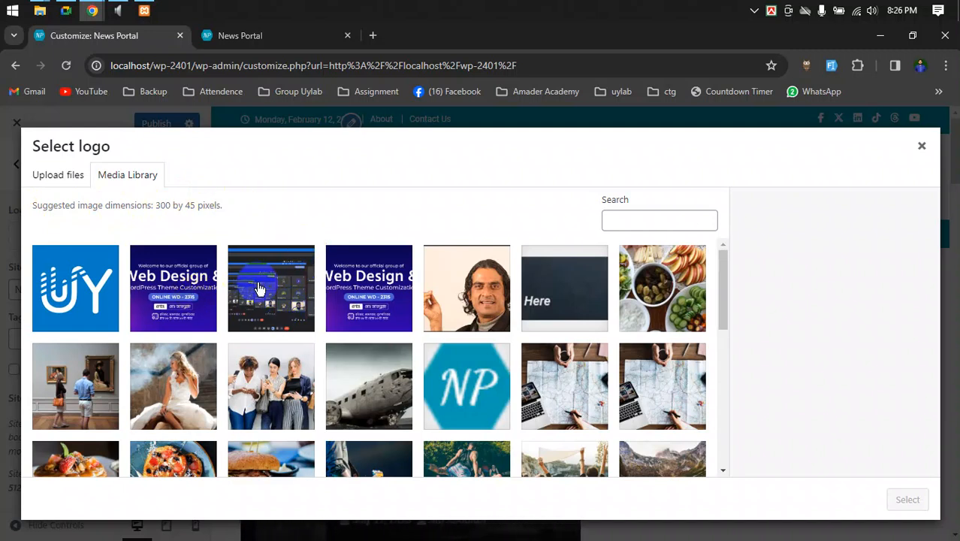
- Set news-portal.png as the site logo, skipping cropping
scroll(317, 318, "down", 3)
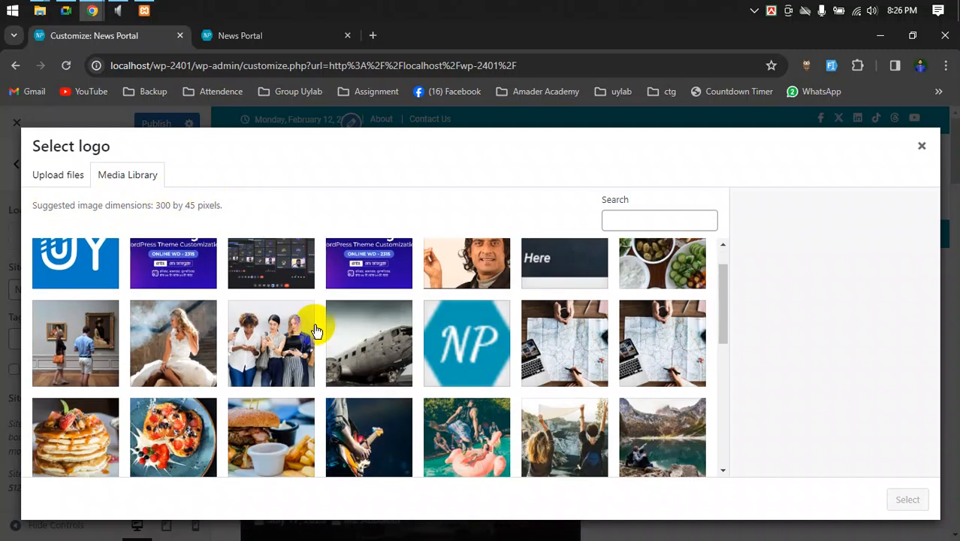
scroll(475, 300, "down", 5)
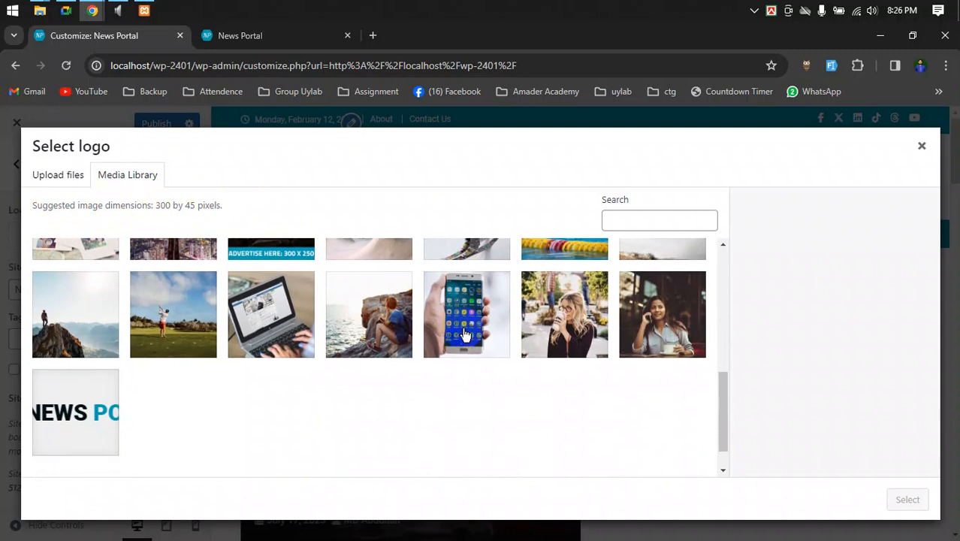
left_click(87, 368)
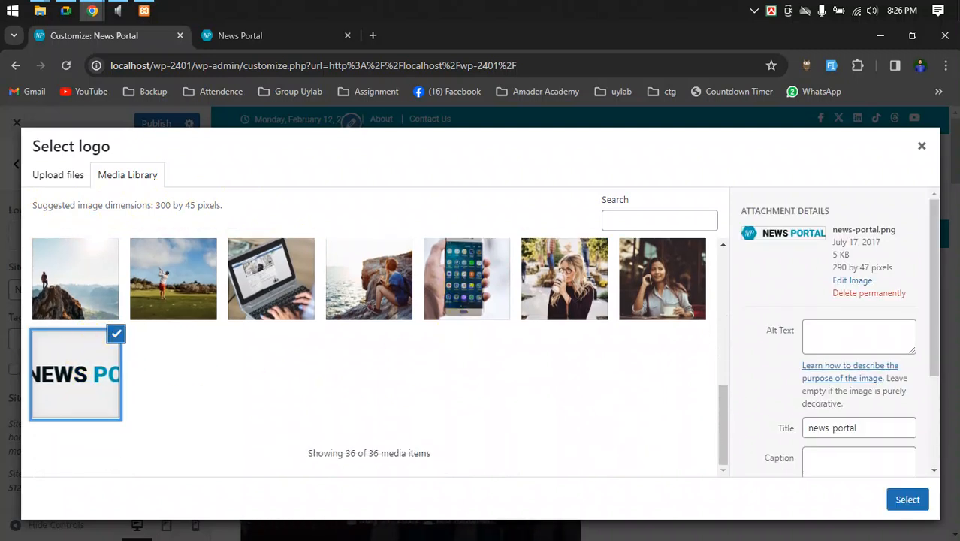
left_click(907, 500)
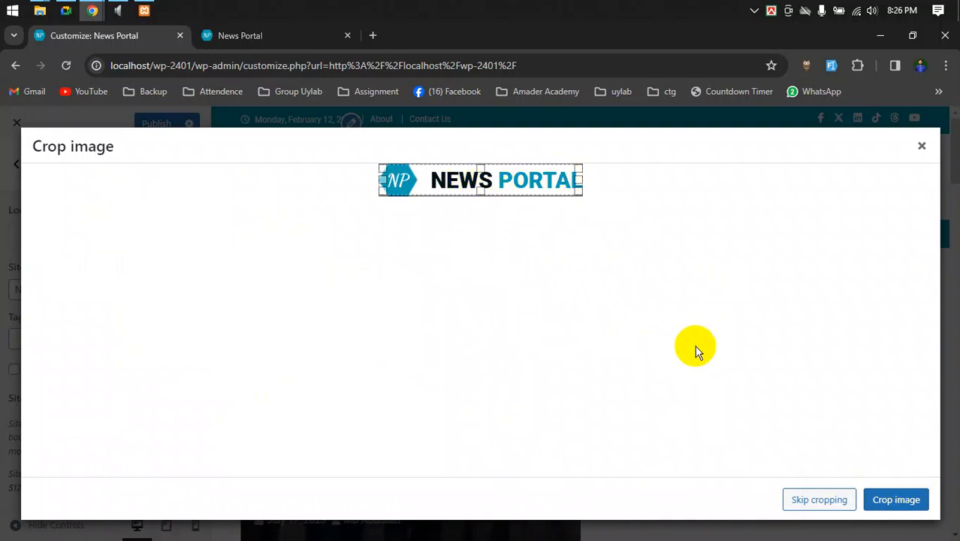
left_click(818, 500)
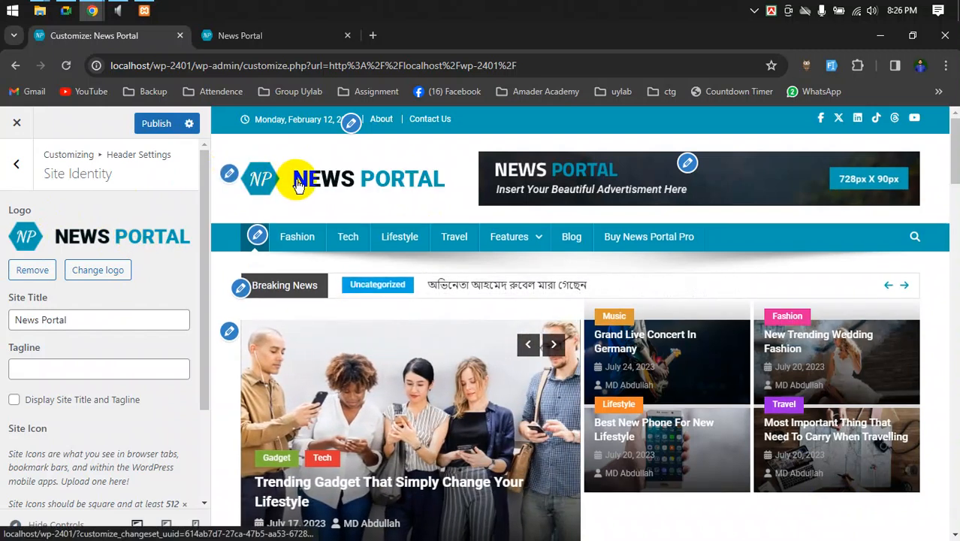
- Toggle Display Site Title and Tagline on and back off so the header shows only the logo
left_click_drag(98, 319, 4, 321)
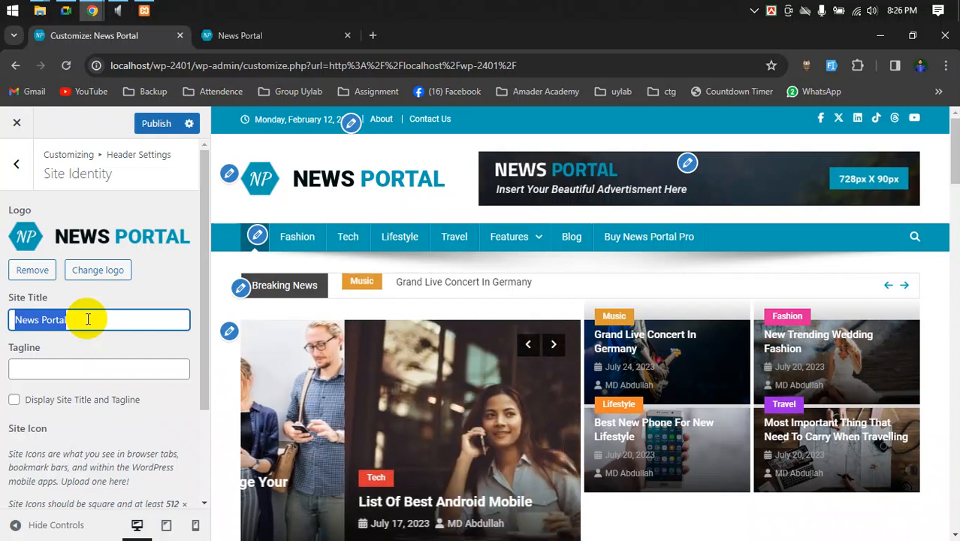
left_click(15, 403)
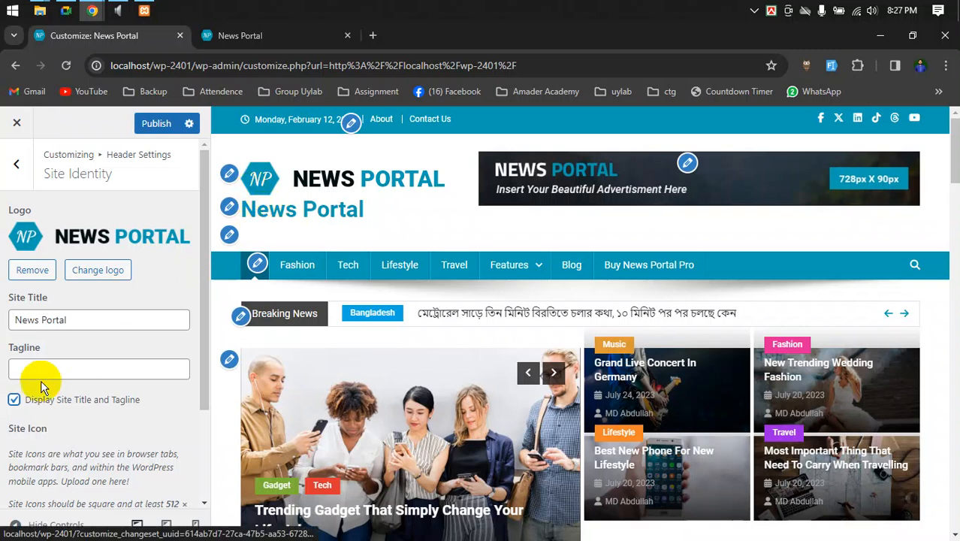
left_click(14, 399)
scroll(51, 396, "down", 3)
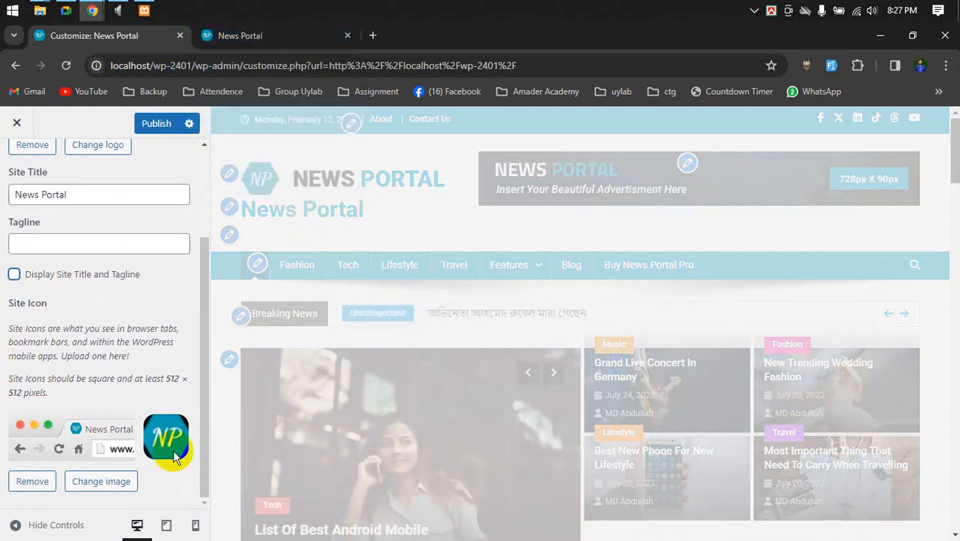
scroll(173, 454, "up", 3)
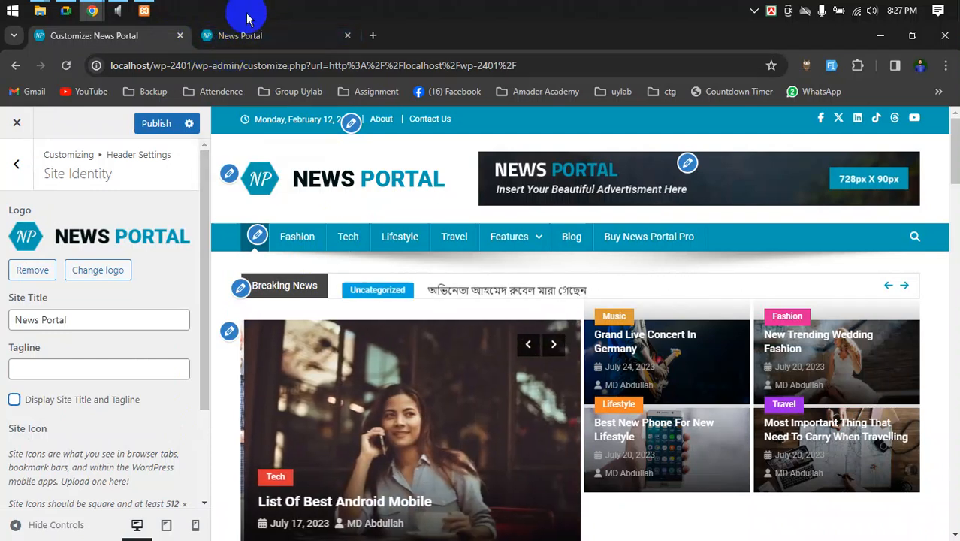
- Open Header Option to review Sticky Menu, Home and Search icon settings against the live site
left_click(14, 168)
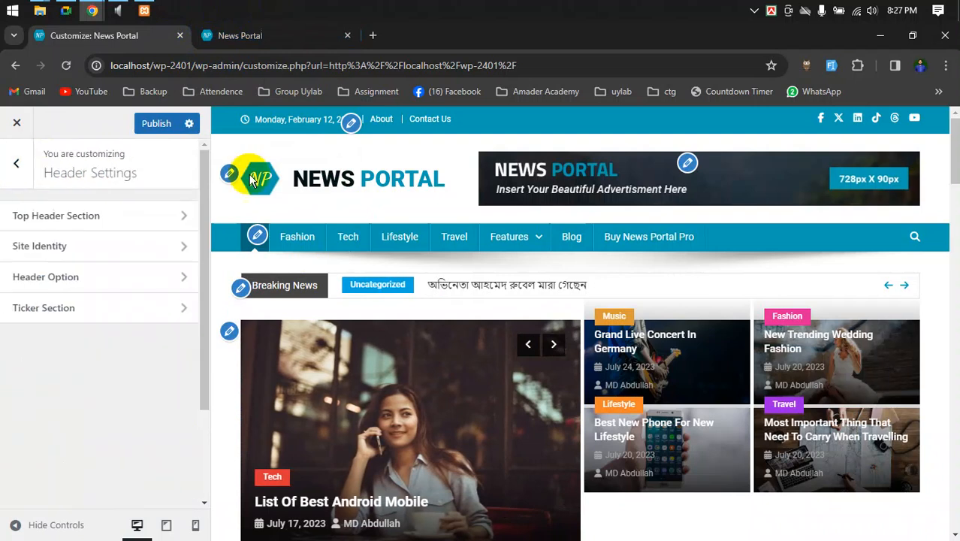
left_click(148, 278)
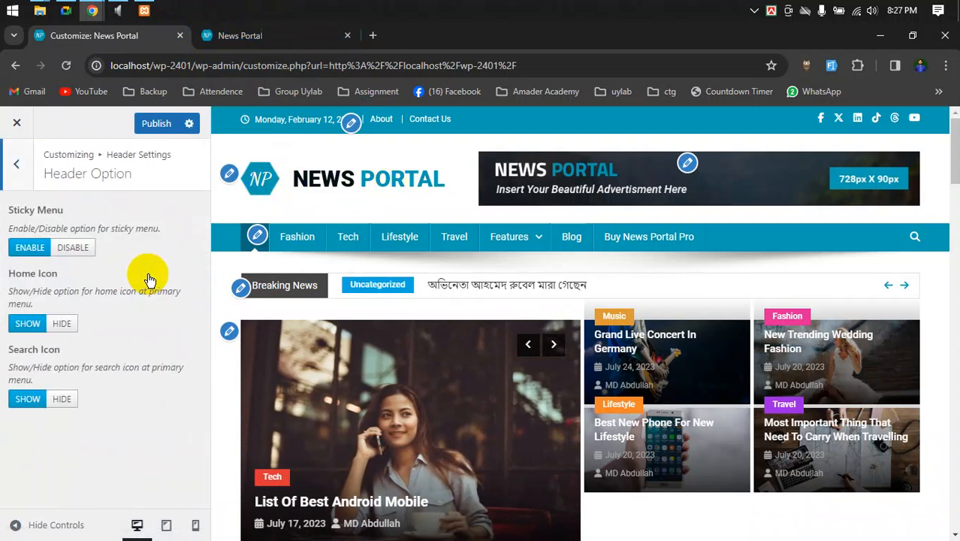
scroll(556, 262, "down", 5)
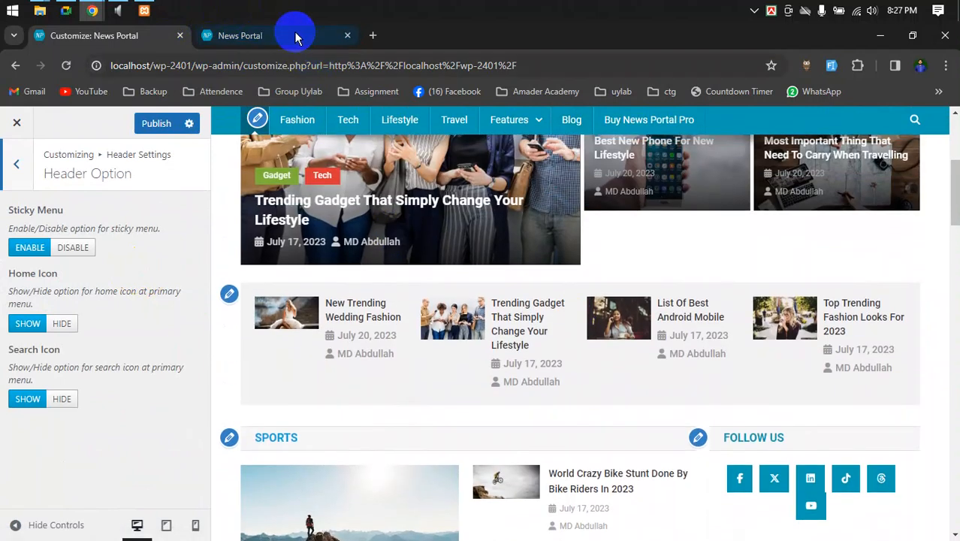
left_click(294, 35)
scroll(467, 250, "down", 2)
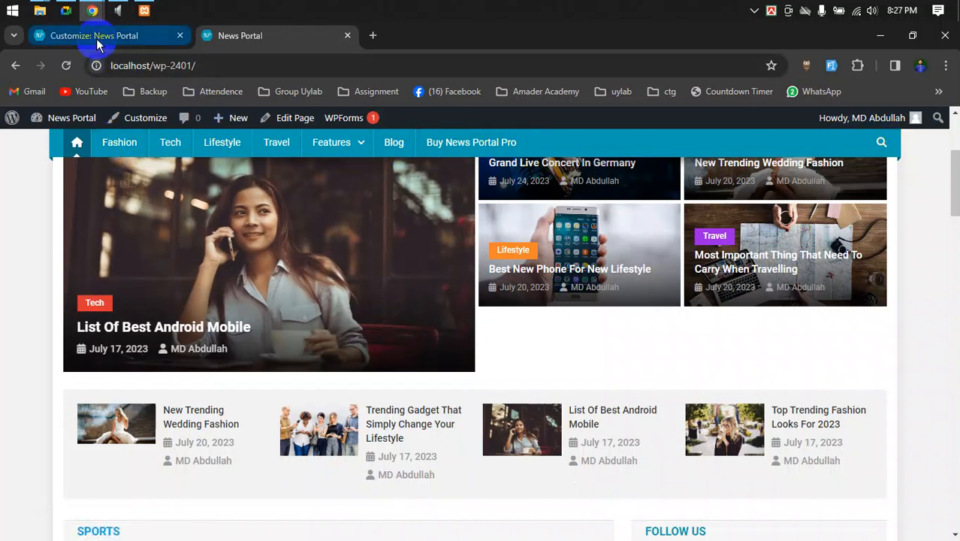
left_click(123, 38)
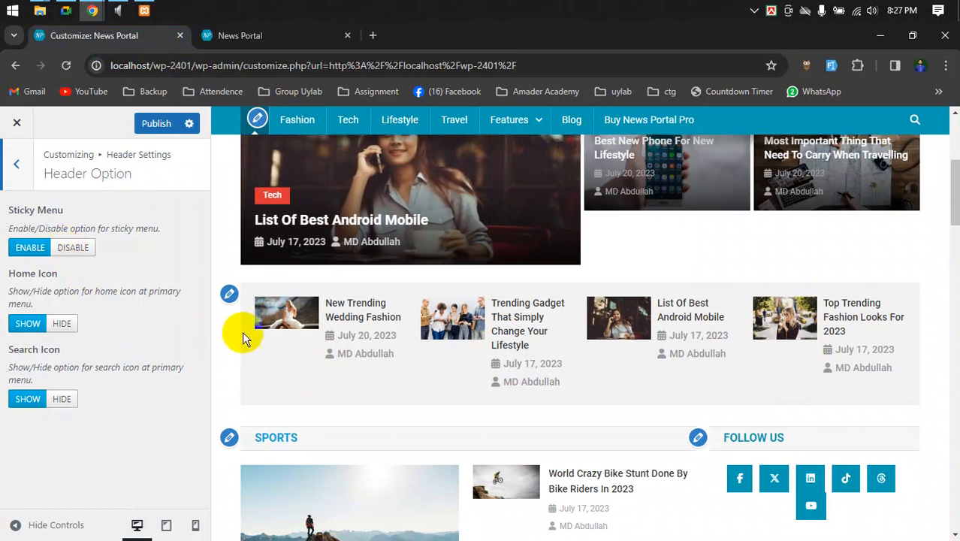
scroll(241, 331, "up", 5)
left_click(233, 36)
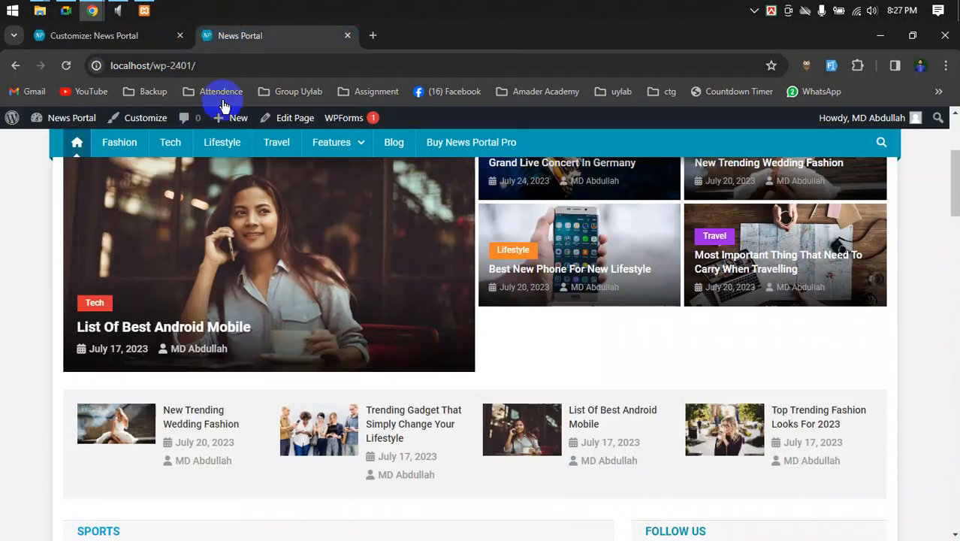
left_click(117, 35)
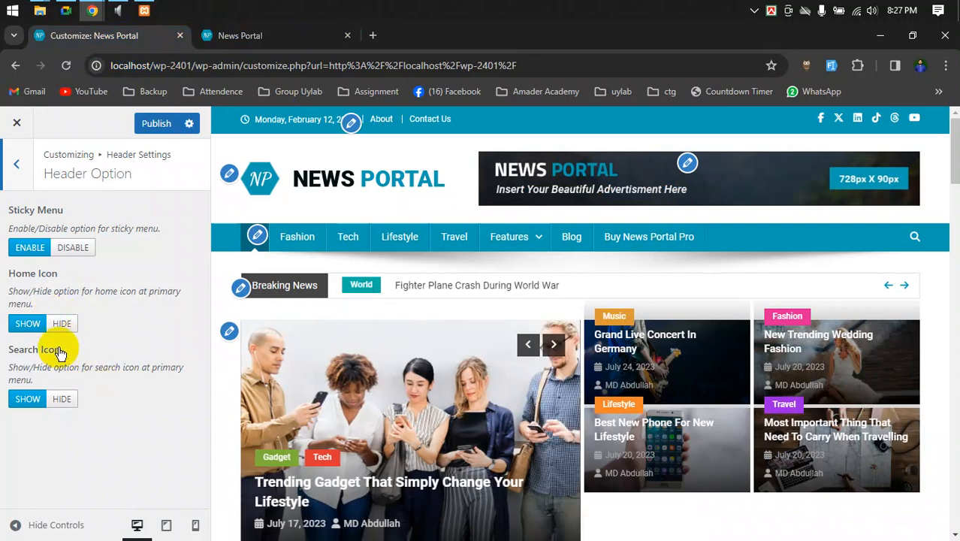
- Search the live News Portal site for রুবেল and review the results page
left_click(244, 36)
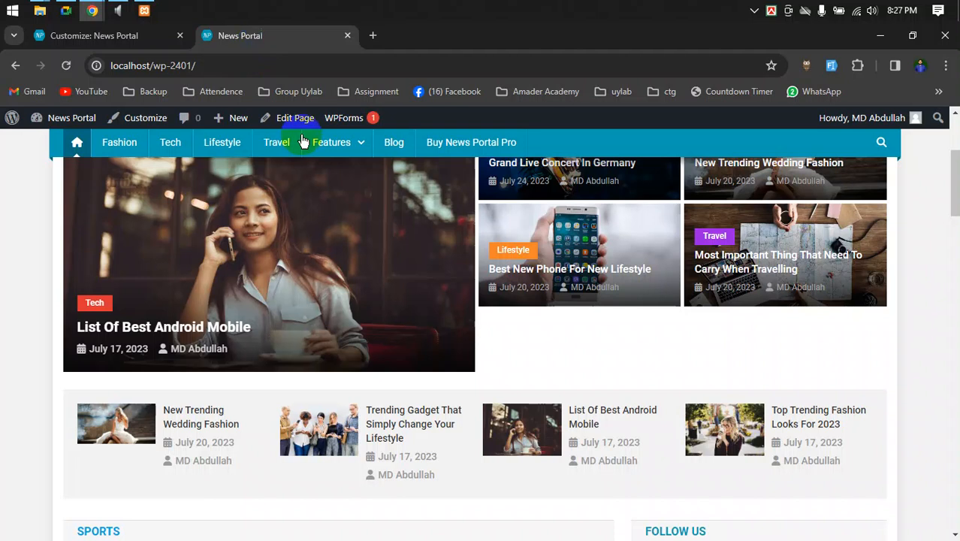
left_click(881, 144)
left_click(784, 184)
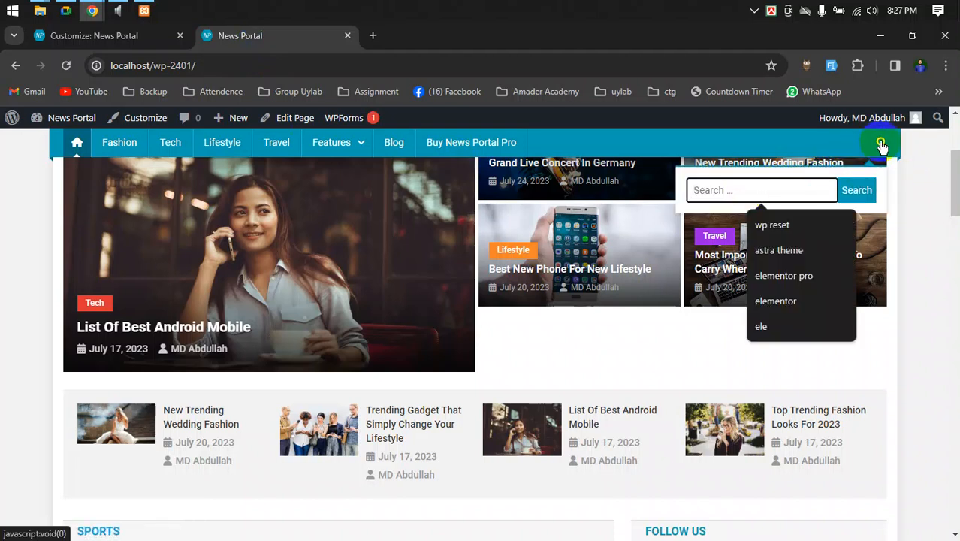
scroll(885, 279, "up", 3)
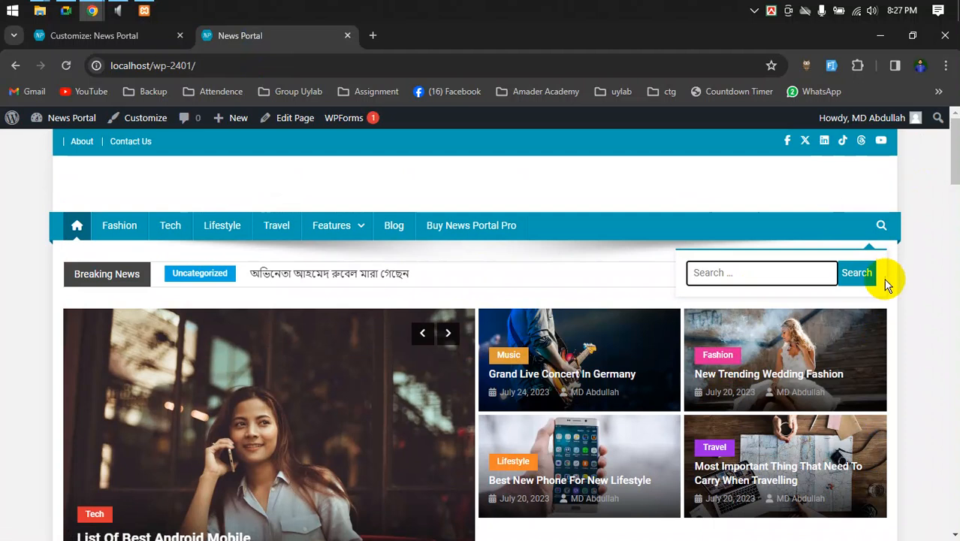
left_click(728, 277)
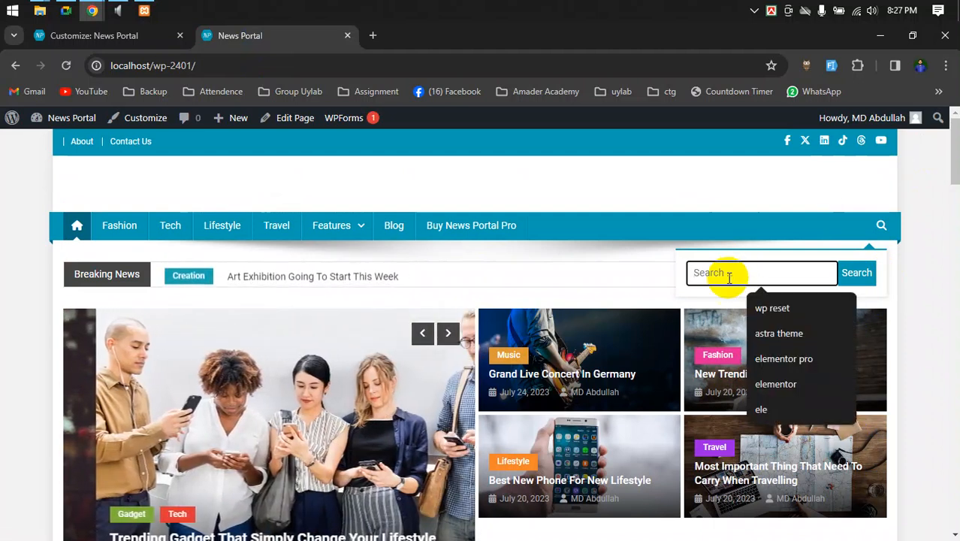
type("কবের")
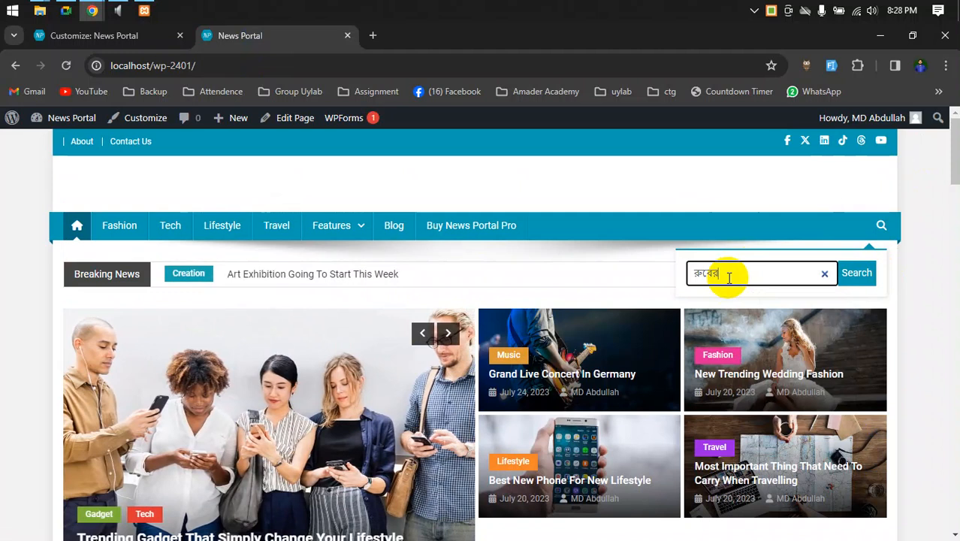
type("ল")
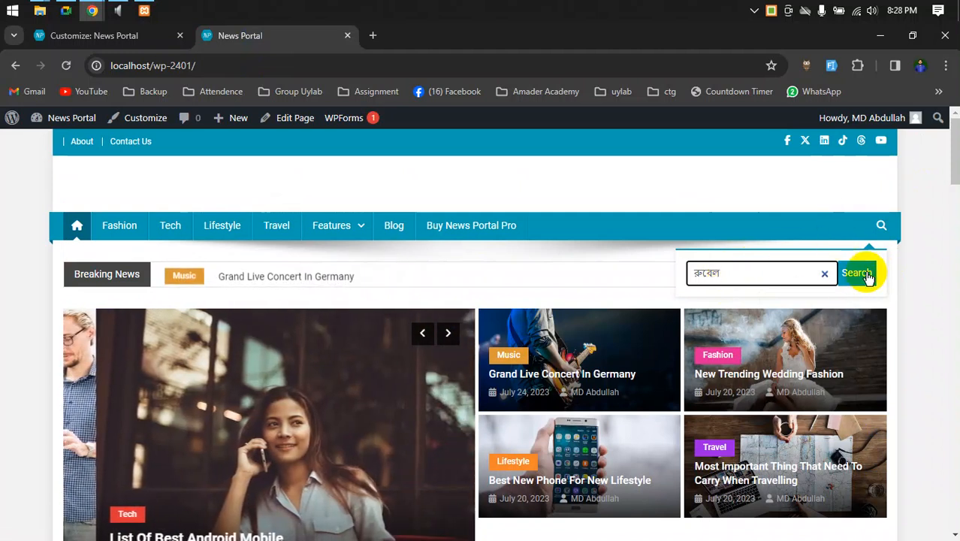
left_click(857, 274)
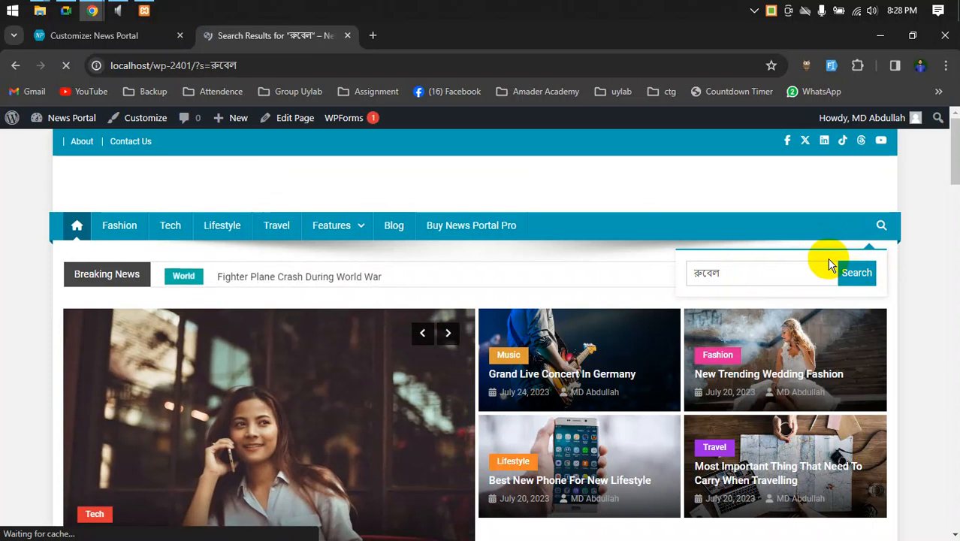
scroll(361, 366, "down", 3)
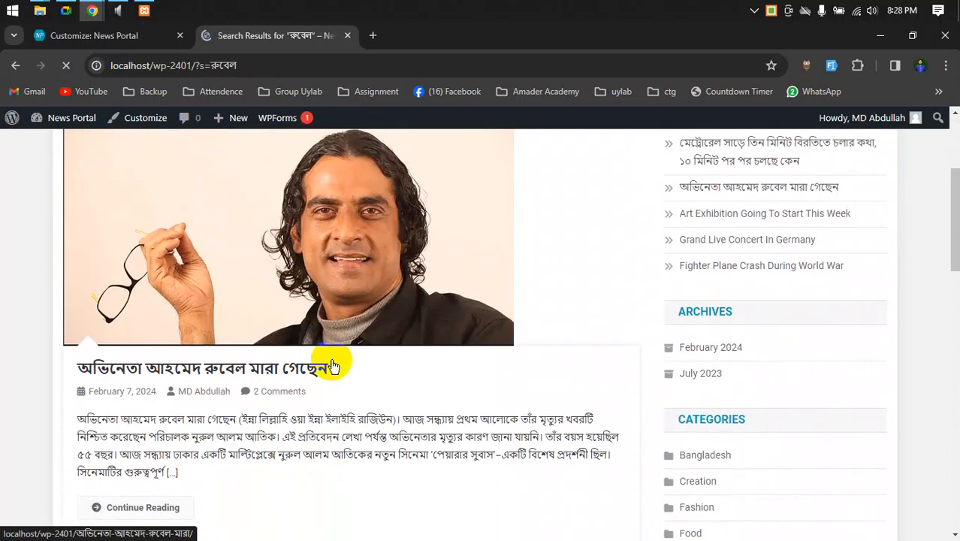
scroll(303, 377, "up", 3)
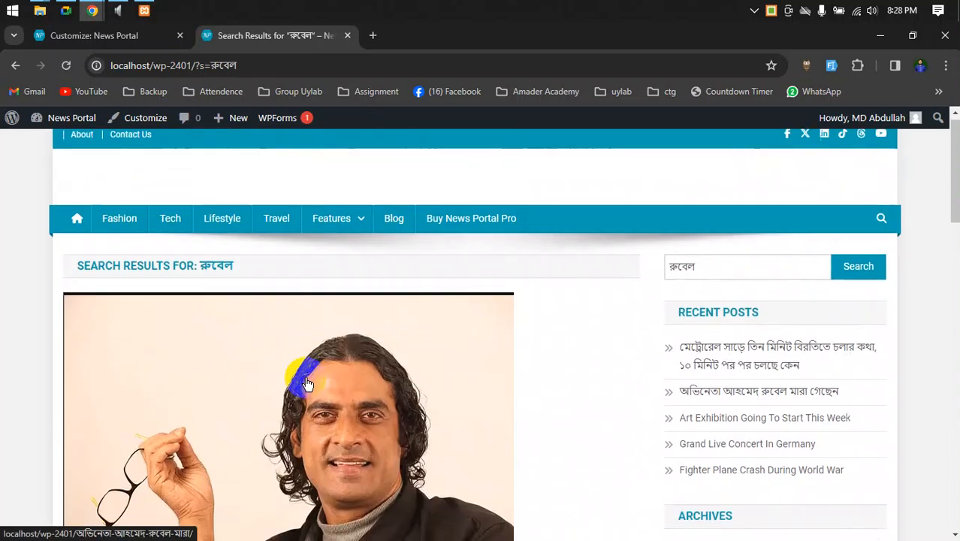
scroll(310, 378, "down", 3)
scroll(310, 378, "up", 3)
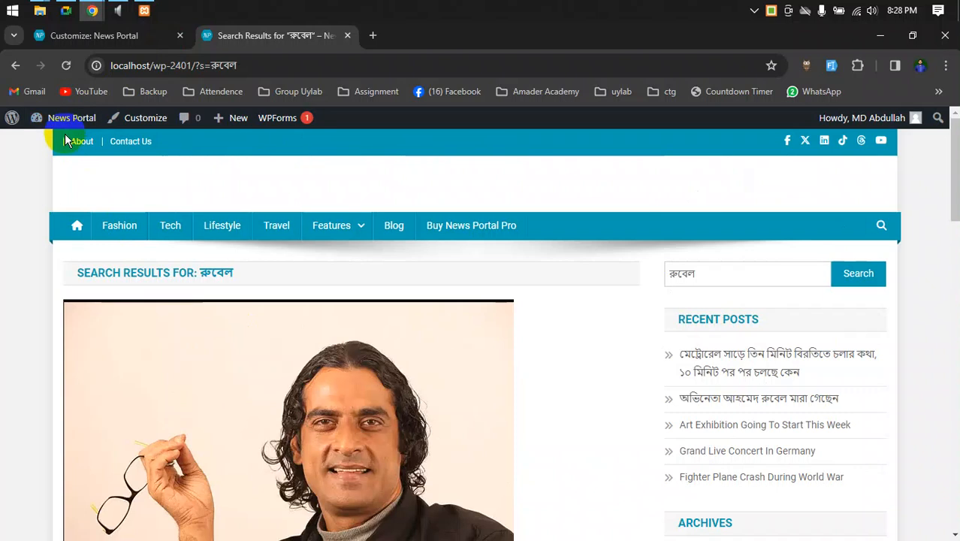
mouse_move(64, 121)
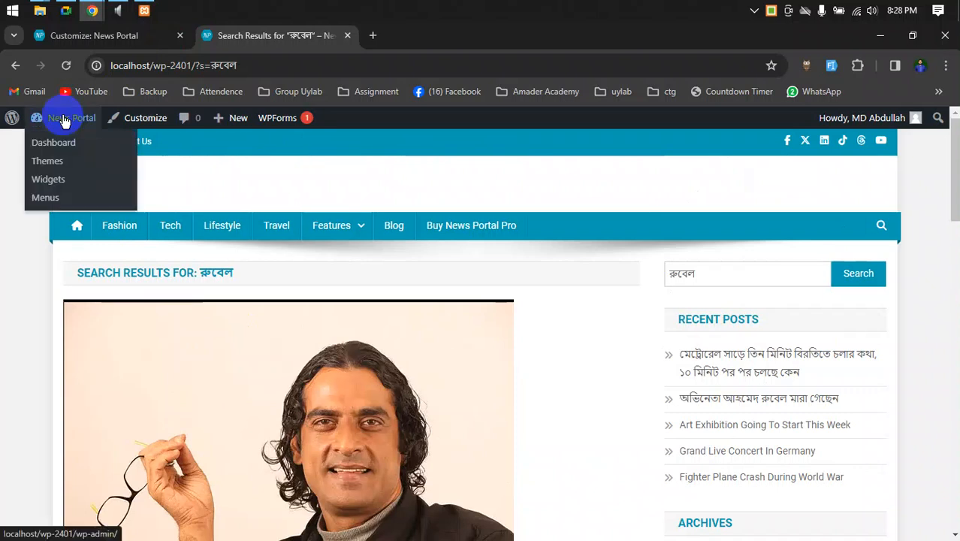
- In Ticker Section, change the Ticker Caption from 'Breaking News' to 'Latest News'
left_click(74, 229)
left_click(102, 39)
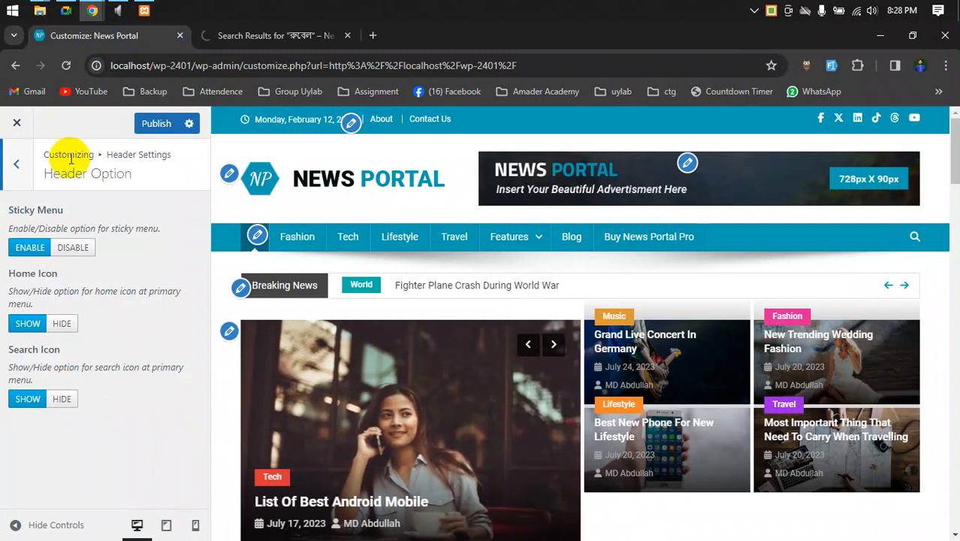
left_click(17, 168)
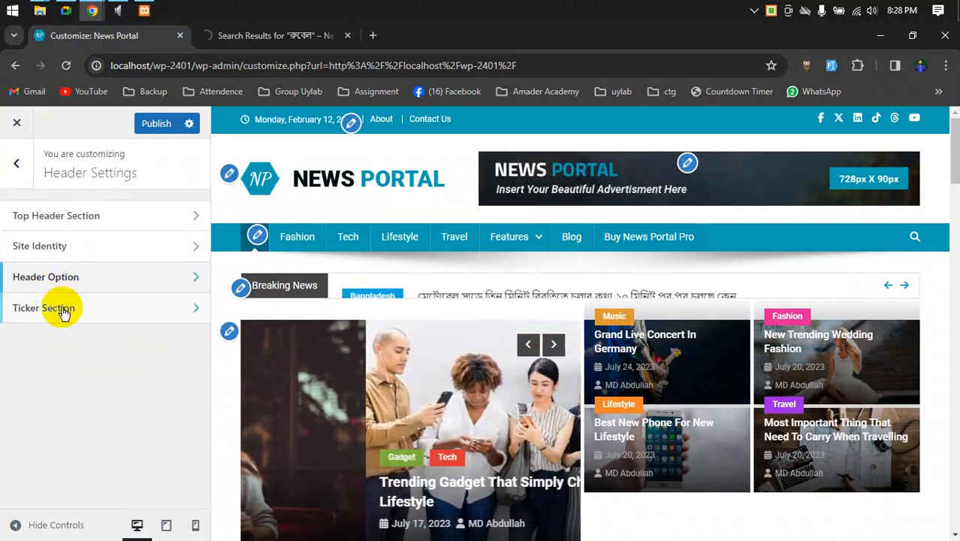
left_click(58, 316)
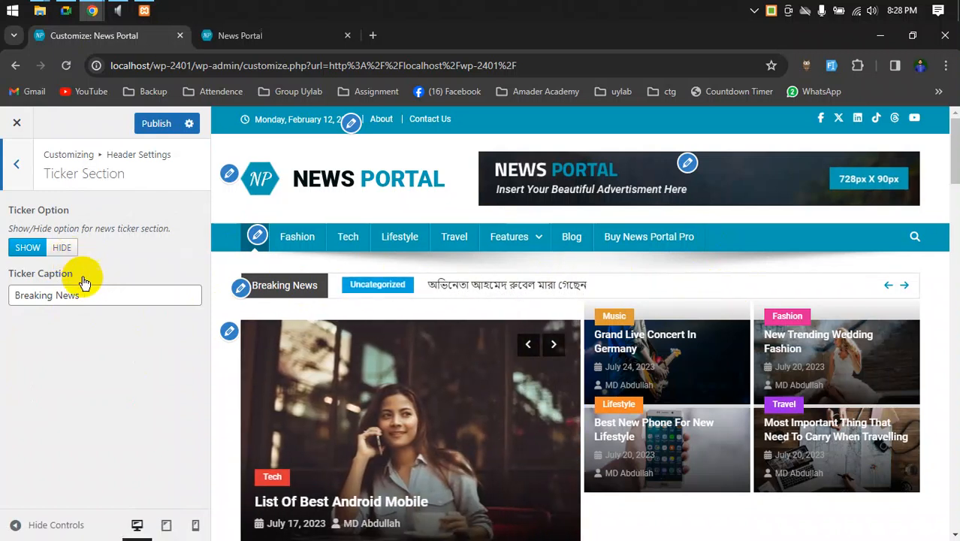
left_click_drag(90, 295, 2, 291)
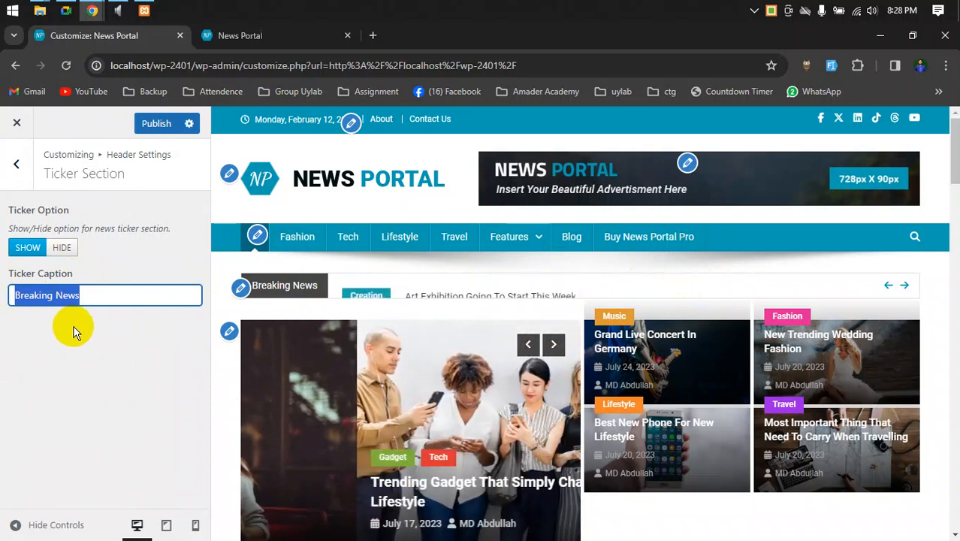
left_click(48, 297)
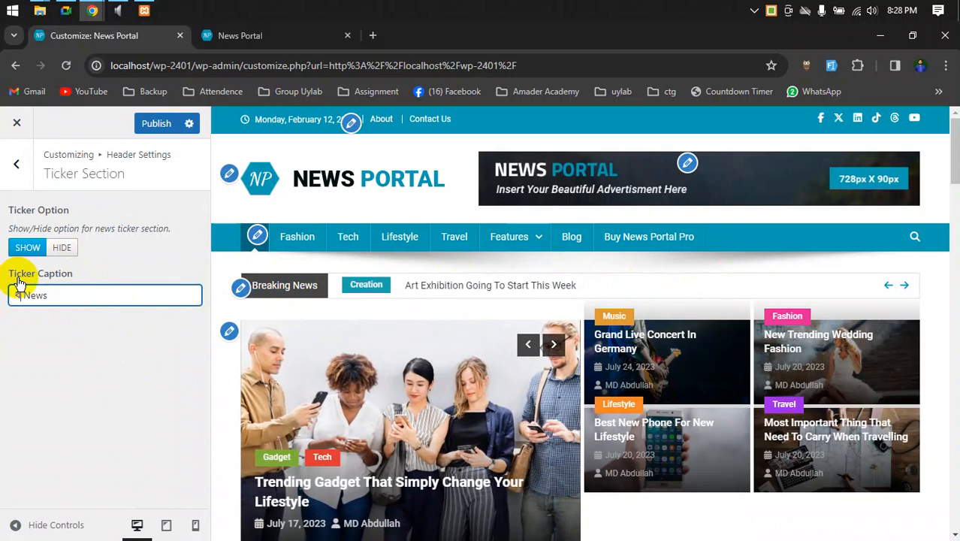
key("BackSpace")
key("BackSpace")
key("BackSpace")
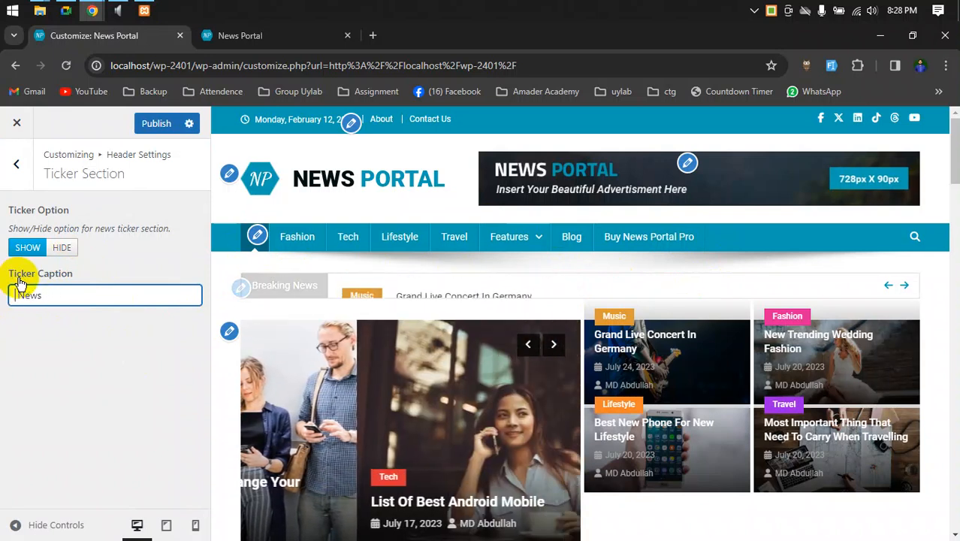
type("Latest")
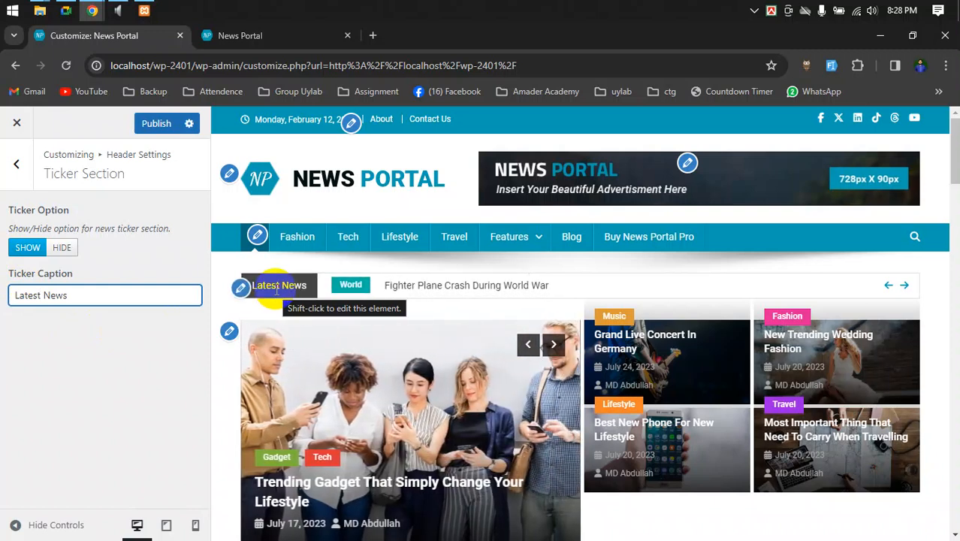
- Publish the new ticker caption and switch to the front-end site tab
left_click(8, 165)
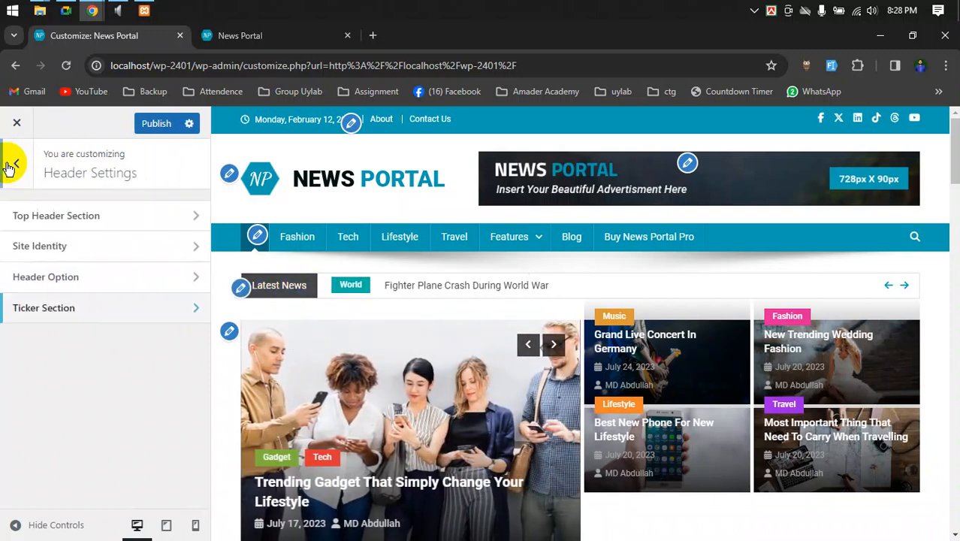
left_click(10, 163)
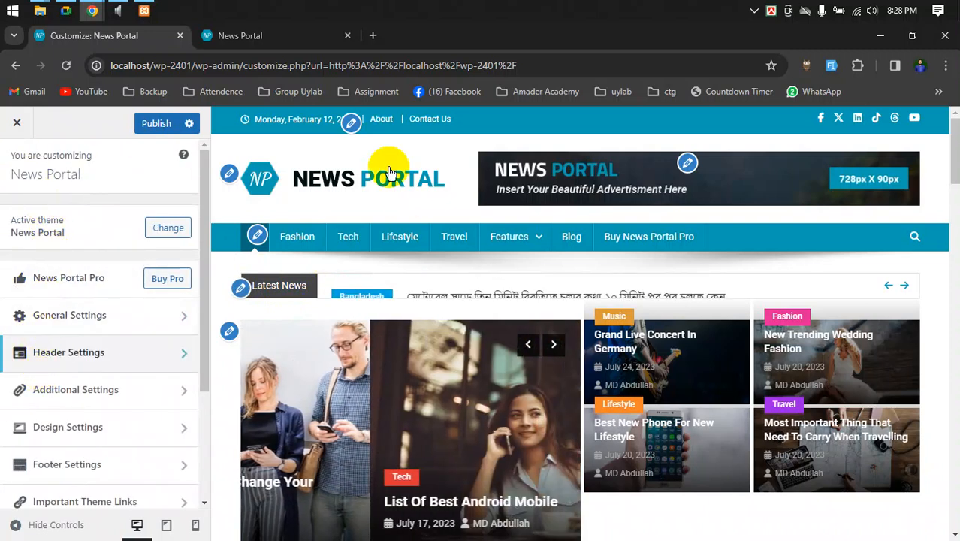
left_click(155, 126)
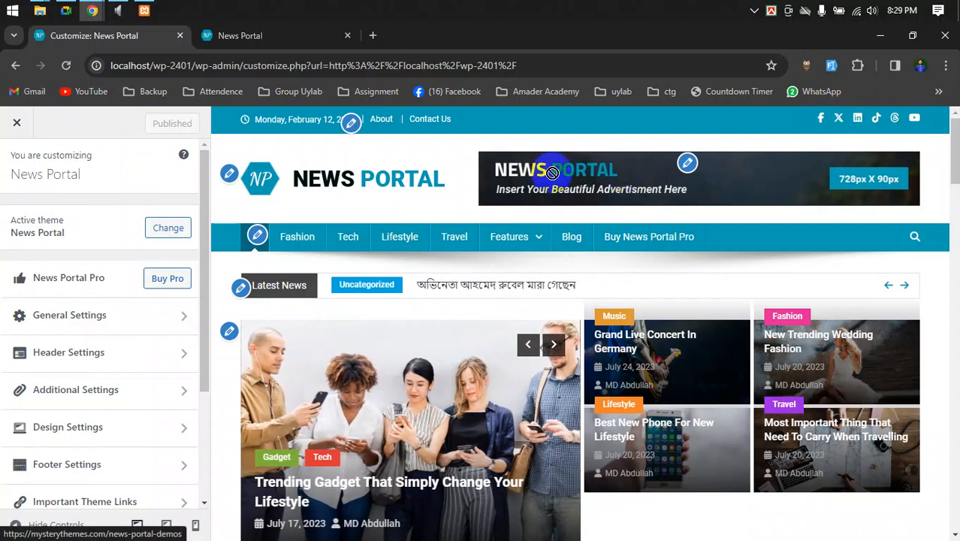
left_click(249, 36)
left_click(67, 66)
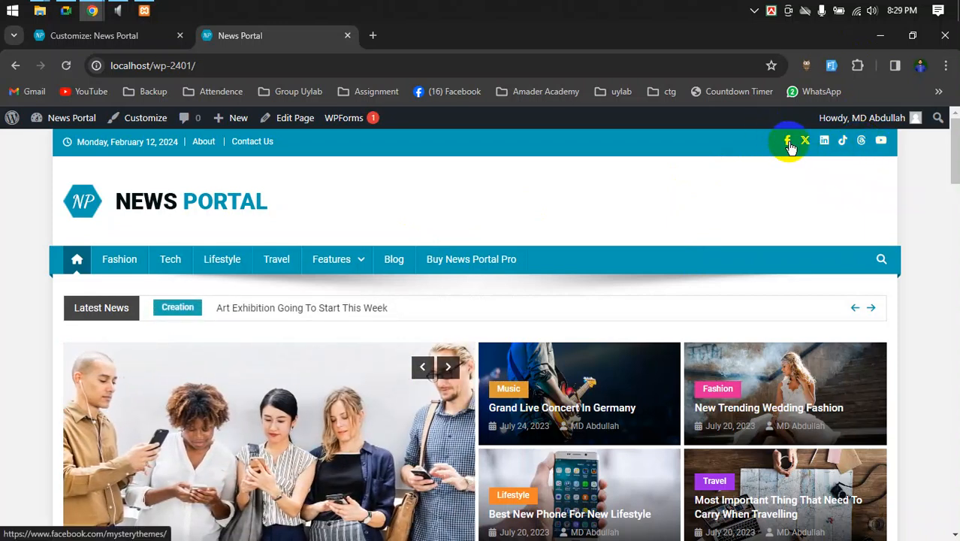
right_click(788, 144)
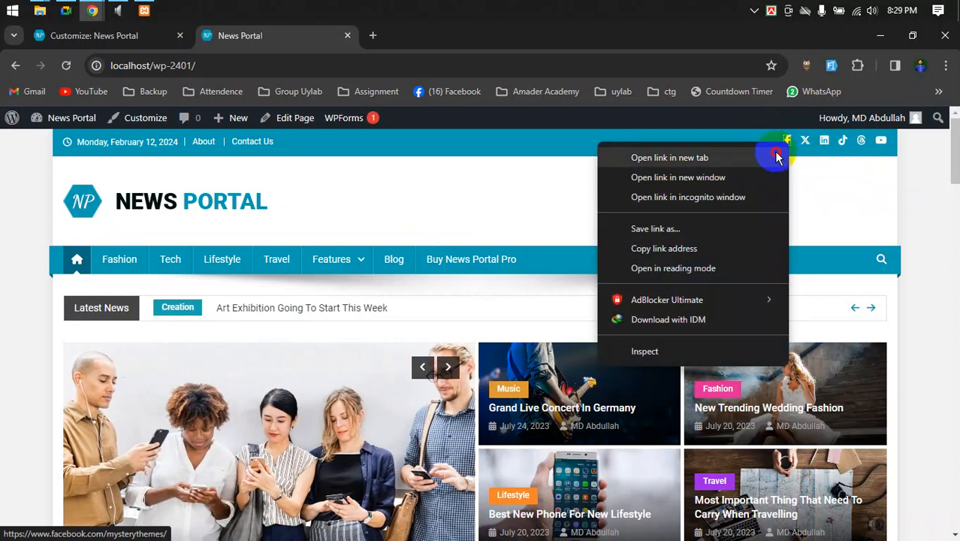
left_click(776, 155)
left_click(432, 35)
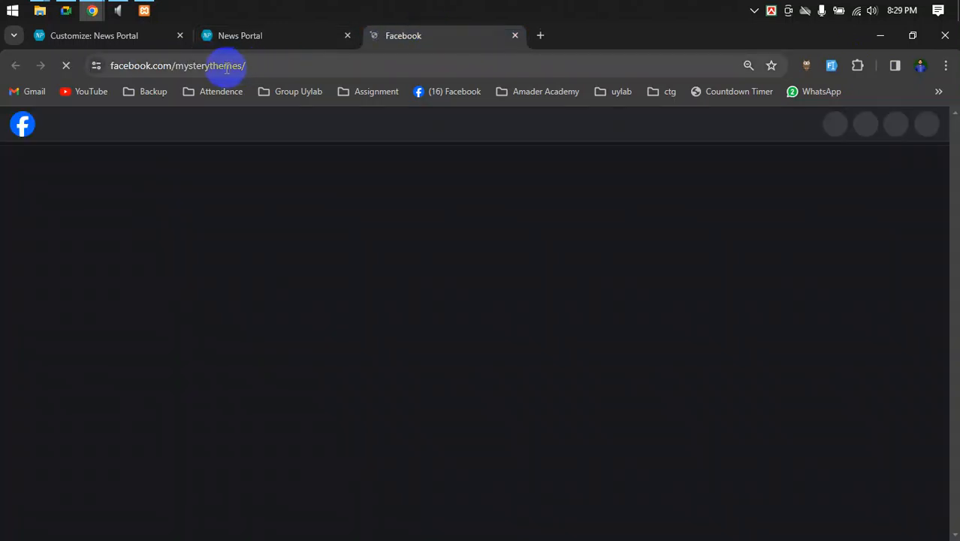
double_click(229, 66)
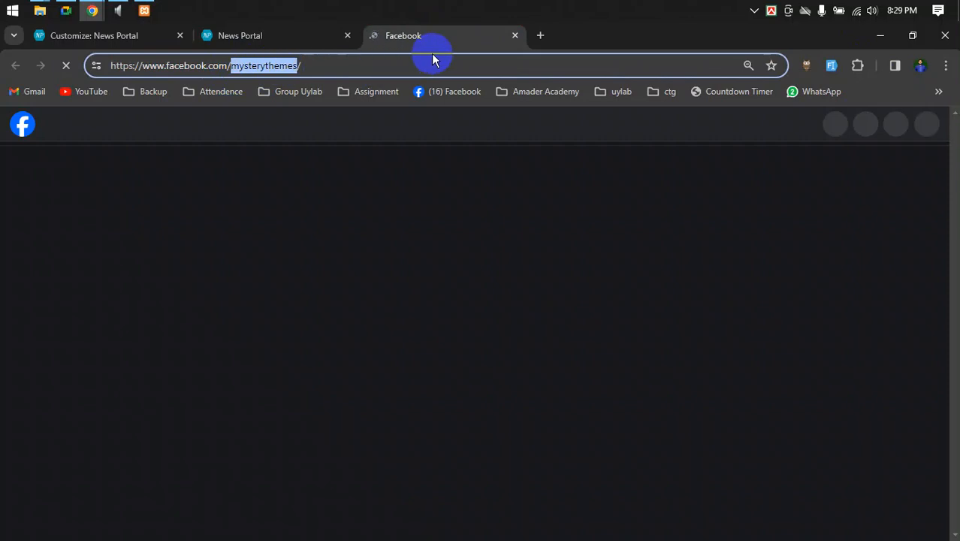
left_click(515, 36)
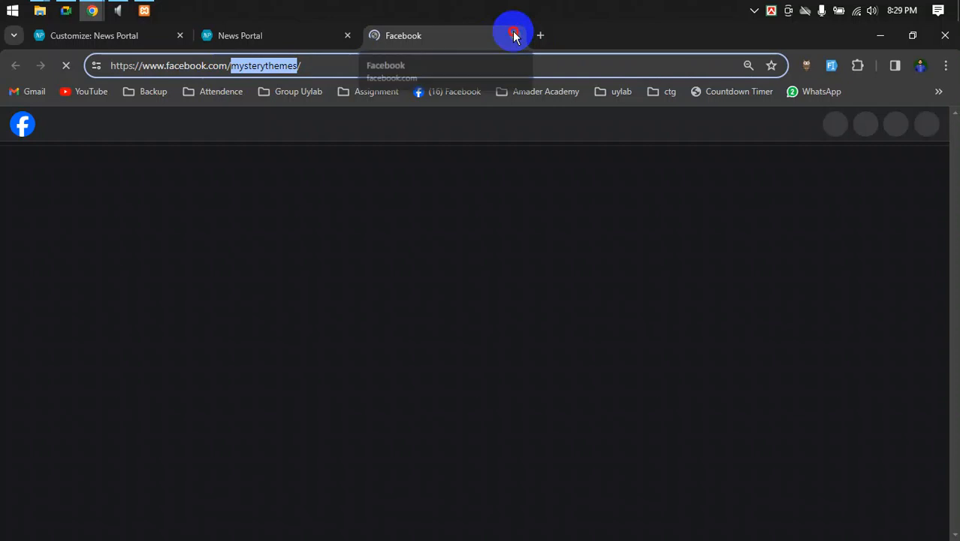
left_click(292, 41)
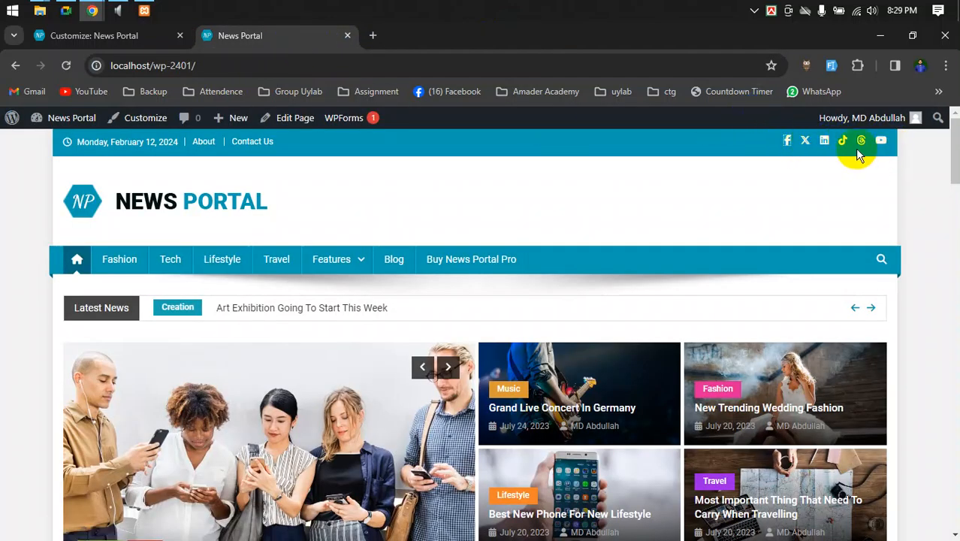
left_click(73, 36)
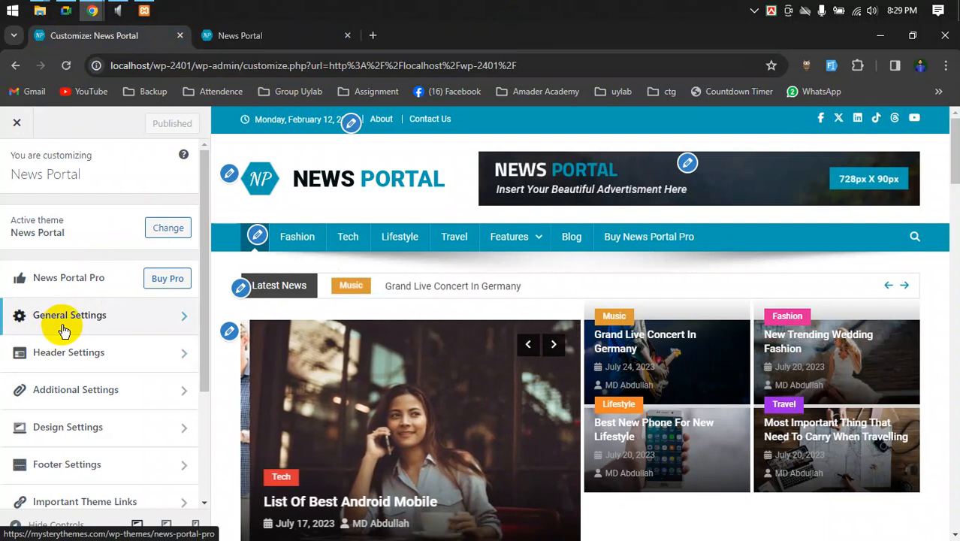
- Browse the Customizer menu and view the list of widget areas under Widgets
scroll(64, 331, "down", 3)
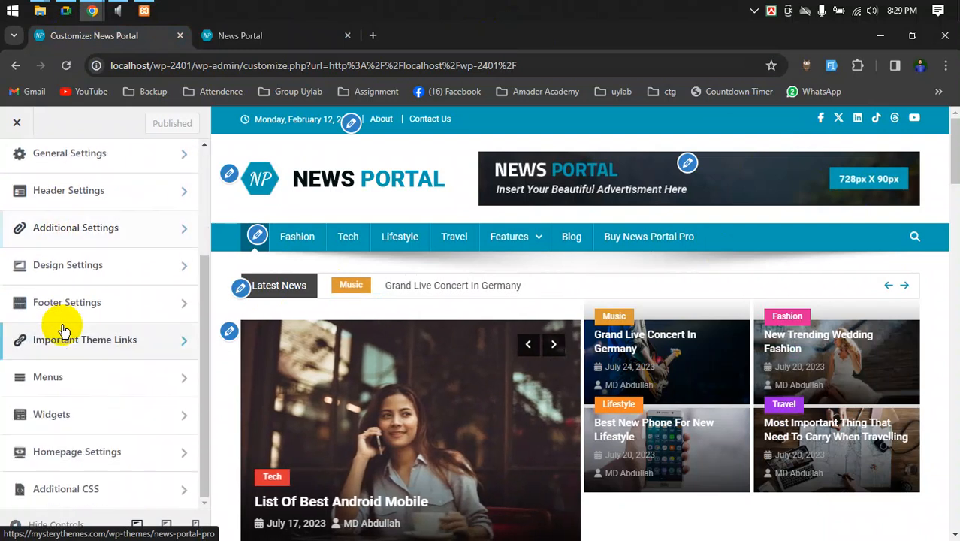
scroll(63, 331, "up", 3)
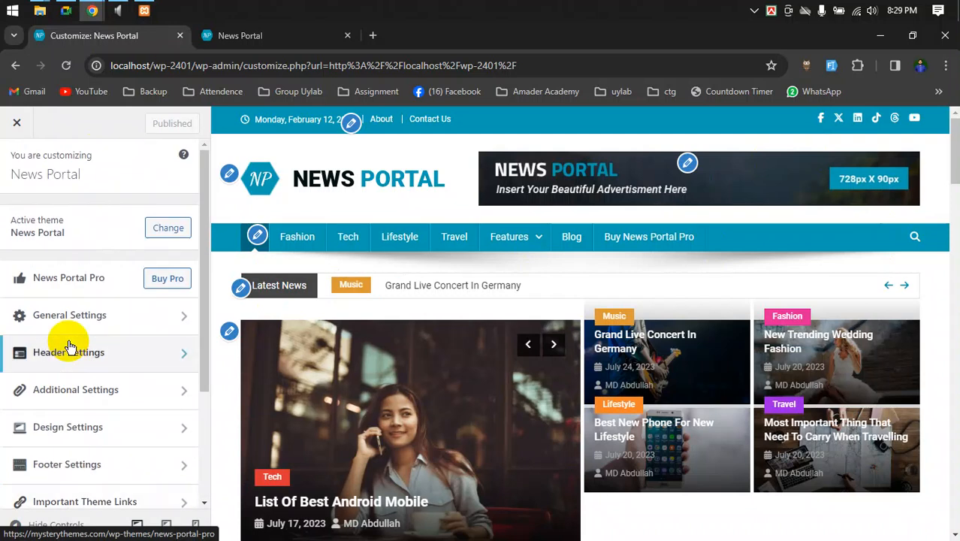
scroll(69, 347, "down", 2)
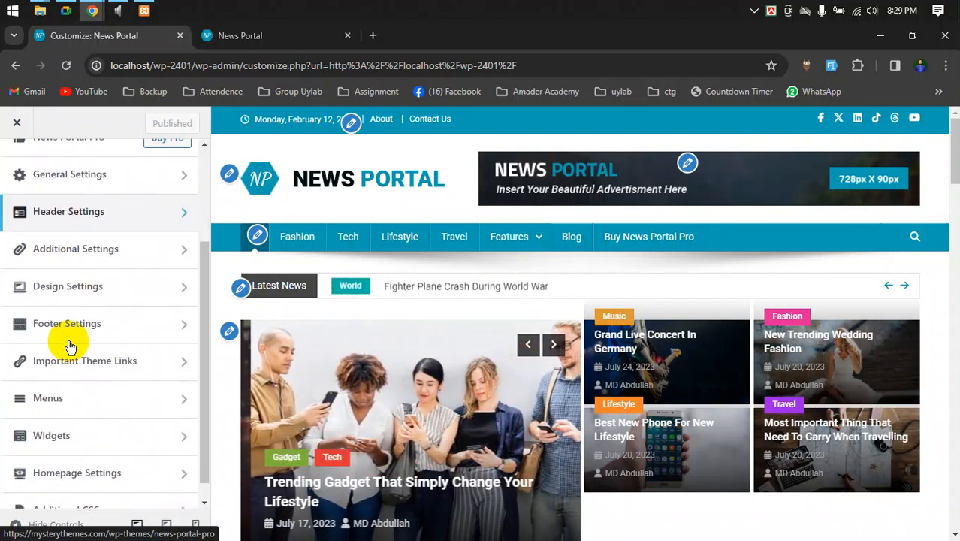
scroll(78, 349, "down", 1)
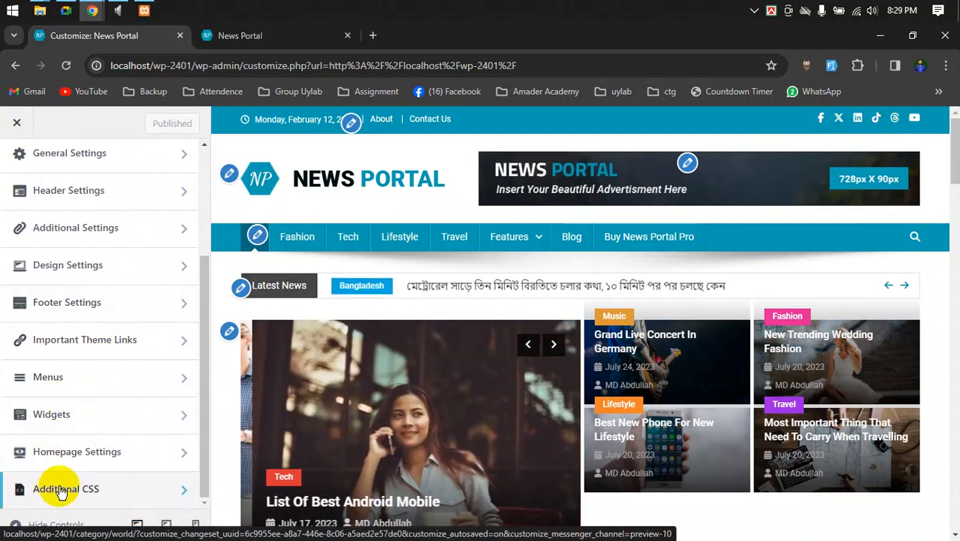
scroll(78, 293, "up", 3)
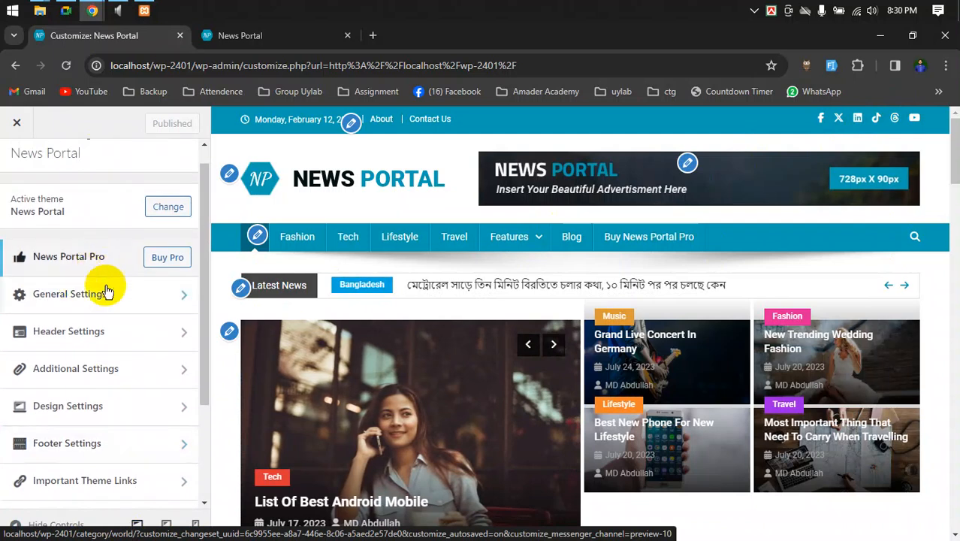
scroll(101, 308, "down", 1)
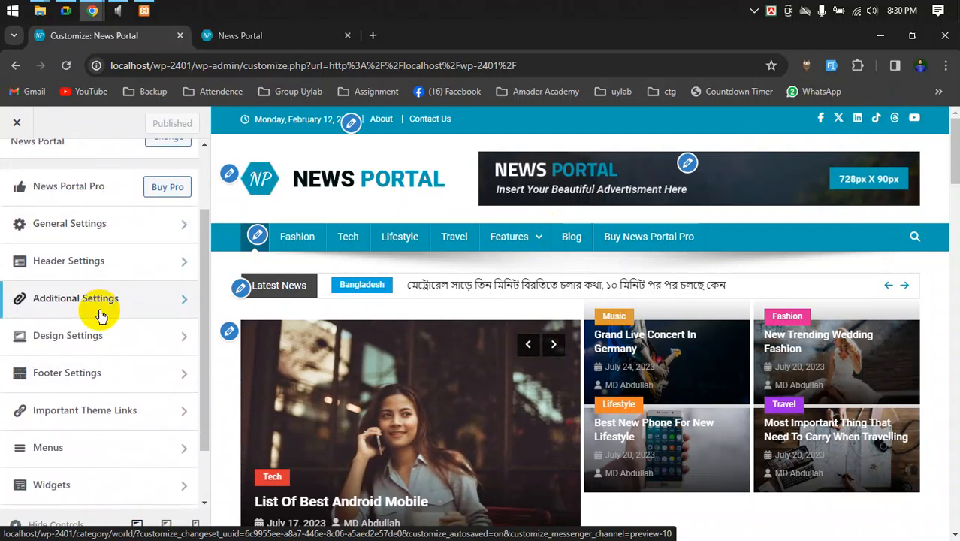
scroll(102, 314, "down", 1)
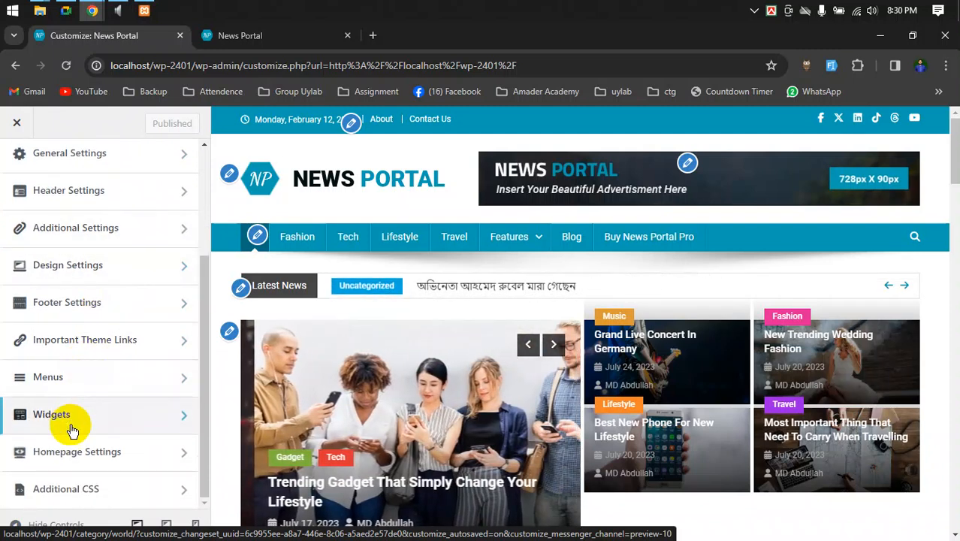
left_click(72, 430)
scroll(109, 352, "down", 1)
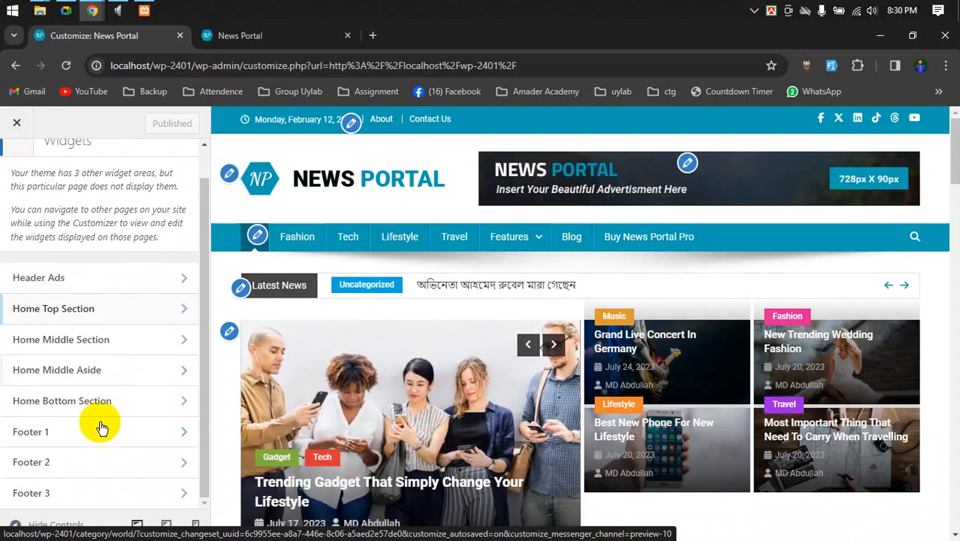
scroll(94, 331, "up", 1)
- Glance at Homepage Settings, then open the theme's Additional Settings
left_click(17, 166)
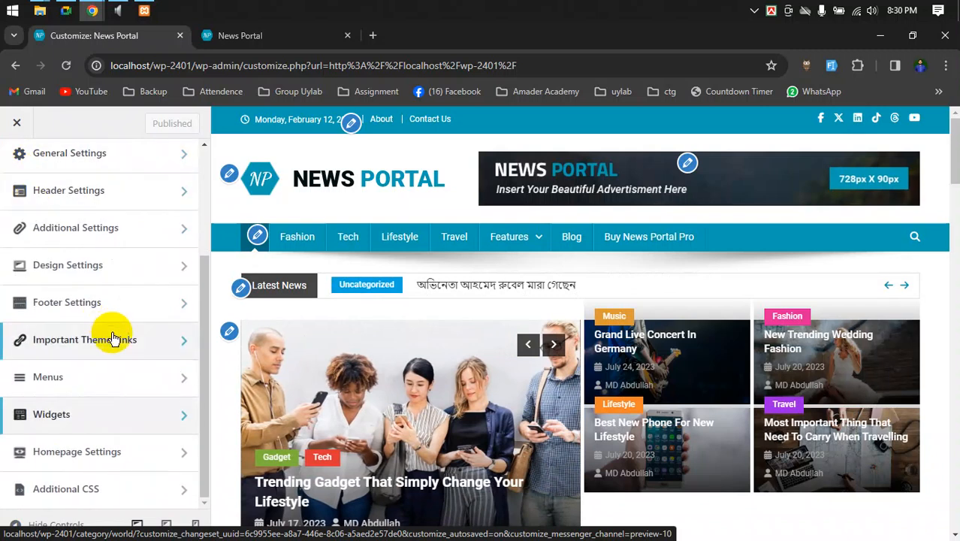
left_click(100, 451)
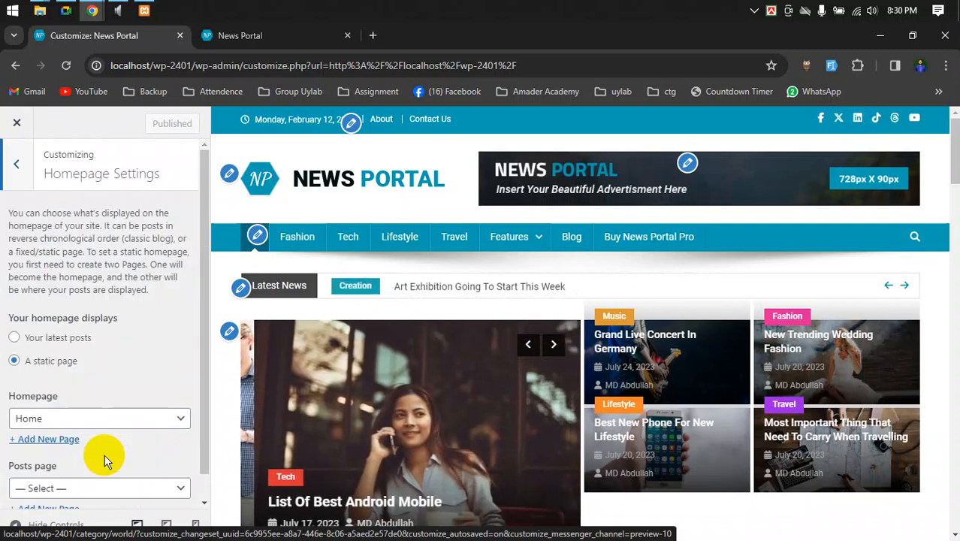
left_click(16, 164)
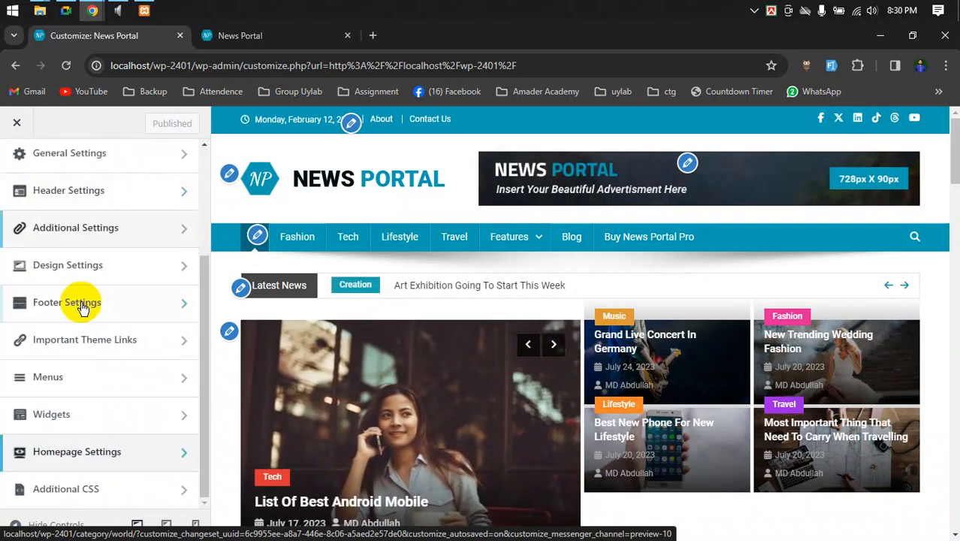
left_click(94, 226)
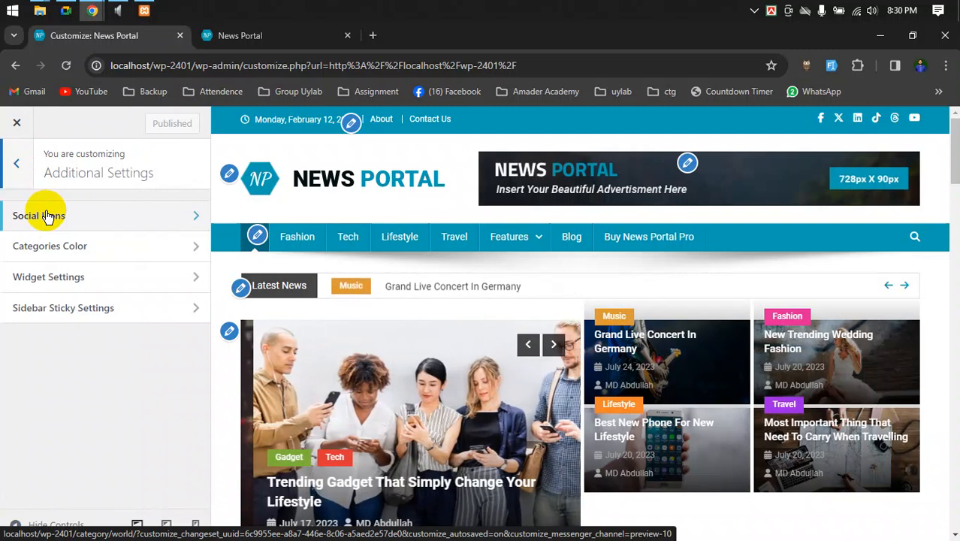
- Open Social Icons and expand the first Social Media Icon entry showing its Facebook URL
left_click(47, 216)
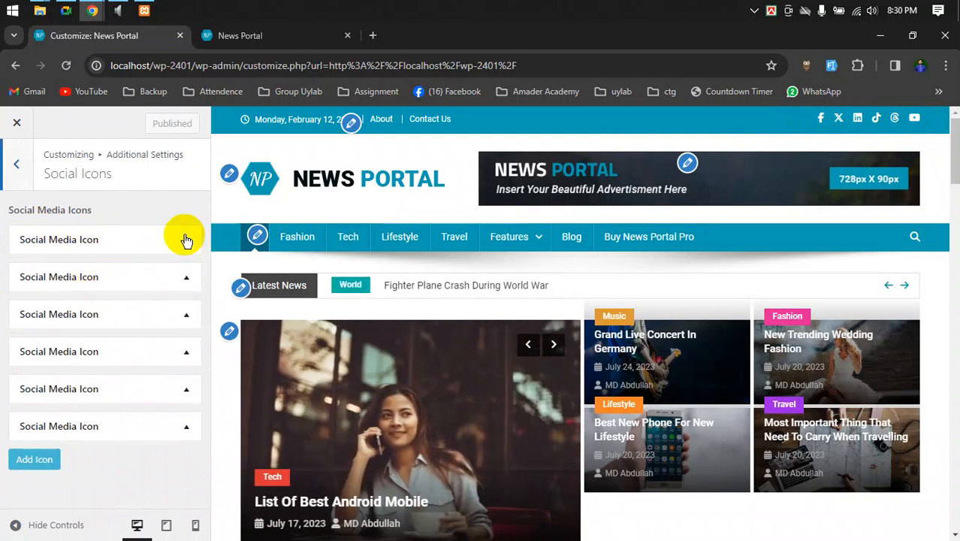
left_click(133, 245)
left_click(135, 245)
left_click(135, 246)
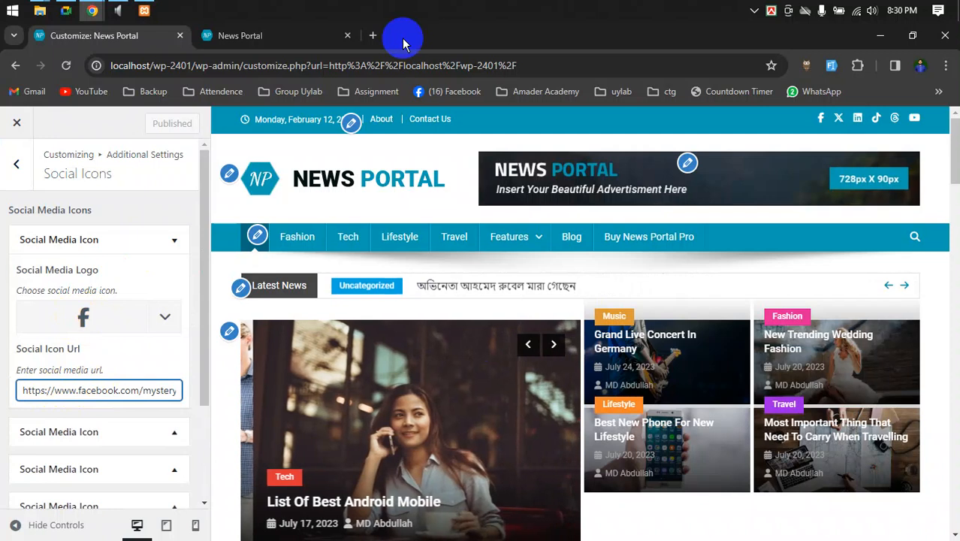
- Open the WP-2401 Facebook group bookmark in a new tab, select its URL, and return to the Customizer
left_click(374, 38)
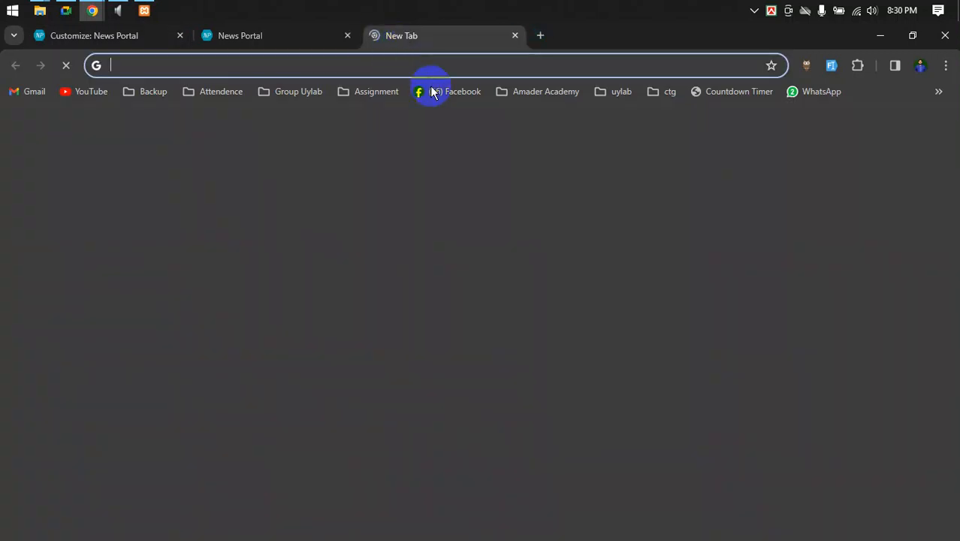
left_click(237, 94)
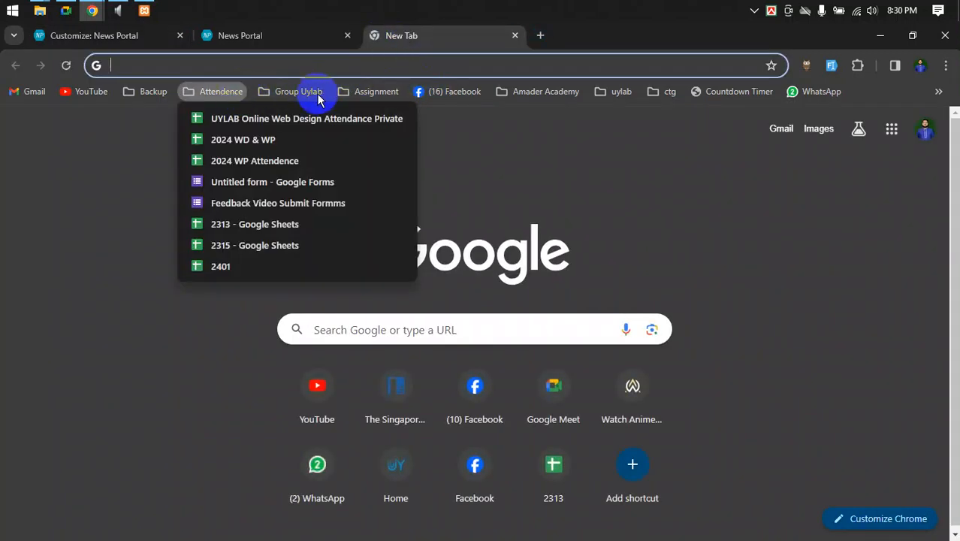
left_click(319, 93)
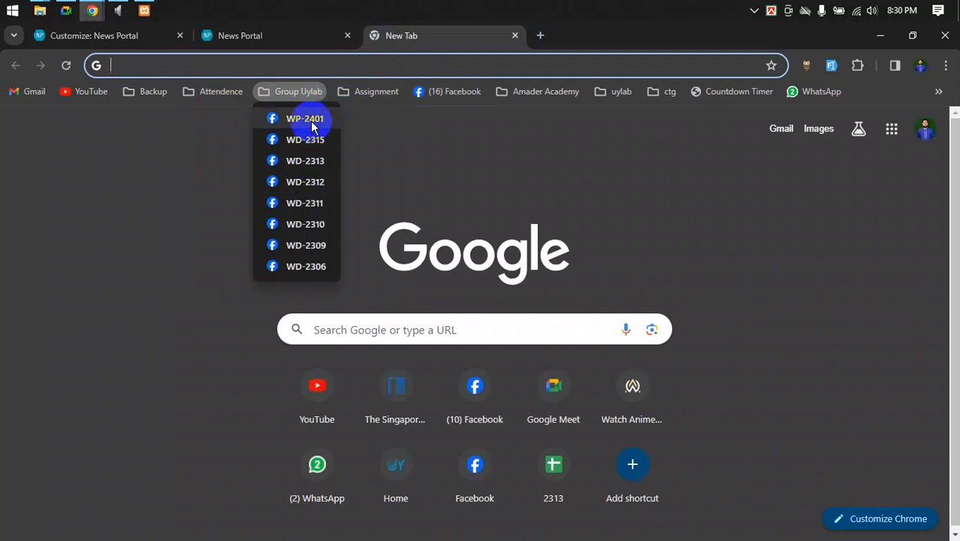
left_click(306, 120)
left_click(472, 60)
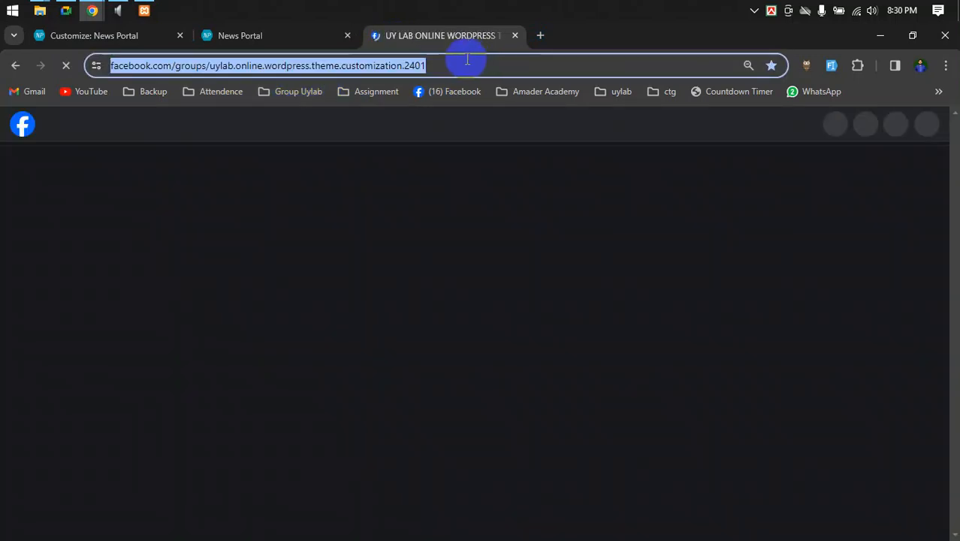
left_click(248, 45)
left_click(161, 36)
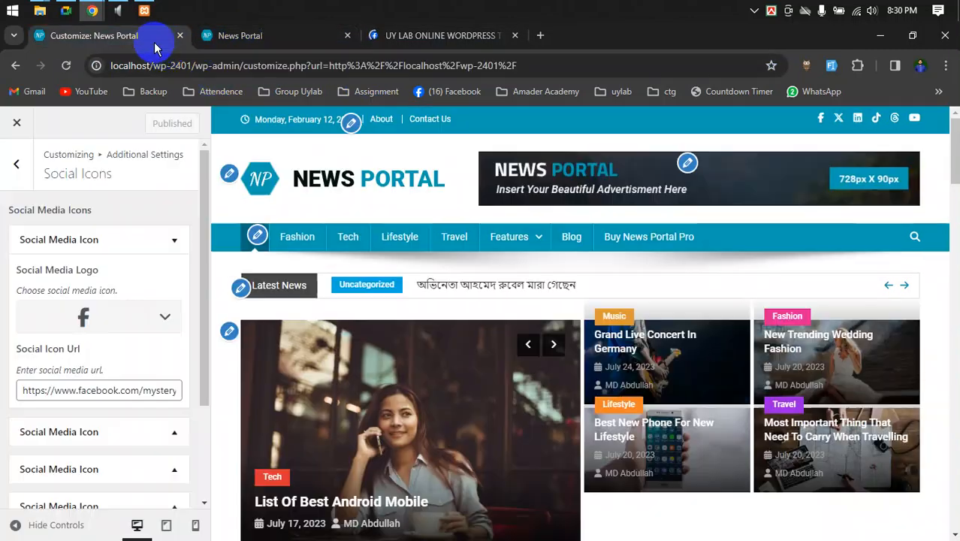
- Replace the Facebook icon URL with the pasted WP-2401 group page address, keeping the Facebook logo
left_click(101, 390)
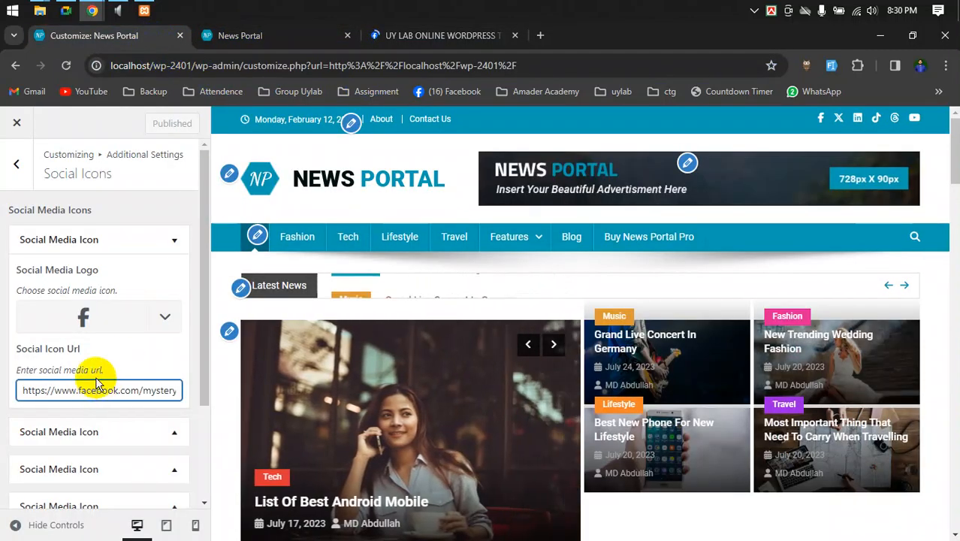
key("ctrl+a")
key("BackSpace")
key("ctrl+v")
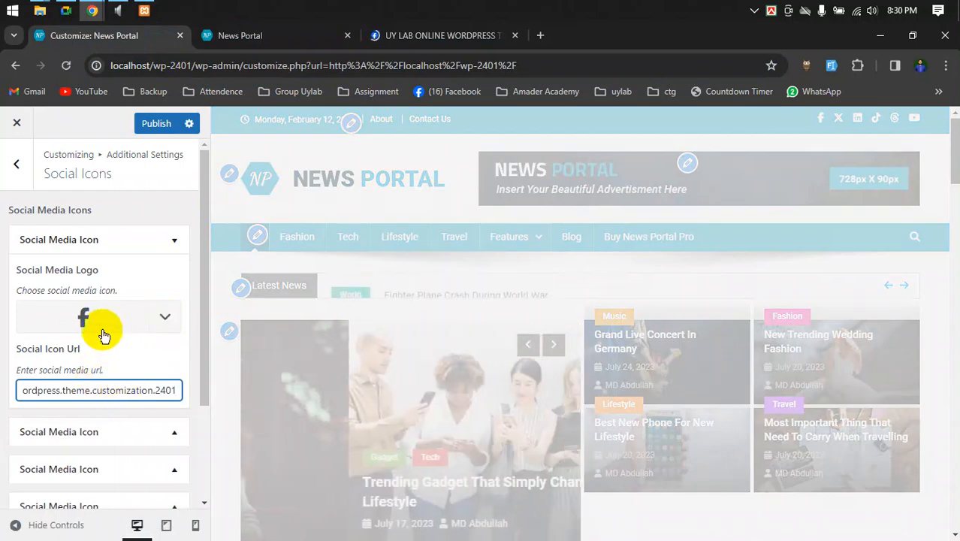
left_click(100, 321)
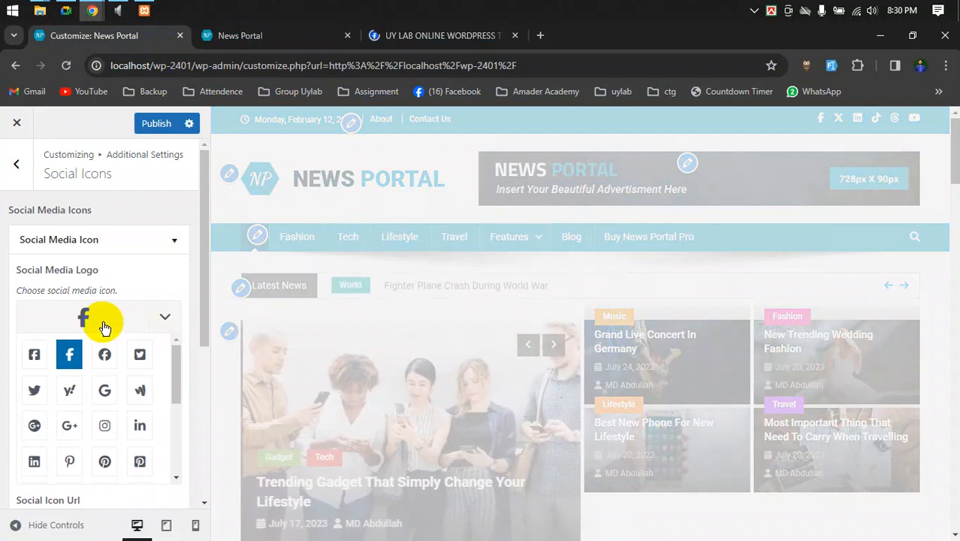
left_click(159, 313)
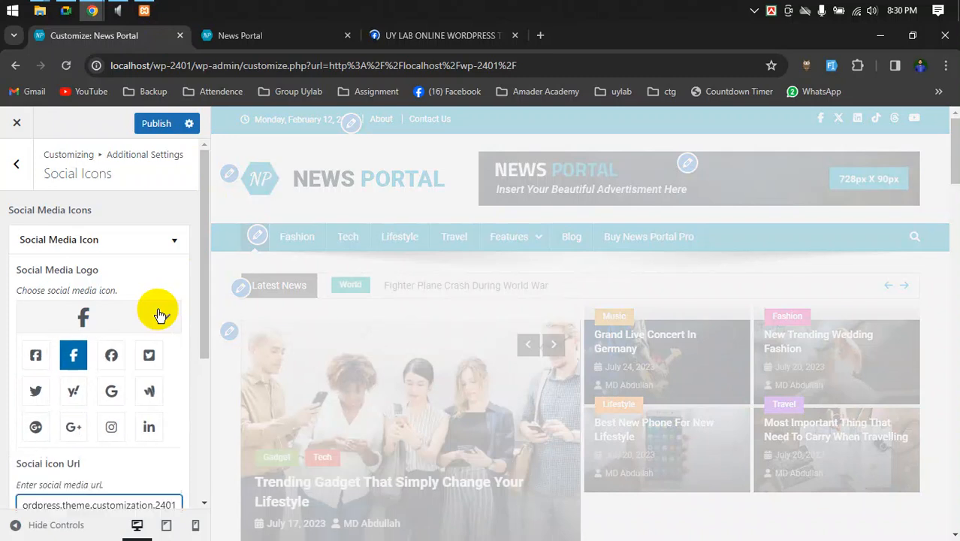
left_click(158, 314)
- Delete the X social icon entry and collapse the Facebook item
scroll(156, 309, "down", 1)
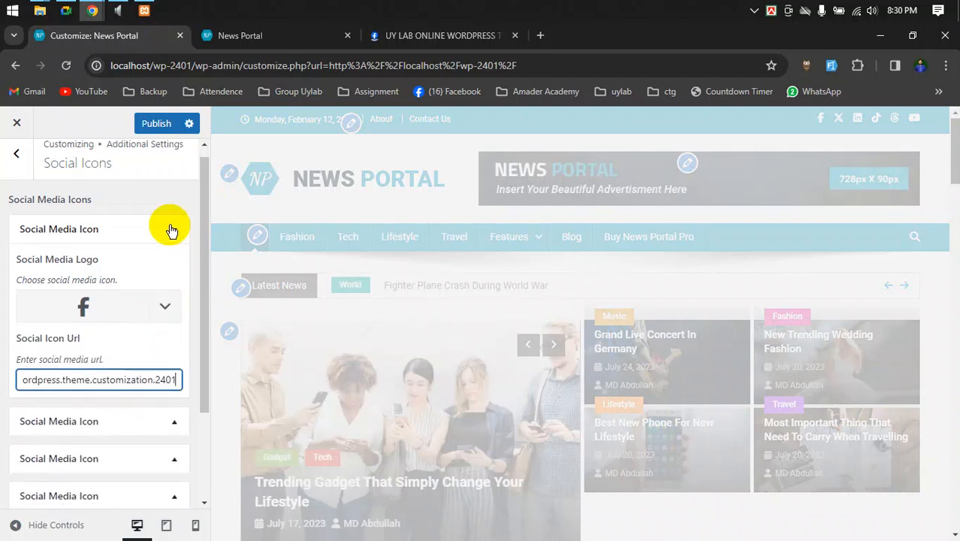
scroll(166, 234, "down", 1)
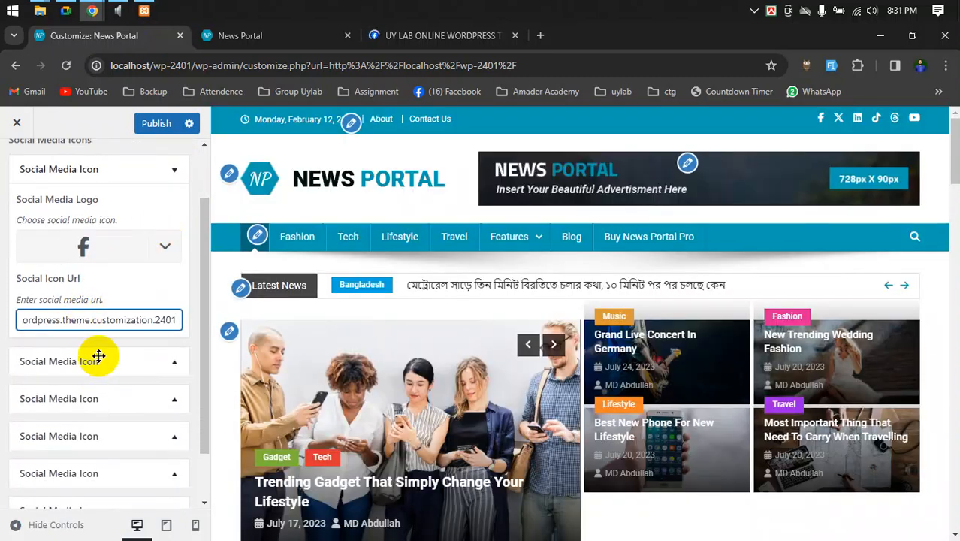
left_click(96, 361)
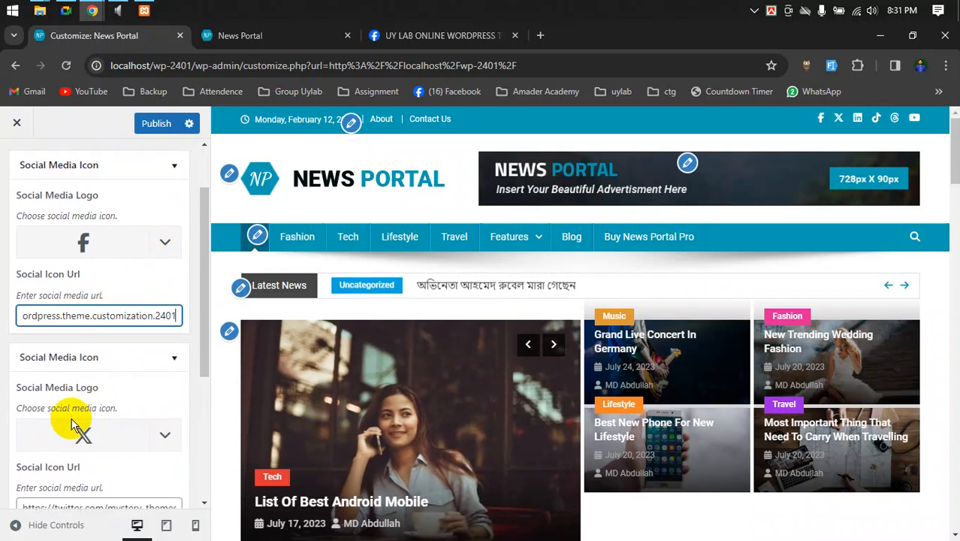
scroll(75, 424, "down", 2)
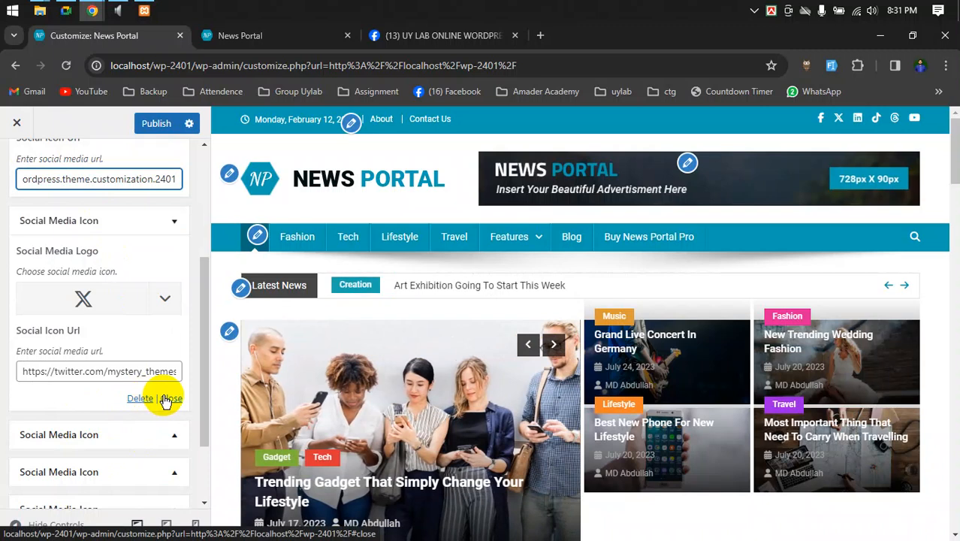
left_click(150, 402)
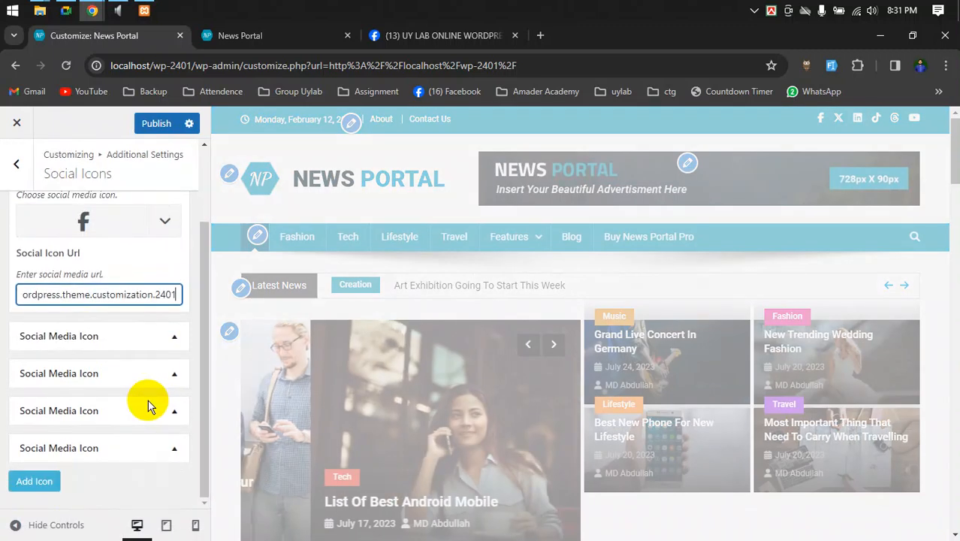
scroll(148, 400, "up", 1)
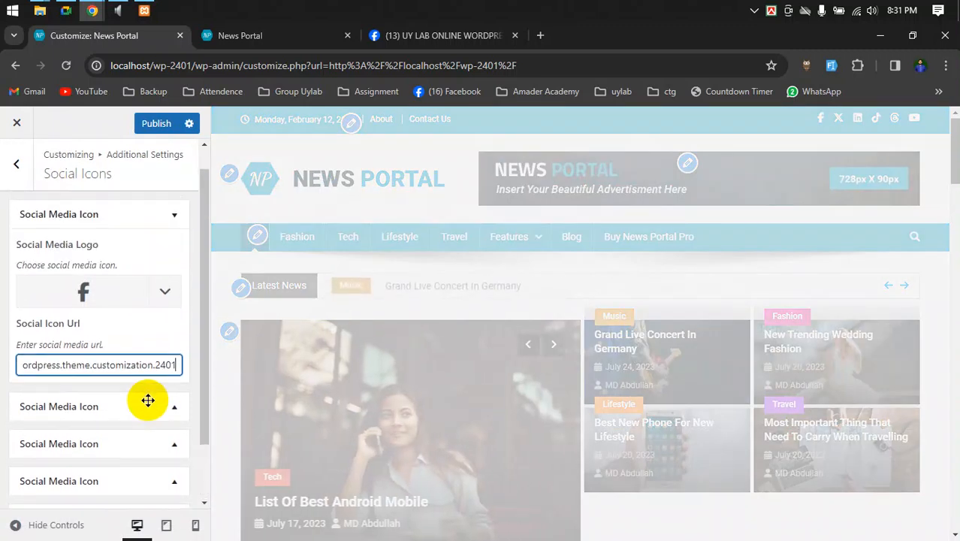
left_click(172, 215)
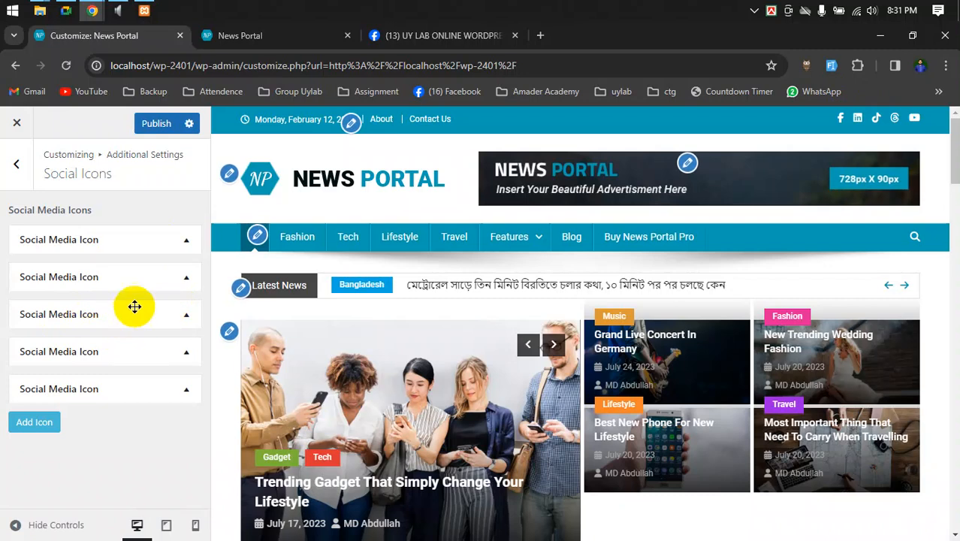
- Delete the TikTok and Threads icon entries, leaving only Facebook, LinkedIn and YouTube
left_click(142, 313)
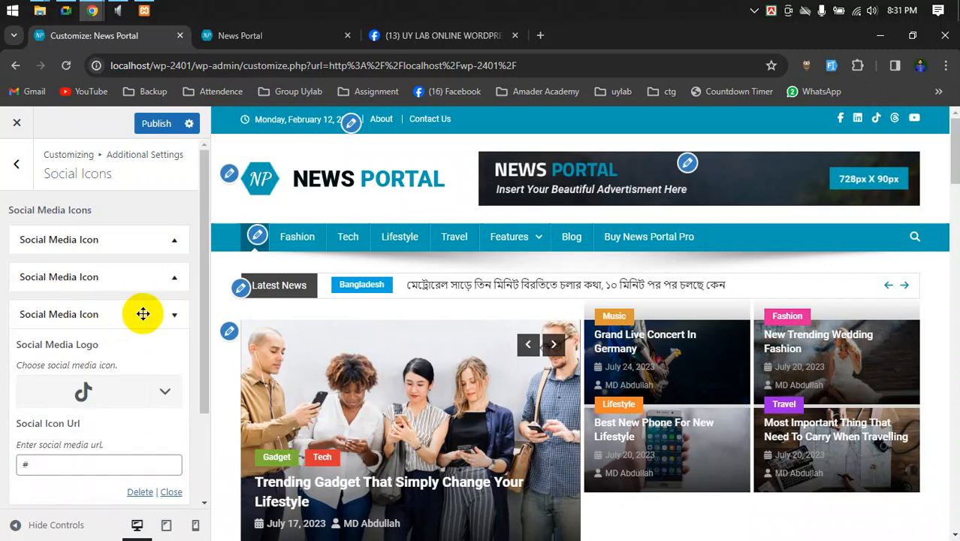
left_click(135, 491)
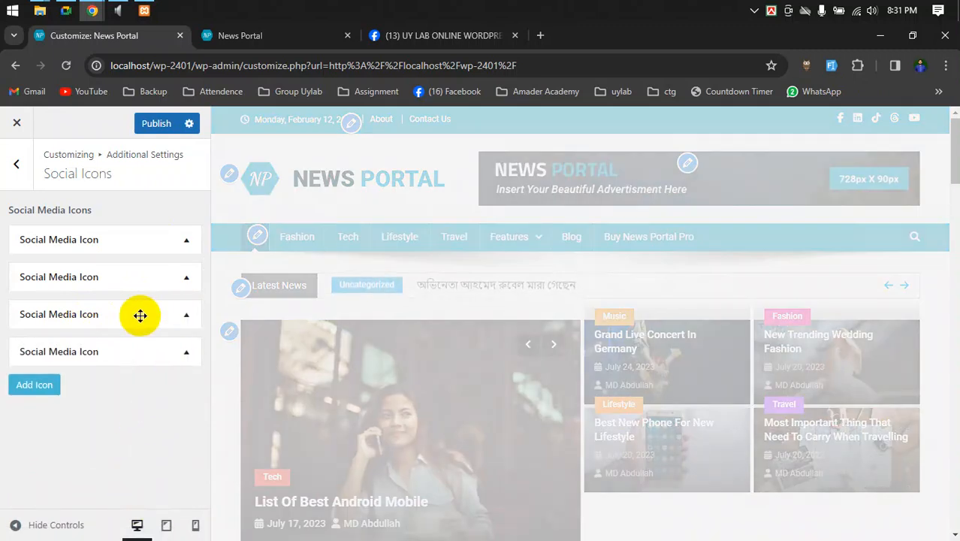
left_click(141, 315)
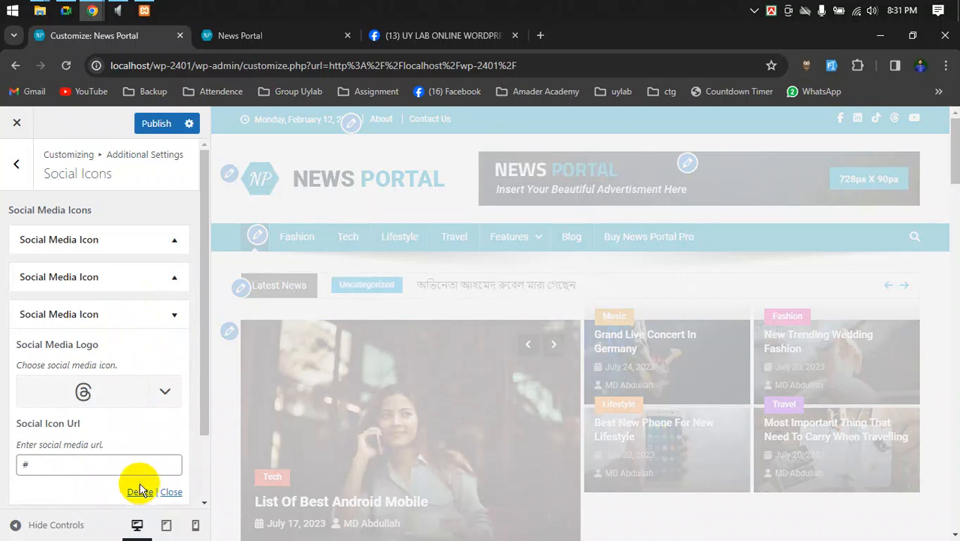
left_click(137, 490)
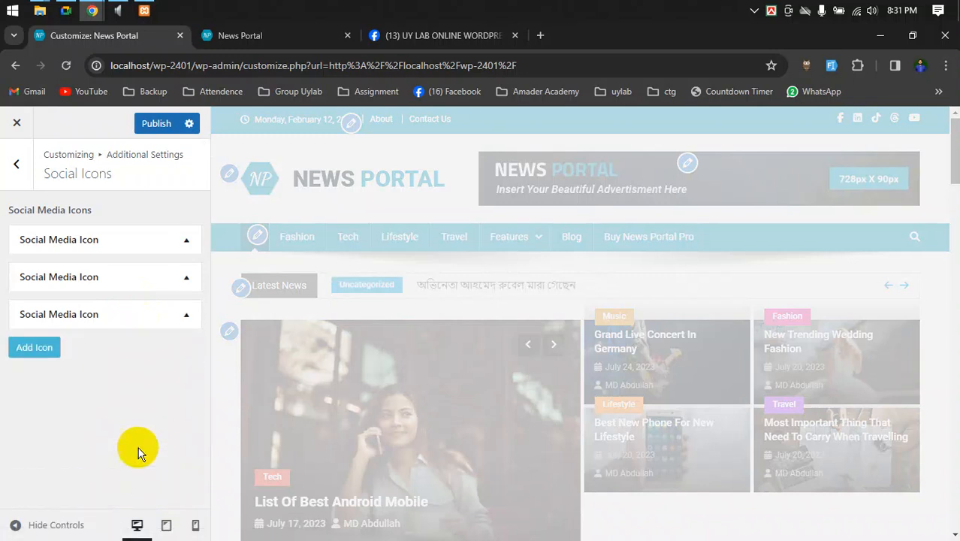
left_click(81, 314)
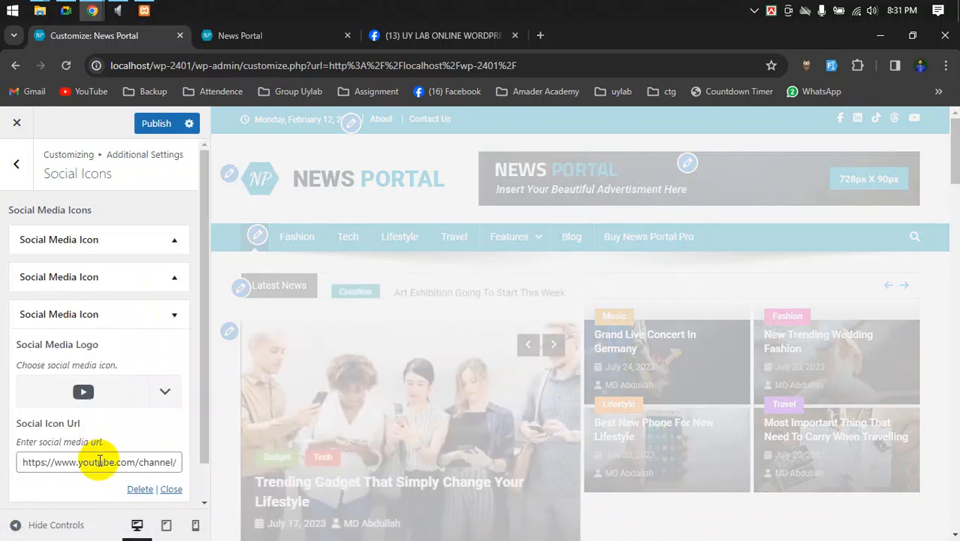
- In a new tab, open the presenter's YouTube channel page and copy its address
left_click(541, 36)
left_click(85, 90)
left_click(239, 67)
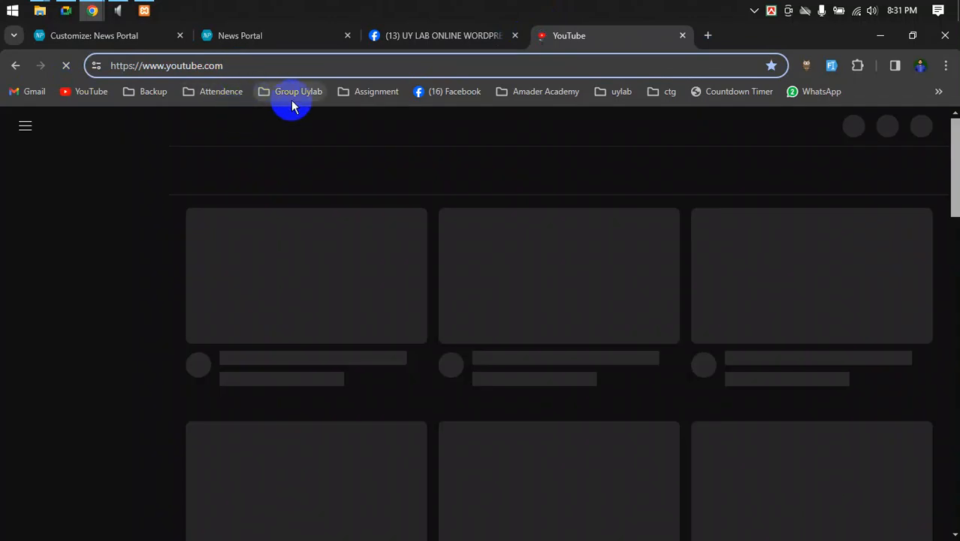
type("/")
left_click(293, 105)
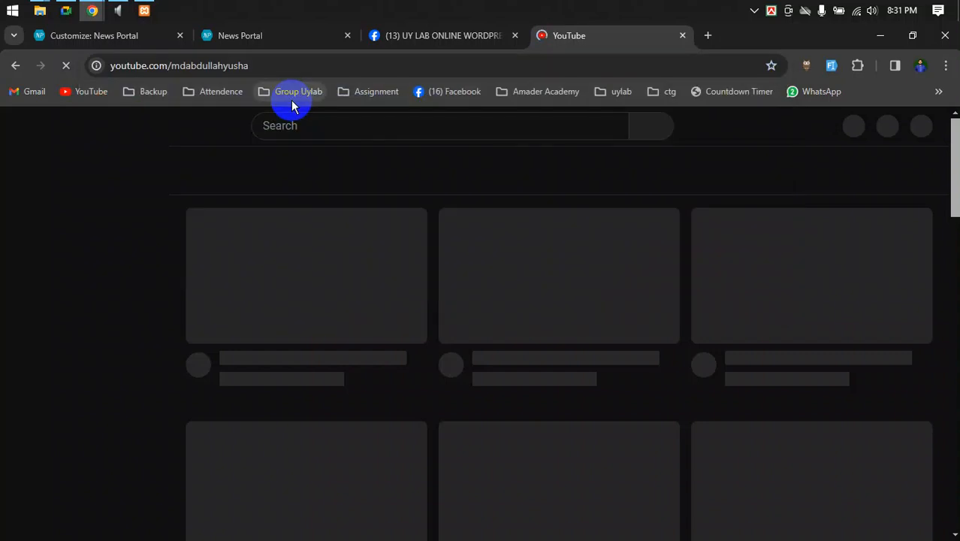
left_click(320, 65)
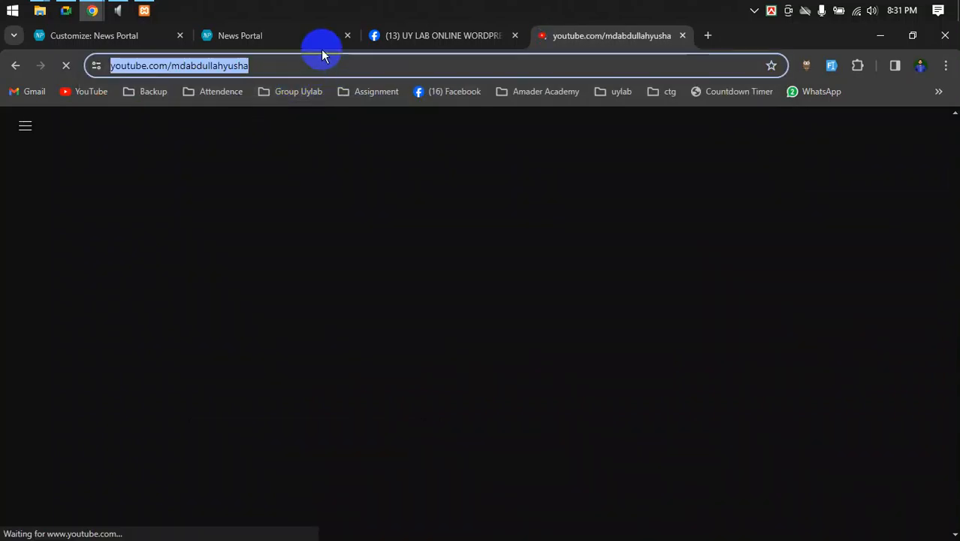
- Back in the Customizer, set the YouTube icon URL to the channel address and collapse the entry
left_click(385, 36)
left_click(286, 35)
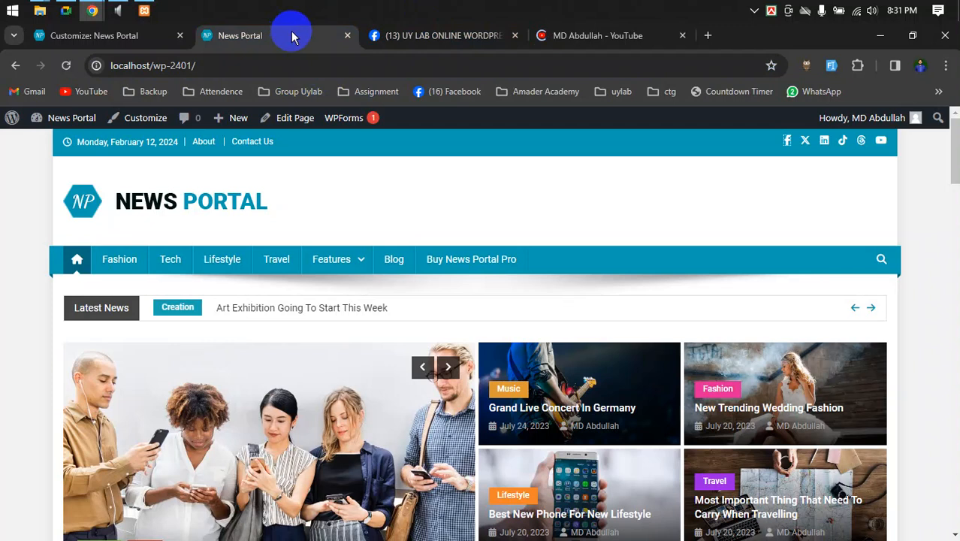
left_click(139, 36)
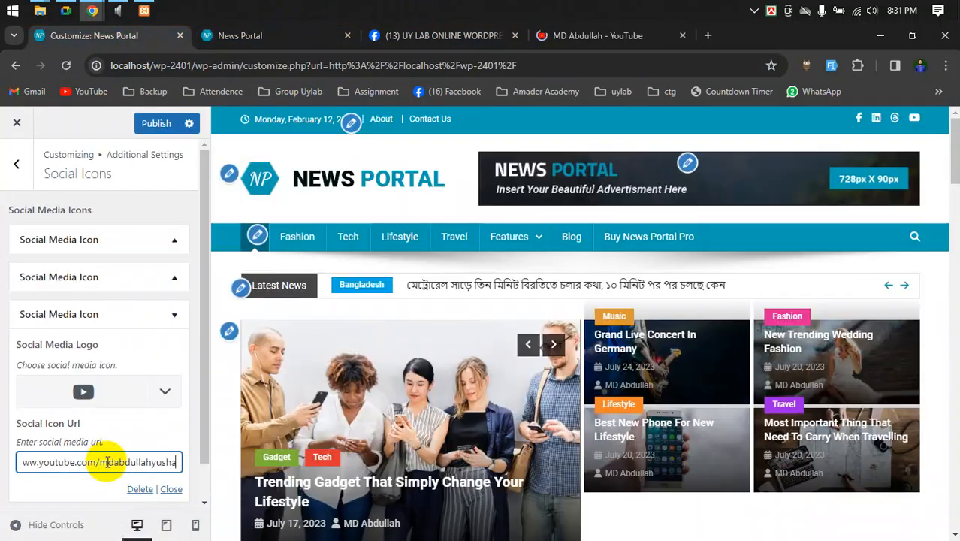
scroll(148, 284, "down", 1)
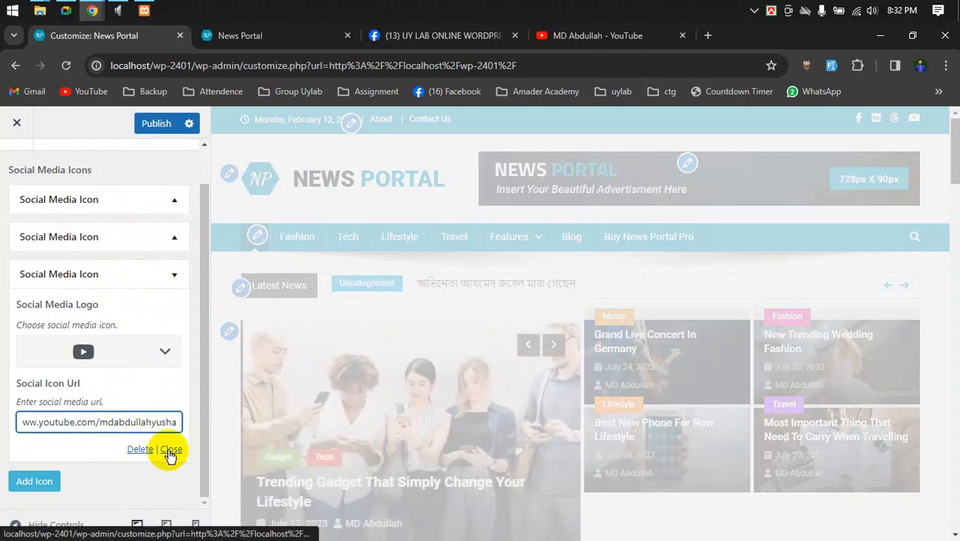
left_click(170, 450)
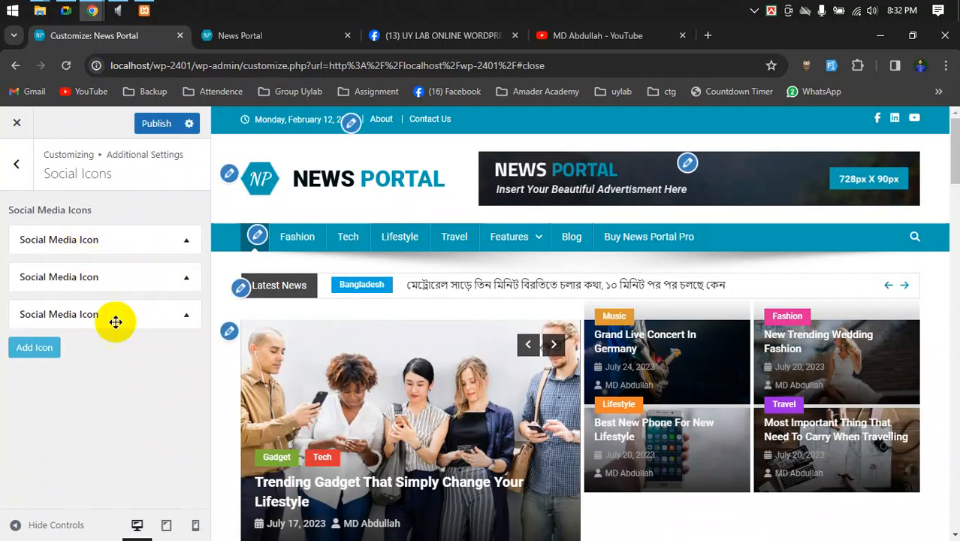
left_click(176, 314)
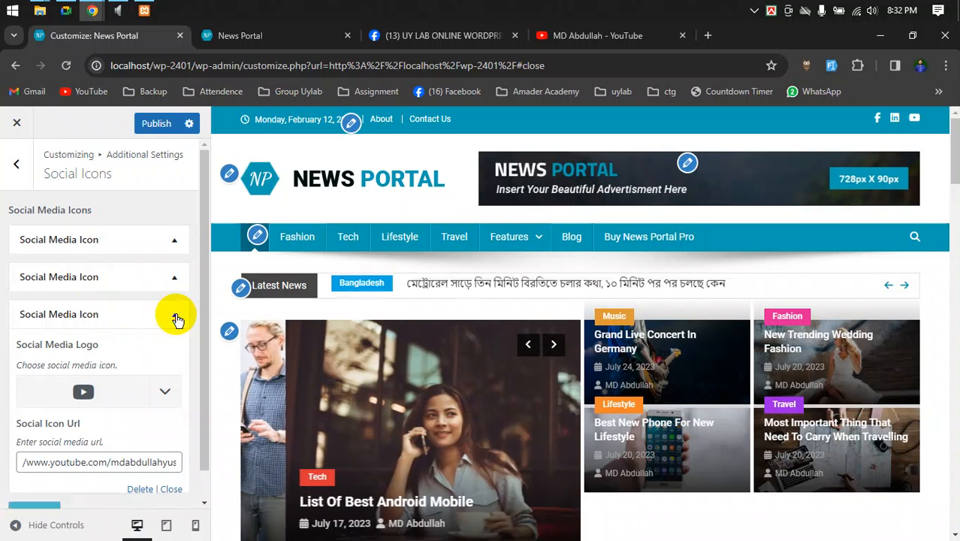
left_click(176, 314)
left_click(288, 35)
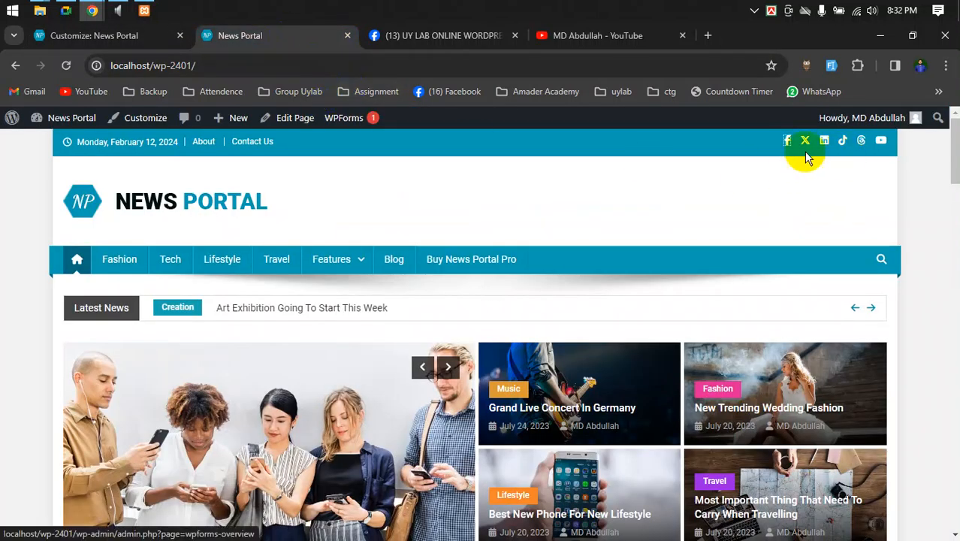
left_click(67, 66)
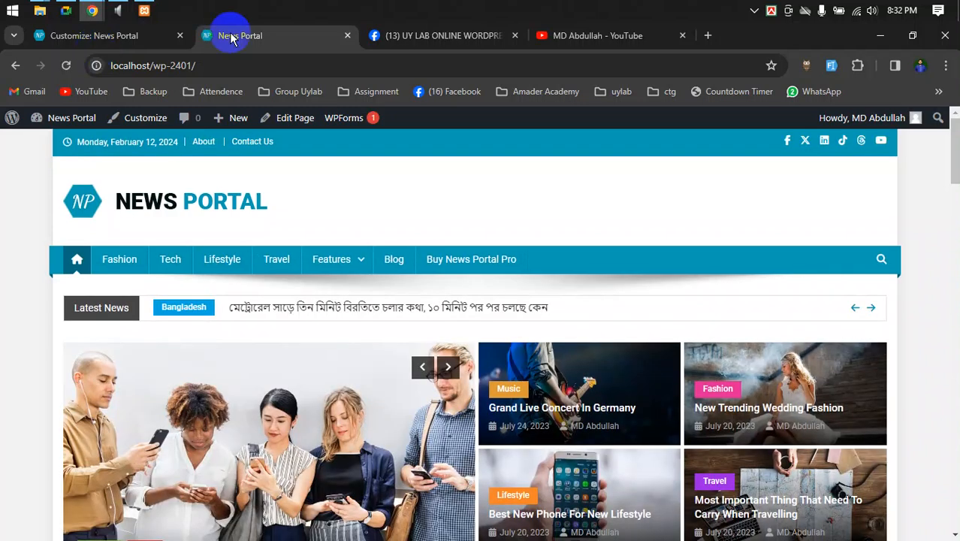
left_click(86, 36)
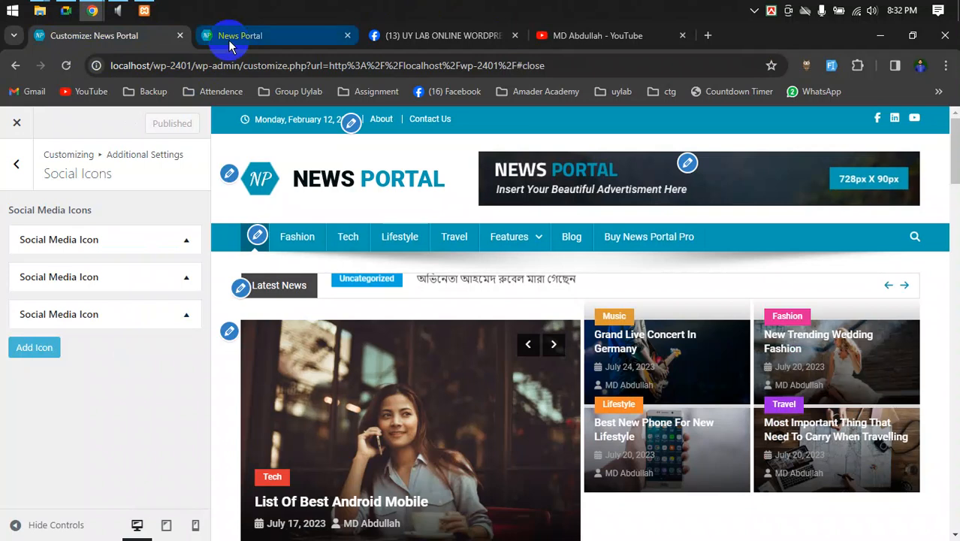
left_click(229, 42)
left_click(65, 67)
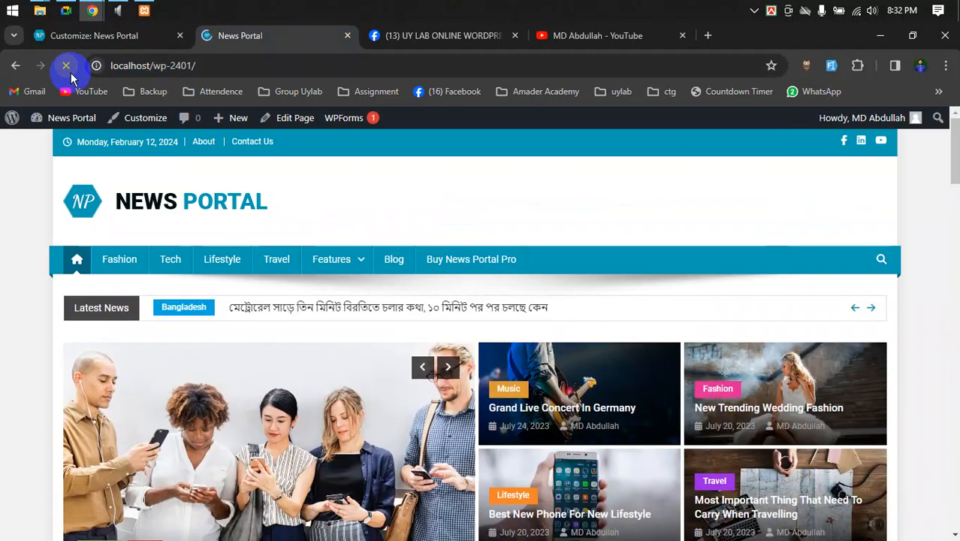
right_click(844, 144)
left_click(793, 155)
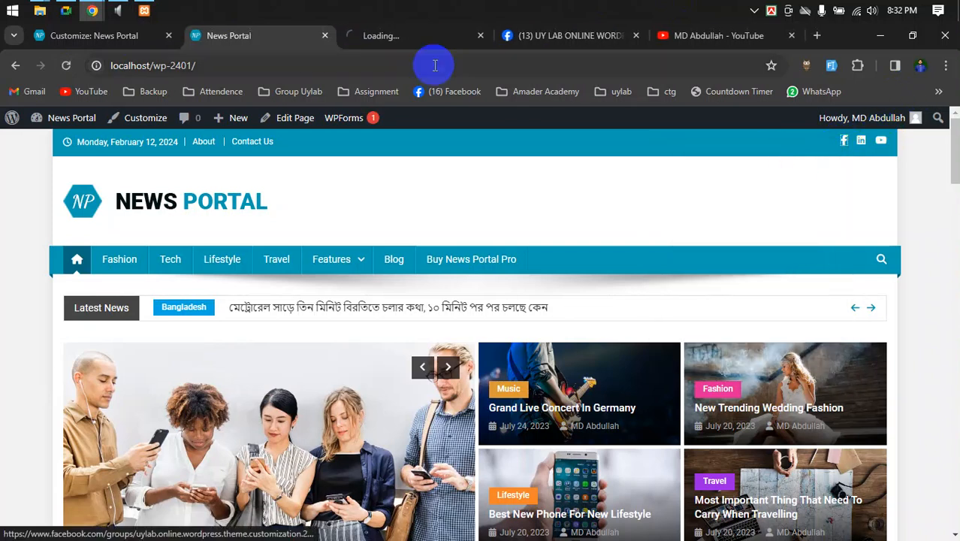
left_click(409, 43)
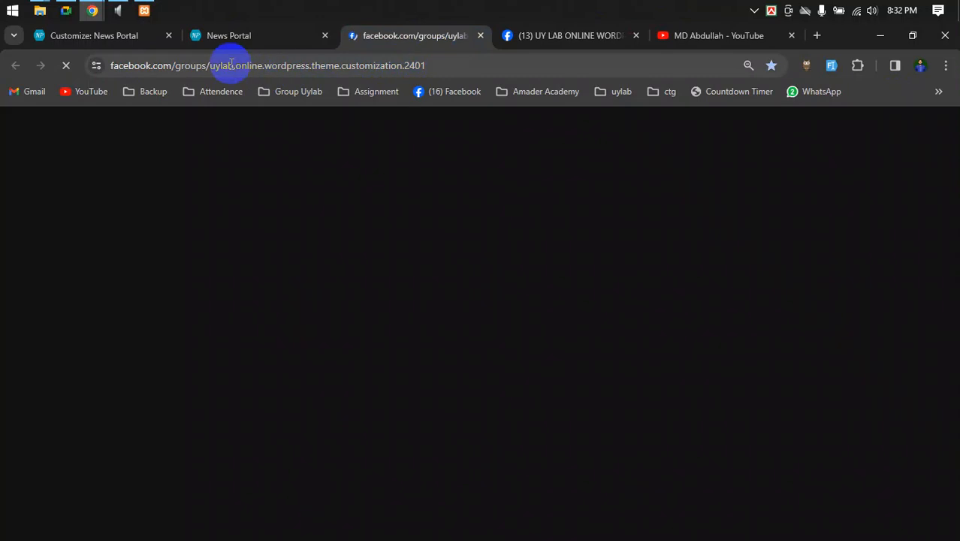
left_click_drag(207, 65, 427, 65)
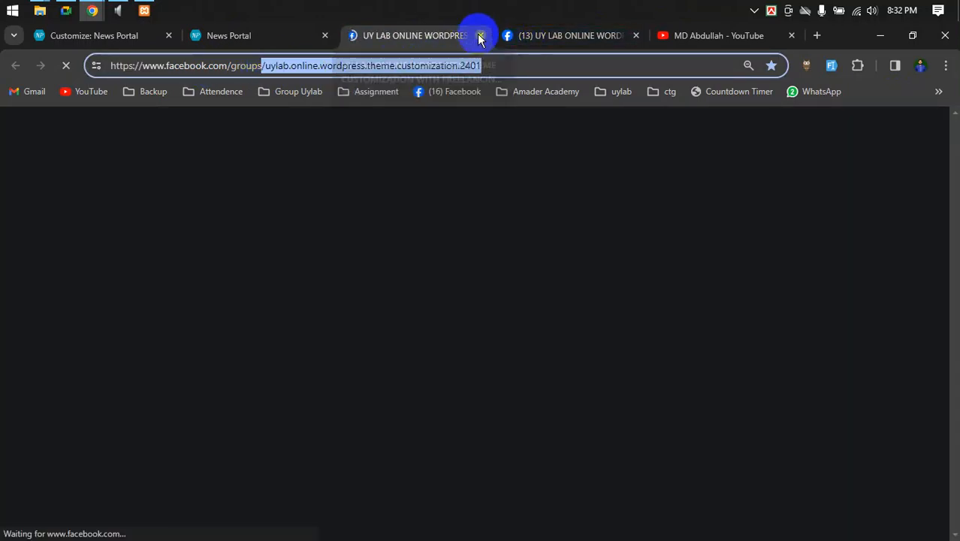
left_click(480, 36)
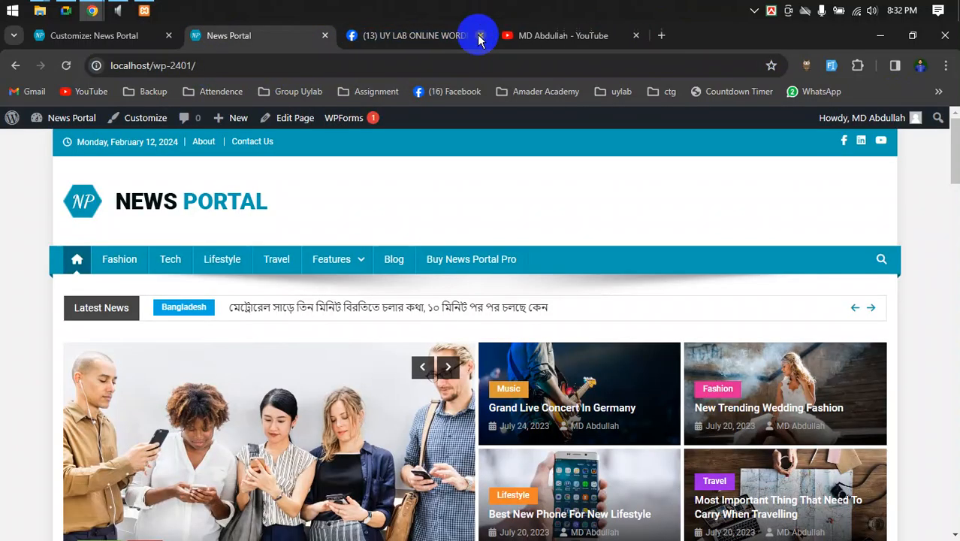
right_click(881, 143)
left_click(796, 156)
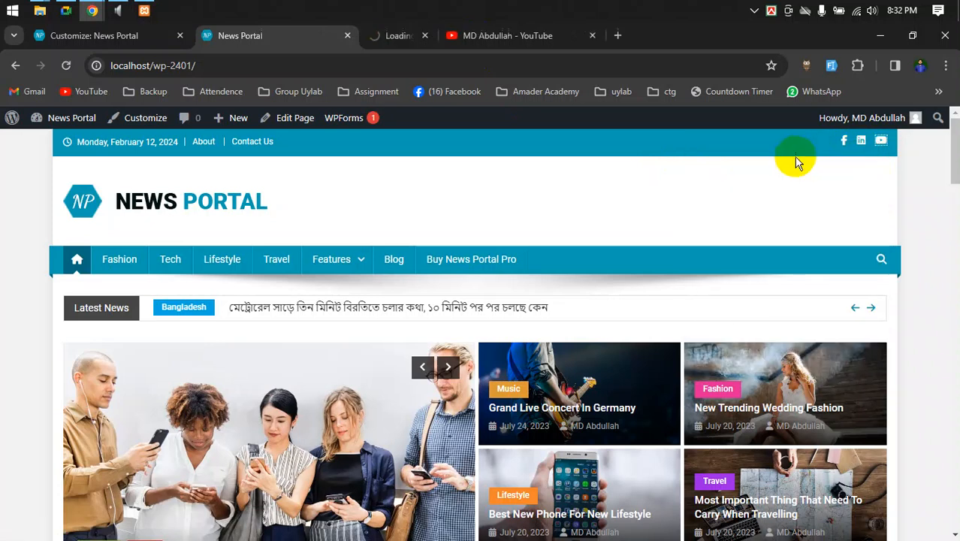
left_click(414, 36)
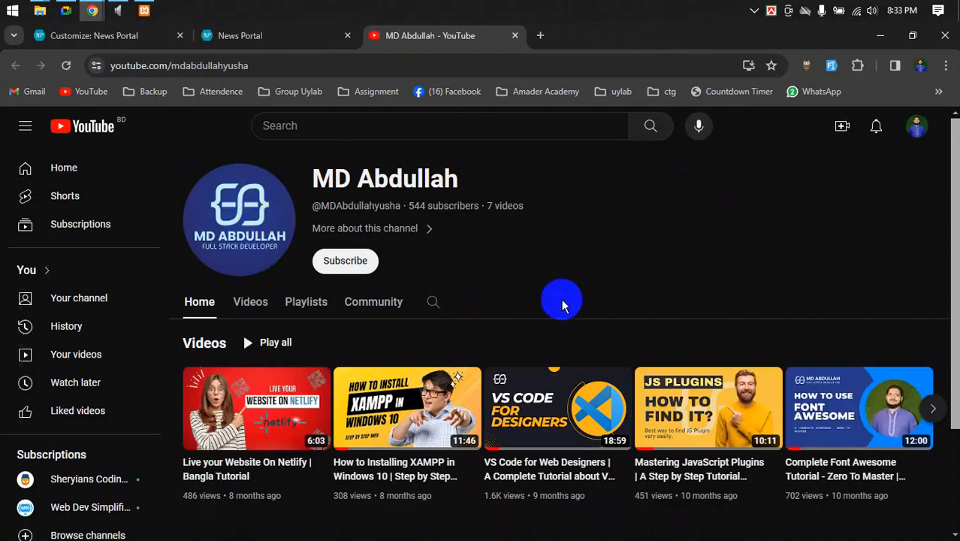
scroll(564, 300, "down", 2)
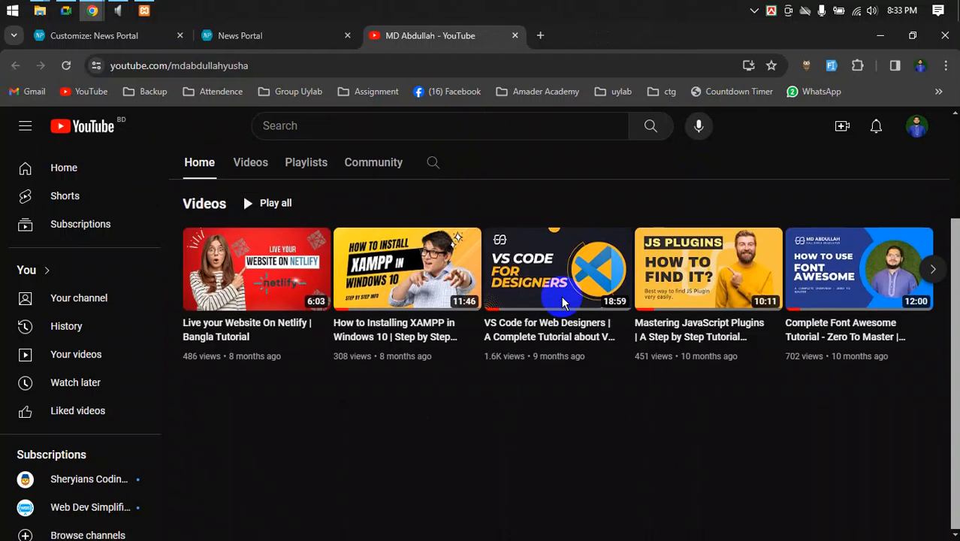
scroll(550, 261, "up", 2)
left_click(293, 37)
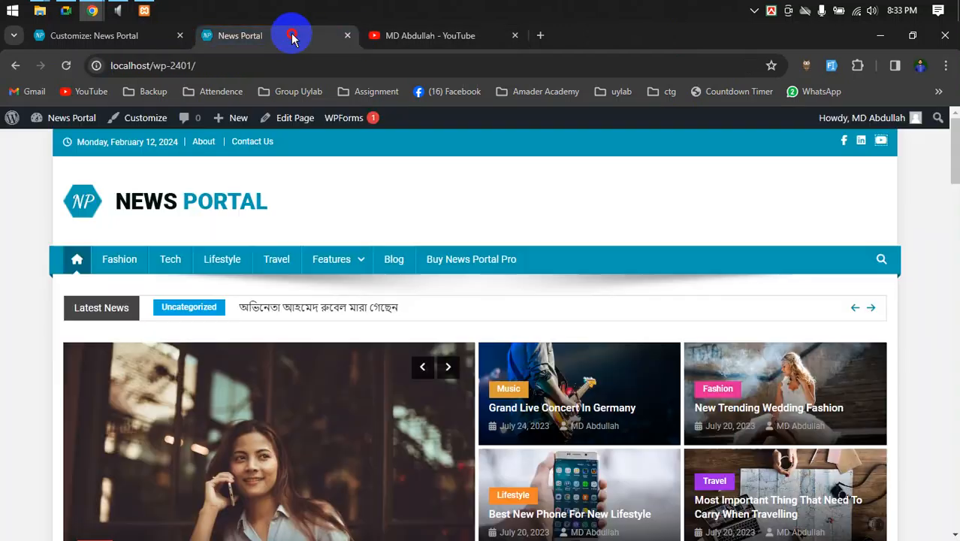
left_click(515, 35)
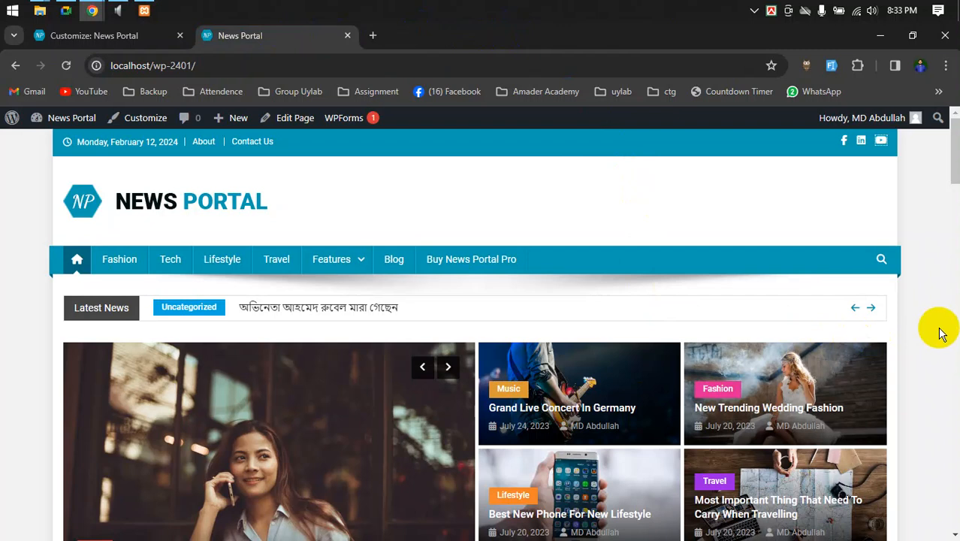
left_click(116, 35)
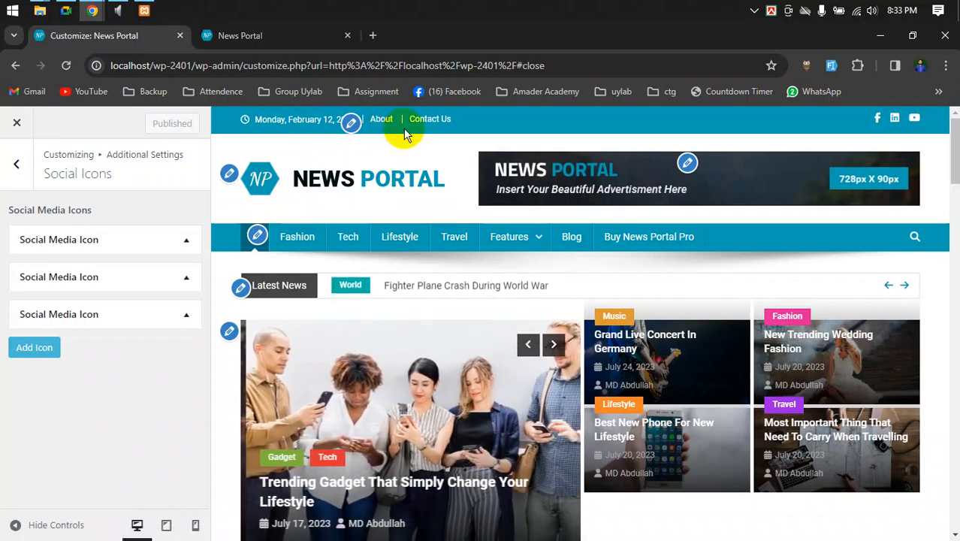
- Go back in the Customizer and open the menu locations view (View All Locations)
left_click(17, 167)
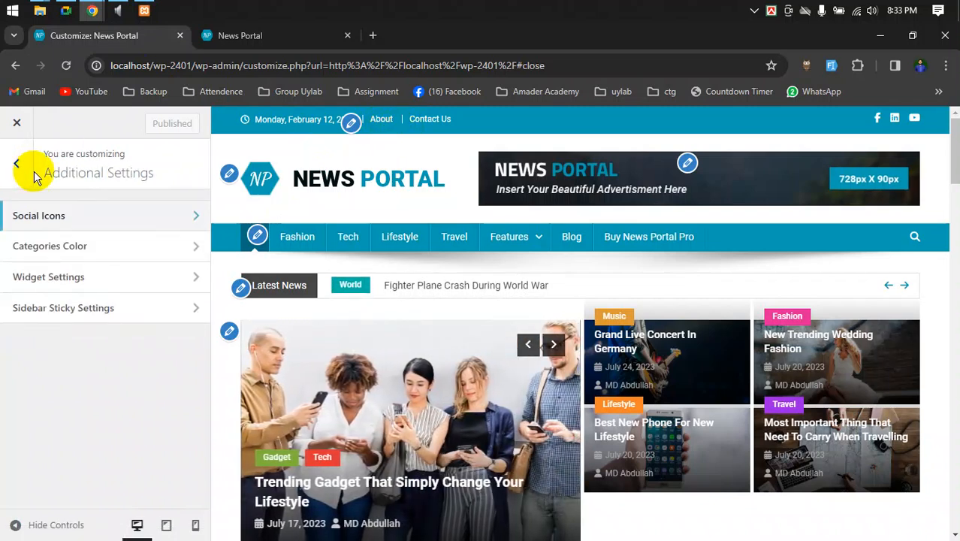
left_click(351, 124)
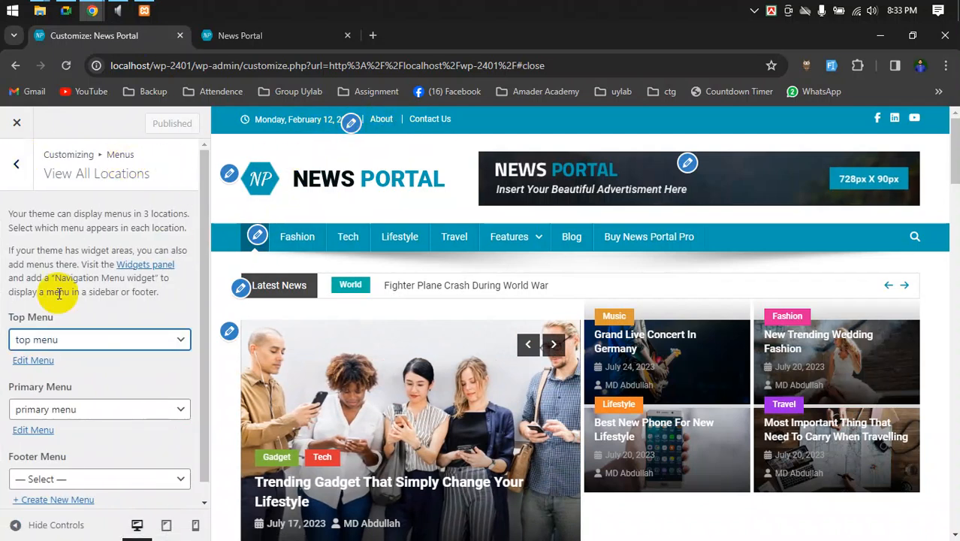
scroll(53, 297, "down", 1)
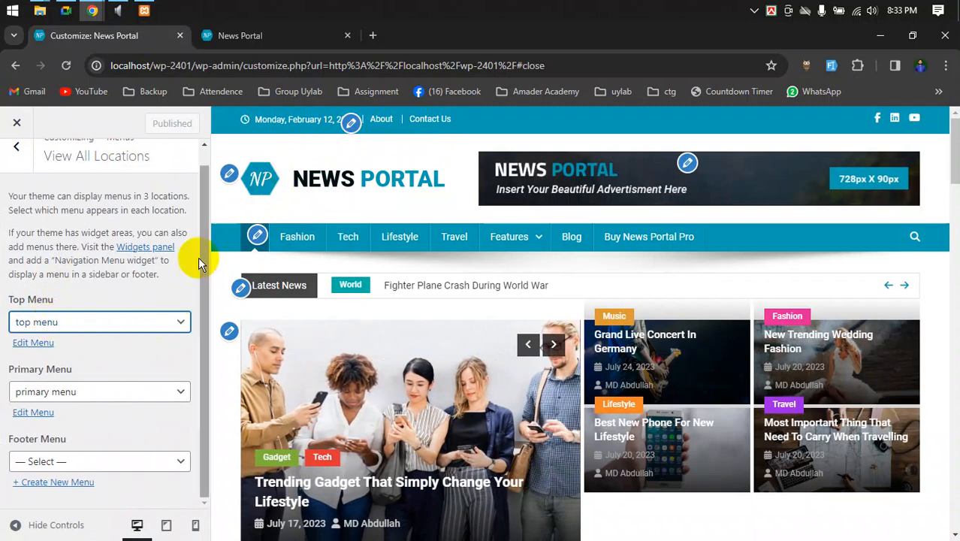
- Unset the Top Menu location, then assign 'top menu' to it again
left_click(146, 328)
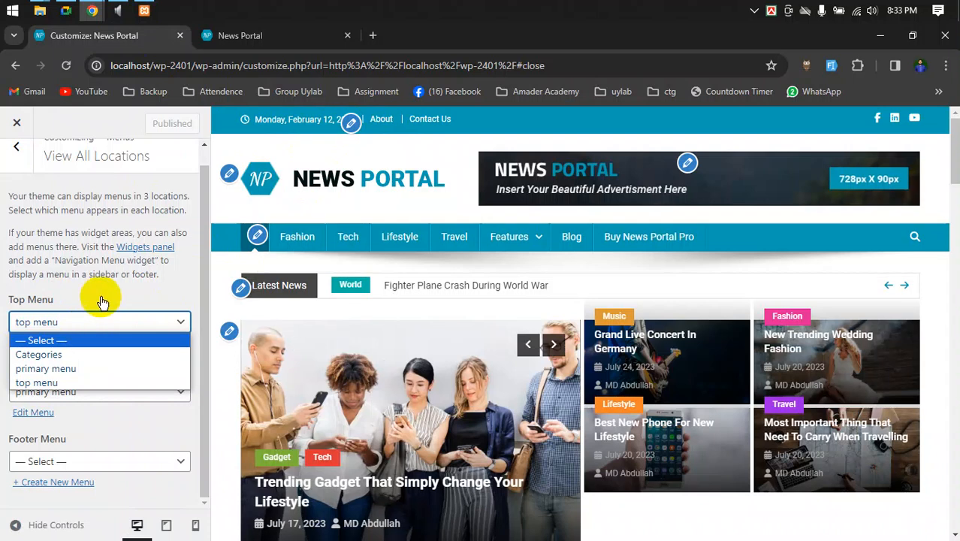
left_click(68, 325)
left_click(34, 322)
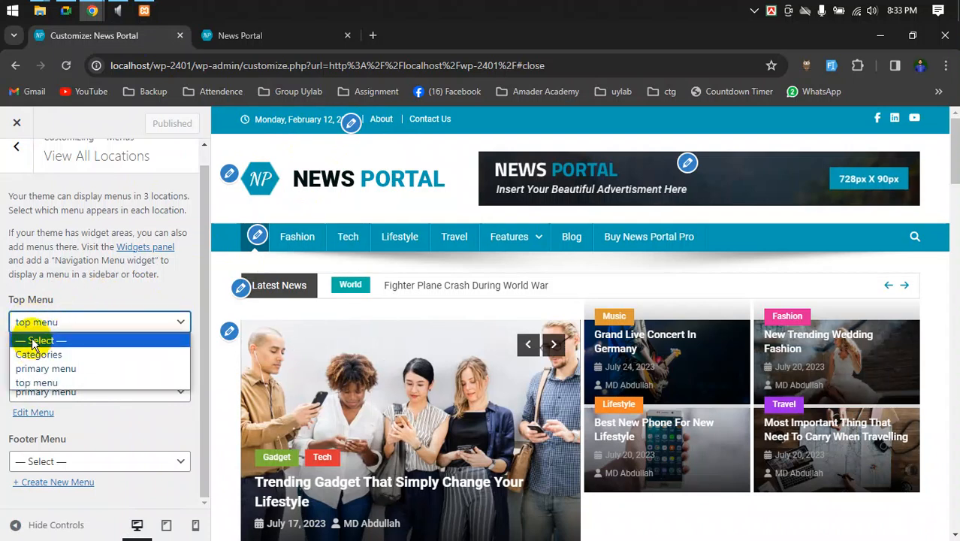
left_click(33, 342)
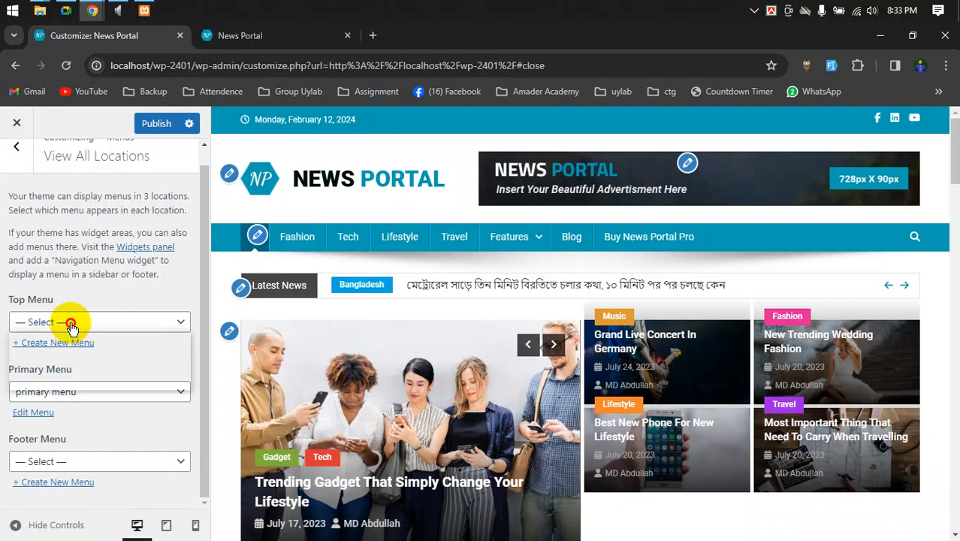
left_click(73, 321)
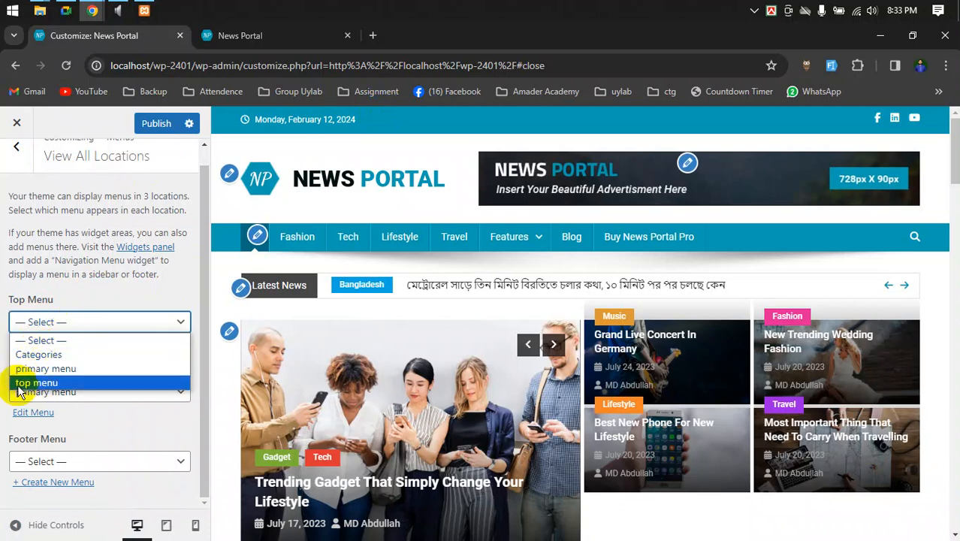
left_click(26, 384)
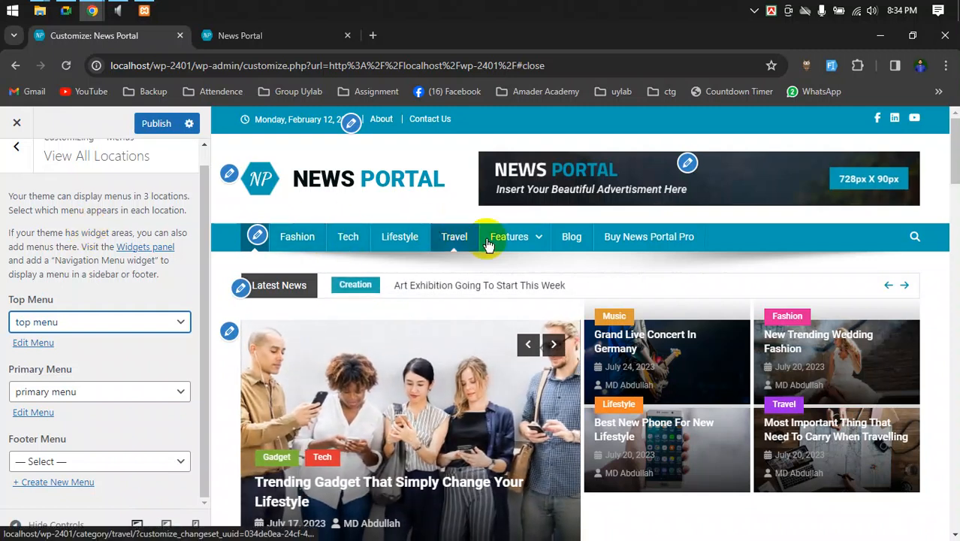
mouse_move(514, 247)
mouse_move(528, 273)
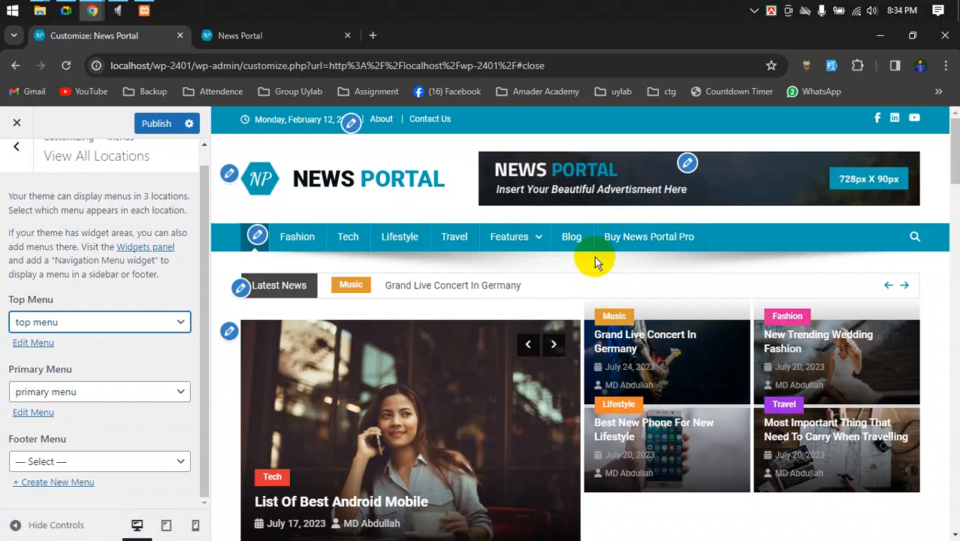
- Glance at the Google Meet call, then return to Chrome's live News Portal tab
left_click(67, 10)
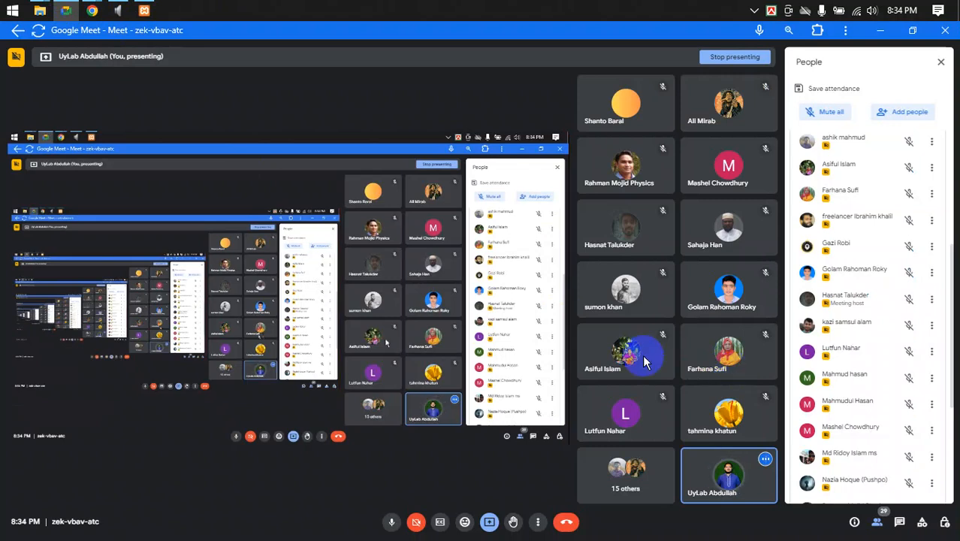
mouse_move(92, 11)
left_click(48, 64)
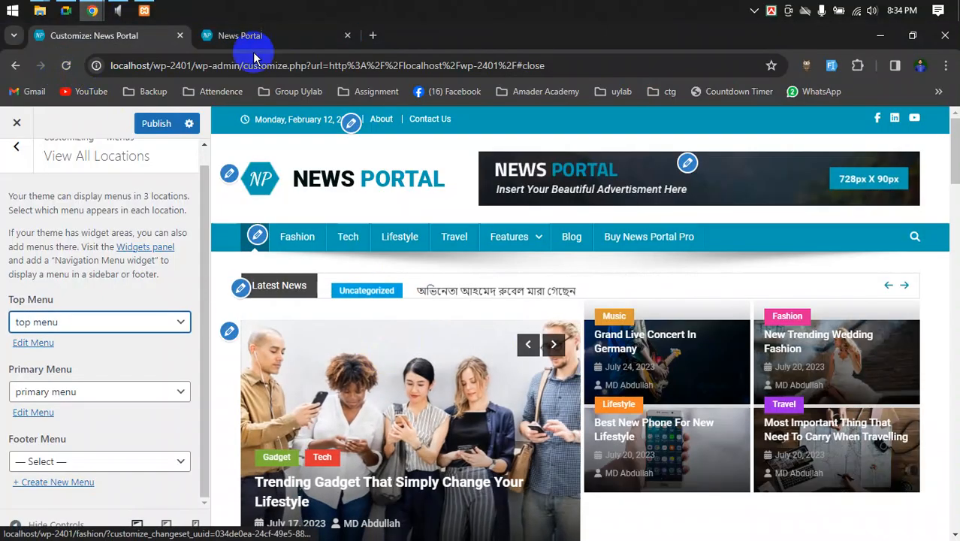
left_click(263, 39)
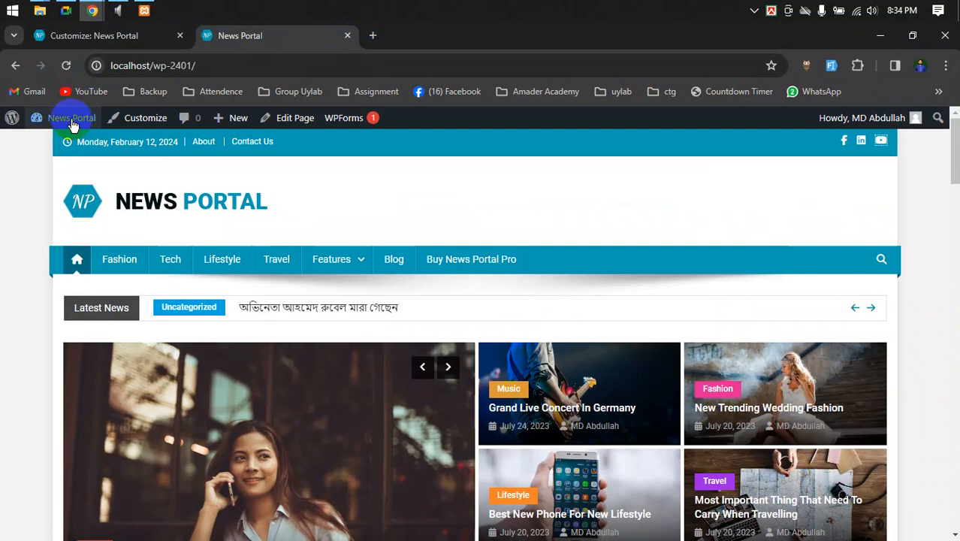
- Open the News Portal admin Dashboard from the admin bar and look over its widgets
mouse_move(73, 126)
left_click(58, 148)
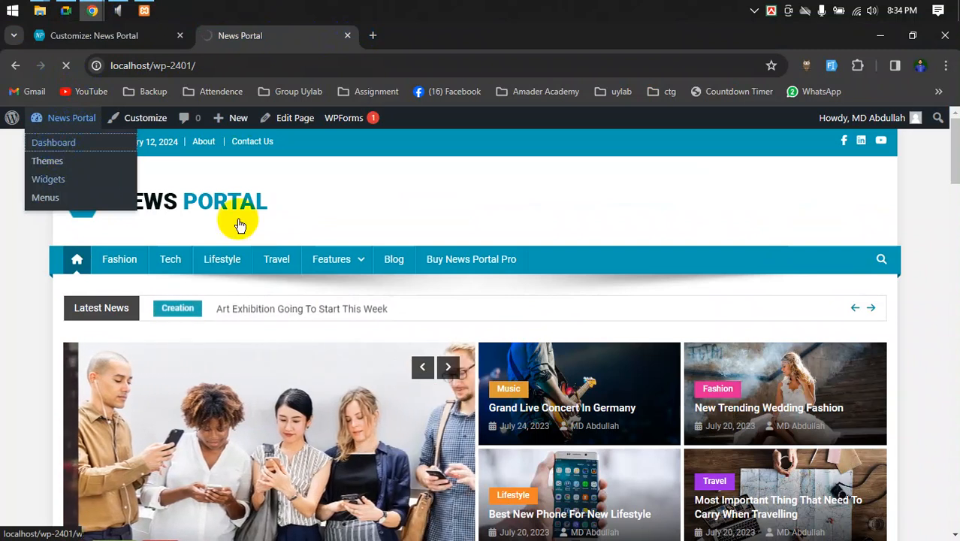
mouse_move(317, 262)
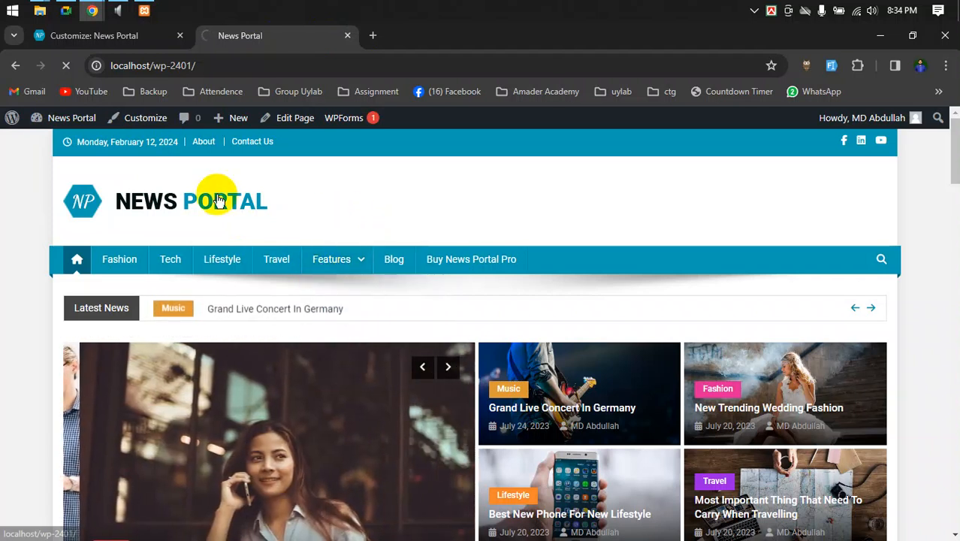
mouse_move(216, 118)
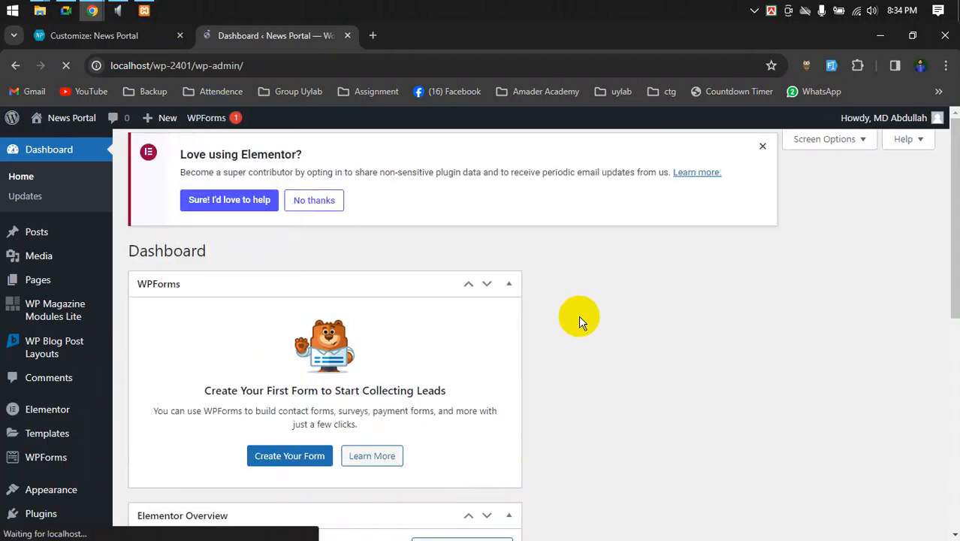
scroll(118, 332, "down", 3)
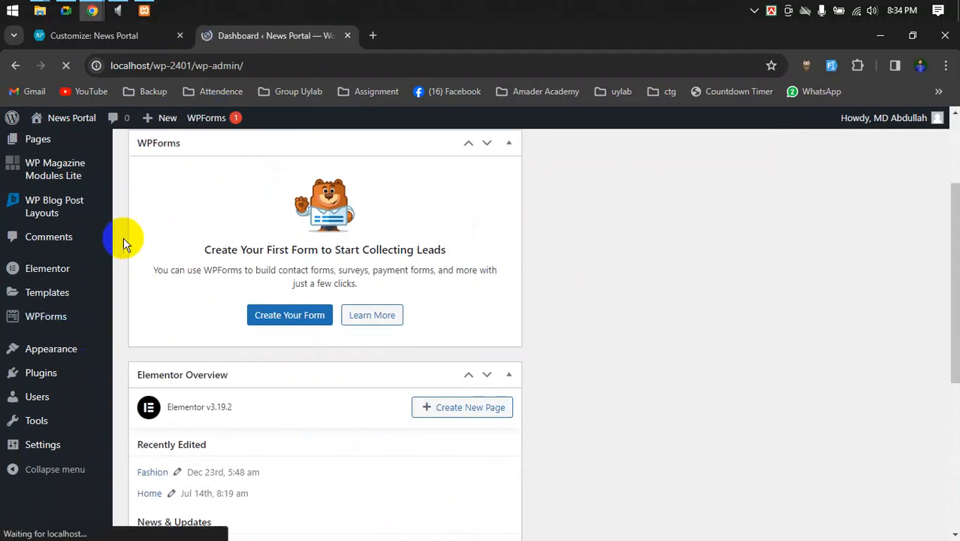
scroll(386, 217, "up", 1)
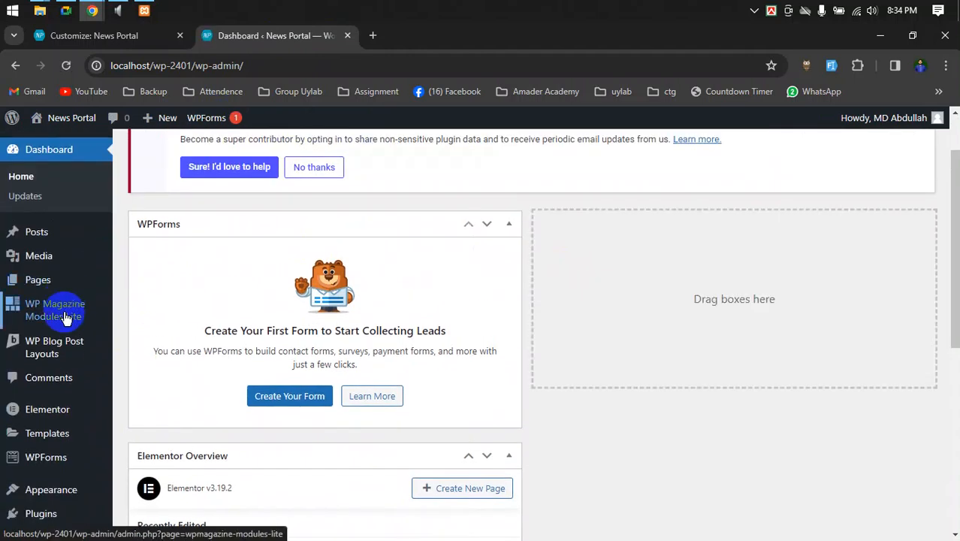
scroll(65, 362, "down", 1)
mouse_move(31, 422)
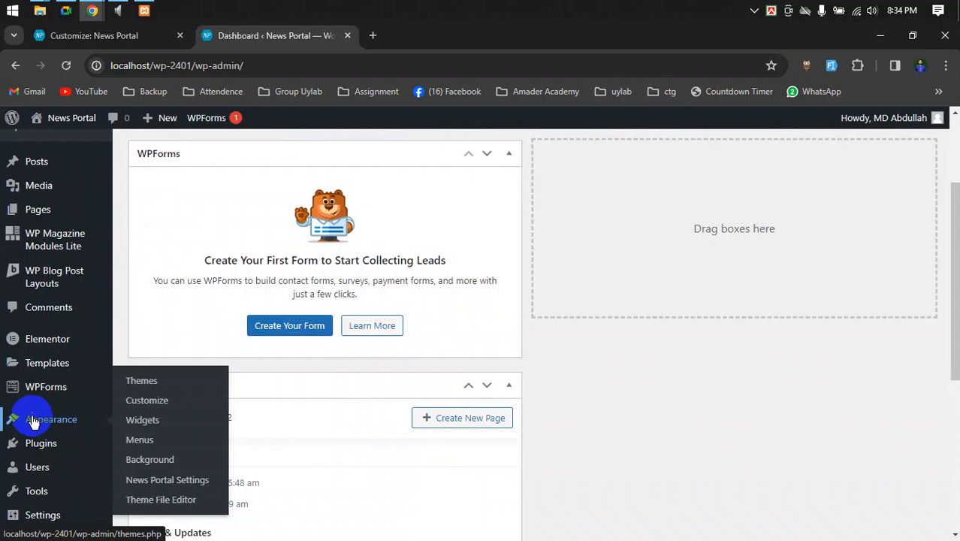
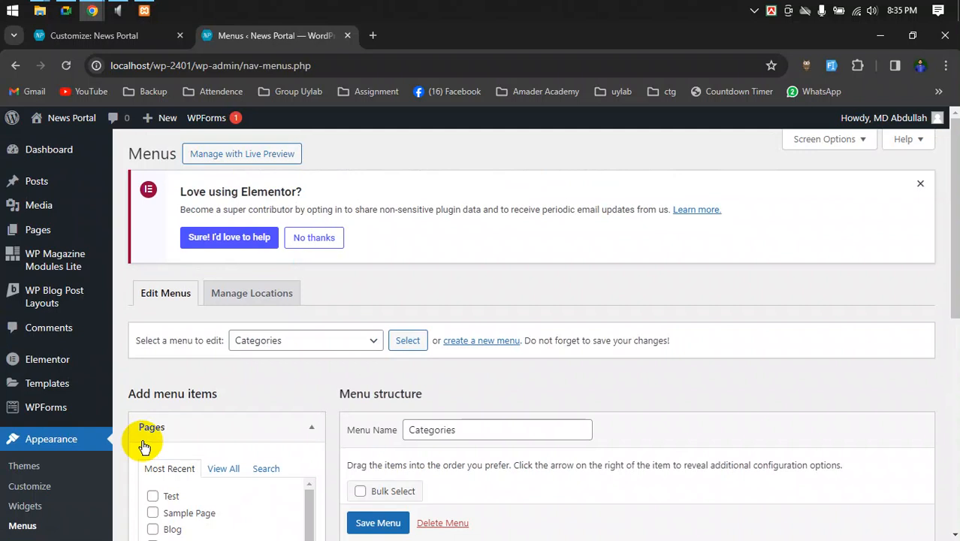
- Start a new menu, replace the suggested name with 'my menu', and create it
scroll(425, 463, "down", 2)
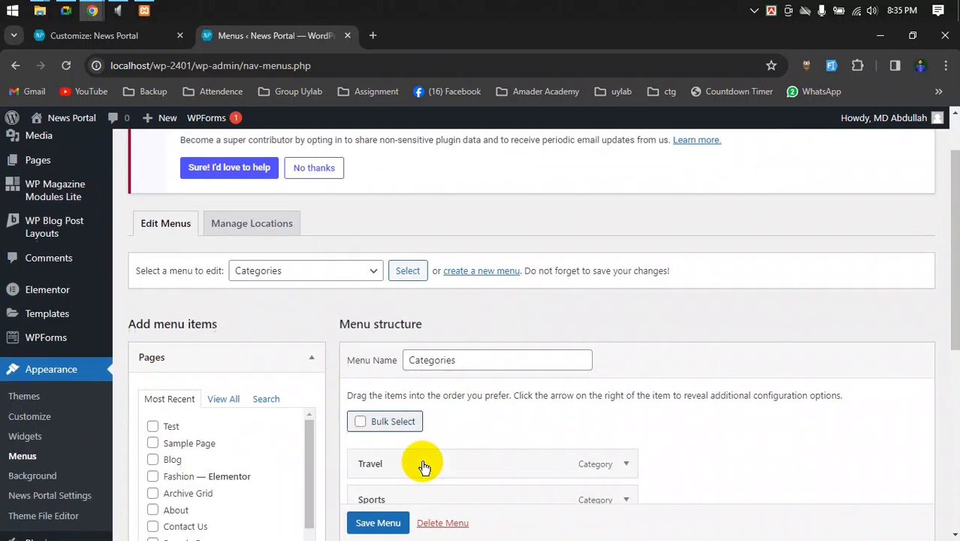
scroll(311, 386, "down", 3)
scroll(332, 421, "up", 3)
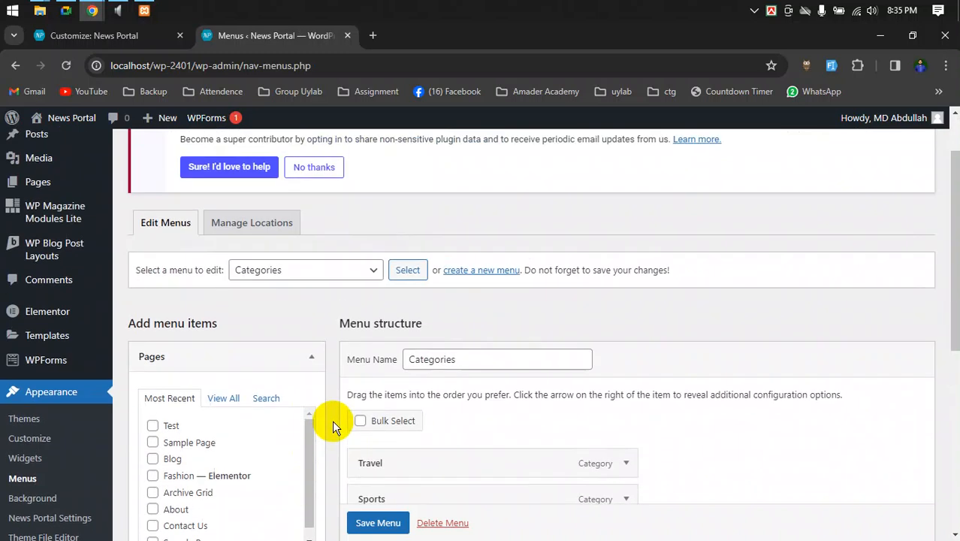
left_click(497, 279)
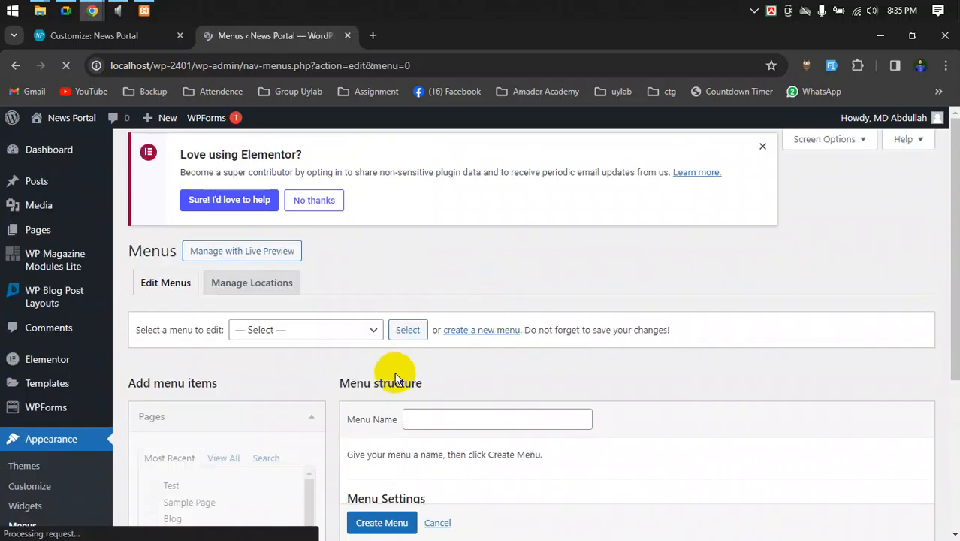
left_click(436, 429)
left_click(504, 320)
left_click(392, 435)
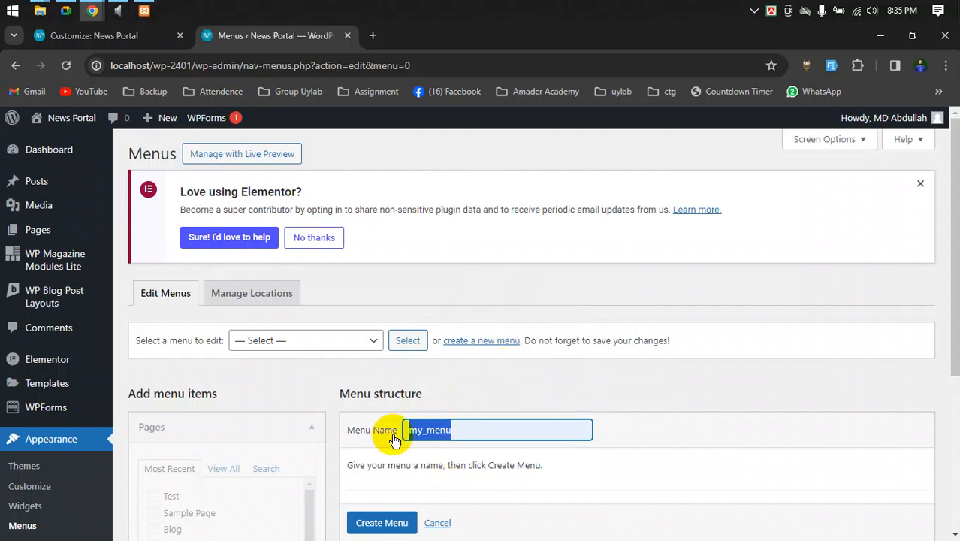
type("my me")
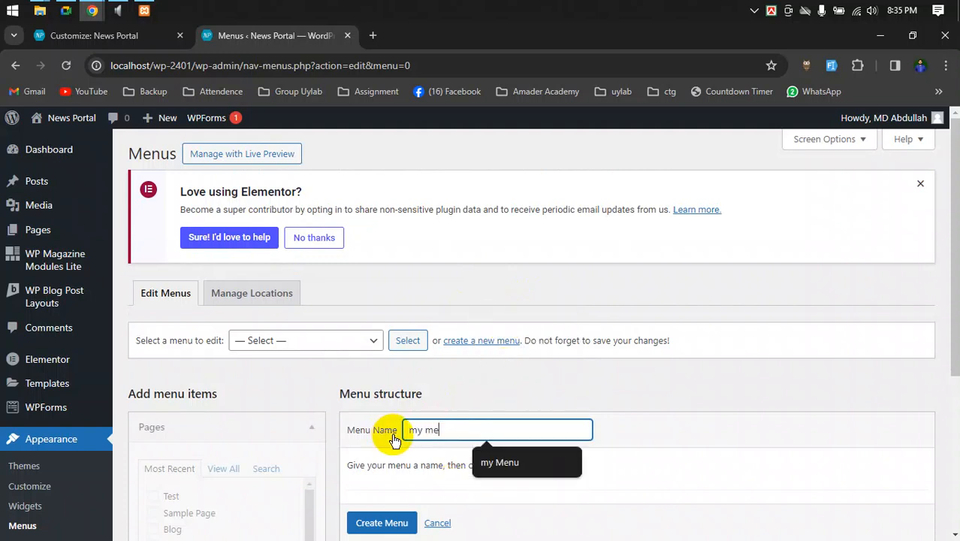
type("nu")
scroll(398, 432, "down", 2)
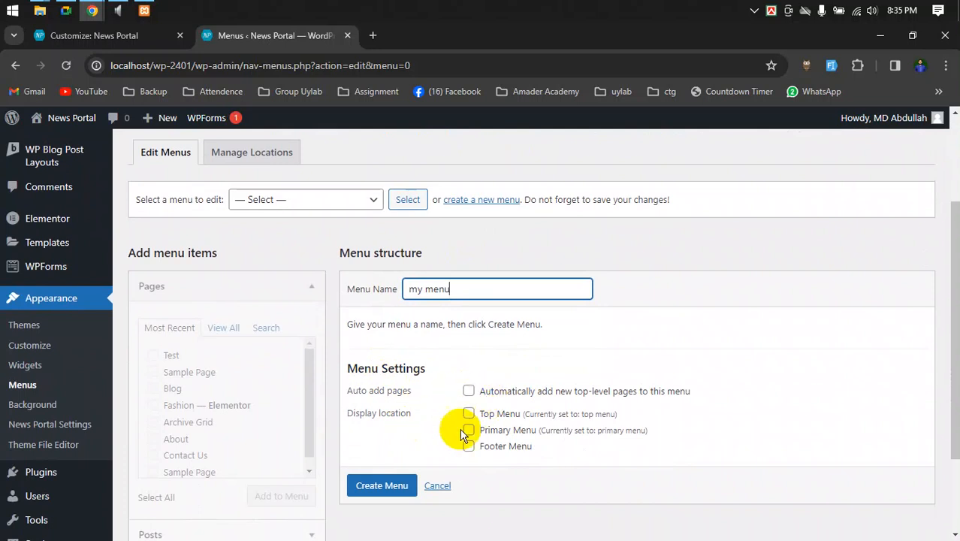
left_click(383, 486)
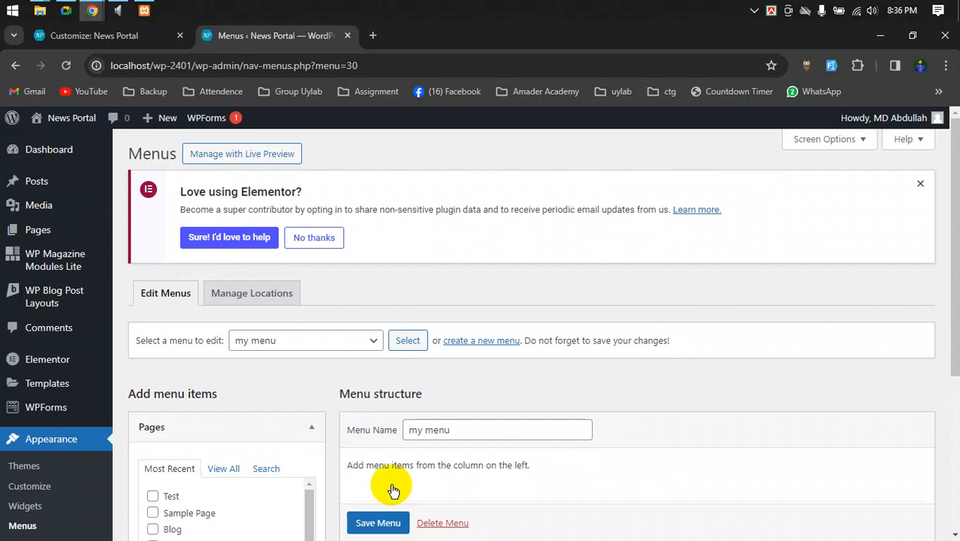
- Collapse the Pages list and expand Most Recent posts to browse menu item options
scroll(393, 490, "down", 2)
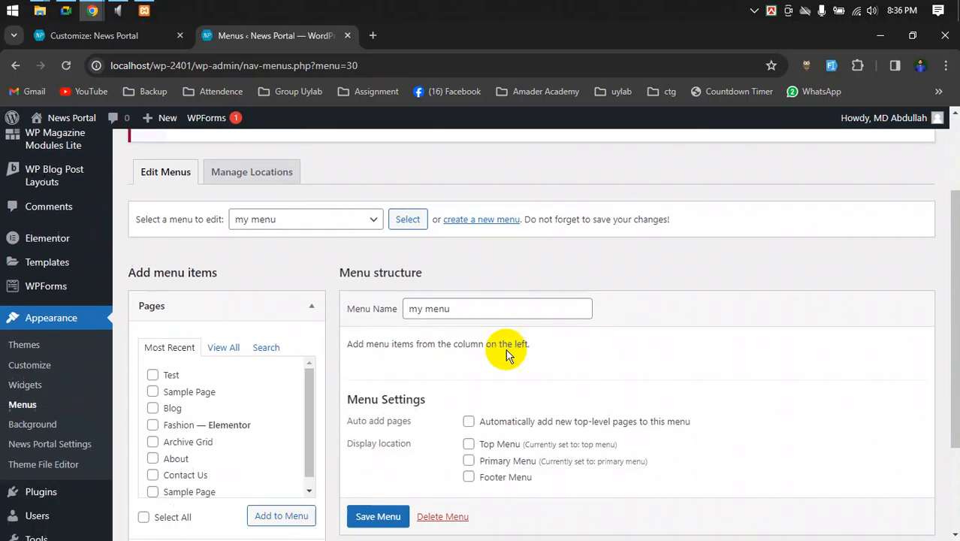
left_click_drag(348, 324, 525, 337)
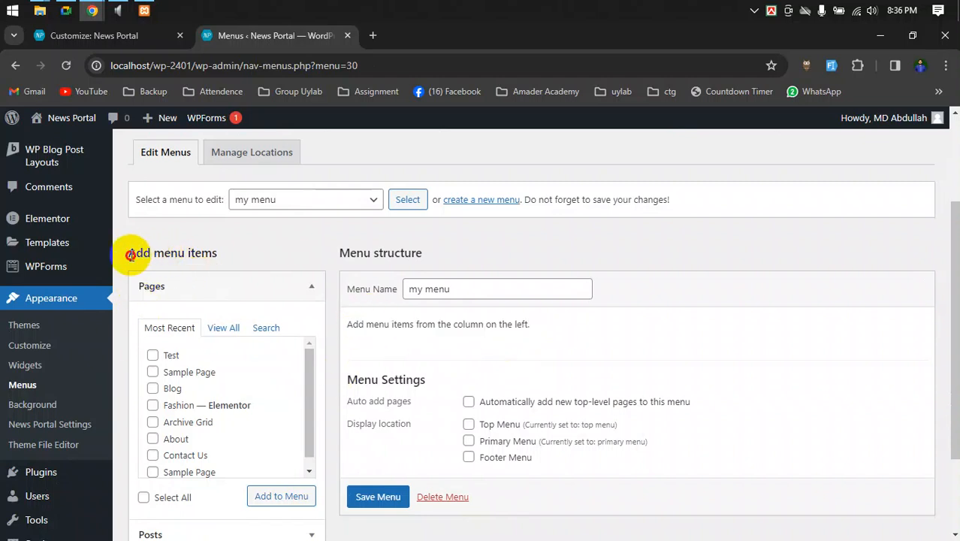
left_click_drag(129, 254, 231, 254)
left_click(237, 285)
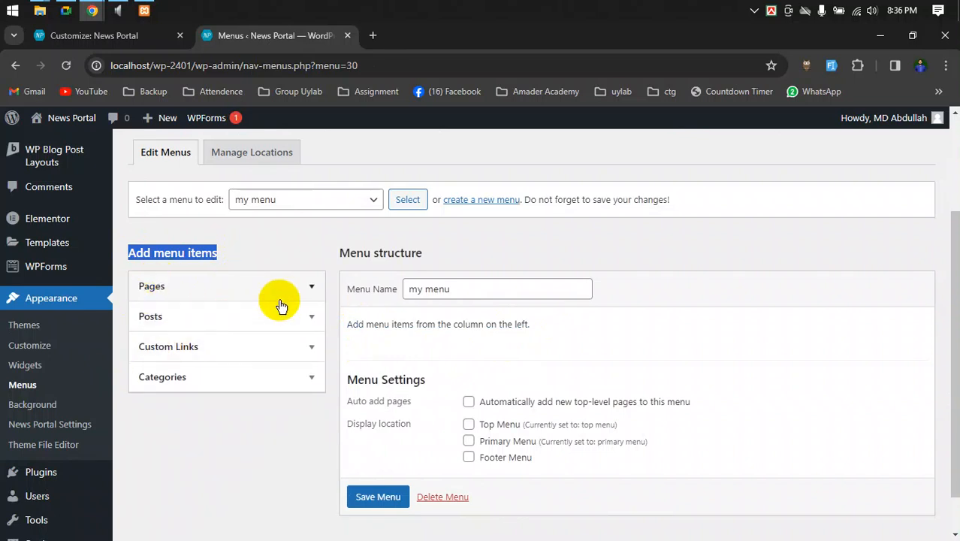
scroll(39, 180, "up", 2)
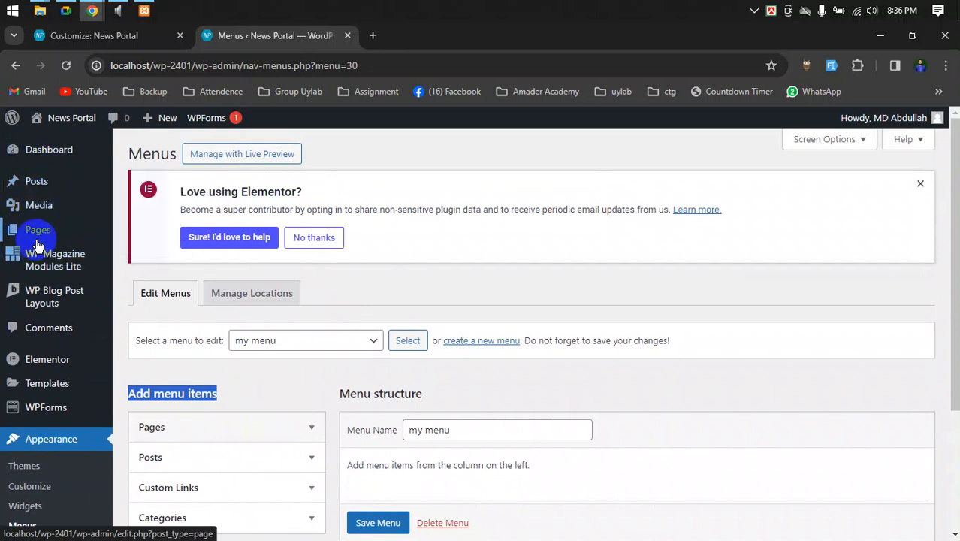
scroll(183, 339, "down", 3)
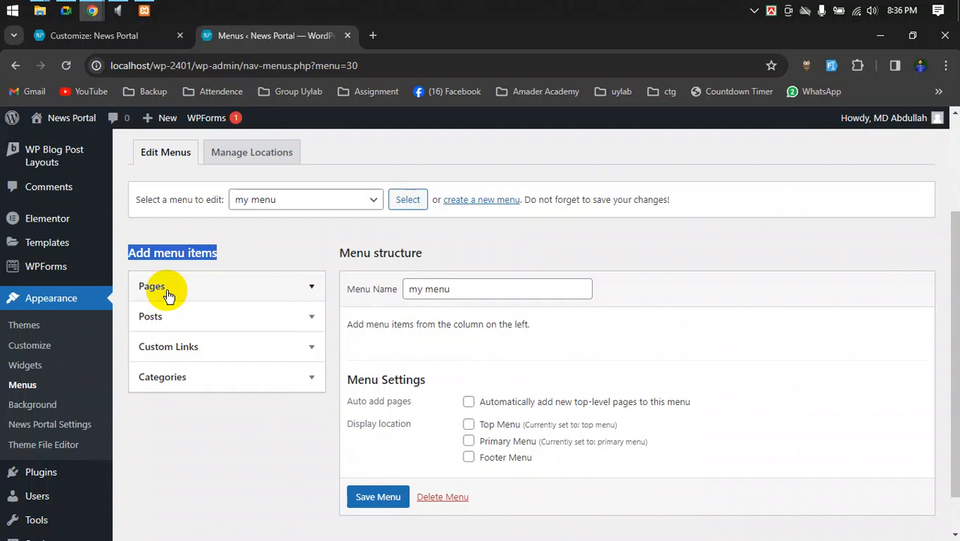
left_click(173, 318)
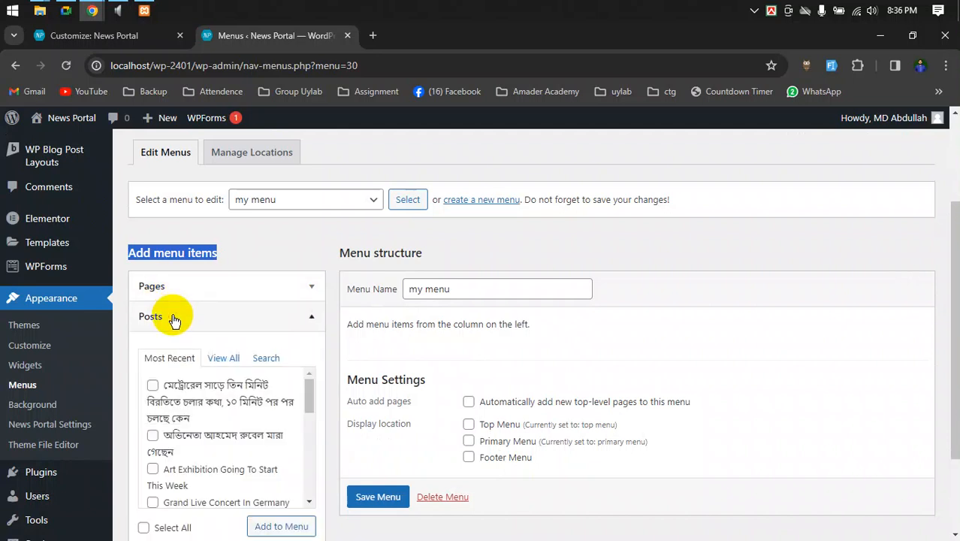
- Expand Categories, then switch to Custom Links and focus its URL field
scroll(188, 379, "down", 5)
scroll(165, 428, "down", 2)
left_click(193, 317)
left_click(187, 374)
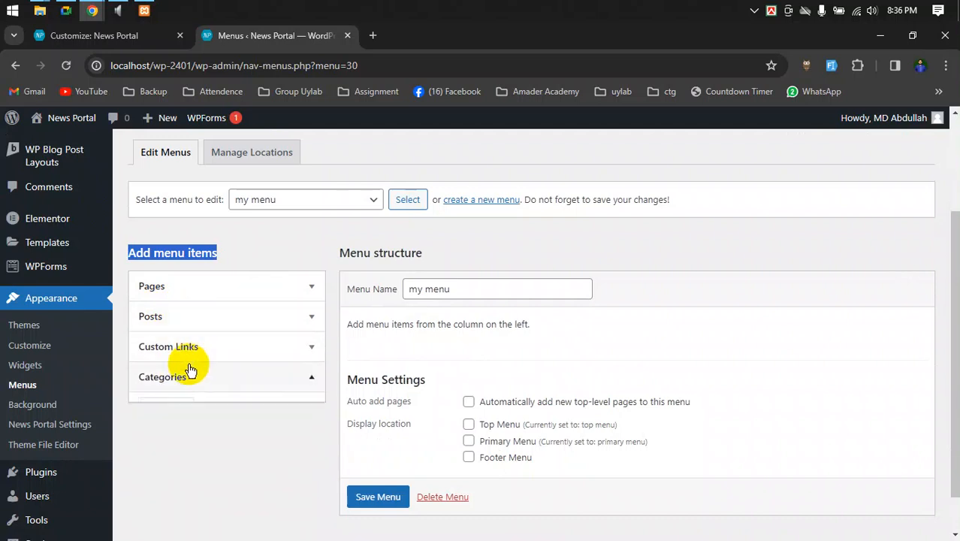
left_click(194, 349)
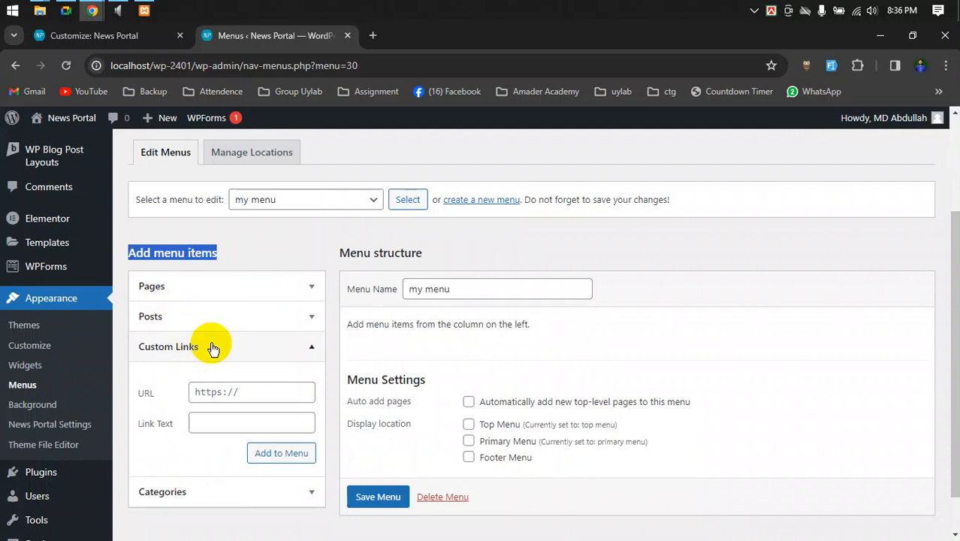
left_click(213, 347)
left_click(199, 377)
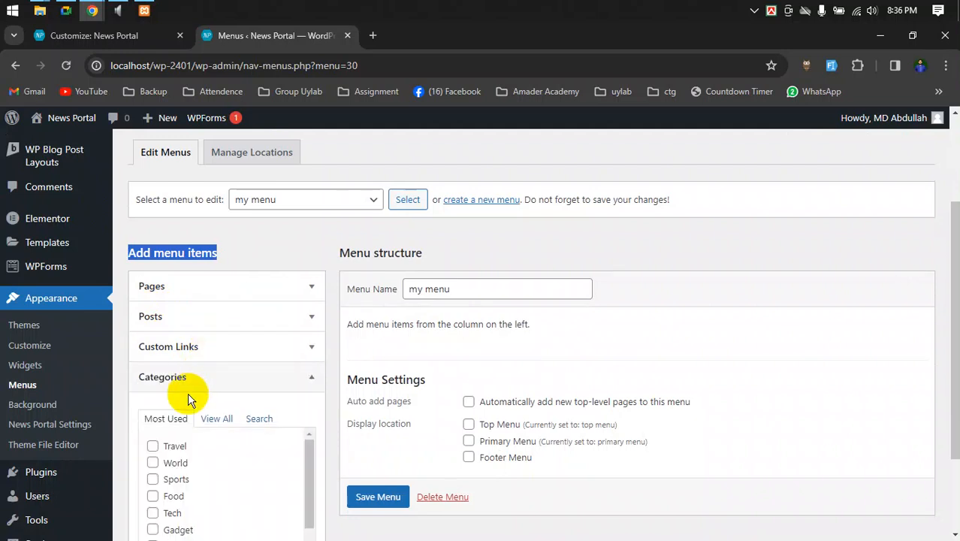
scroll(161, 439, "down", 1)
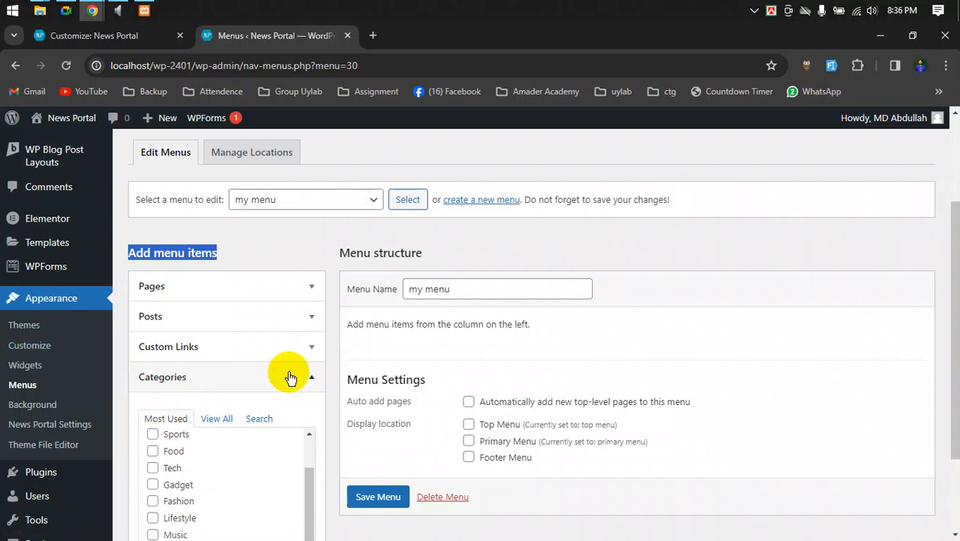
left_click(292, 348)
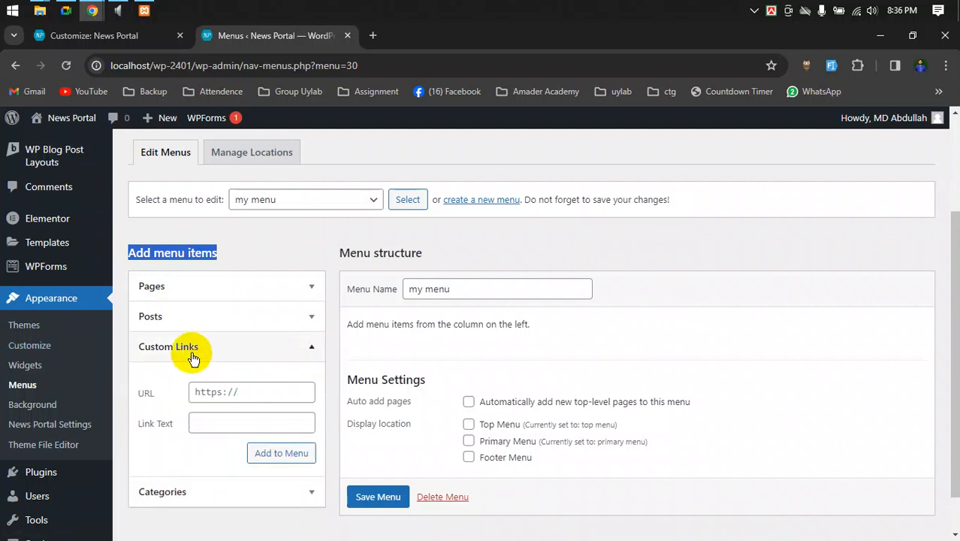
left_click(223, 398)
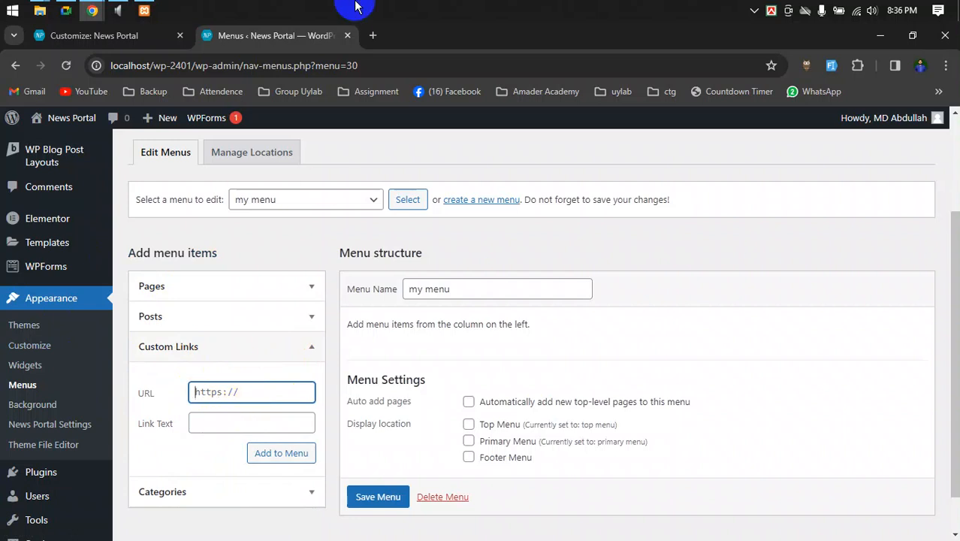
- Load prothomalo.com in a new tab to view its section links, then return to the URL field
left_click(373, 35)
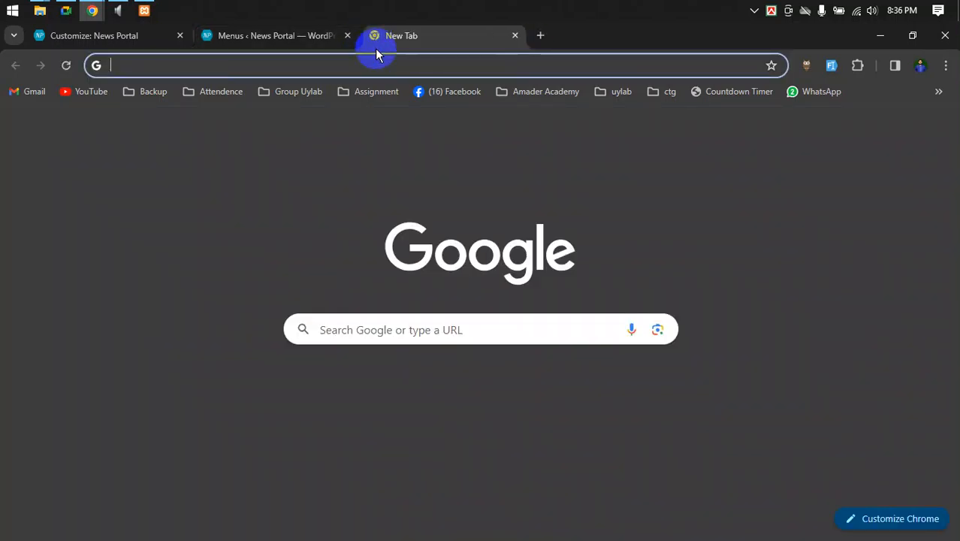
type("pro")
key("Return")
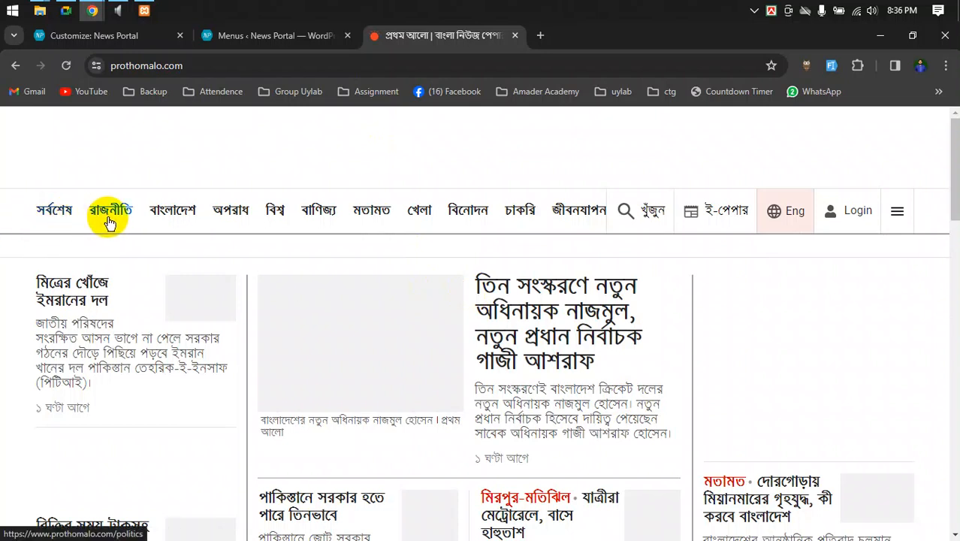
left_click(278, 36)
left_click(238, 394)
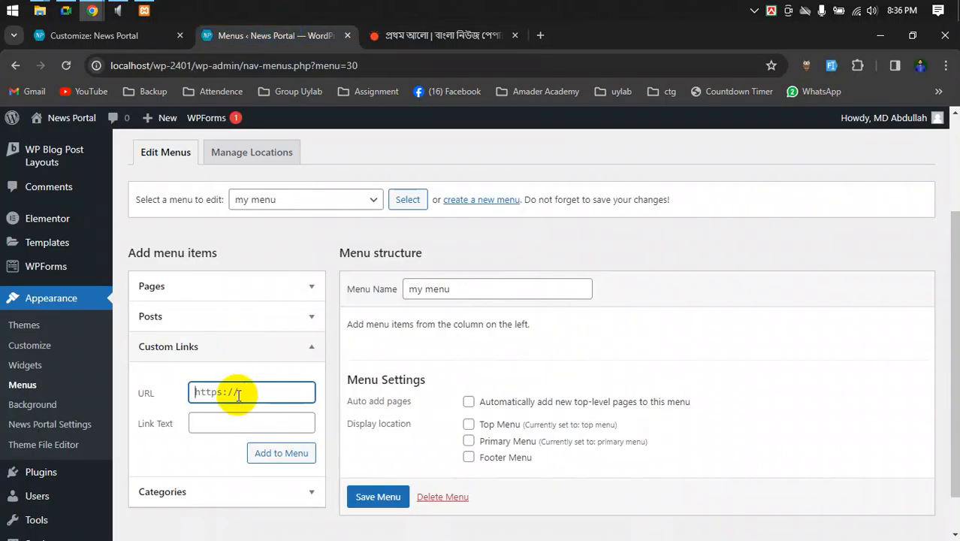
- Add the 'Latest' custom link (URL #) to my menu and ready the next URL
key("Tab")
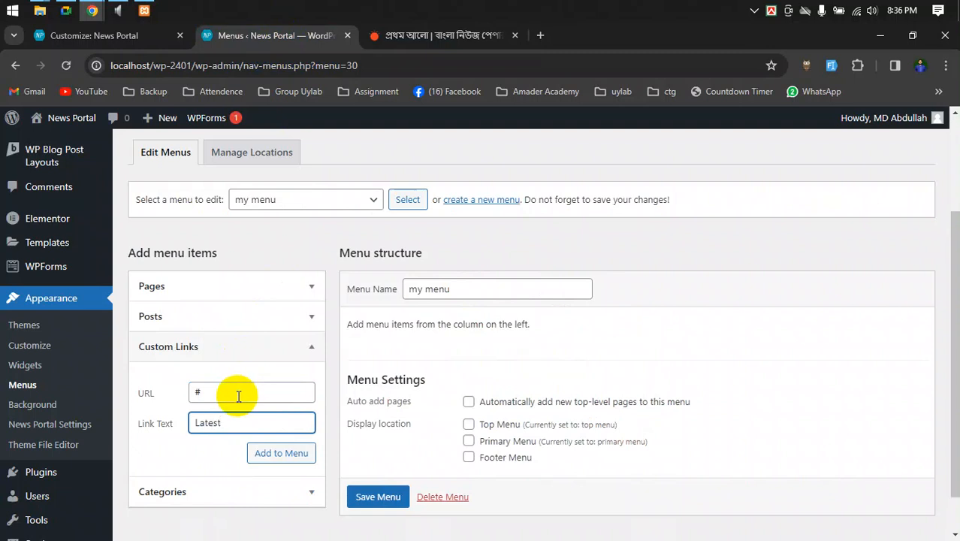
left_click(286, 463)
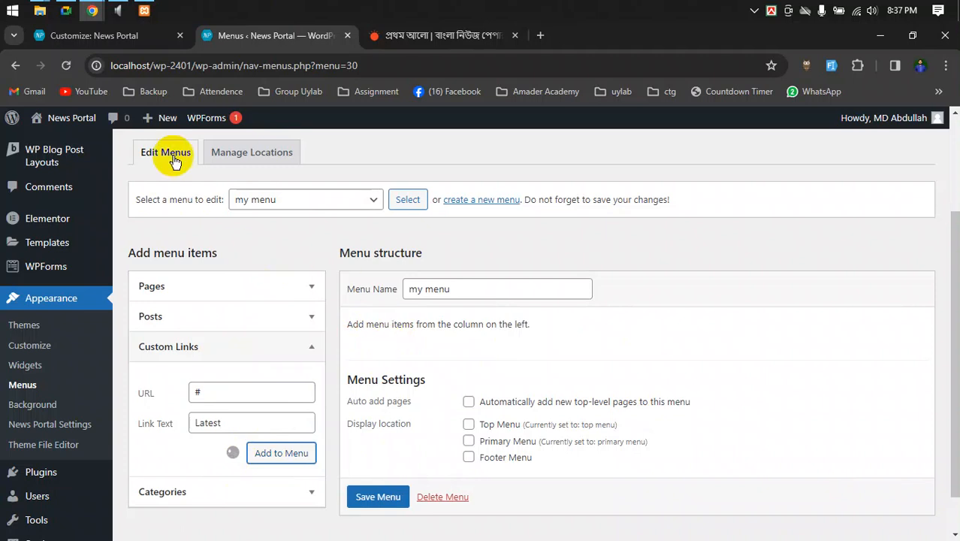
left_click(68, 11)
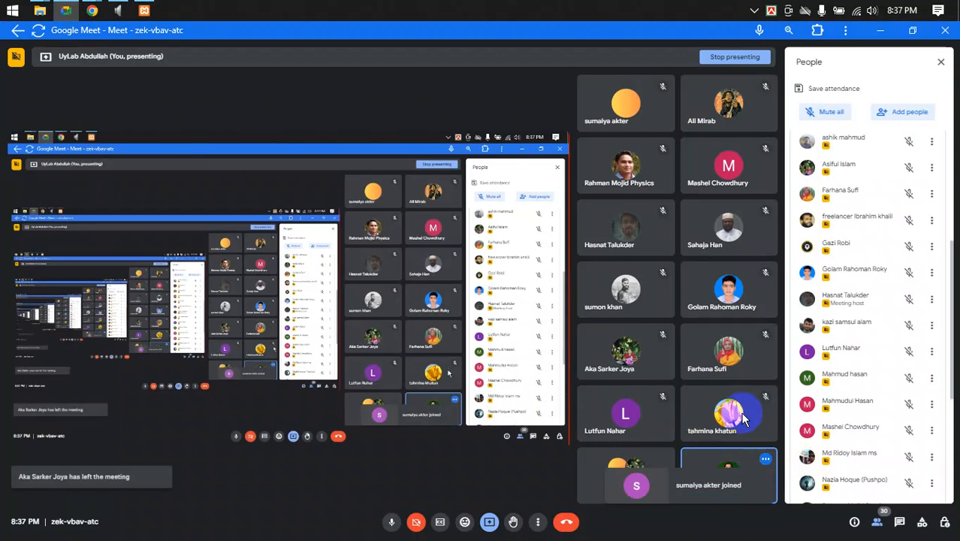
mouse_move(91, 11)
left_click(71, 66)
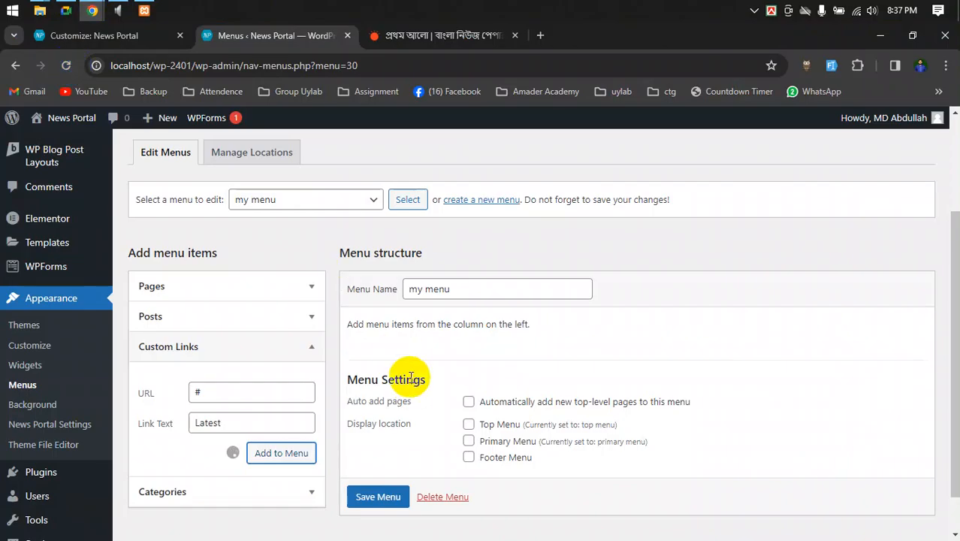
left_click(255, 451)
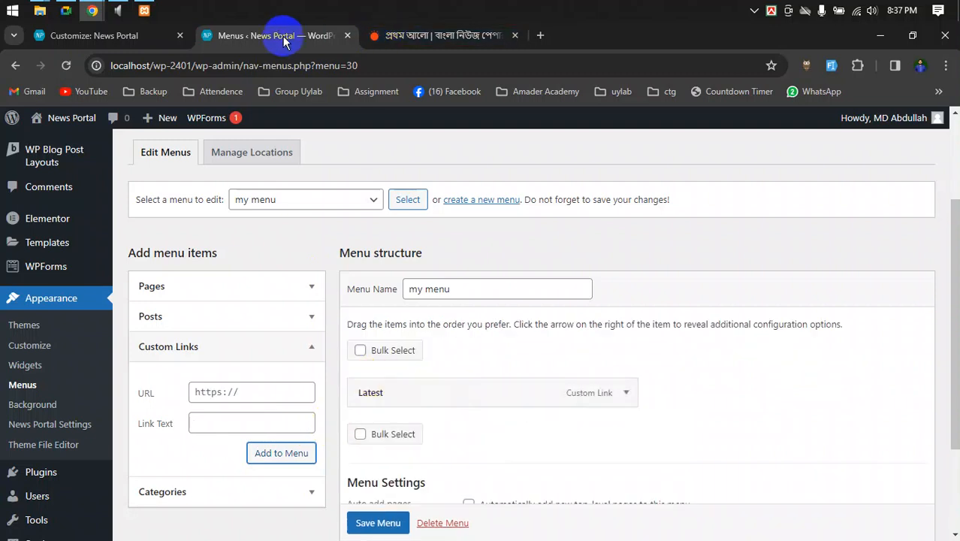
left_click(208, 392)
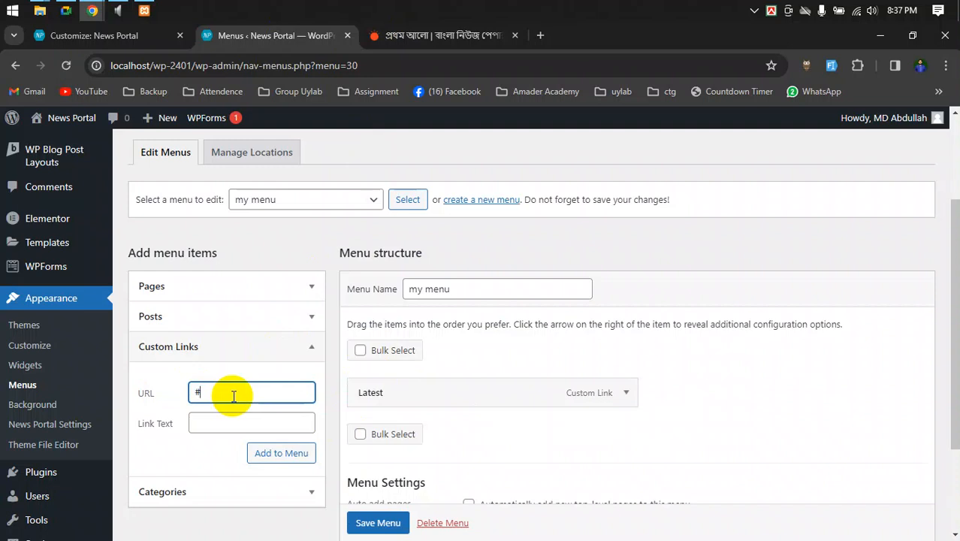
- Check Prothom Alo's sections, then add a 'Politics' custom link with URL #
left_click(398, 33)
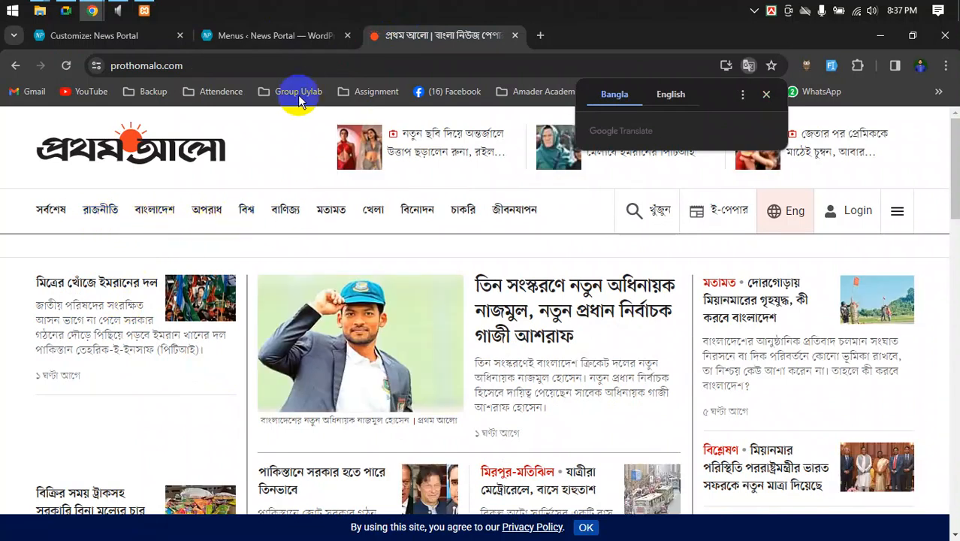
left_click(255, 35)
left_click(216, 423)
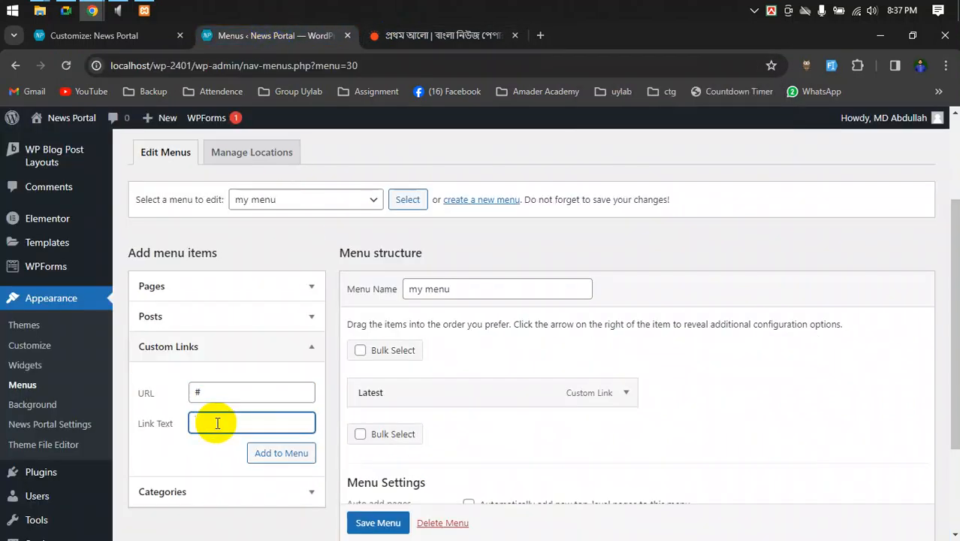
left_click(199, 492)
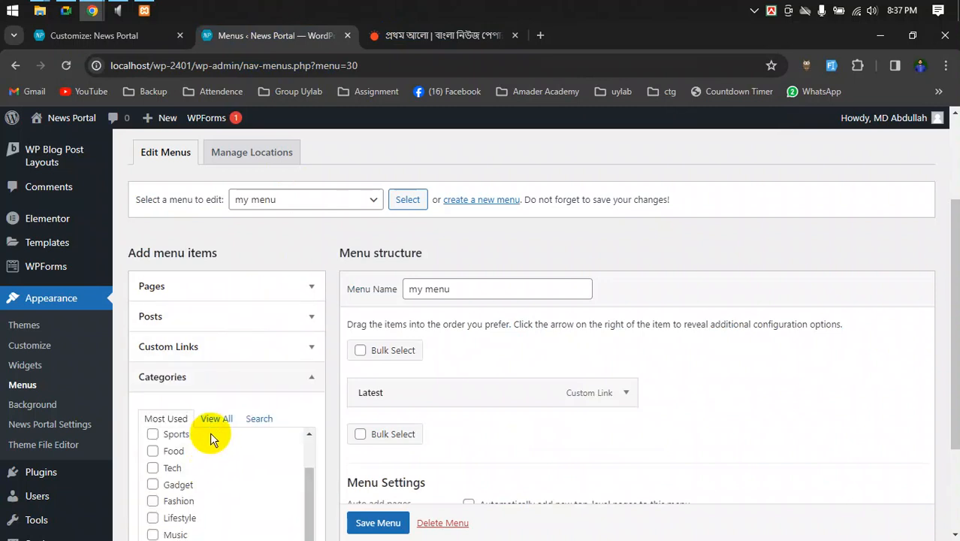
scroll(214, 436, "down", 2)
scroll(221, 376, "up", 5)
left_click(180, 350)
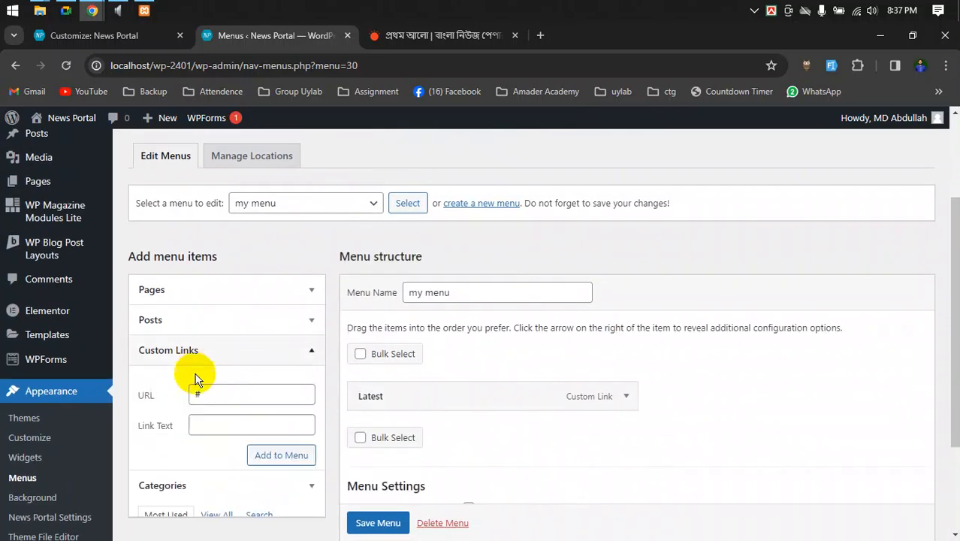
left_click(232, 428)
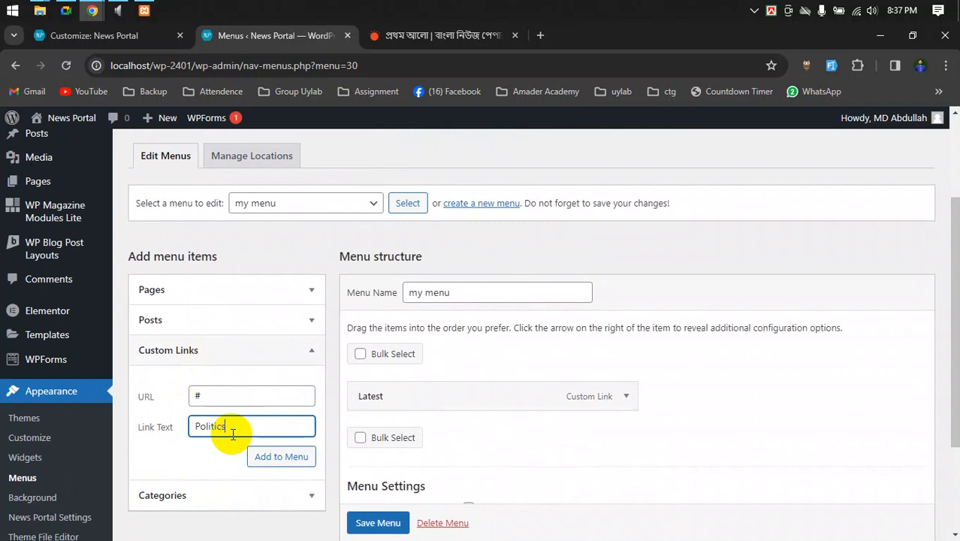
left_click(303, 458)
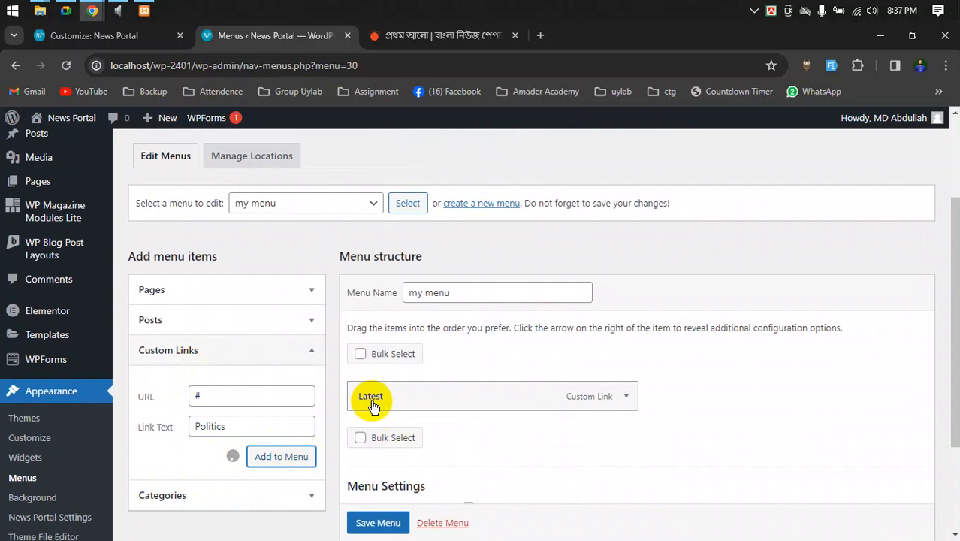
- Add a 'Bangladesh' custom link with URL # to my menu
left_click(242, 394)
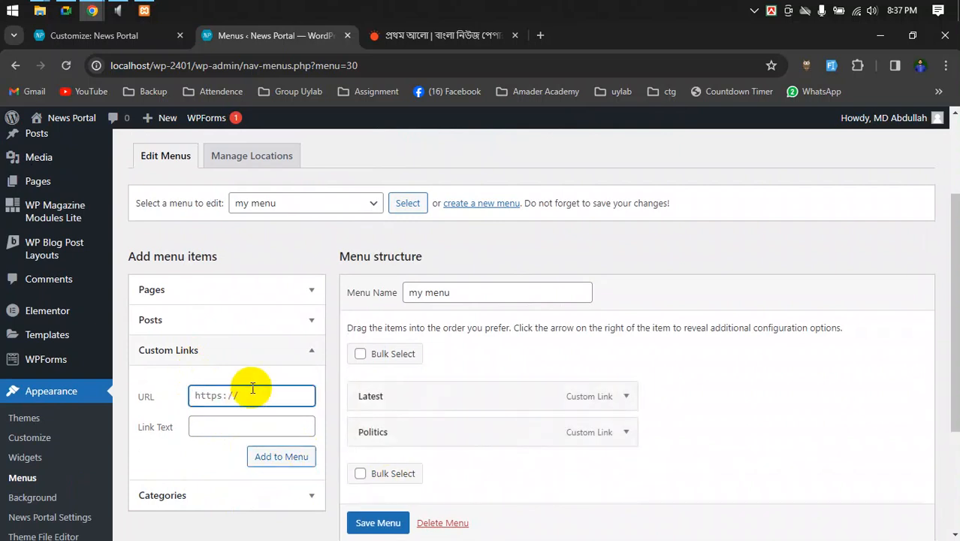
type("#@")
key("BackSpace")
left_click(231, 424)
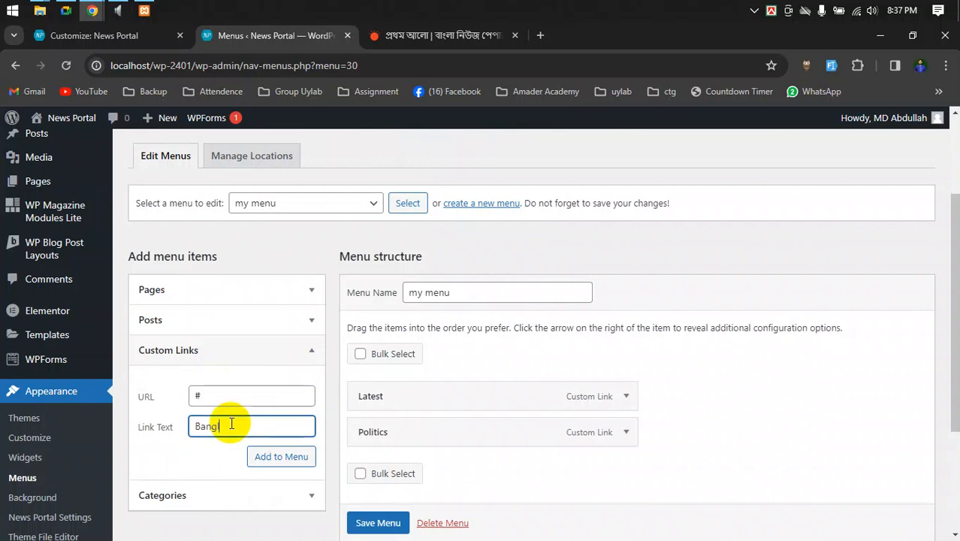
left_click(262, 457)
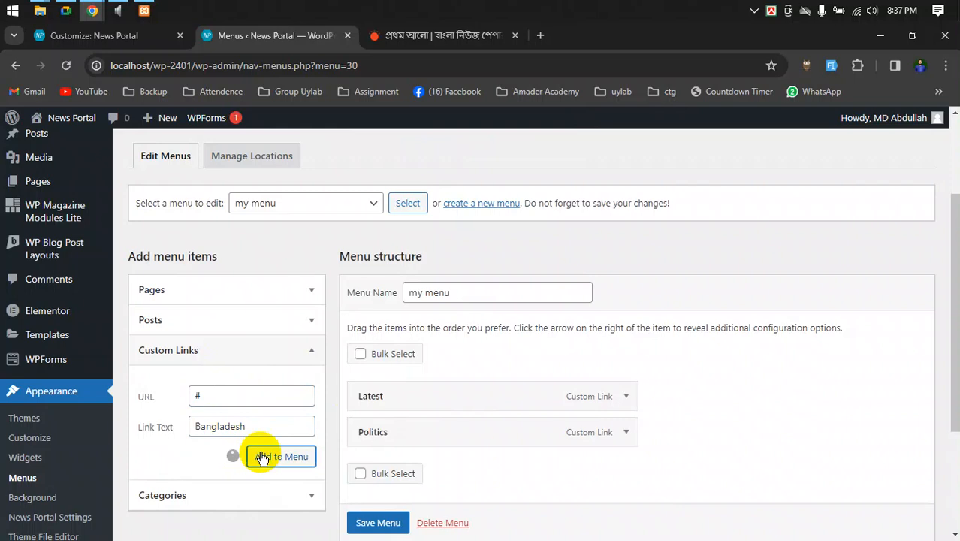
- Add 'Crime', 'International' and 'Bussiness' custom links, each with URL #
left_click(405, 33)
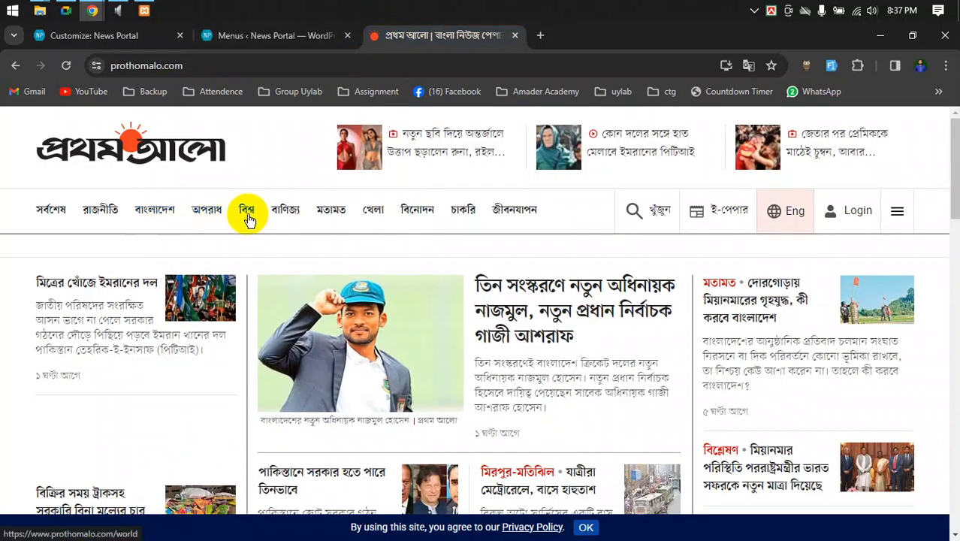
left_click(299, 36)
left_click(251, 398)
key("Tab")
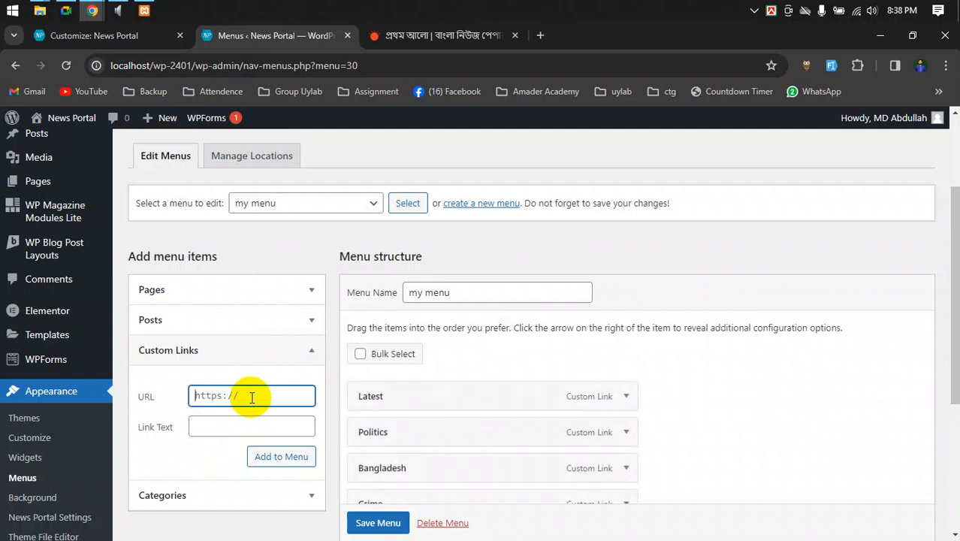
key("Tab")
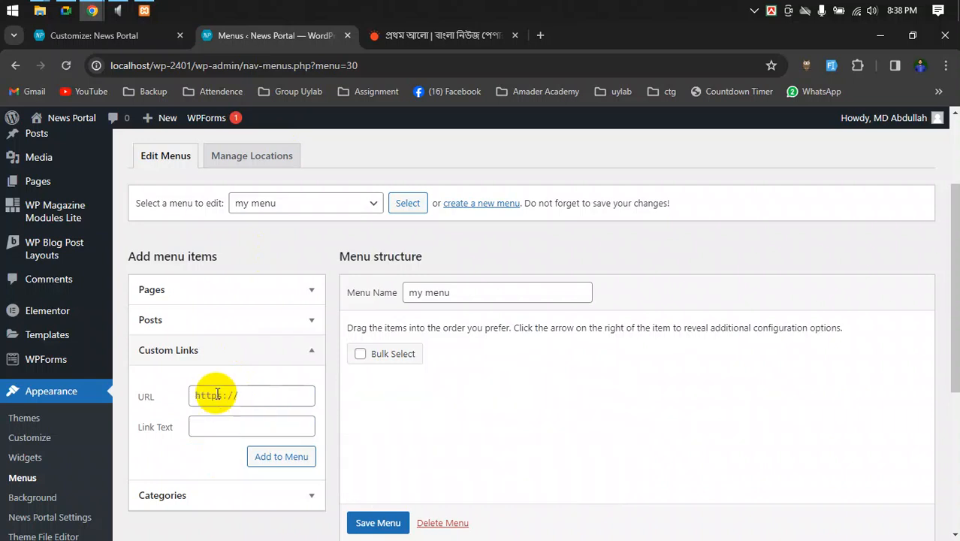
key("BackSpace")
key("Tab")
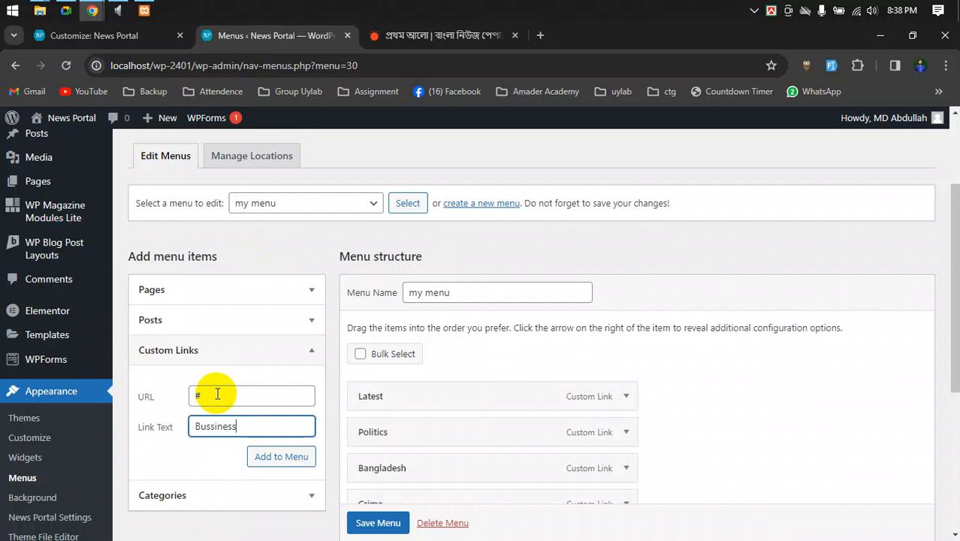
scroll(671, 385, "down", 2)
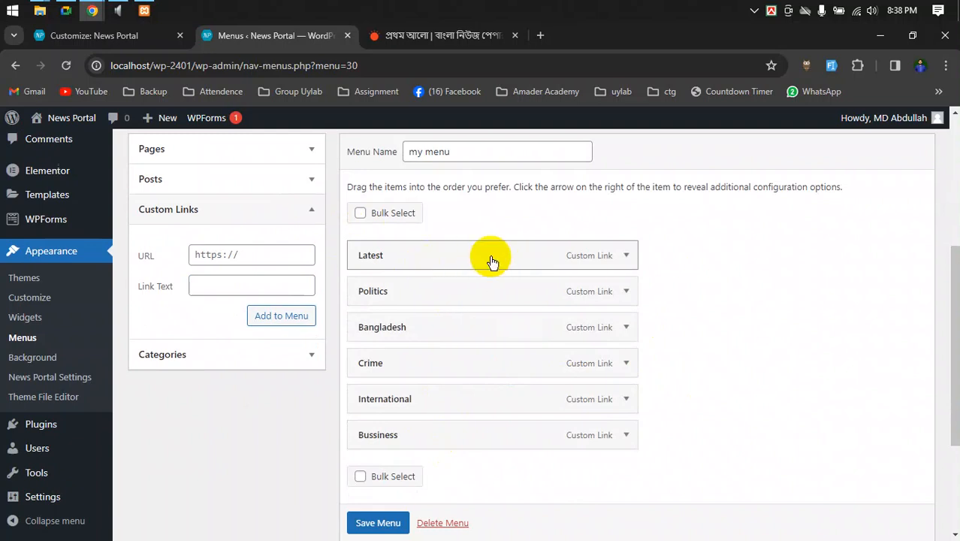
- Change the Bussiness item's Navigation Label to 'Business' using the spelling suggestion
left_click(627, 254)
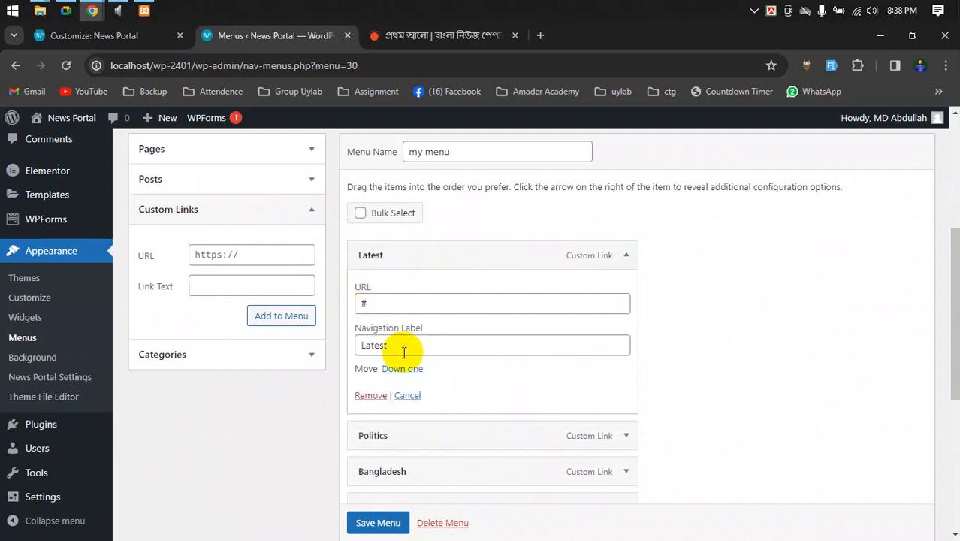
left_click(623, 258)
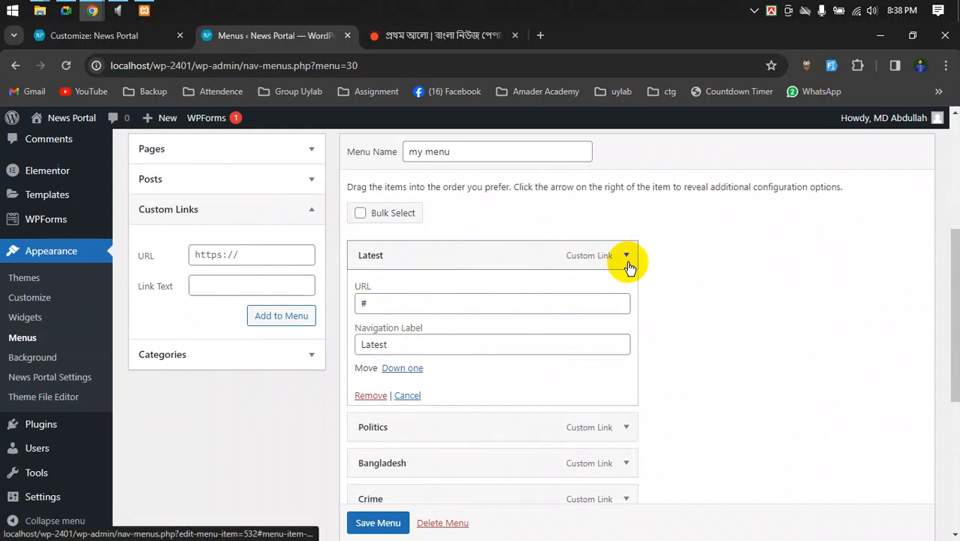
left_click(626, 432)
scroll(398, 447, "down", 3)
left_click(375, 313)
left_click(387, 314)
right_click(384, 314)
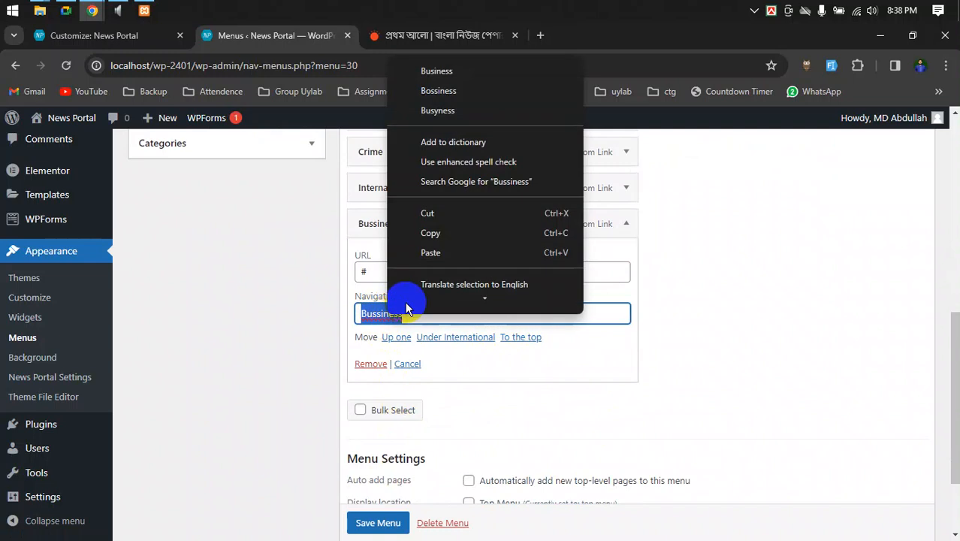
left_click(441, 75)
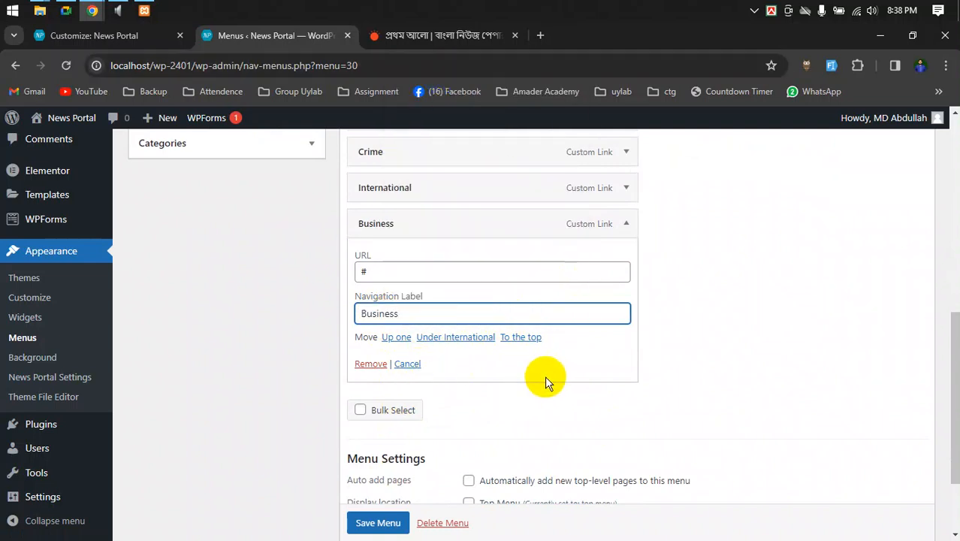
left_click(721, 342)
- Collapse the Business item and save my menu
scroll(652, 315, "up", 2)
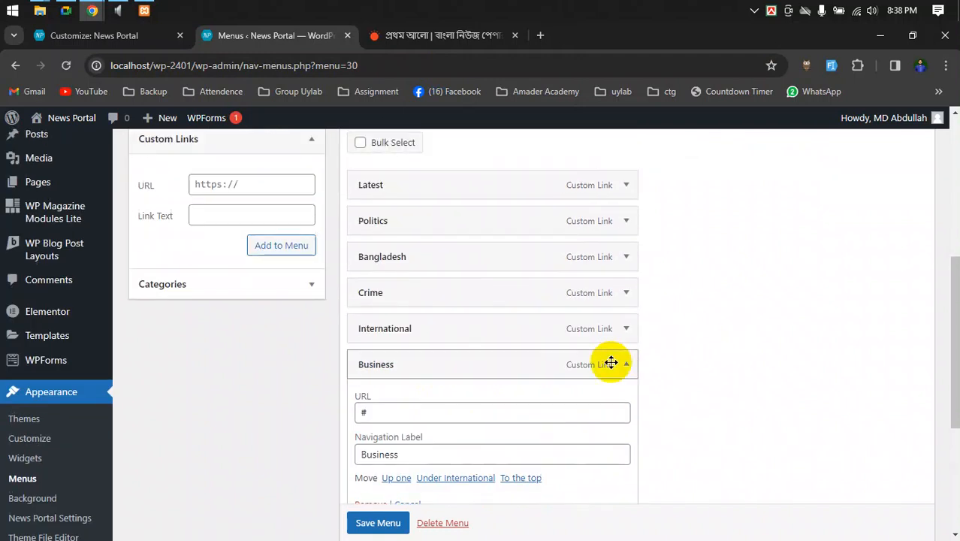
left_click(628, 364)
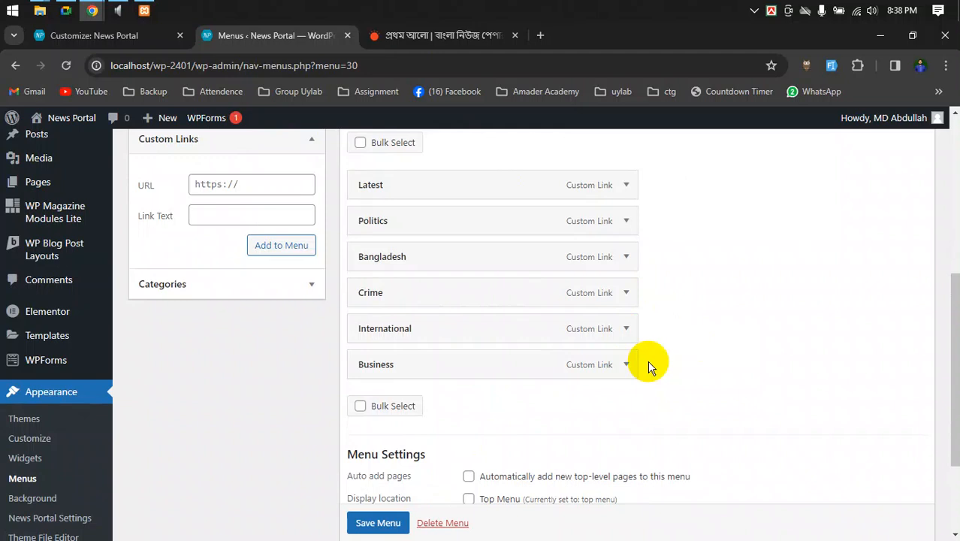
left_click(396, 525)
scroll(398, 529, "down", 1)
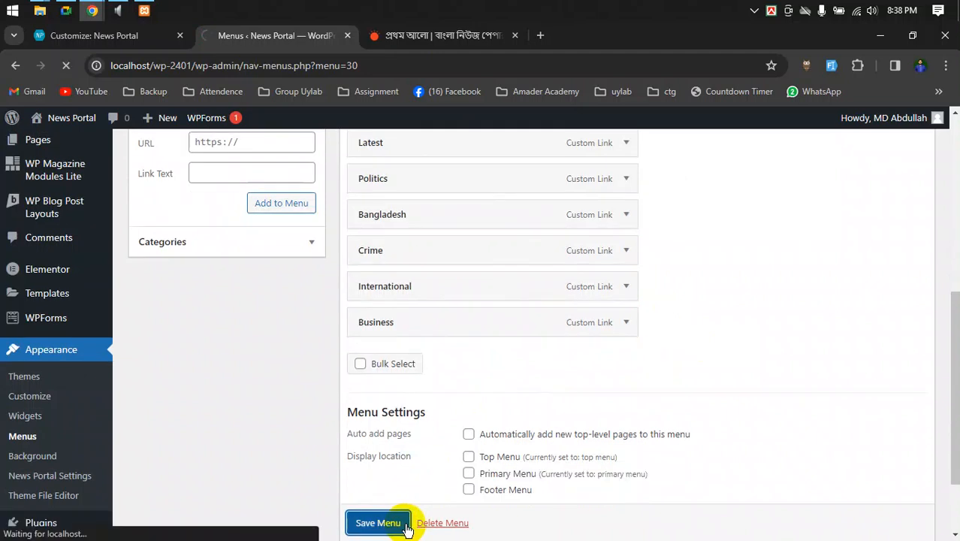
- In the Customizer, review the Top Menu location choices, keeping 'top menu'
left_click(111, 35)
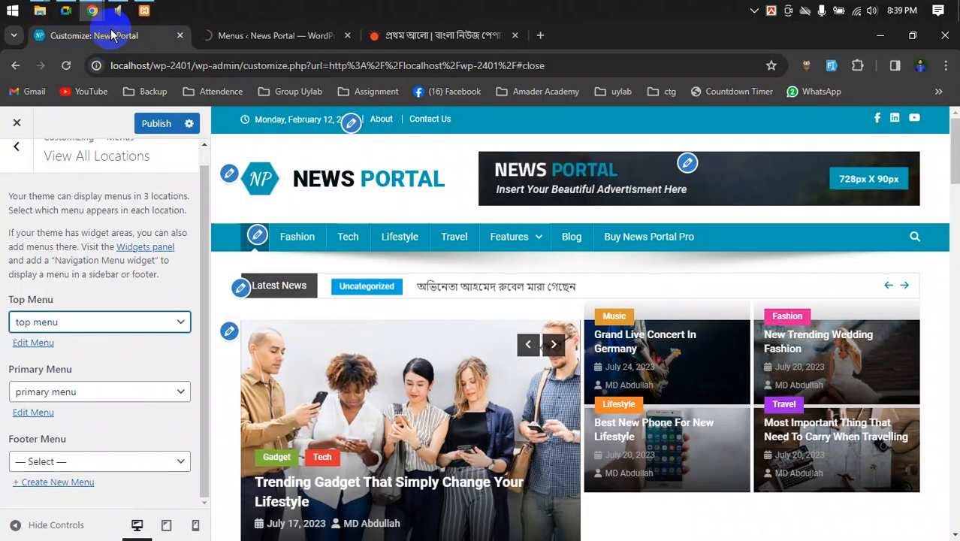
left_click(94, 325)
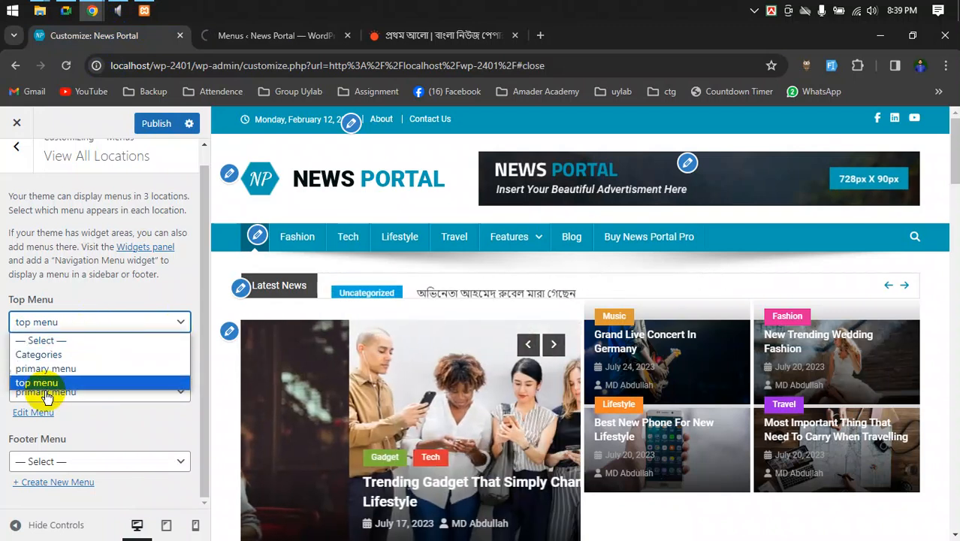
left_click(75, 319)
left_click(43, 323)
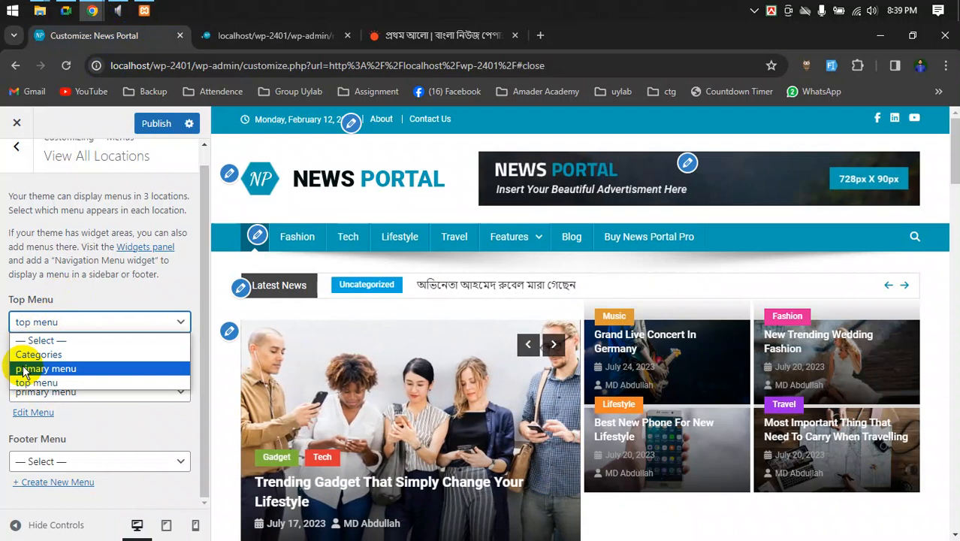
left_click(69, 272)
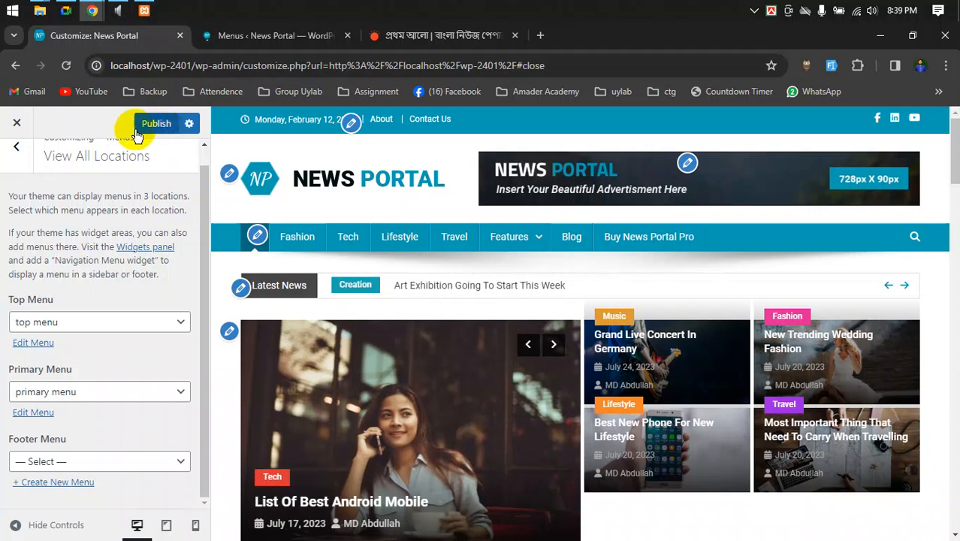
- Publish the Customizer changes and reload the Customizer
left_click(244, 34)
left_click(129, 34)
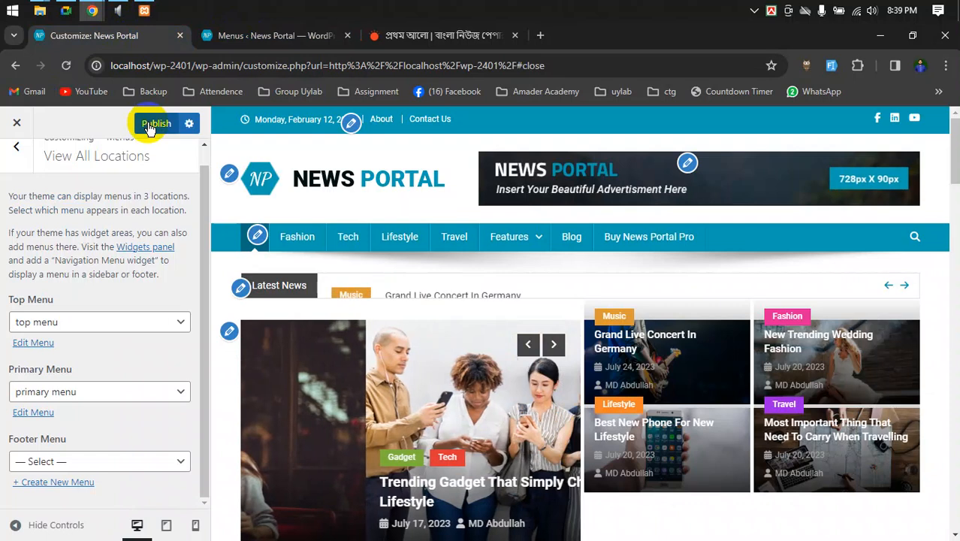
left_click(150, 126)
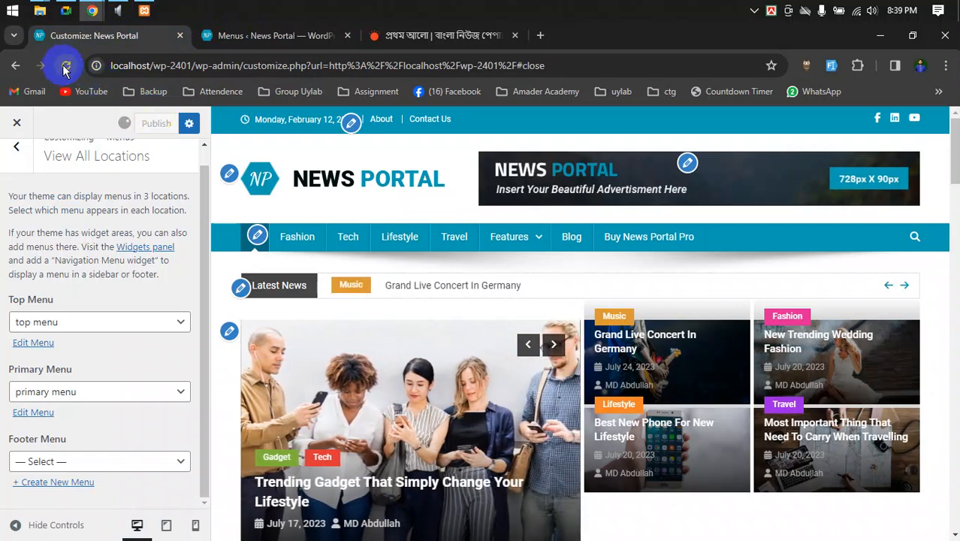
left_click(65, 67)
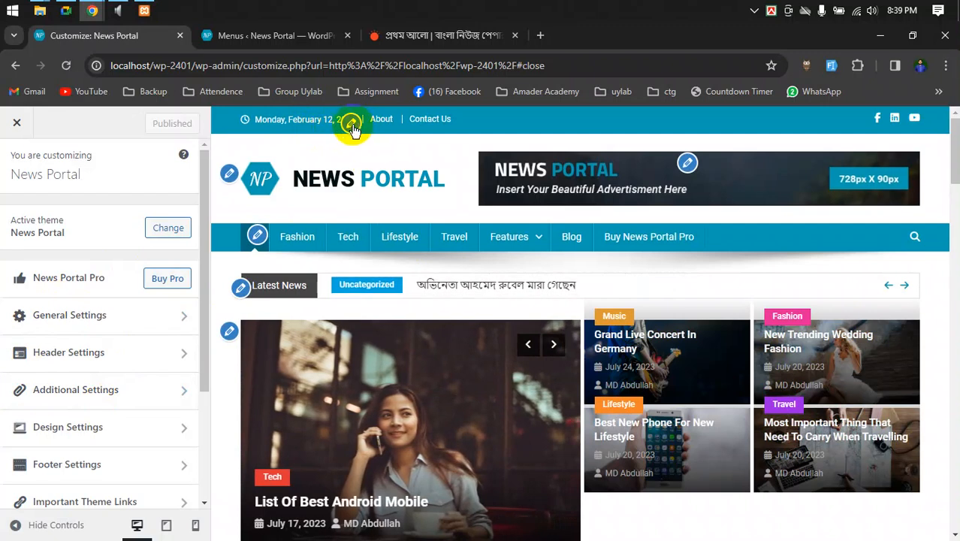
- Assign my menu to both the Top Menu and Primary Menu locations
left_click(352, 128)
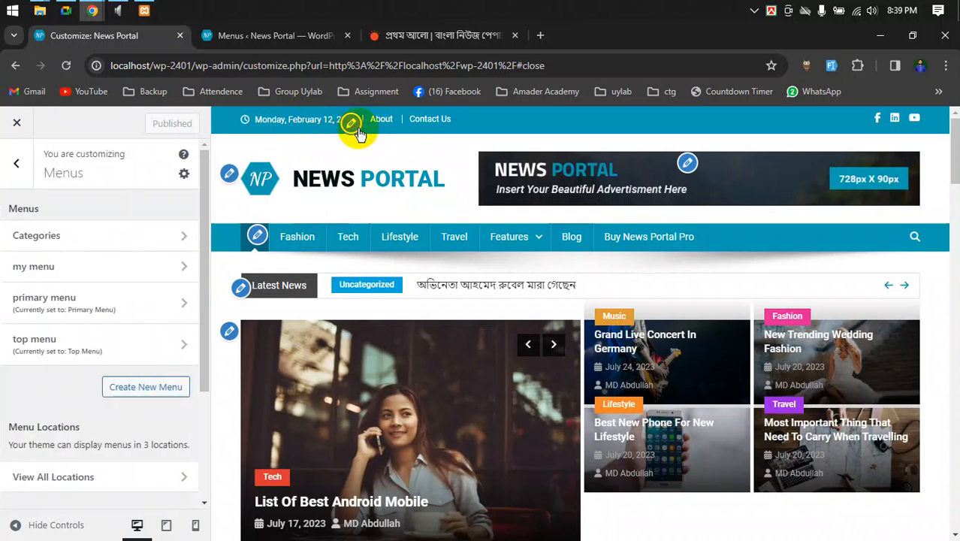
scroll(107, 314, "down", 1)
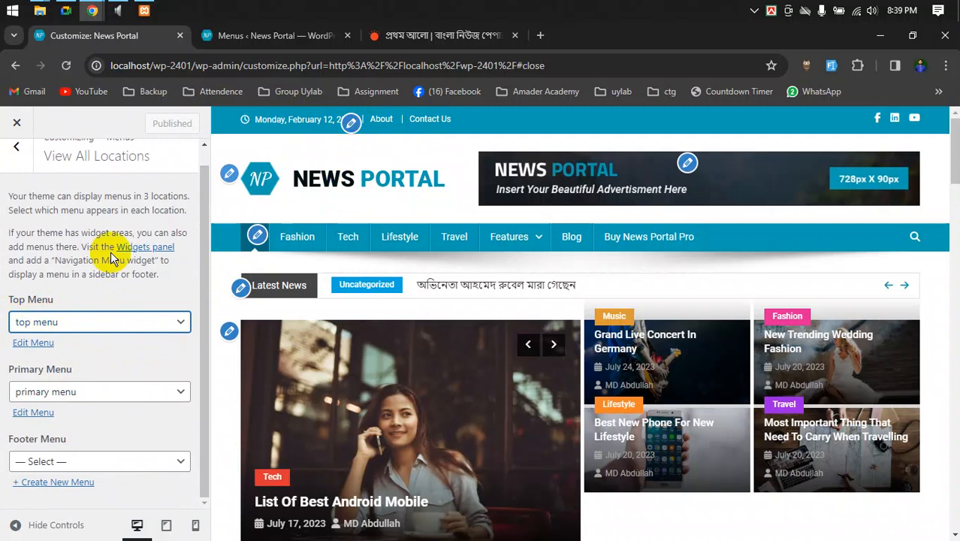
left_click(83, 324)
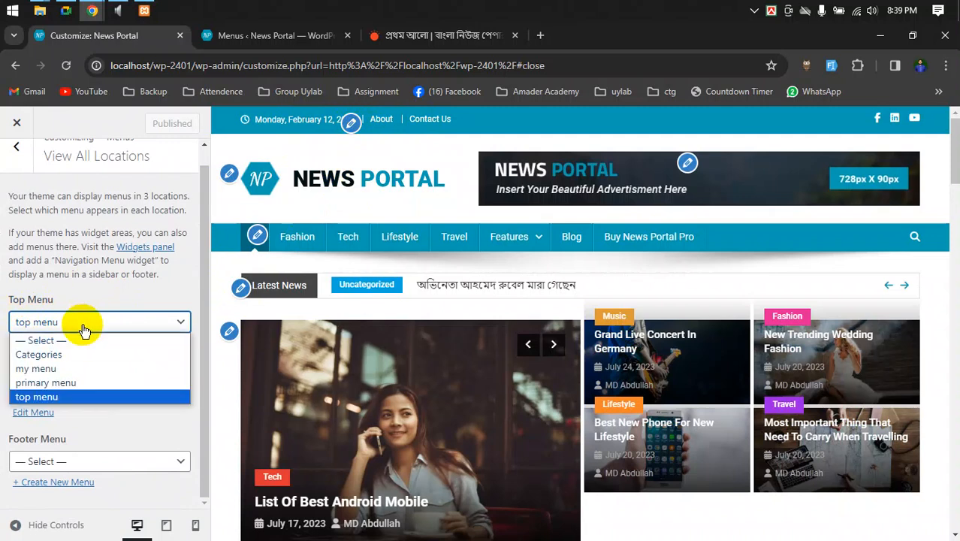
left_click(48, 371)
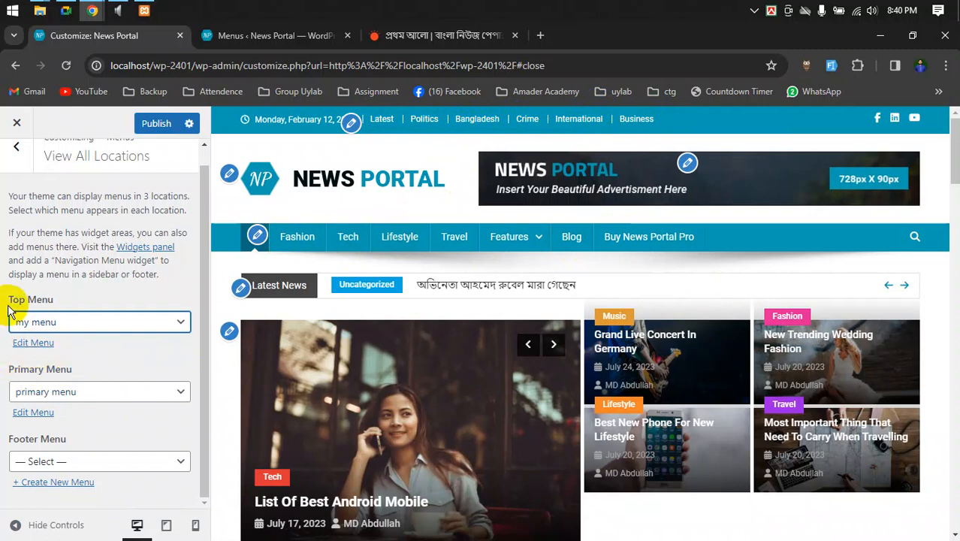
left_click(75, 391)
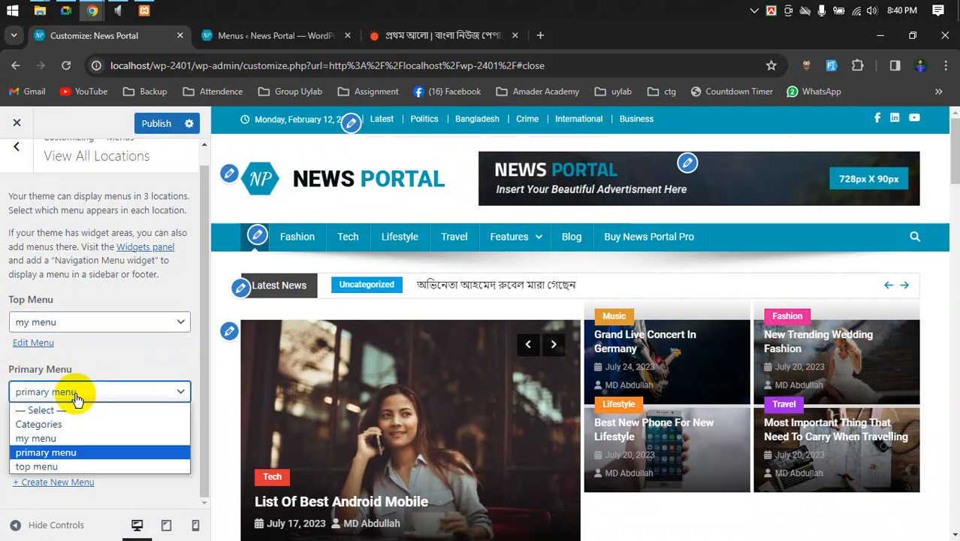
left_click(45, 437)
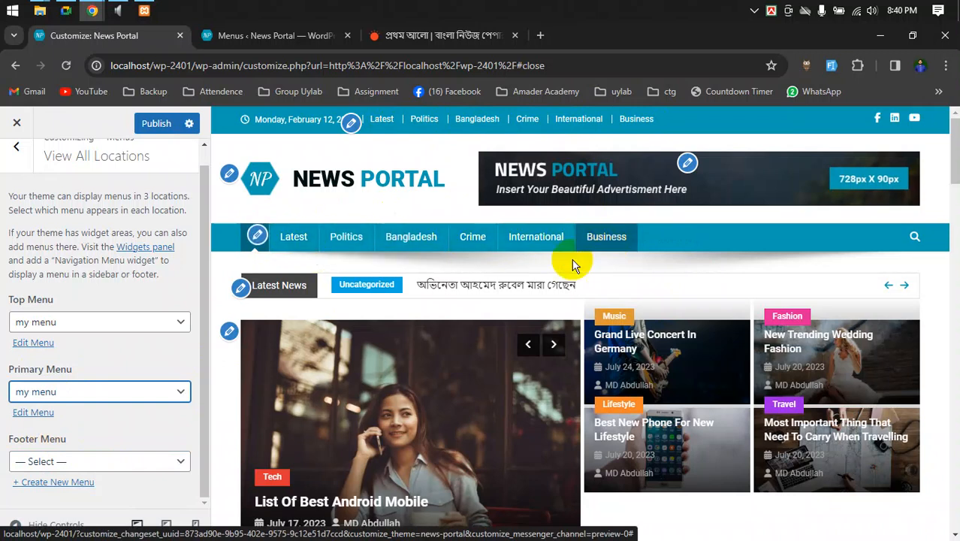
- Put 'top menu' back in the Top Menu location and publish
left_click_drag(951, 162, 945, 522)
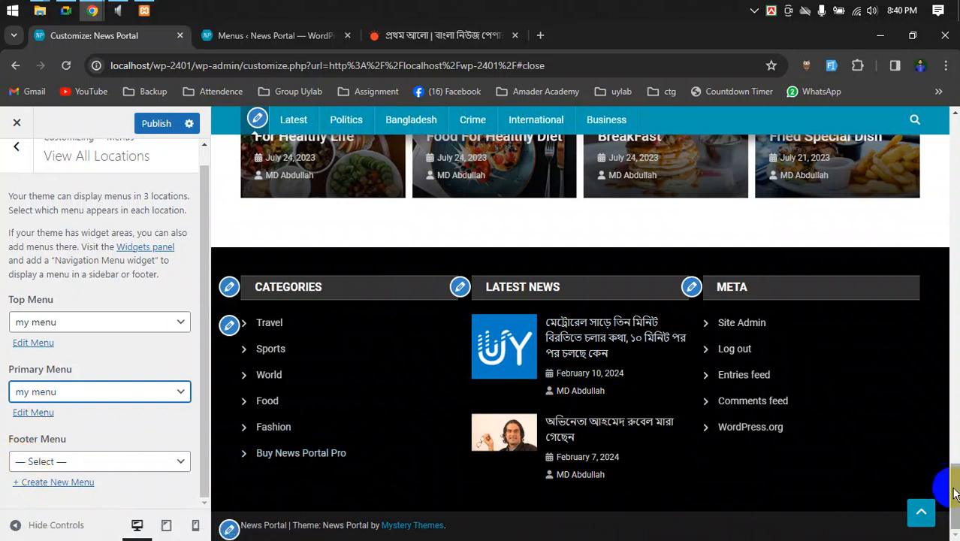
left_click_drag(954, 499, 948, 133)
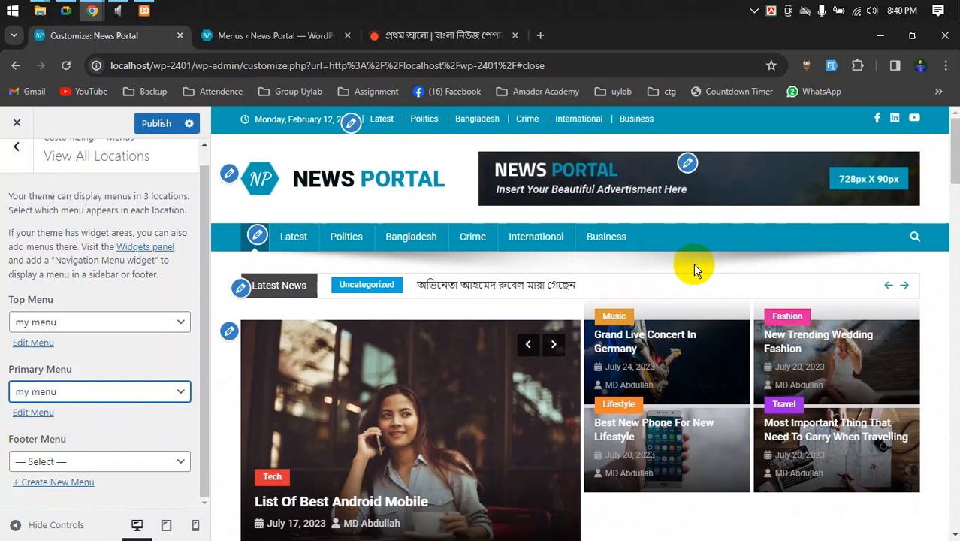
left_click(96, 323)
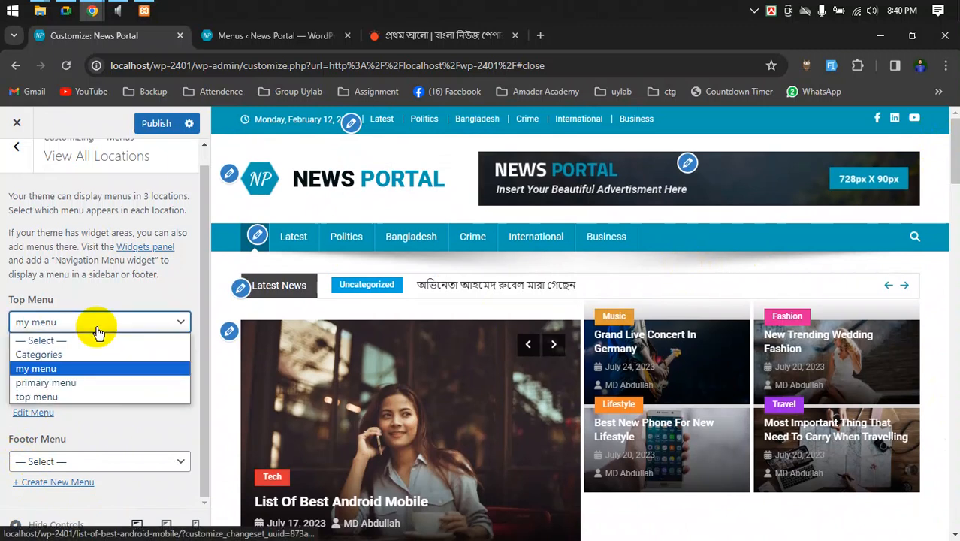
left_click(36, 396)
left_click(154, 122)
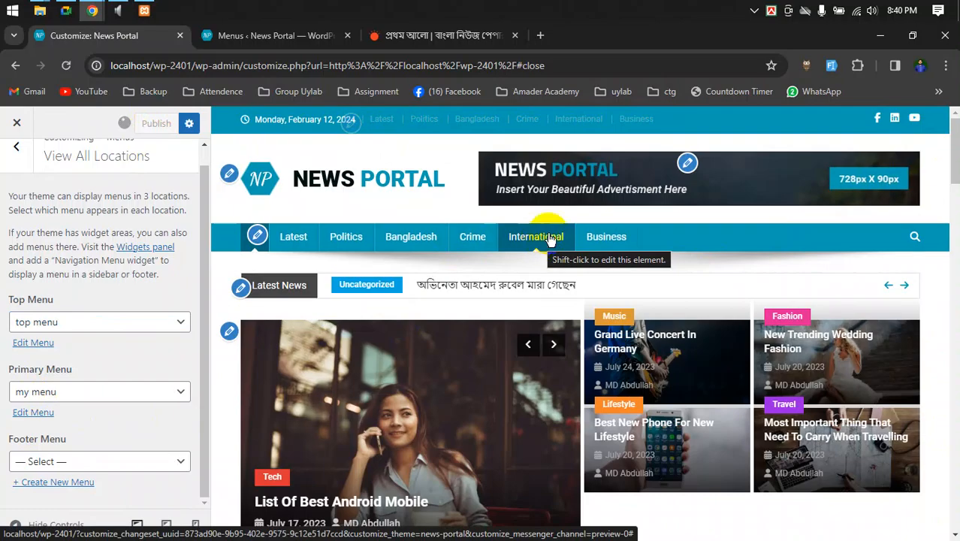
- Glance at the Google Meet call, then go to the Menus admin page
left_click(66, 10)
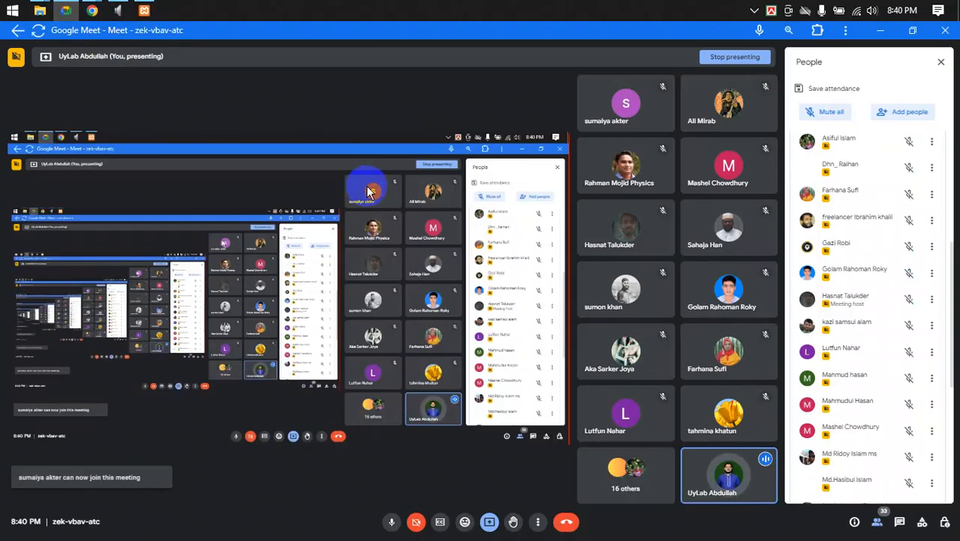
left_click(91, 11)
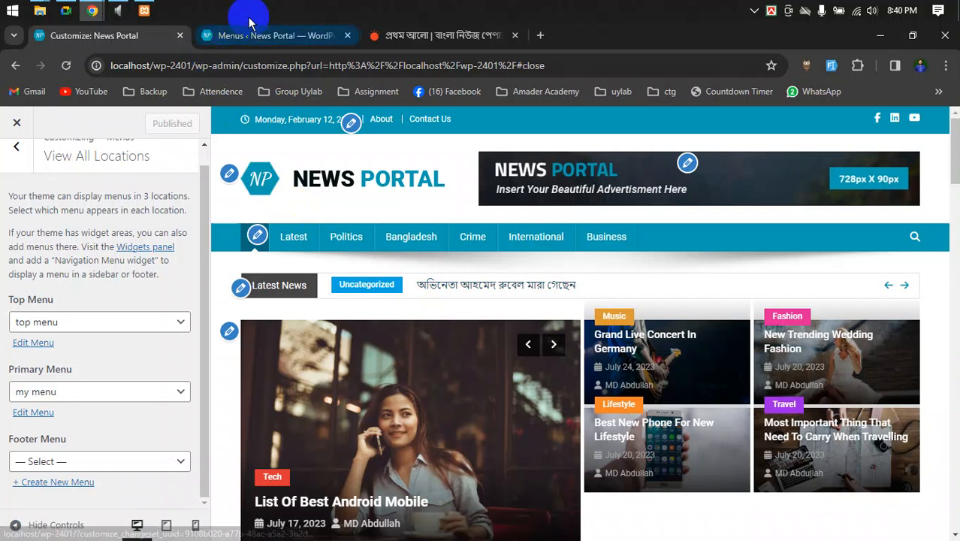
left_click(233, 35)
scroll(443, 297, "down", 3)
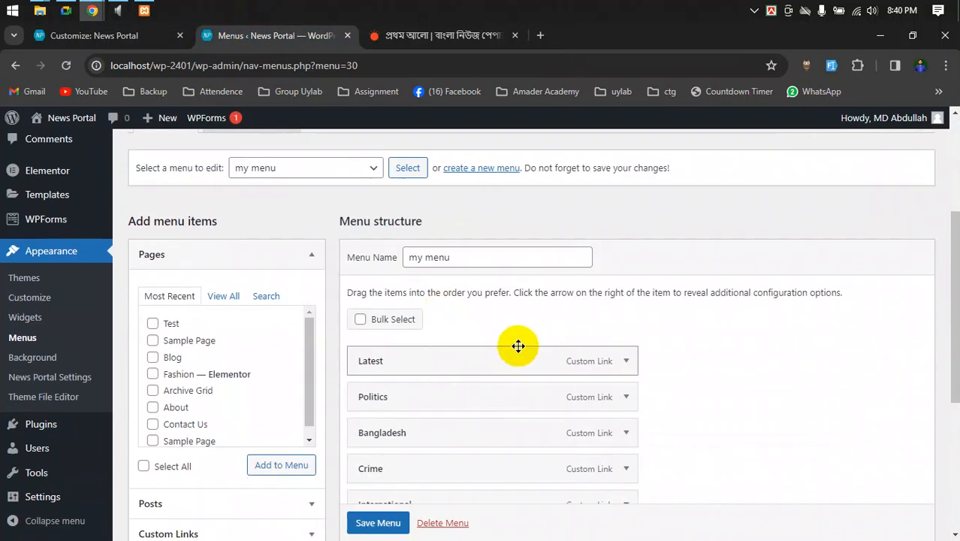
- Scroll through my menu's Latest-to-Business items, then switch to the Google Meet call
scroll(511, 342, "down", 2)
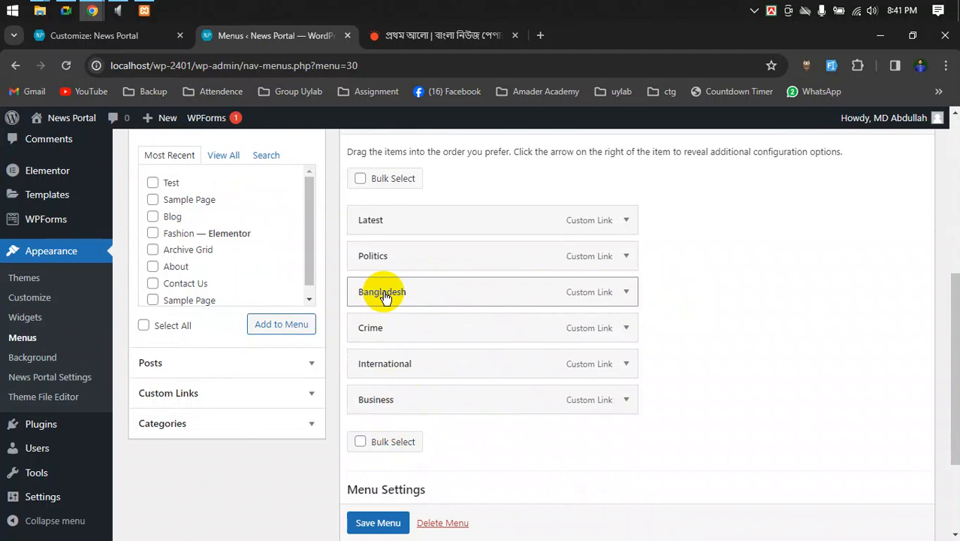
left_click(66, 11)
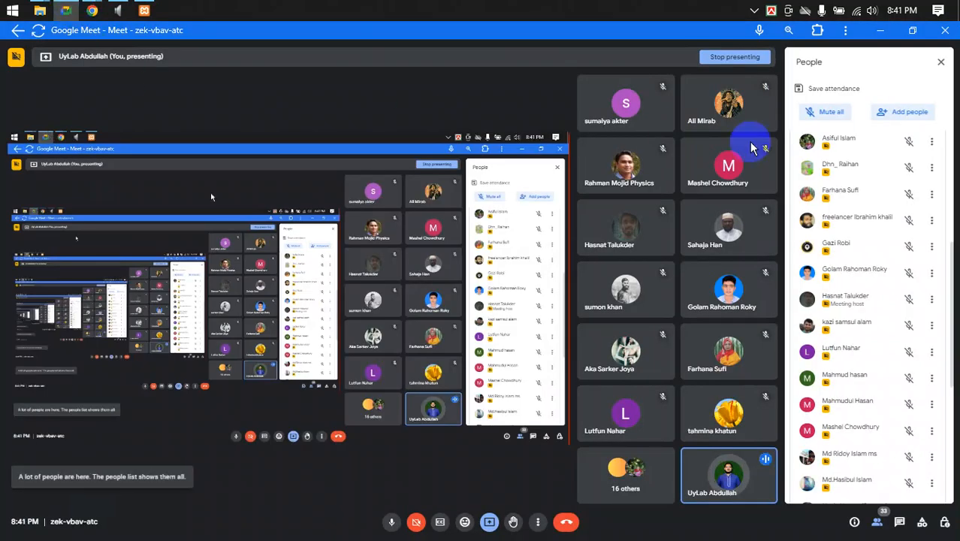
- Raise the microphone recording level from 88 to 100, then return to WordPress Menus
left_click(118, 11)
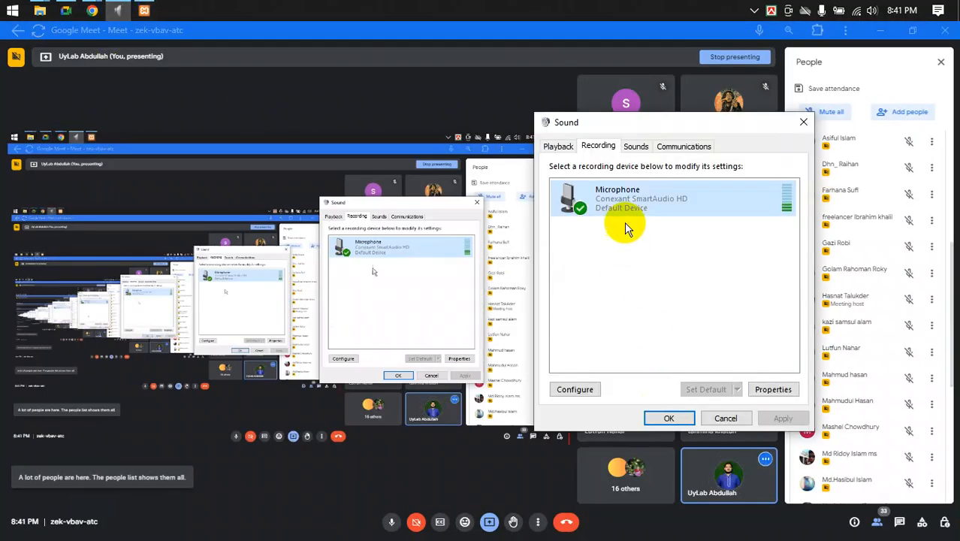
double_click(622, 190)
left_click(640, 199)
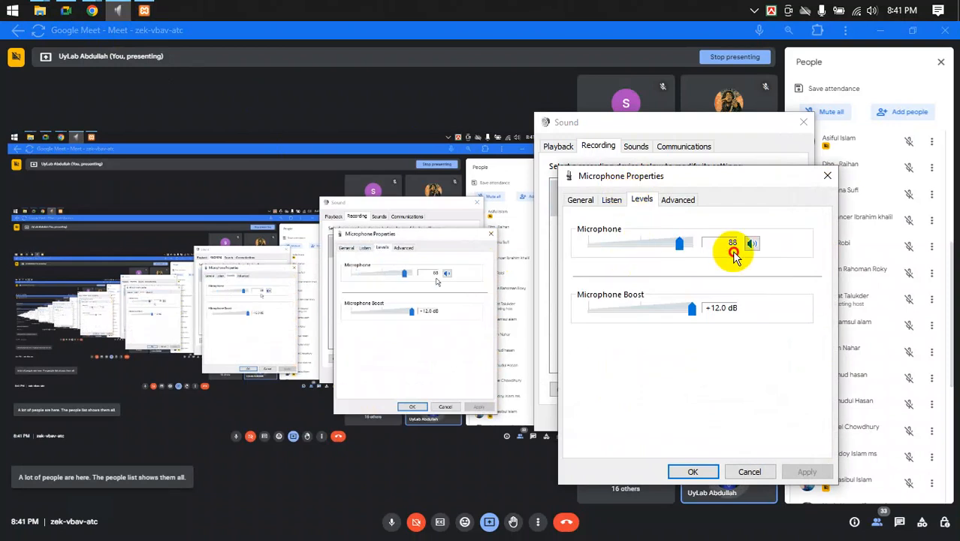
left_click_drag(678, 243, 707, 268)
left_click(692, 472)
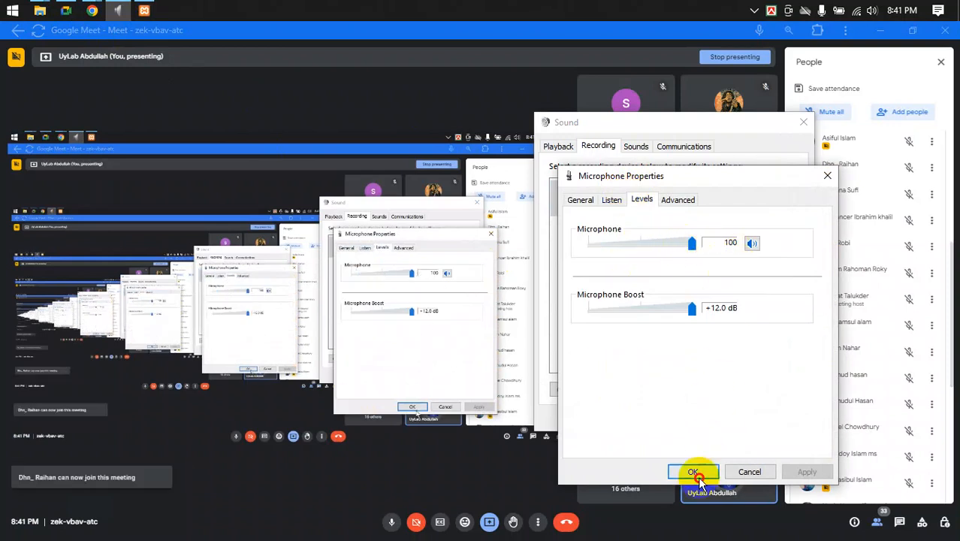
mouse_move(92, 10)
left_click(60, 65)
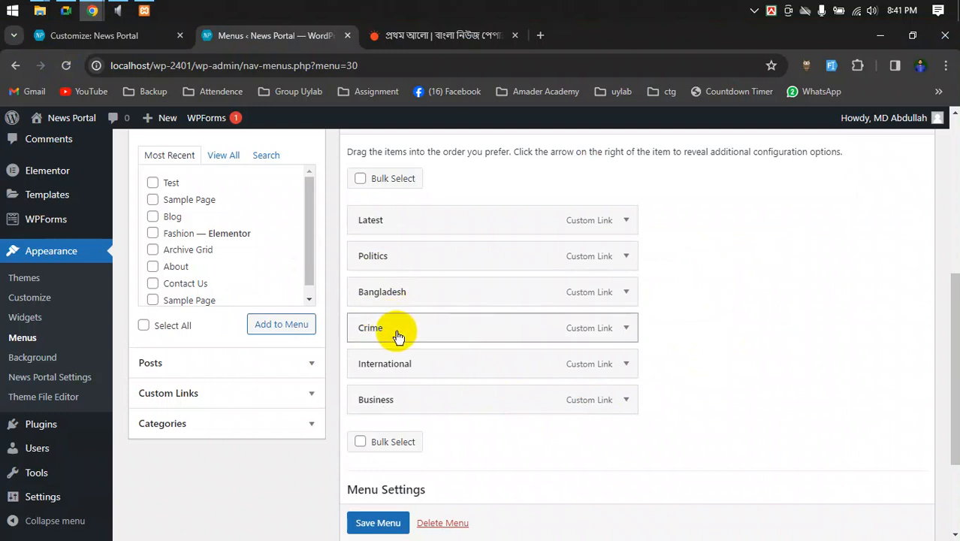
- Nest Crime and Business under Bangladesh in my menu and open the Custom Links URL field
left_click_drag(396, 333, 425, 335)
left_click_drag(412, 399, 447, 365)
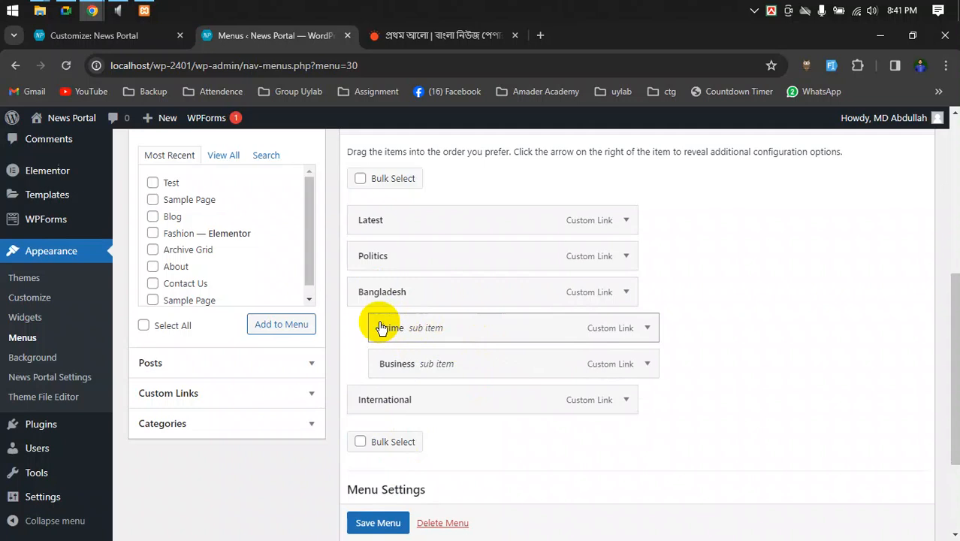
scroll(186, 369, "up", 2)
scroll(189, 390, "down", 2)
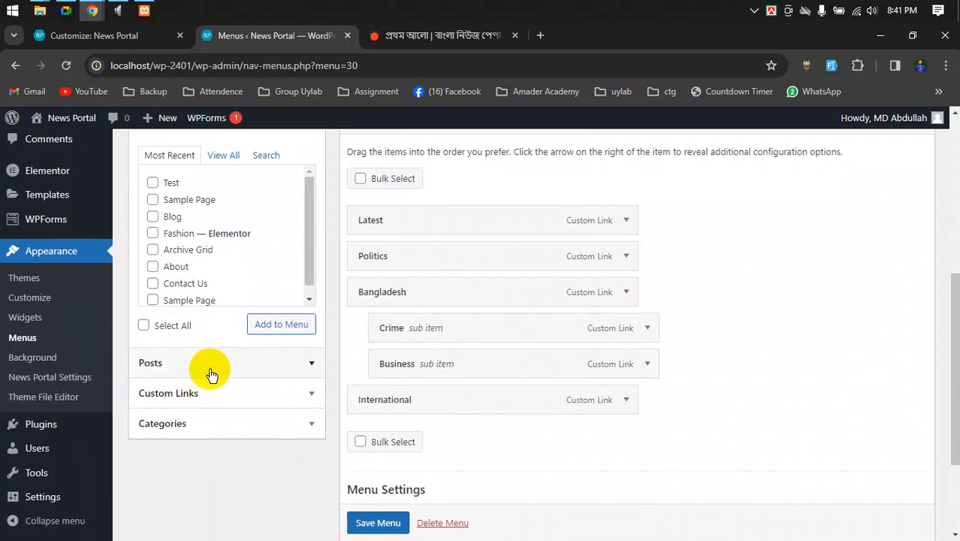
left_click(197, 392)
left_click(208, 220)
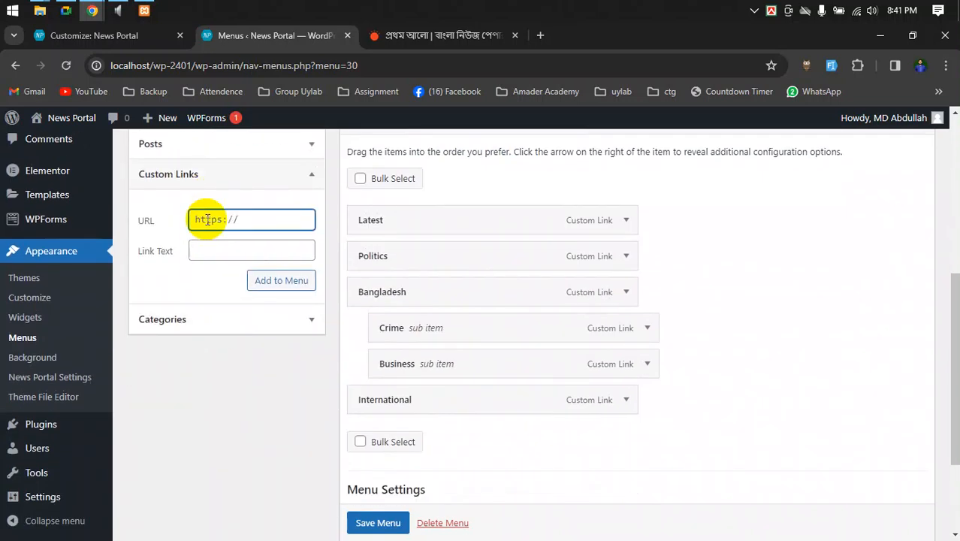
- Add a Murder custom link with URL # to the end of my menu, then open a new browser tab
key("Tab")
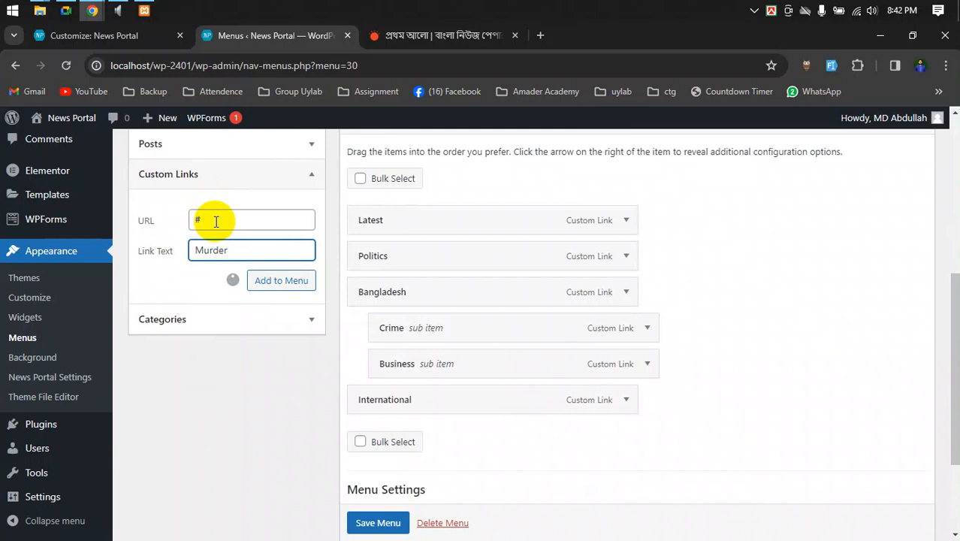
left_click(215, 221)
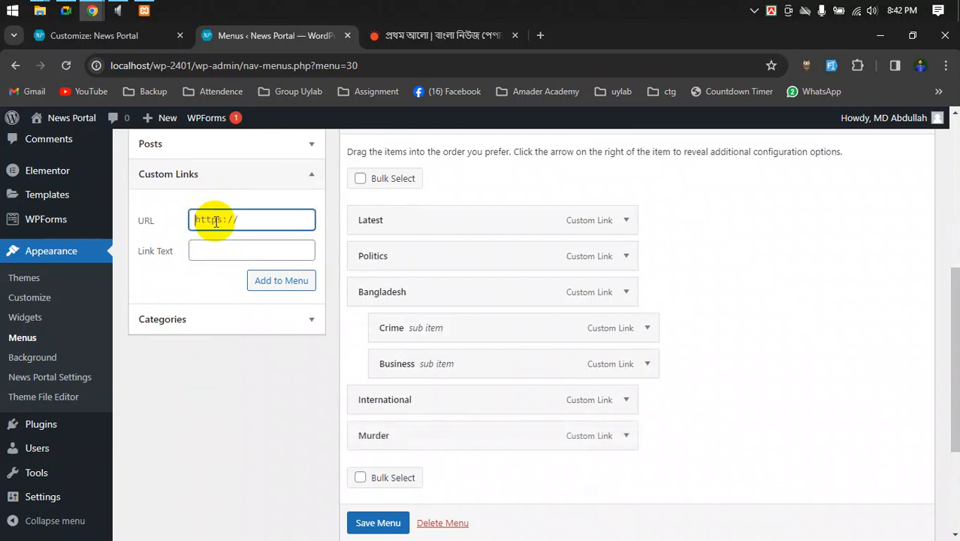
key("Tab")
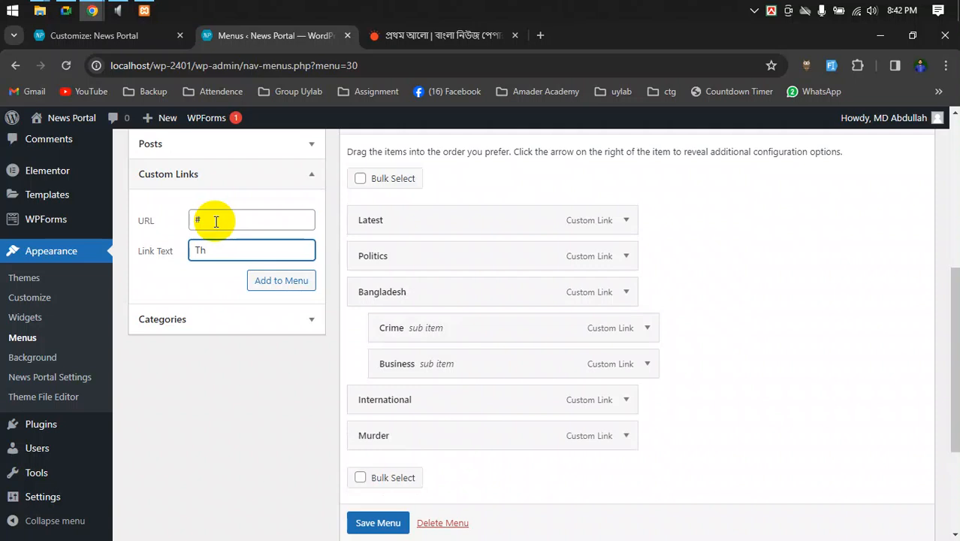
type("Th")
left_click(540, 35)
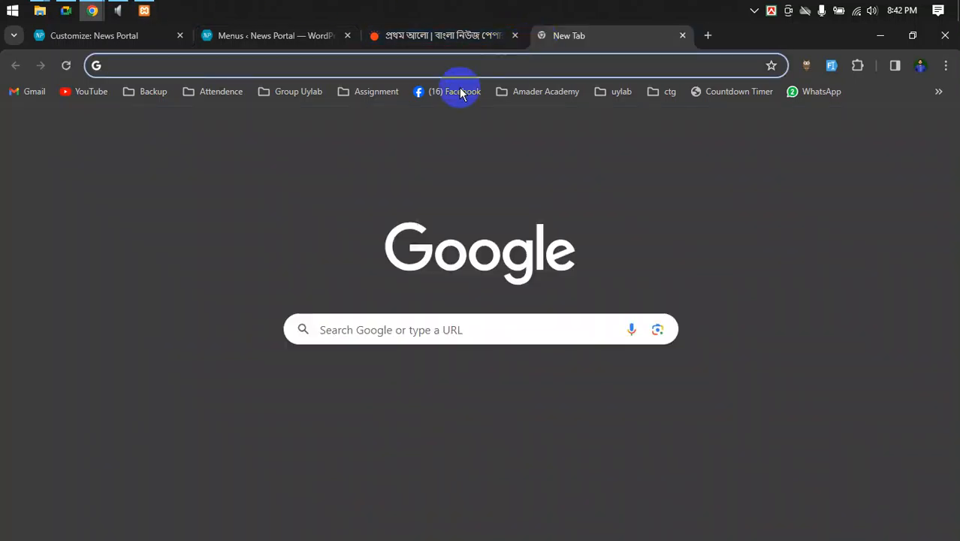
left_click(426, 65)
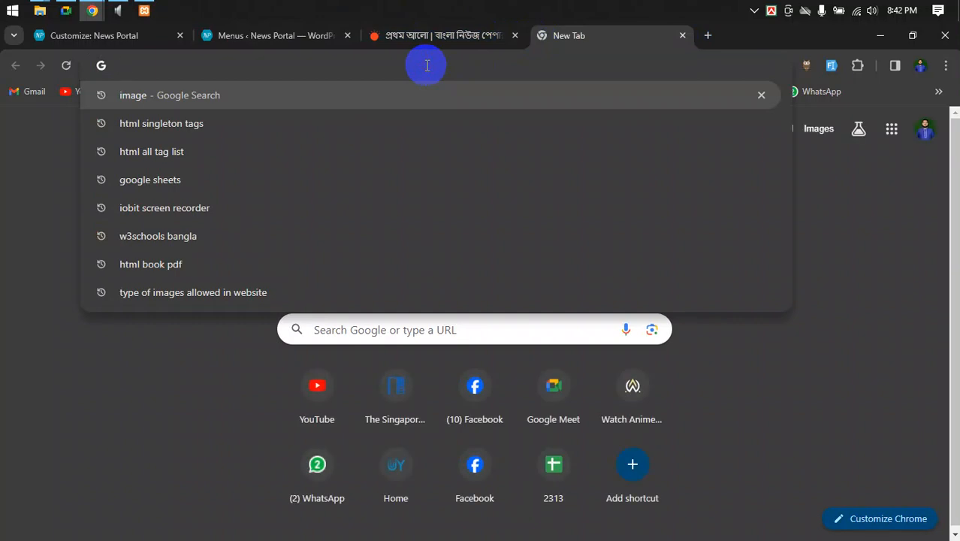
- Load Google Translate and start entering the Bengali phrase churi kora
type("trans")
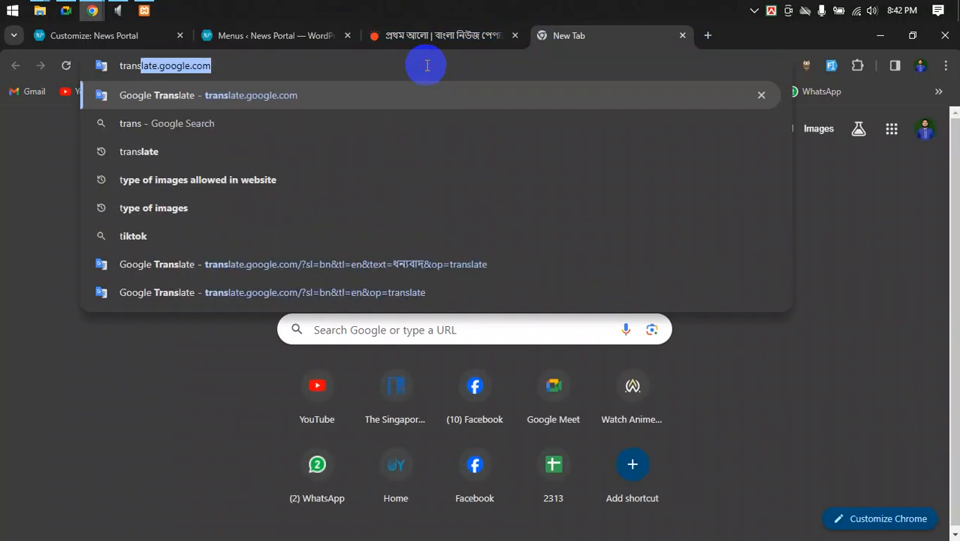
key("Return")
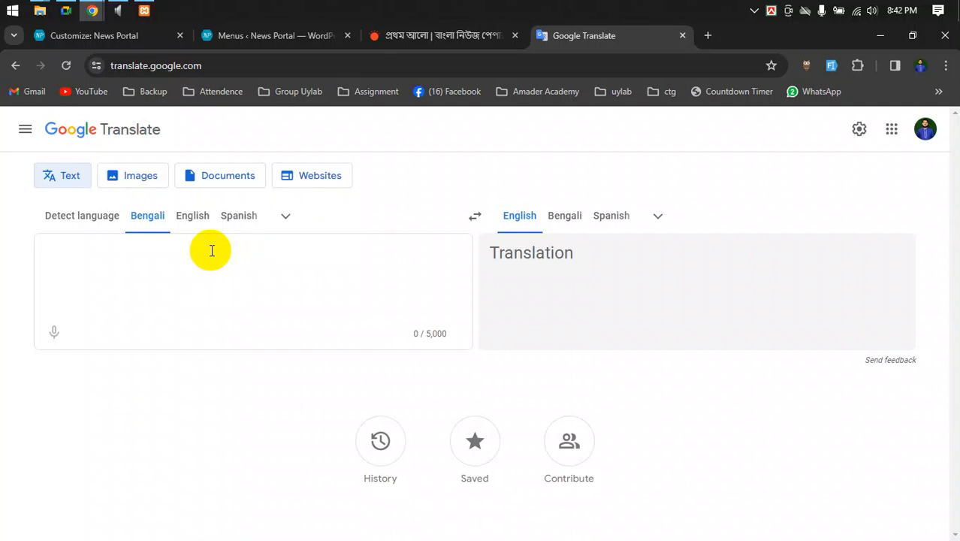
left_click(212, 251)
type("churi kora")
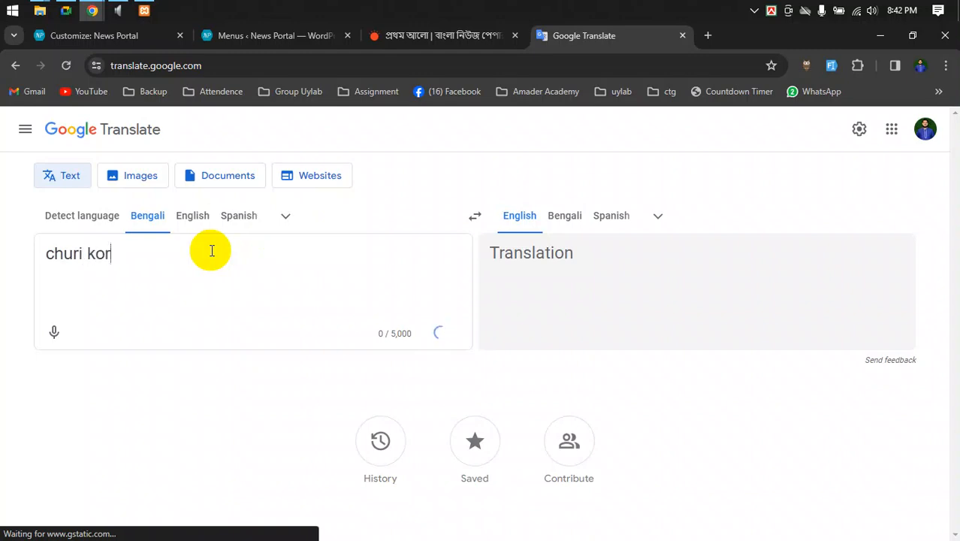
- Check the Google Meet chat, read the 'to steal' translation, then return to the Customizer
left_click(66, 10)
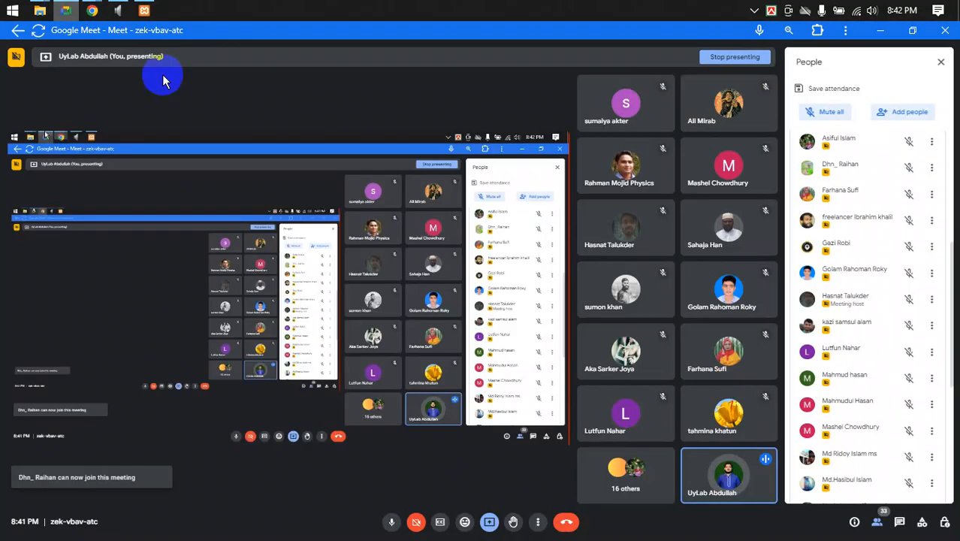
left_click(901, 522)
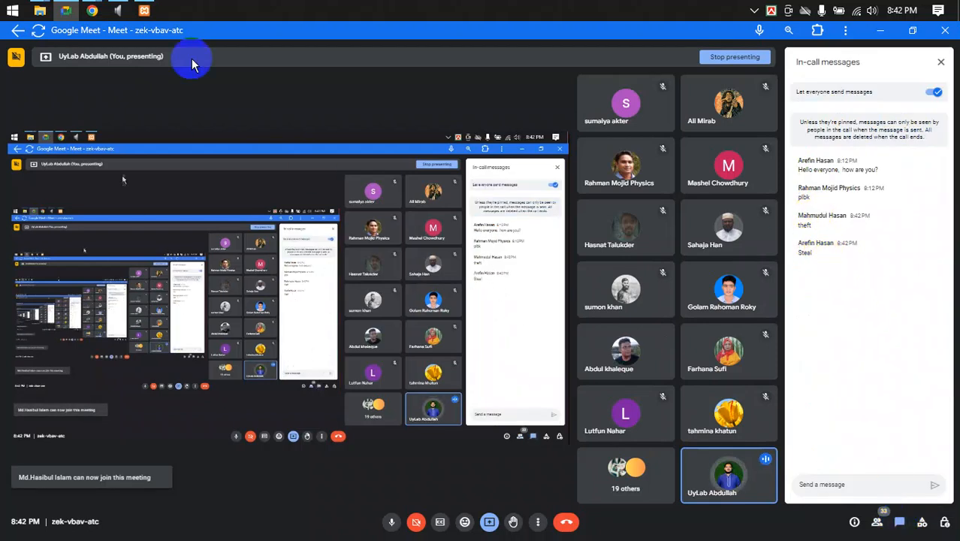
mouse_move(92, 11)
left_click(84, 67)
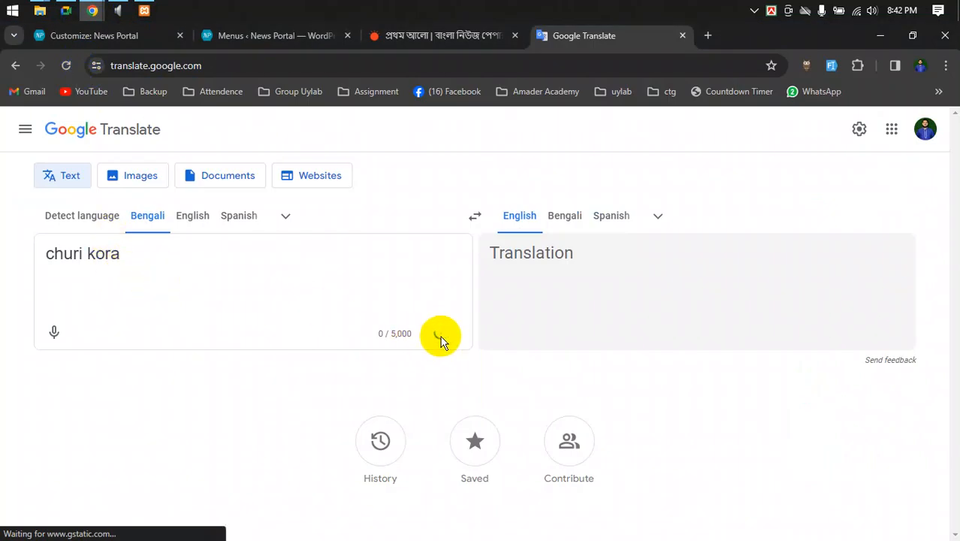
left_click(269, 256)
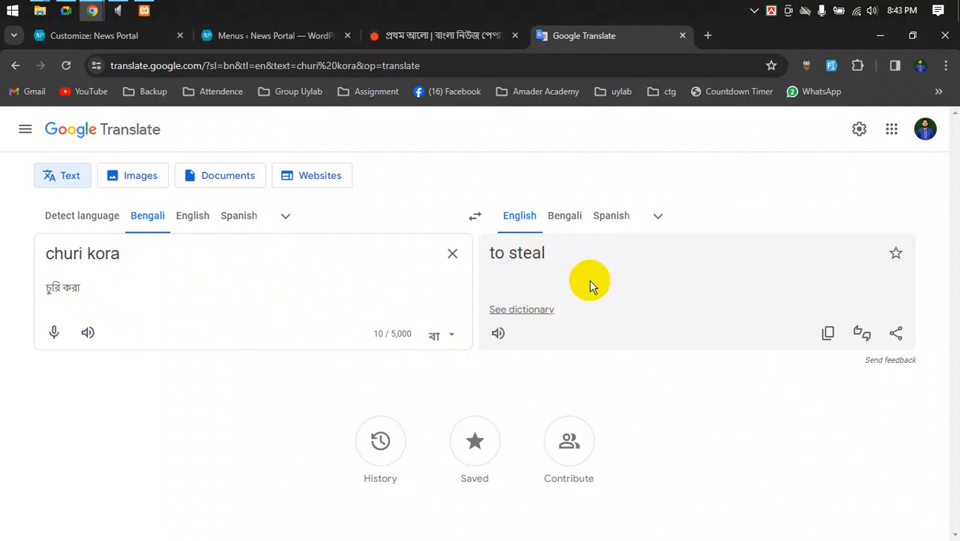
left_click(135, 39)
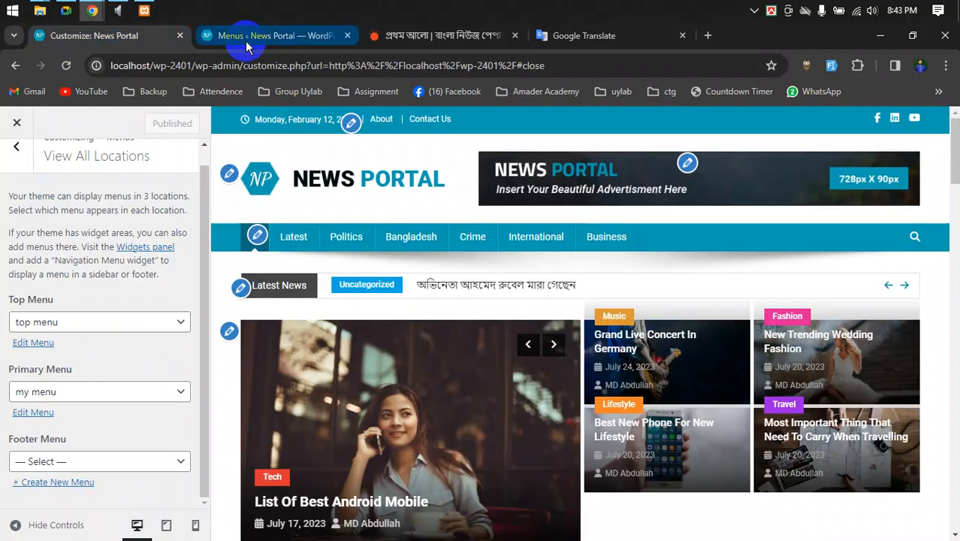
- On the Menus page, add a Steal custom link to my menu
left_click(247, 39)
left_click(232, 249)
left_click_drag(232, 249, 151, 257)
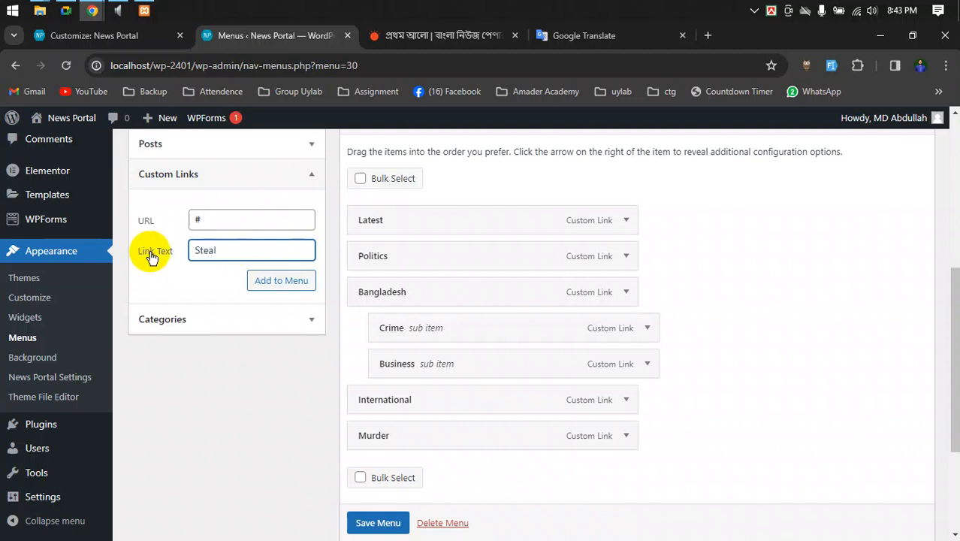
left_click(289, 283)
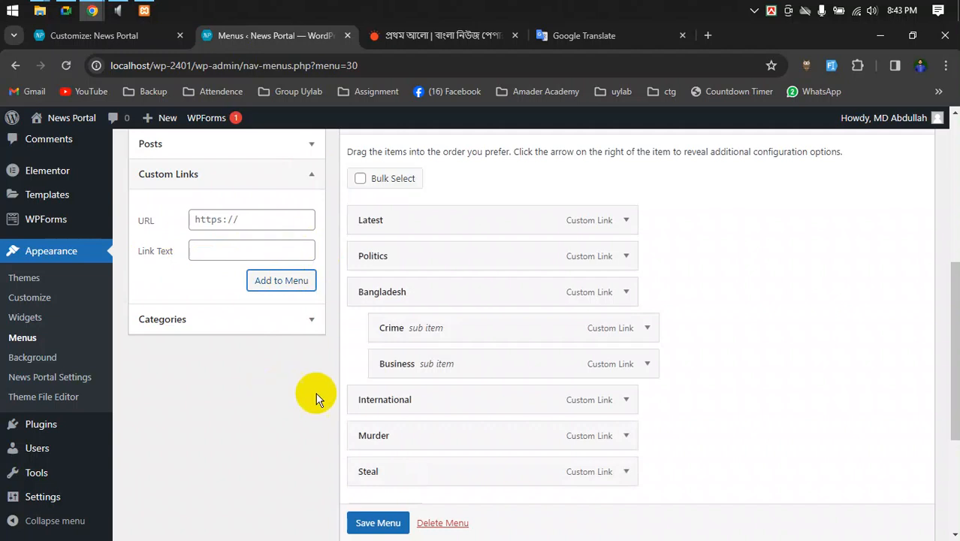
- Nest Murder and Steal under Crime, above Business, and save my menu
scroll(718, 401, "down", 1)
scroll(719, 412, "down", 1)
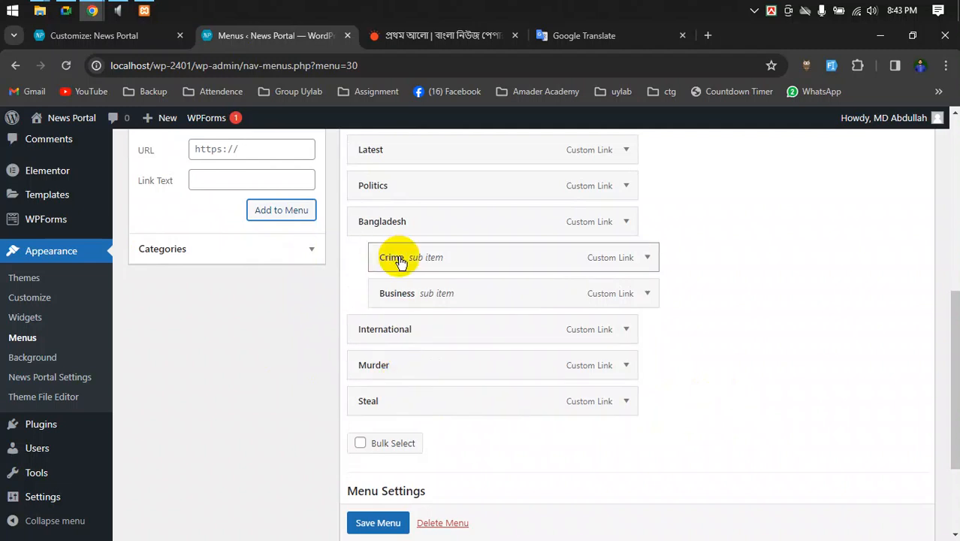
left_click_drag(478, 365, 479, 293)
left_click_drag(388, 297, 417, 300)
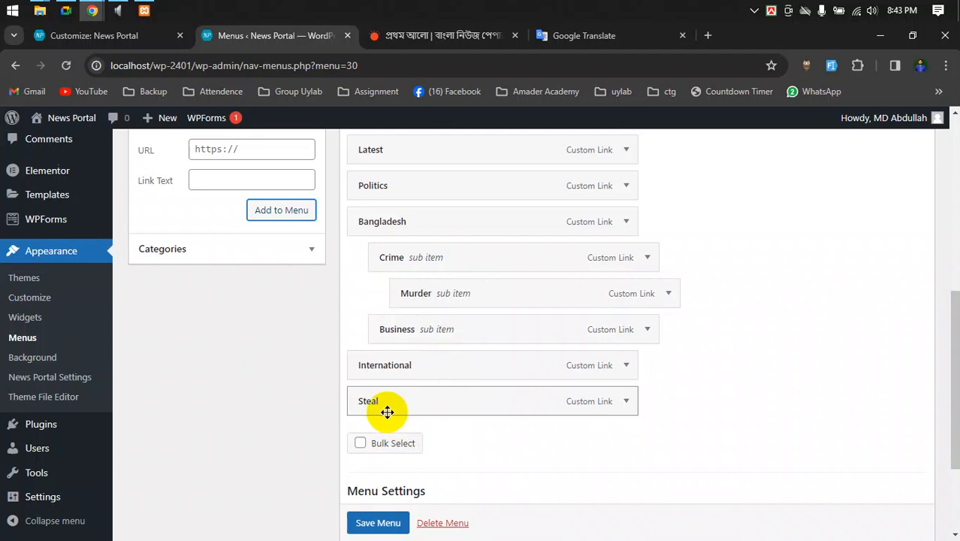
left_click_drag(384, 408, 389, 328)
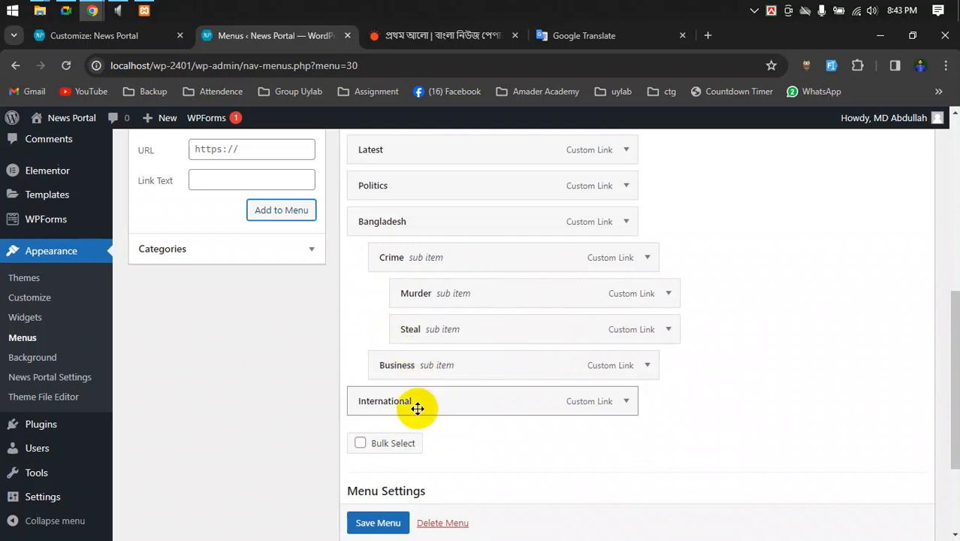
scroll(386, 526, "down", 1)
left_click(385, 526)
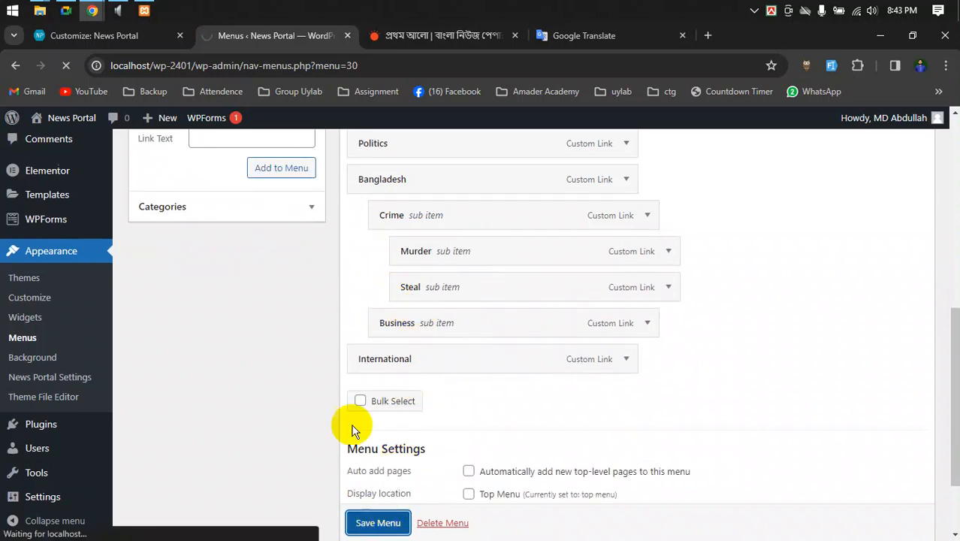
- Open the live News Portal site in a new tab, placed after the Menus tab
left_click(82, 36)
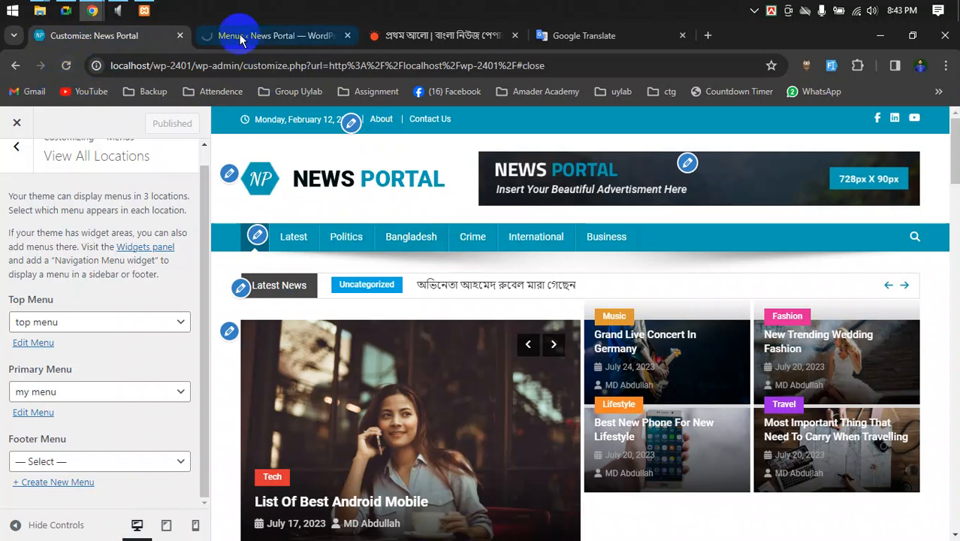
left_click(207, 35)
right_click(59, 146)
left_click(98, 155)
left_click(383, 36)
left_click_drag(259, 34, 129, 31)
left_click(376, 45)
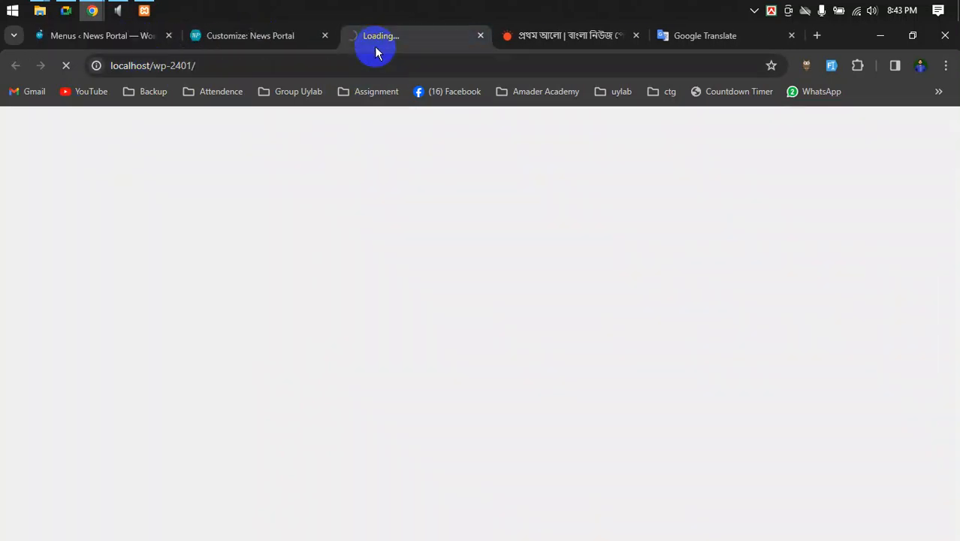
- Raise the microphone recording level to 100 in the system sound settings
left_click(117, 11)
double_click(643, 201)
left_click(640, 200)
left_click_drag(597, 243, 691, 248)
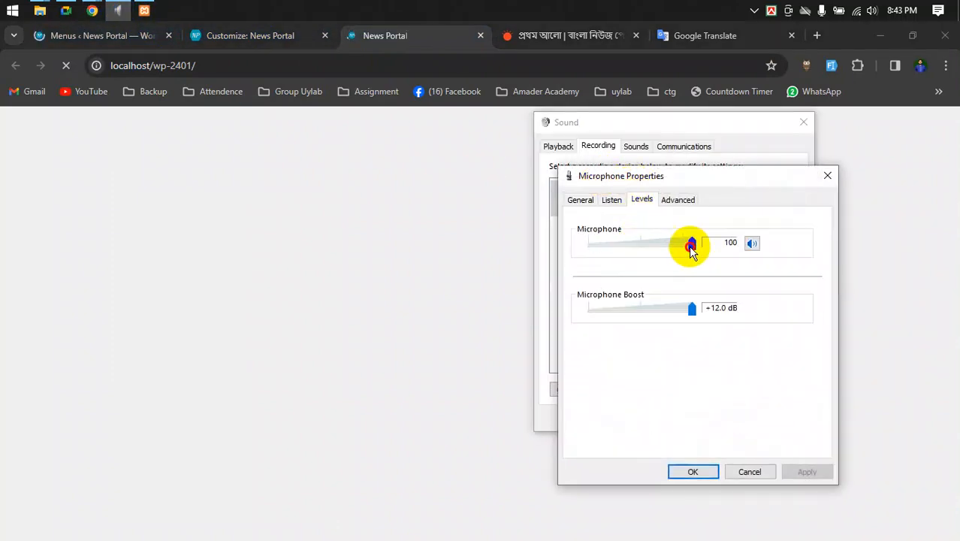
left_click(691, 471)
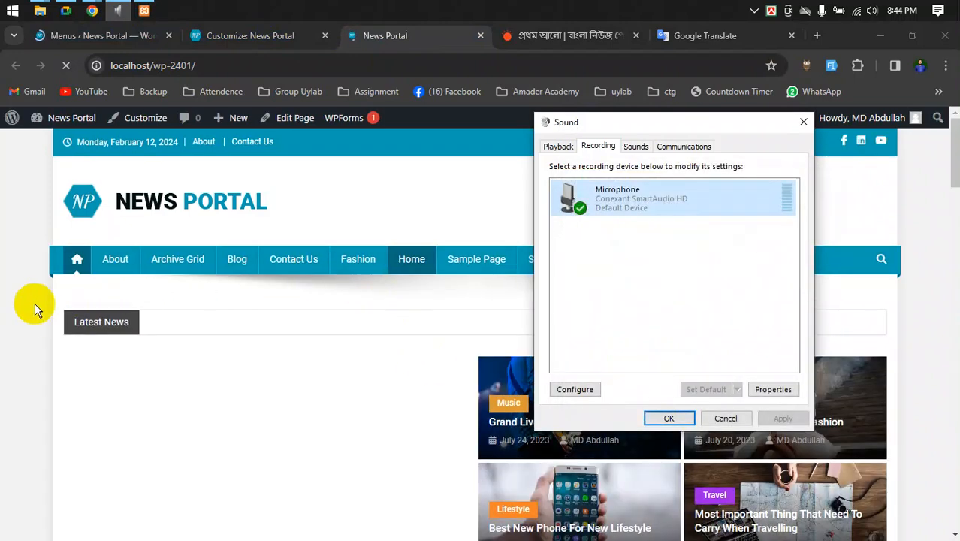
- Reload the live site, keep my menu as the Customizer's Primary Menu, and reload the preview
left_click(248, 38)
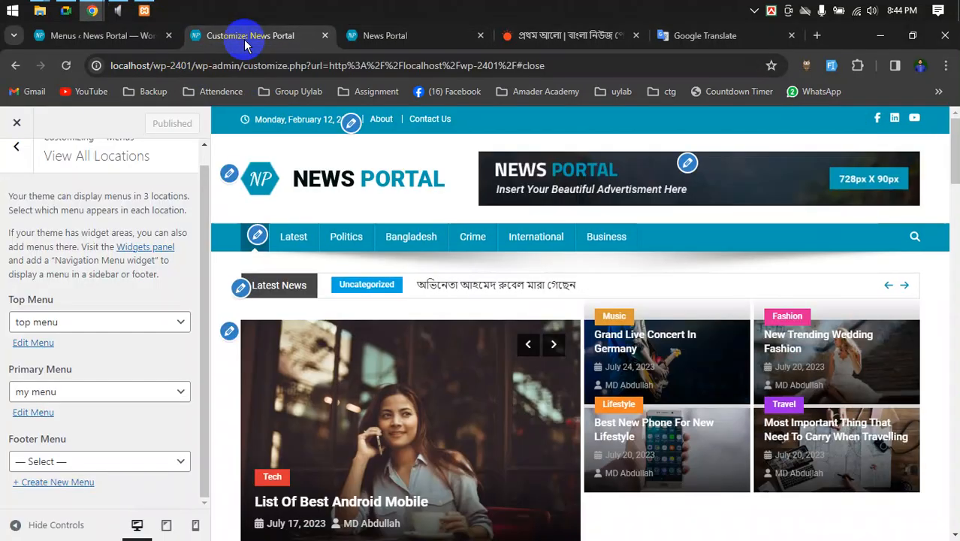
left_click(368, 36)
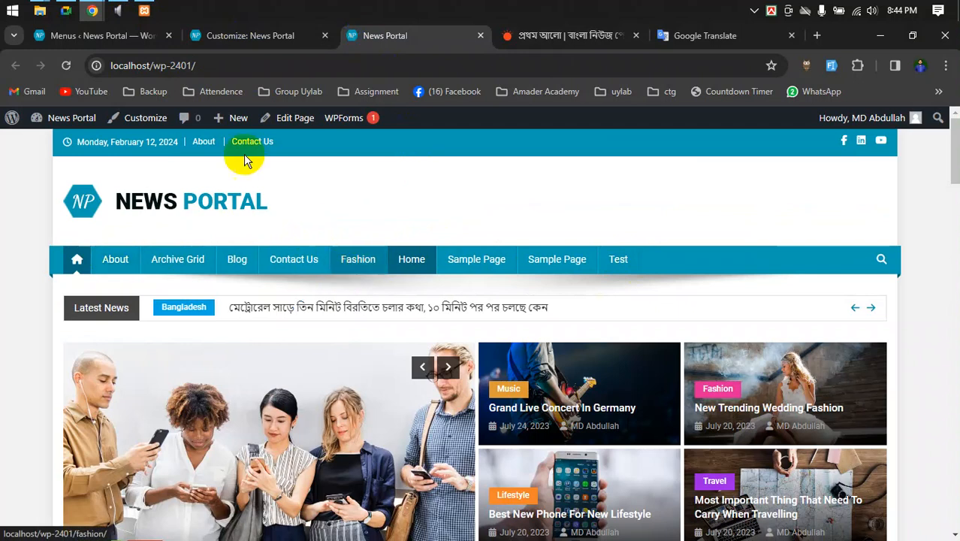
left_click(68, 65)
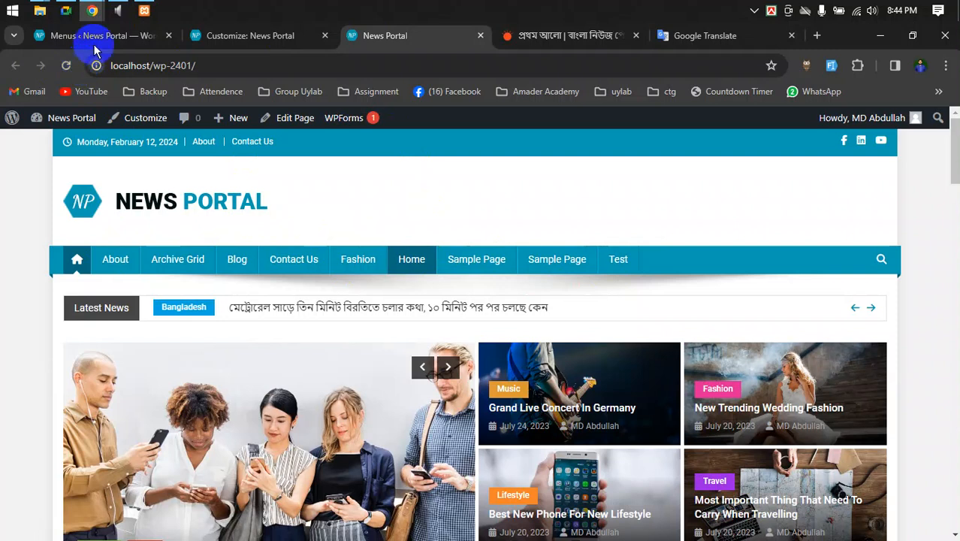
left_click(252, 39)
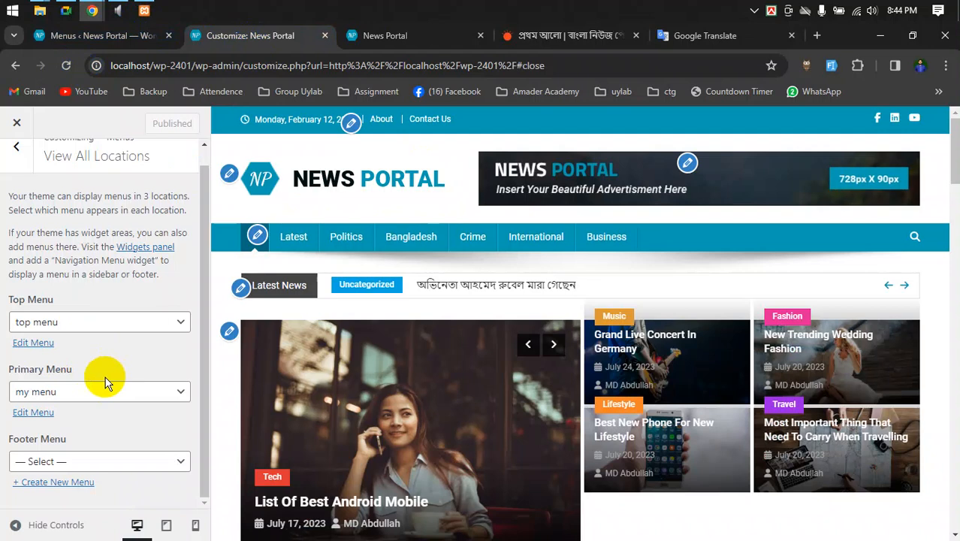
left_click(70, 391)
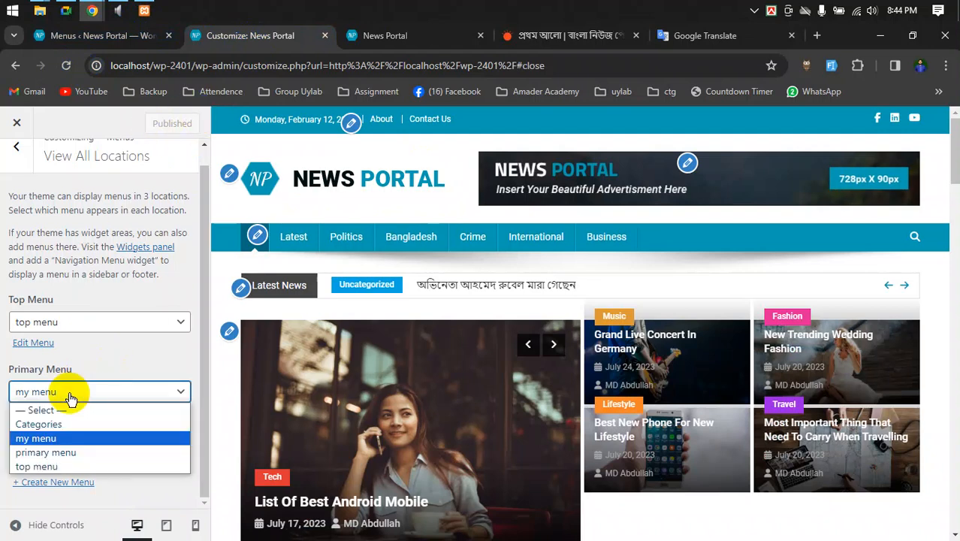
left_click(71, 391)
left_click(64, 65)
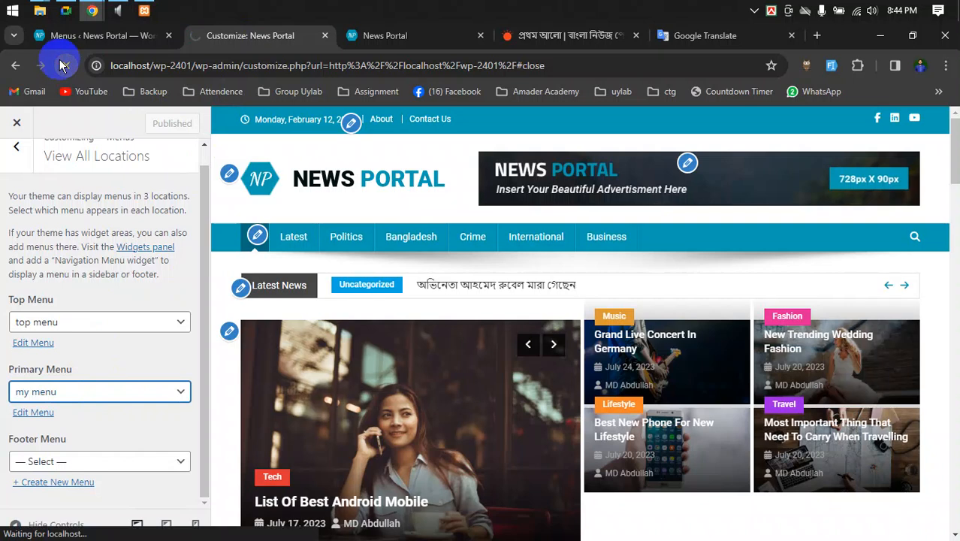
- Return to the Menus page and save my menu again
left_click(103, 34)
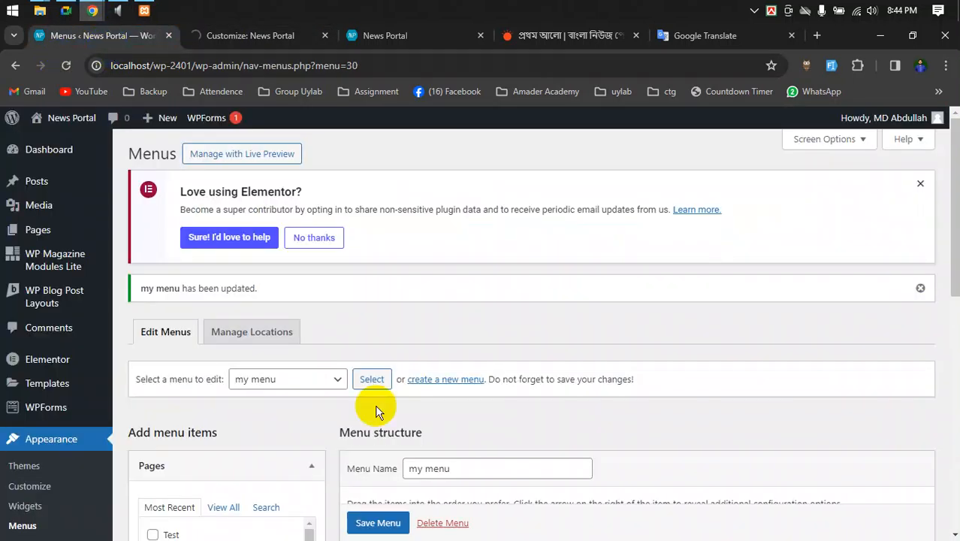
scroll(443, 480, "down", 2)
scroll(445, 481, "down", 4)
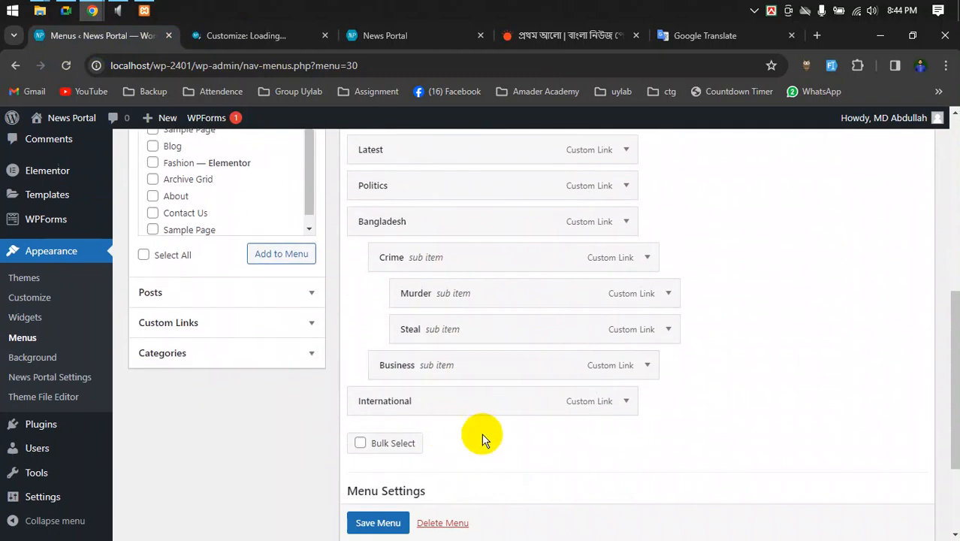
scroll(483, 444, "up", 2)
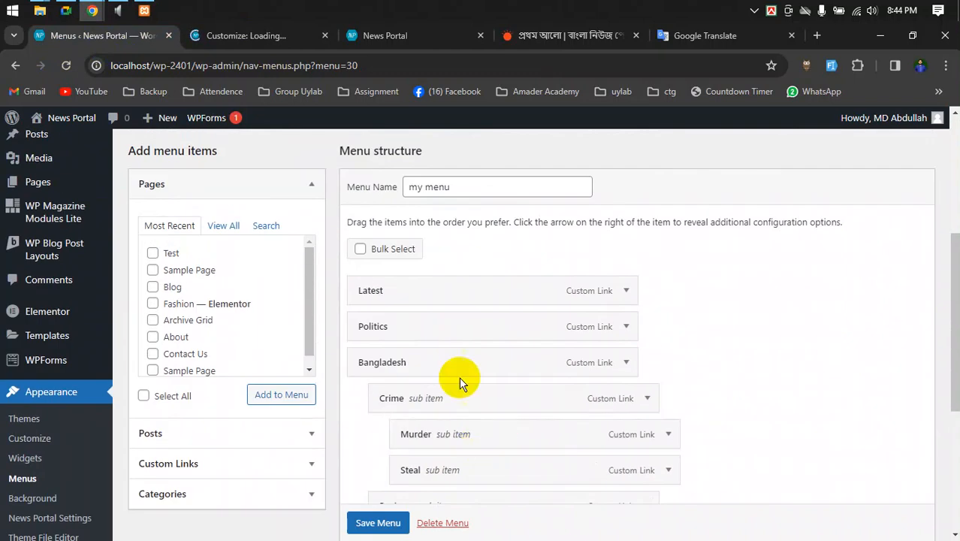
left_click(239, 36)
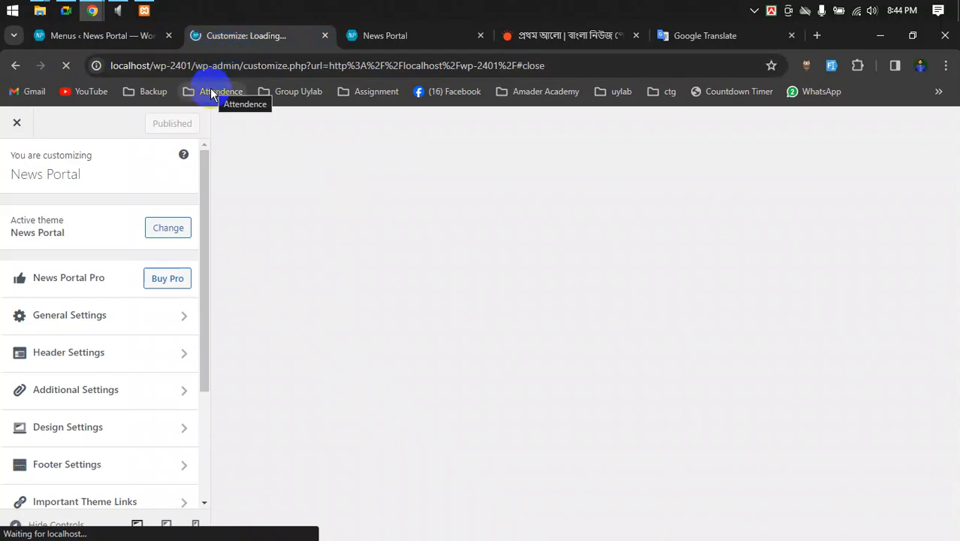
mouse_move(419, 33)
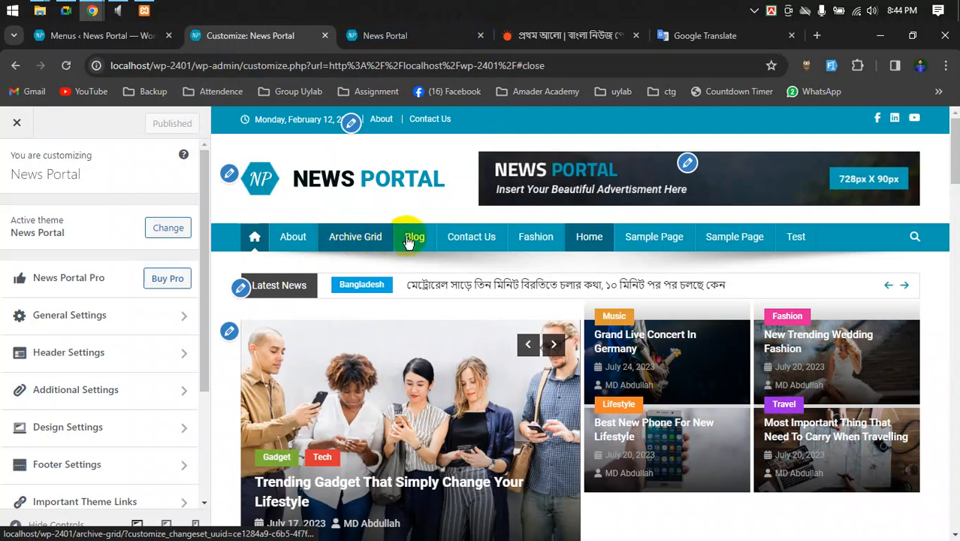
left_click(75, 35)
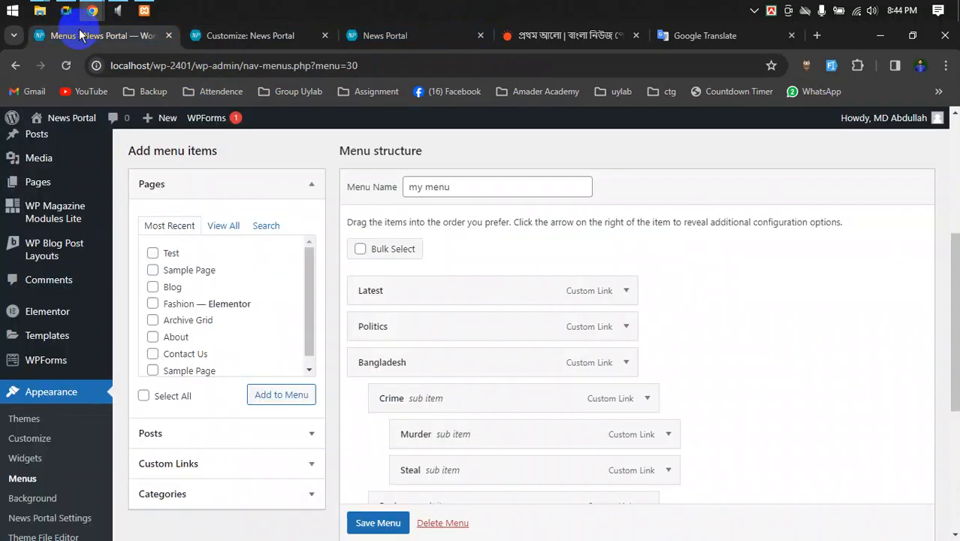
left_click(369, 525)
- In Menu Settings, save my menu with Primary Menu as its display location
scroll(368, 524, "down", 1)
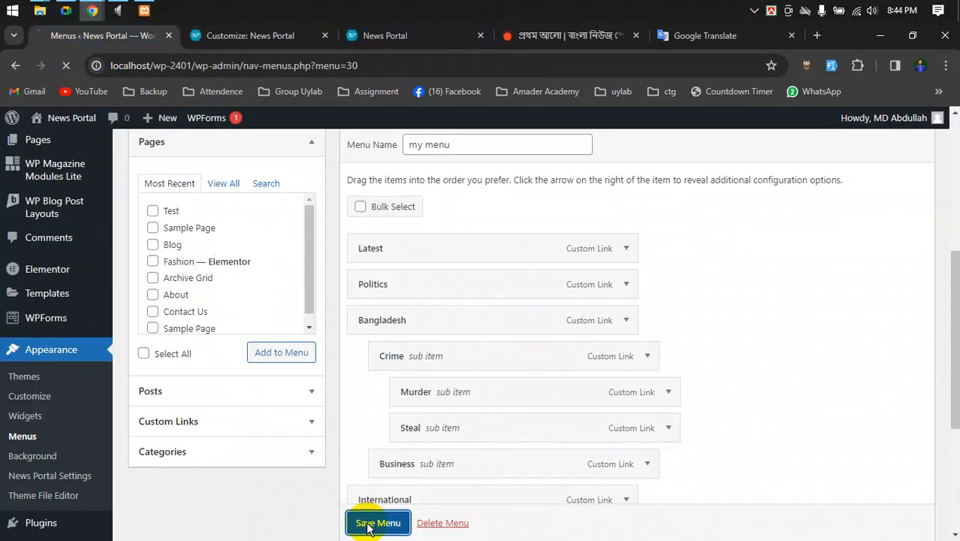
scroll(834, 424, "down", 2)
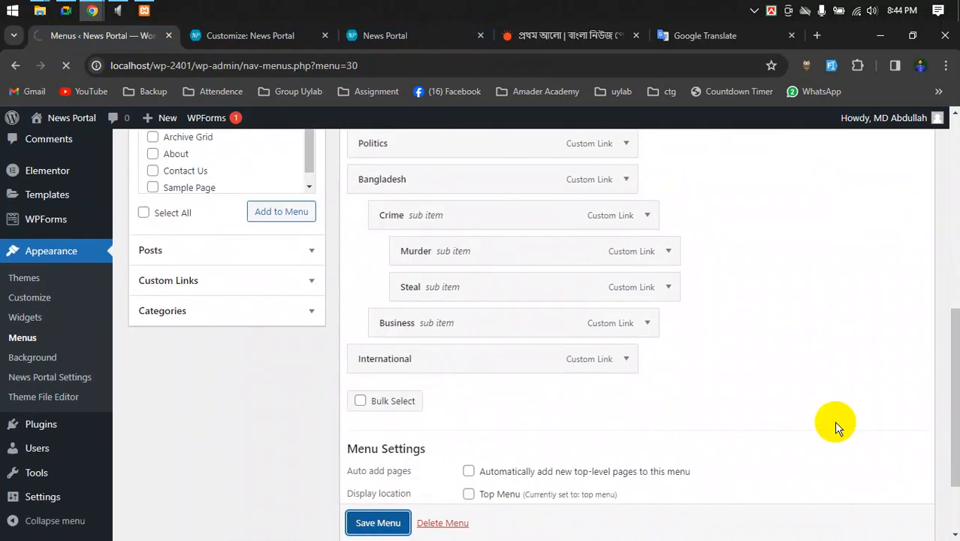
scroll(833, 420, "down", 1)
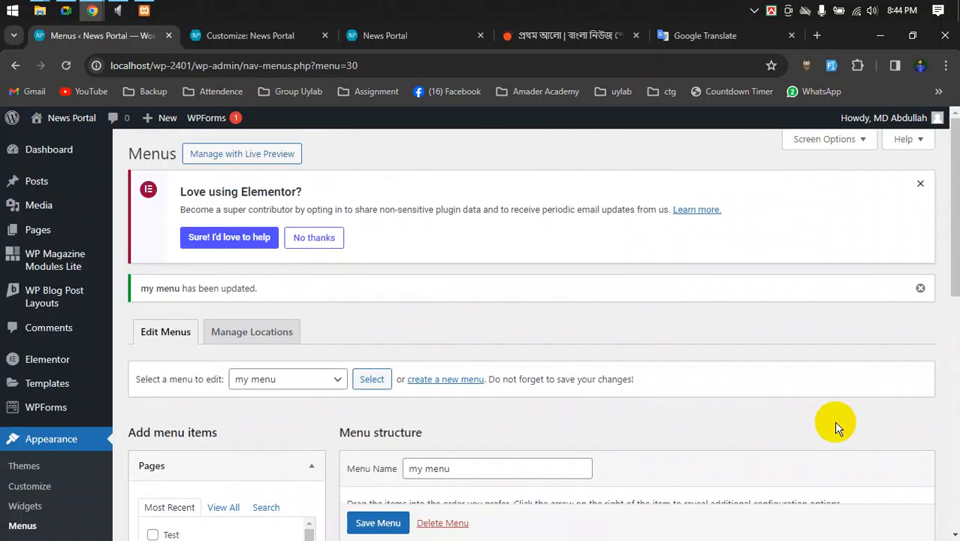
scroll(775, 382, "down", 3)
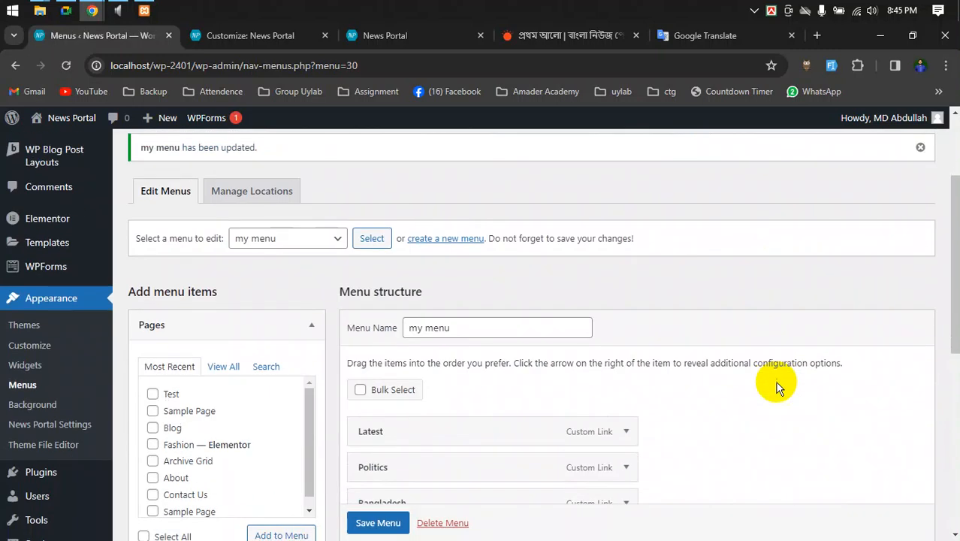
scroll(775, 381, "down", 3)
scroll(776, 387, "down", 2)
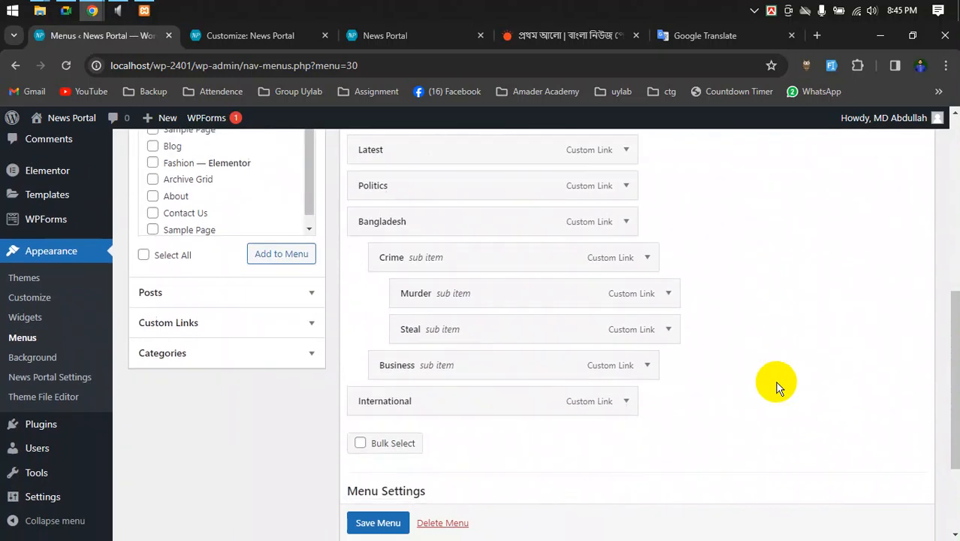
scroll(776, 387, "down", 2)
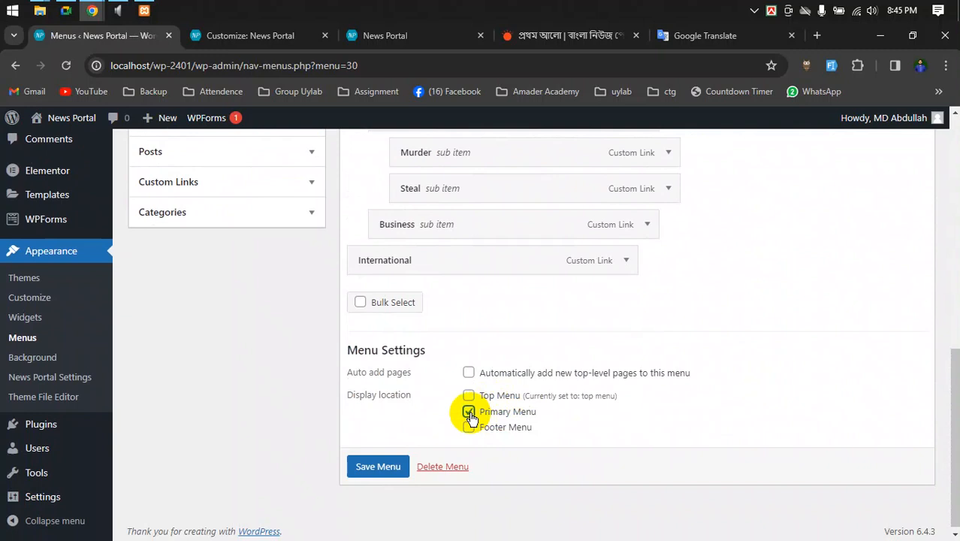
left_click(387, 468)
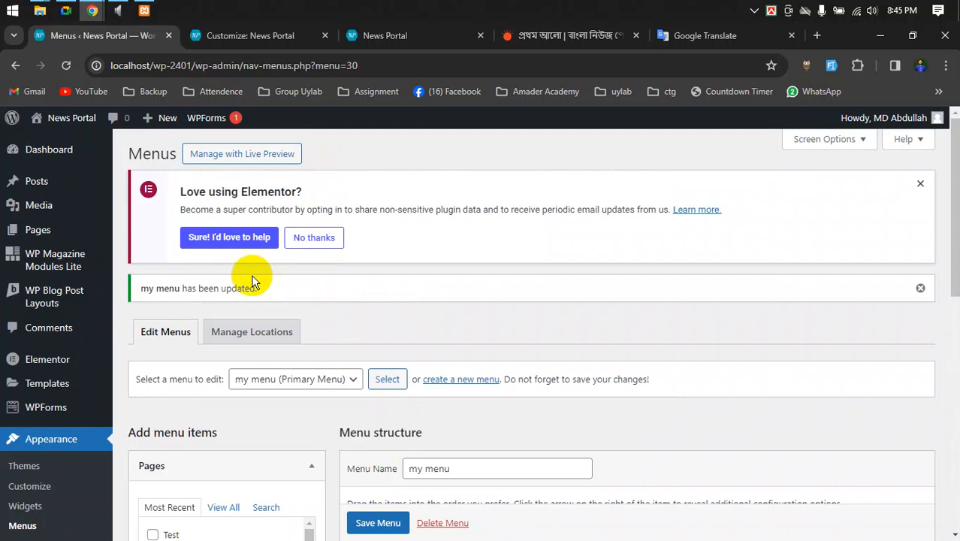
- Reload the Customizer preview and the live site to show the new menu
left_click(248, 35)
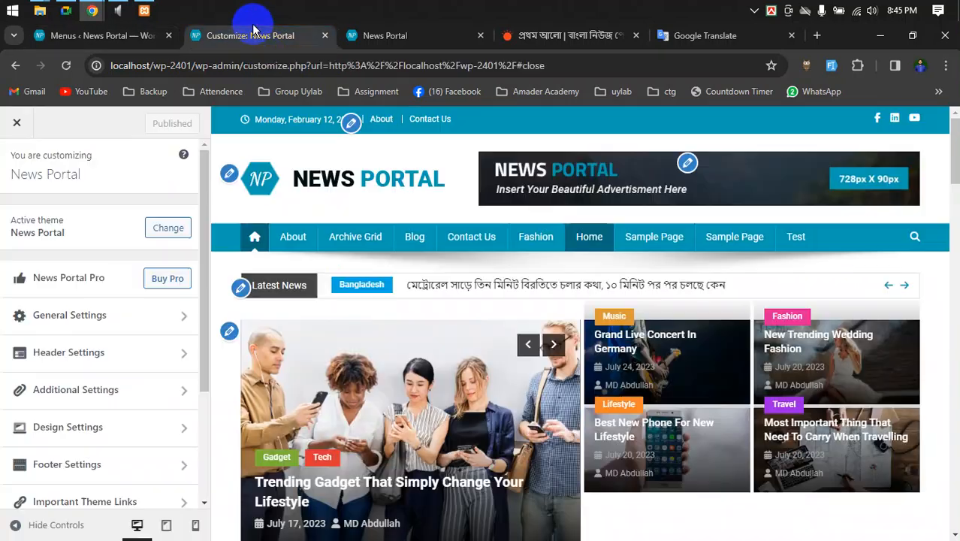
left_click(66, 65)
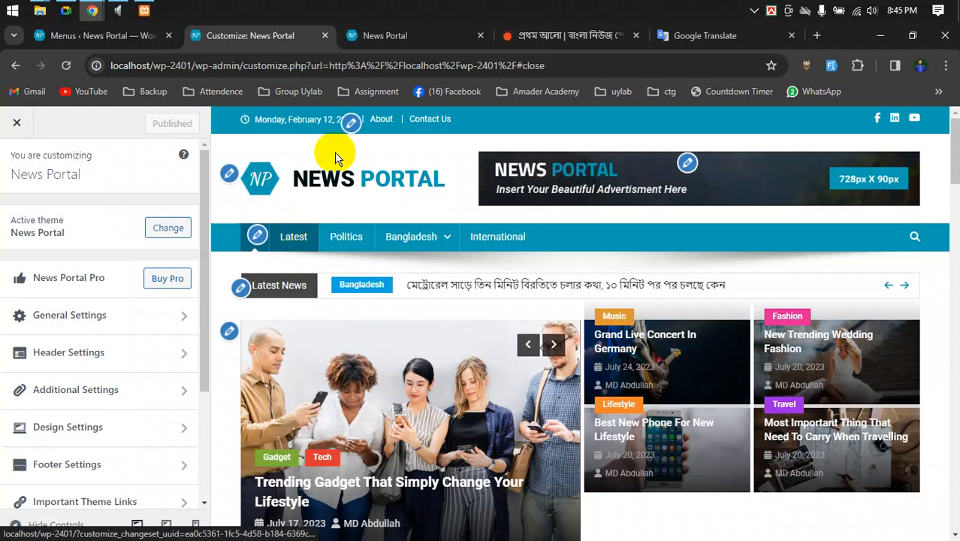
left_click(374, 33)
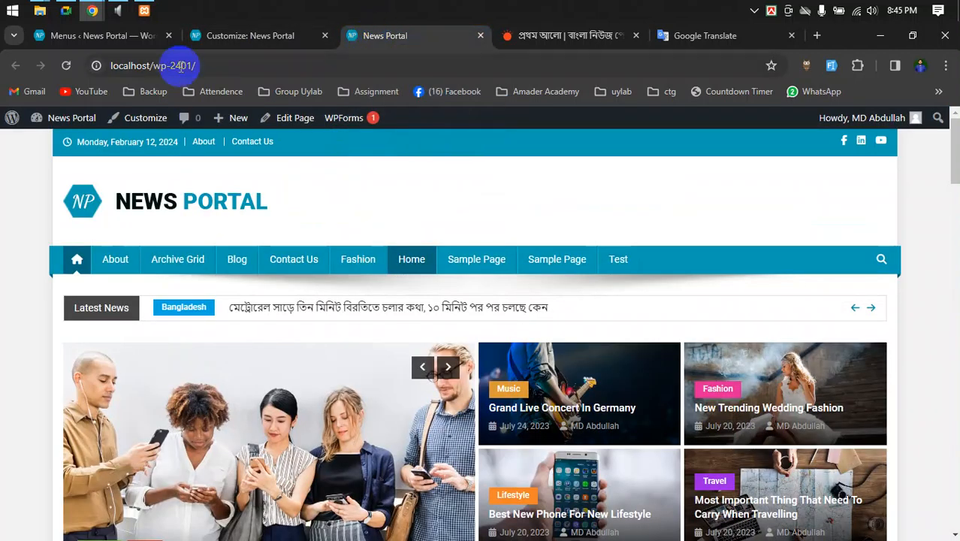
left_click(66, 65)
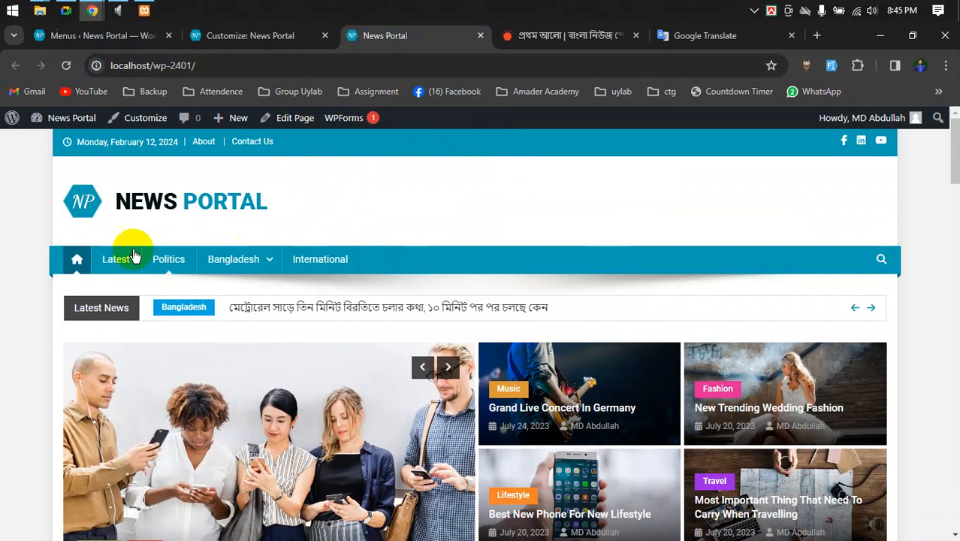
- Inspect the Bangladesh and Crime dropdowns on the live site, then return to the Customizer
mouse_move(249, 259)
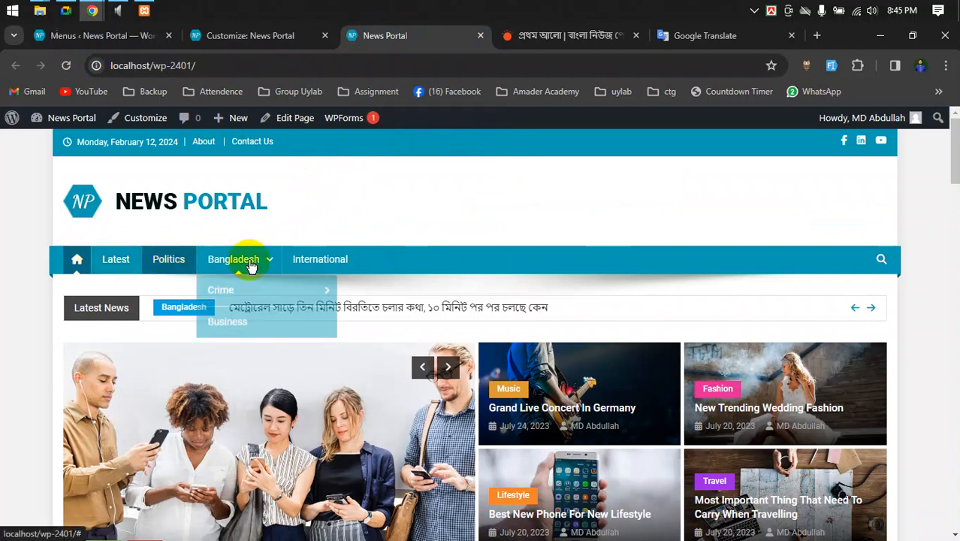
mouse_move(256, 284)
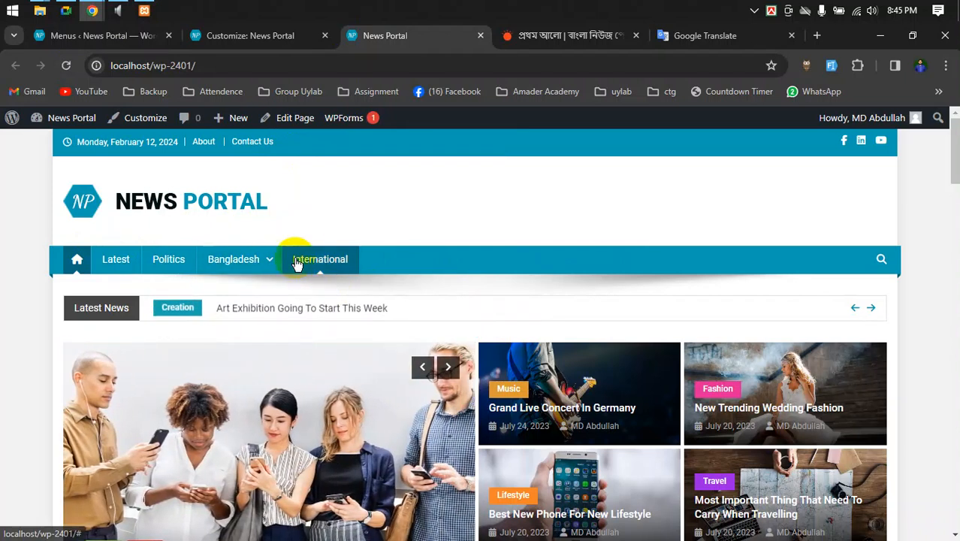
mouse_move(279, 257)
mouse_move(275, 302)
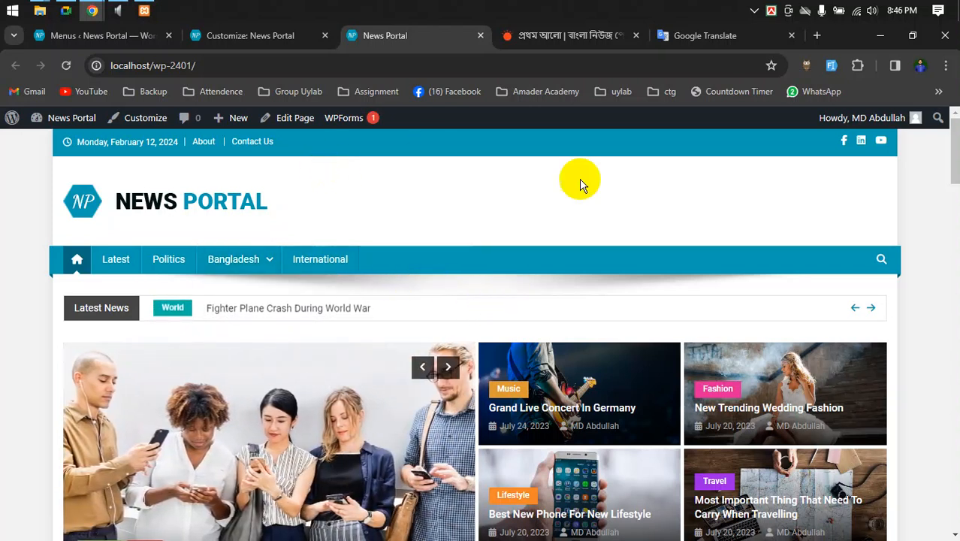
left_click(212, 42)
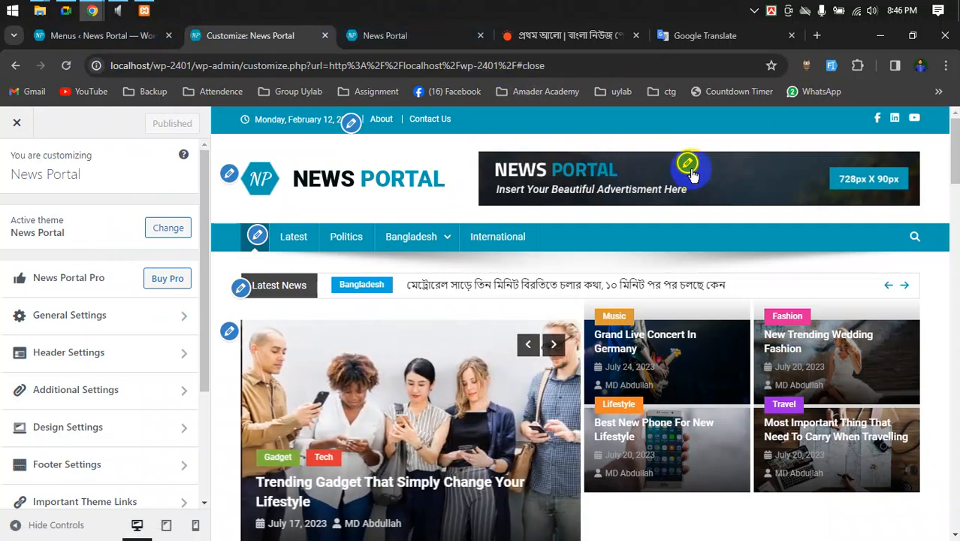
- Replace the Header Ads banner image with ad-large.jpg from the Media Library
left_click(687, 162)
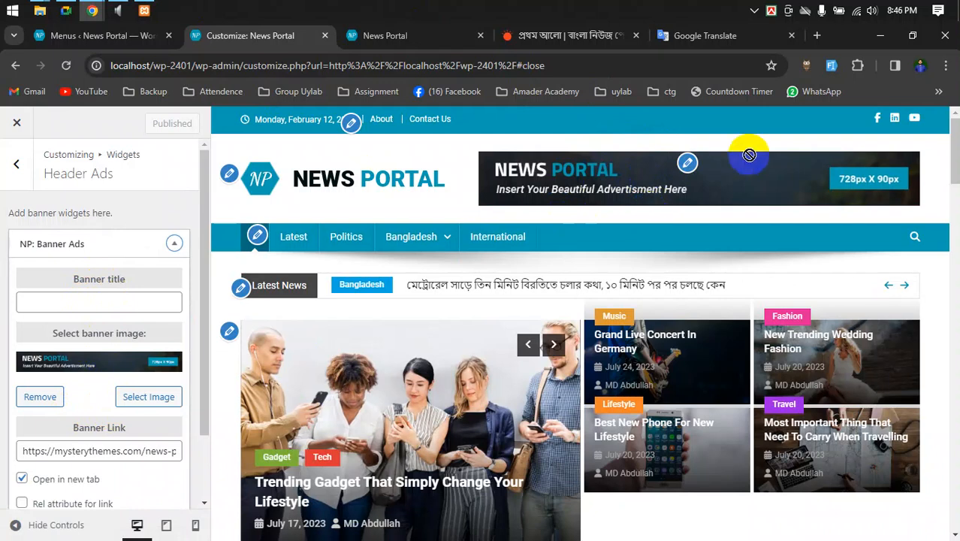
left_click(59, 397)
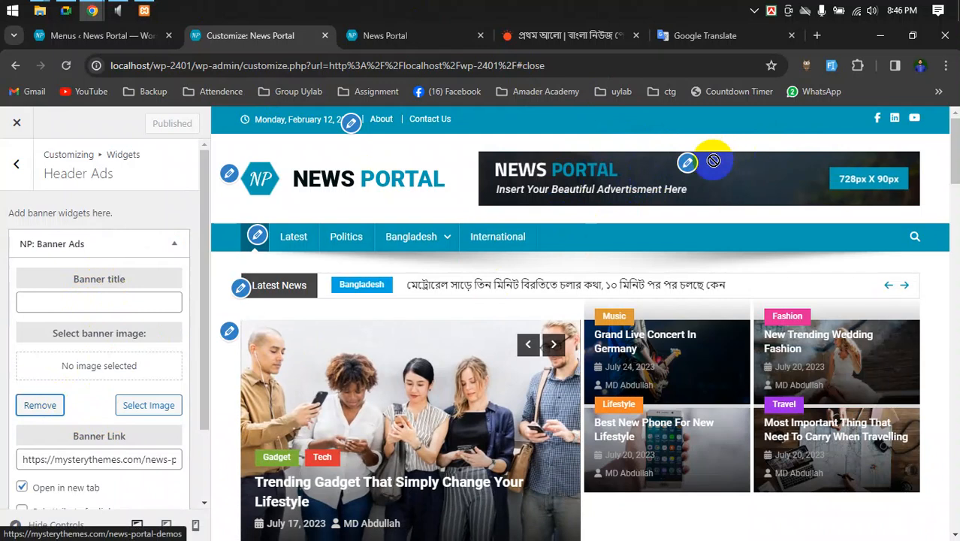
left_click(125, 404)
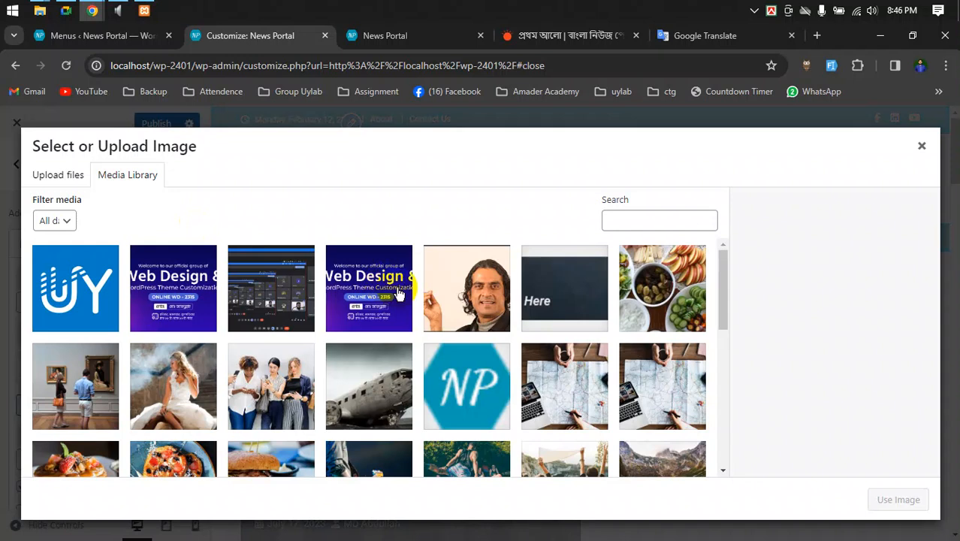
scroll(464, 360, "down", 3)
scroll(464, 361, "down", 5)
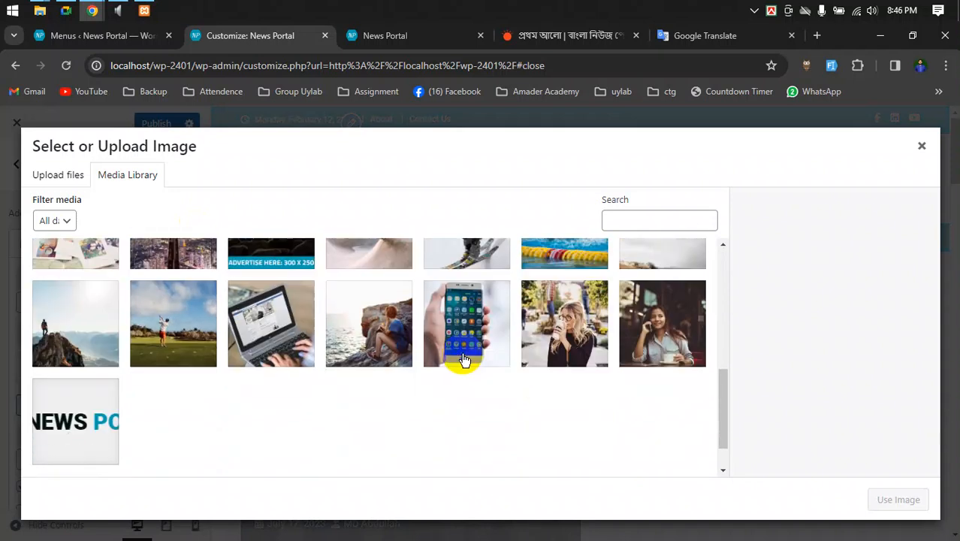
scroll(462, 359, "up", 10)
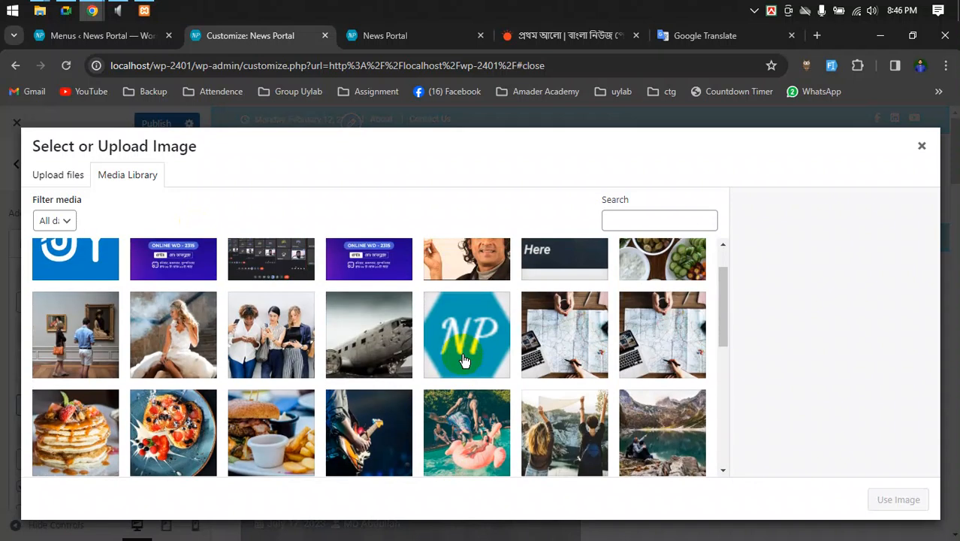
scroll(465, 361, "up", 1)
left_click(556, 297)
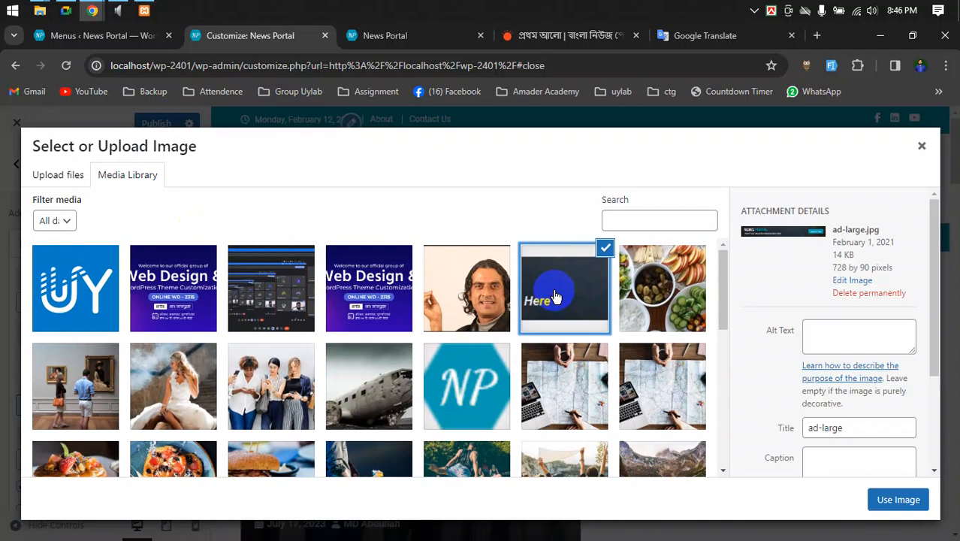
left_click(894, 497)
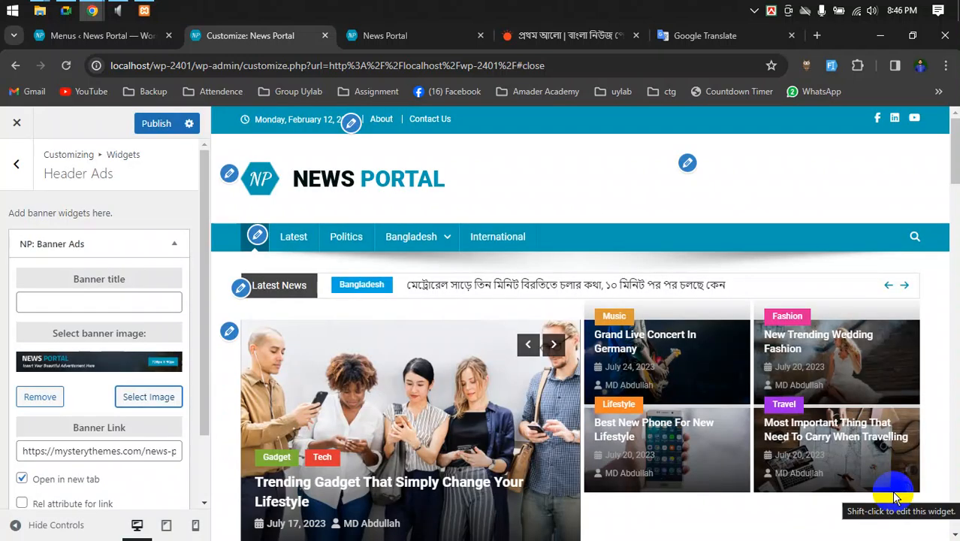
scroll(105, 385, "down", 1)
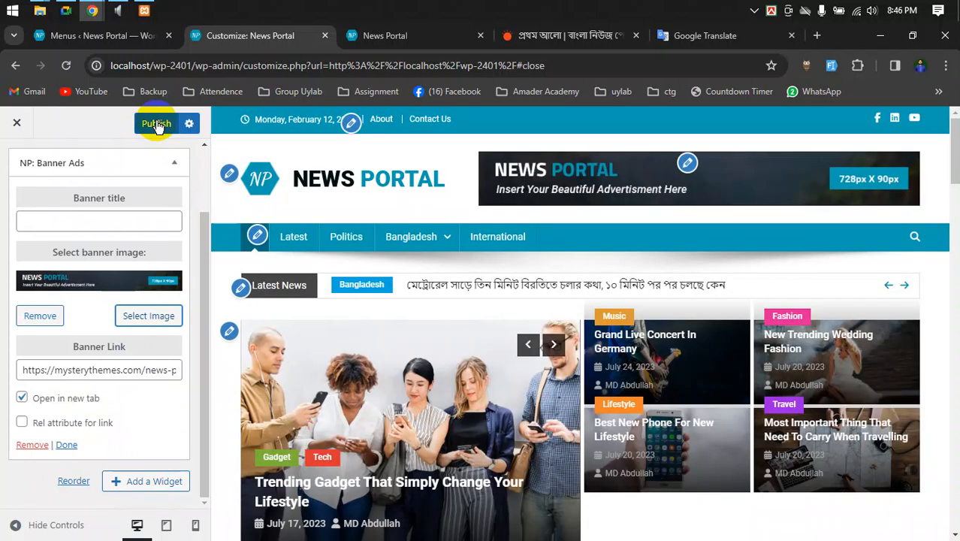
- Publish the customizer changes and reload the live News Portal site to view them
left_click(157, 124)
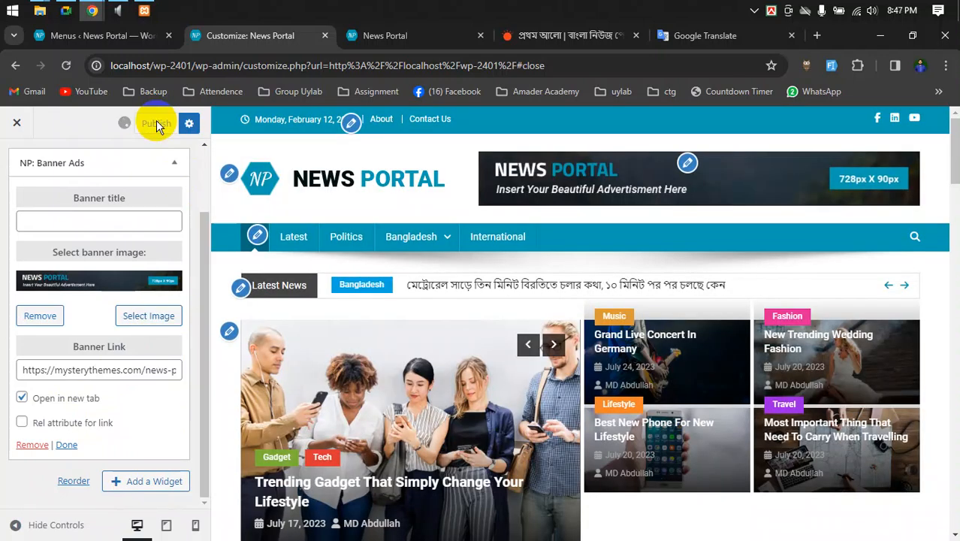
left_click(396, 42)
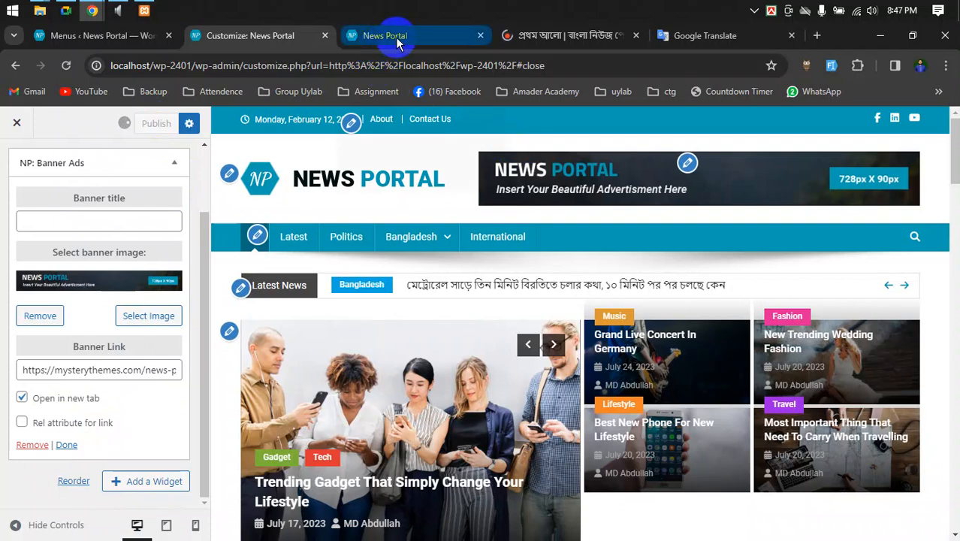
left_click(396, 41)
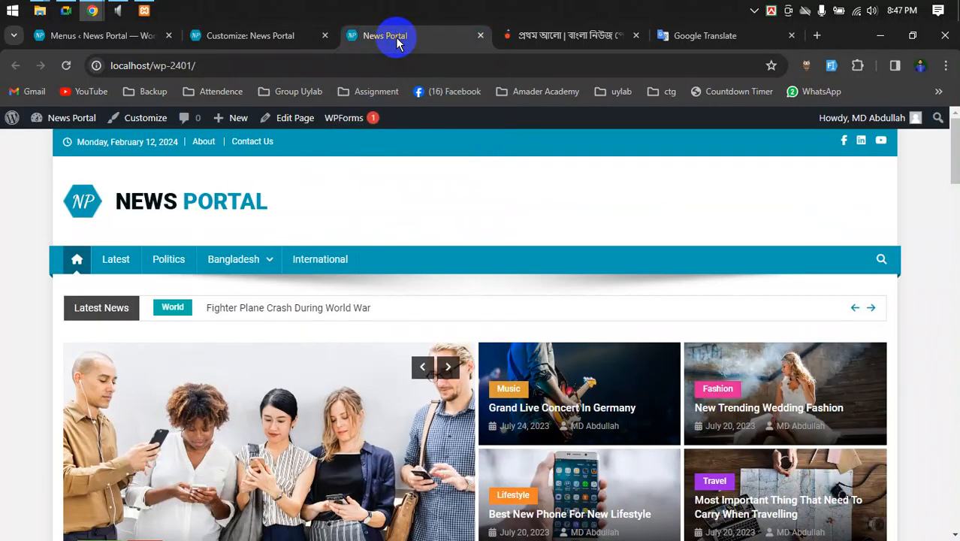
left_click(279, 39)
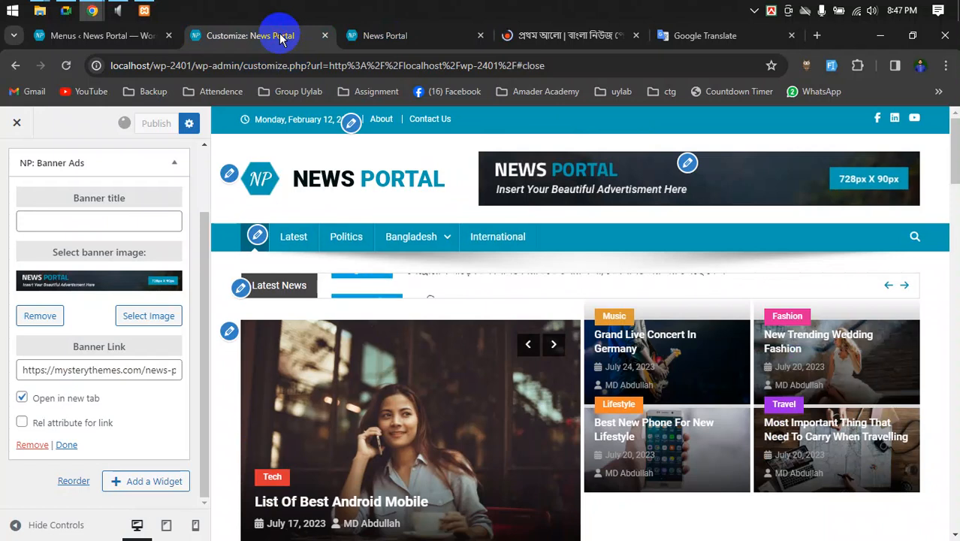
left_click(390, 31)
left_click(66, 65)
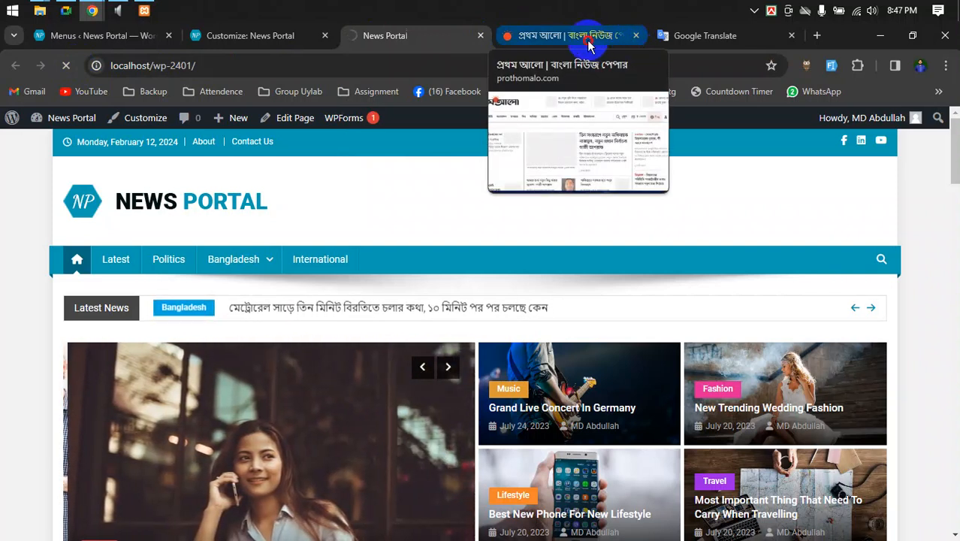
- Close the Prothom Alo tab and return to the Customizer
left_click(623, 37)
left_click(637, 36)
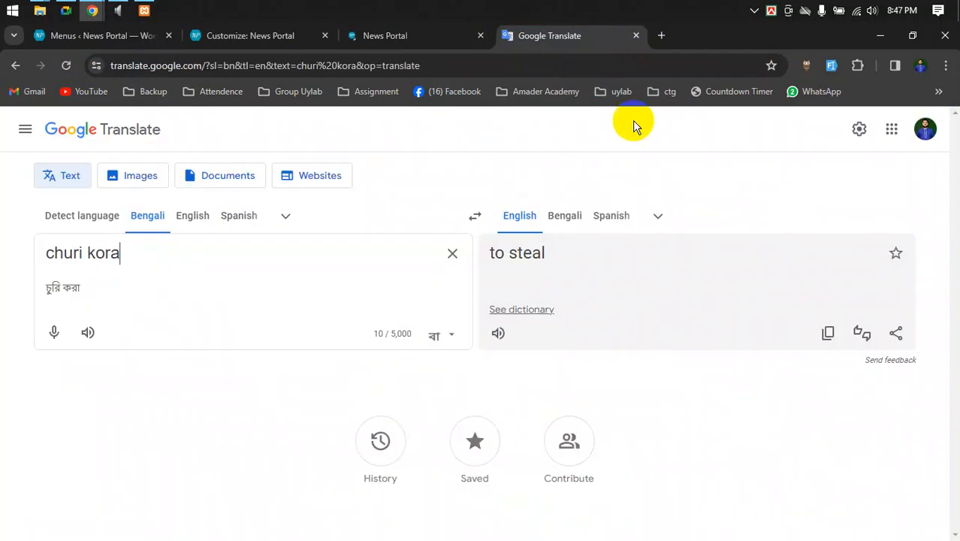
left_click(435, 38)
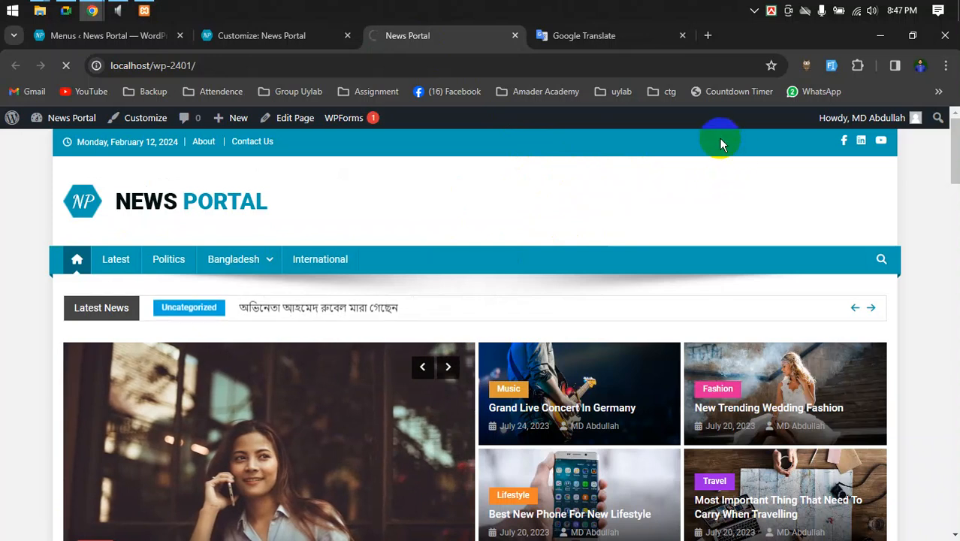
left_click(247, 36)
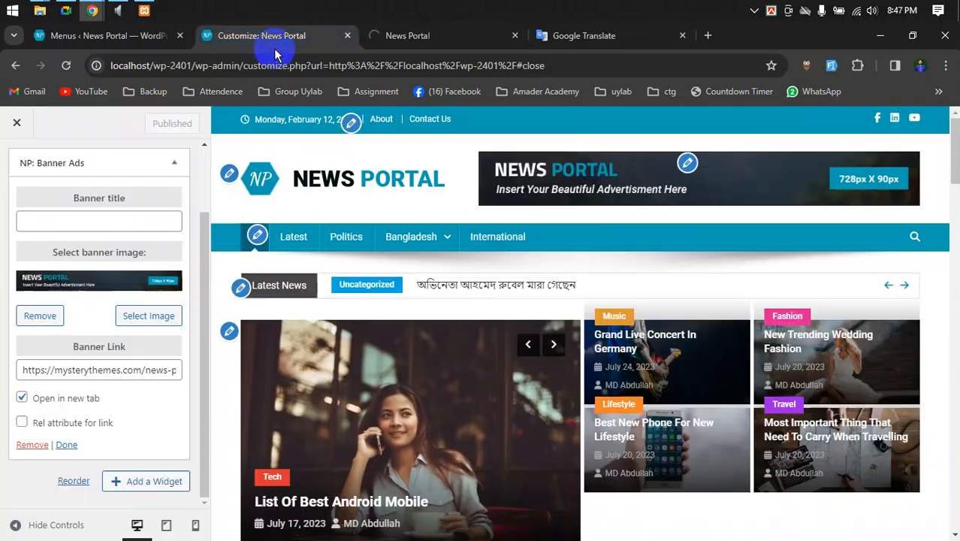
left_click(452, 60)
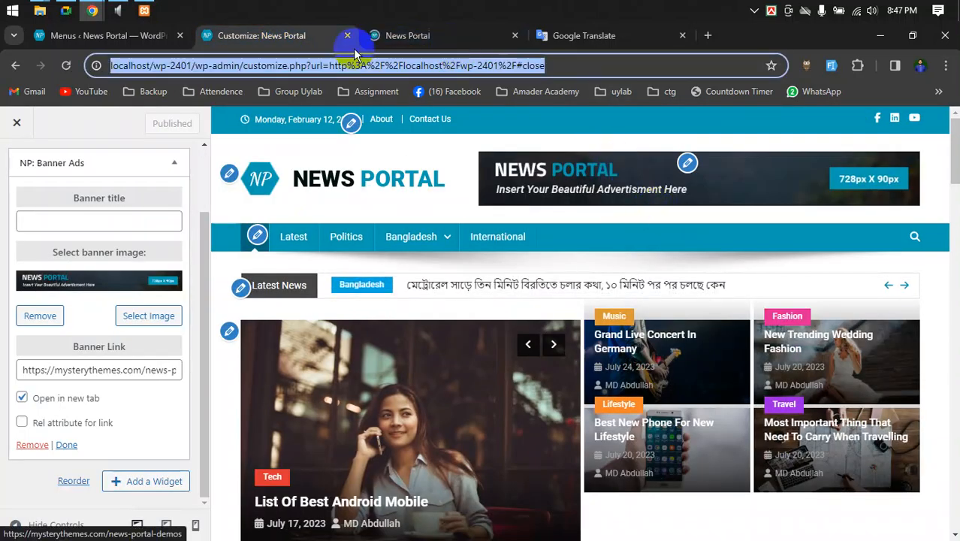
left_click(379, 38)
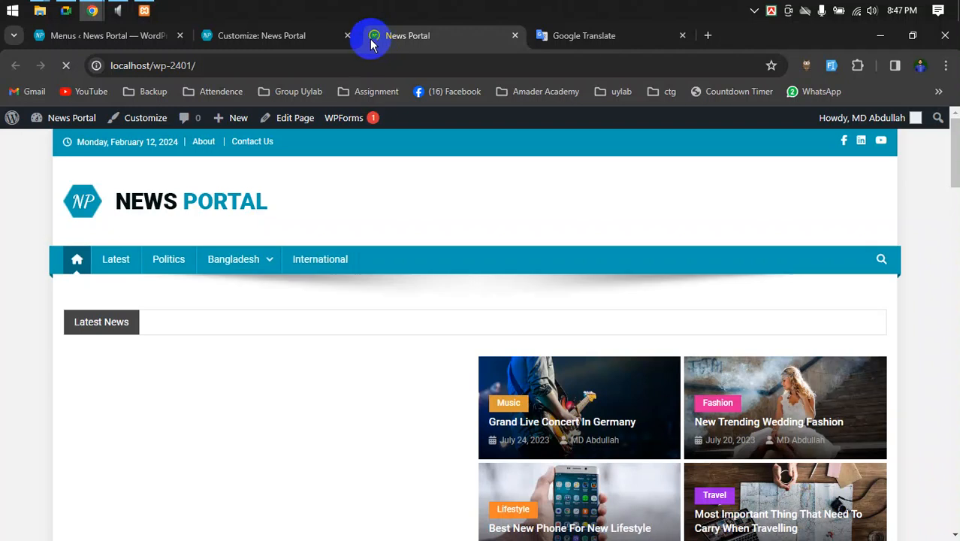
left_click(314, 37)
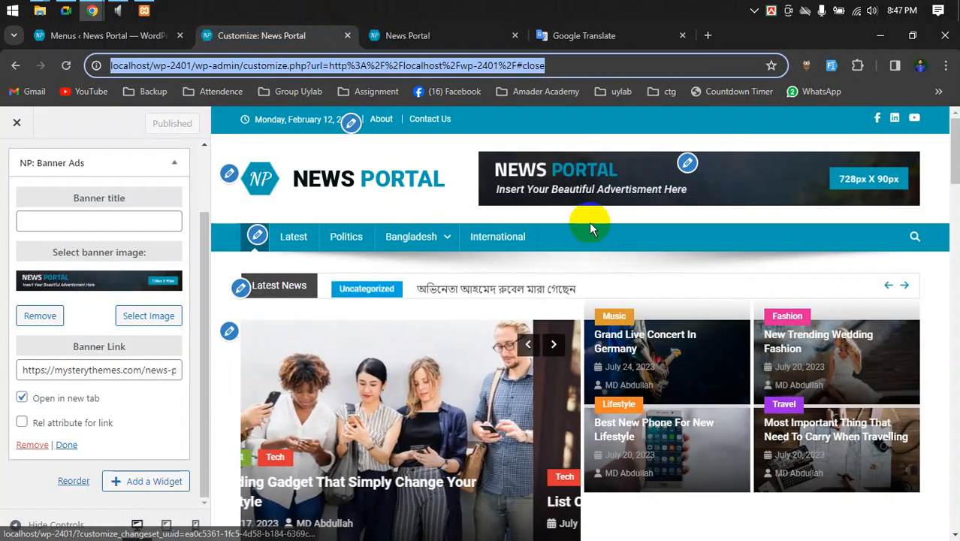
- Mark the header with the new banner for a screenshot, then cancel the selection
scroll(603, 175, "down", 1)
scroll(601, 174, "up", 1)
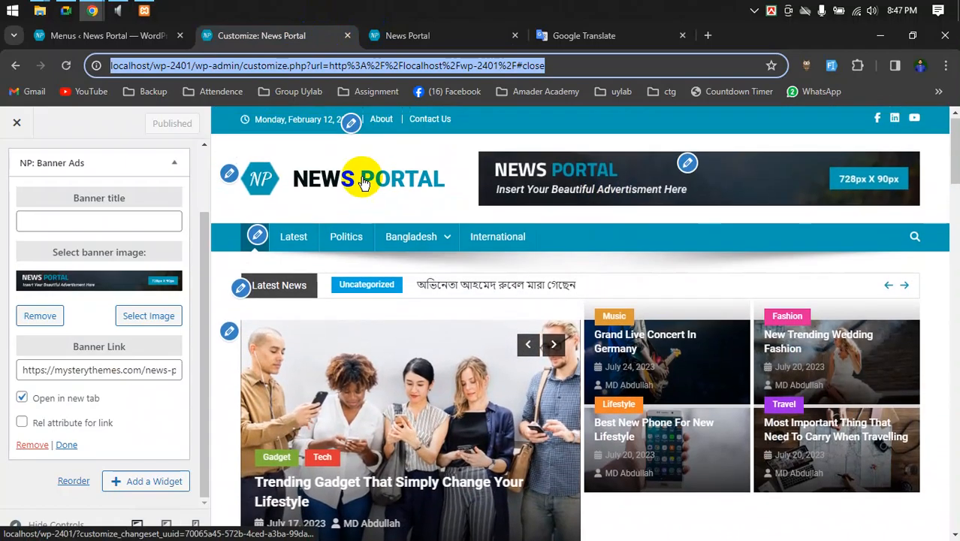
left_click(229, 176)
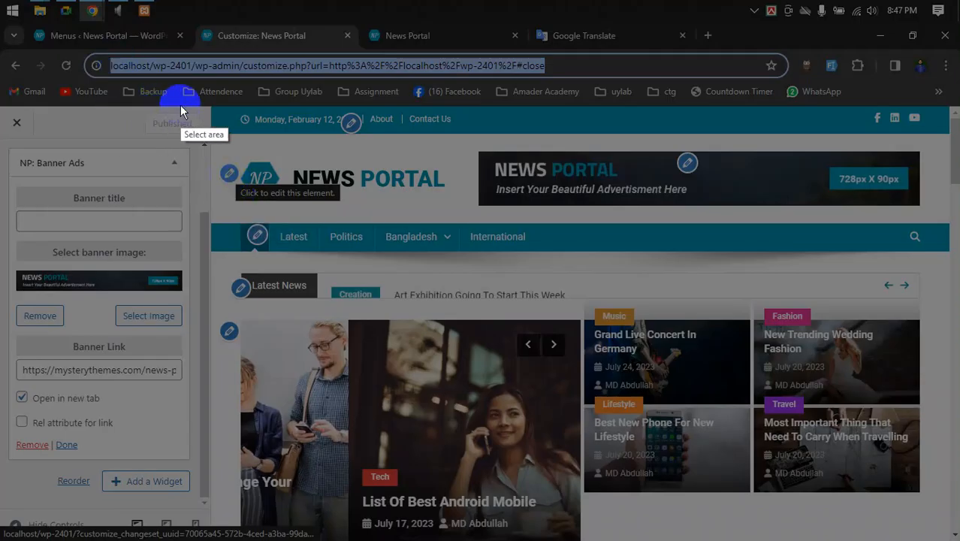
mouse_move(207, 100)
left_mouse_down()
mouse_move(620, 315)
mouse_move(949, 302)
left_mouse_up()
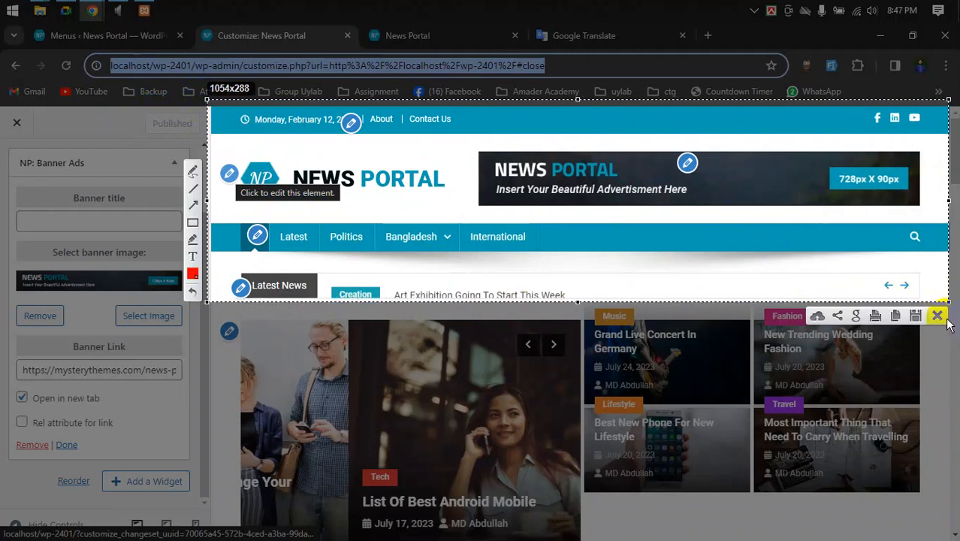
left_click(940, 316)
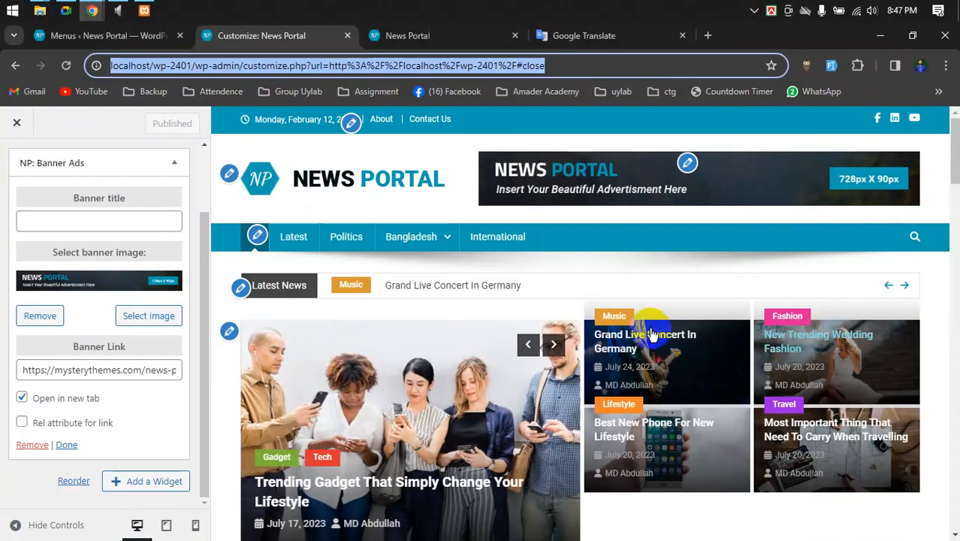
scroll(611, 338, "down", 2)
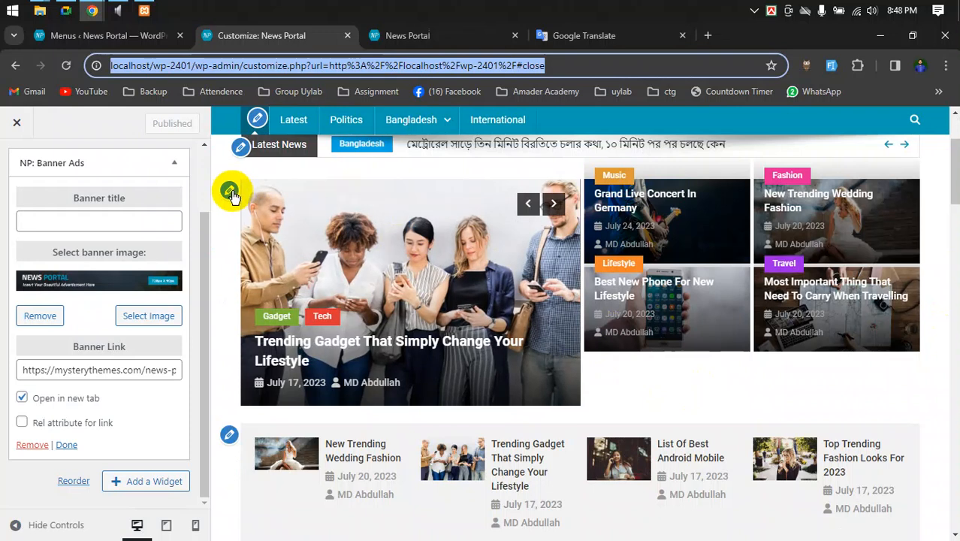
- Go back through the customizer panels and open the NP: Featured Slider widget settings
scroll(172, 188, "up", 3)
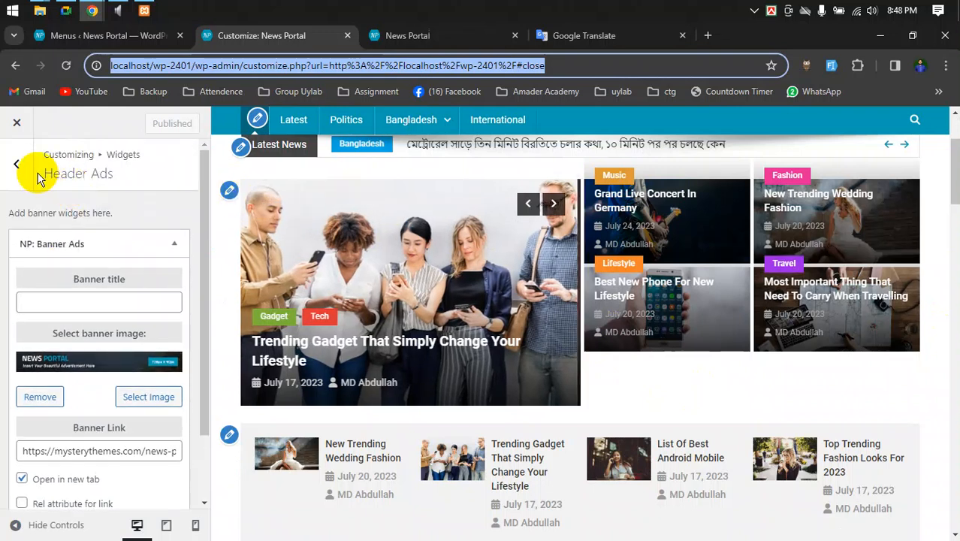
left_click(18, 170)
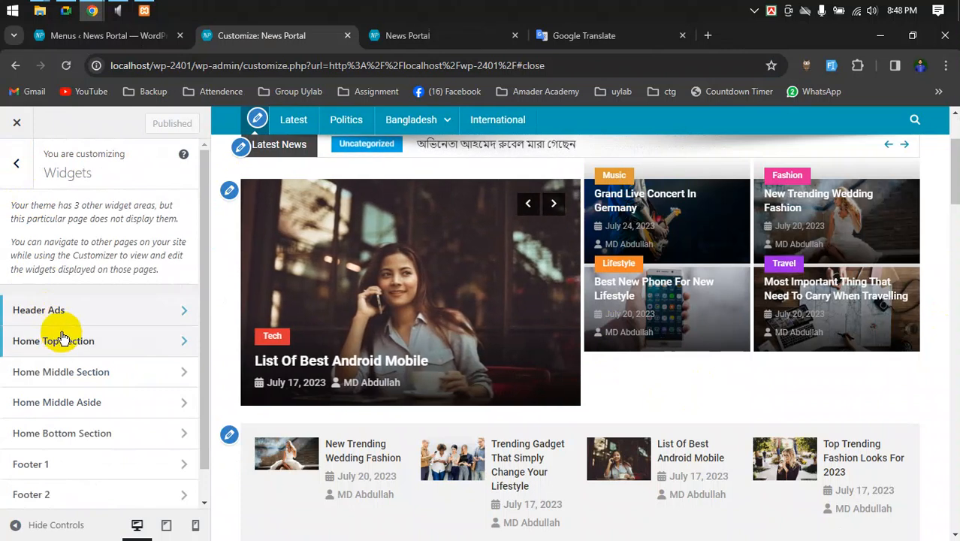
left_click(18, 175)
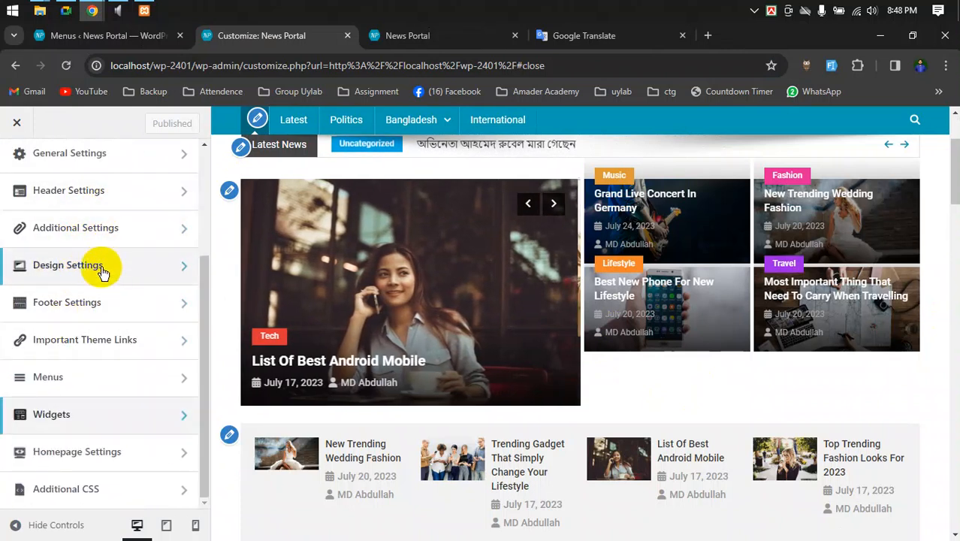
scroll(83, 304, "up", 3)
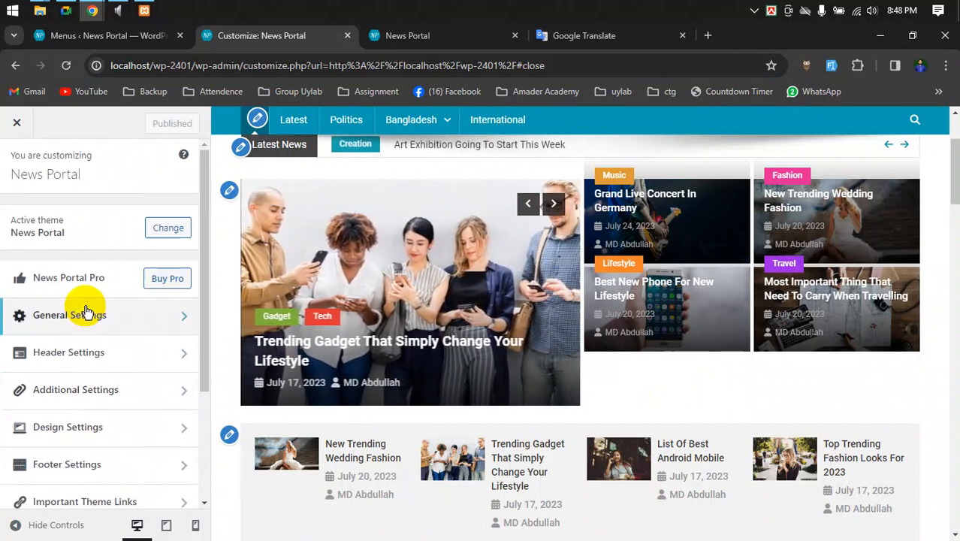
left_click(229, 191)
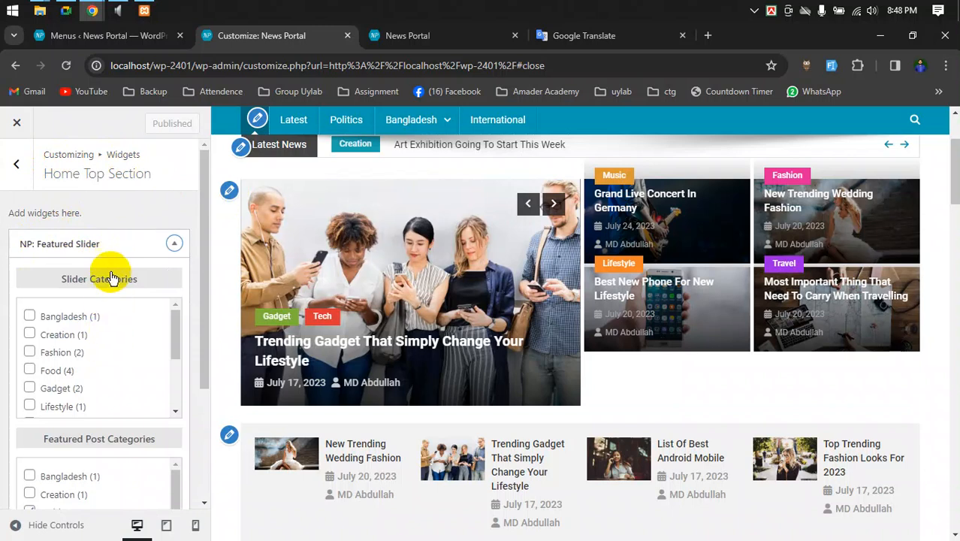
scroll(707, 360, "down", 1)
scroll(671, 342, "up", 3)
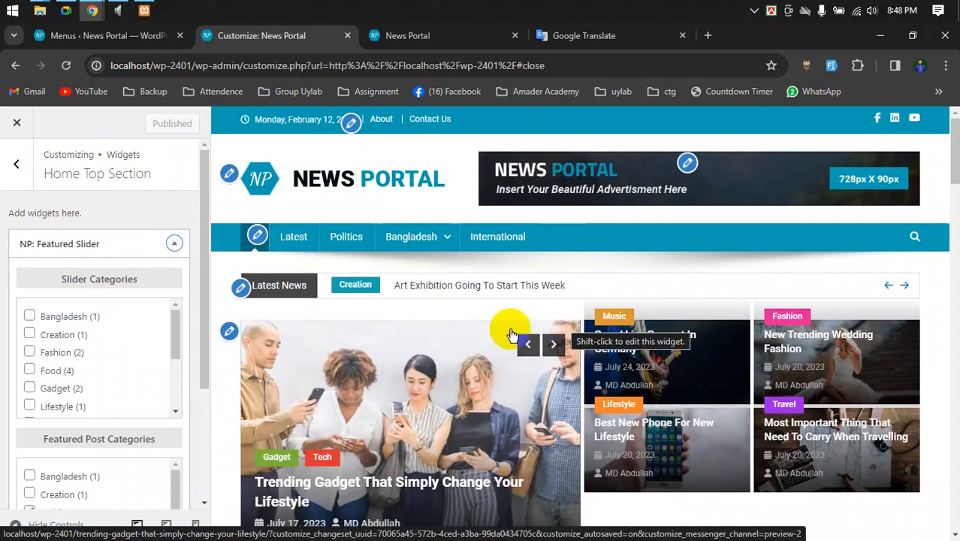
scroll(93, 323, "down", 1)
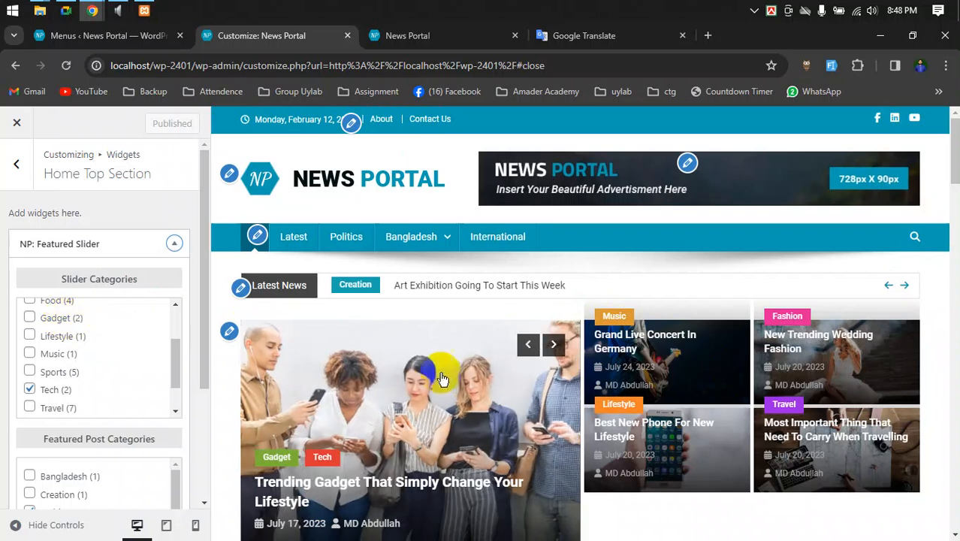
scroll(440, 371, "down", 1)
scroll(89, 369, "down", 1)
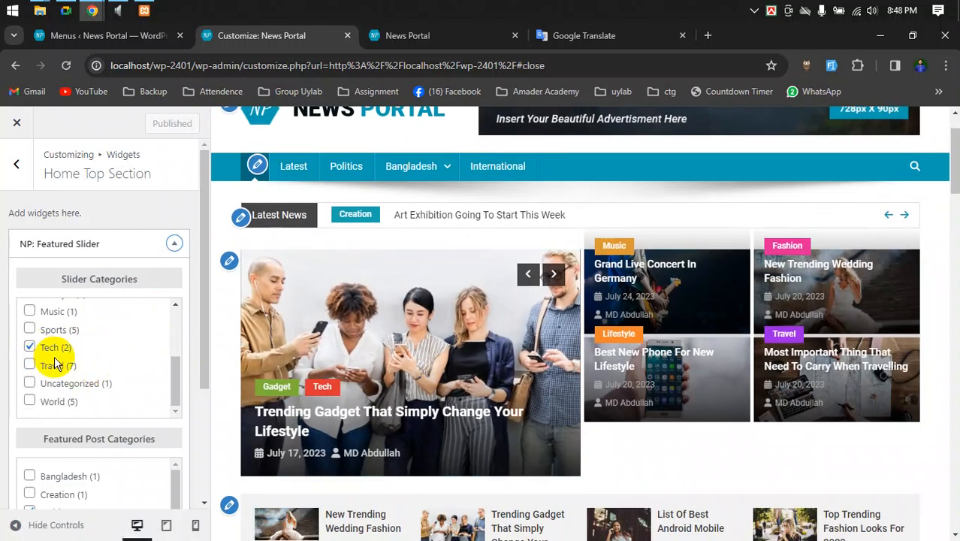
scroll(56, 358, "up", 3)
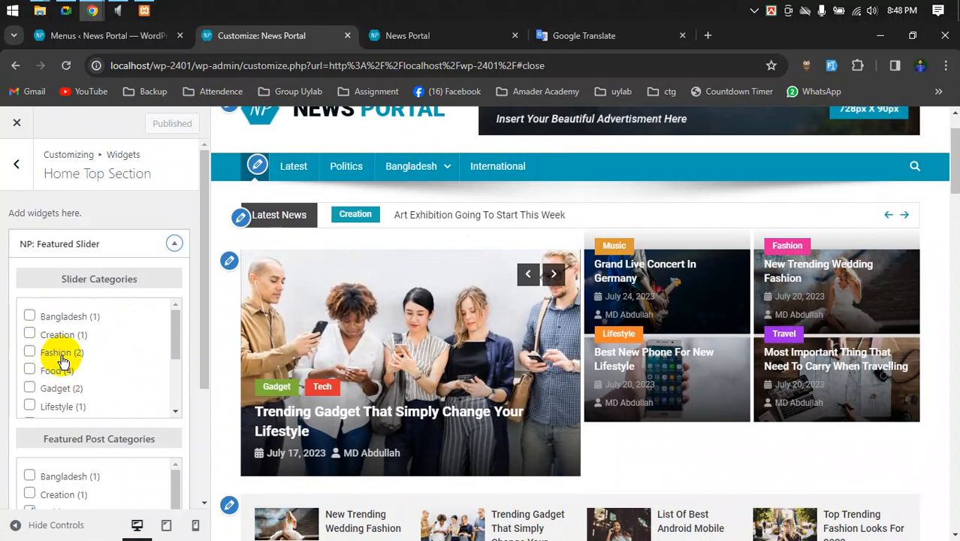
scroll(69, 362, "down", 1)
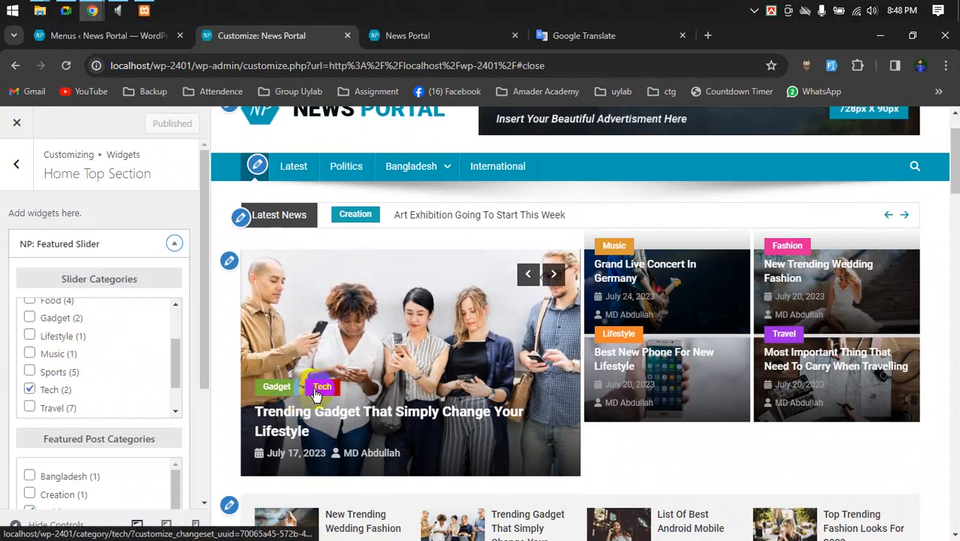
scroll(61, 354, "up", 2)
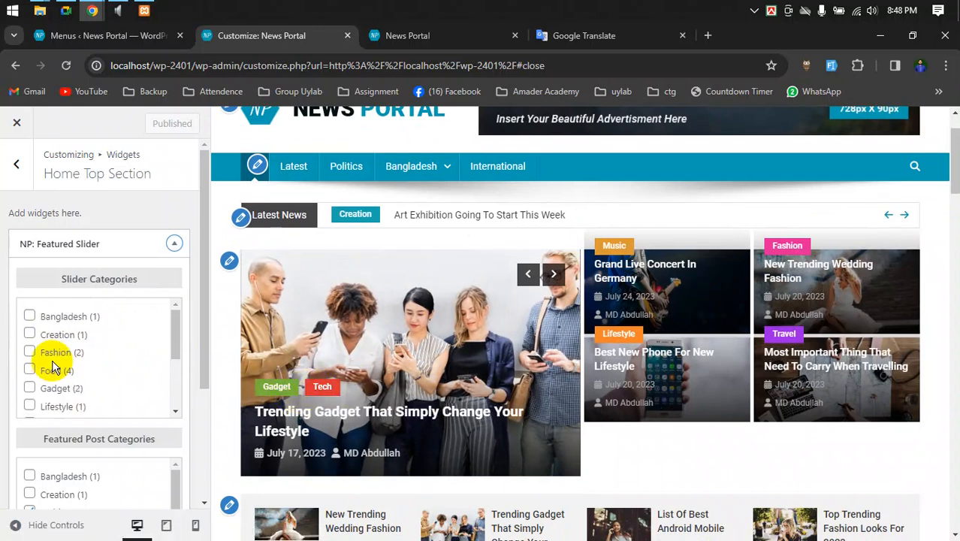
- Tick Bangladesh and Food as the featured slider's categories
left_click(29, 317)
left_click(29, 369)
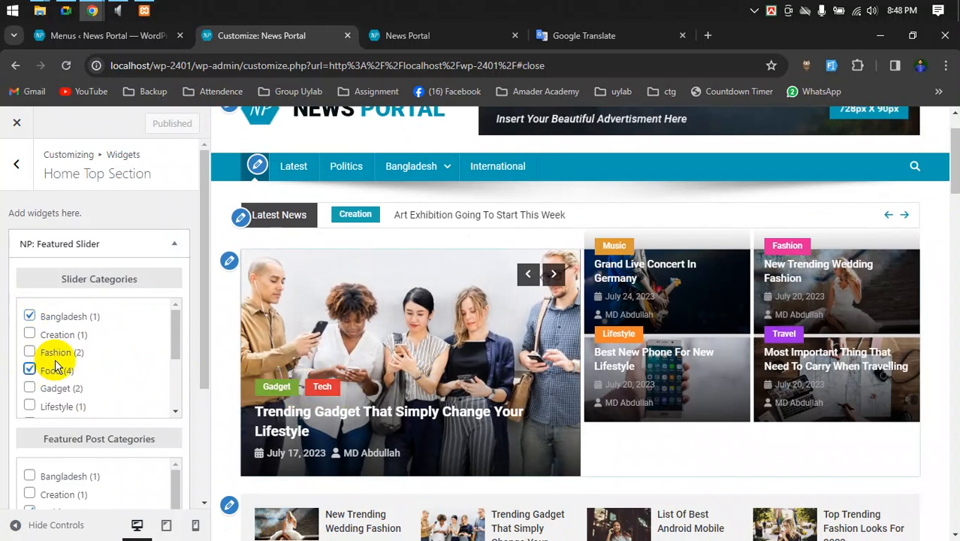
scroll(33, 360, "down", 3)
scroll(83, 357, "up", 3)
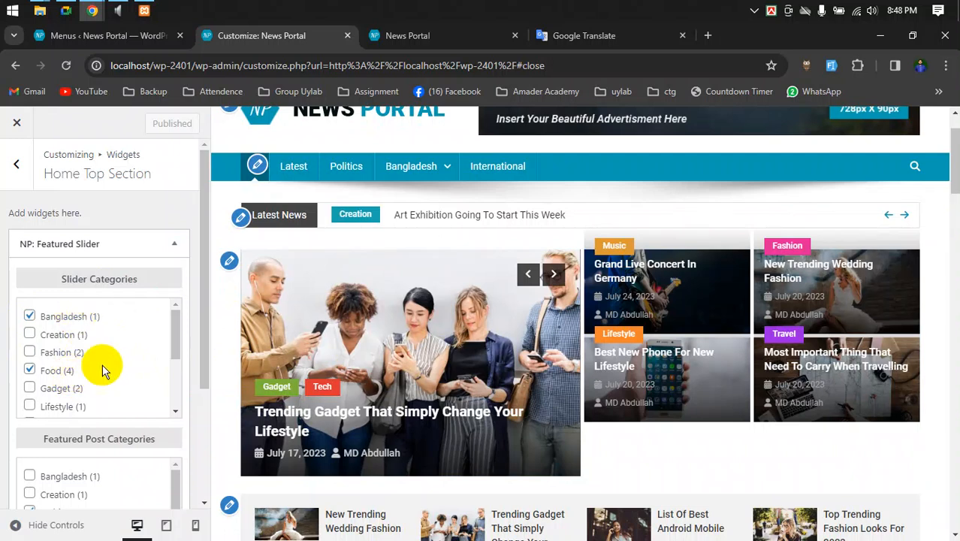
- Step through the slider to preview the Bangladesh story and Best Food breakfast slides
left_click(528, 272)
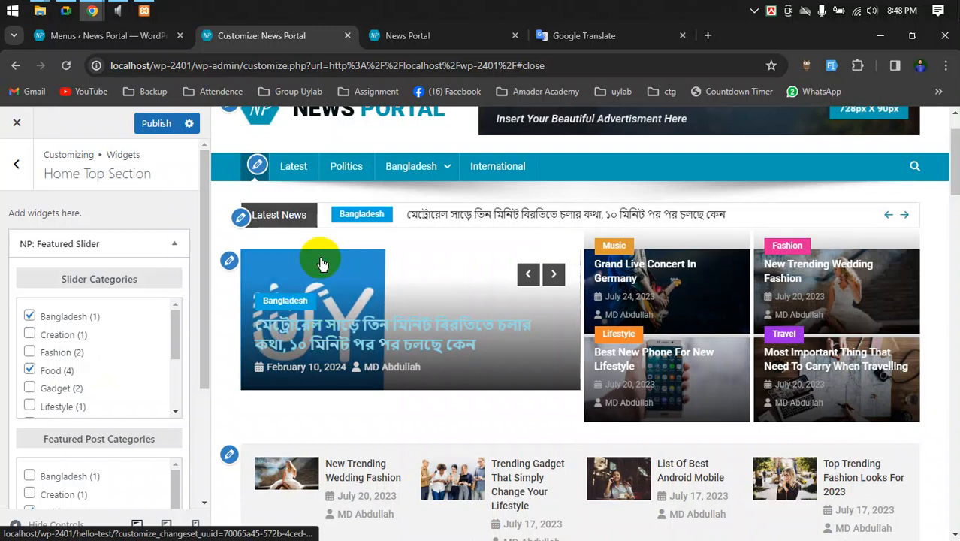
left_click(553, 273)
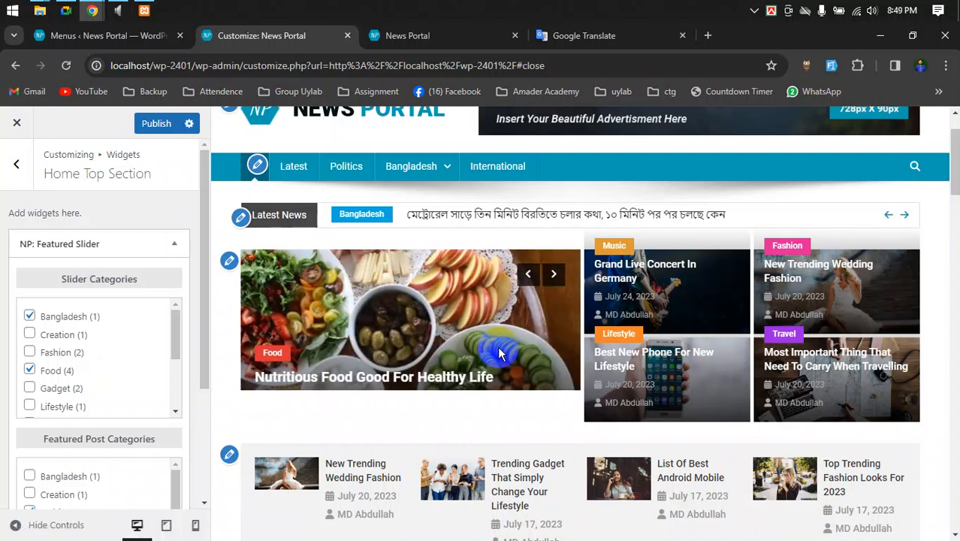
left_click(554, 274)
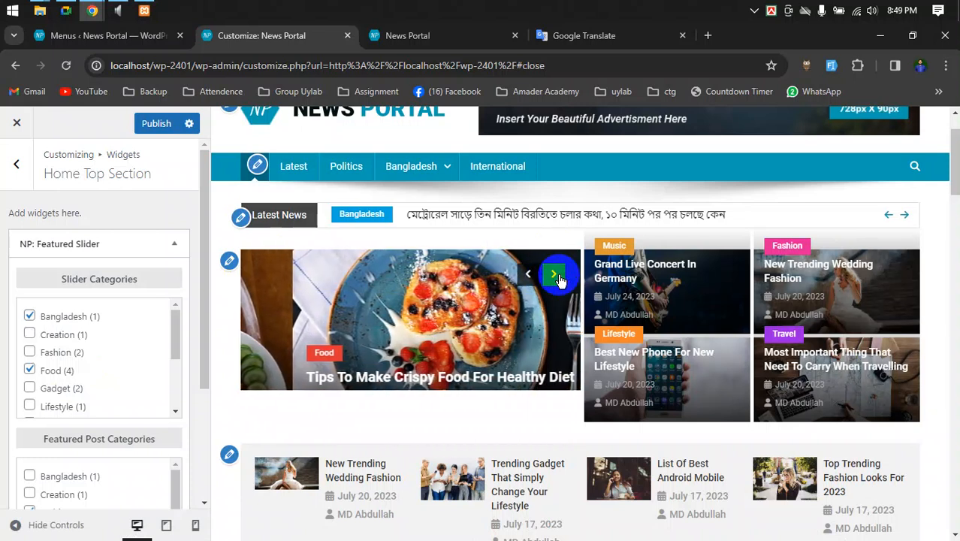
left_click(557, 277)
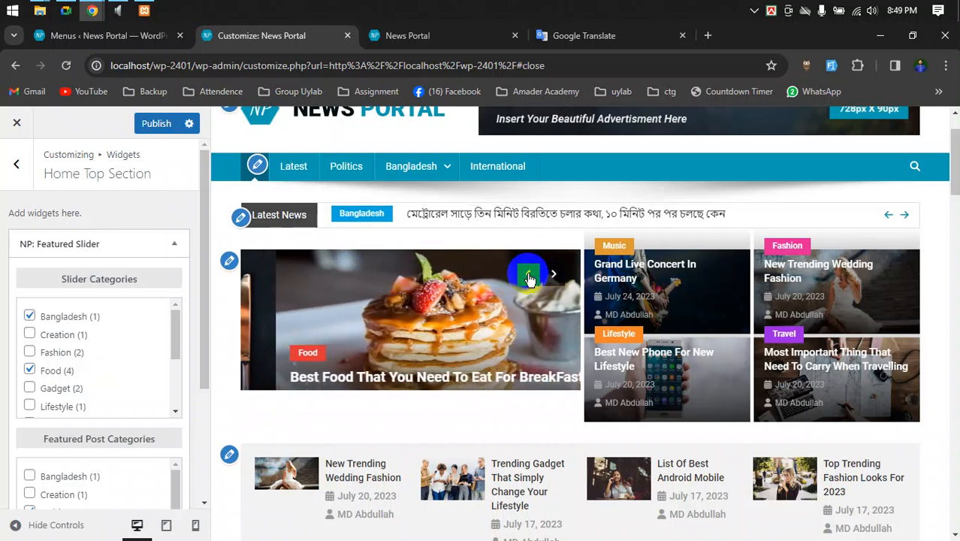
left_click(528, 277)
left_click(528, 277)
left_click(528, 275)
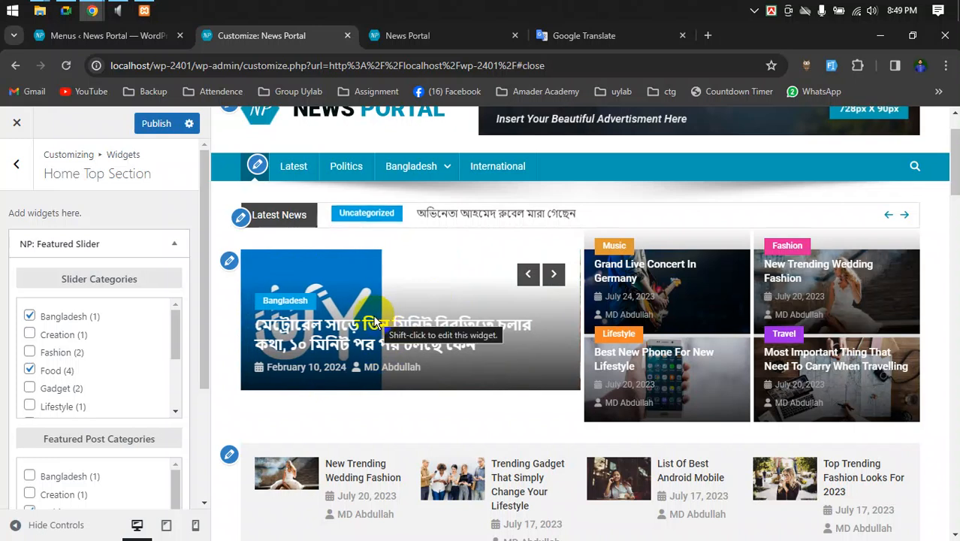
left_click(552, 275)
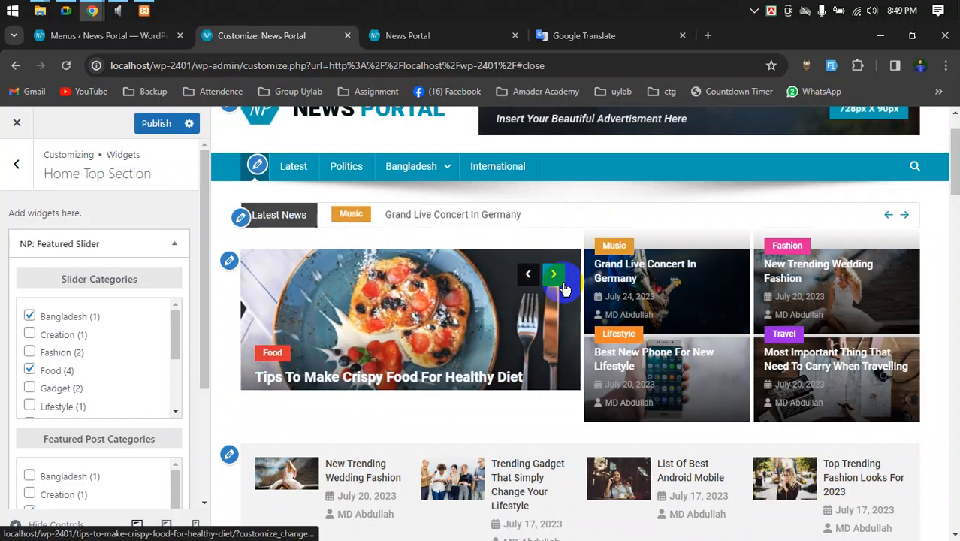
left_click(563, 286)
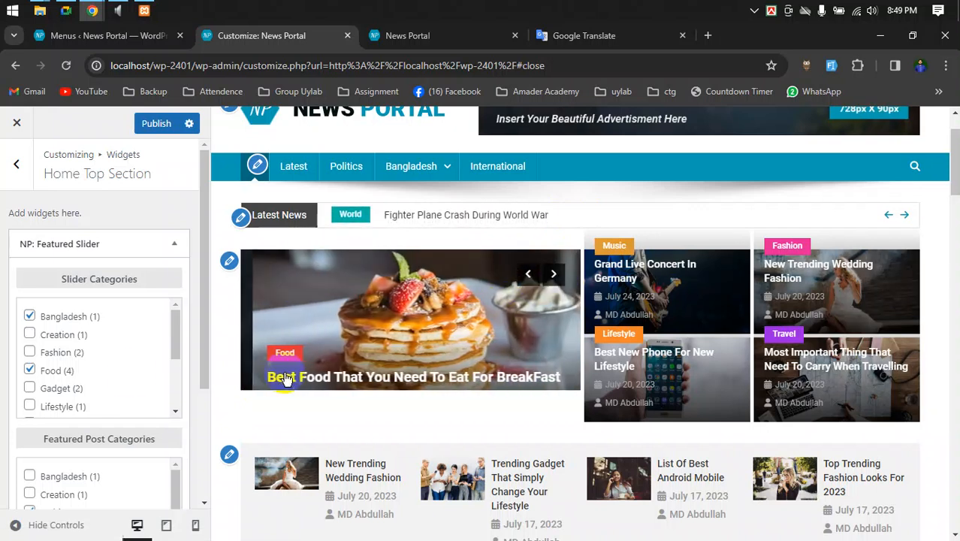
scroll(100, 366, "down", 3)
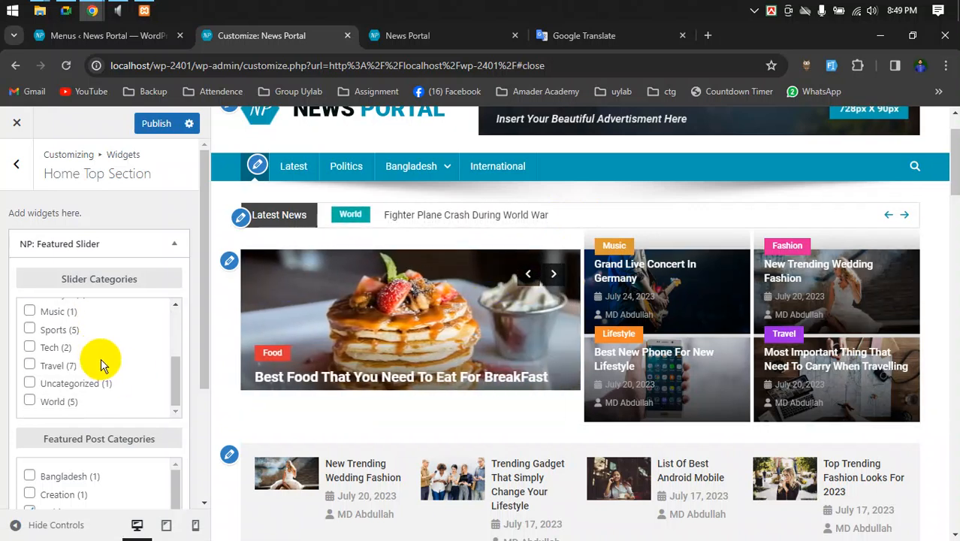
- Tick Uncategorized in Slider Categories and step through the preview slider's slides to check it
left_click(91, 393)
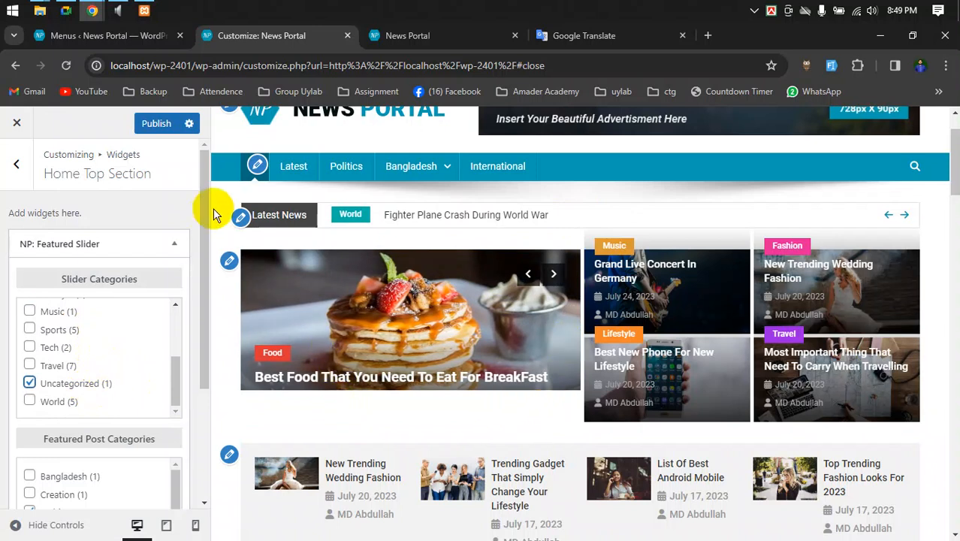
left_click(561, 286)
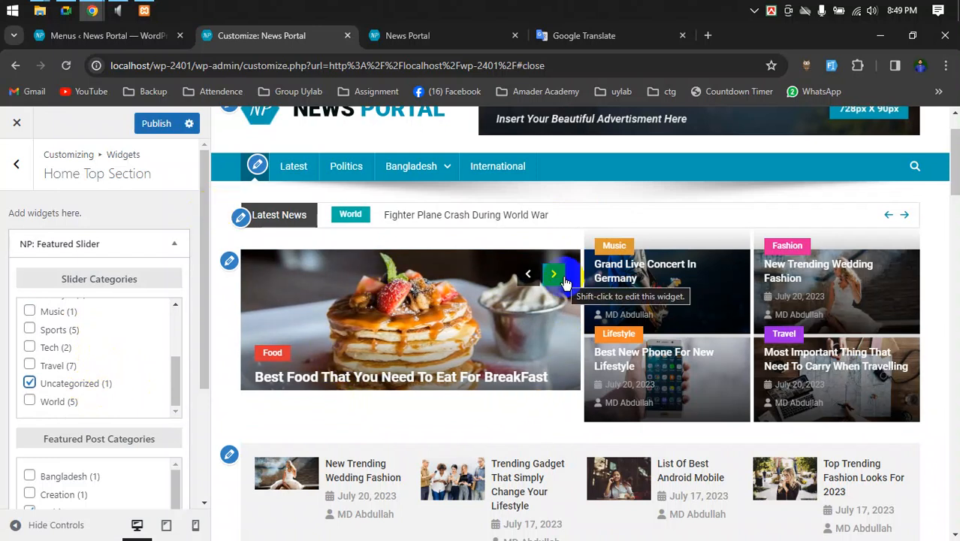
left_click(565, 280)
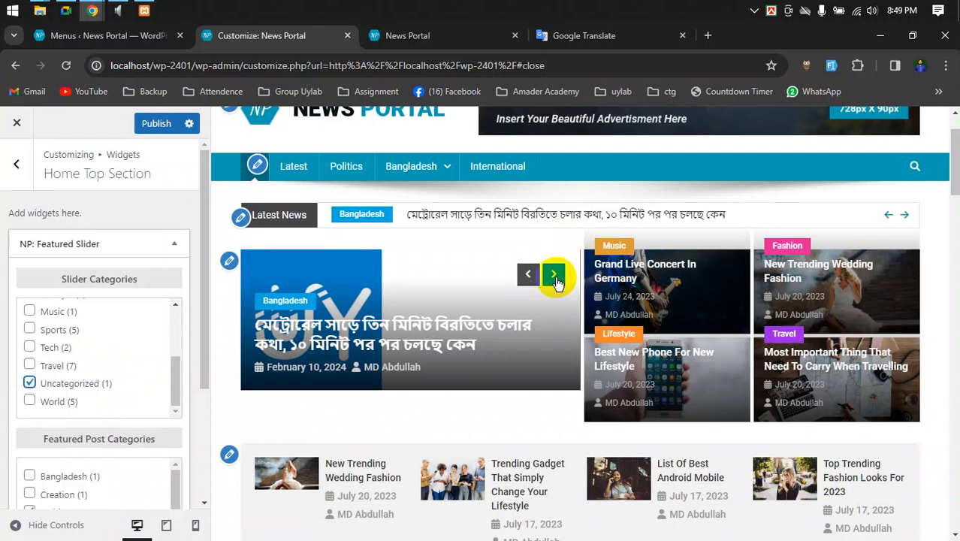
left_click(554, 275)
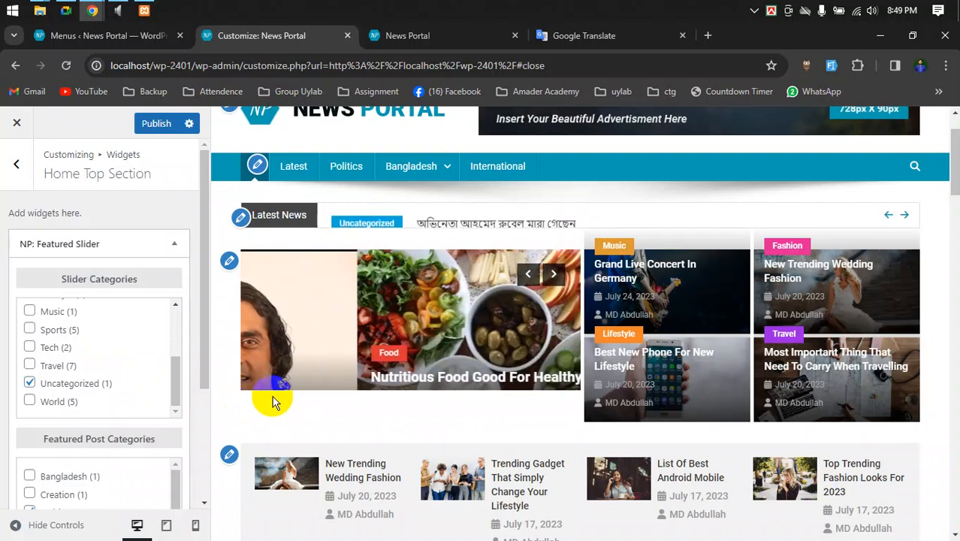
left_click(556, 272)
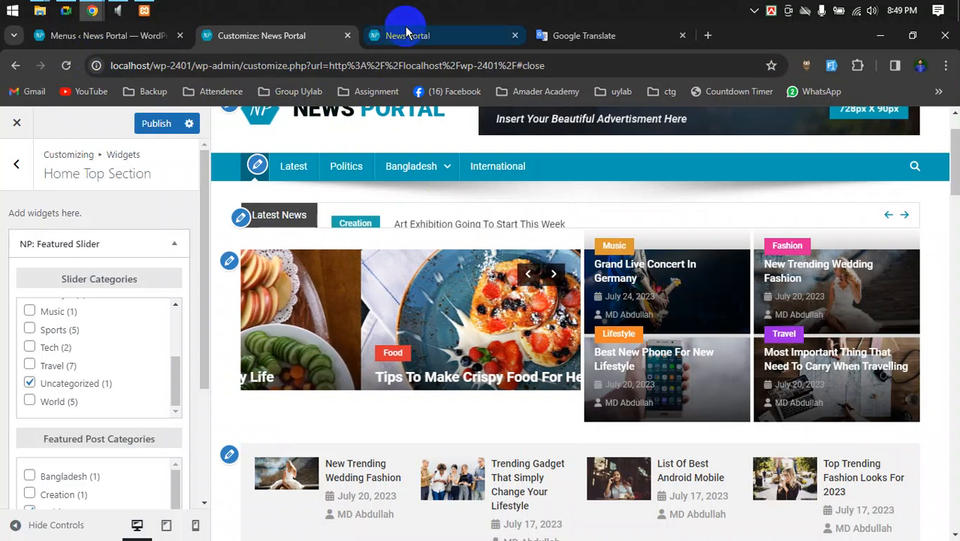
- Open the Media Library and scroll through the uploaded images
left_click(90, 37)
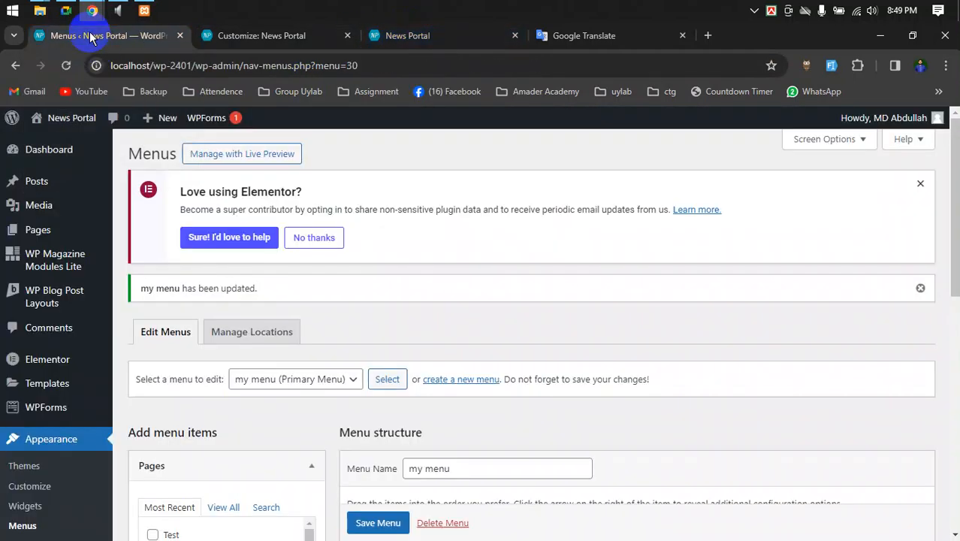
mouse_move(30, 205)
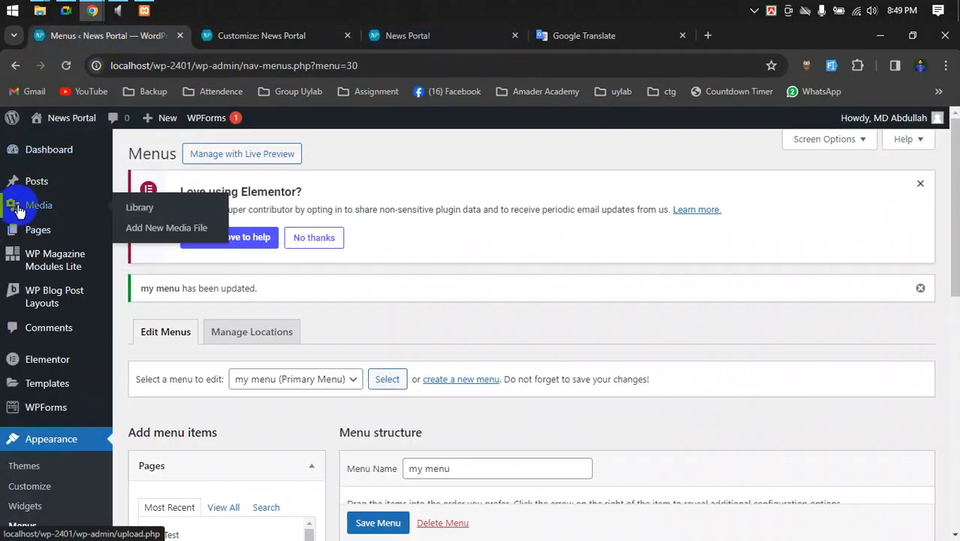
left_click(147, 207)
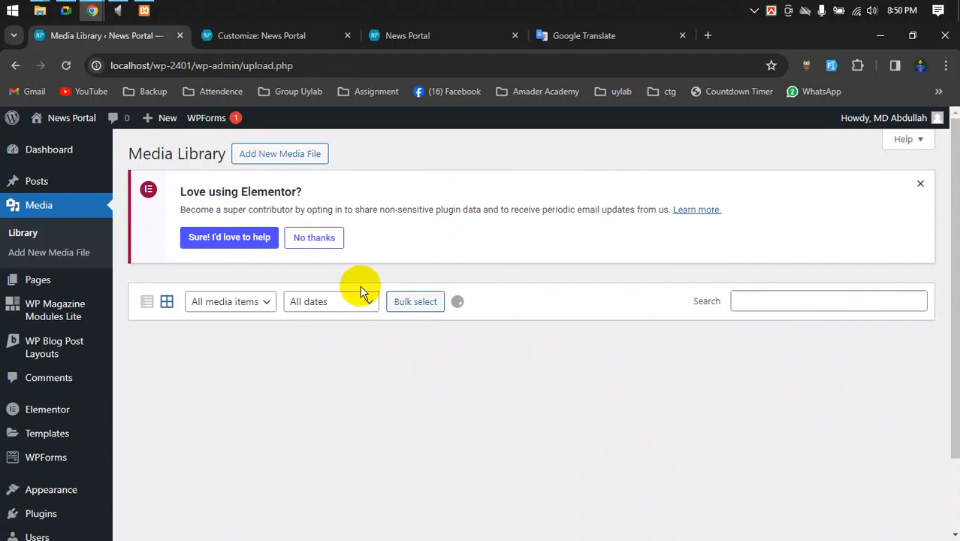
scroll(353, 316, "down", 2)
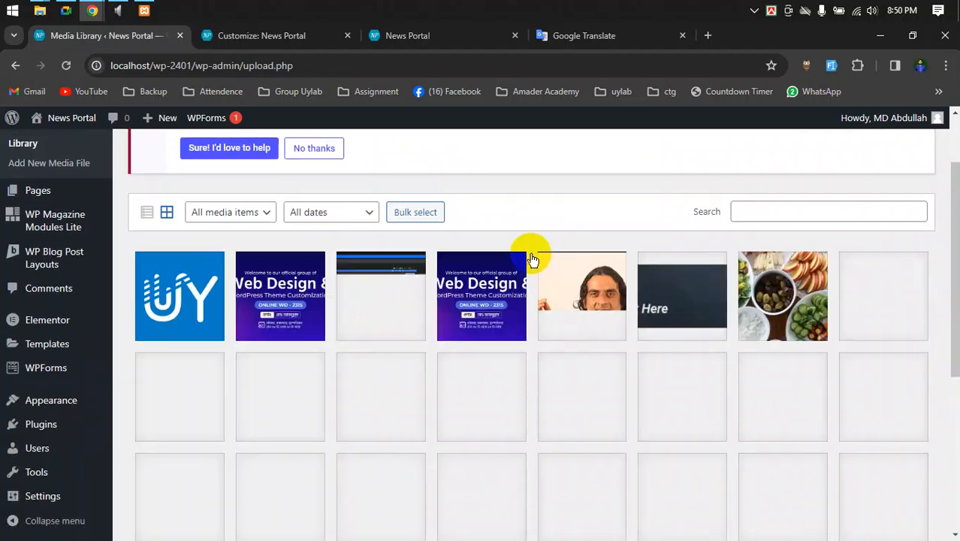
scroll(530, 259, "down", 1)
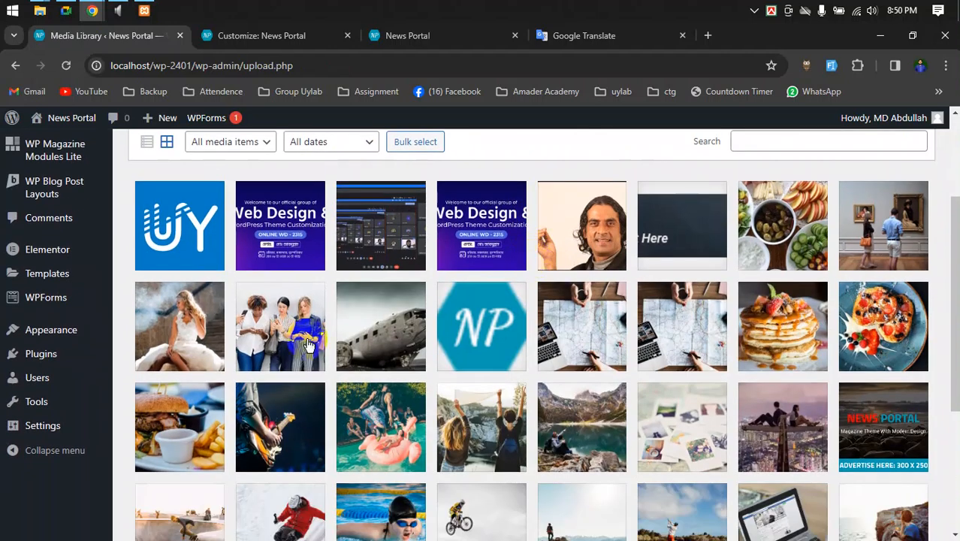
- Read the group phone photo's dimensions, 1124 by 750 pixels, then close its details
left_click(301, 315)
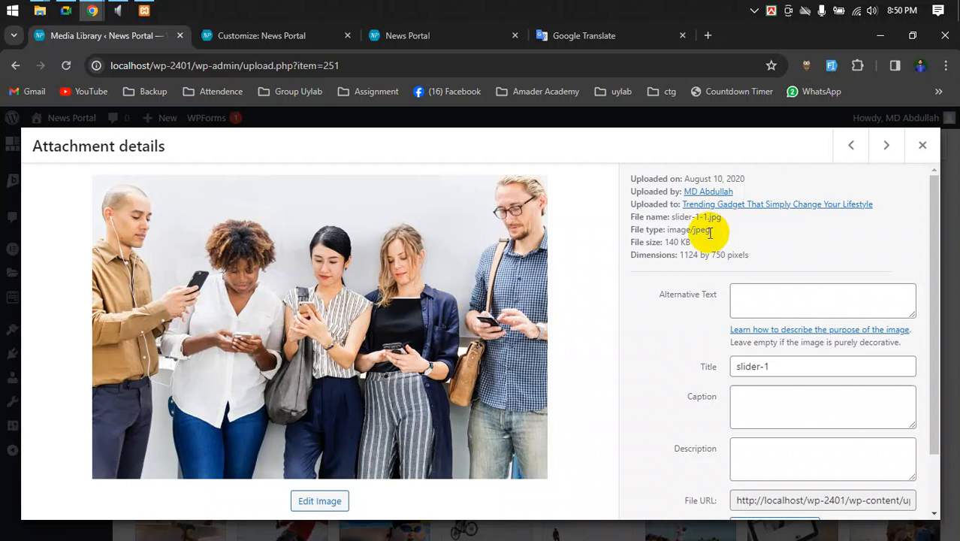
left_click_drag(681, 255, 737, 255)
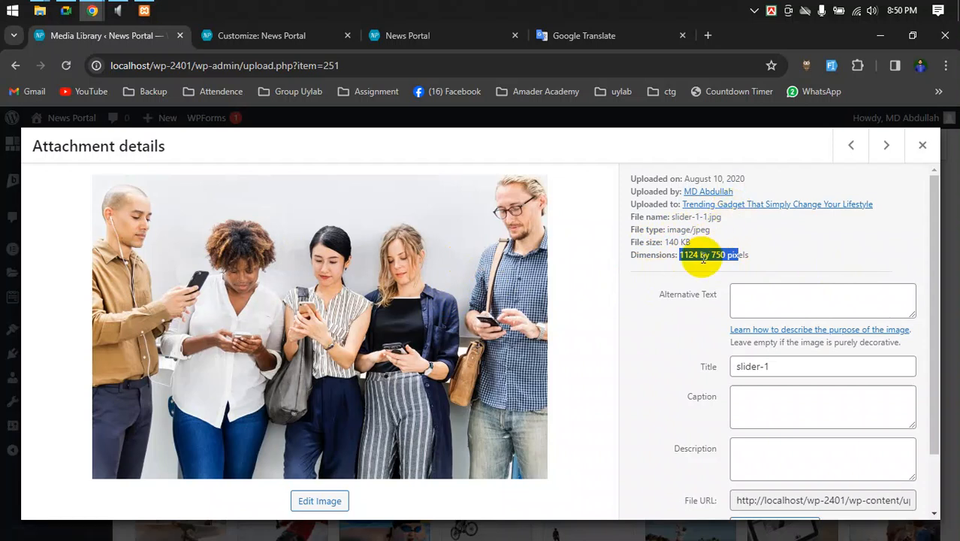
left_click_drag(636, 257, 751, 255)
left_click(922, 147)
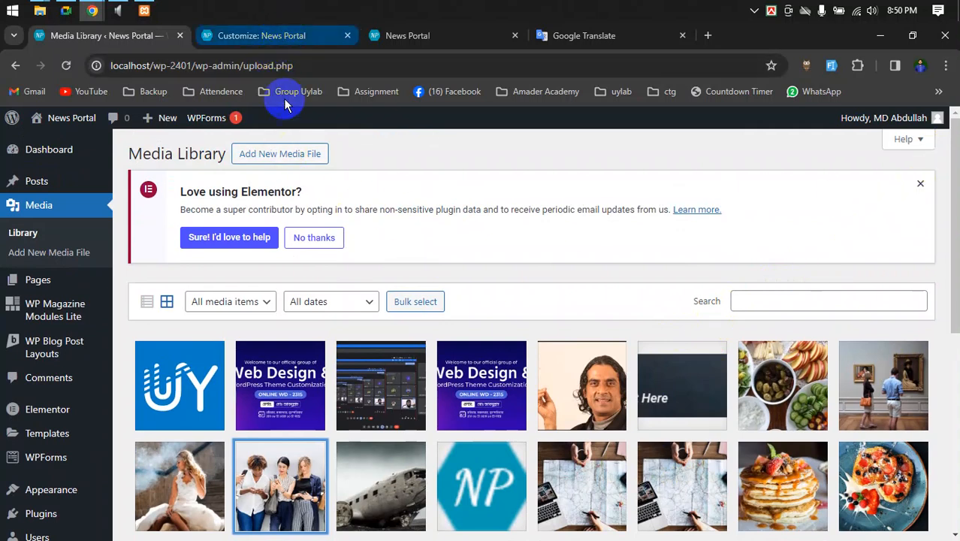
- Dismiss the Elementor notice and switch over to the Google Meet call
left_click(918, 188)
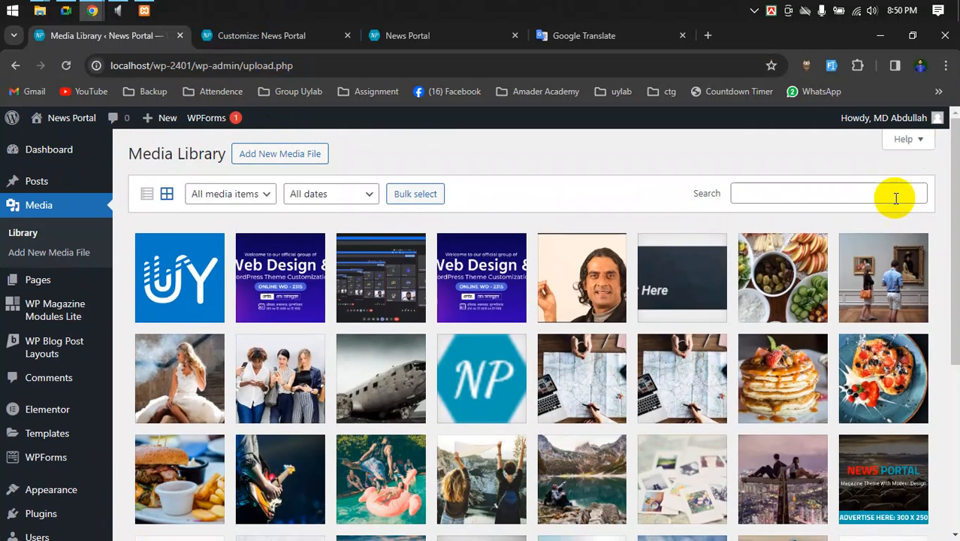
scroll(676, 193, "down", 1)
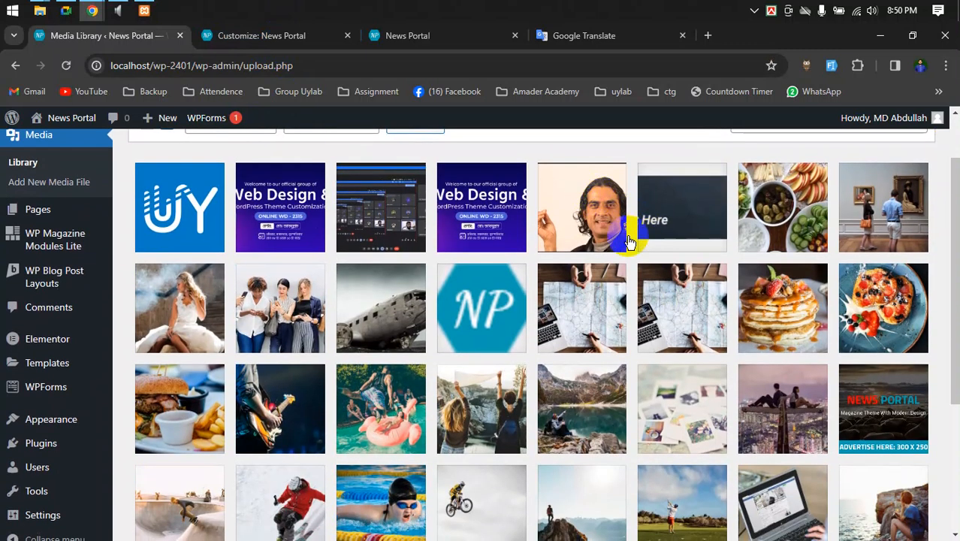
scroll(146, 295, "up", 1)
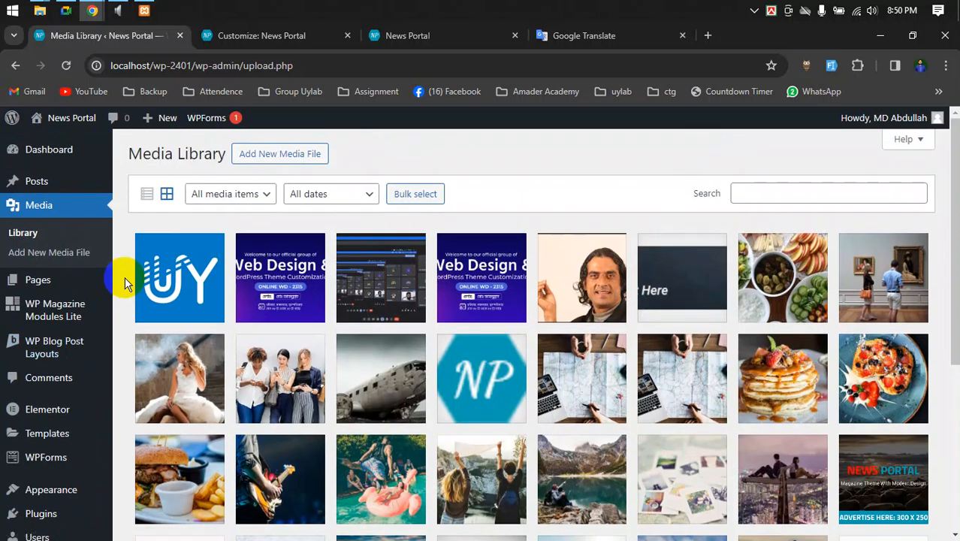
left_click(54, 10)
- Bring up the Google Meet call and close its in-call messages panel
left_click(61, 11)
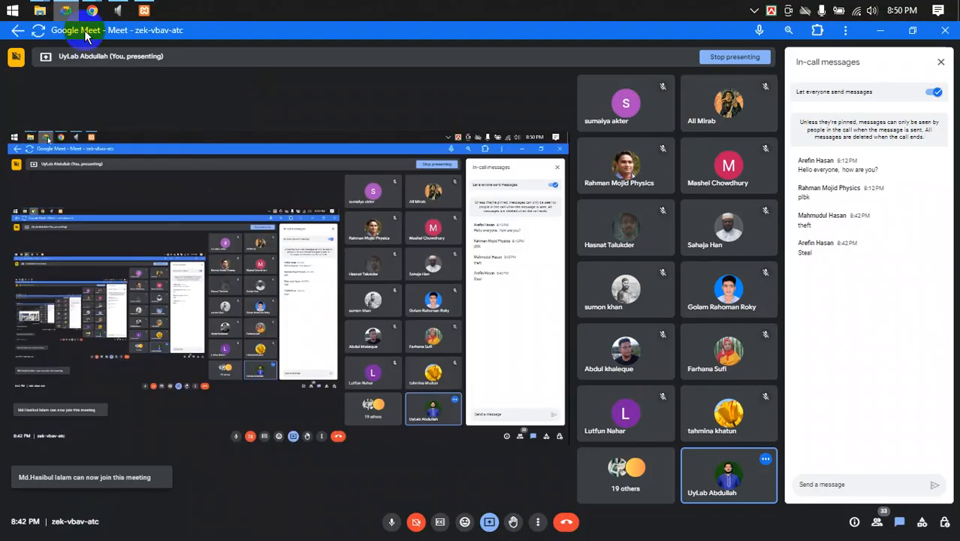
left_click(940, 63)
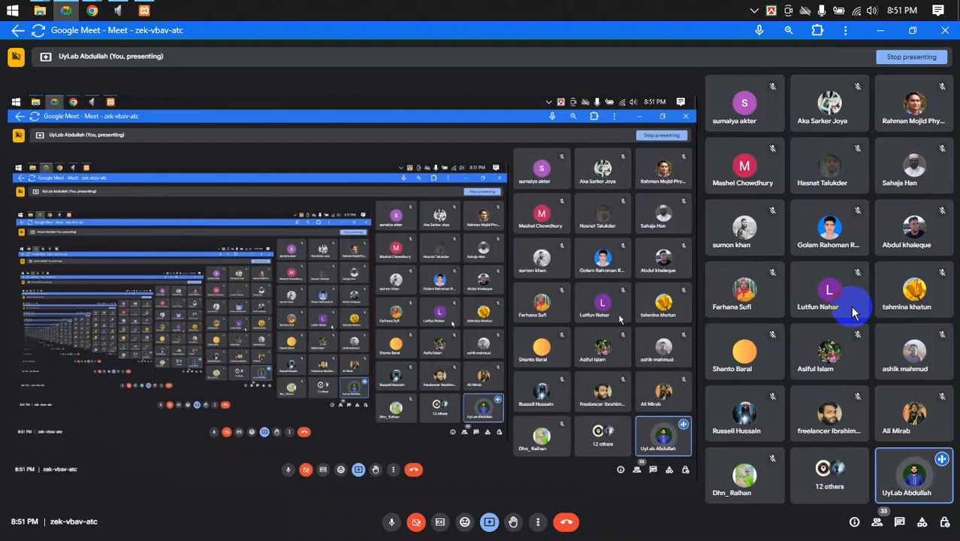
- Bring the WordPress browser window back to the front on the Media Library page
mouse_move(92, 10)
left_click(63, 68)
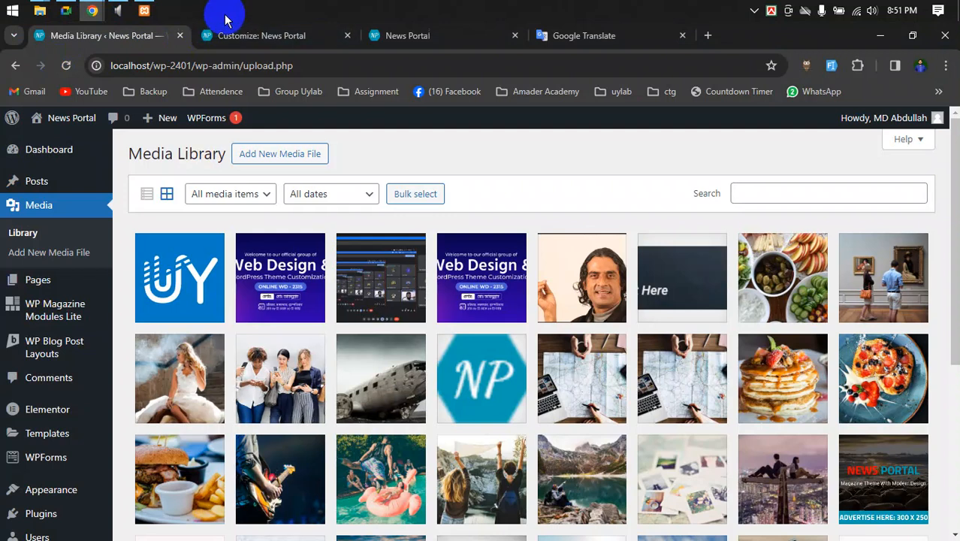
left_click(241, 36)
left_click(135, 35)
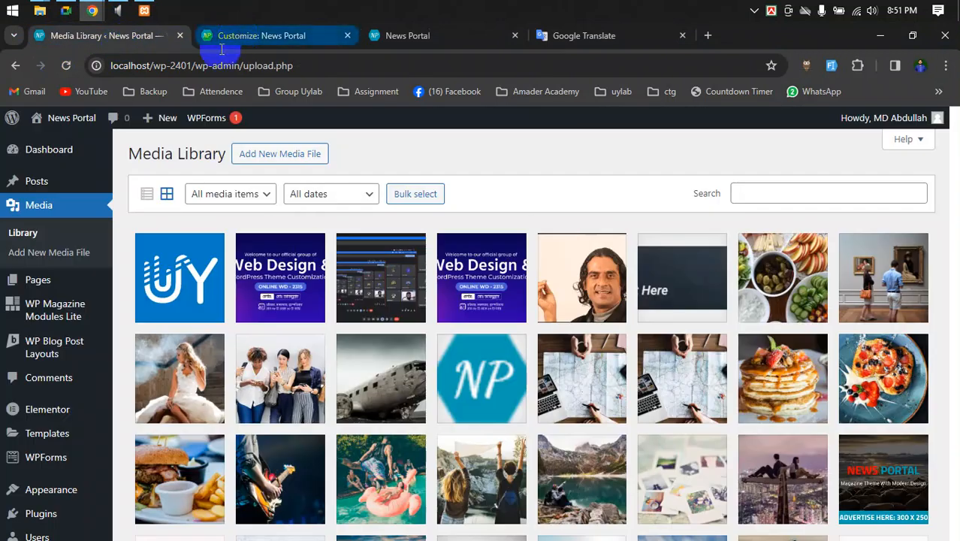
- Open Posts > All Posts and scroll through the posts and their categories
mouse_move(43, 174)
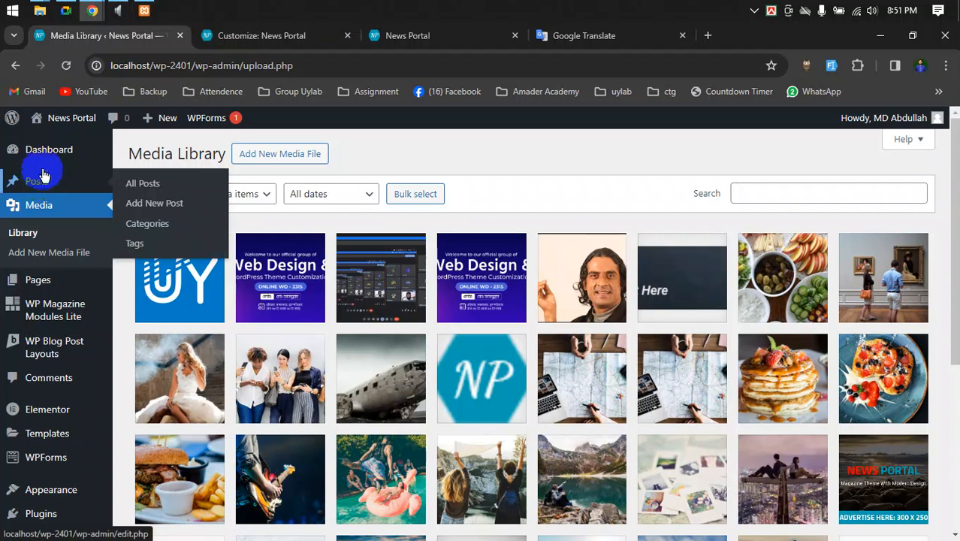
left_click(150, 185)
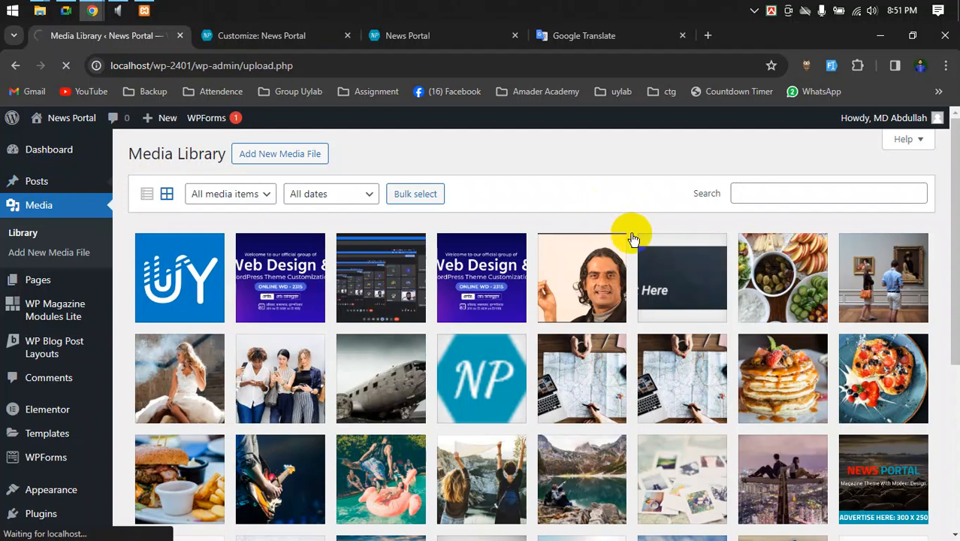
scroll(636, 250, "down", 2)
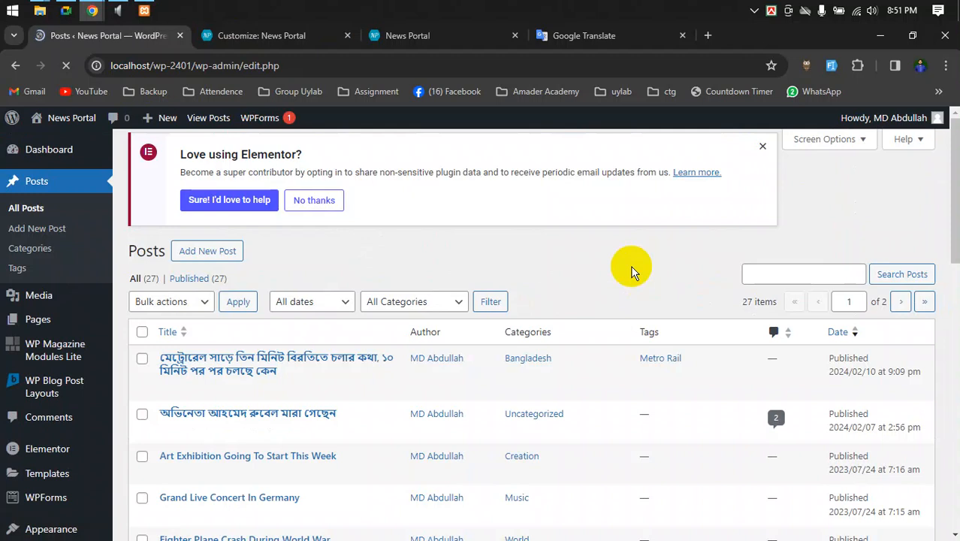
scroll(633, 267, "down", 2)
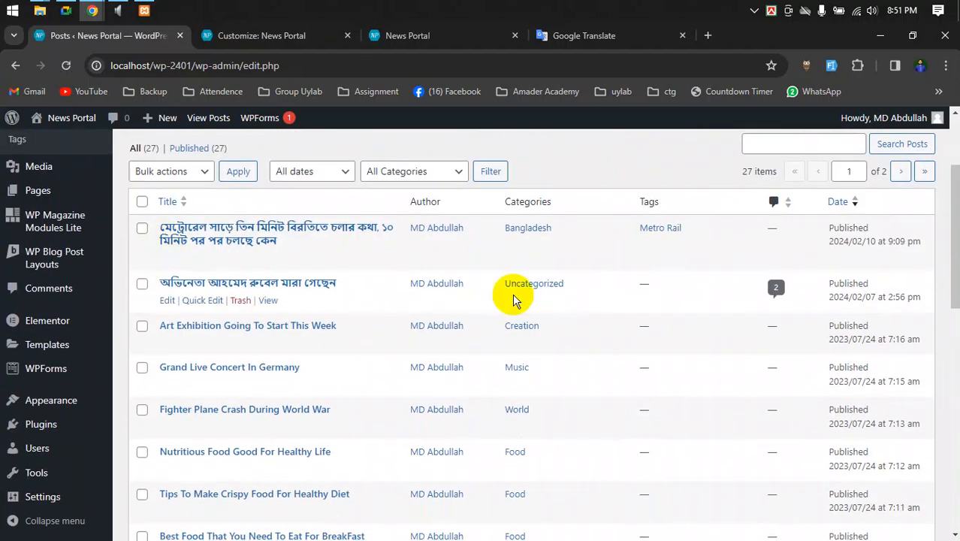
scroll(526, 308, "down", 3)
scroll(547, 322, "down", 6)
scroll(520, 377, "up", 10)
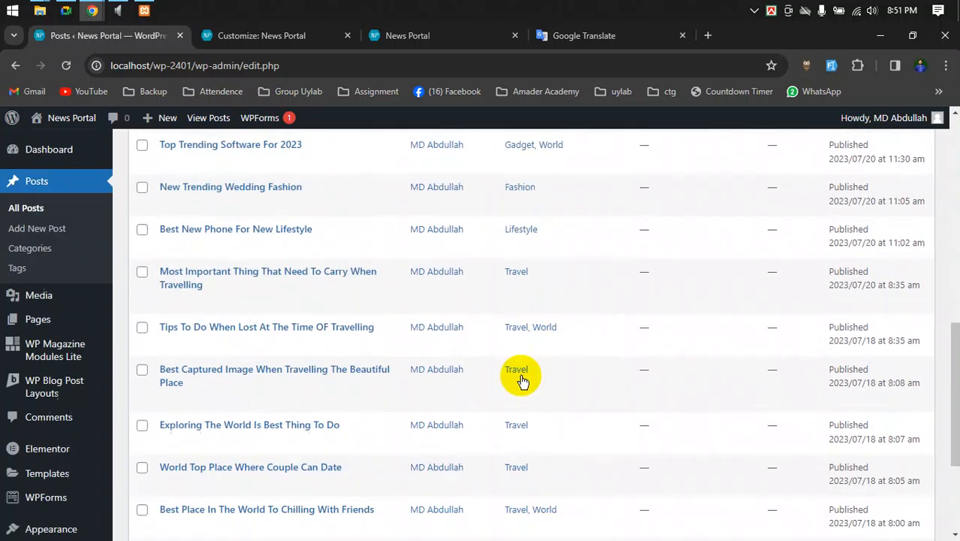
scroll(523, 382, "up", 1)
- Test the post checkboxes and Bulk actions list without applying anything, then return to the Customizer
left_click(142, 345)
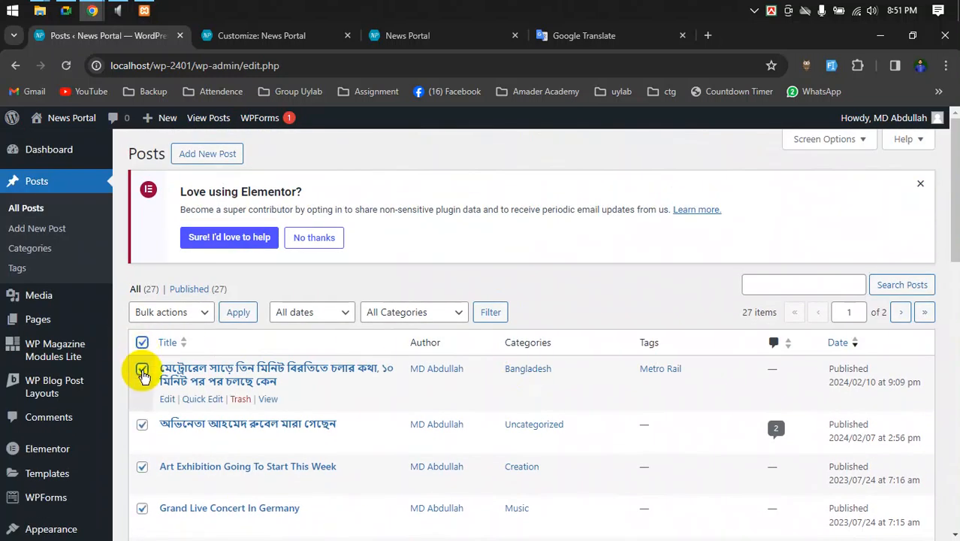
left_click(142, 371)
scroll(346, 398, "down", 2)
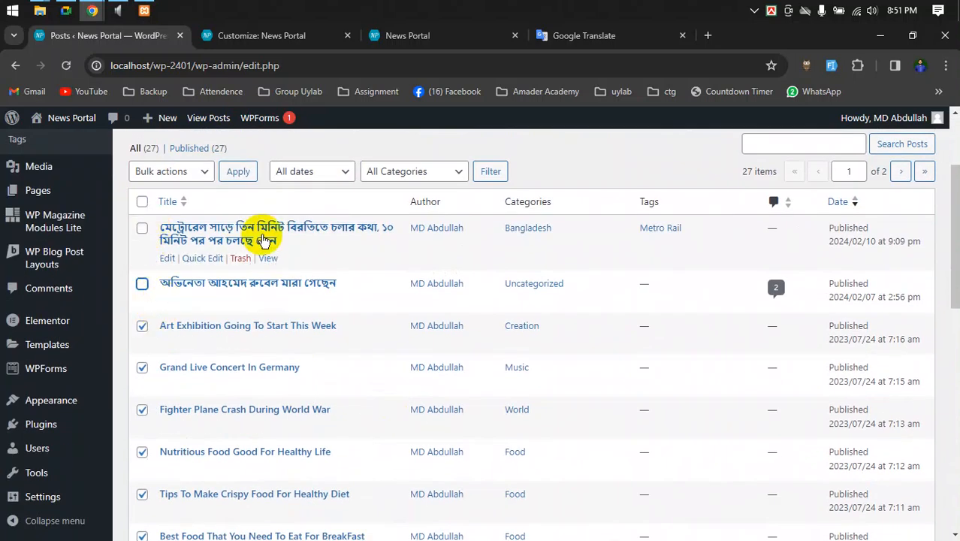
left_click(167, 174)
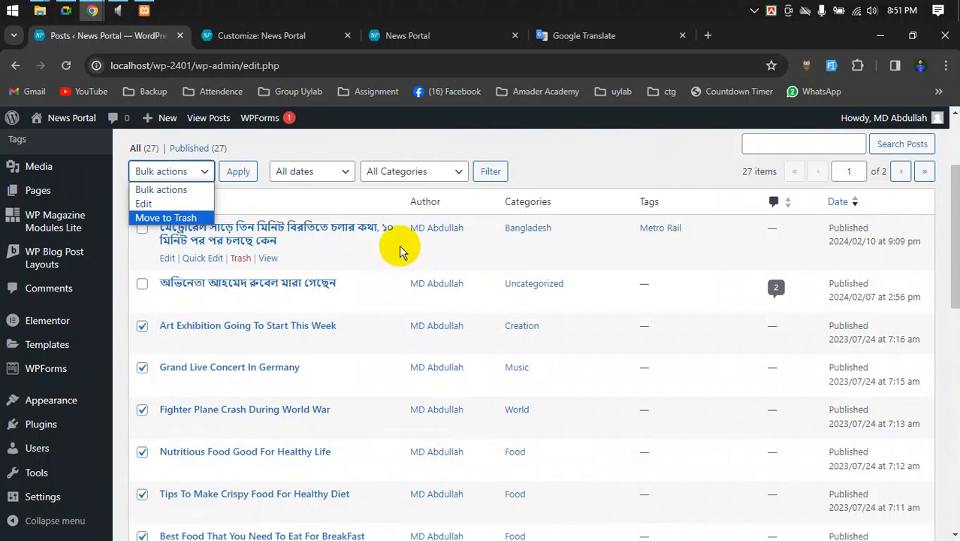
left_click(645, 158)
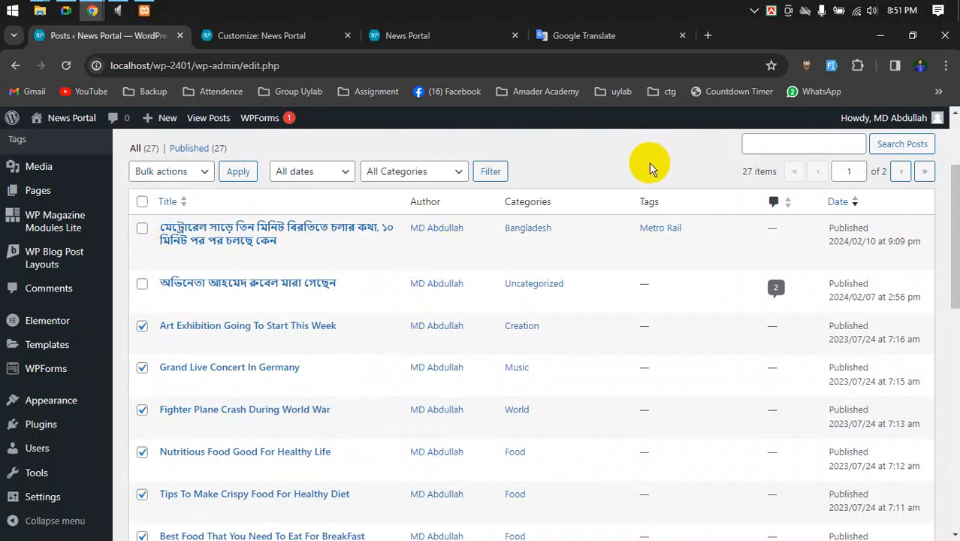
left_click(284, 37)
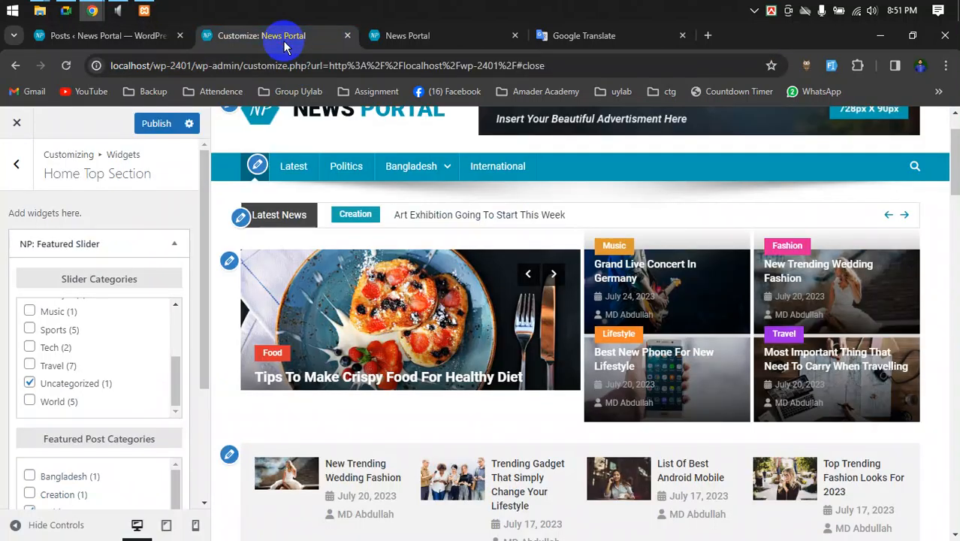
scroll(583, 240, "down", 3)
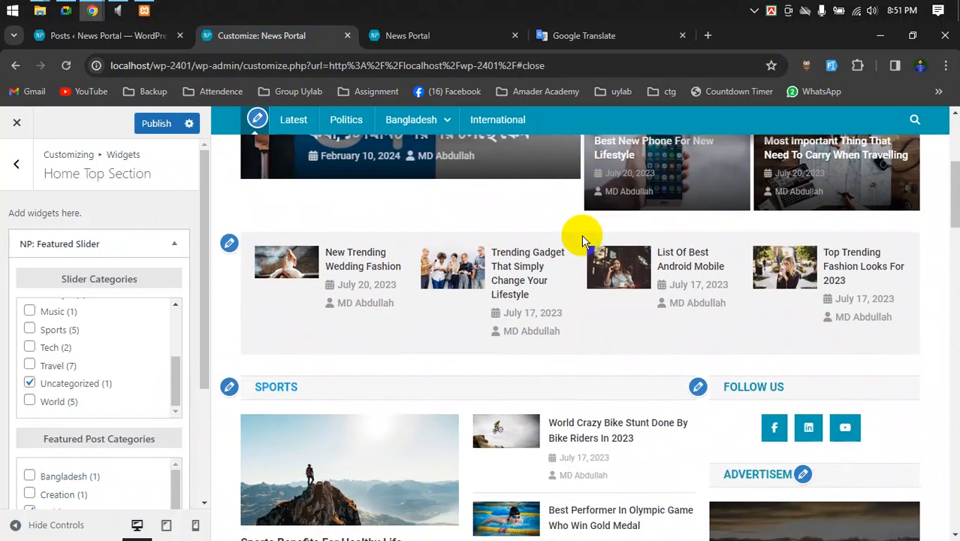
scroll(581, 236, "down", 1)
scroll(581, 236, "down", 2)
scroll(578, 248, "up", 6)
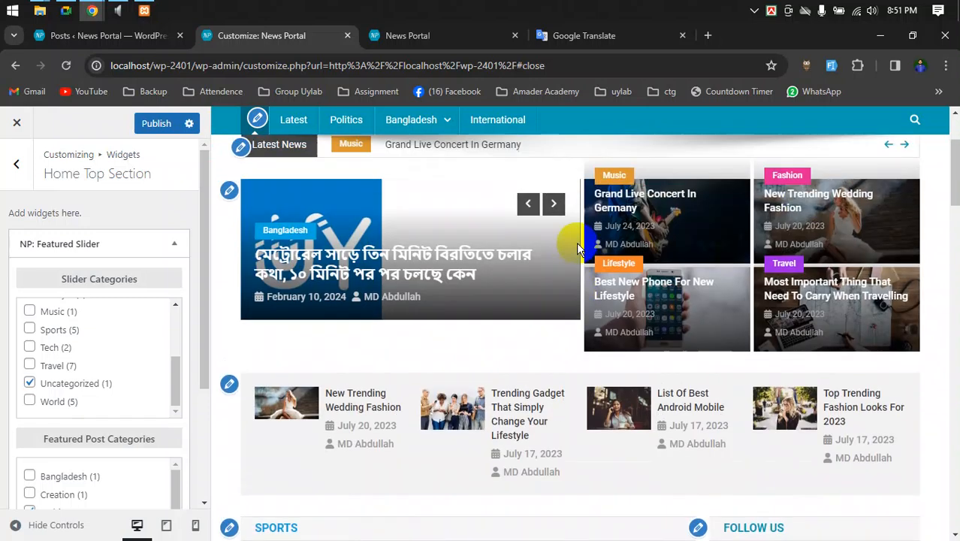
scroll(586, 277, "down", 5)
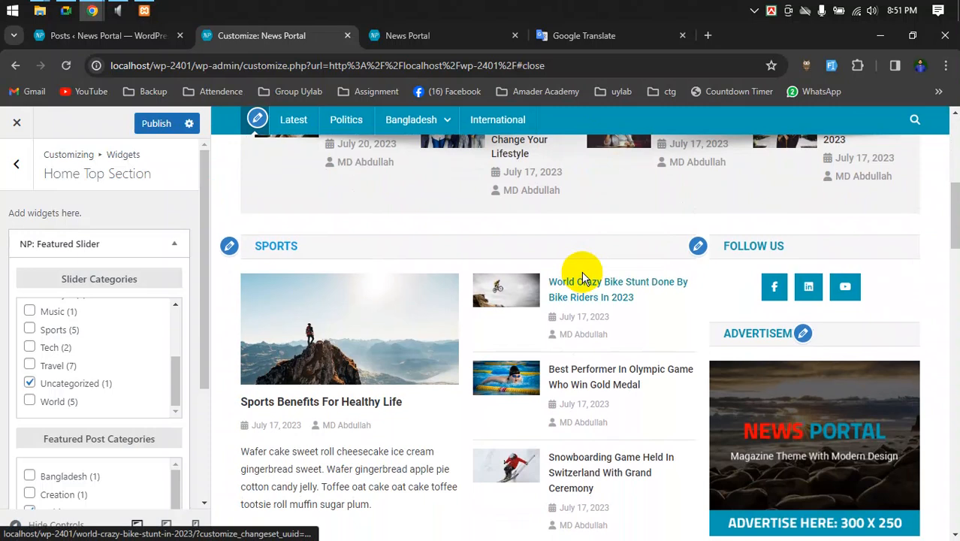
scroll(582, 278, "up", 4)
scroll(583, 272, "up", 2)
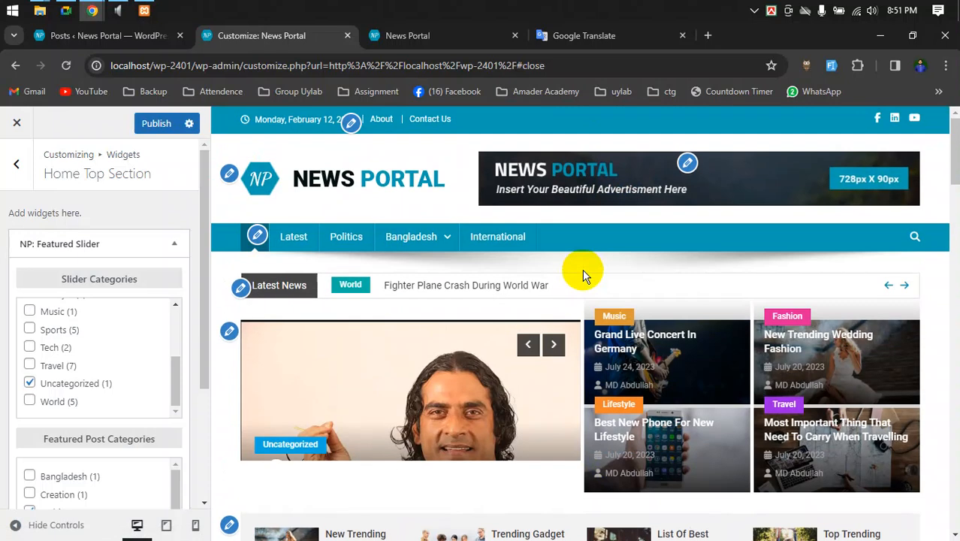
scroll(583, 273, "down", 2)
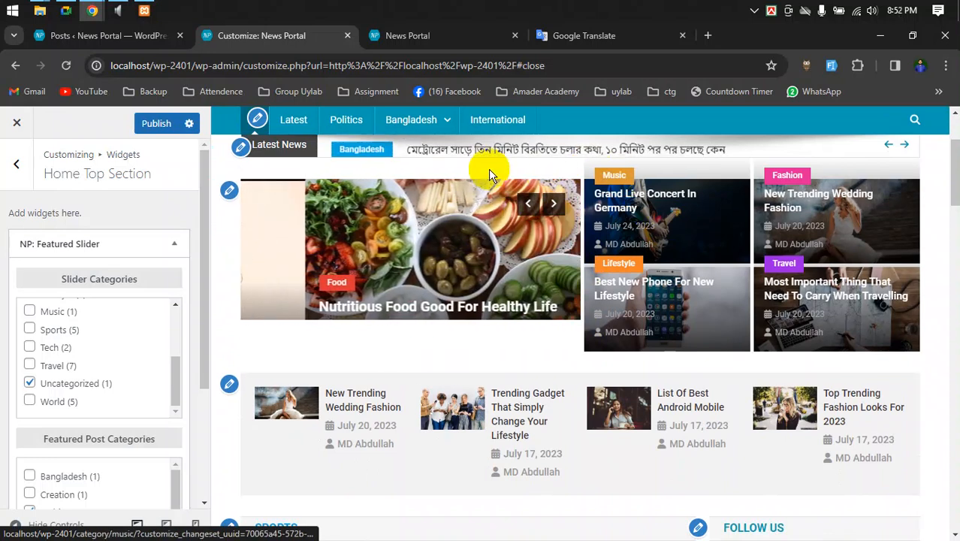
scroll(277, 242, "up", 1)
scroll(276, 242, "up", 1)
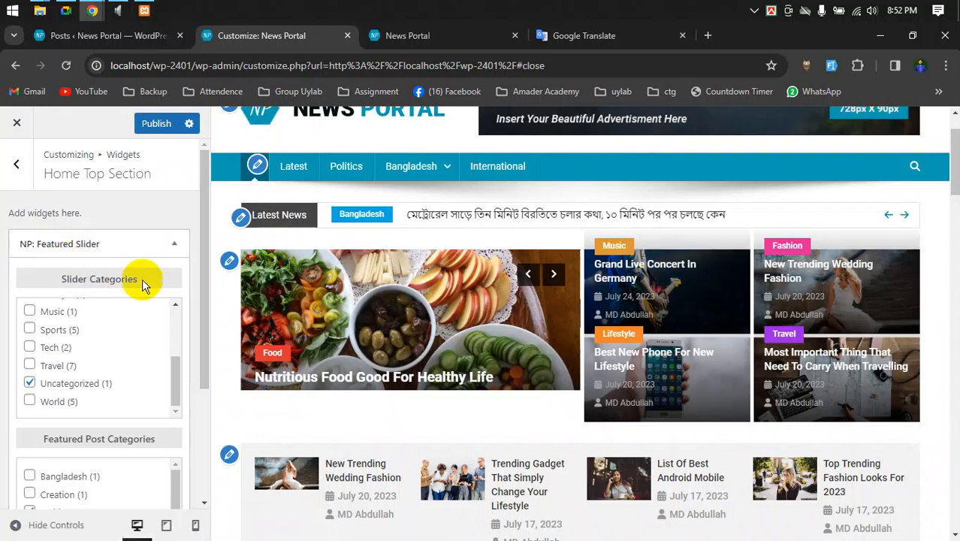
scroll(106, 338, "down", 2)
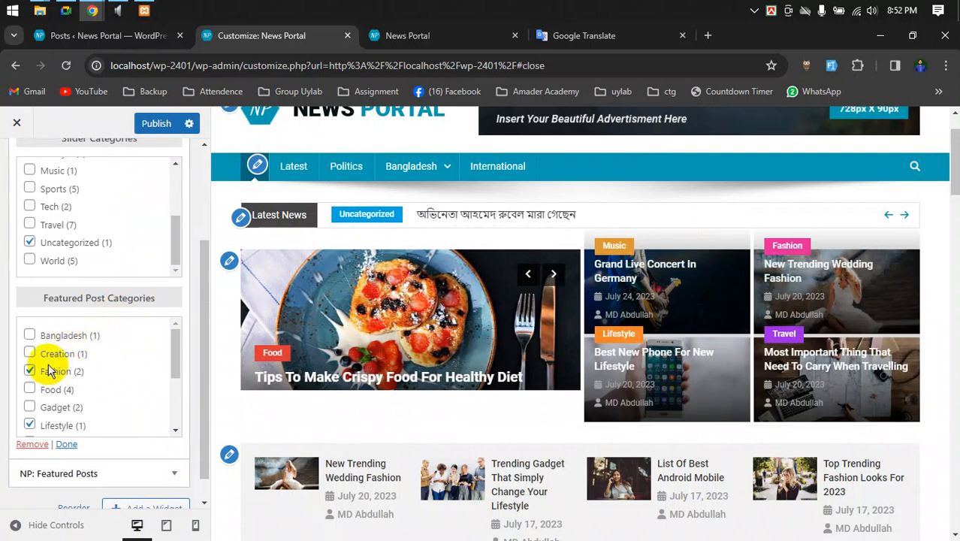
- Untick Fashion and tick Bangladesh under Featured Post Categories, then check the preview's slides
scroll(50, 368, "down", 2)
scroll(45, 392, "up", 1)
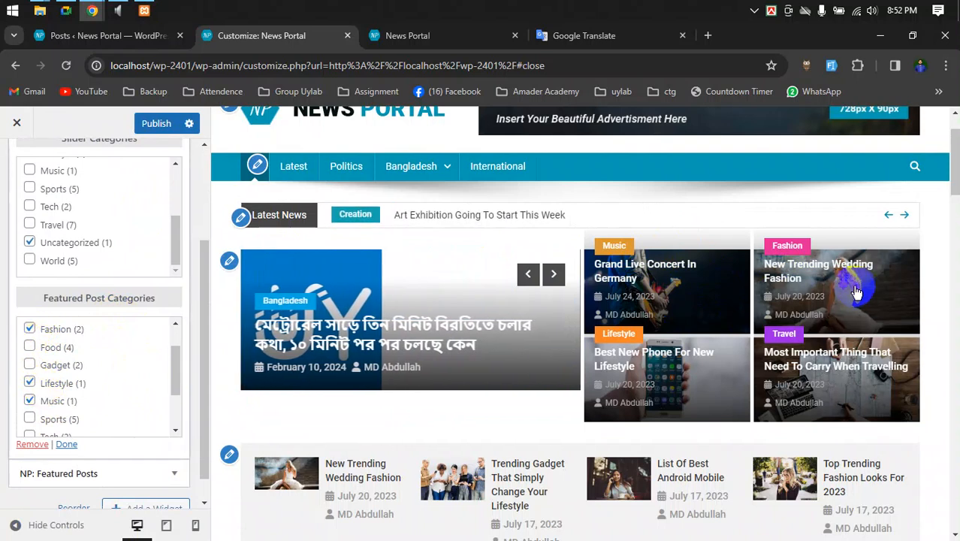
scroll(94, 390, "up", 1)
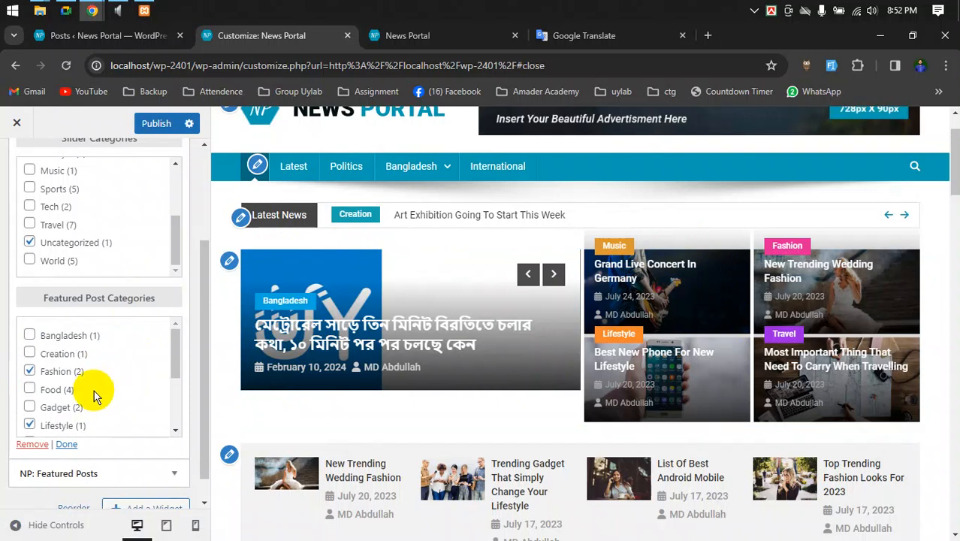
scroll(94, 390, "up", 1)
left_click(30, 441)
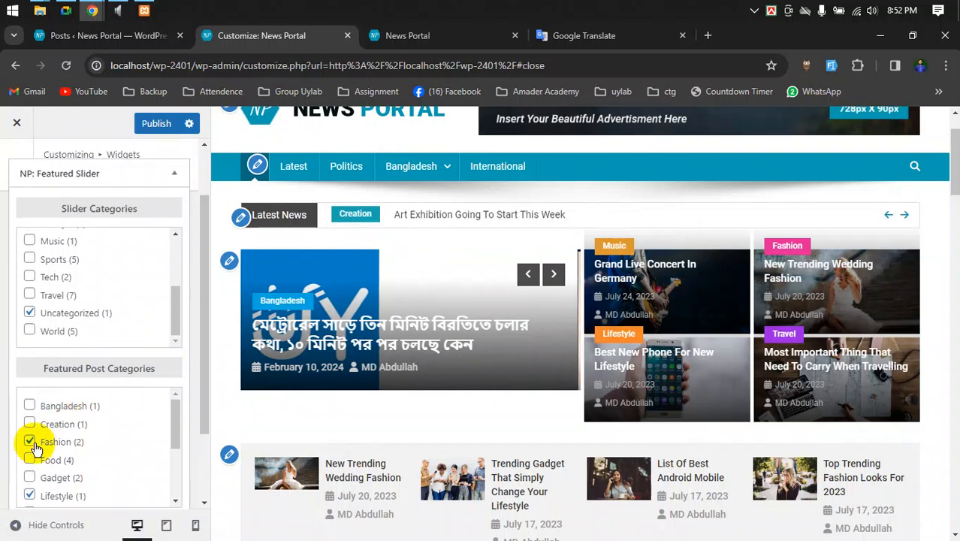
left_click(30, 406)
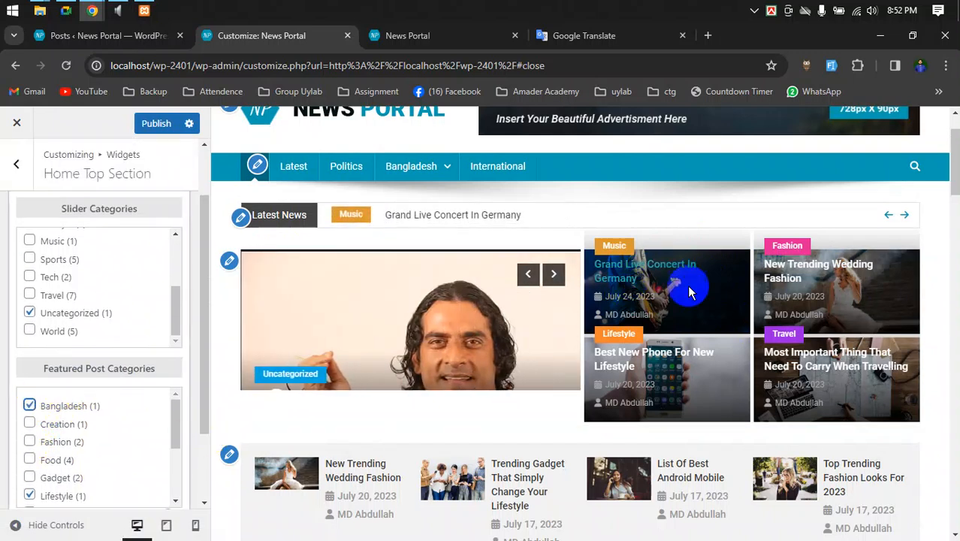
left_click(807, 262)
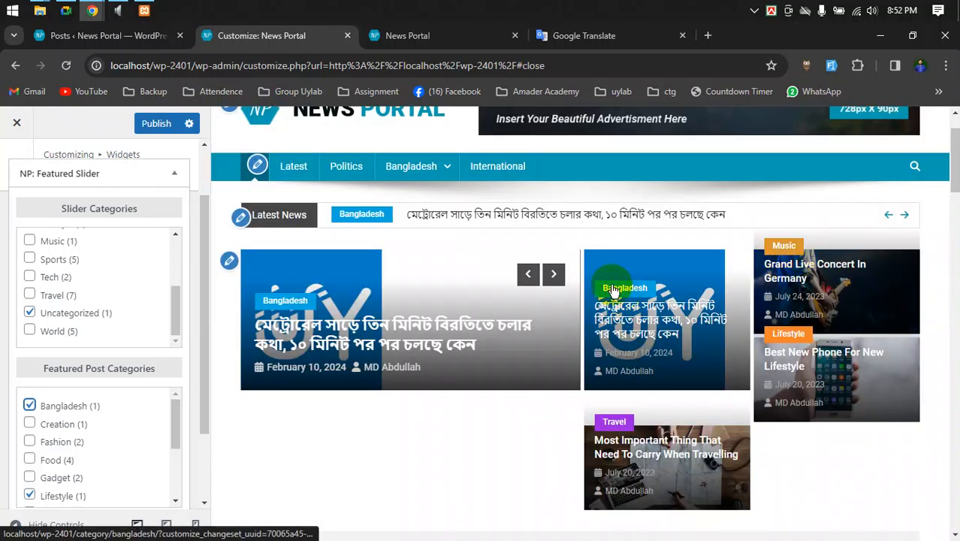
left_click(555, 273)
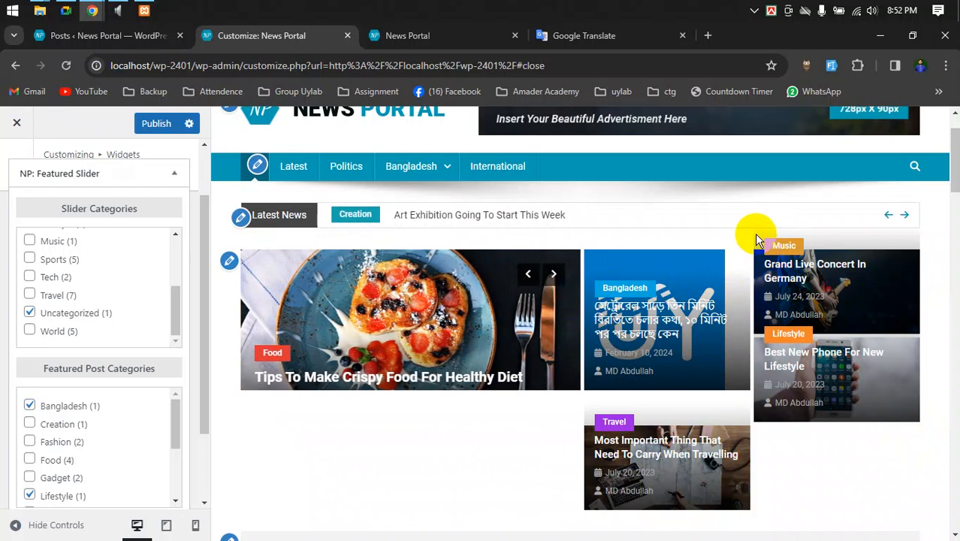
scroll(937, 278, "up", 1)
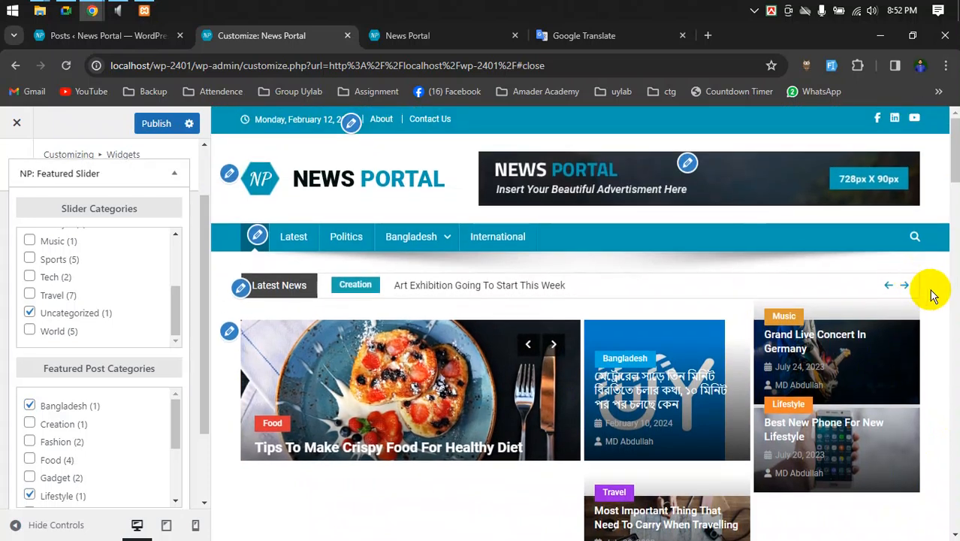
scroll(934, 305, "down", 1)
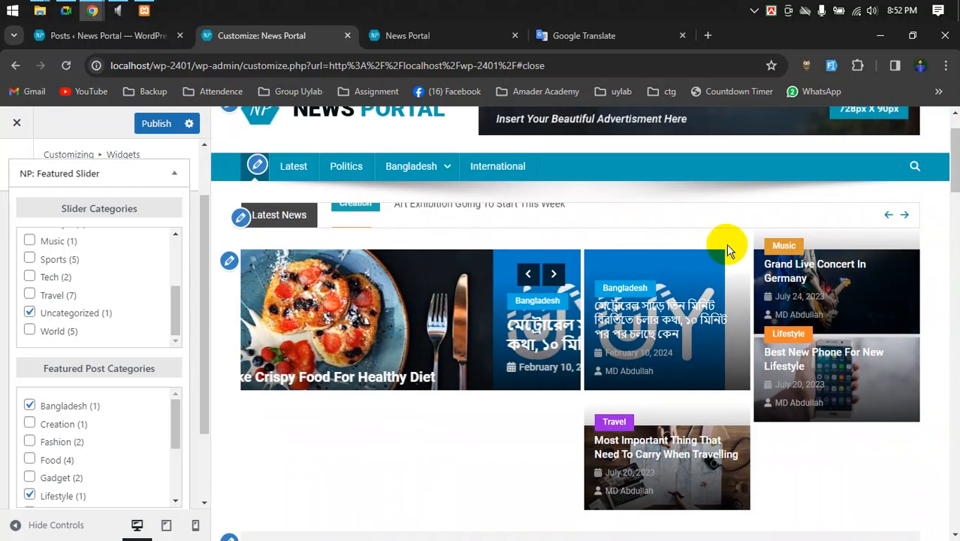
scroll(732, 247, "down", 1)
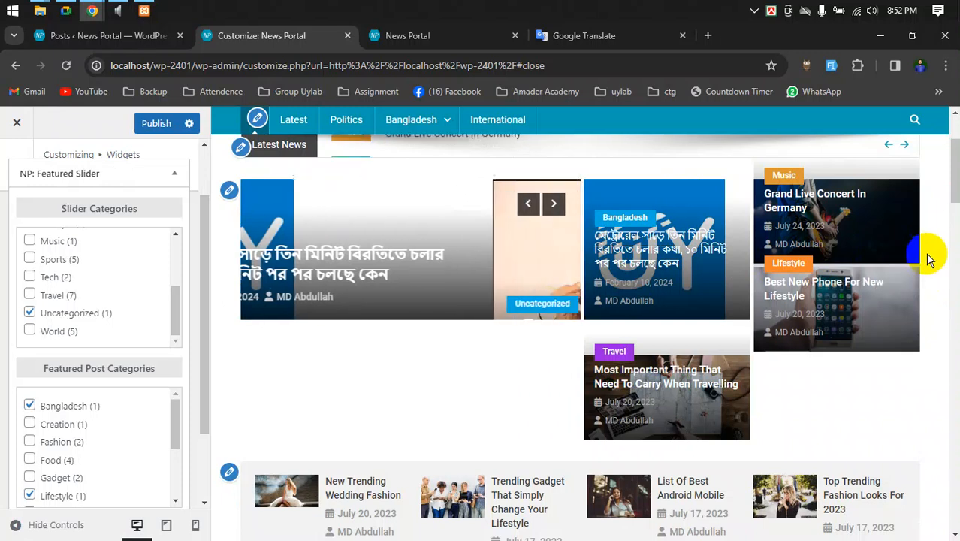
scroll(935, 257, "up", 2)
scroll(90, 226, "up", 3)
scroll(122, 221, "down", 5)
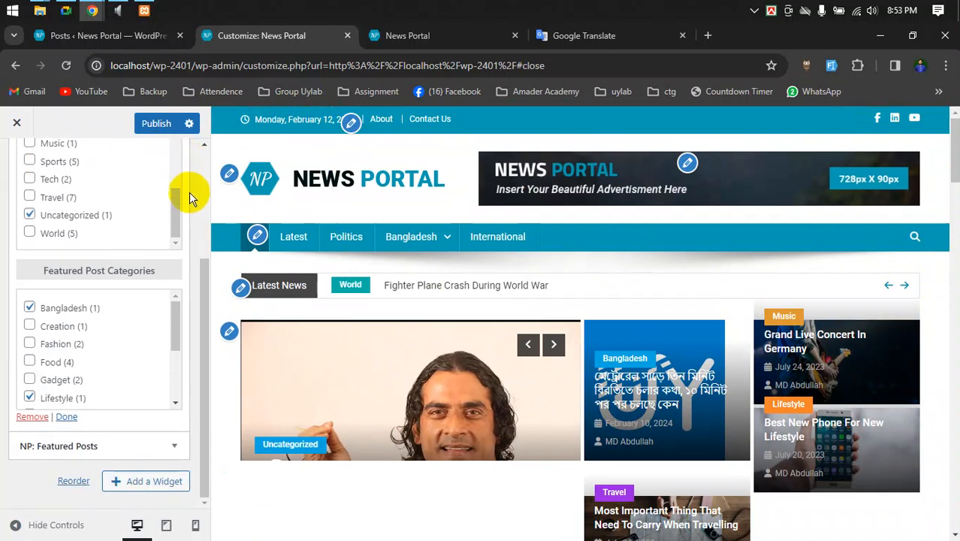
scroll(190, 225, "up", 3)
scroll(634, 316, "down", 5)
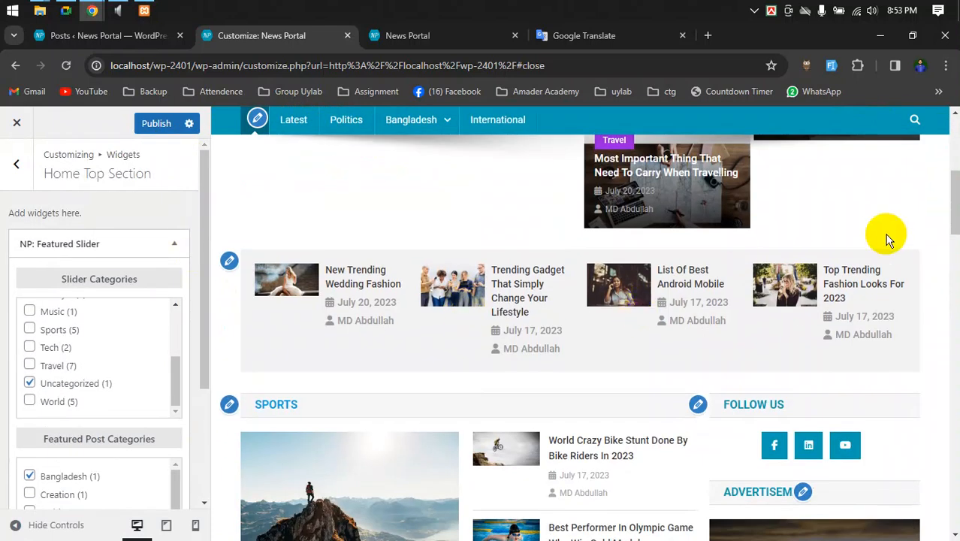
scroll(909, 251, "up", 5)
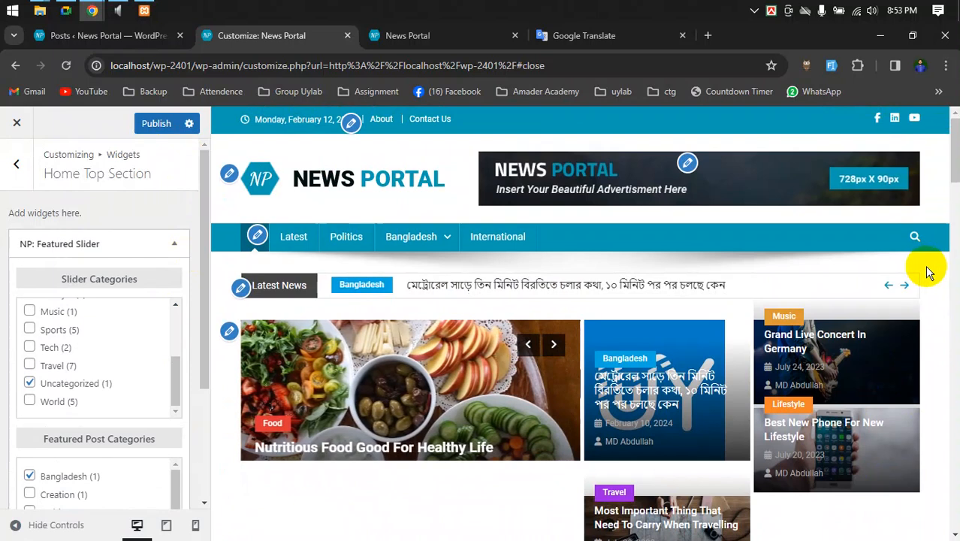
- Open the live News Portal front page and look it over
left_click(428, 35)
scroll(601, 225, "down", 2)
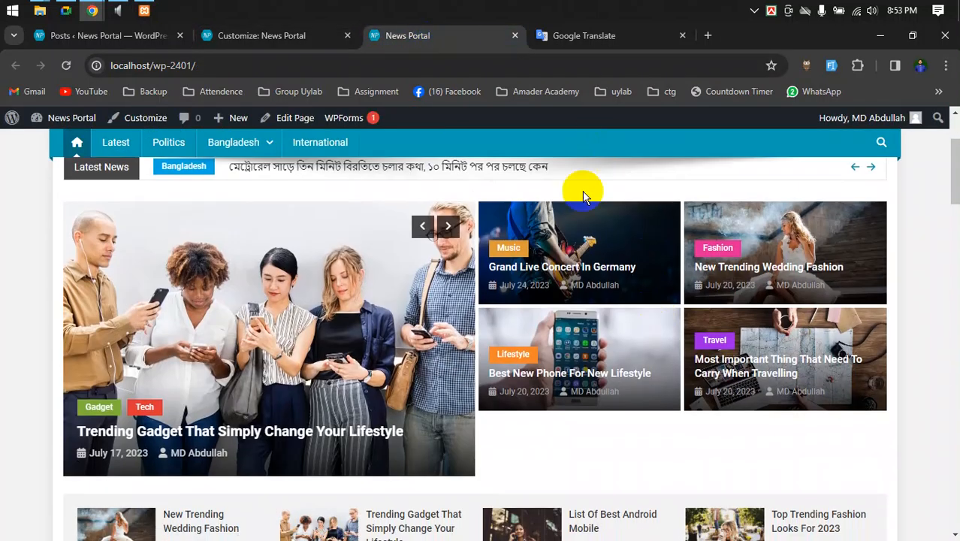
scroll(388, 253, "up", 1)
mouse_move(232, 188)
mouse_move(247, 226)
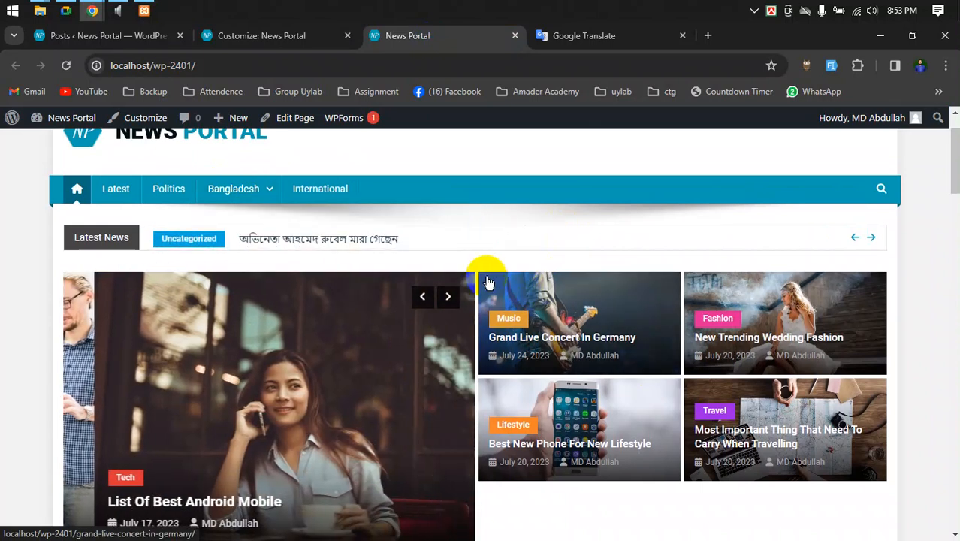
scroll(474, 281, "up", 1)
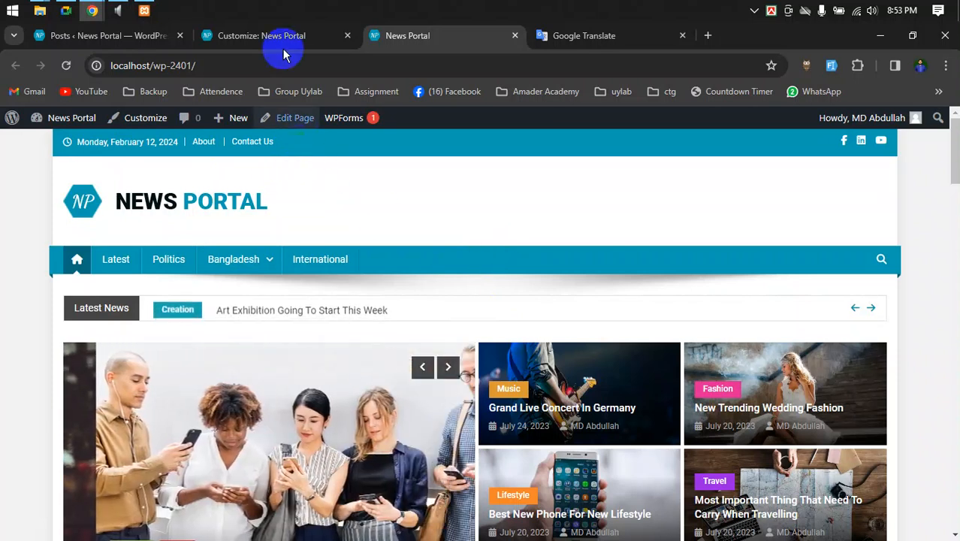
- Move from the Customizer and front page over to the All Posts admin list
left_click(289, 34)
left_click(423, 34)
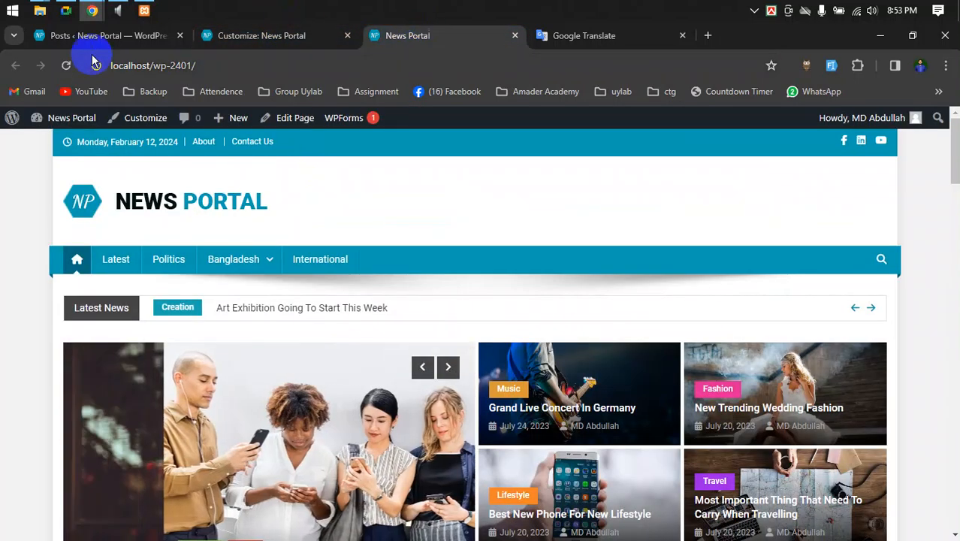
left_click(68, 35)
scroll(197, 286, "up", 3)
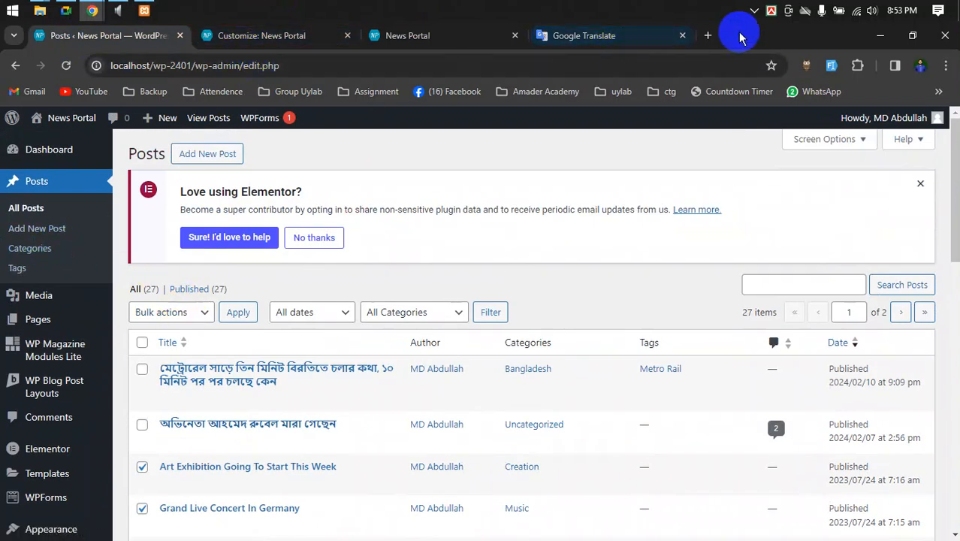
left_click(597, 35)
- Load the prothomalo.com homepage for reference and dismiss its translation prompt
left_click(587, 69)
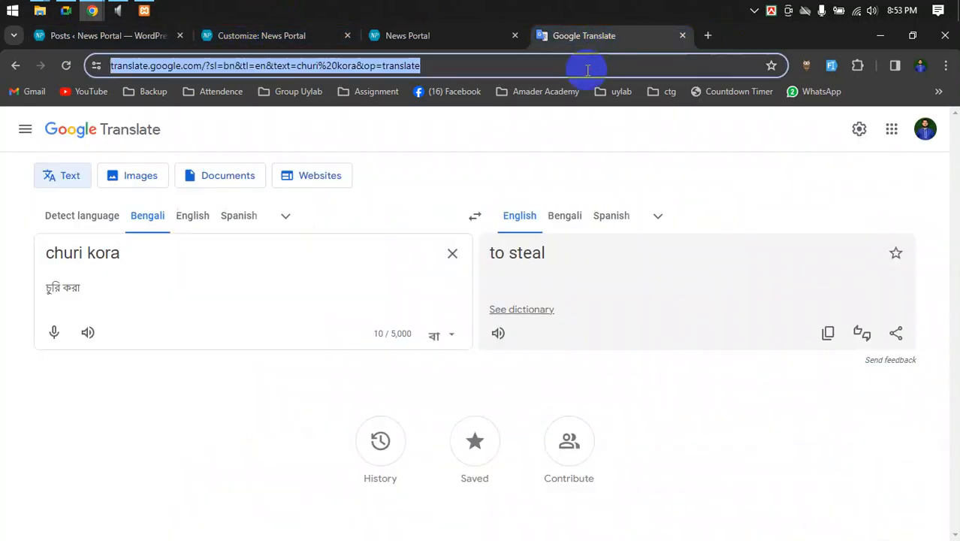
type("pro")
key("Return")
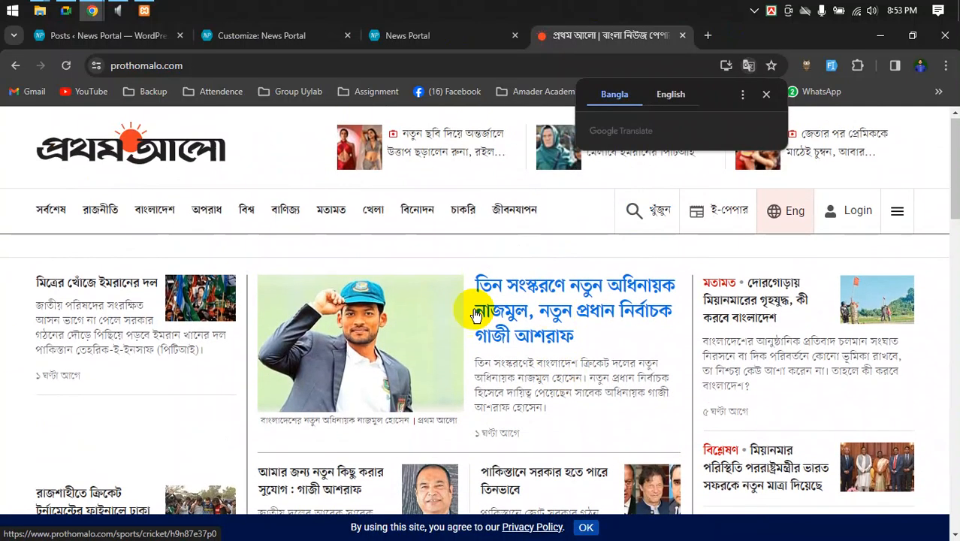
left_click(764, 94)
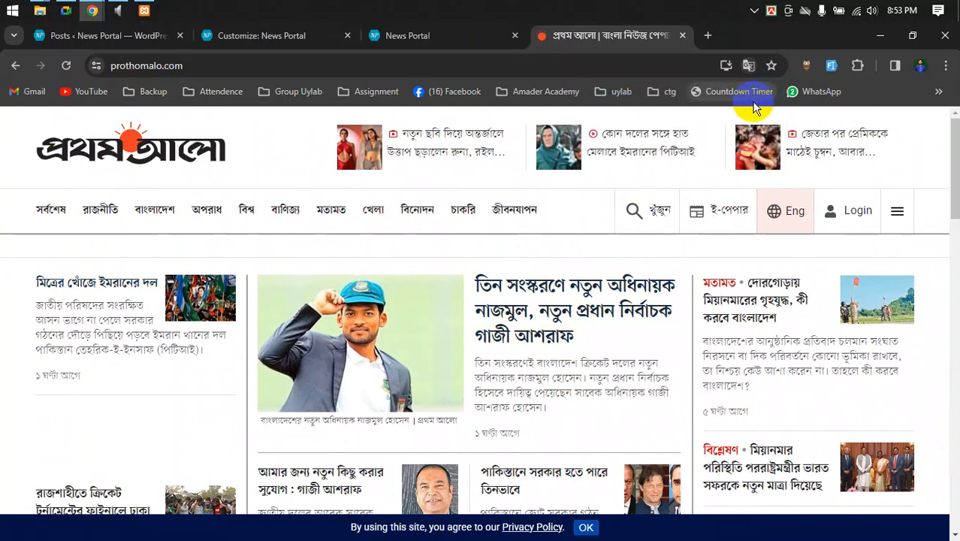
scroll(700, 166, "down", 2)
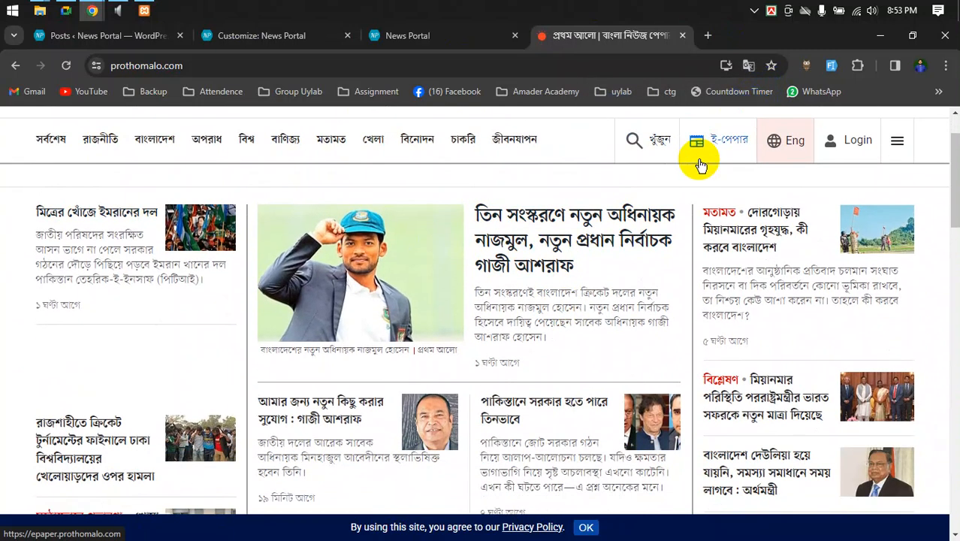
scroll(700, 165, "up", 2)
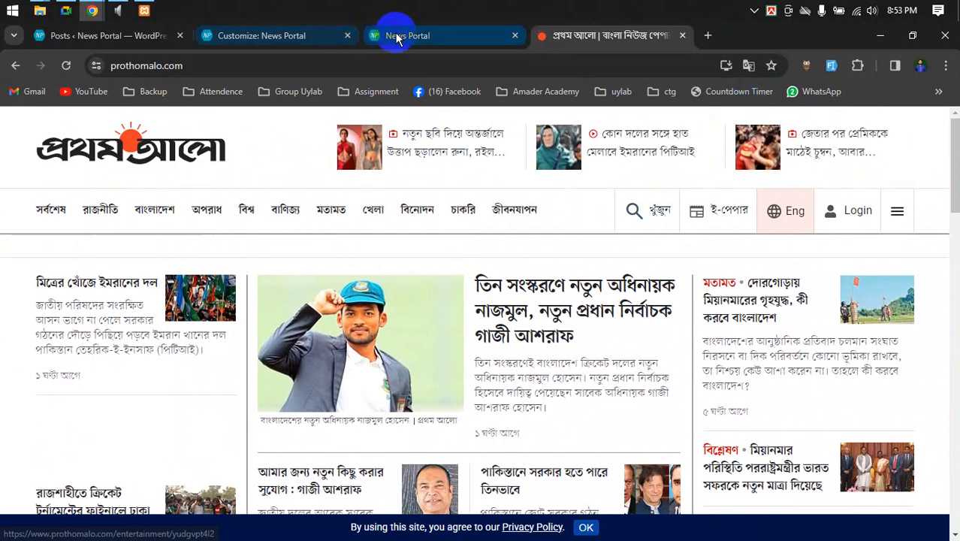
left_click(393, 35)
left_click(294, 38)
- Back in the Customizer, open the Home Middle Section's Sports NP: Block Posts widget settings
left_click(141, 36)
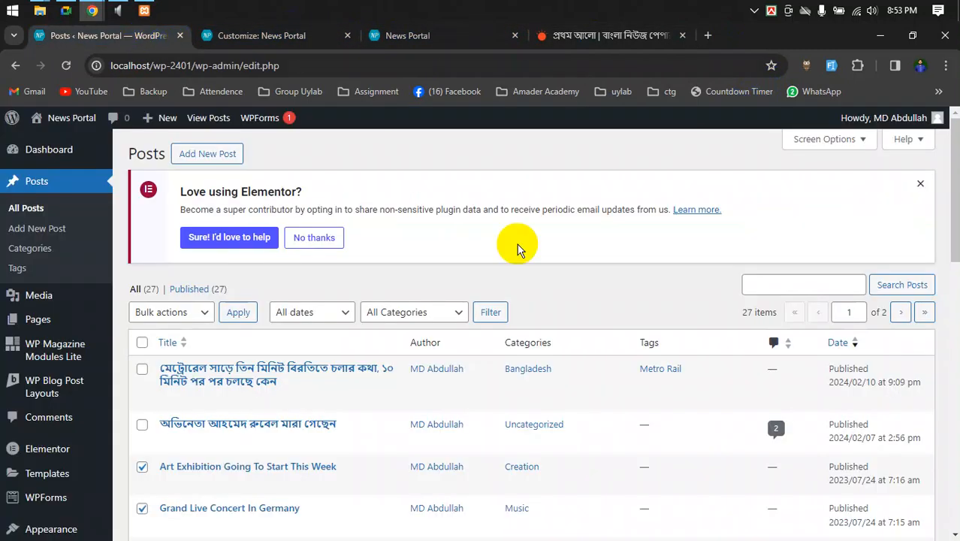
scroll(556, 328, "down", 2)
scroll(342, 289, "up", 2)
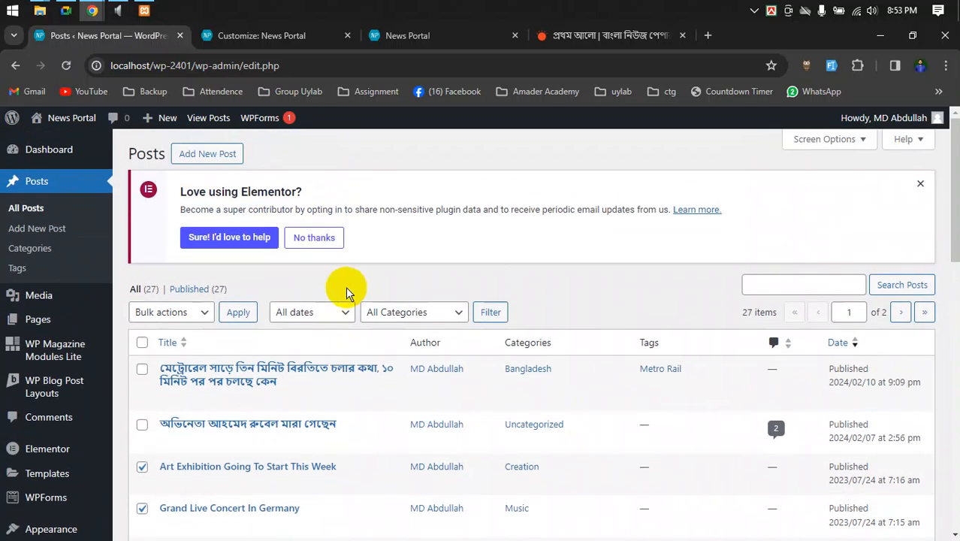
left_click(224, 37)
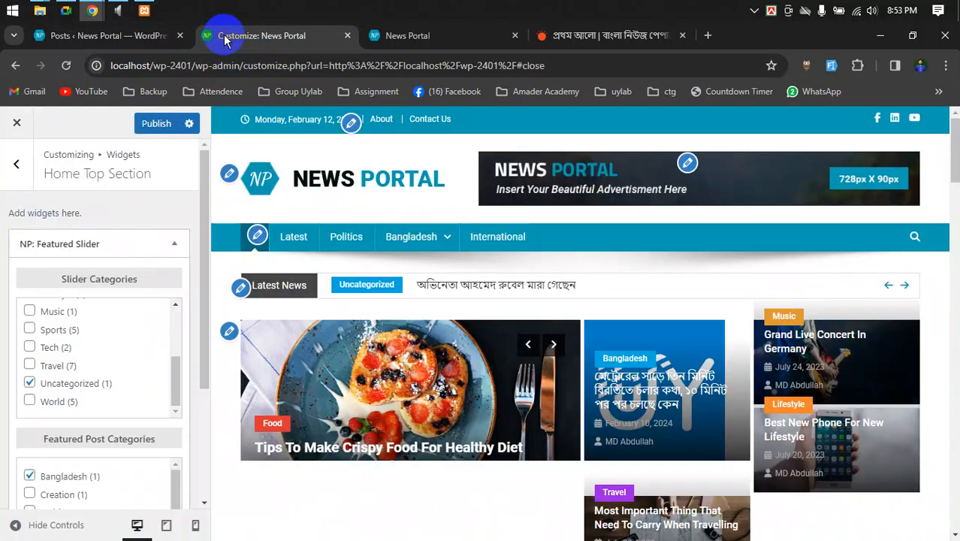
scroll(681, 337, "down", 3)
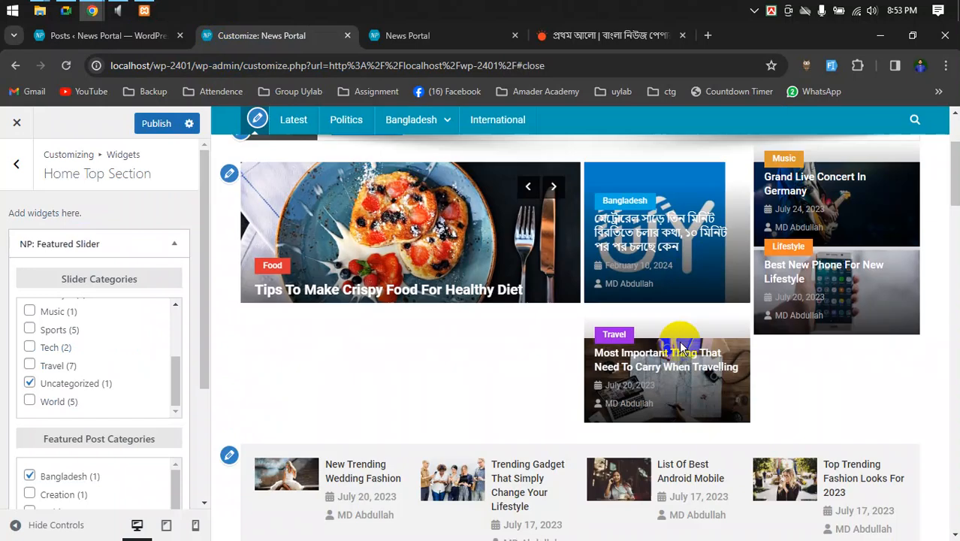
scroll(681, 348, "down", 2)
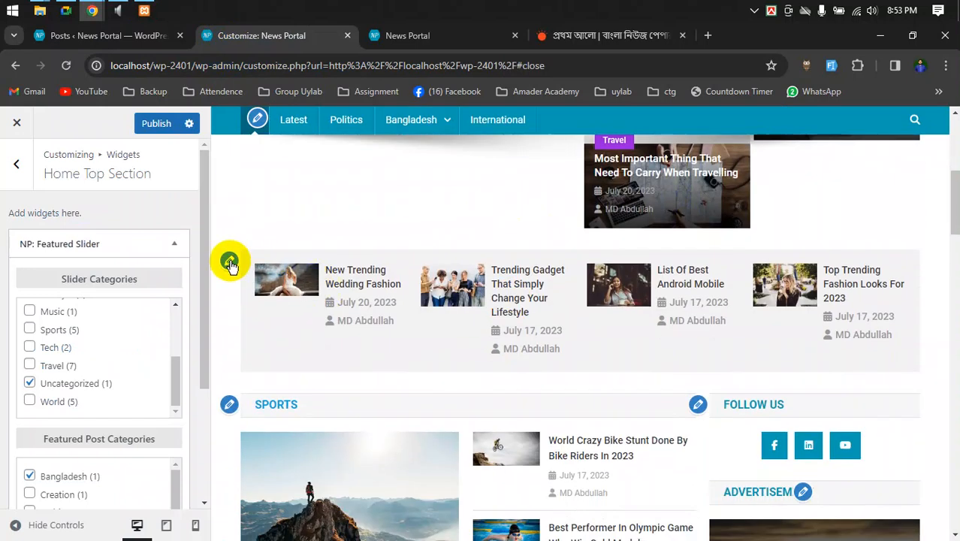
left_click(230, 262)
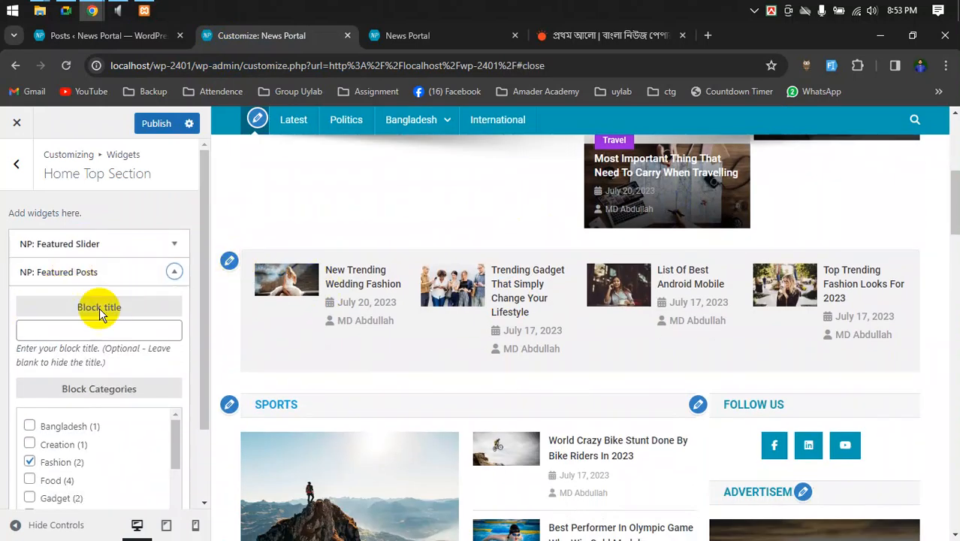
scroll(82, 342, "down", 1)
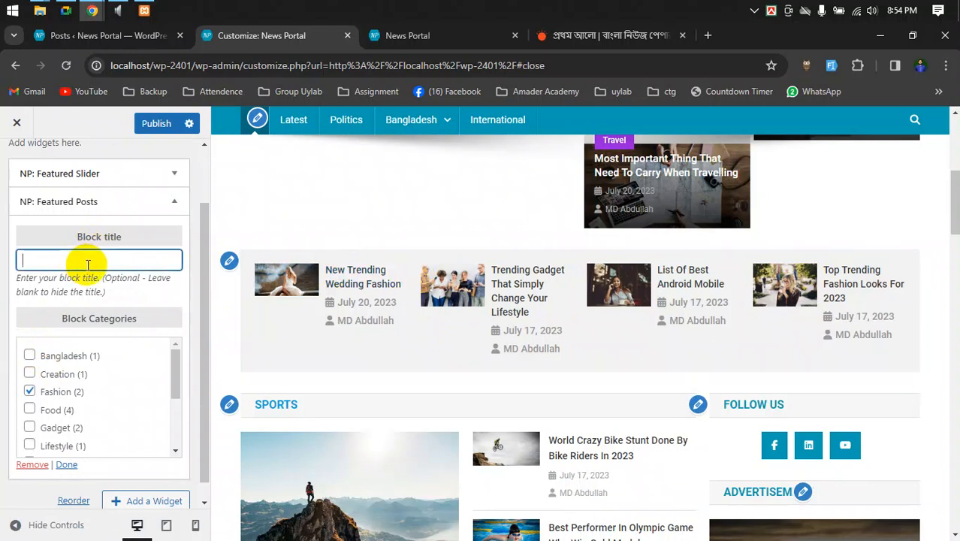
scroll(398, 294, "down", 2)
left_click(229, 264)
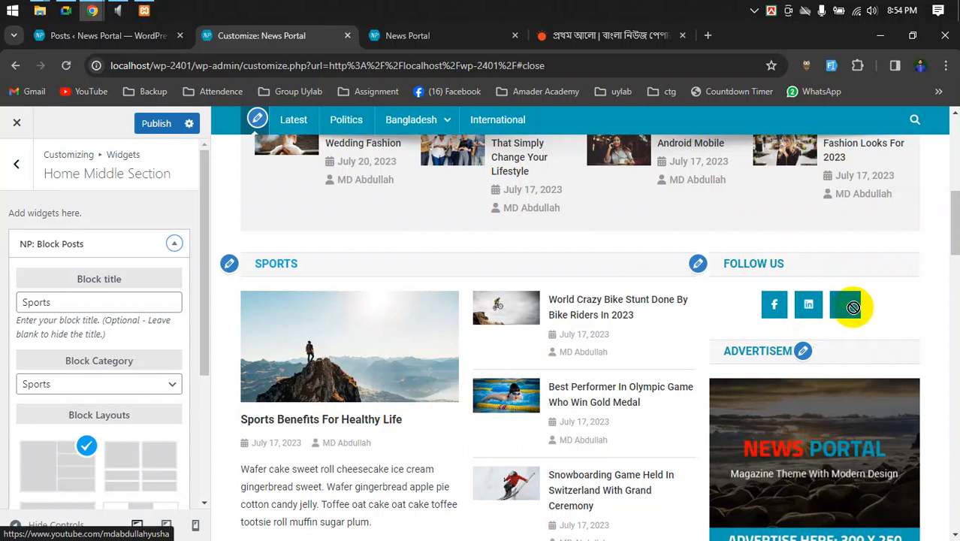
- Try the Sports block's two-column second layout, then the bottom-left option in Block Layouts
scroll(852, 306, "down", 2)
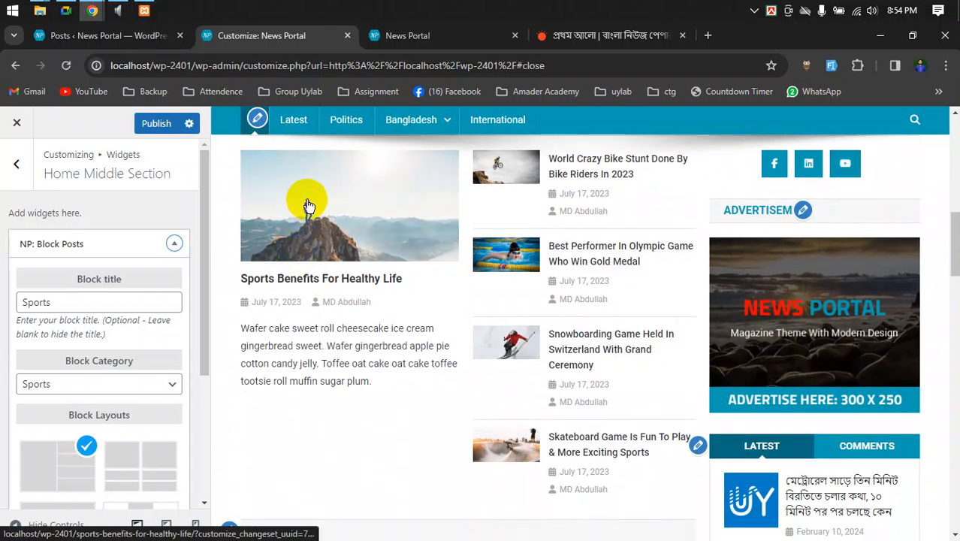
scroll(526, 247, "up", 2)
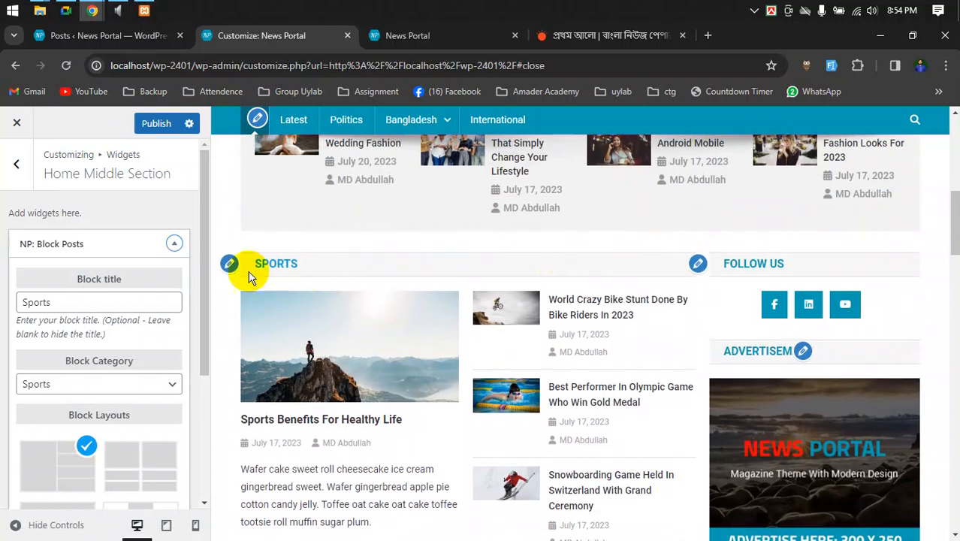
scroll(280, 286, "down", 1)
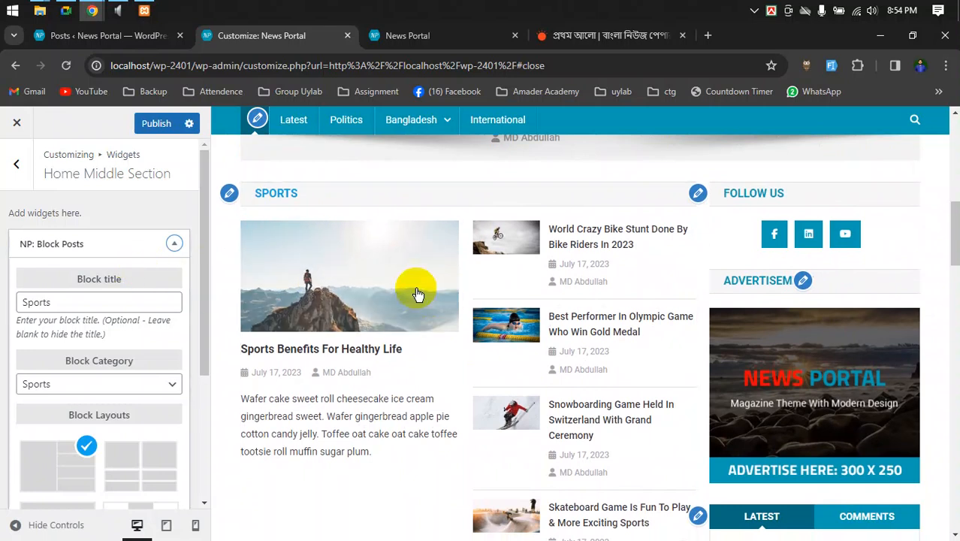
scroll(387, 323, "down", 1)
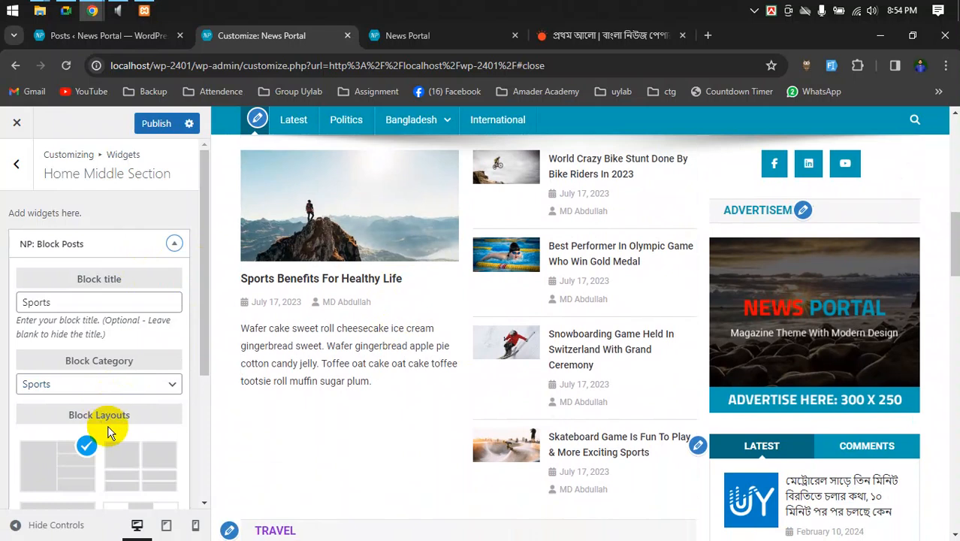
scroll(101, 440, "down", 3)
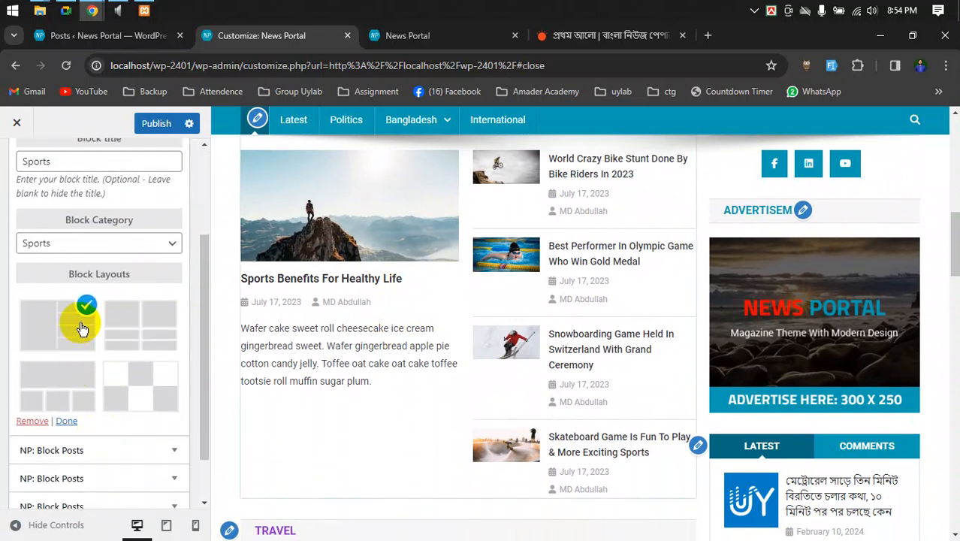
left_click(145, 333)
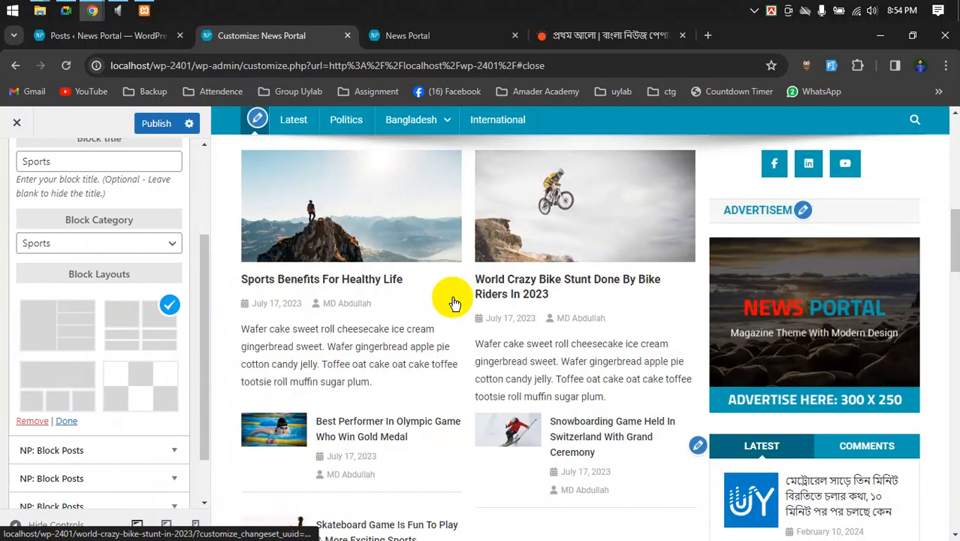
scroll(463, 406, "down", 1)
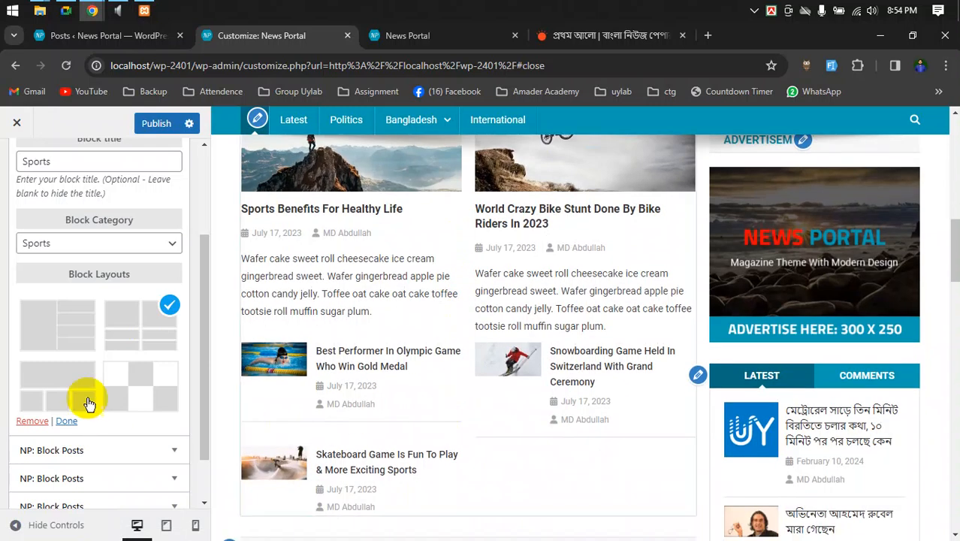
left_click(63, 384)
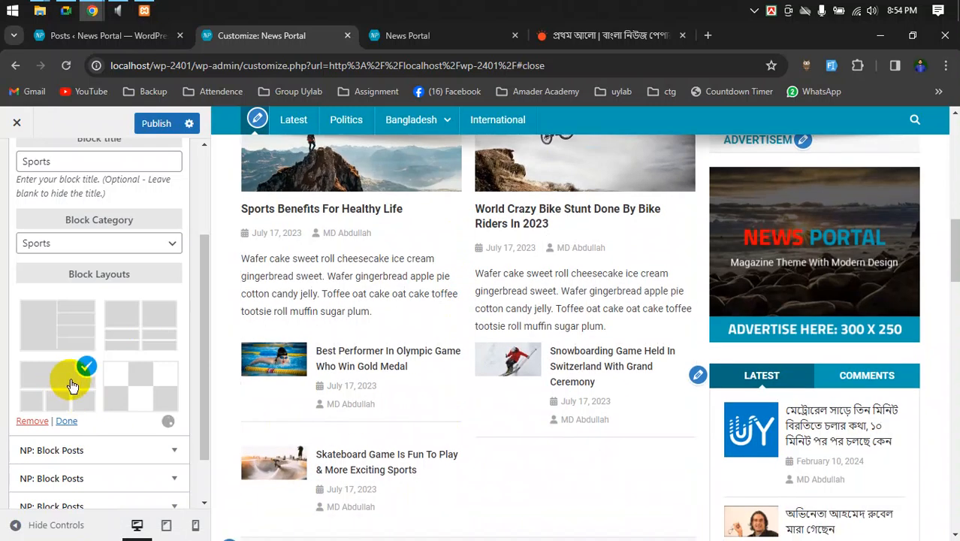
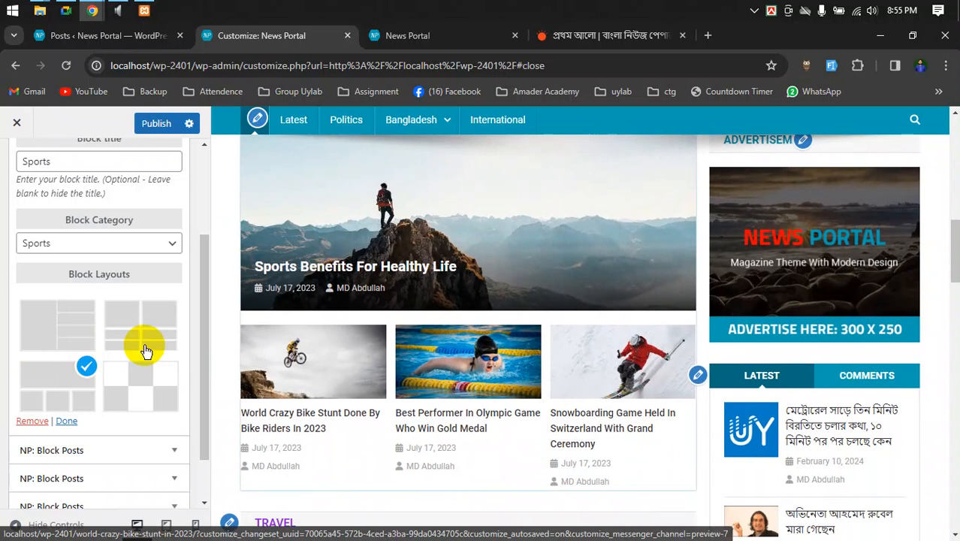
- Open the Travel block-posts widget settings from the Home Middle Section preview
scroll(430, 316, "up", 1)
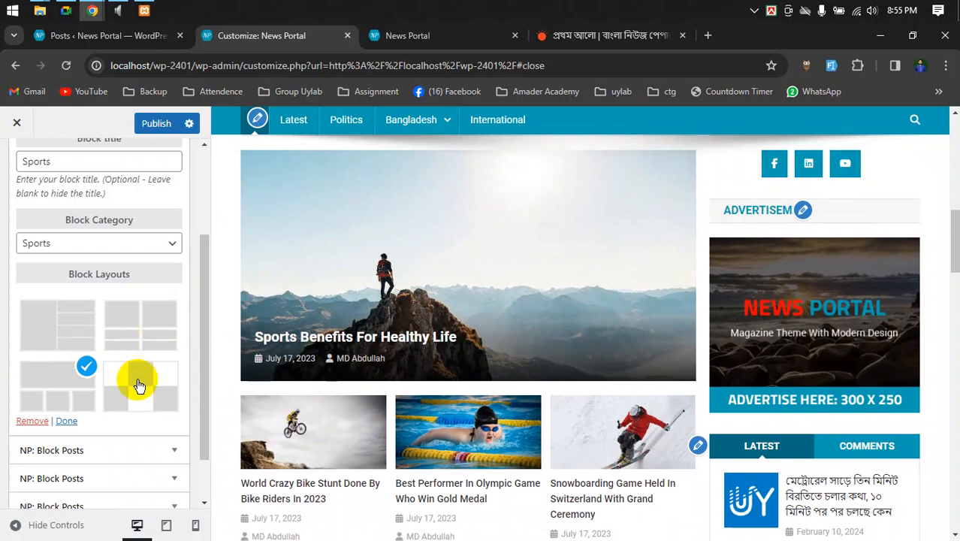
scroll(181, 398, "down", 1)
scroll(350, 410, "down", 5)
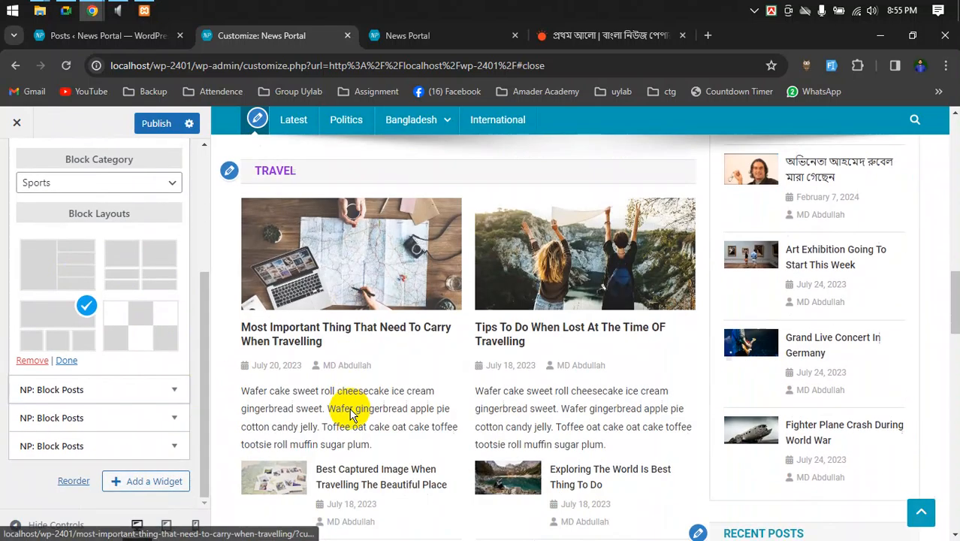
scroll(334, 400, "up", 3)
scroll(332, 396, "up", 2)
scroll(354, 381, "down", 5)
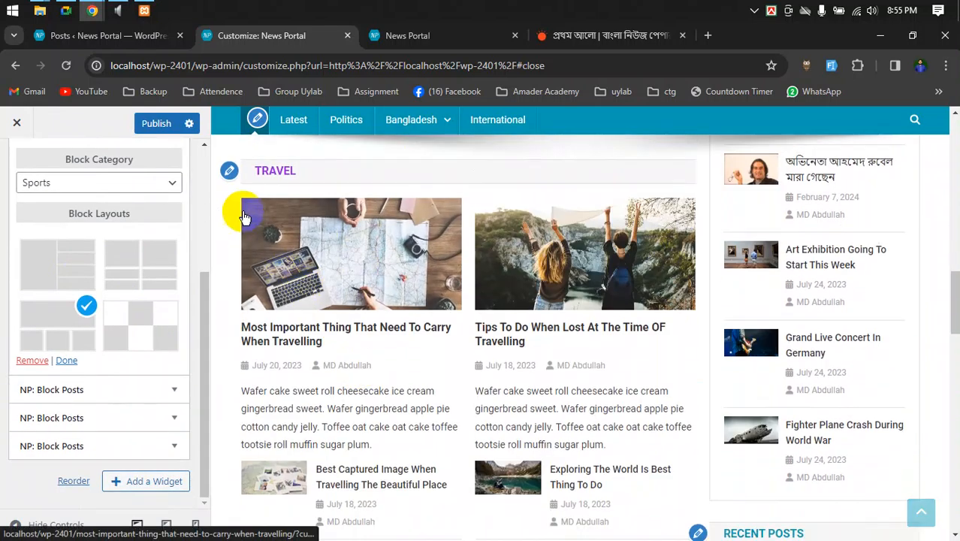
left_click(228, 169)
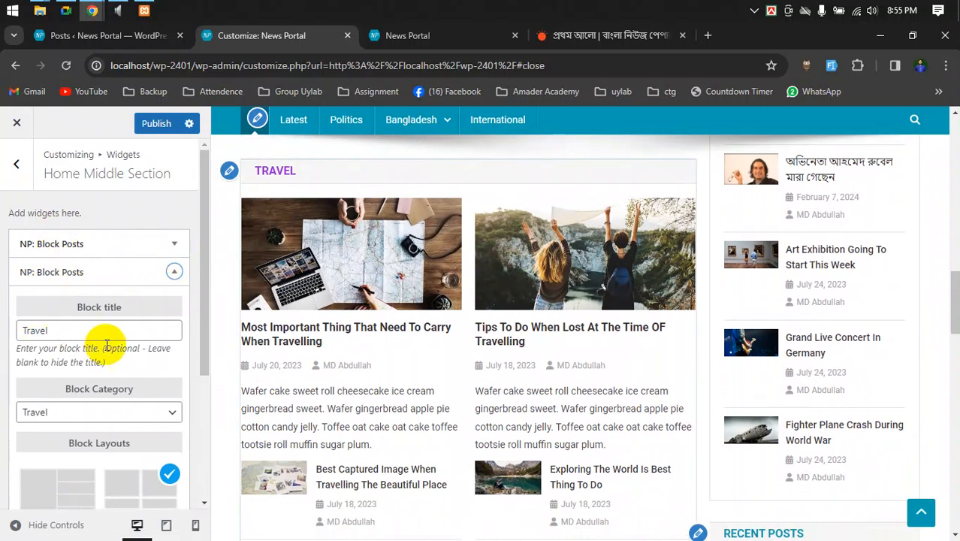
scroll(77, 356, "down", 2)
scroll(135, 323, "up", 2)
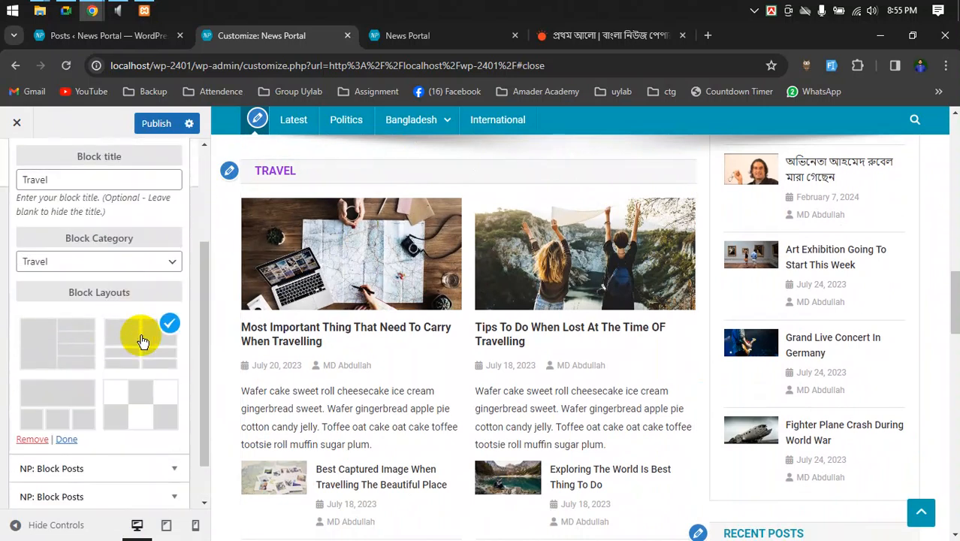
scroll(101, 338, "down", 2)
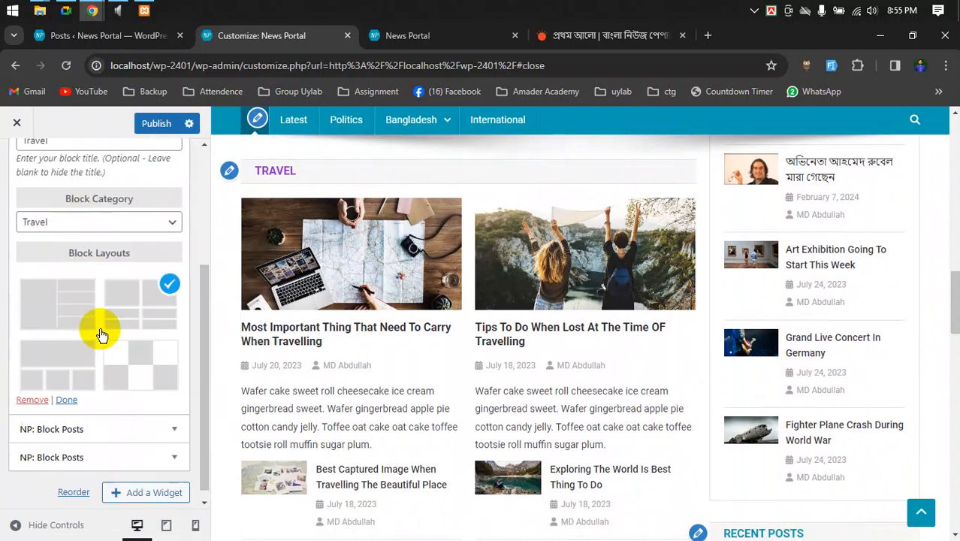
- Check the Block Category dropdown and leave it set to Travel
left_click(161, 210)
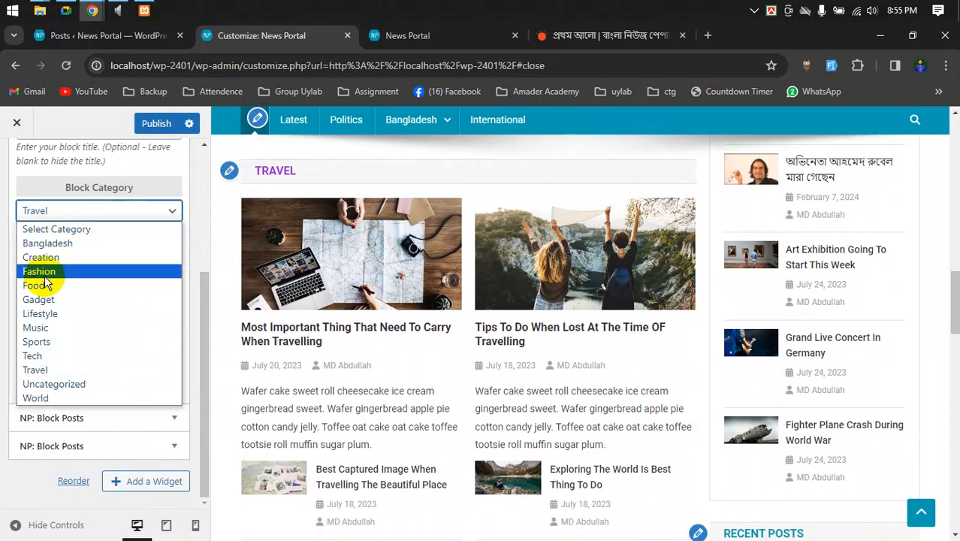
left_click(120, 209)
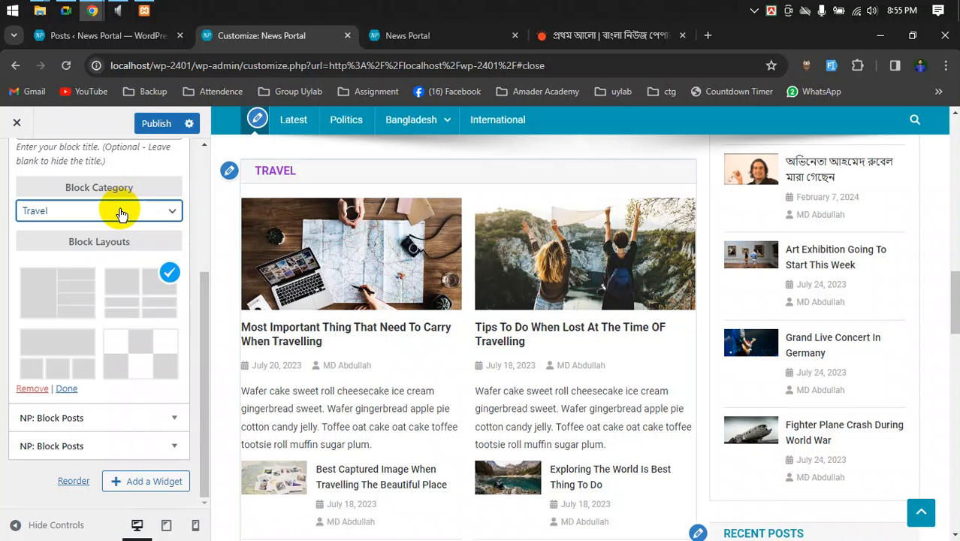
scroll(162, 295, "up", 2)
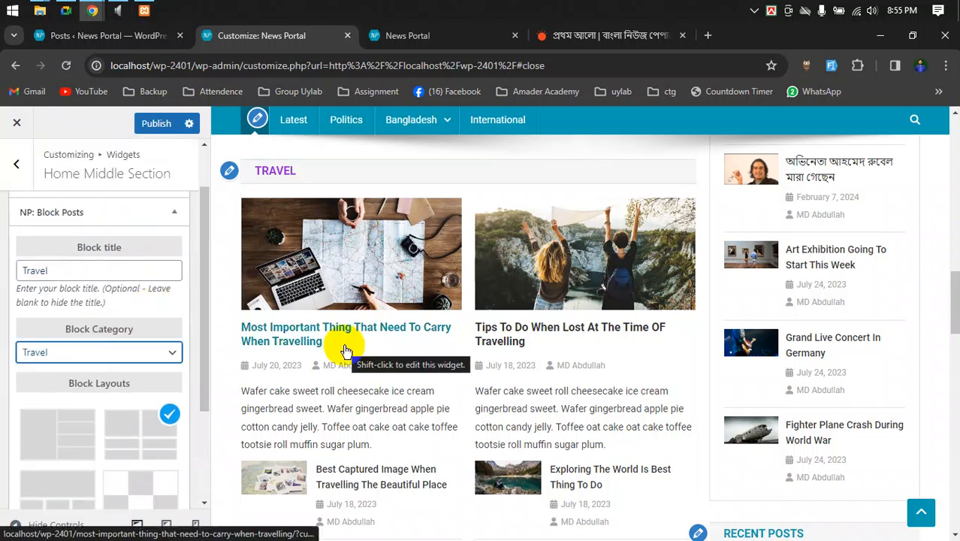
scroll(345, 351, "down", 4)
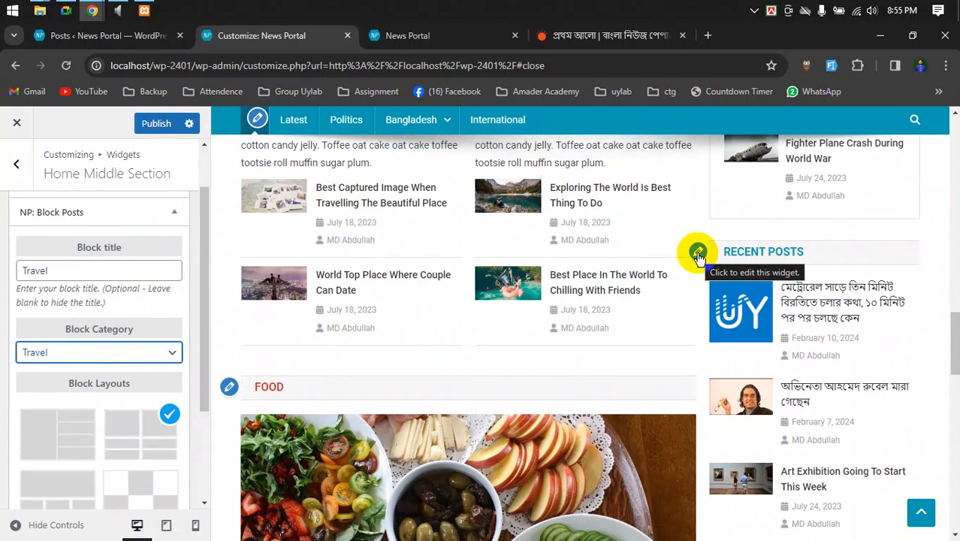
- Open the NP: Recent Posts widget in Home Middle Aside, titled Recent Posts with 5 posts
left_click(697, 252)
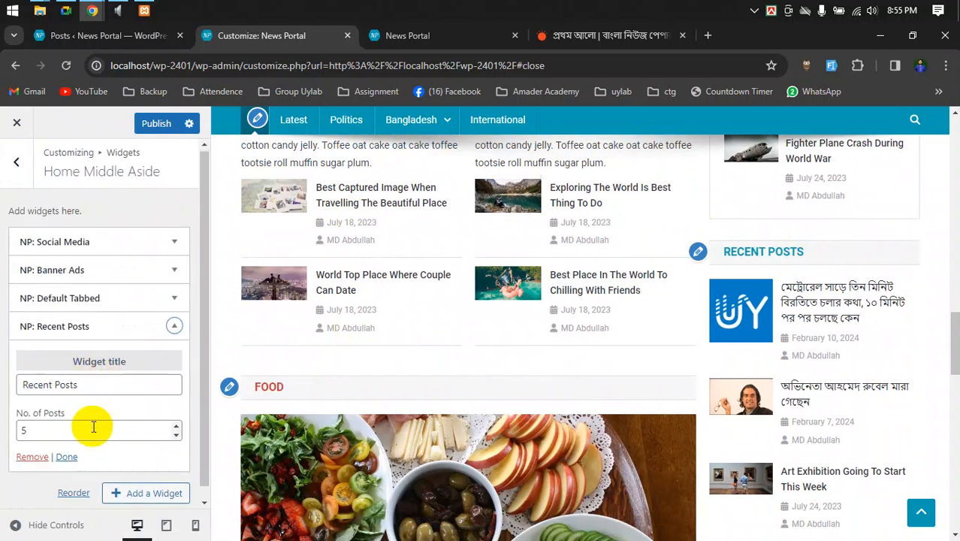
left_click(95, 371)
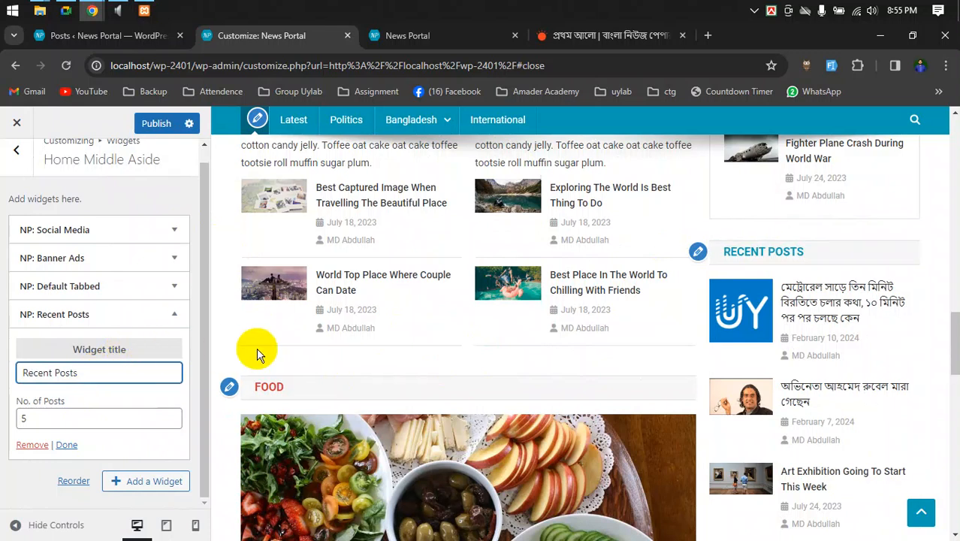
left_click_drag(11, 194, 97, 200)
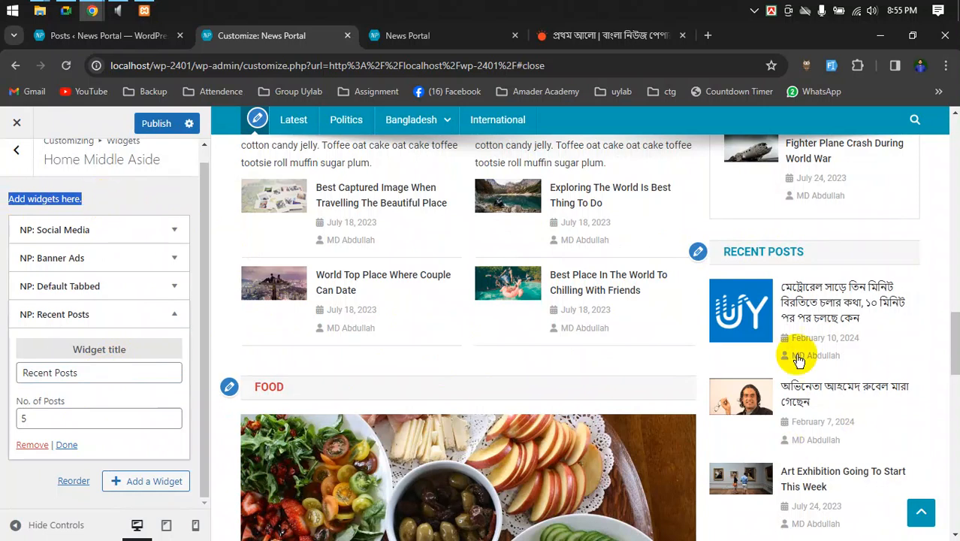
scroll(799, 357, "down", 5)
scroll(760, 310, "down", 10)
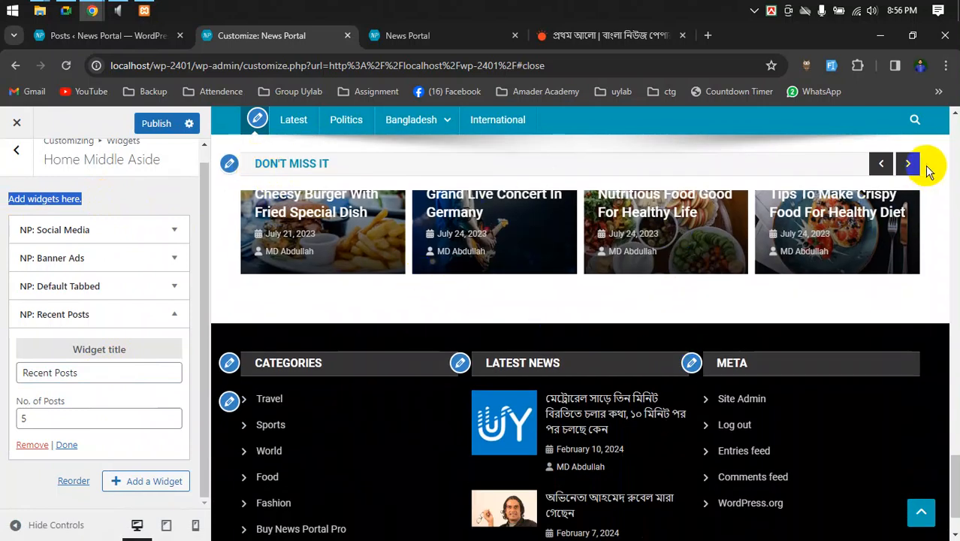
- Advance the carousel one card, then open the Don't Miss it NP: Carousel widget settings
left_click(908, 164)
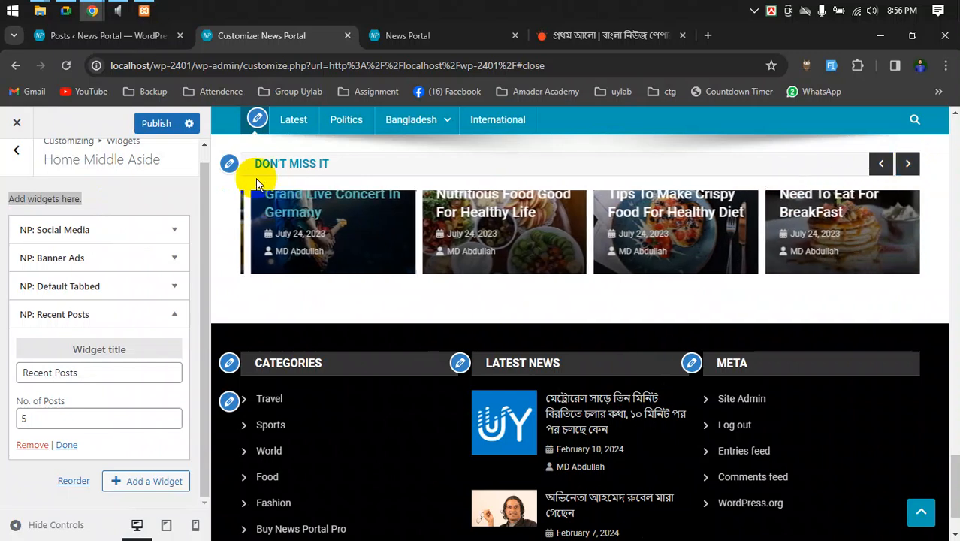
left_click(230, 164)
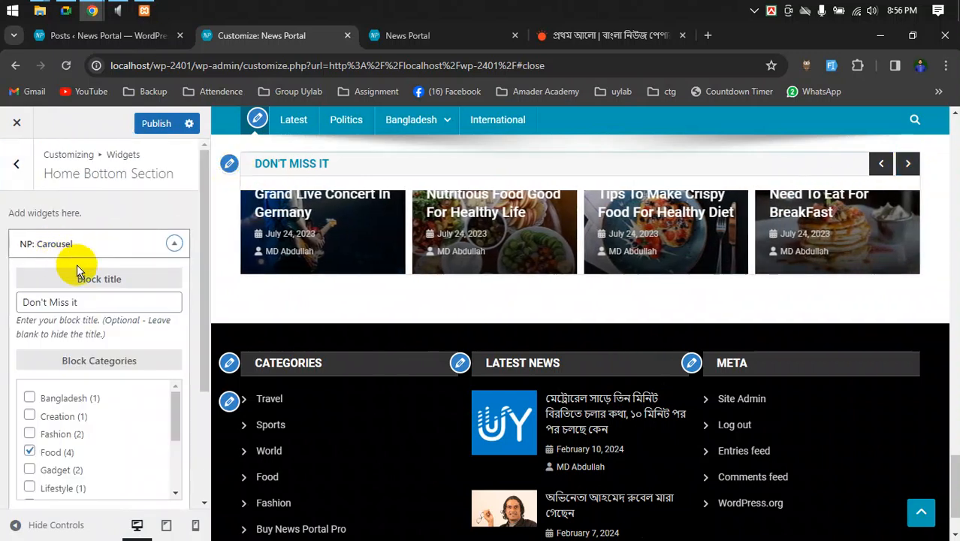
left_click_drag(94, 302, 34, 301)
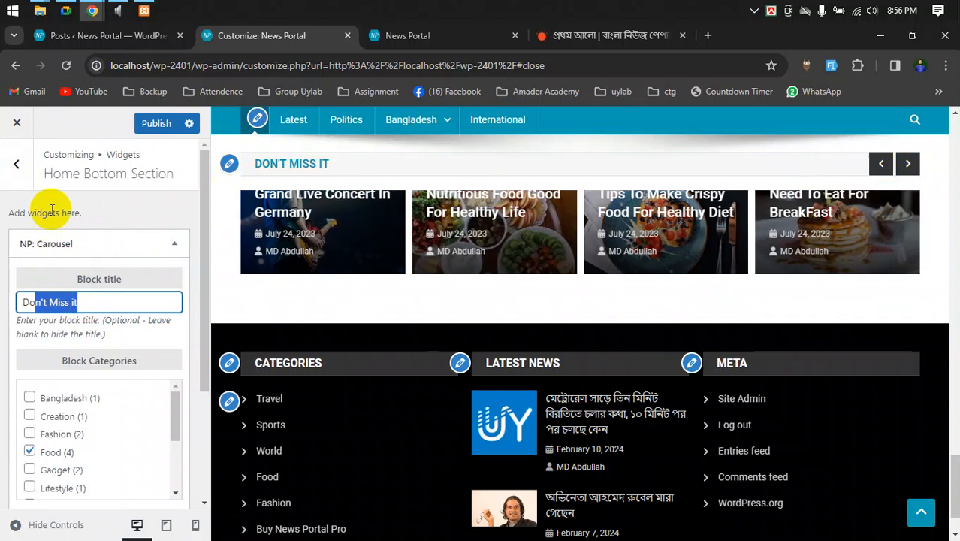
scroll(561, 367, "down", 1)
scroll(548, 366, "up", 3)
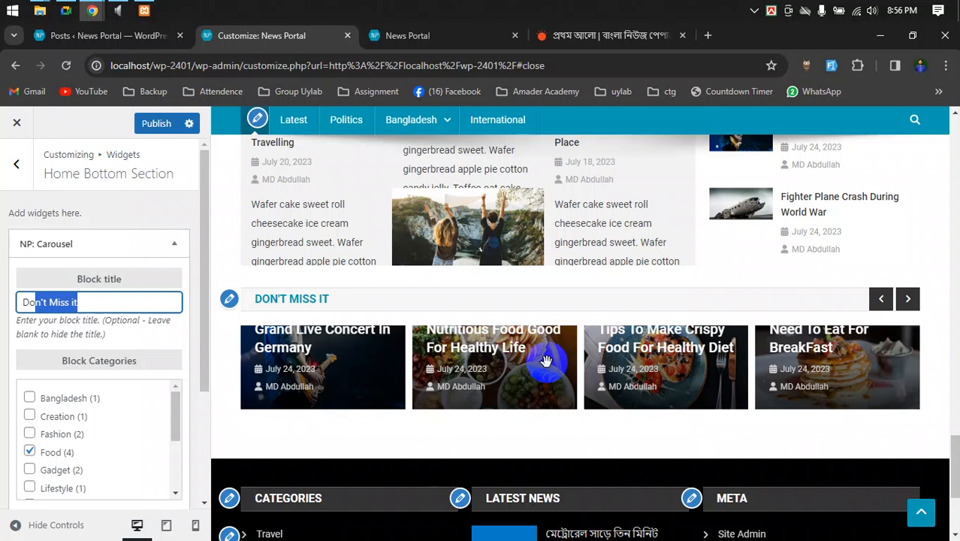
scroll(593, 210, "up", 1)
scroll(562, 237, "up", 2)
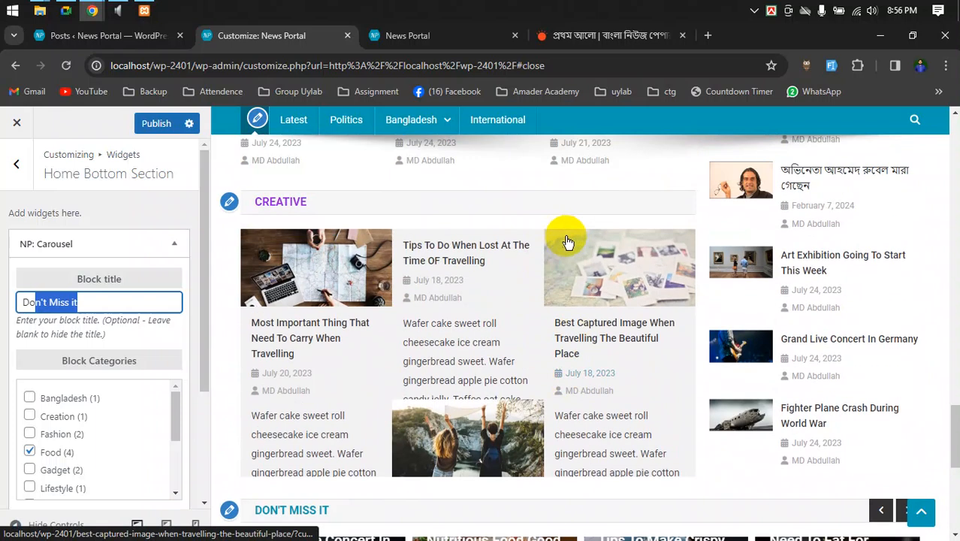
scroll(634, 402, "down", 3)
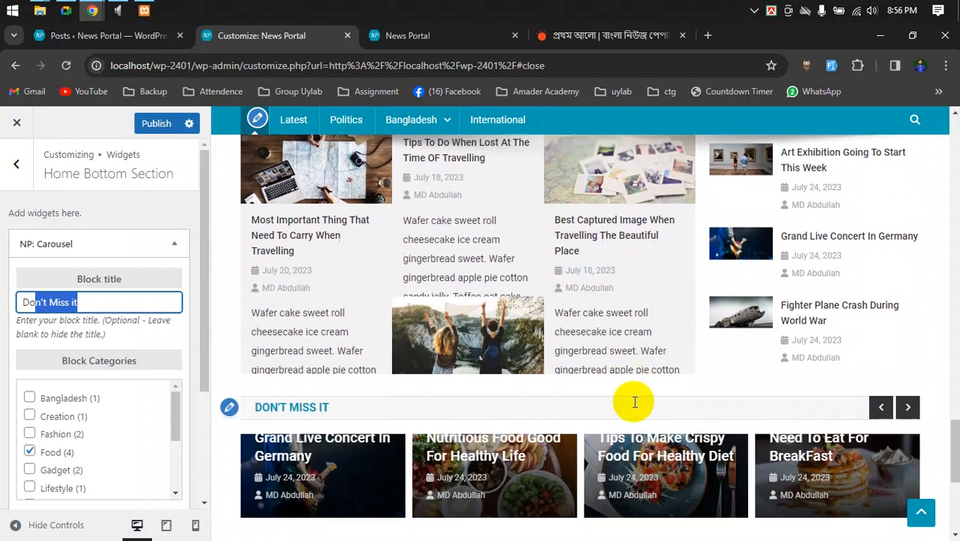
scroll(575, 369, "down", 2)
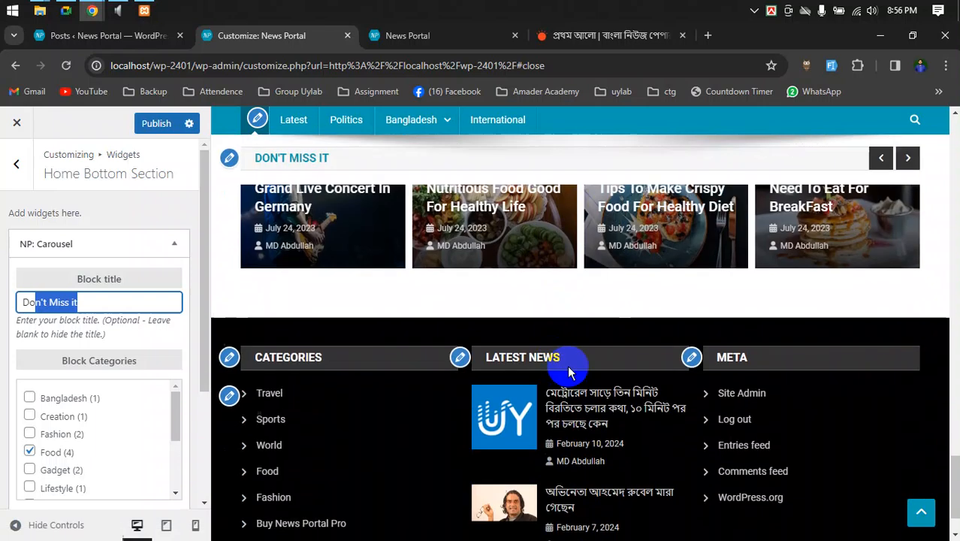
scroll(579, 368, "up", 2)
scroll(578, 369, "down", 3)
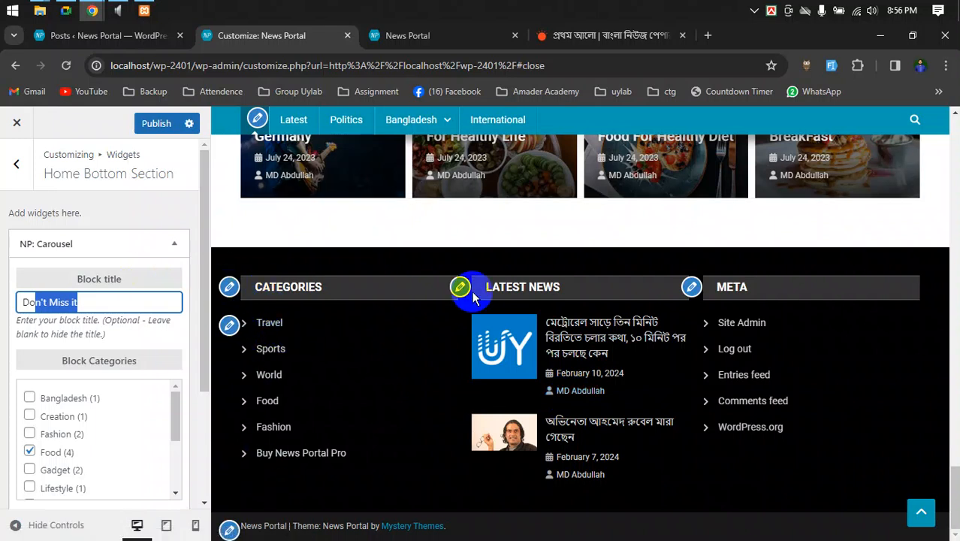
- Delete the Meta widget from the Footer 3 area
left_click(691, 287)
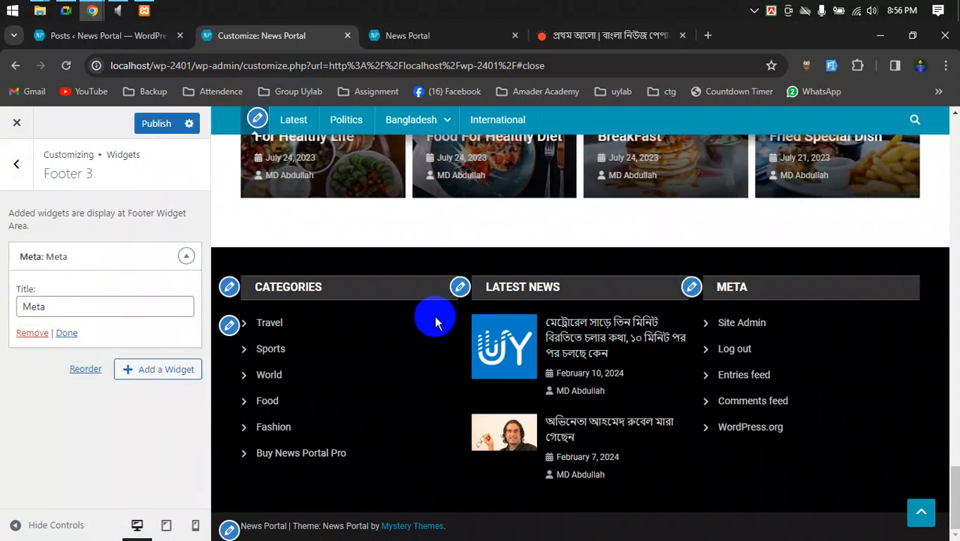
left_click(31, 334)
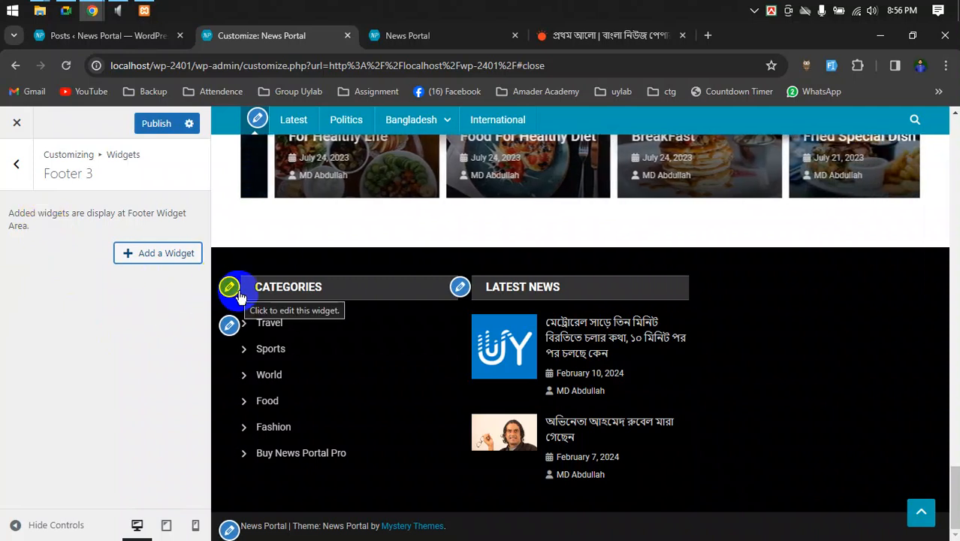
- Delete the Buy News Portal Pro custom link from the Categories menu
left_click(229, 326)
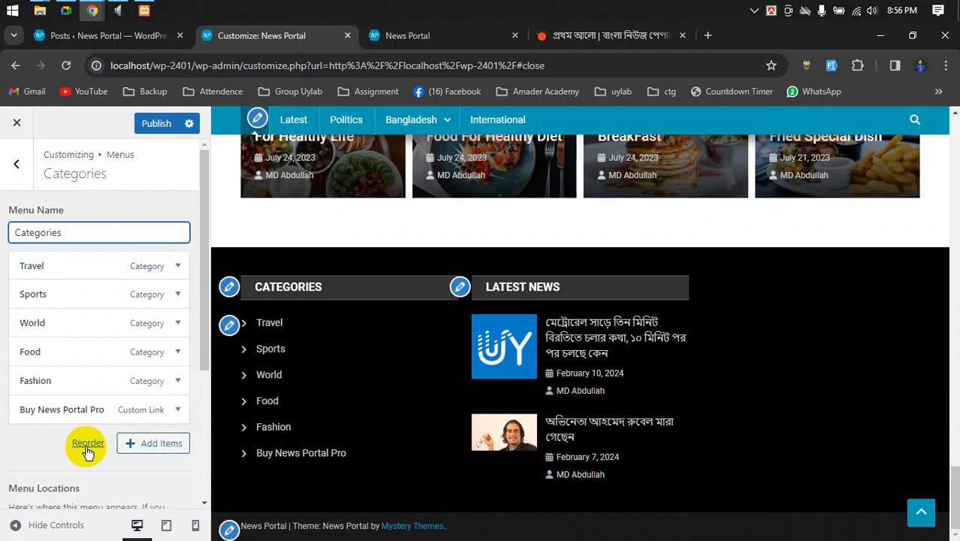
left_click(178, 409)
left_click(178, 409)
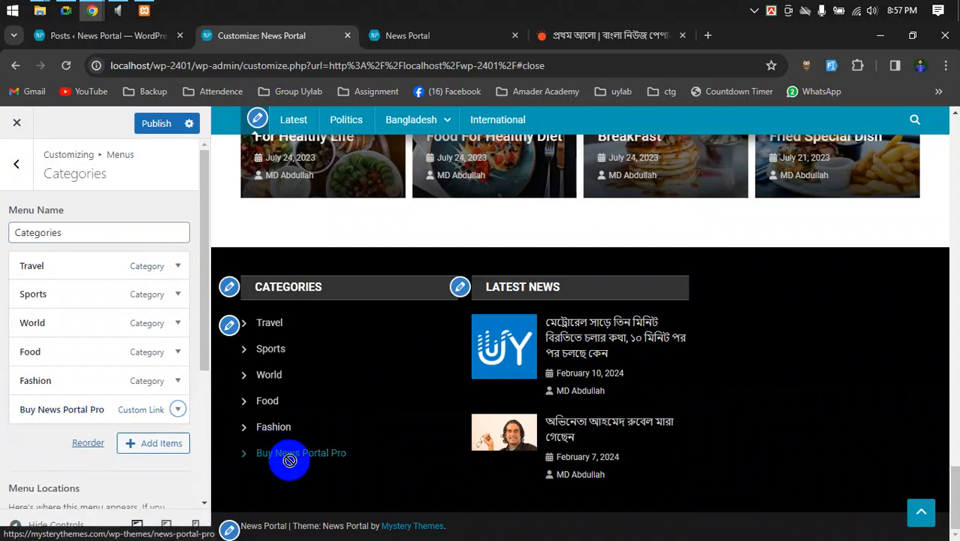
left_click(171, 404)
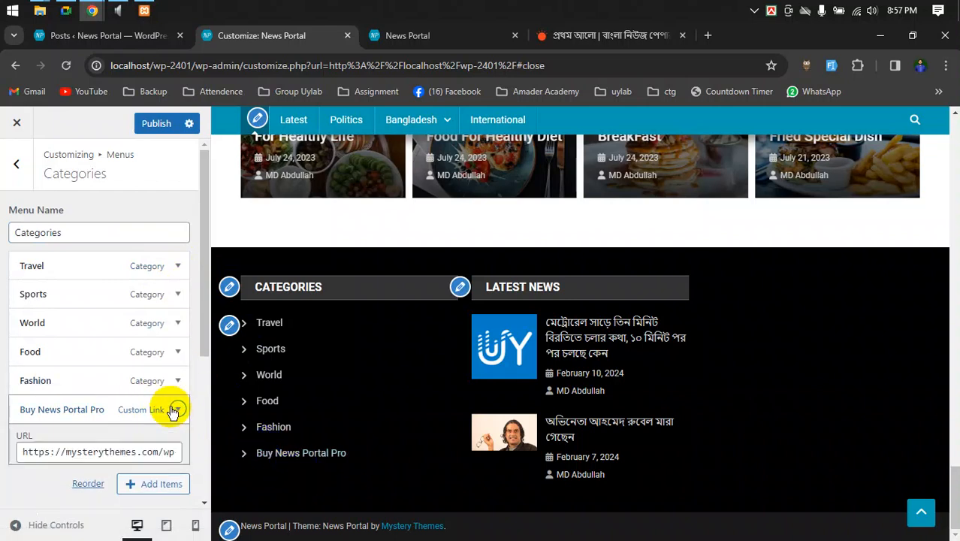
scroll(154, 423, "down", 2)
left_click(32, 382)
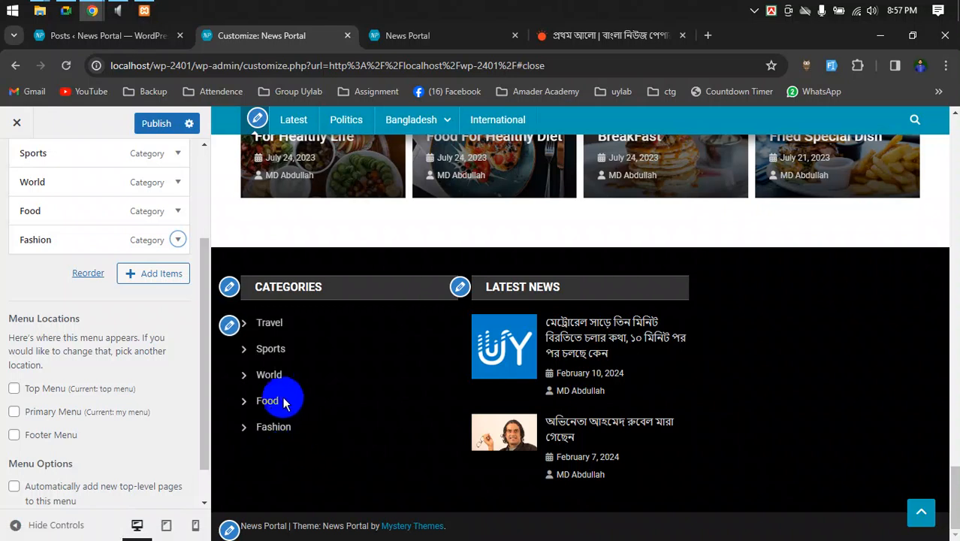
- Go to Footer Settings > Bottom Section and select the 'News Portal' Copyright Text value
left_click(231, 526)
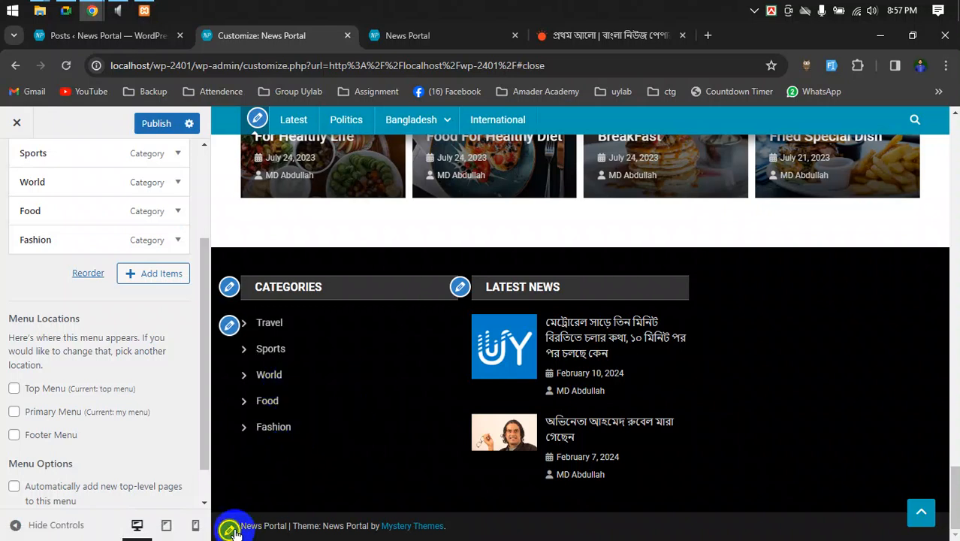
left_click_drag(75, 232, 3, 225)
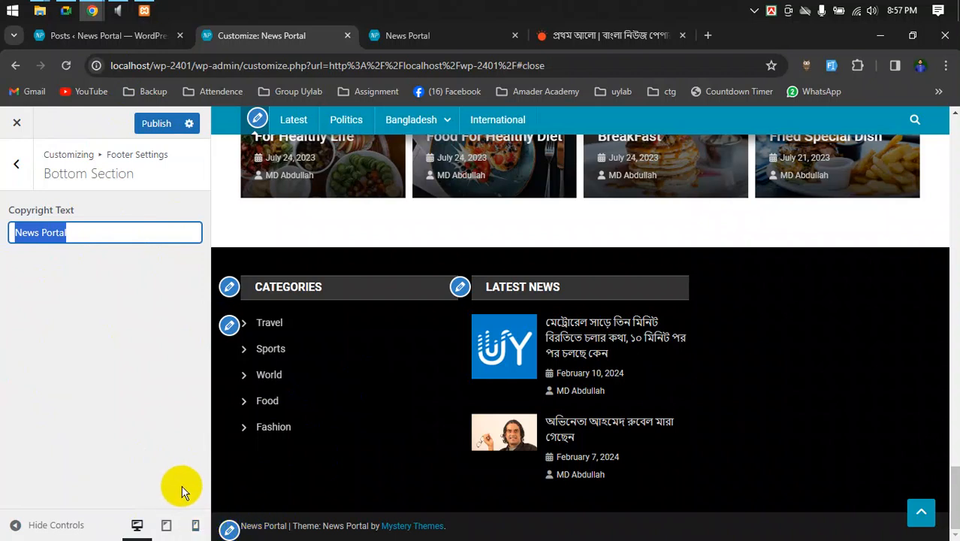
left_click_drag(296, 526, 446, 525)
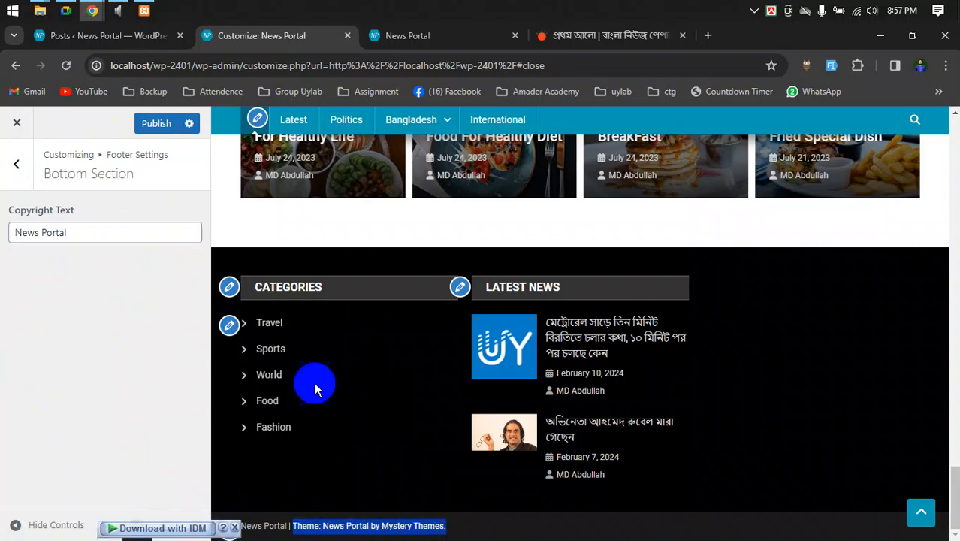
left_click(498, 522)
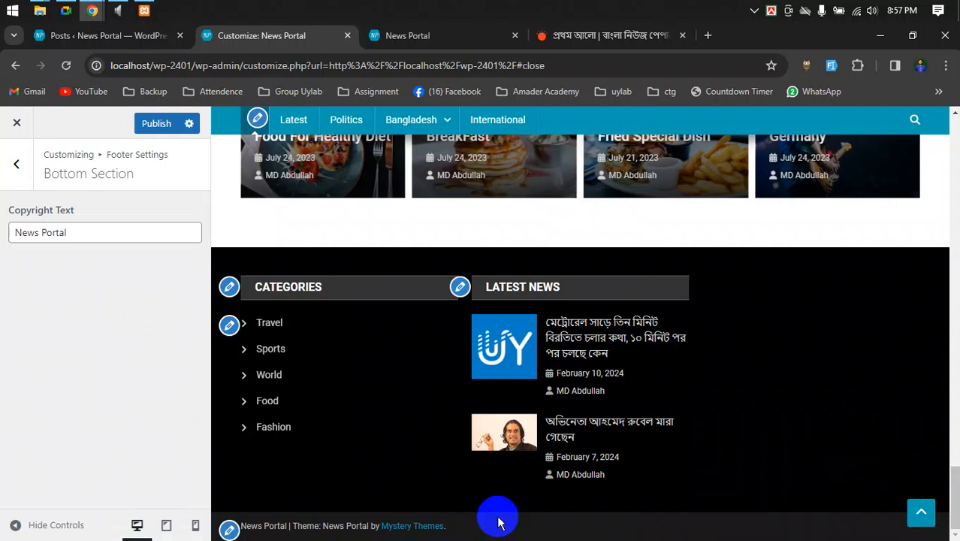
- Scroll through the footer settings and site preview to review the footer
scroll(759, 300, "up", 10)
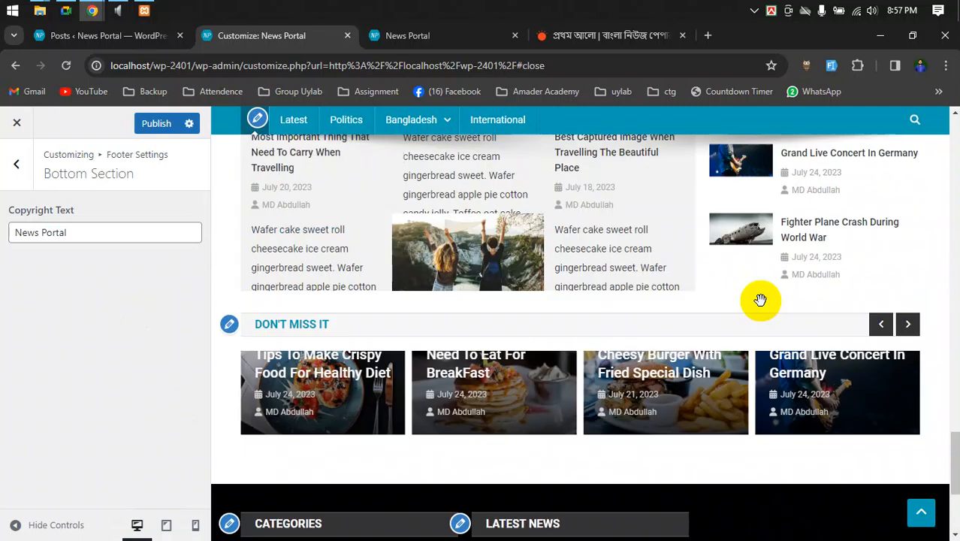
scroll(760, 306, "up", 12)
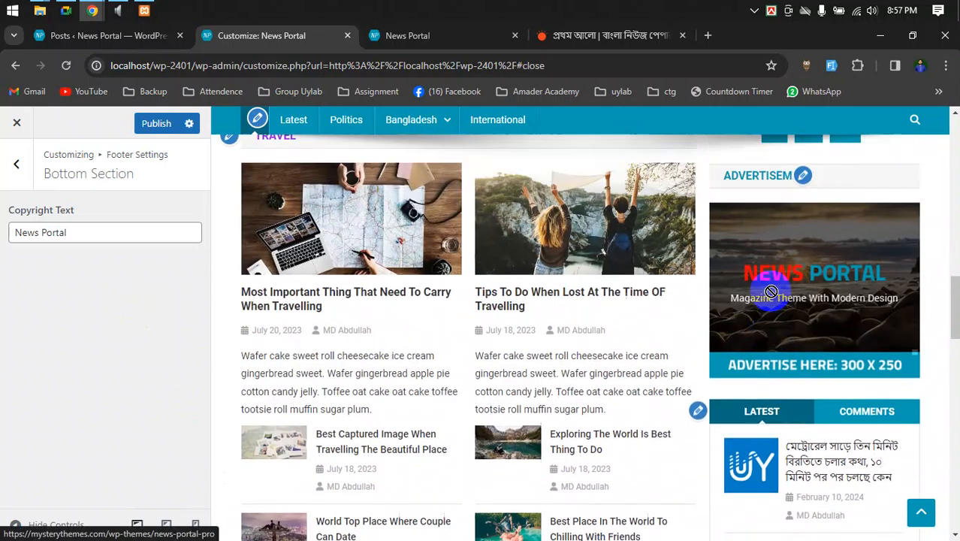
scroll(769, 290, "up", 6)
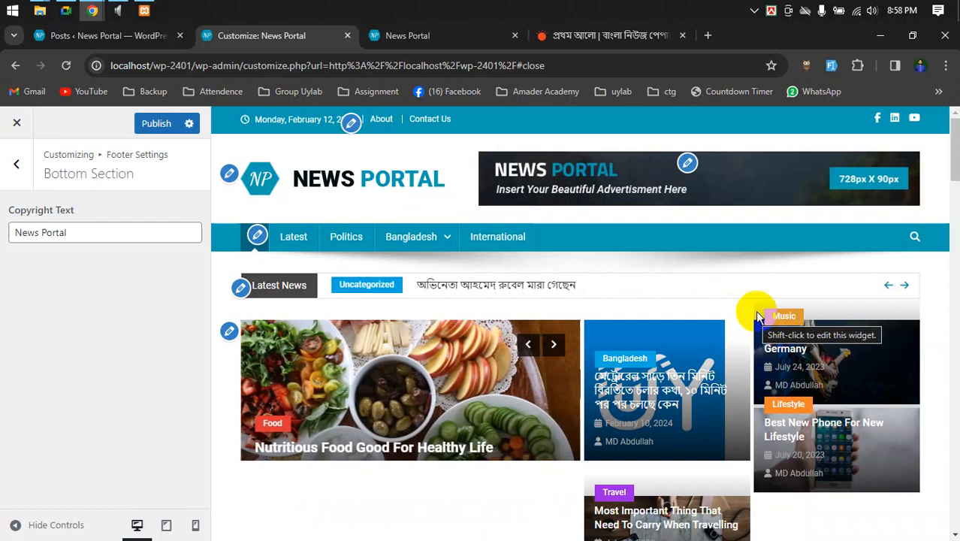
scroll(781, 293, "down", 3)
scroll(755, 311, "down", 2)
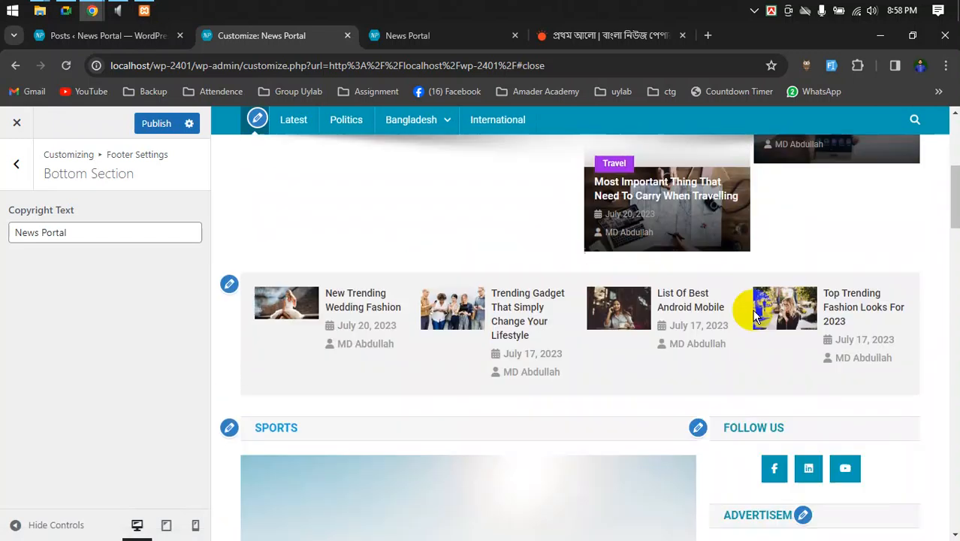
scroll(755, 316, "down", 9)
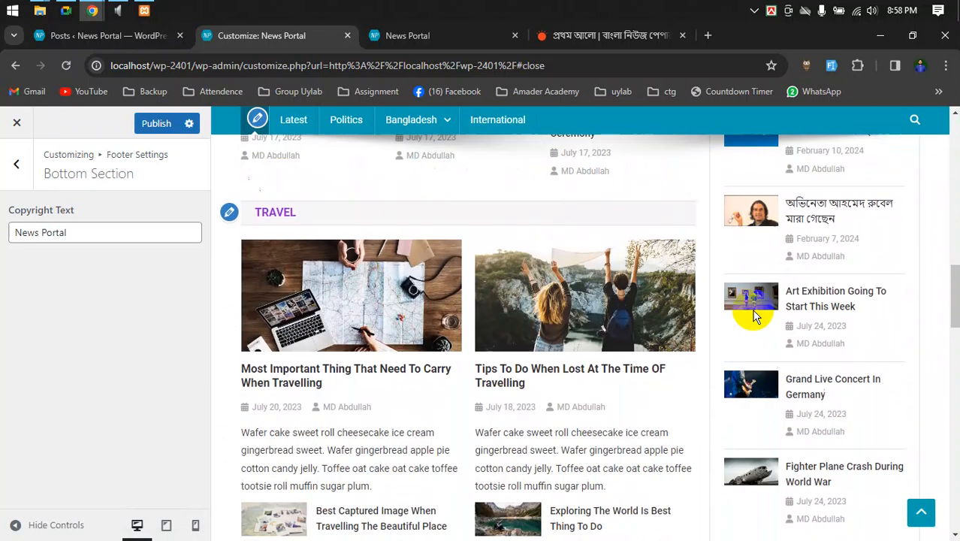
scroll(755, 316, "down", 6)
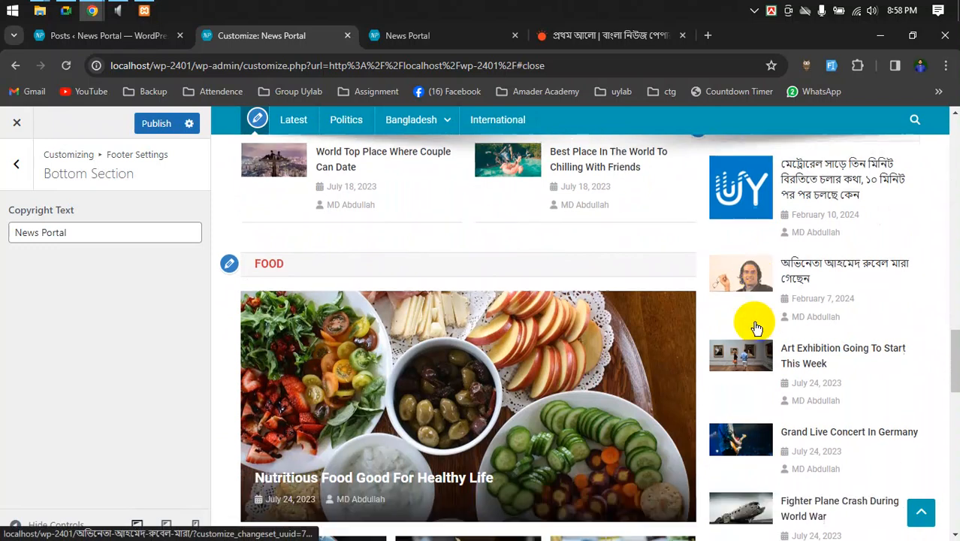
scroll(755, 331, "down", 10)
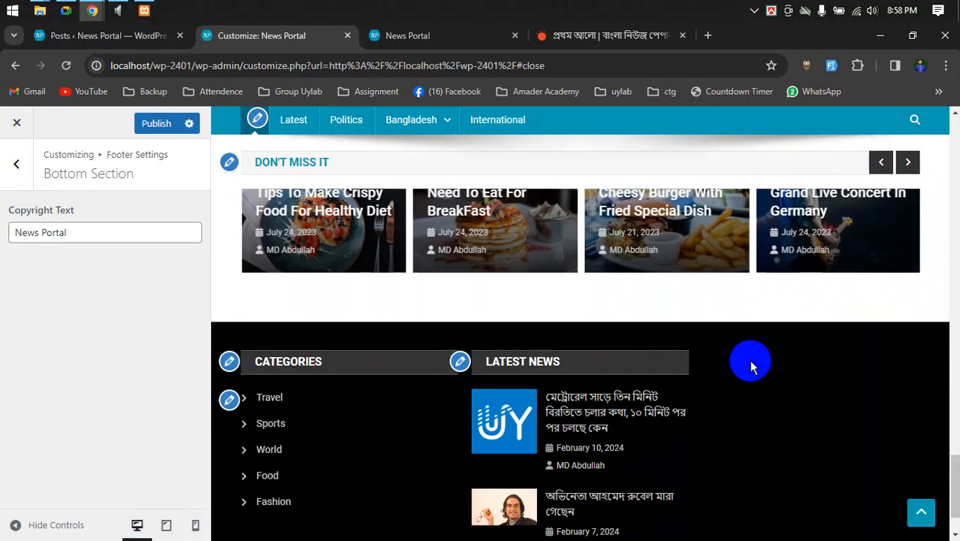
scroll(749, 360, "down", 1)
scroll(750, 361, "up", 16)
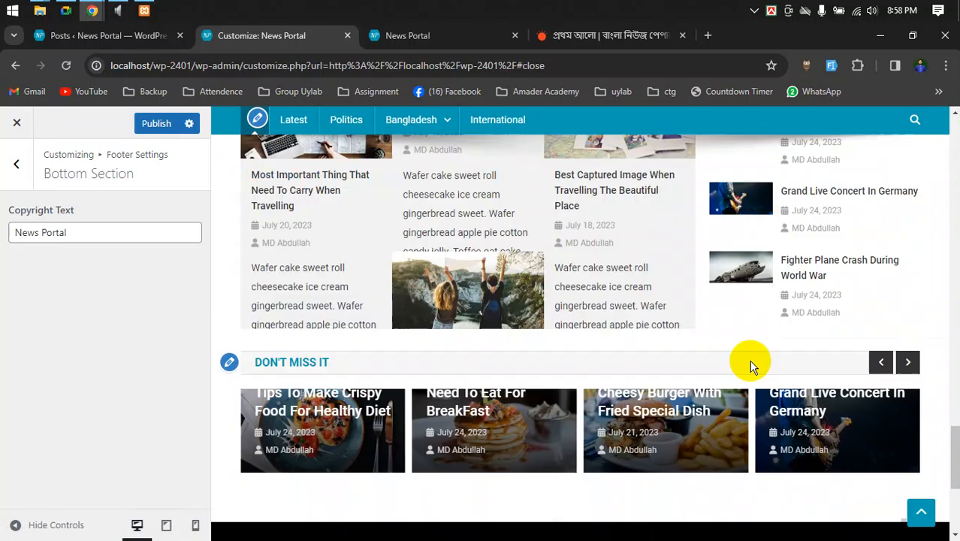
scroll(749, 360, "up", 15)
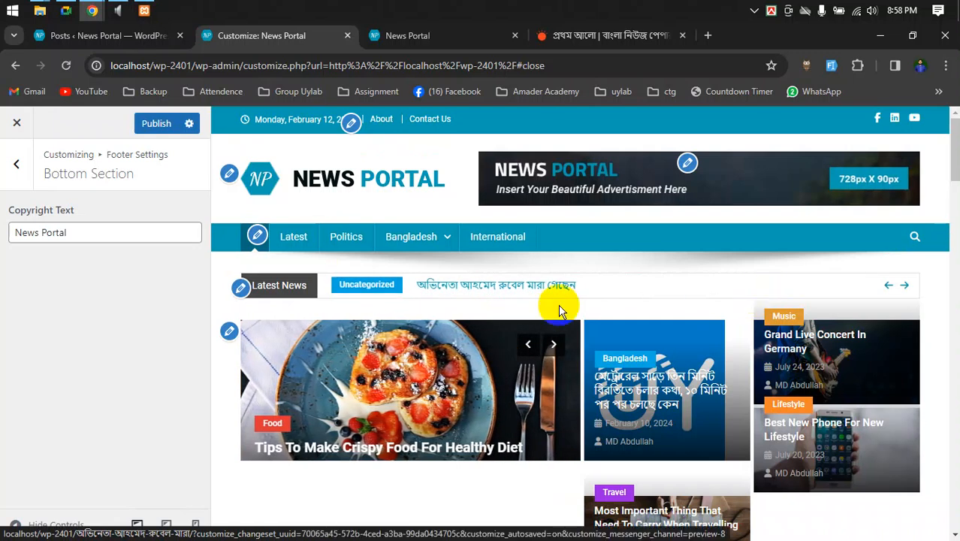
- Return to the Customizer's main panel list, then switch to the Google Meet window
left_click(9, 167)
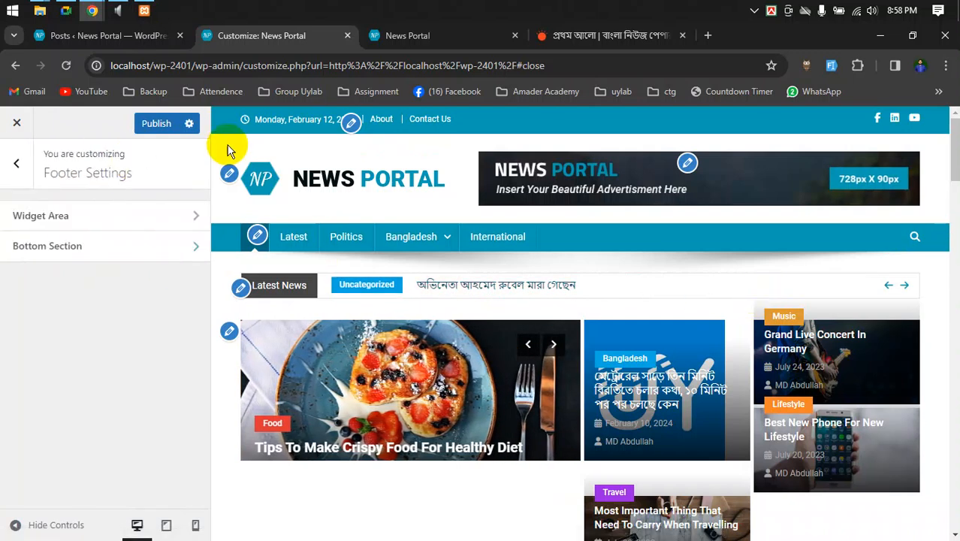
left_click(10, 164)
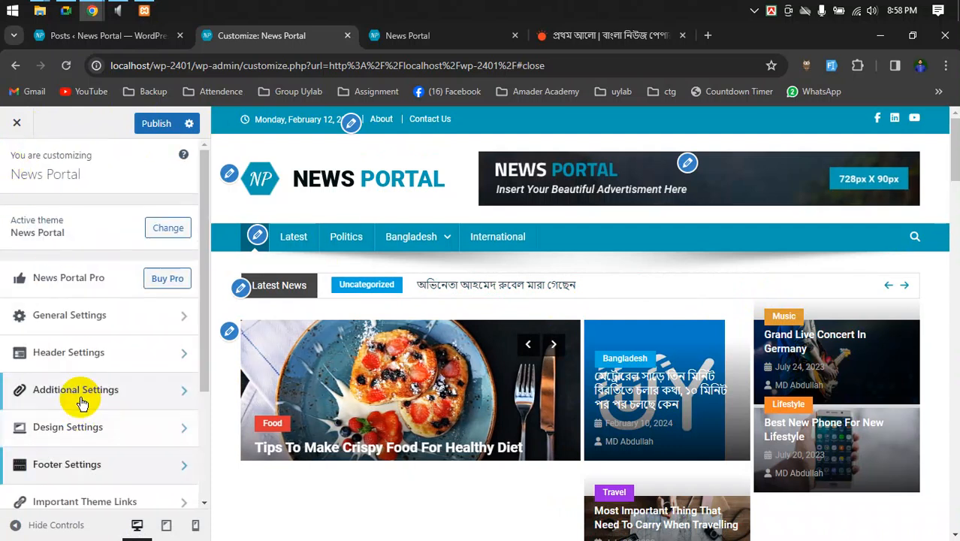
scroll(80, 399, "down", 3)
scroll(83, 431, "up", 3)
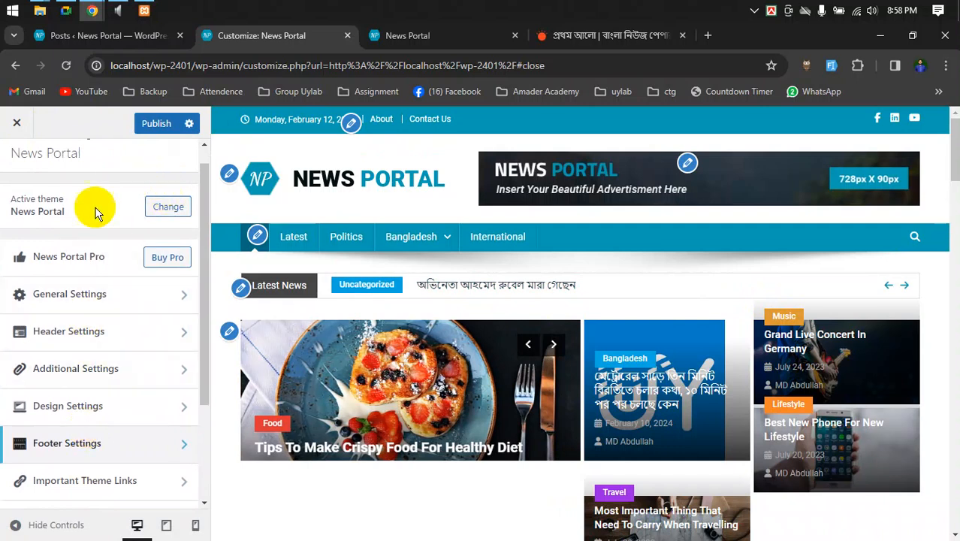
scroll(90, 314, "down", 3)
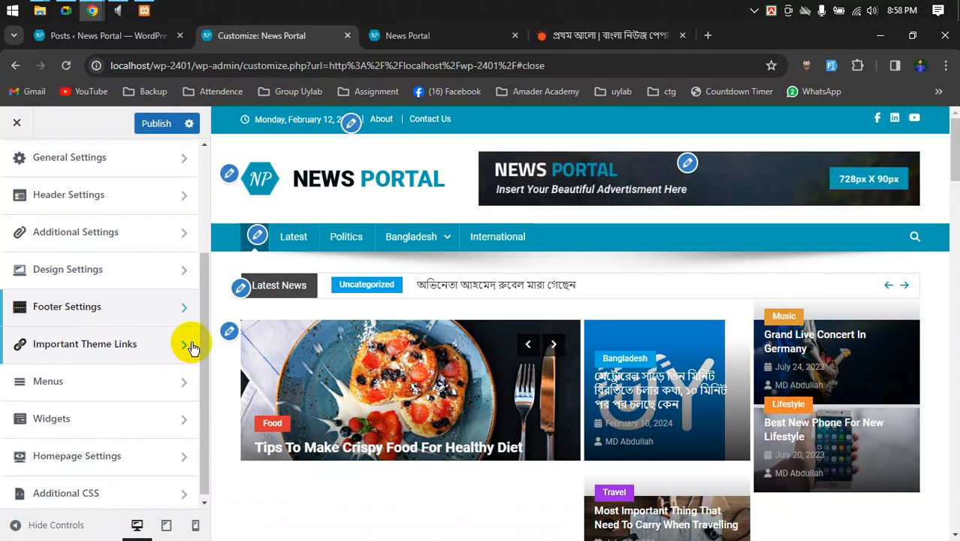
scroll(193, 342, "up", 3)
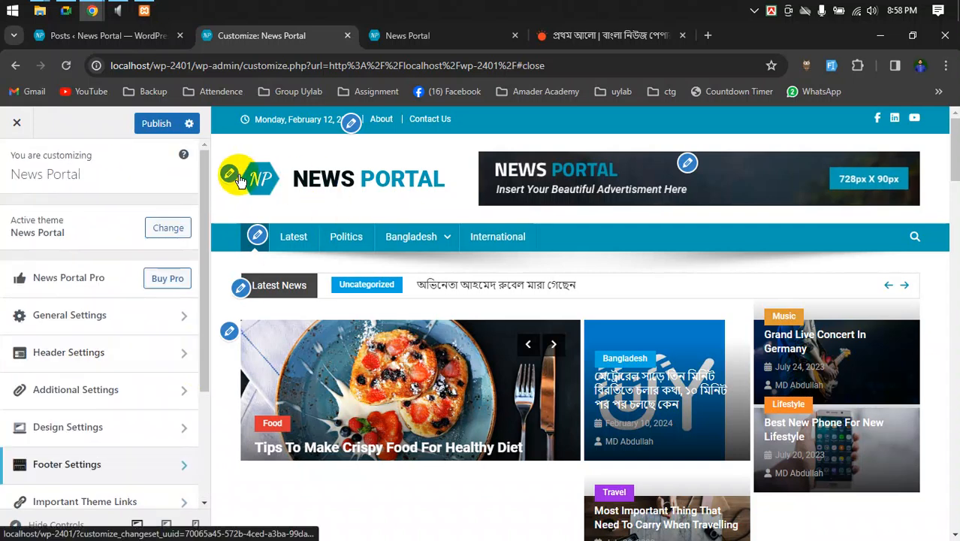
left_click(66, 11)
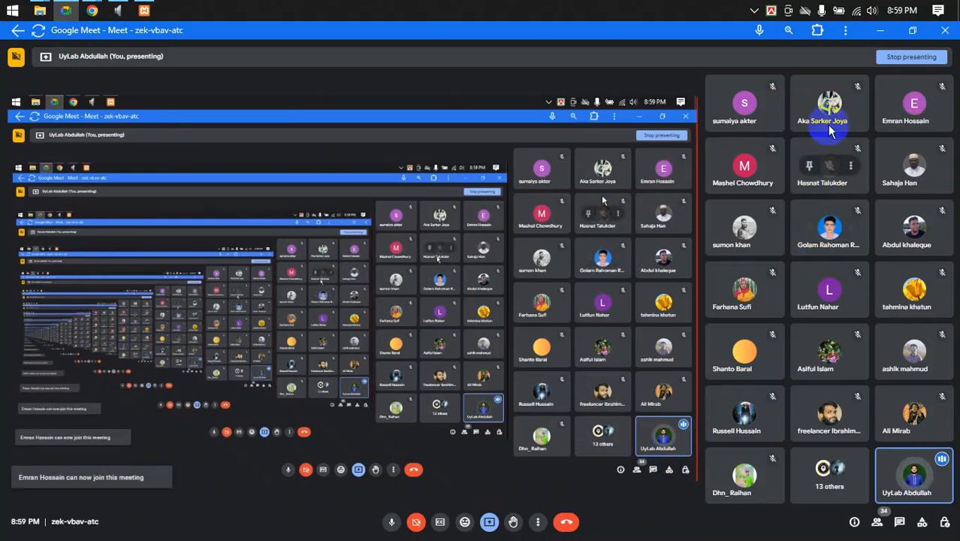
- Raise the Windows Microphone recording level to 100 in Sound settings
mouse_move(91, 10)
left_click(65, 58)
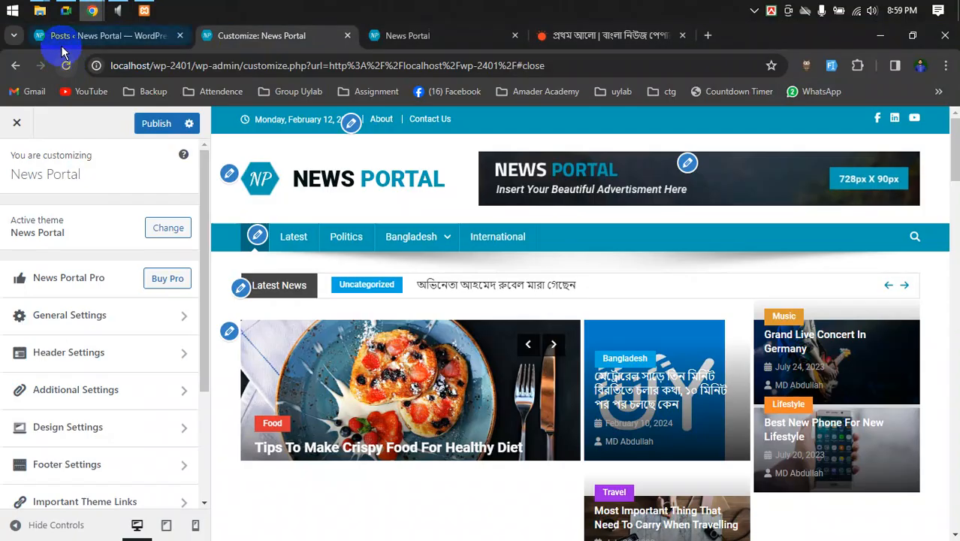
left_click(118, 10)
left_click(657, 204)
double_click(658, 204)
left_click(642, 199)
left_click_drag(631, 244, 711, 244)
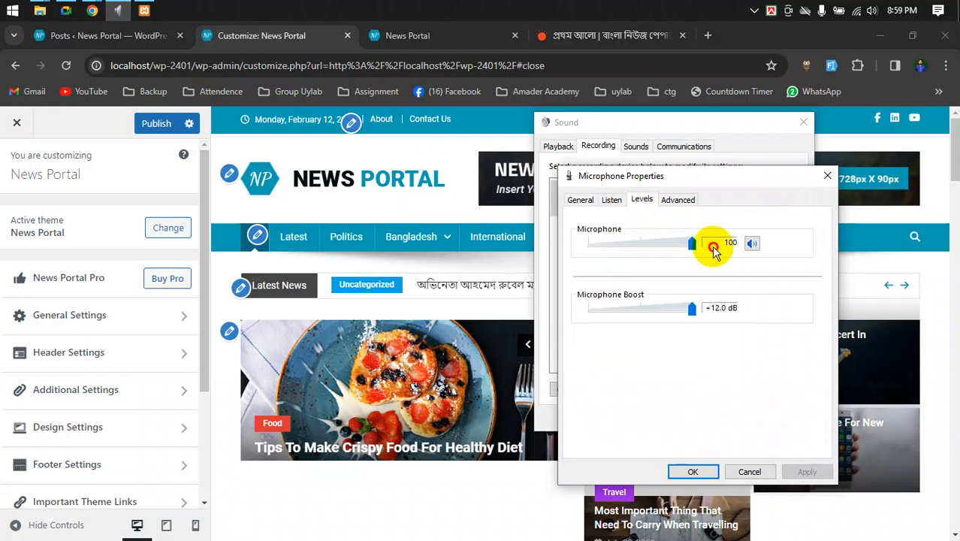
left_click(692, 471)
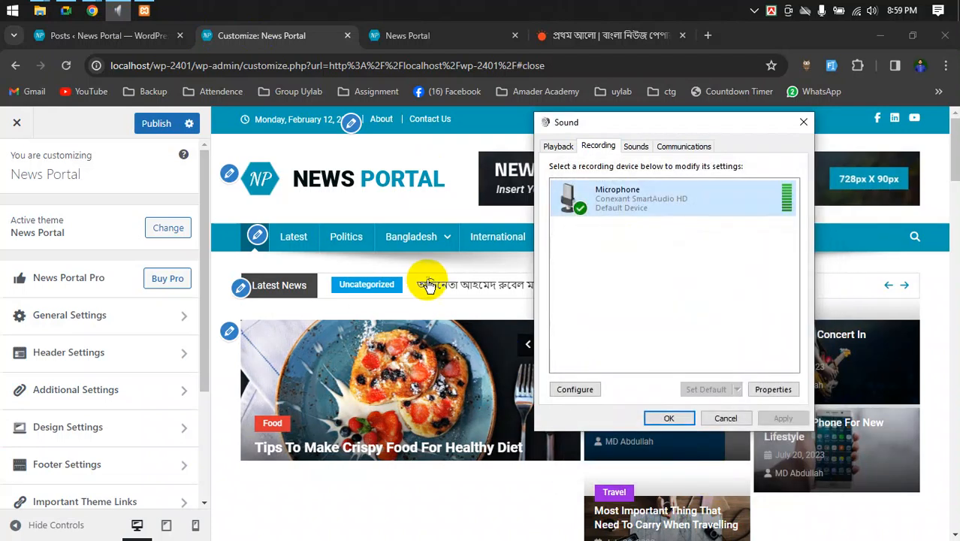
- Switch back to the News Portal Customizer in Chrome
left_click(454, 269)
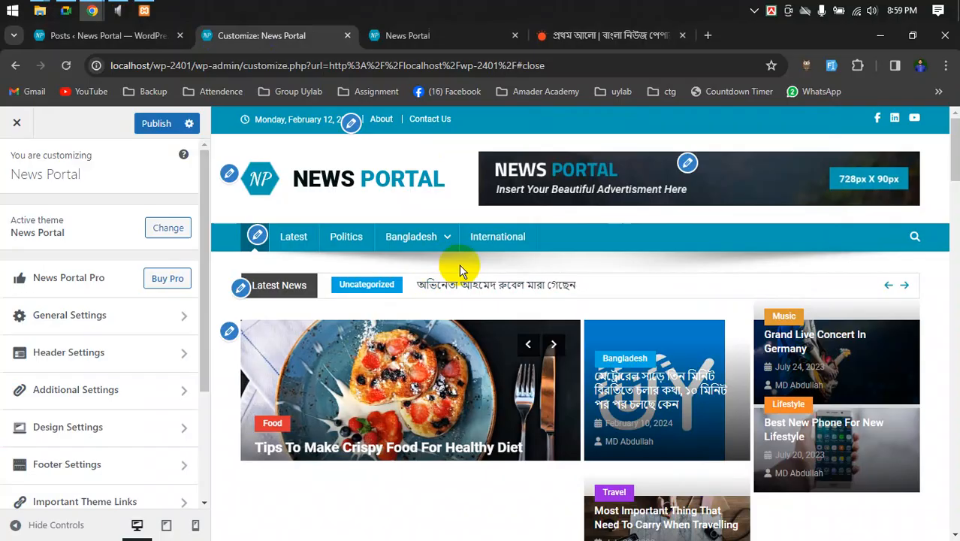
left_click(66, 10)
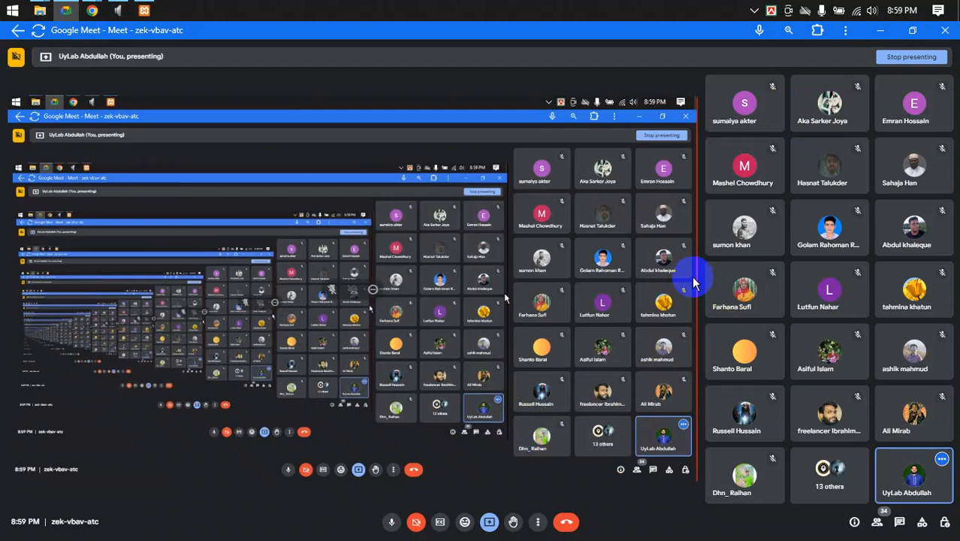
left_click(92, 11)
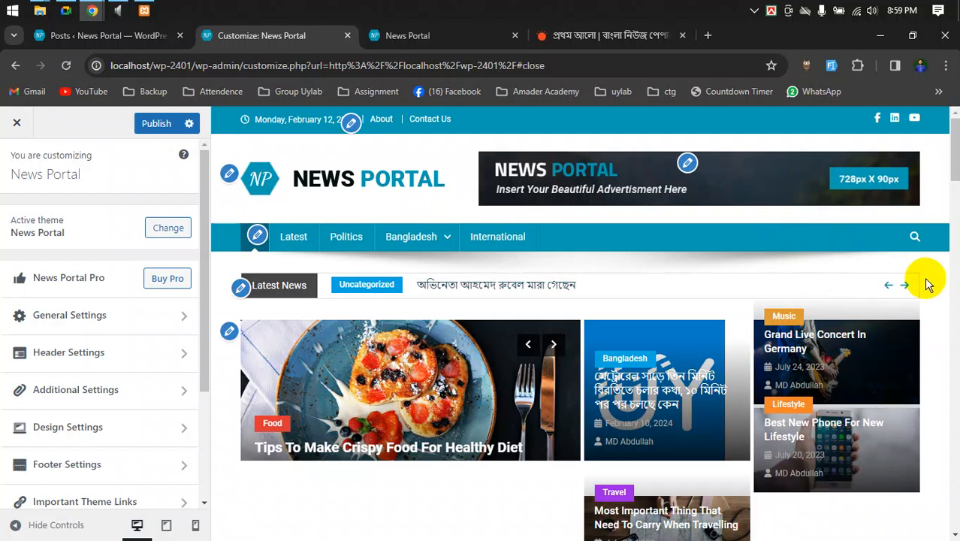
- Alternate between the Google Meet window and the News Portal Customizer, ending on the Customizer
scroll(928, 283, "down", 3)
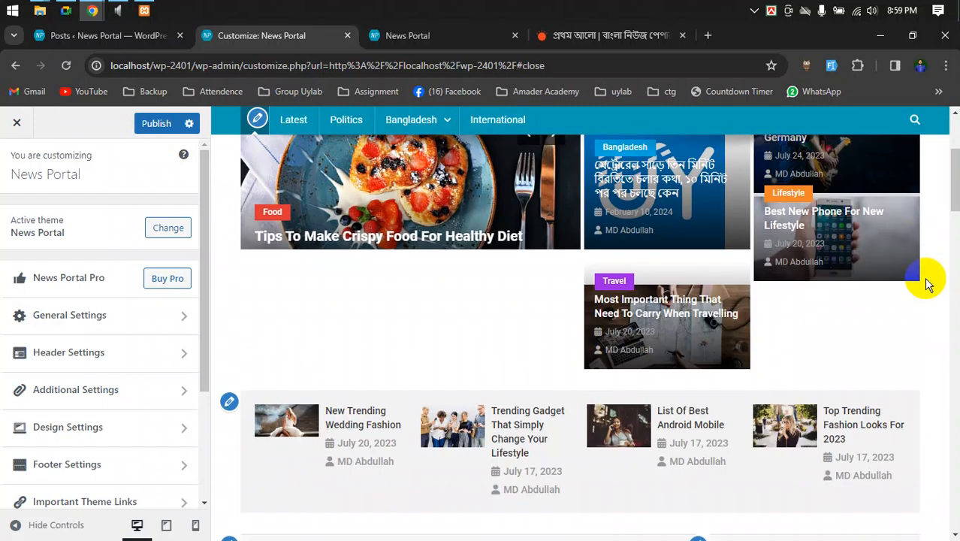
scroll(927, 284, "down", 3)
scroll(90, 337, "down", 3)
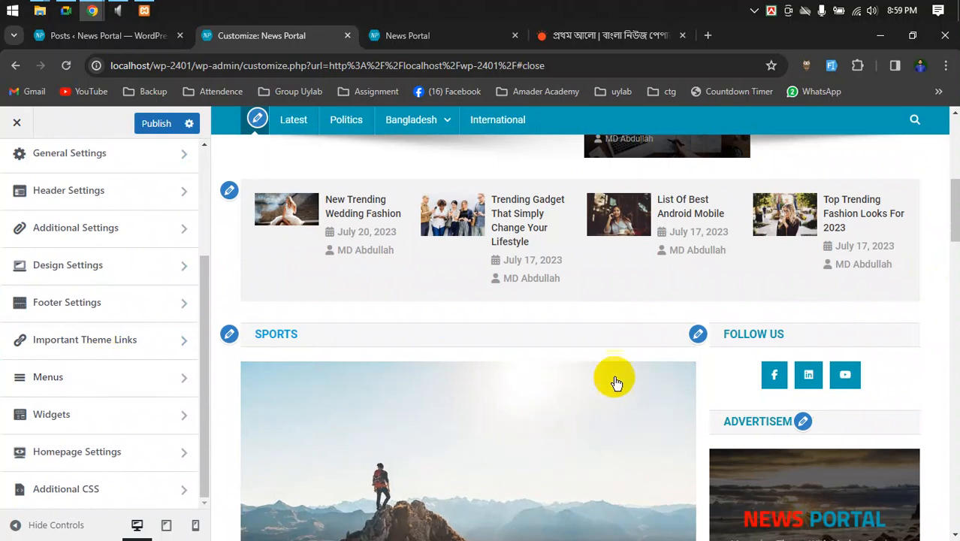
scroll(616, 383, "down", 7)
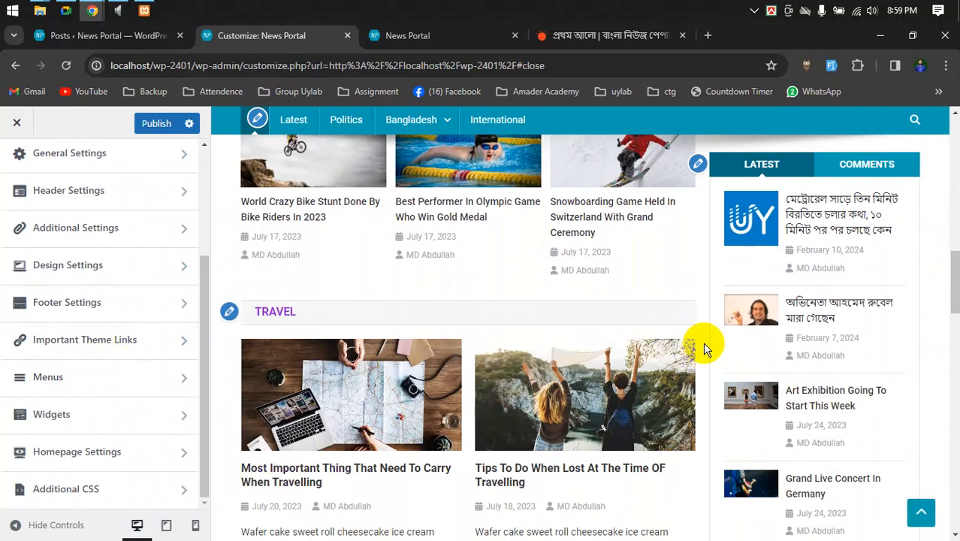
scroll(703, 341, "up", 15)
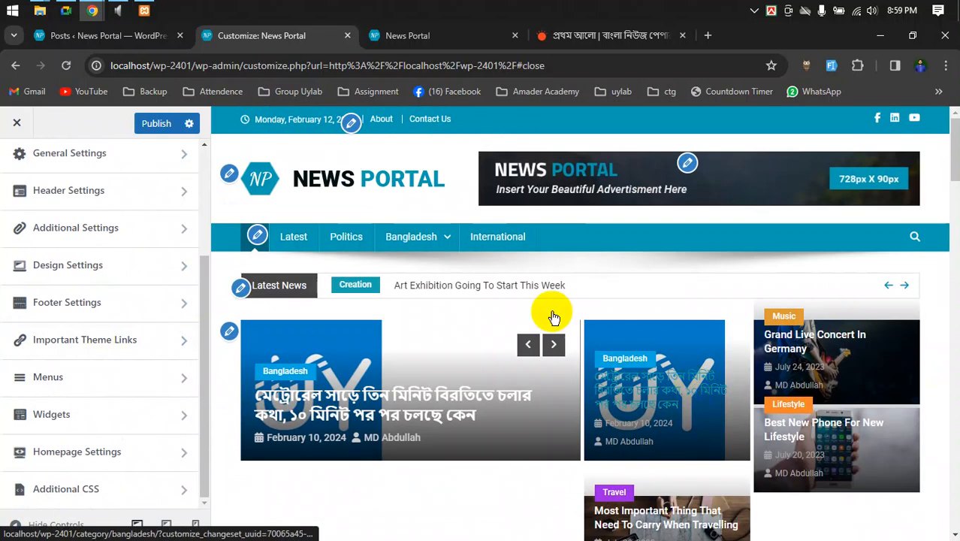
left_click(69, 11)
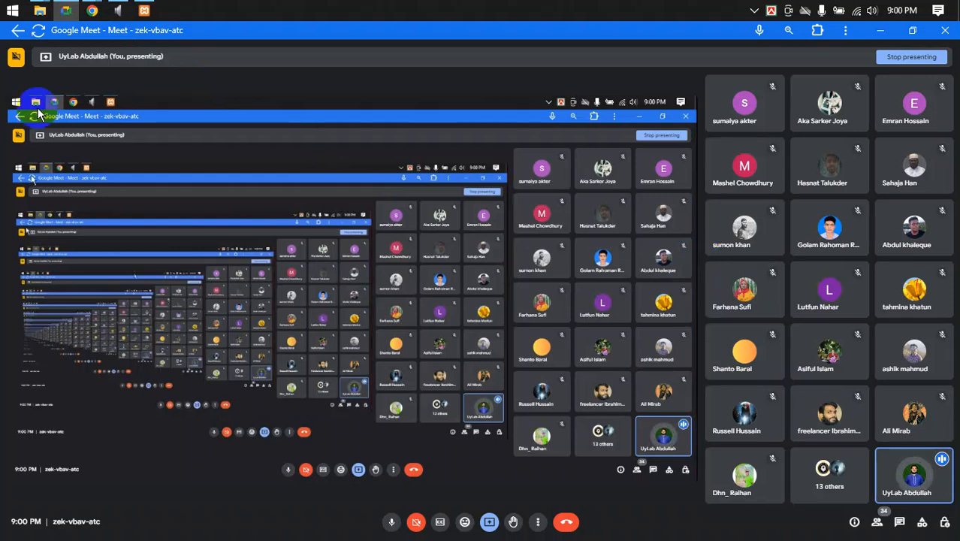
mouse_move(92, 10)
left_click(68, 72)
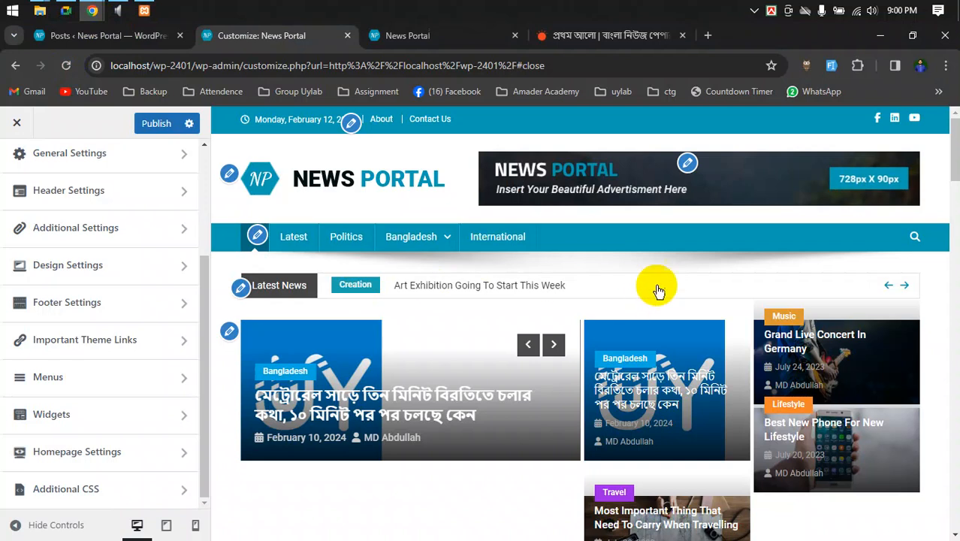
left_click(66, 10)
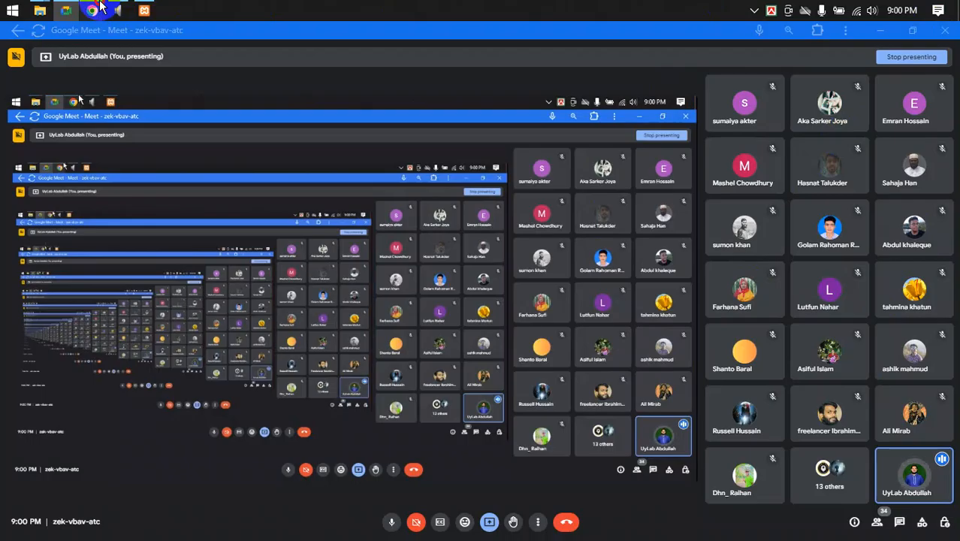
mouse_move(92, 11)
left_click(88, 83)
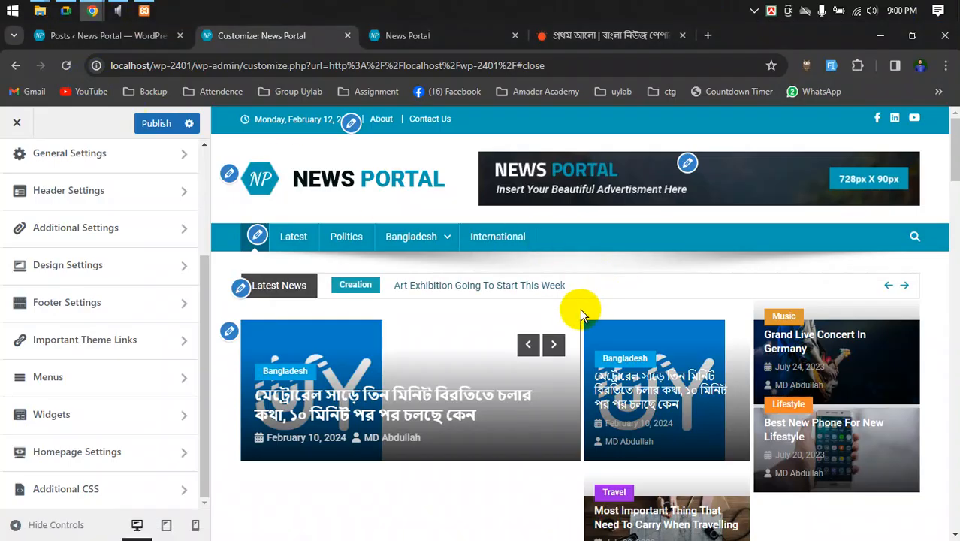
scroll(580, 308, "down", 15)
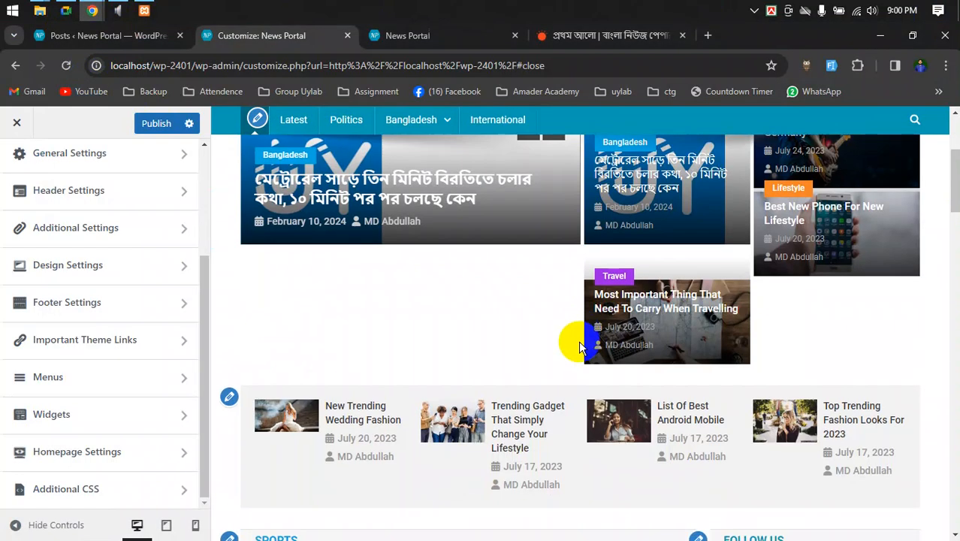
scroll(591, 390, "down", 15)
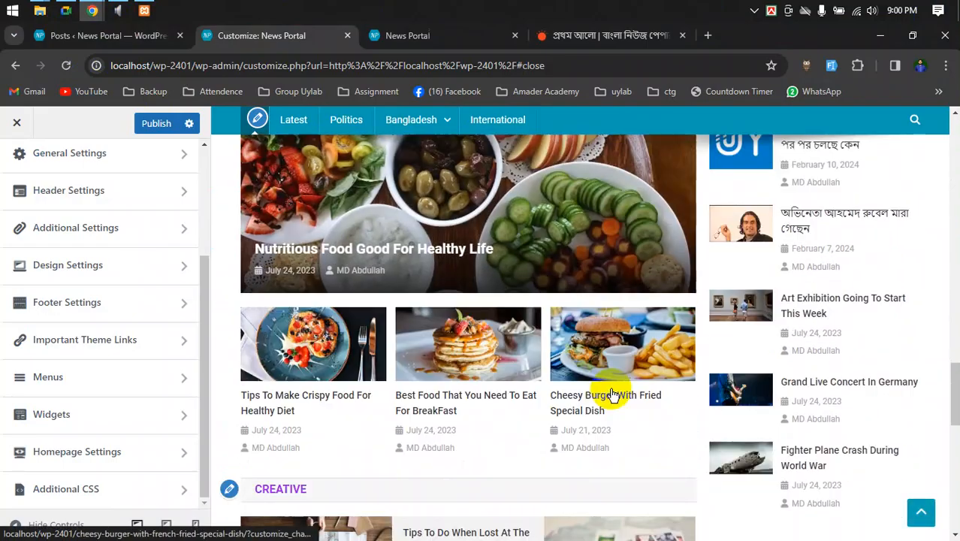
scroll(737, 447, "up", 2)
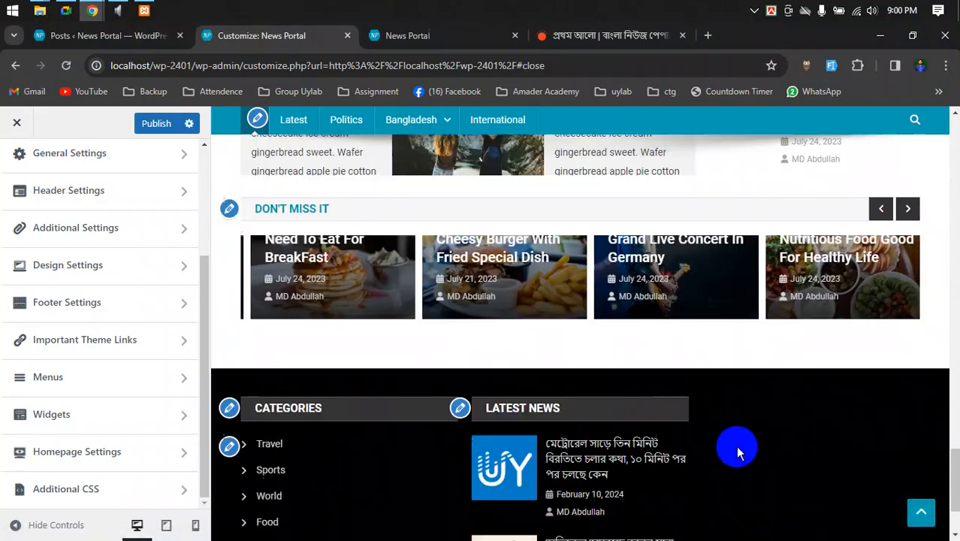
scroll(738, 455, "down", 2)
scroll(739, 455, "up", 10)
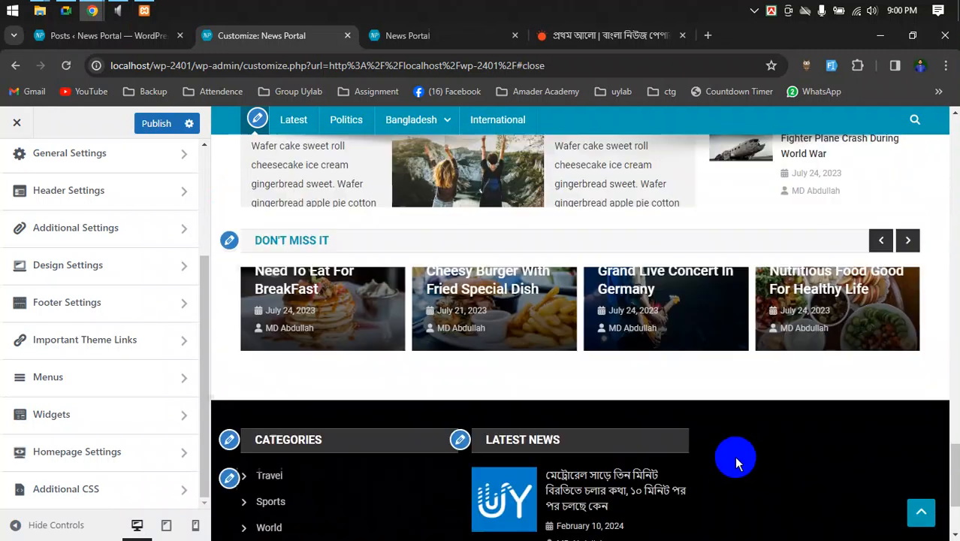
scroll(734, 456, "up", 15)
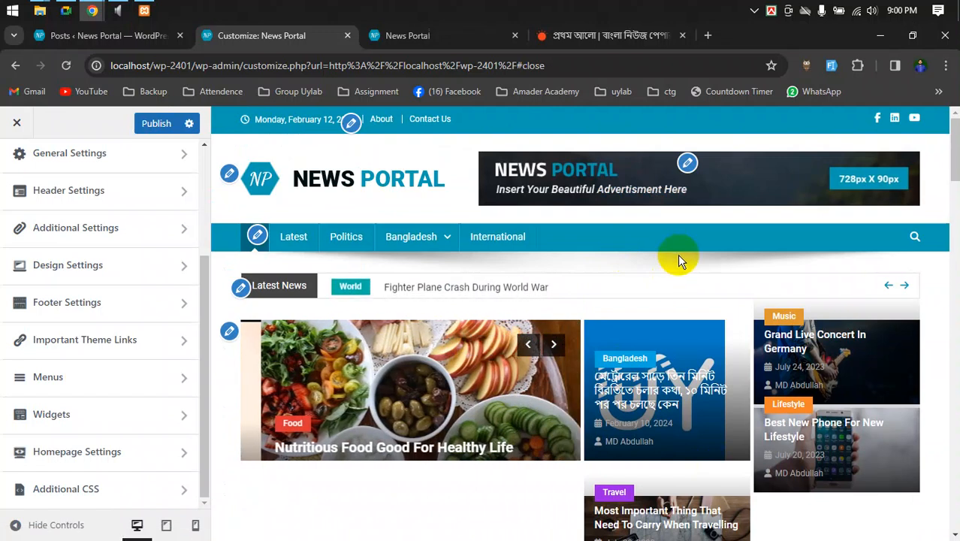
scroll(184, 370, "up", 3)
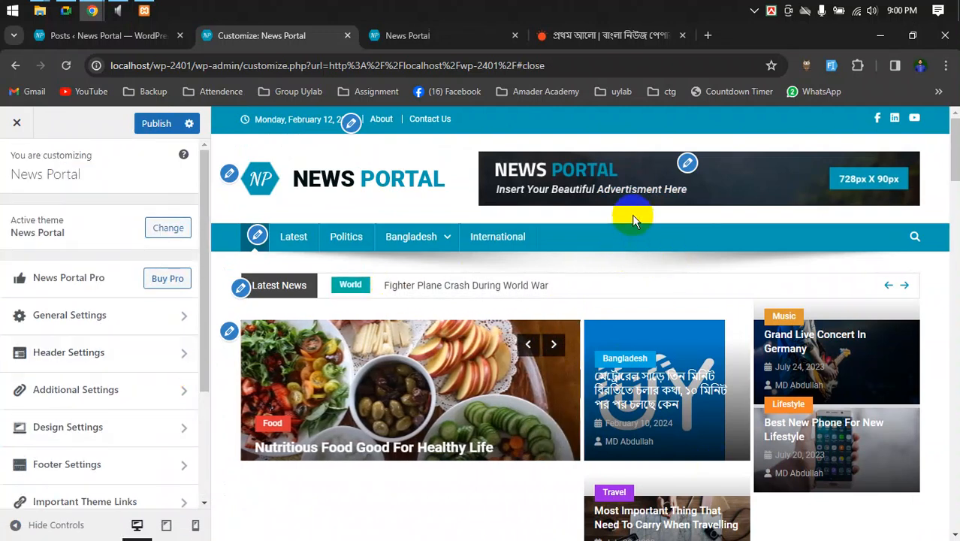
left_click(66, 11)
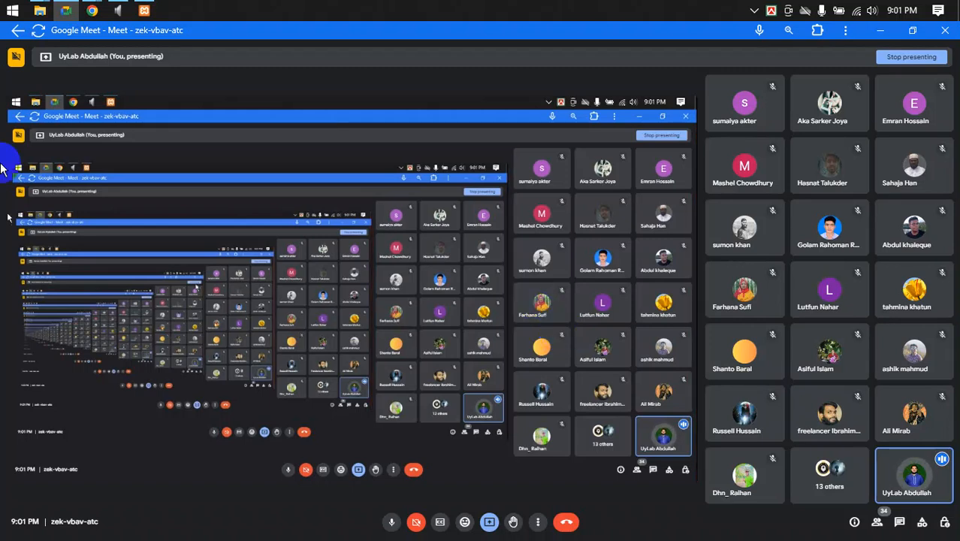
mouse_move(92, 11)
left_click(64, 71)
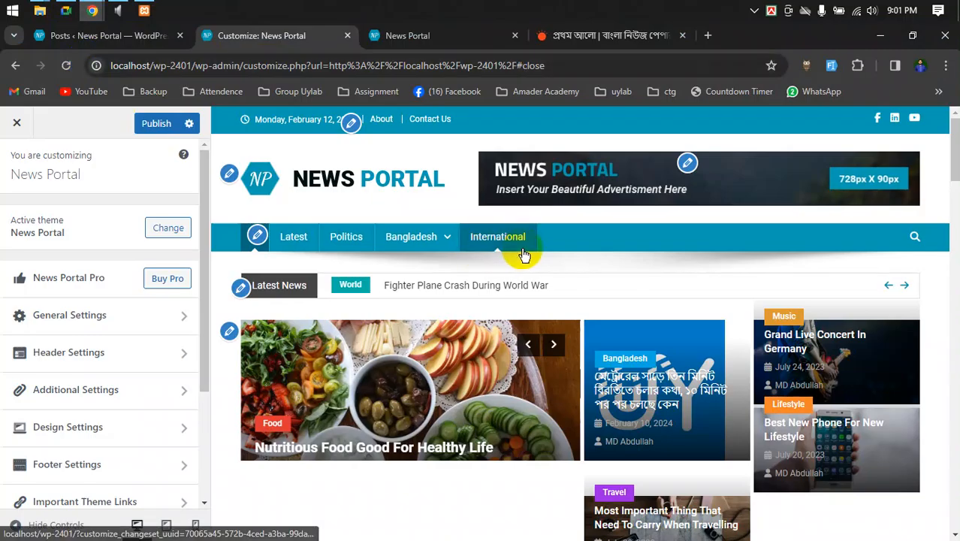
- Go from the Posts list to Appearance > Widgets in the admin dashboard
left_click(120, 34)
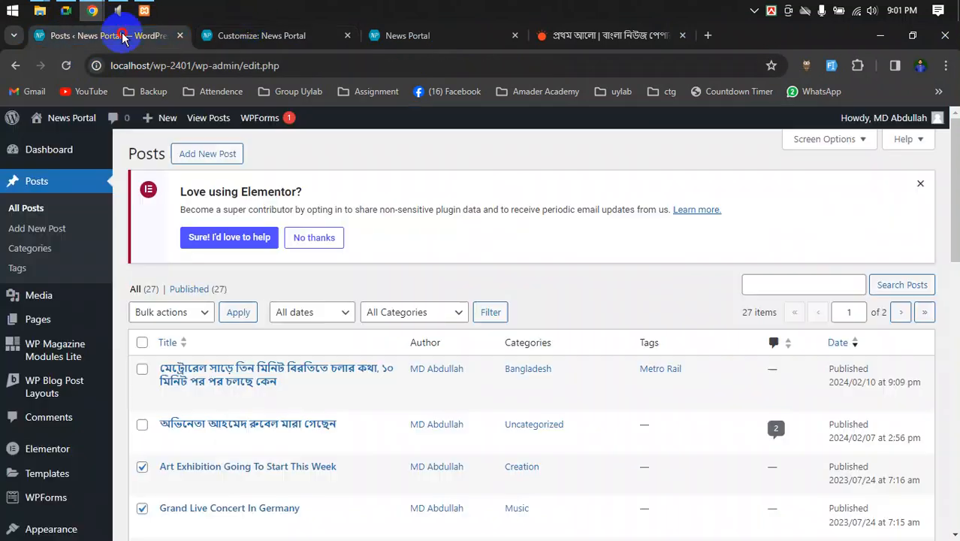
scroll(565, 412, "down", 3)
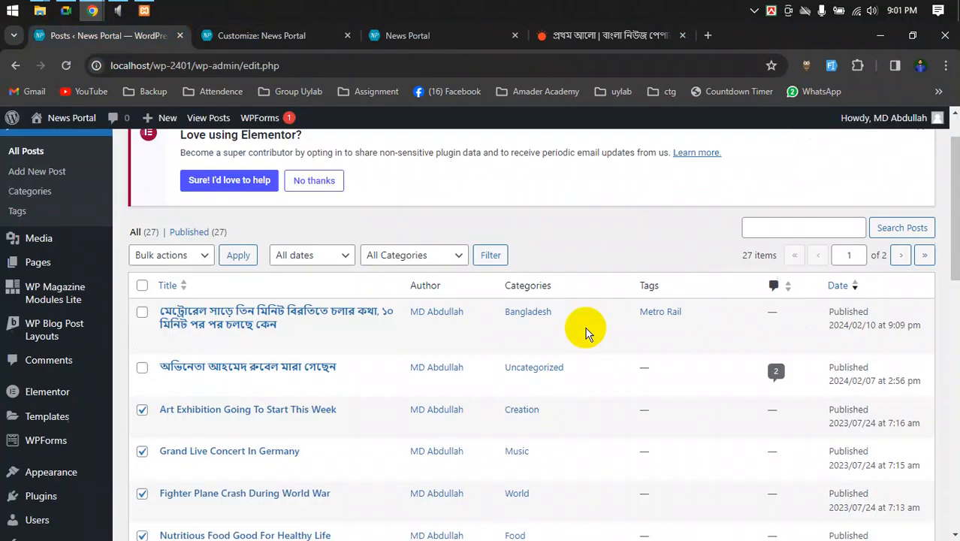
mouse_move(37, 405)
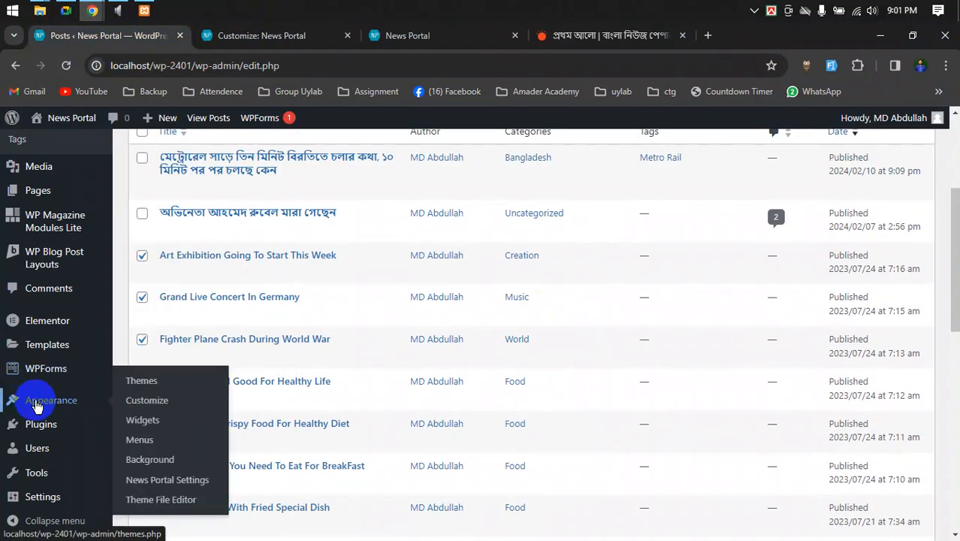
left_click(143, 425)
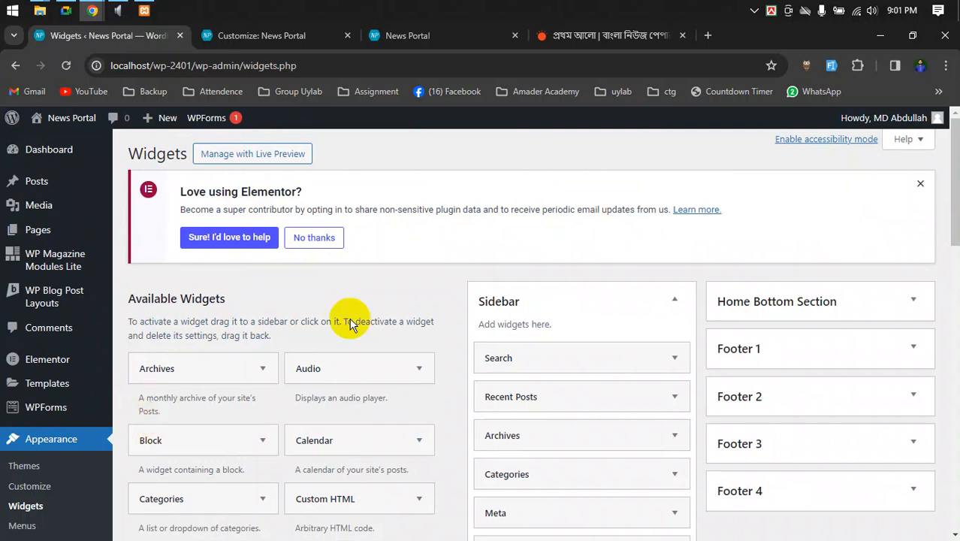
scroll(508, 307, "down", 3)
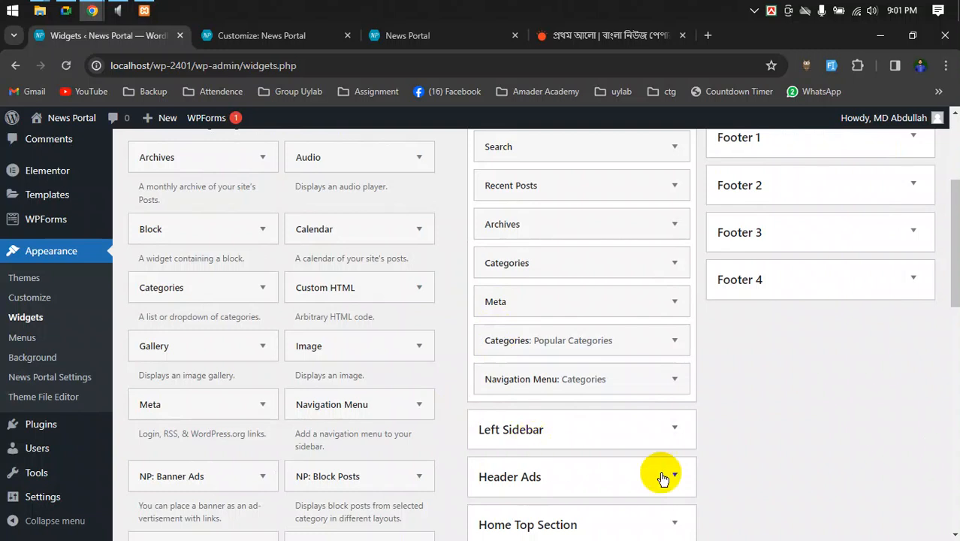
- Dismiss the Elementor promotion notice on the Widgets screen
scroll(661, 476, "up", 3)
left_click(923, 184)
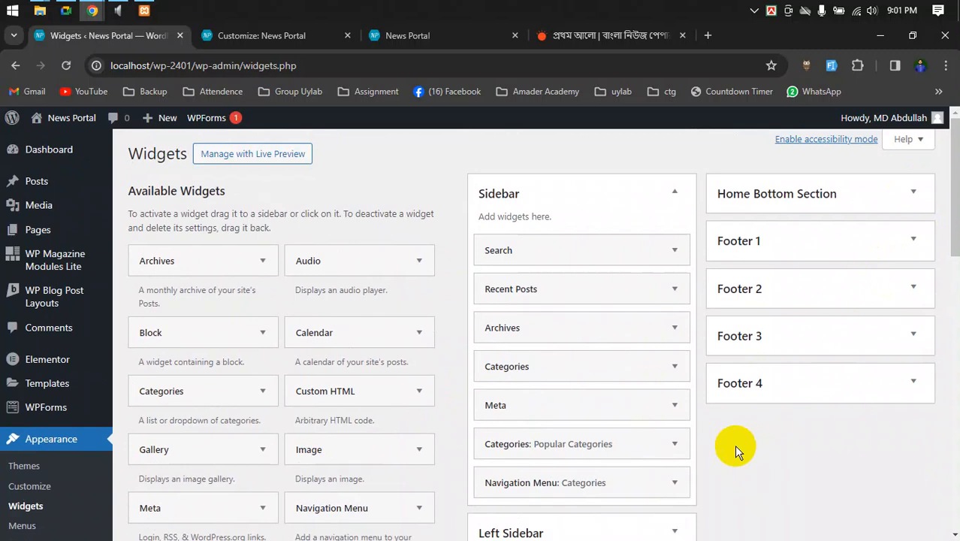
scroll(733, 444, "down", 3)
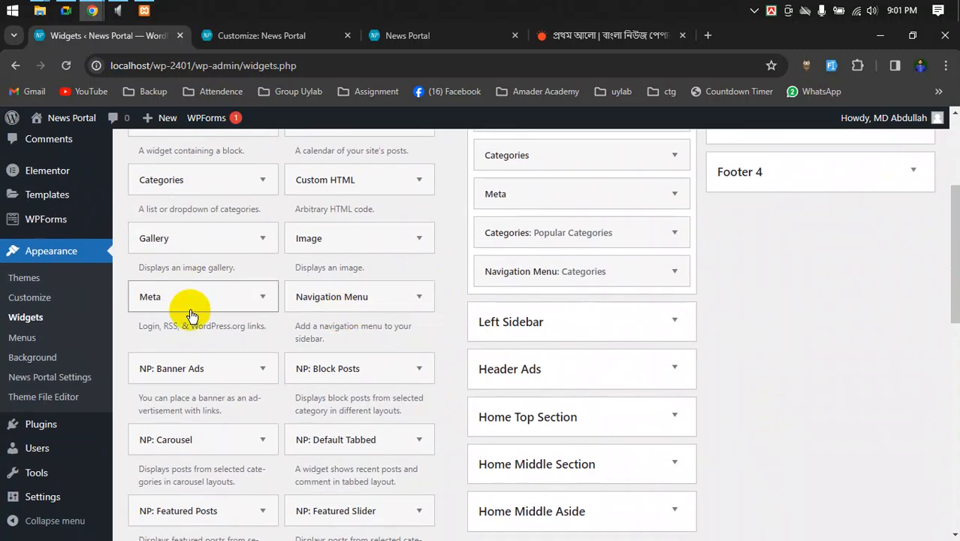
scroll(730, 296, "down", 2)
scroll(718, 338, "up", 5)
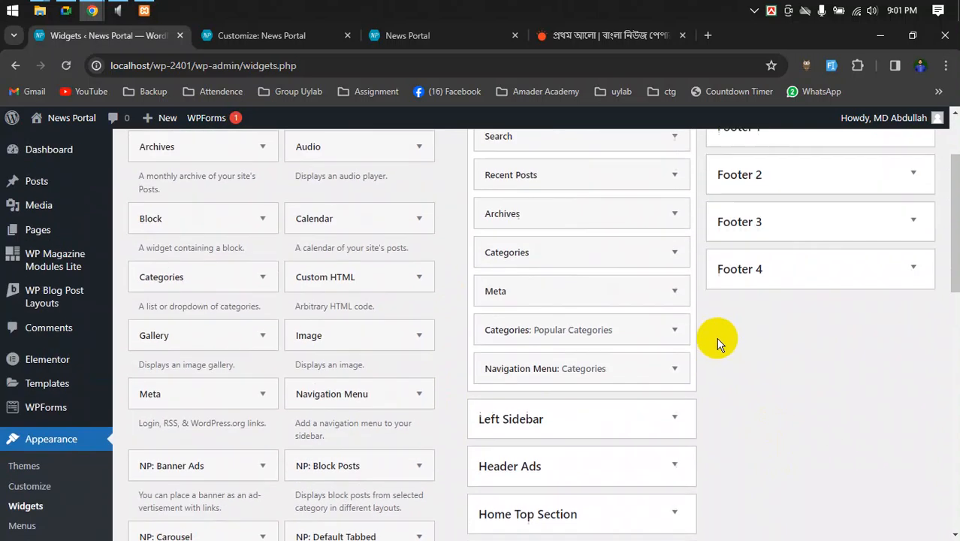
scroll(717, 342, "down", 3)
scroll(717, 342, "up", 4)
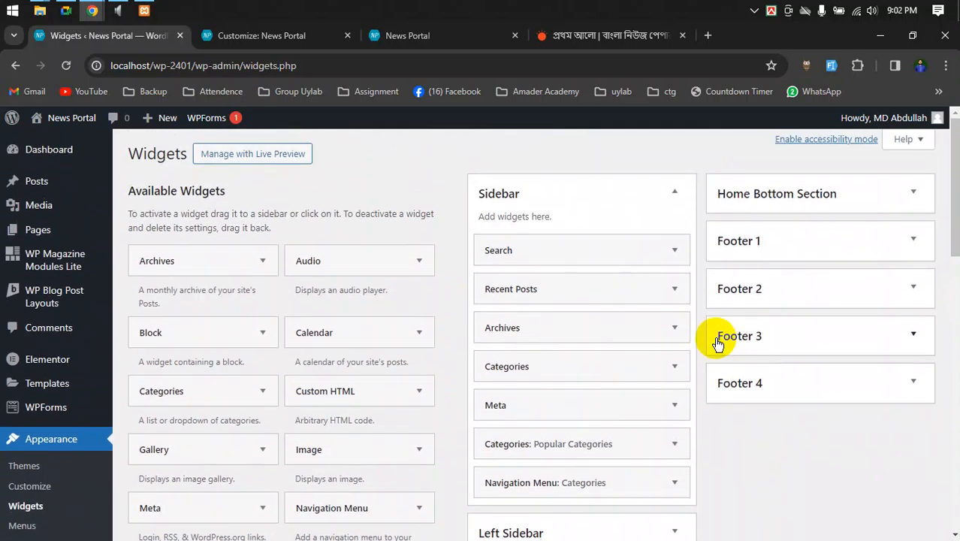
- Collapse and re-expand the Sidebar area after cancelling a screen snip, then view the News Portal homepage
left_click(675, 194)
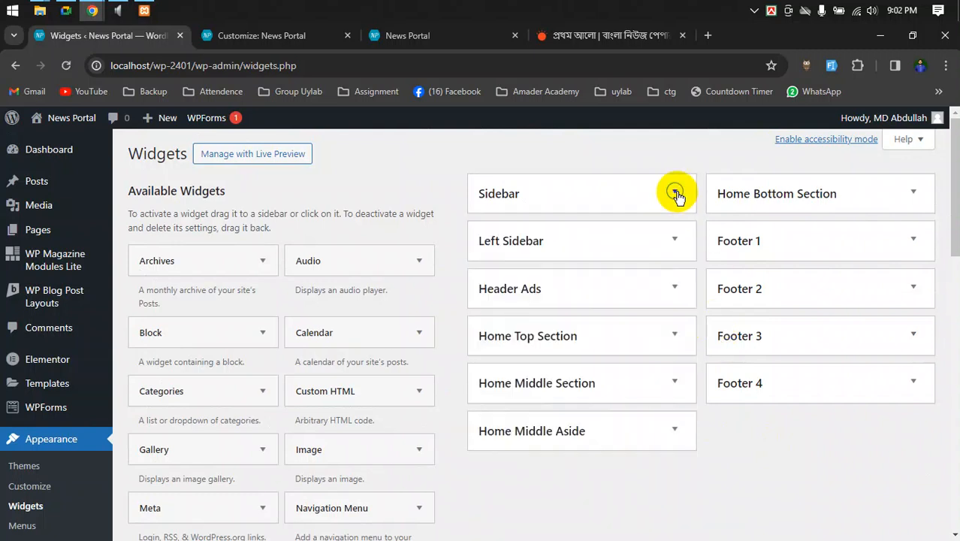
key("super+shift+s")
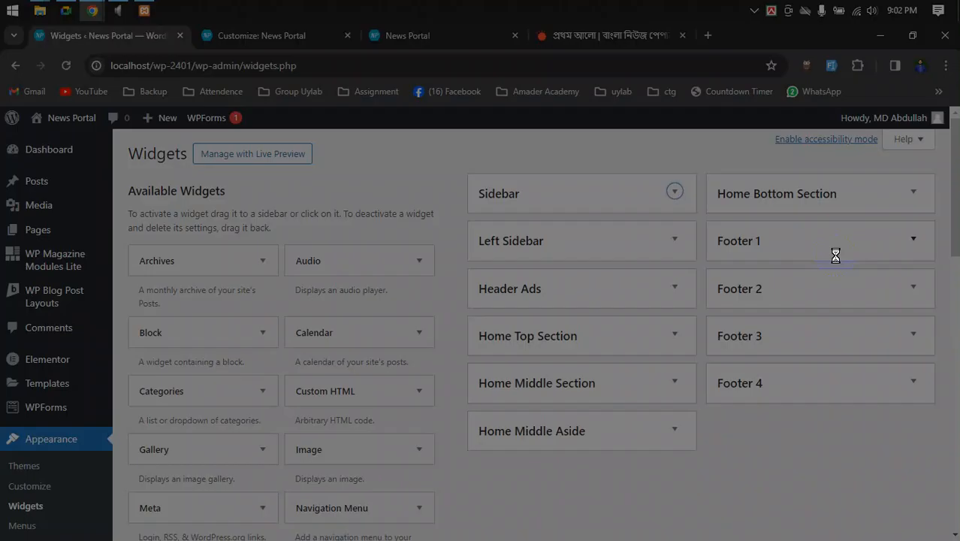
mouse_move(454, 148)
left_mouse_down()
mouse_move(521, 197)
mouse_move(955, 421)
mouse_move(939, 499)
mouse_move(951, 470)
mouse_move(938, 457)
mouse_move(947, 470)
left_mouse_up()
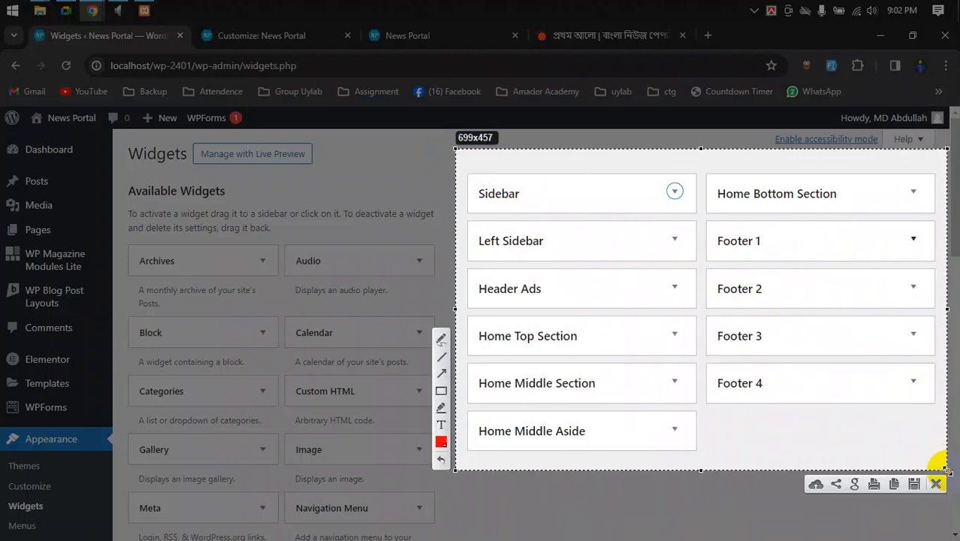
left_click(936, 484)
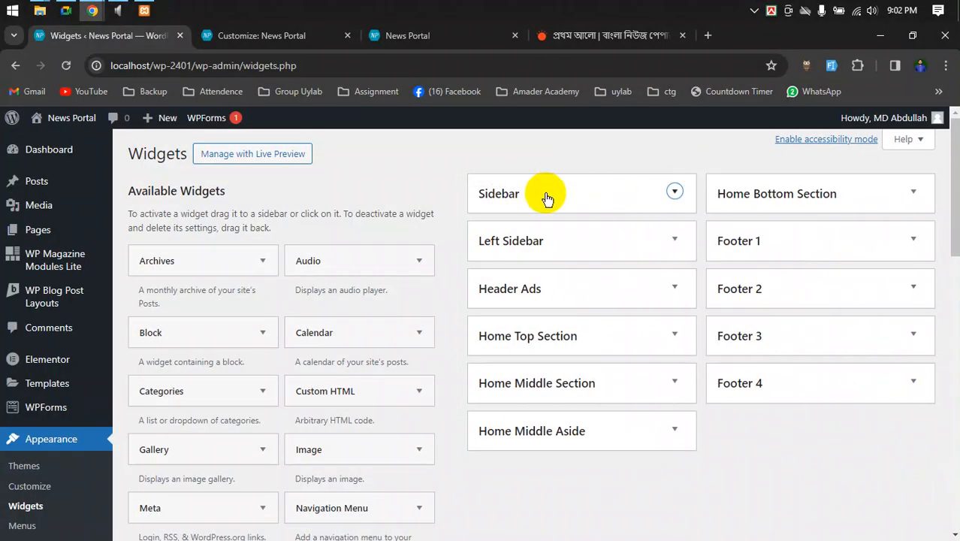
left_click(675, 193)
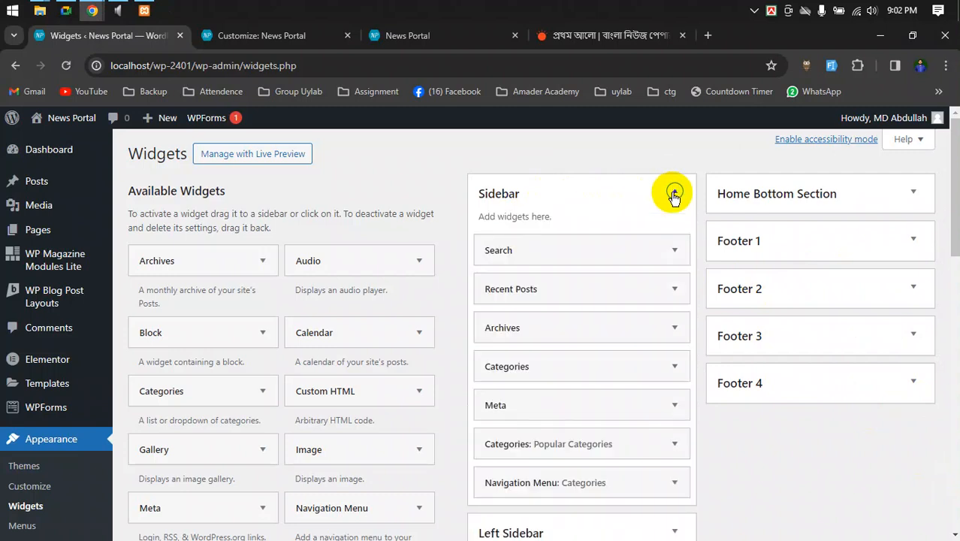
left_click(423, 35)
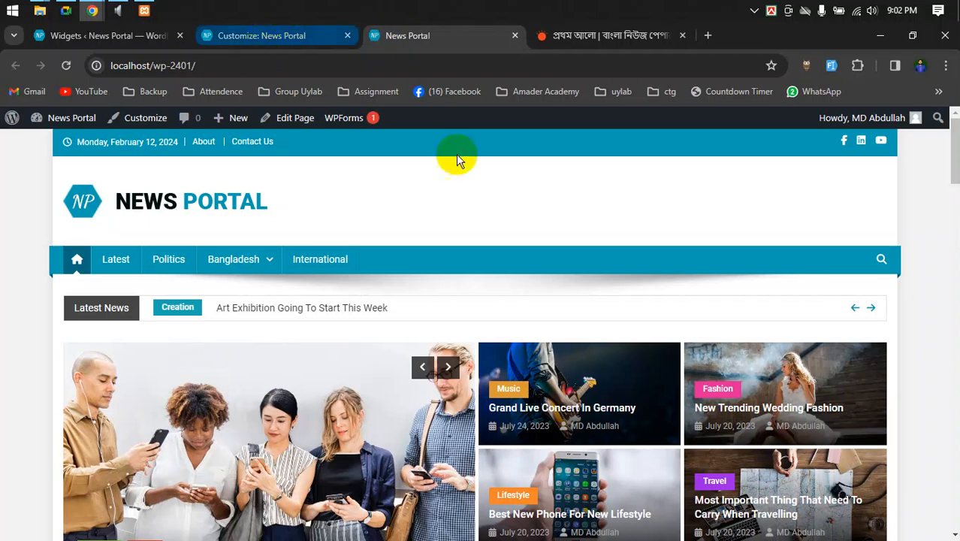
- Scroll the live homepage down to the Food section, then go back to the Widgets admin page
scroll(637, 342, "down", 3)
scroll(636, 341, "down", 4)
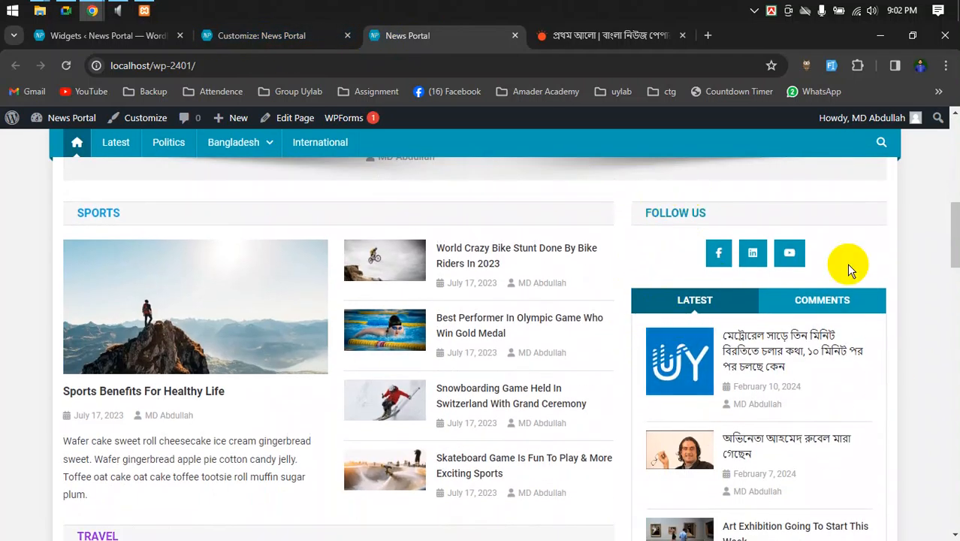
scroll(851, 264, "down", 3)
scroll(827, 387, "down", 6)
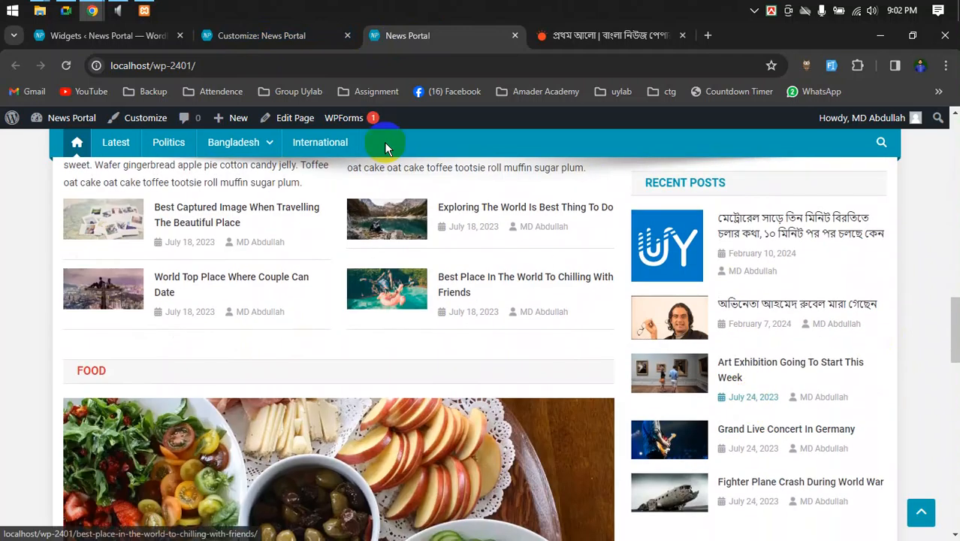
left_click(272, 42)
left_click(143, 36)
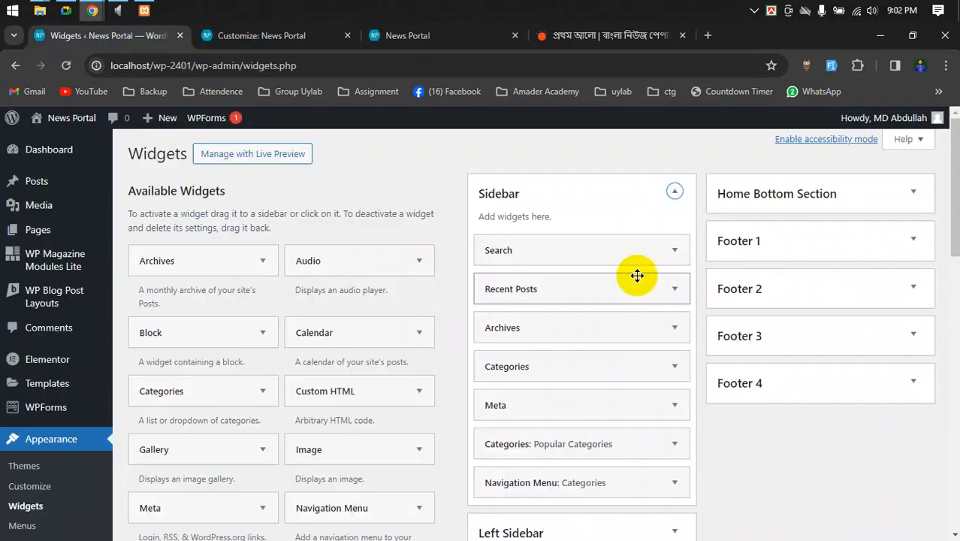
- Expand and collapse the Search and Recent Posts widgets to check their settings
left_click(661, 254)
left_click(673, 250)
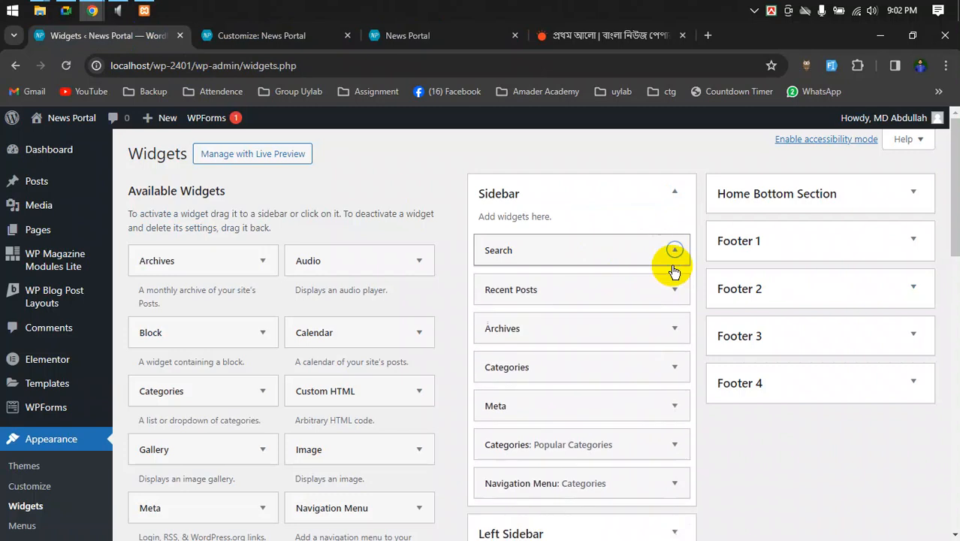
left_click(672, 291)
left_click(673, 291)
scroll(654, 301, "down", 3)
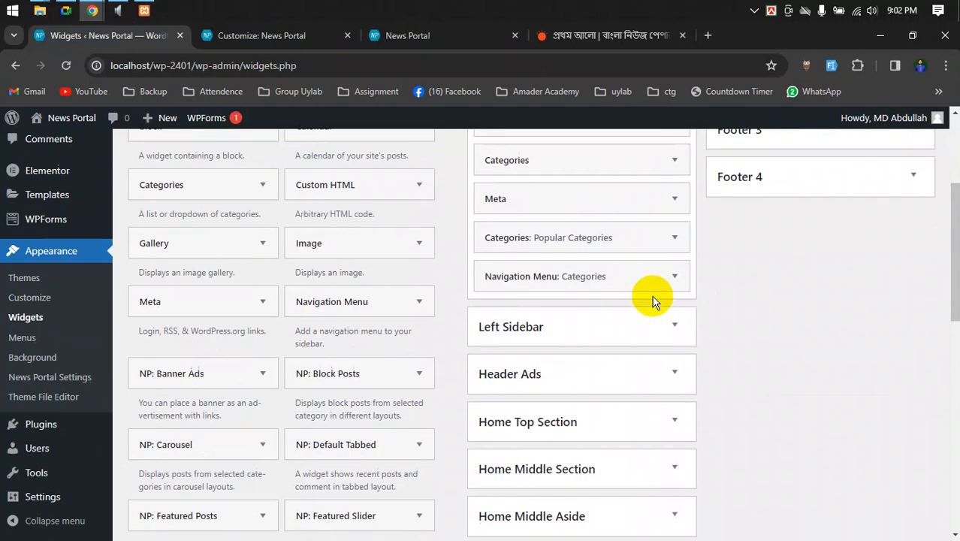
scroll(631, 338, "up", 1)
scroll(688, 253, "up", 2)
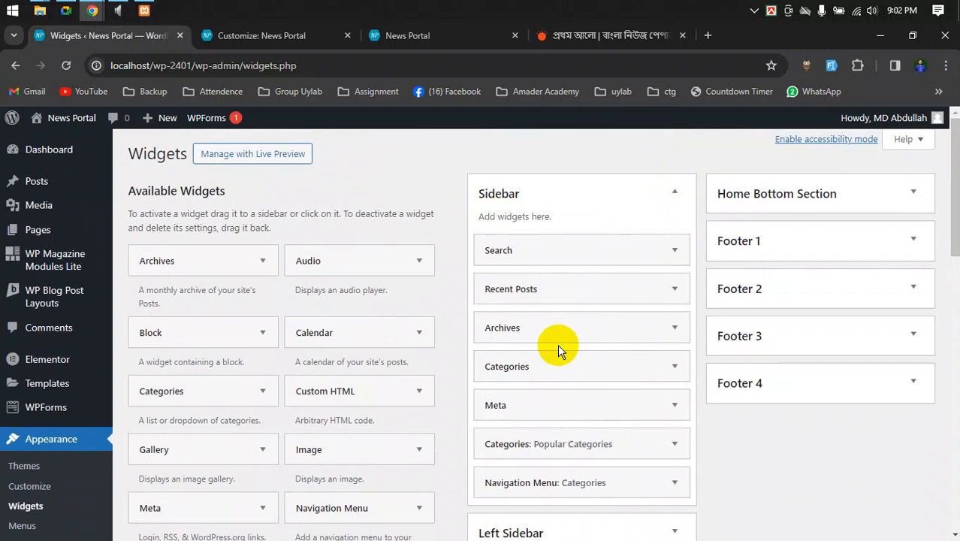
- Drag an Audio widget to the top of Sidebar, above Search, and collapse its settings
left_click_drag(309, 267, 523, 251)
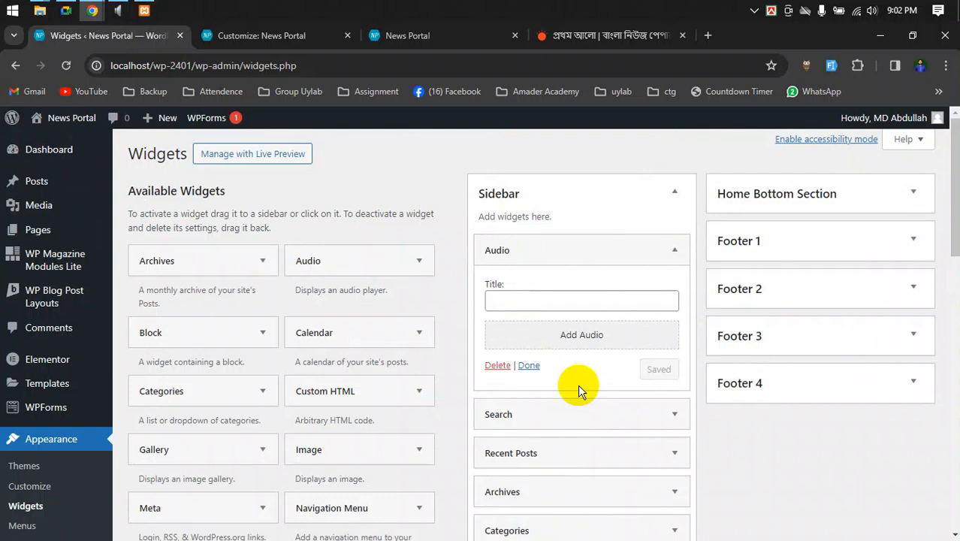
left_click(676, 191)
left_click(676, 193)
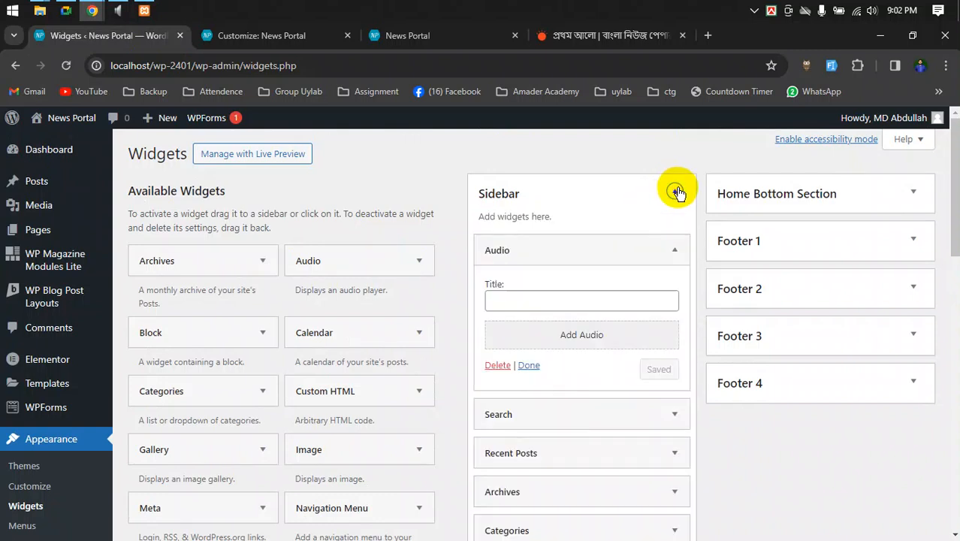
left_click(675, 250)
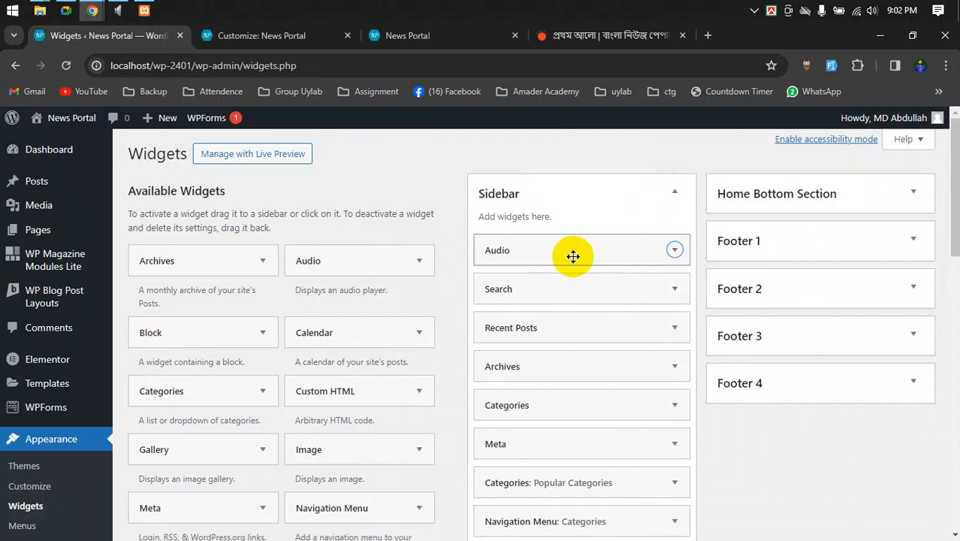
- Publish the Customizer changes and reload the live News Portal homepage
left_click(248, 38)
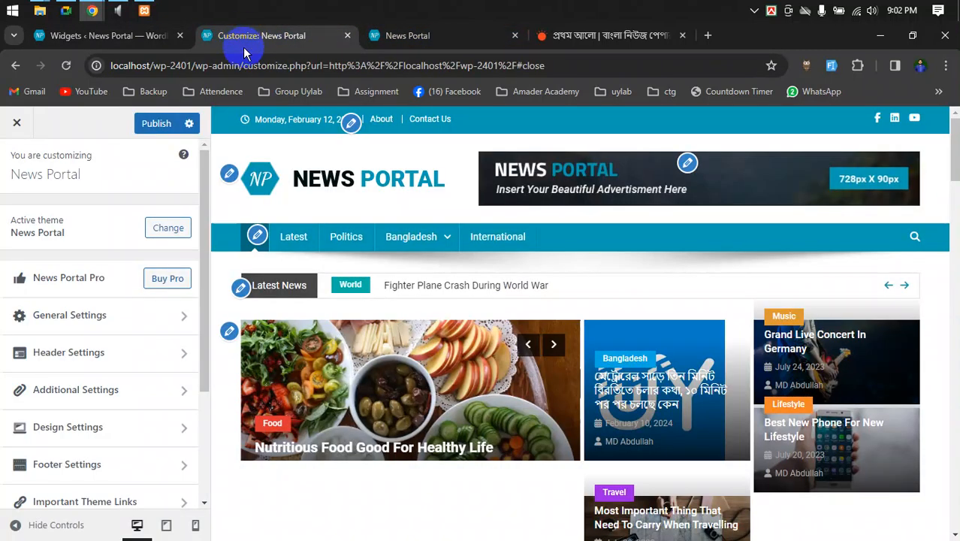
left_click(164, 123)
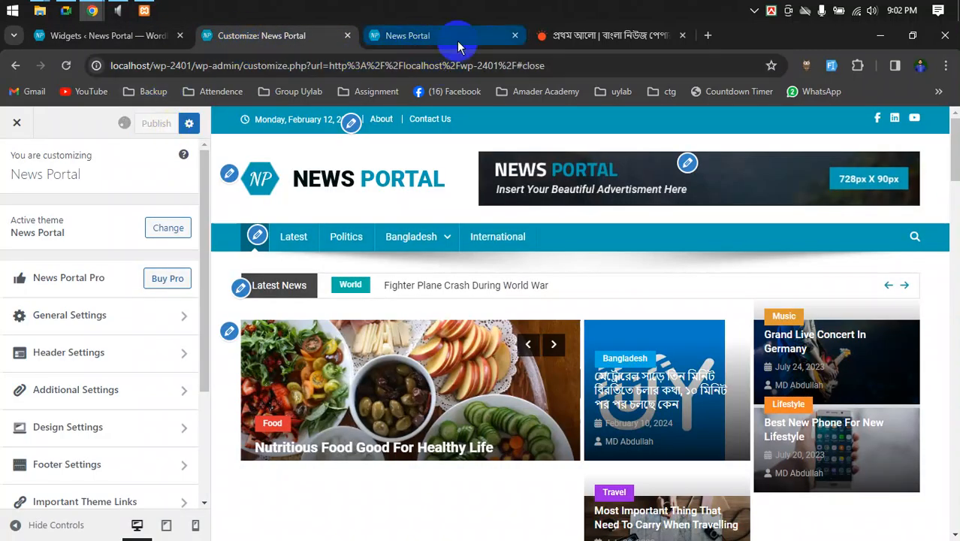
left_click(459, 47)
left_click(66, 65)
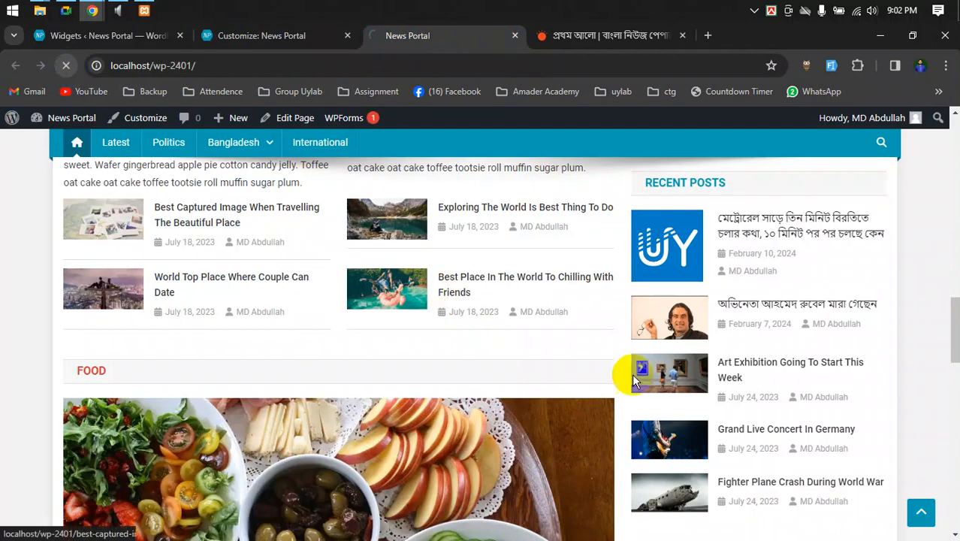
- Scroll through the reloaded homepage to review its sections
scroll(638, 381, "up", 10)
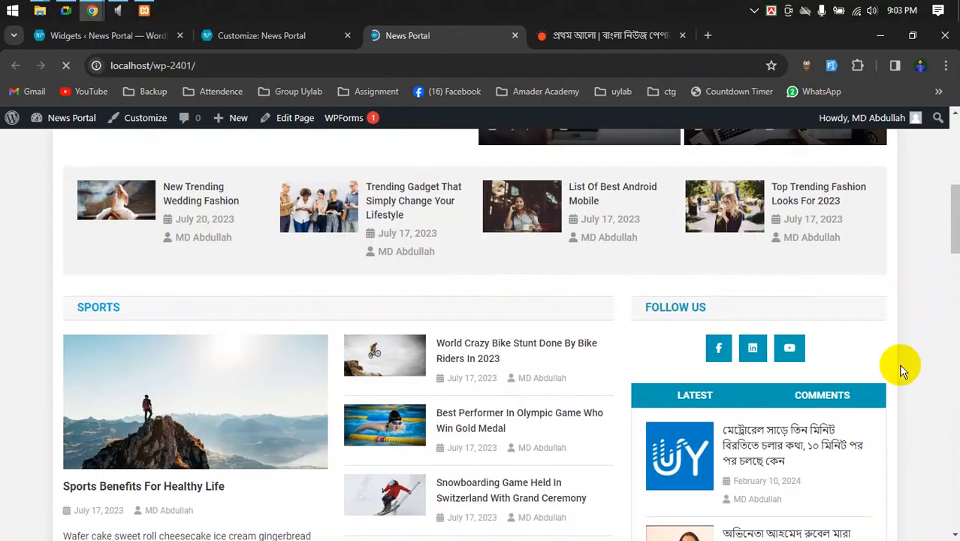
scroll(899, 366, "up", 4)
scroll(900, 366, "down", 10)
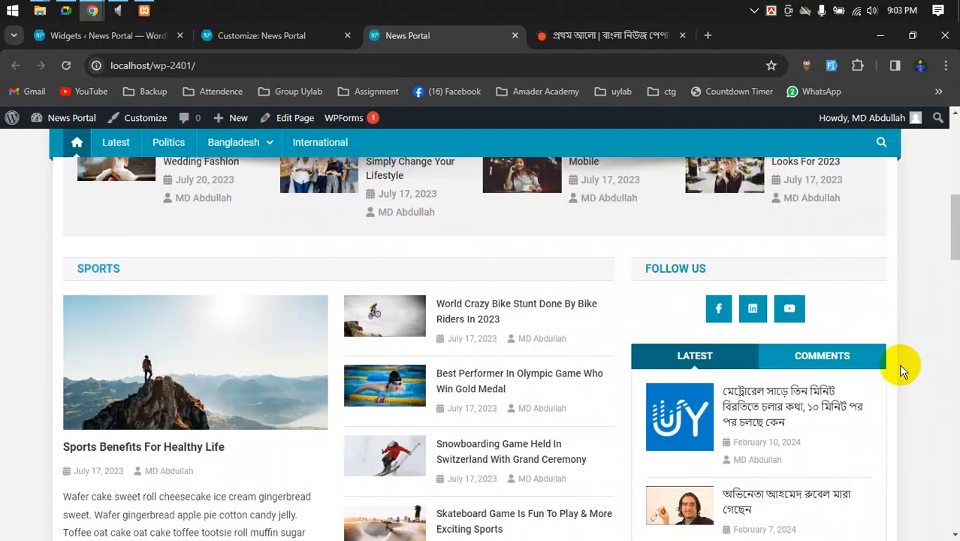
scroll(898, 363, "down", 12)
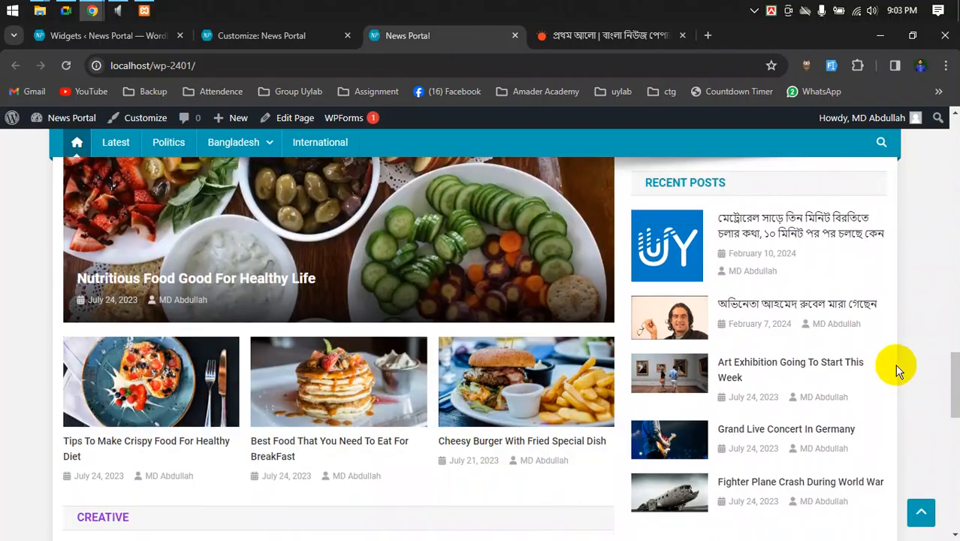
scroll(886, 390, "down", 8)
scroll(886, 392, "up", 12)
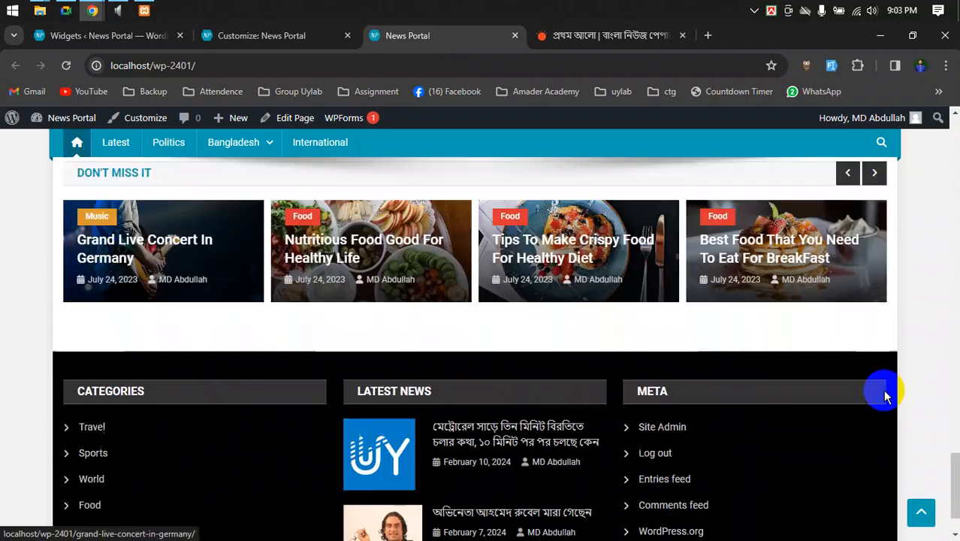
scroll(886, 392, "up", 10)
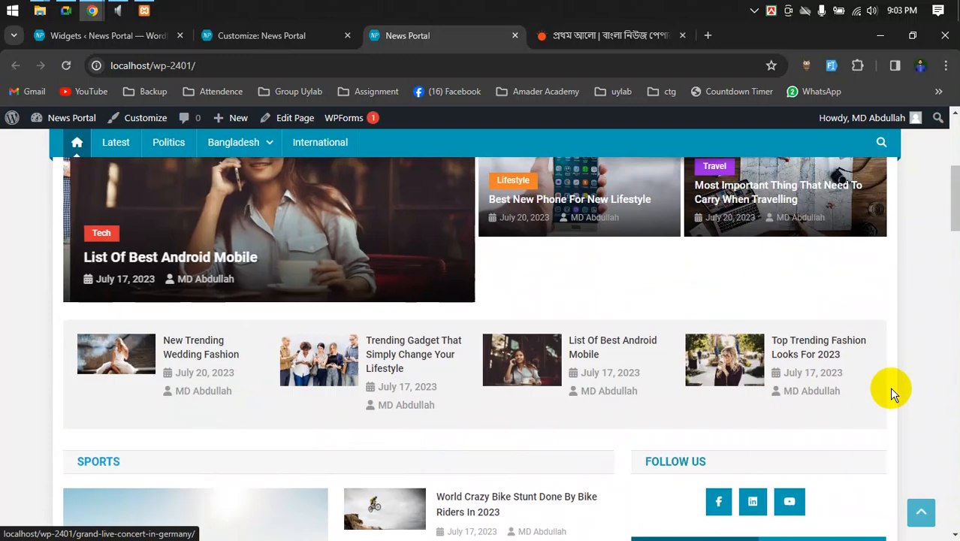
scroll(894, 389, "down", 2)
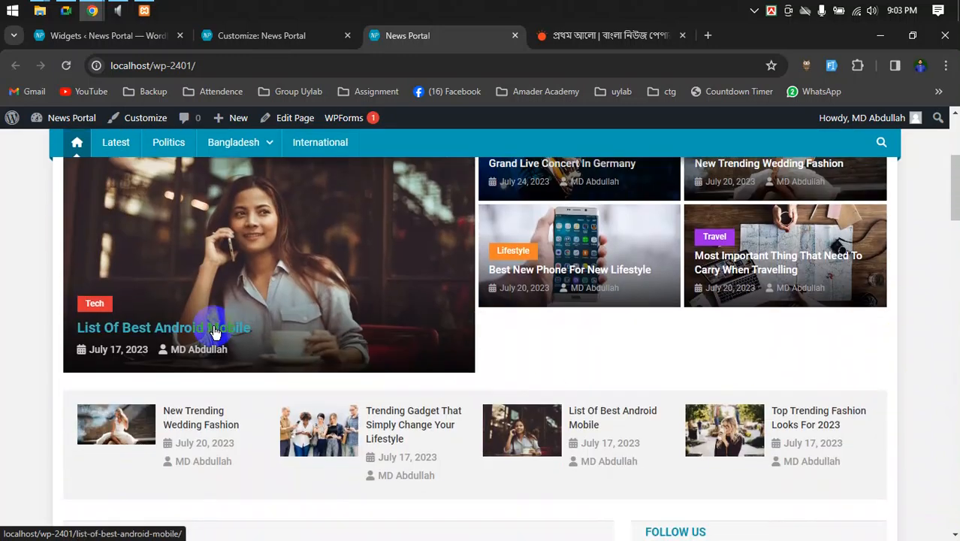
scroll(242, 349, "down", 3)
scroll(242, 350, "up", 5)
- Step the featured slider to 'Trending Gadget That Simply Change Your Lifestyle'
left_click(449, 265)
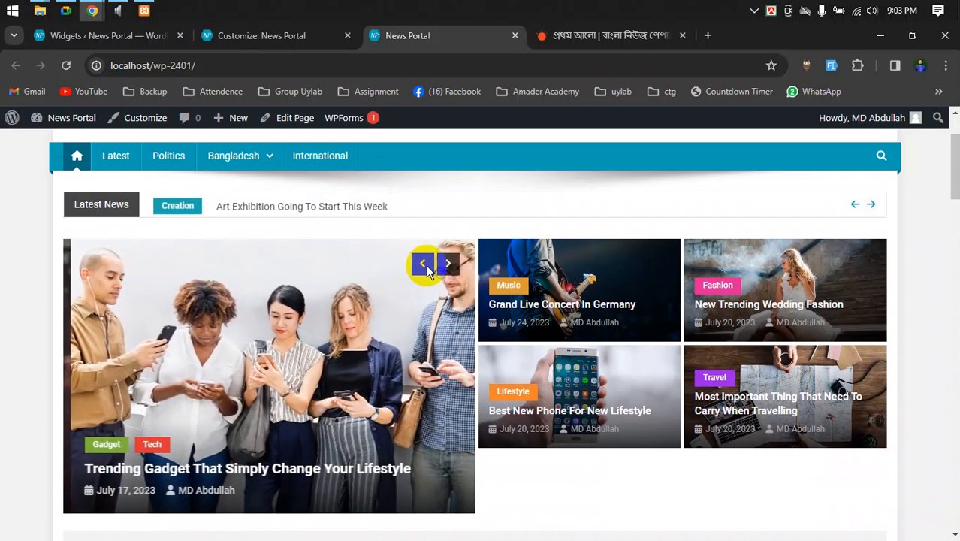
left_click(416, 270)
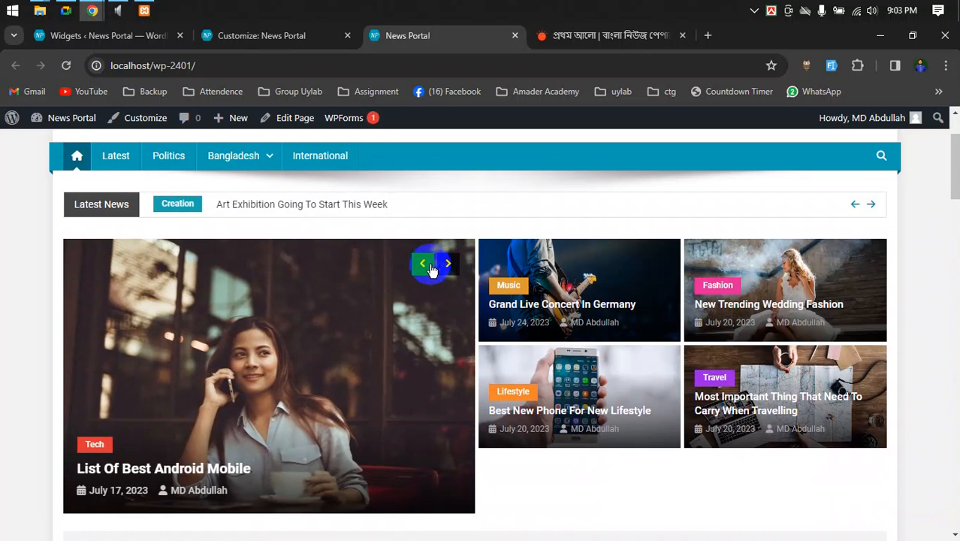
left_click(428, 269)
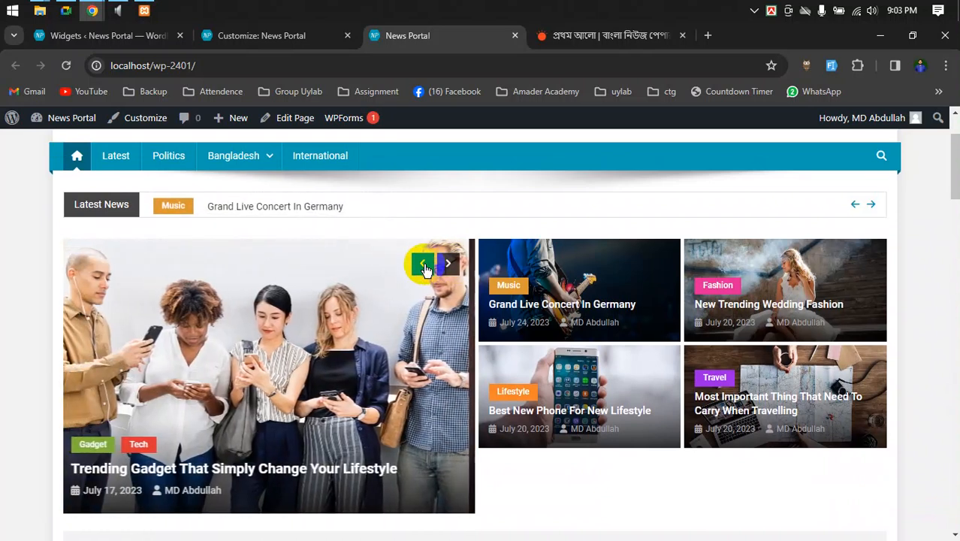
scroll(435, 316, "up", 1)
left_click(265, 38)
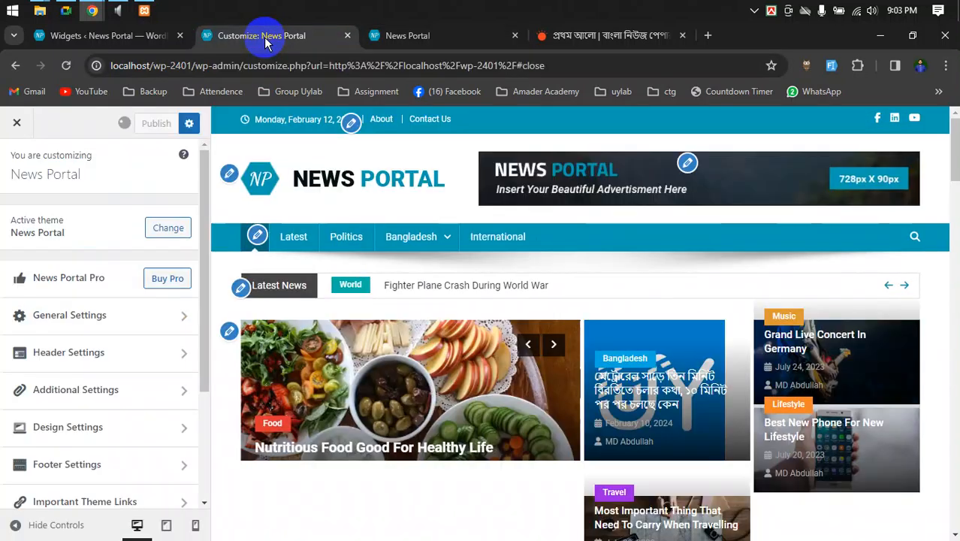
left_click(380, 34)
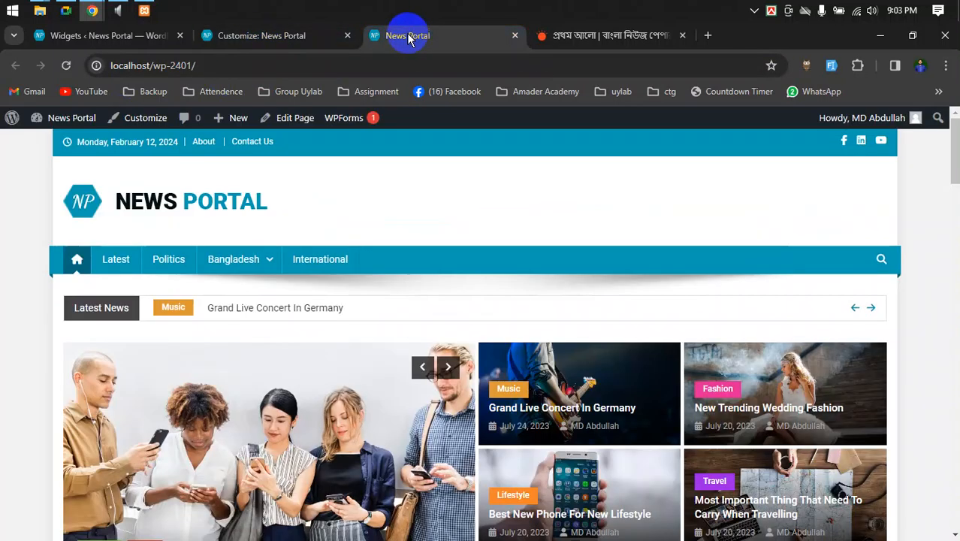
- Reload the homepage and open the featured post in a new tab
left_click(66, 67)
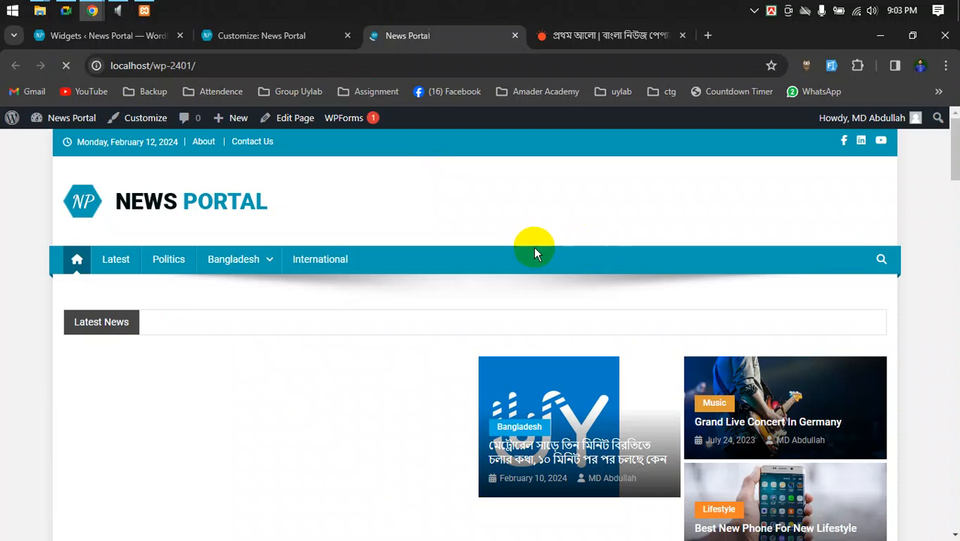
right_click(593, 176)
left_click(610, 81)
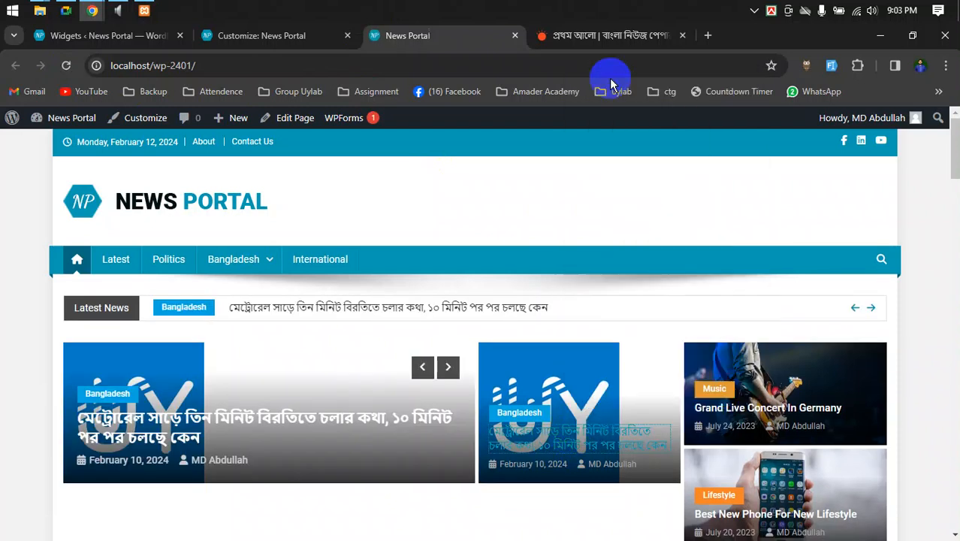
scroll(937, 384, "down", 5)
scroll(937, 383, "down", 4)
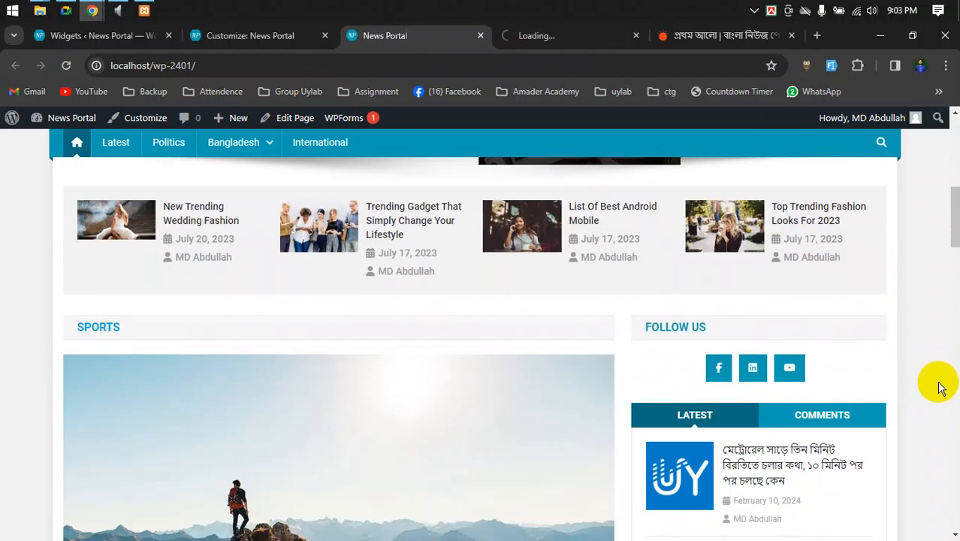
scroll(936, 384, "up", 8)
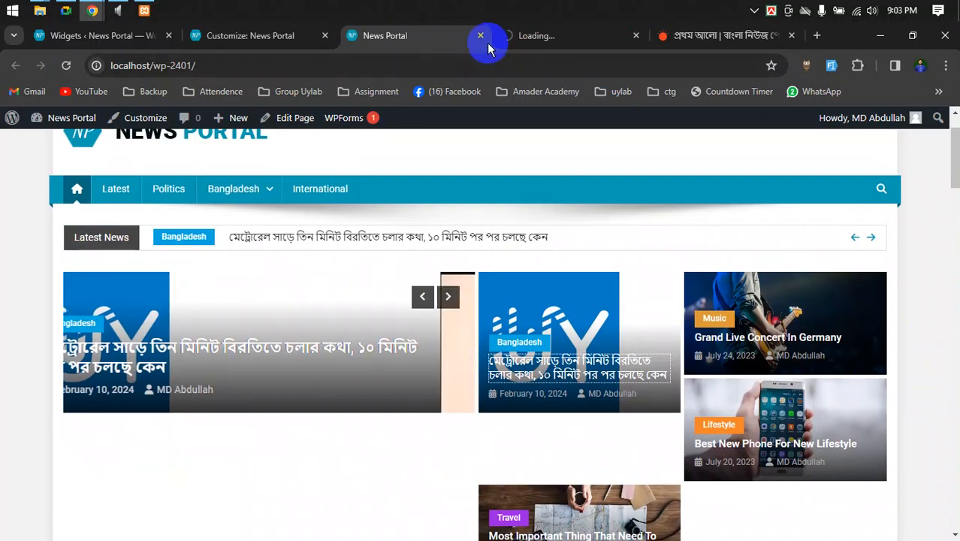
- Read through the newly opened featured post page
left_click(521, 38)
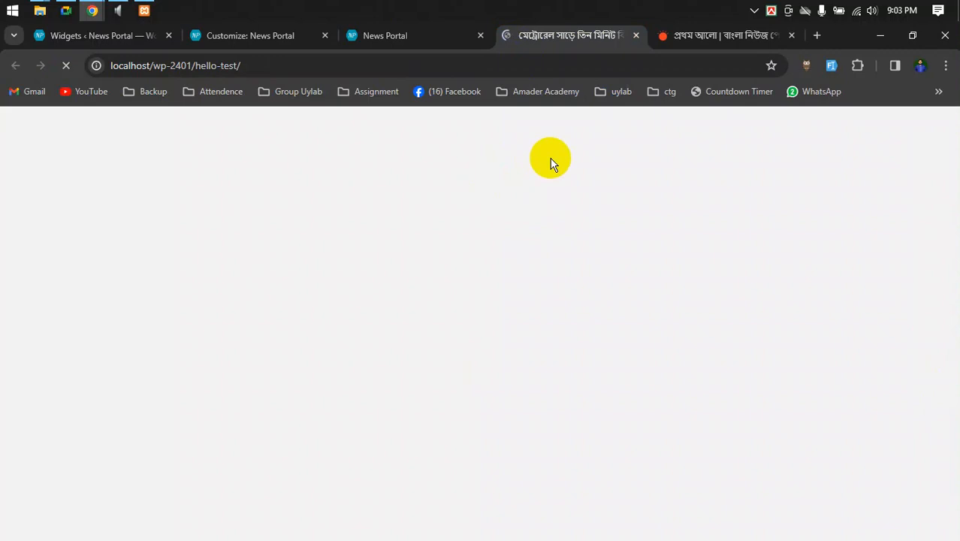
scroll(558, 324, "down", 4)
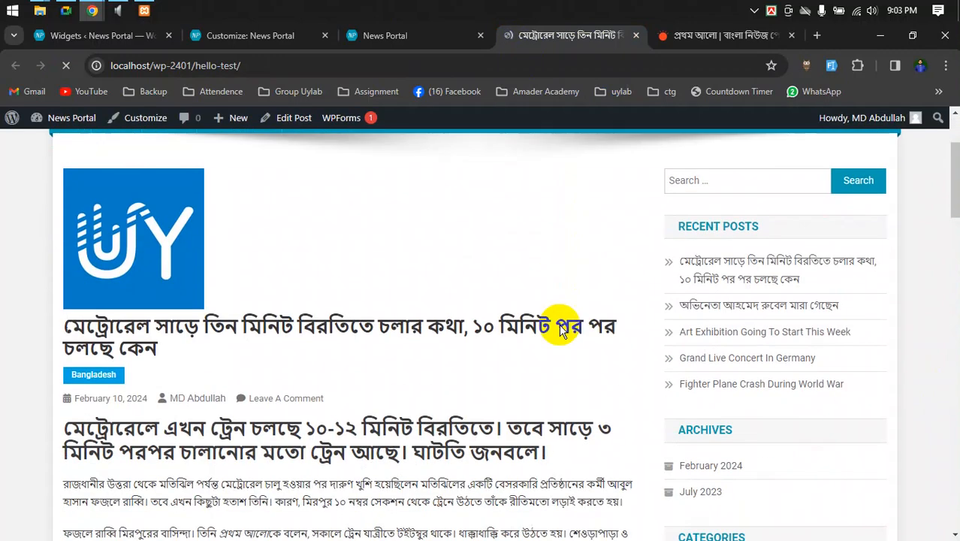
scroll(722, 287, "down", 6)
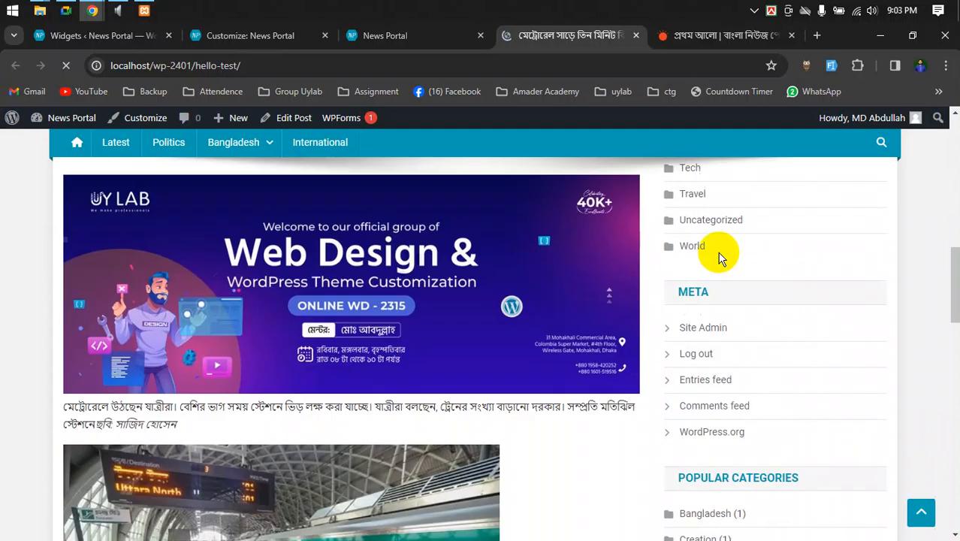
scroll(718, 257, "down", 5)
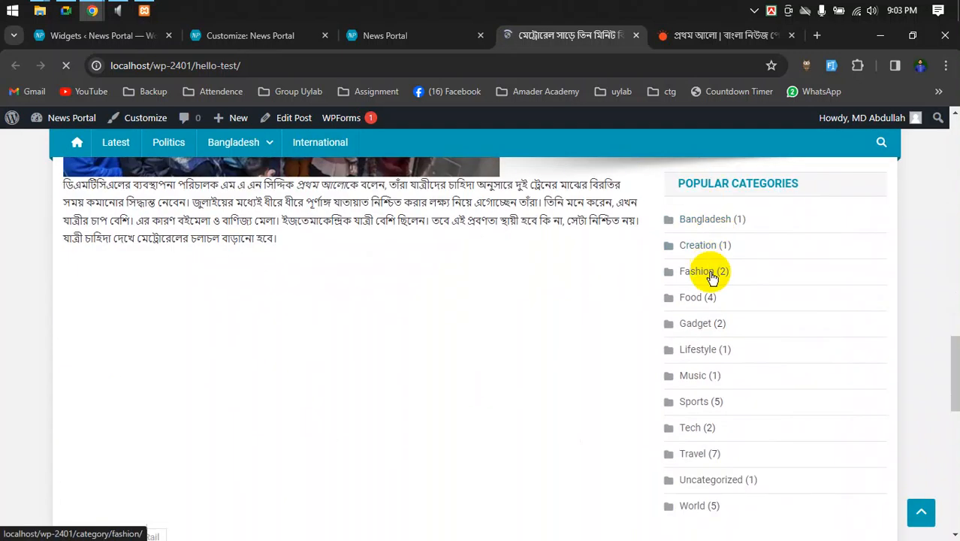
scroll(721, 334, "down", 5)
scroll(723, 330, "up", 9)
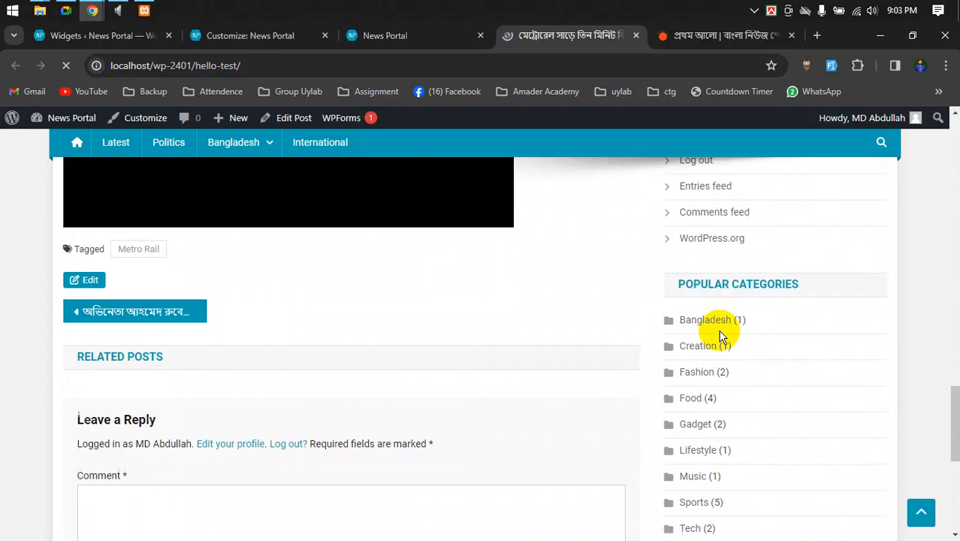
scroll(721, 319, "up", 8)
- Cycle through the front page and Customizer tabs back to the Widgets admin page
left_click(353, 35)
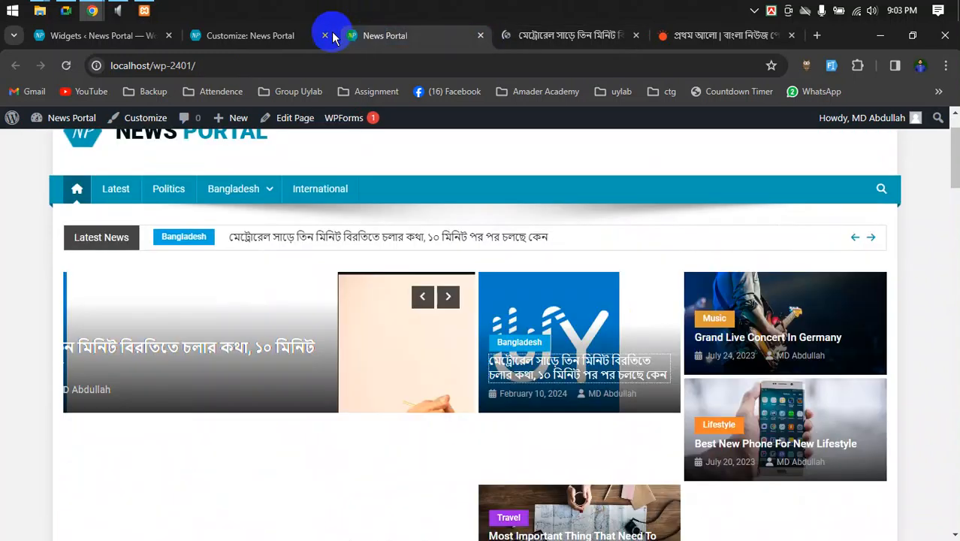
left_click(242, 38)
left_click(112, 45)
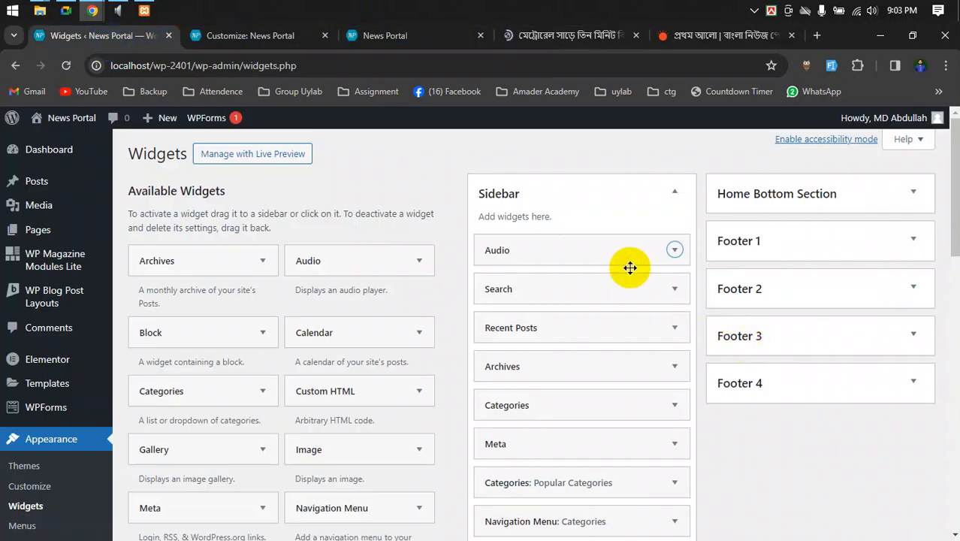
- Expand the Audio widget and open Add Audio's file upload chooser
left_click(675, 250)
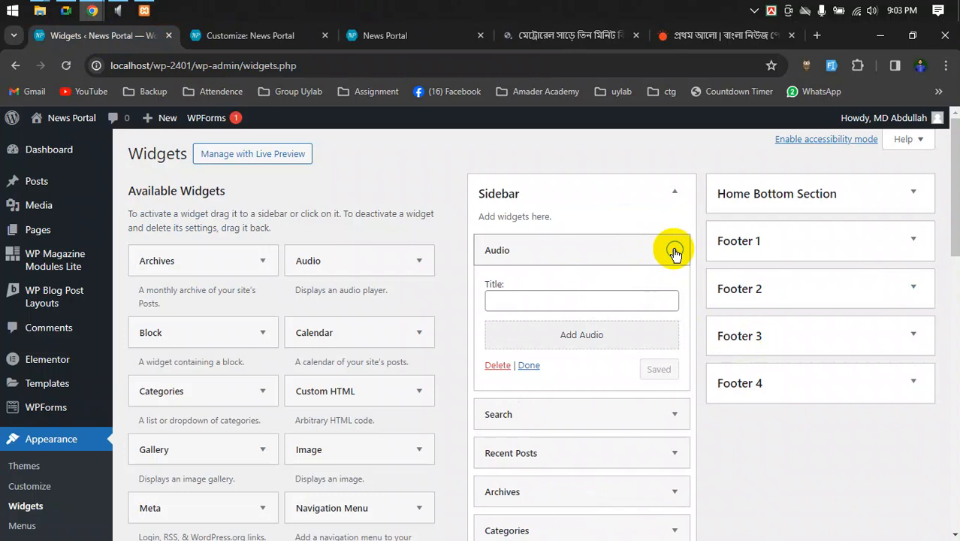
left_click(590, 339)
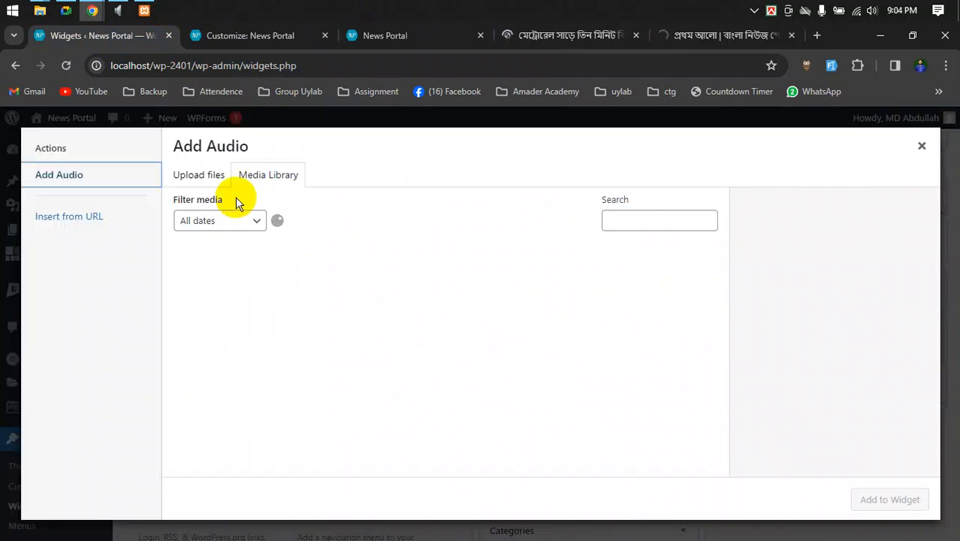
left_click(188, 179)
left_click(564, 356)
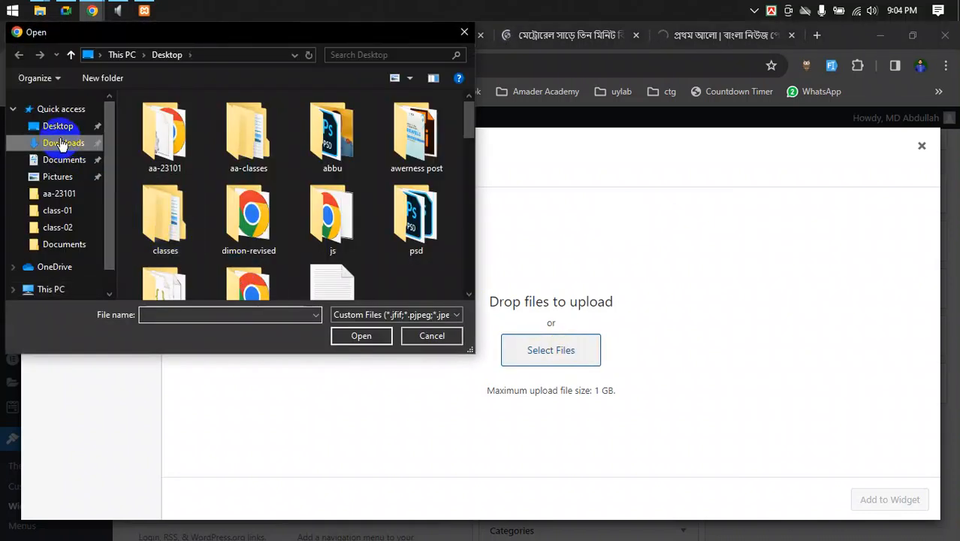
- Upload bd_national_anthem.mp3 from Downloads > Music and add it to the Audio widget
left_click(64, 143)
scroll(266, 179, "down", 5)
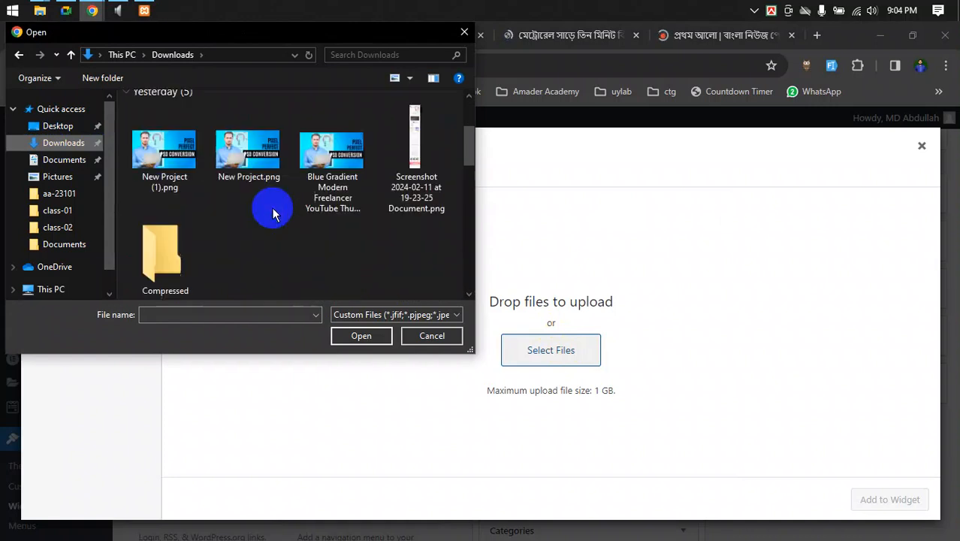
scroll(273, 215, "down", 3)
scroll(273, 215, "down", 5)
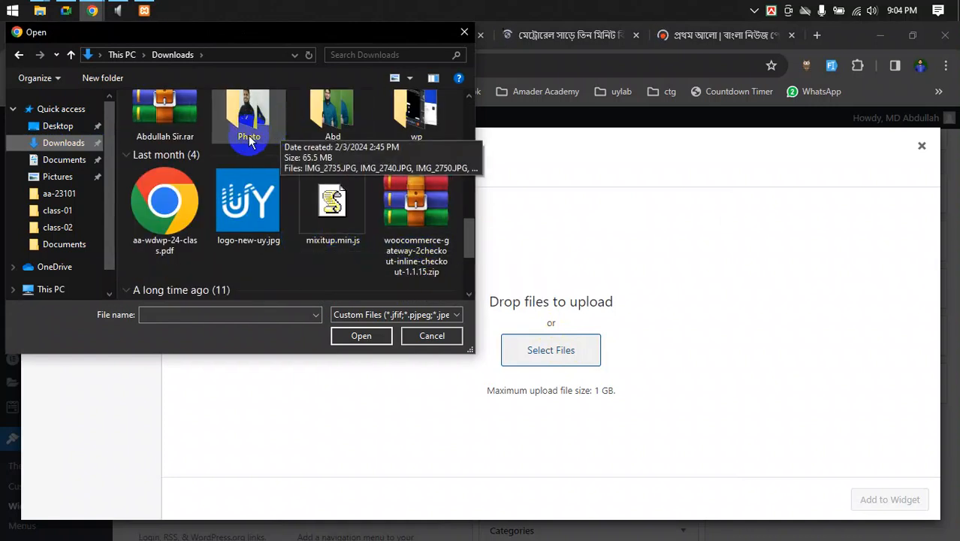
scroll(275, 216, "down", 6)
double_click(344, 284)
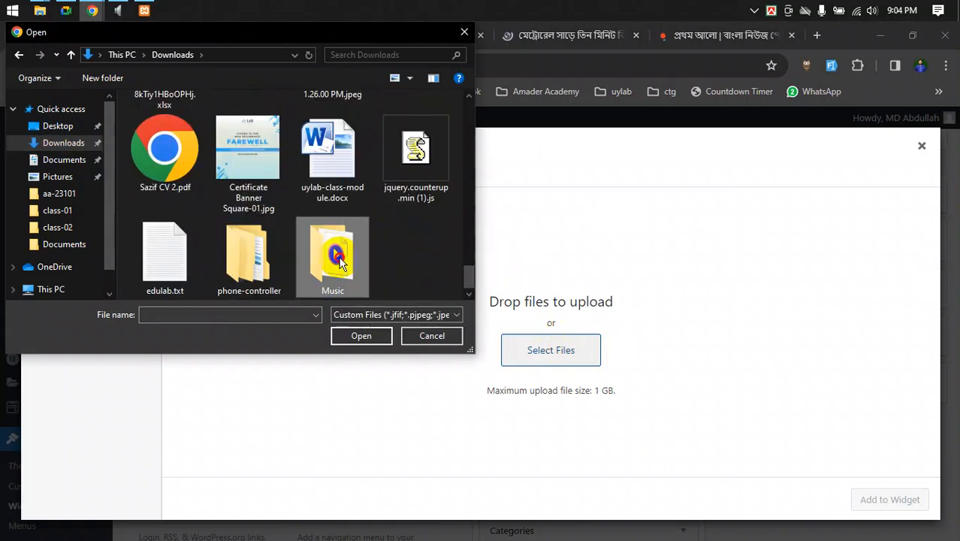
left_click(173, 121)
left_click(357, 335)
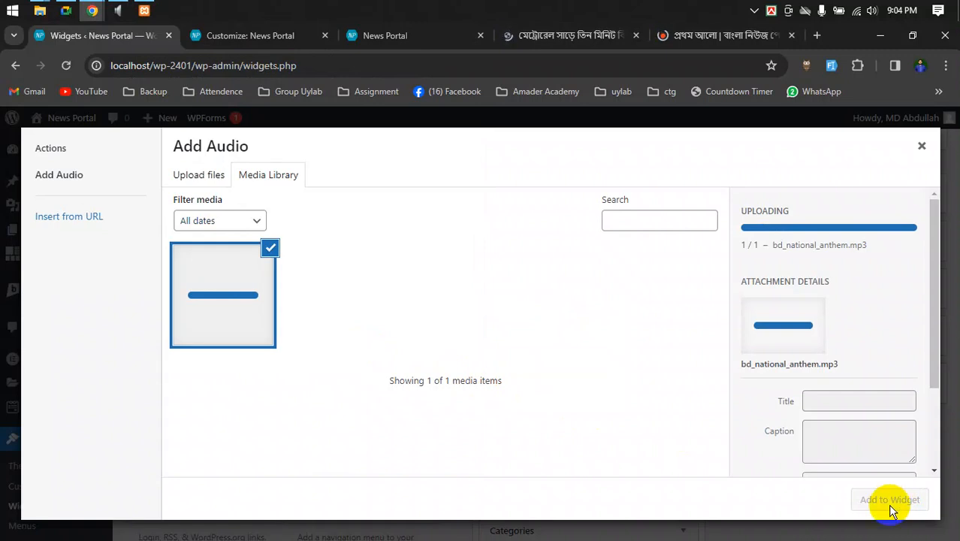
left_click(890, 501)
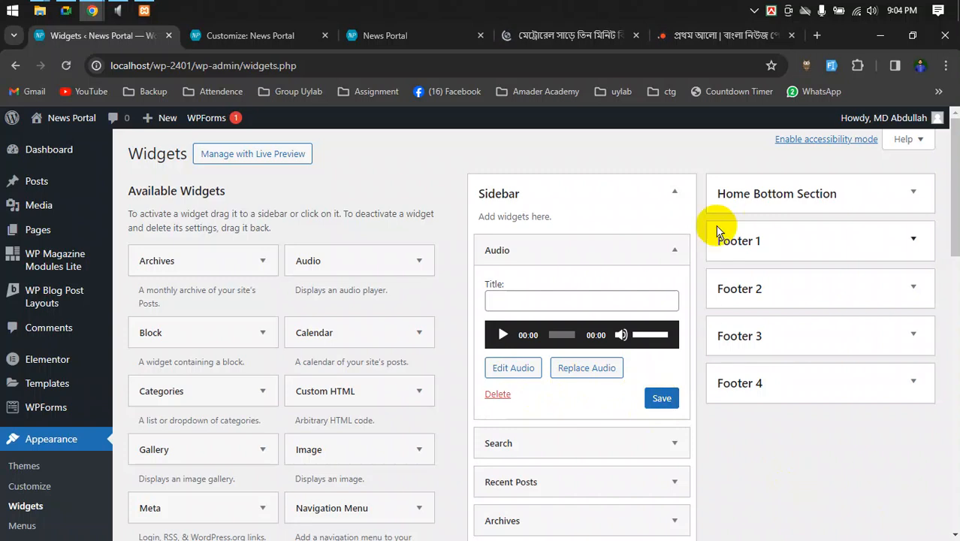
- Collapse the Audio widget, review the Sidebar list, and switch to the front page tab
left_click(673, 250)
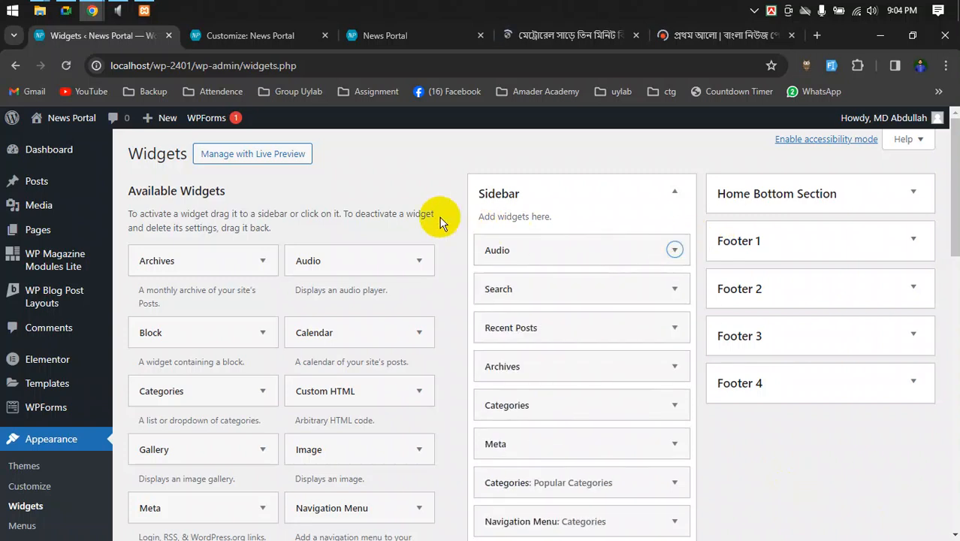
scroll(662, 197, "down", 5)
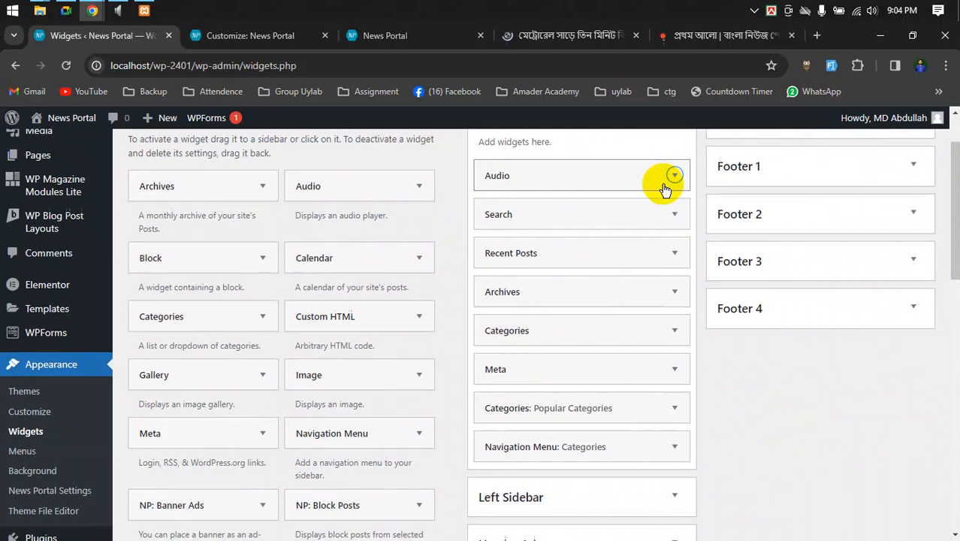
scroll(712, 298, "up", 3)
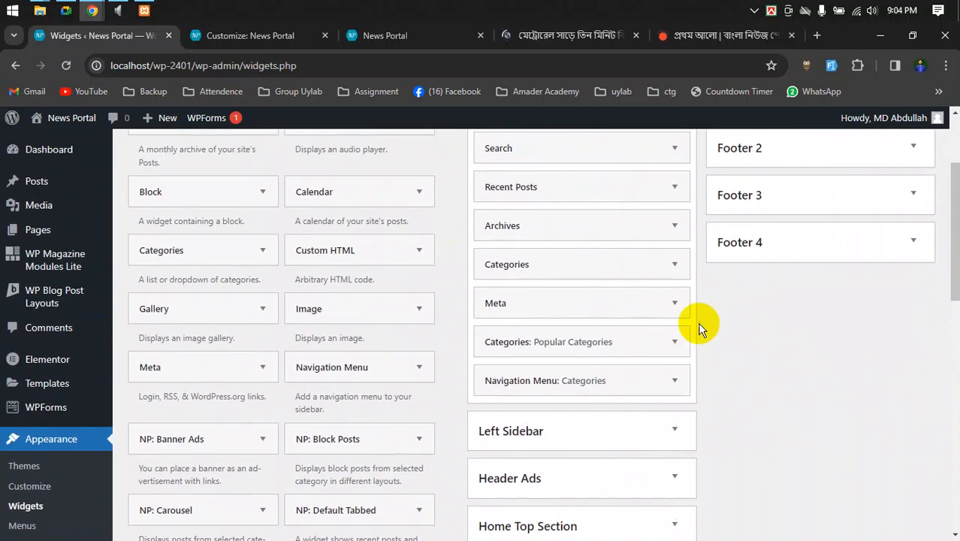
scroll(666, 456, "up", 2)
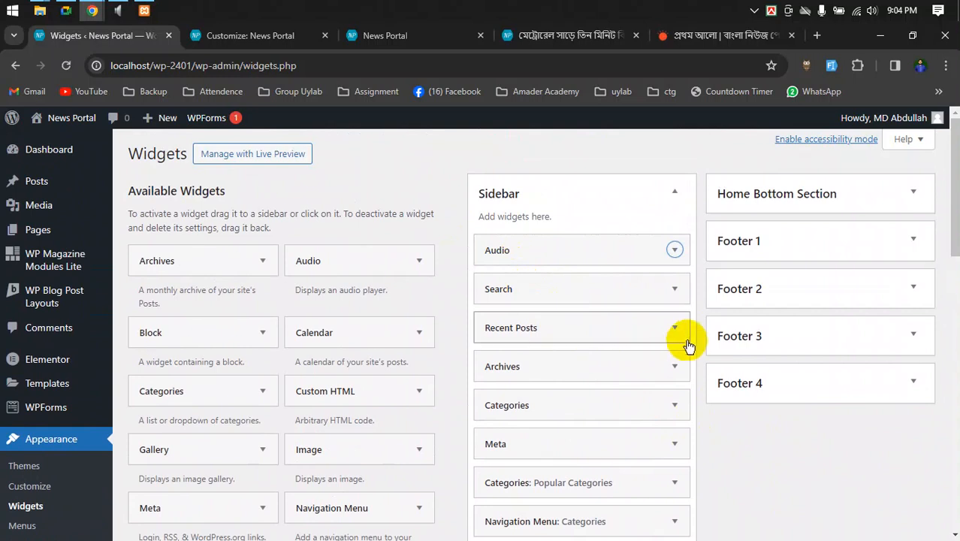
scroll(671, 381, "down", 10)
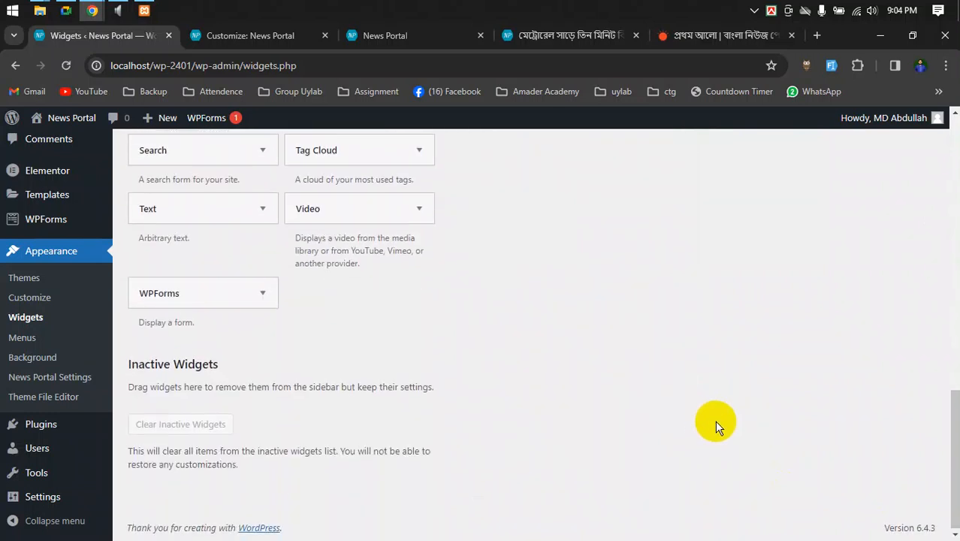
scroll(713, 421, "up", 10)
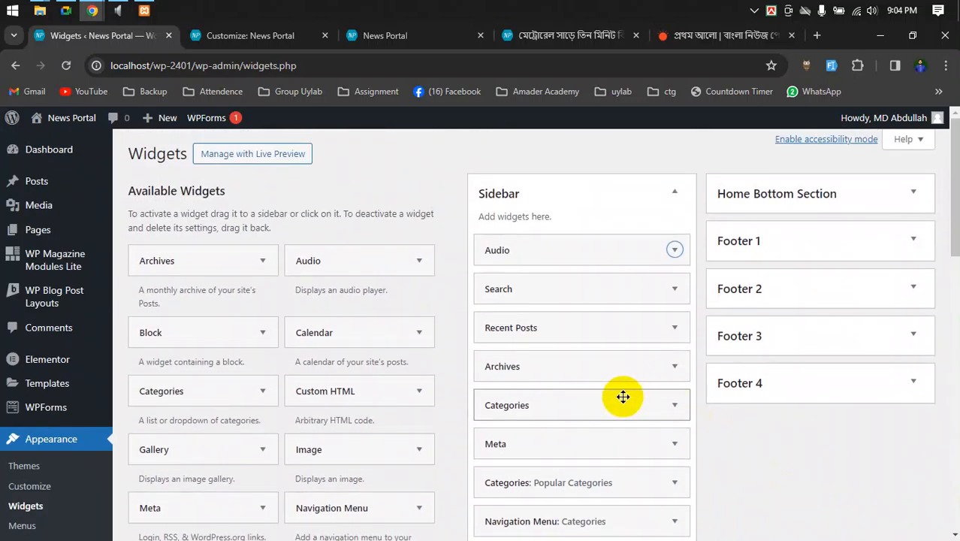
left_click(414, 35)
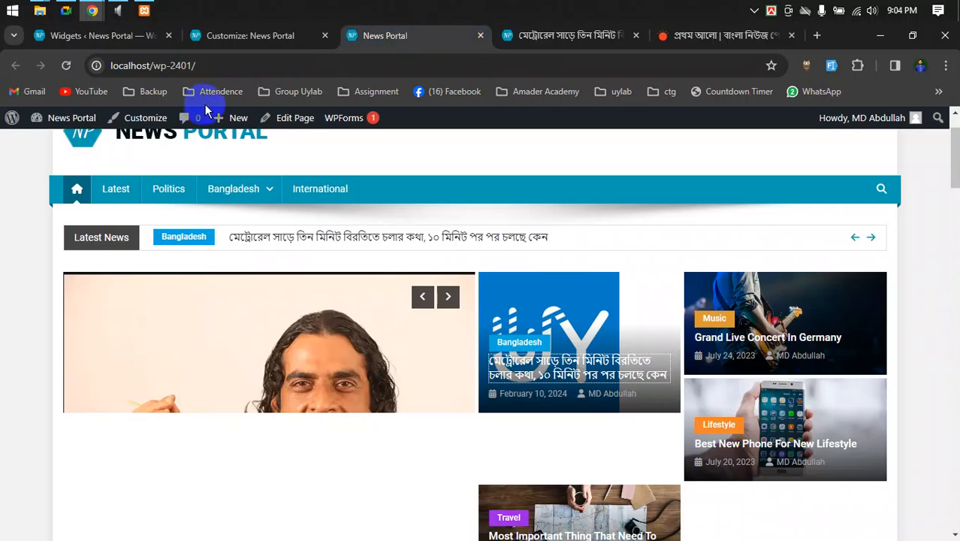
scroll(491, 339, "up", 2)
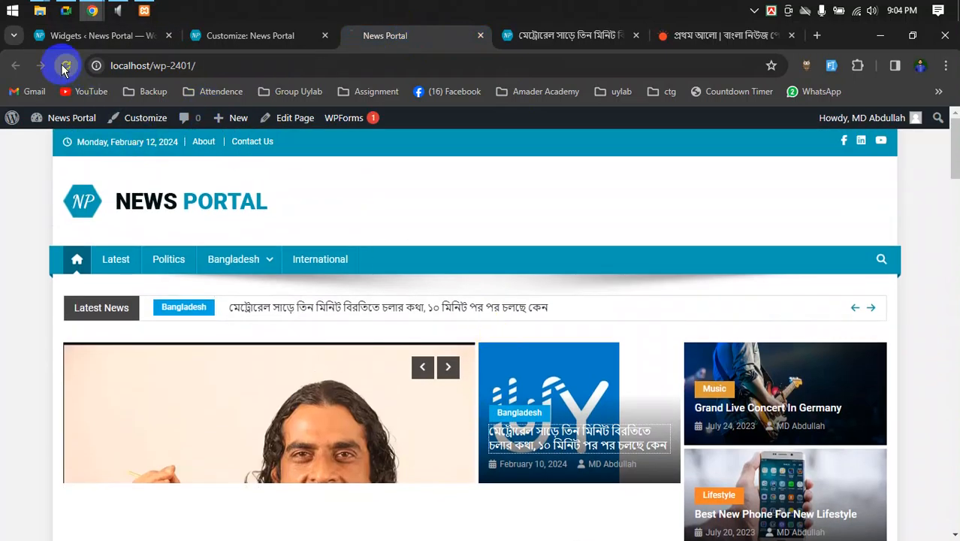
scroll(855, 377, "down", 3)
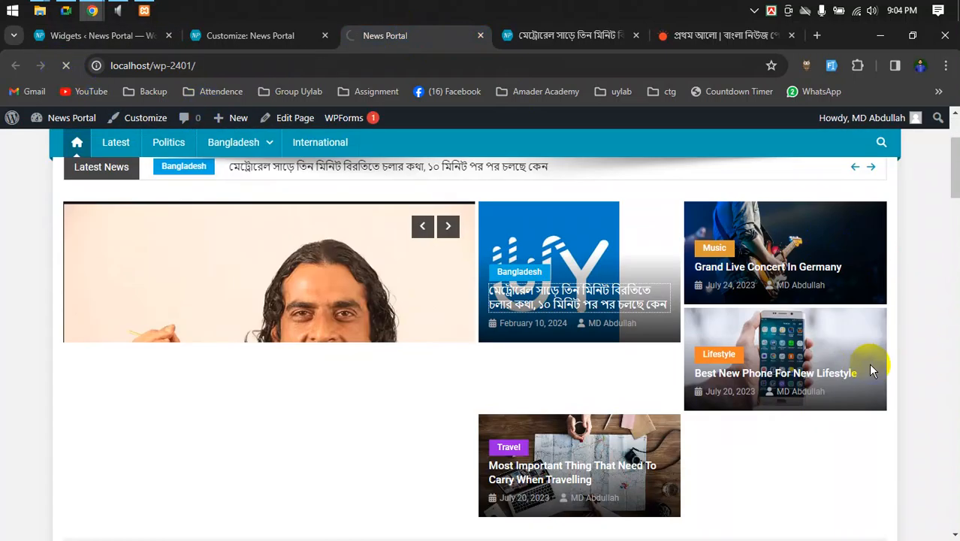
scroll(871, 368, "down", 3)
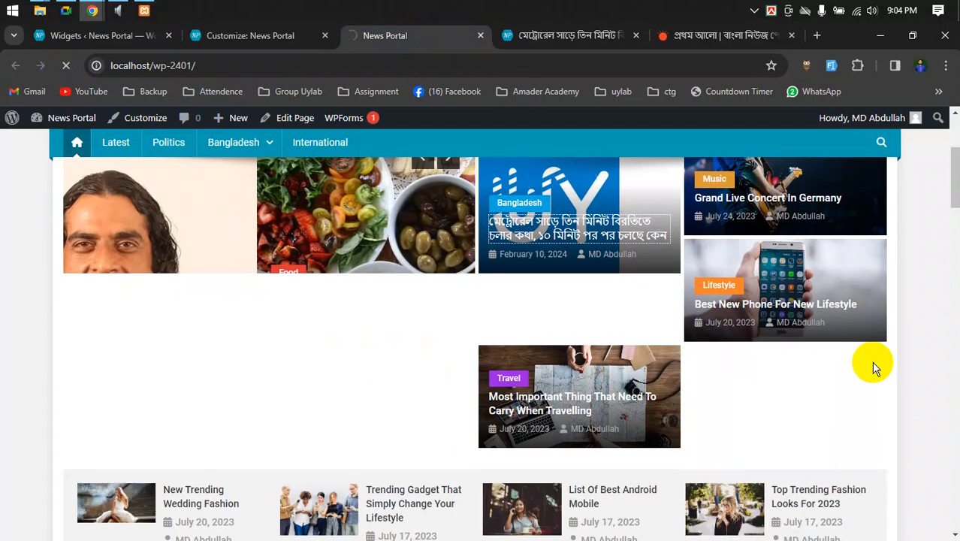
scroll(892, 362, "down", 8)
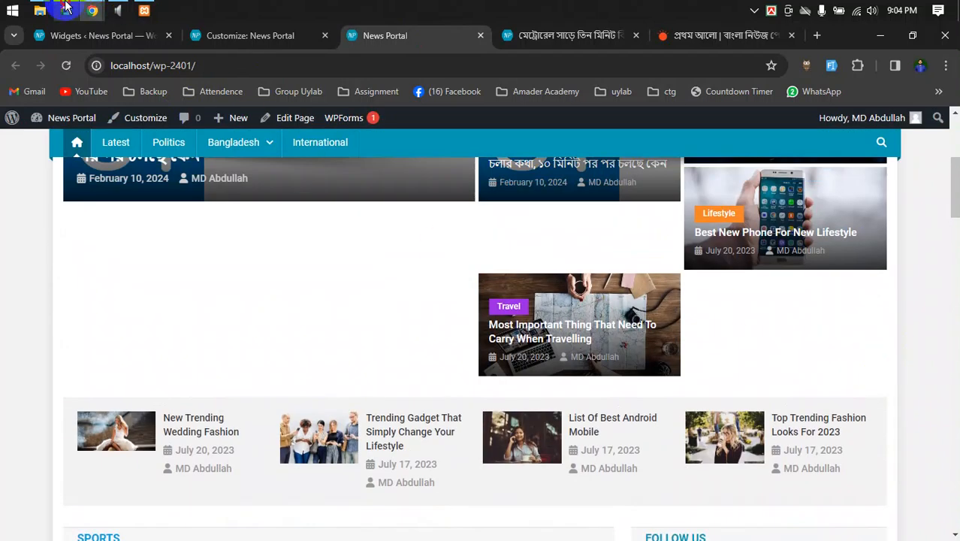
left_click(66, 9)
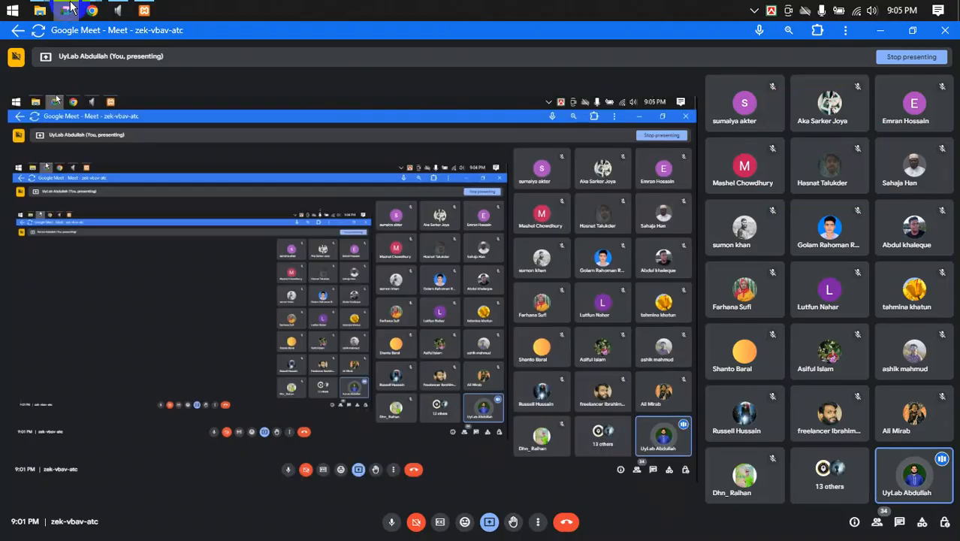
left_click(901, 524)
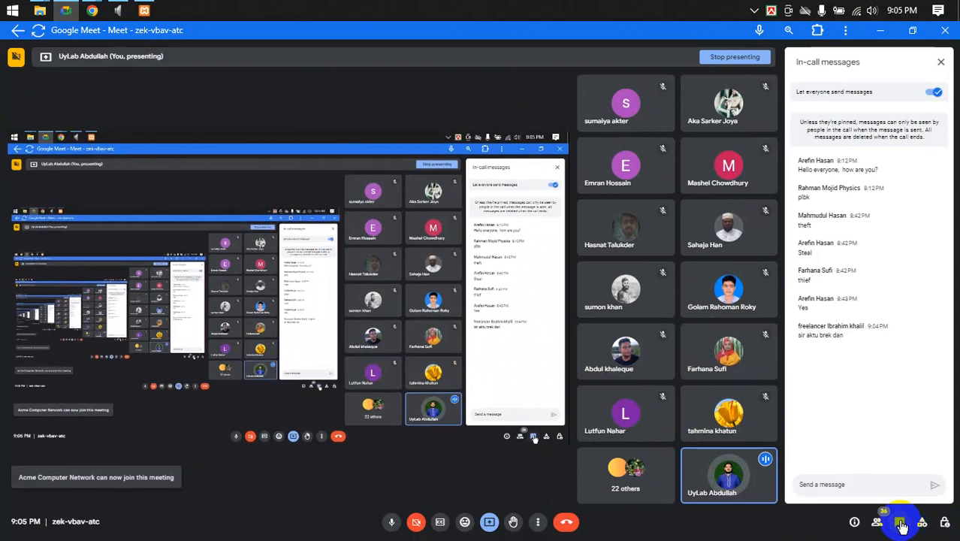
left_click(901, 524)
- Bring back the News Portal window, scroll down the page, and show the Metro Rail post
mouse_move(92, 10)
left_click(75, 76)
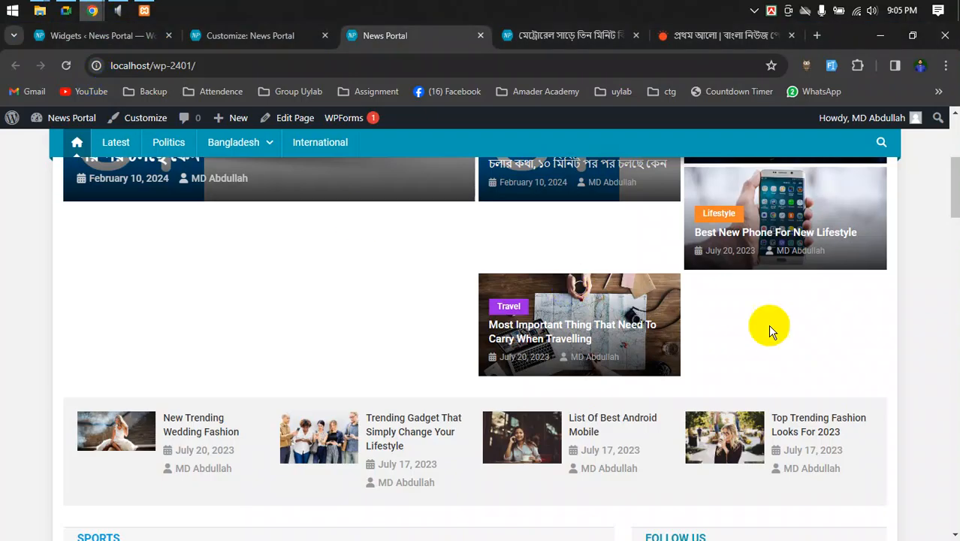
scroll(900, 347, "down", 3)
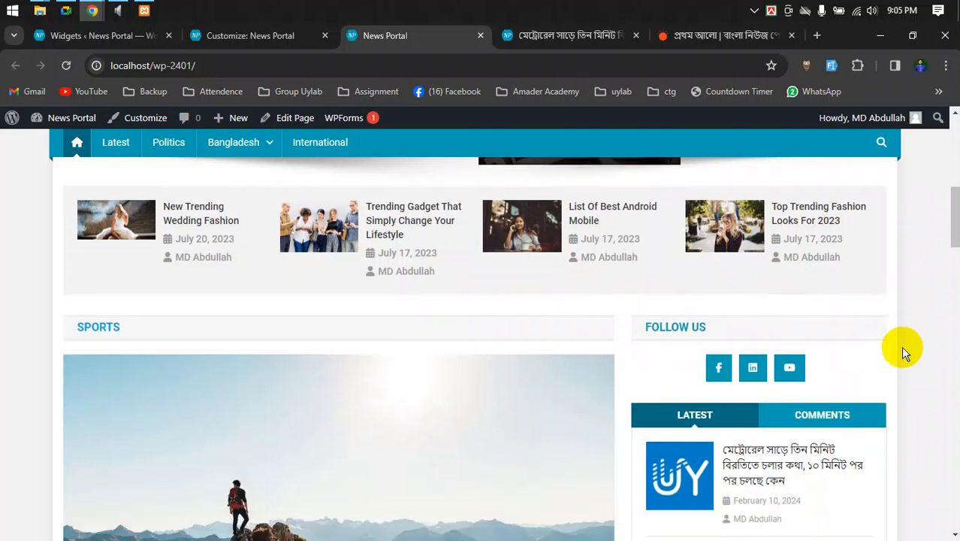
scroll(902, 349, "down", 3)
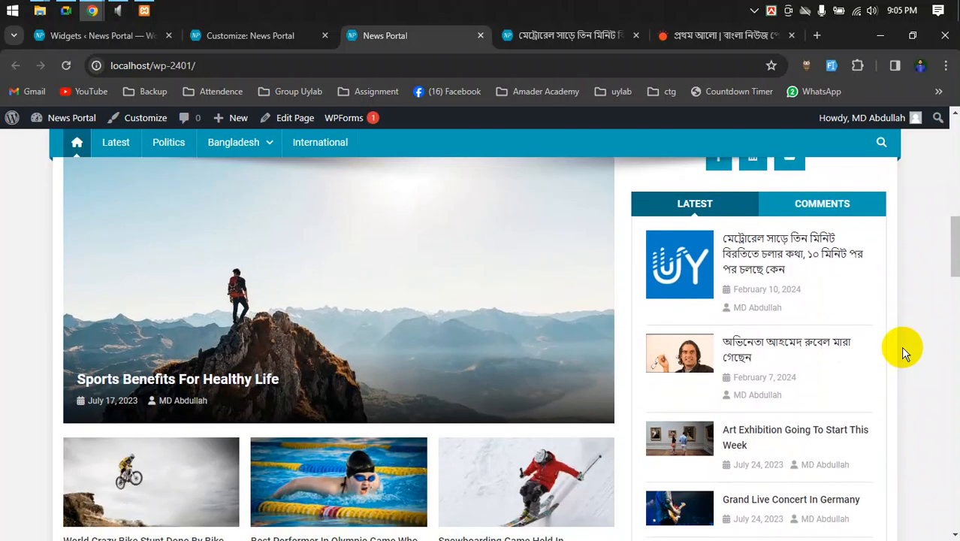
scroll(900, 347, "down", 9)
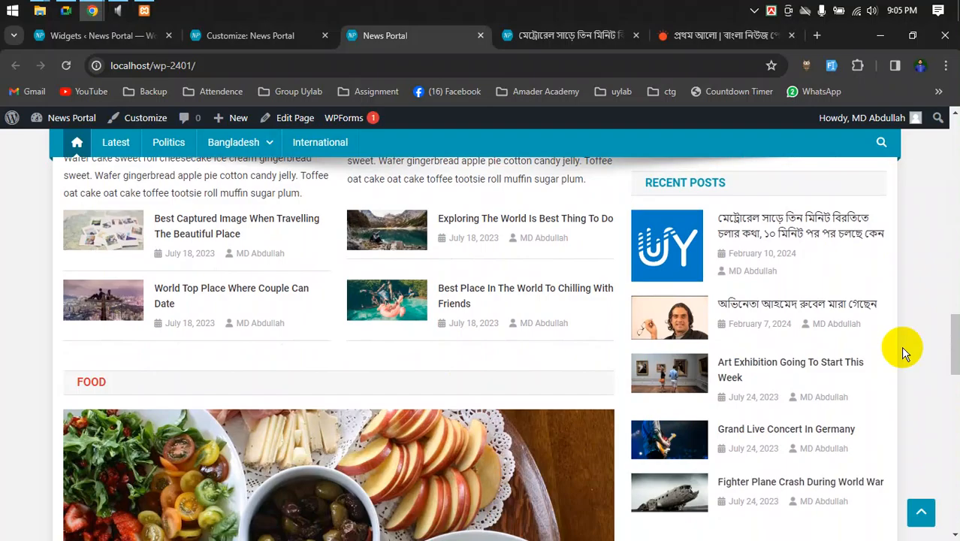
scroll(901, 347, "down", 12)
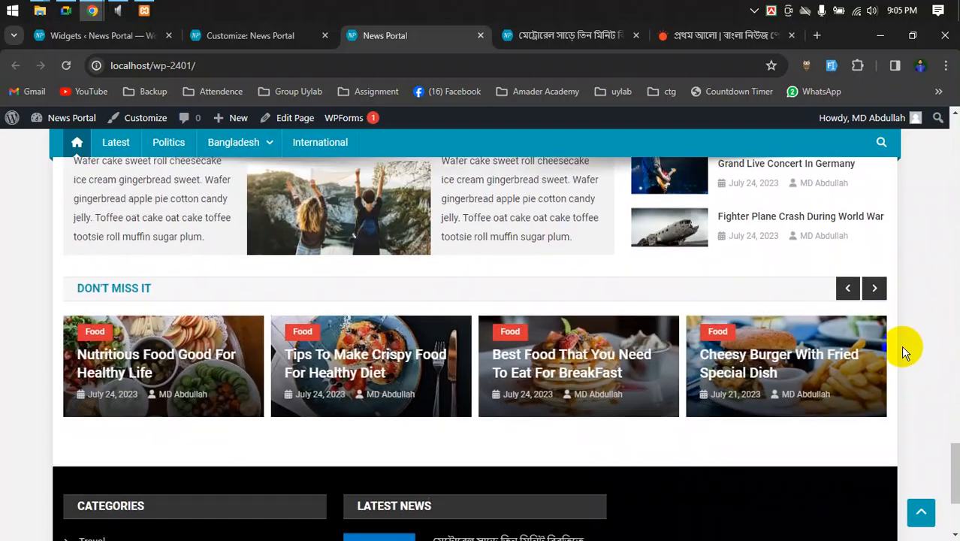
scroll(900, 345, "down", 3)
left_click_drag(944, 482, 936, 111)
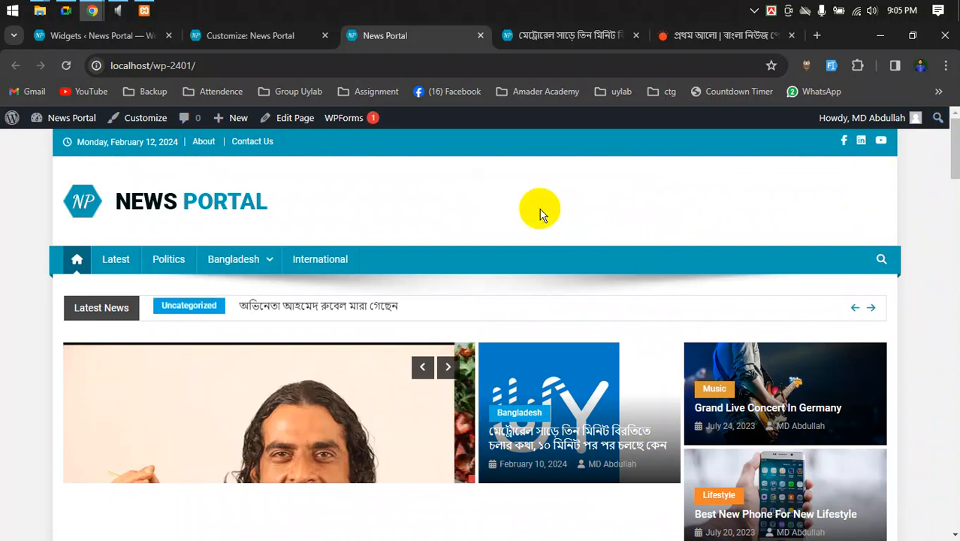
left_click(532, 34)
- Reload the Metro Rail post, focus the sidebar search box, and scroll to Popular Categories
scroll(648, 342, "down", 1)
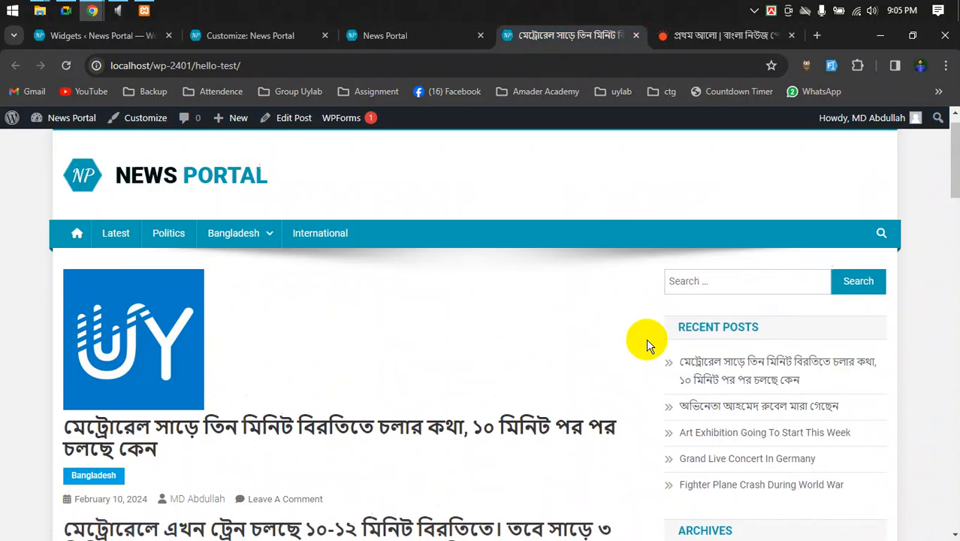
scroll(648, 344, "up", 1)
left_click(66, 66)
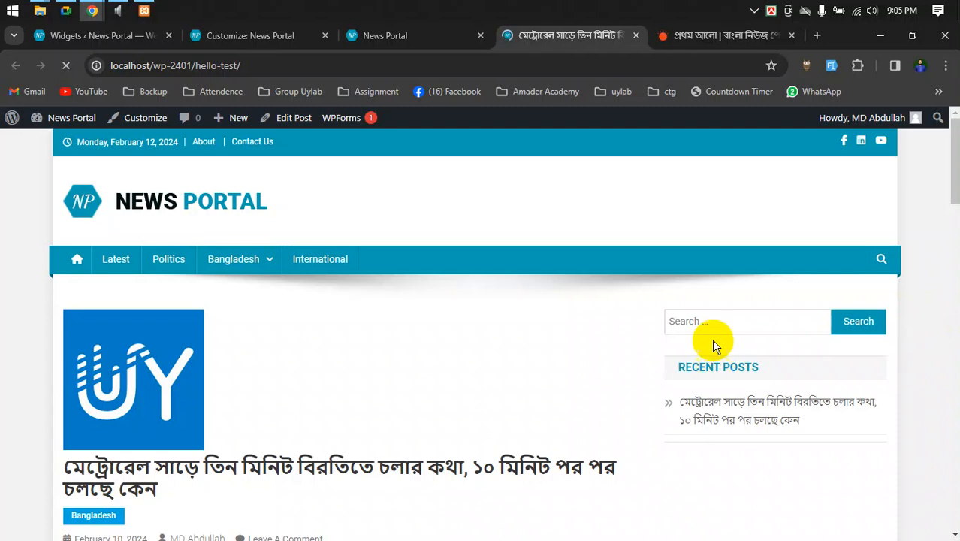
left_click(697, 321)
scroll(697, 360, "down", 7)
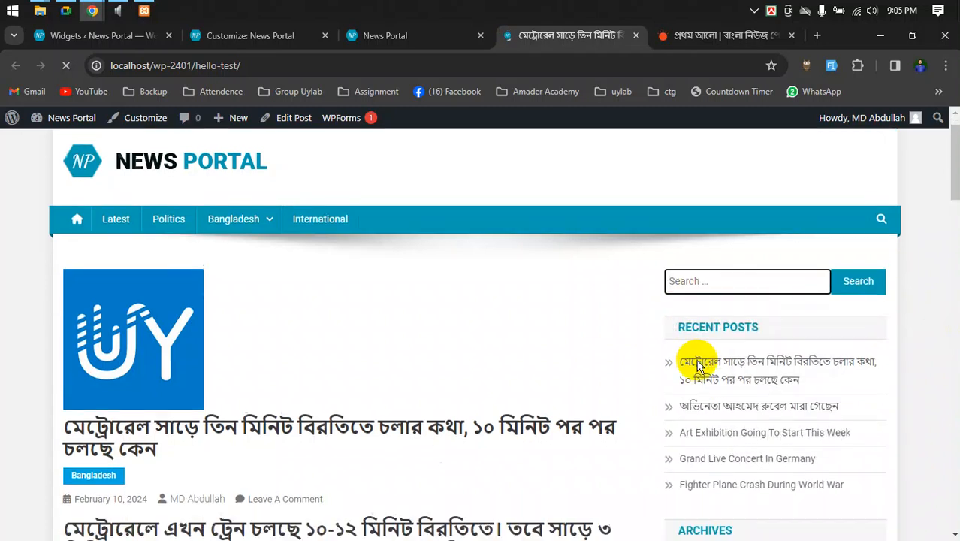
scroll(710, 364, "down", 7)
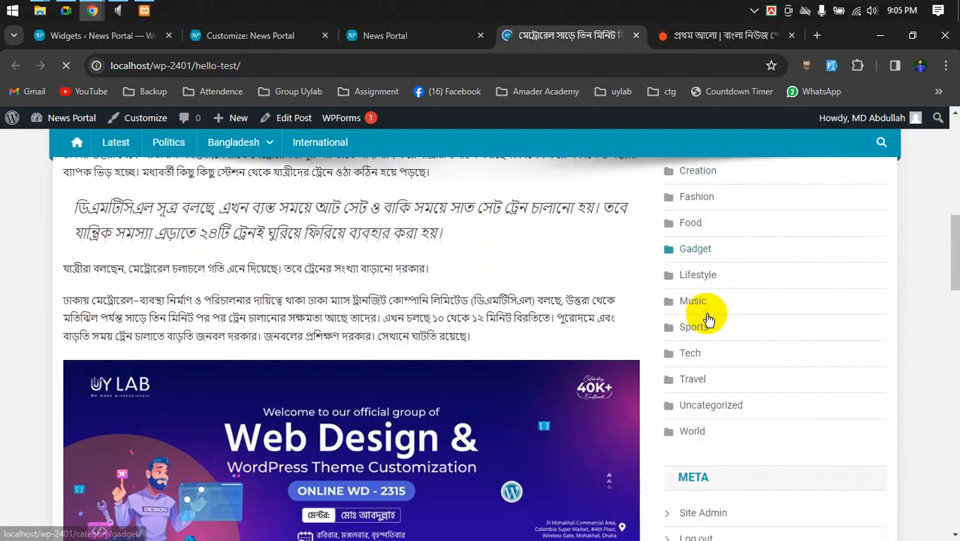
scroll(711, 345, "down", 5)
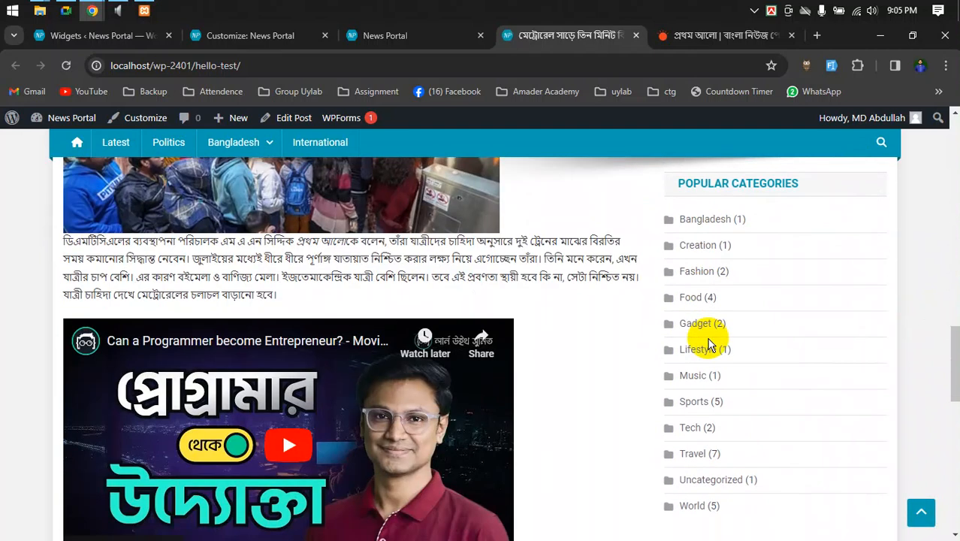
- Go through the homepage and Customizer tabs to the Widgets page and scroll its Sidebar
left_click(342, 47)
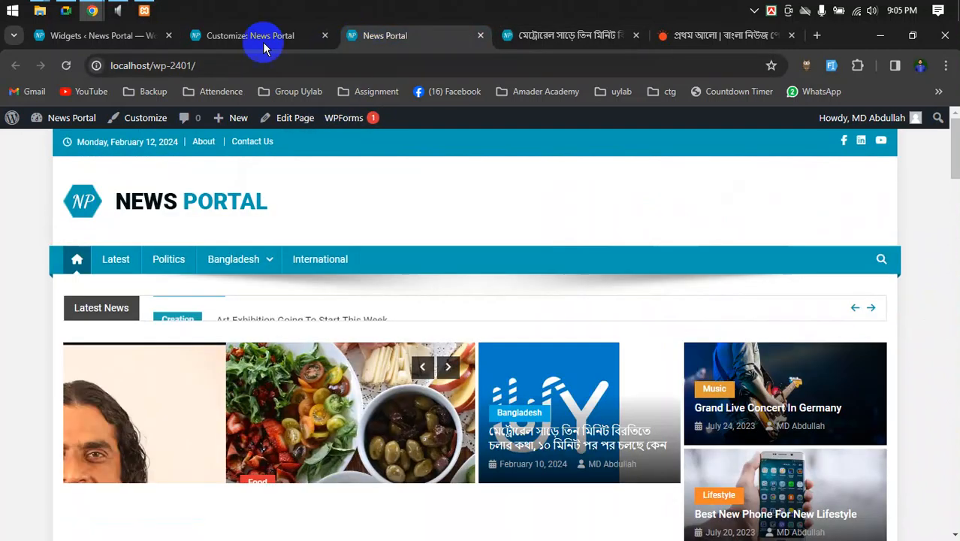
left_click(261, 40)
left_click(113, 39)
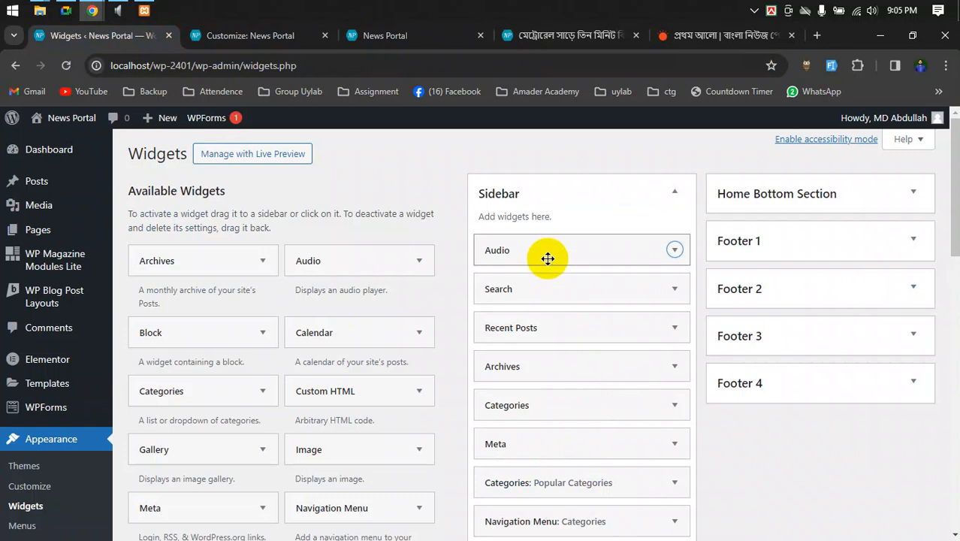
scroll(544, 421, "down", 1)
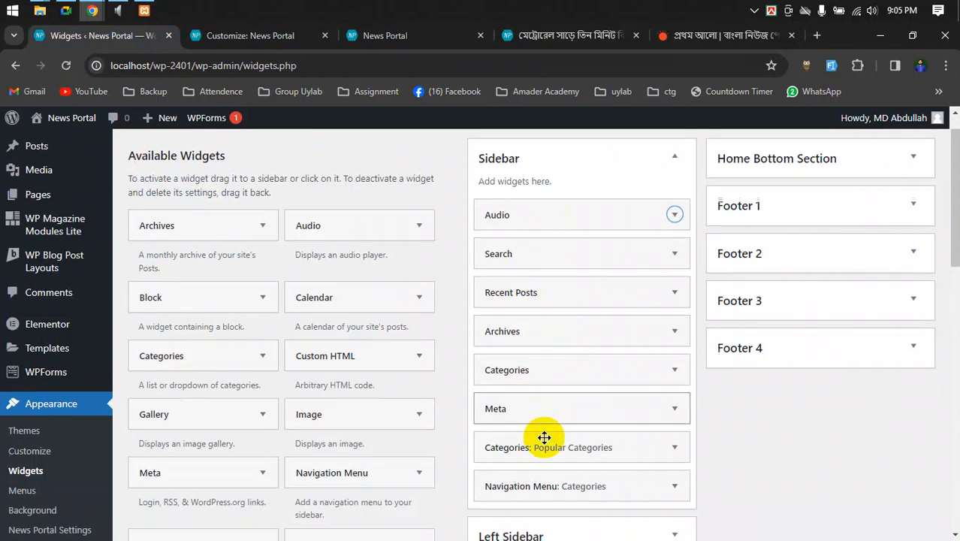
scroll(535, 360, "up", 1)
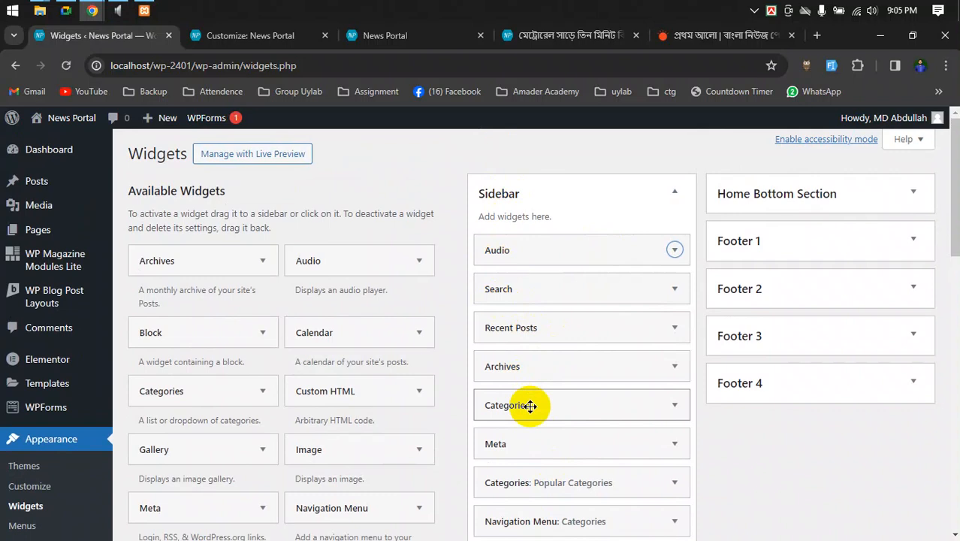
- Return to the Metro Rail post and scroll its sidebar widgets for comparison
left_click(560, 36)
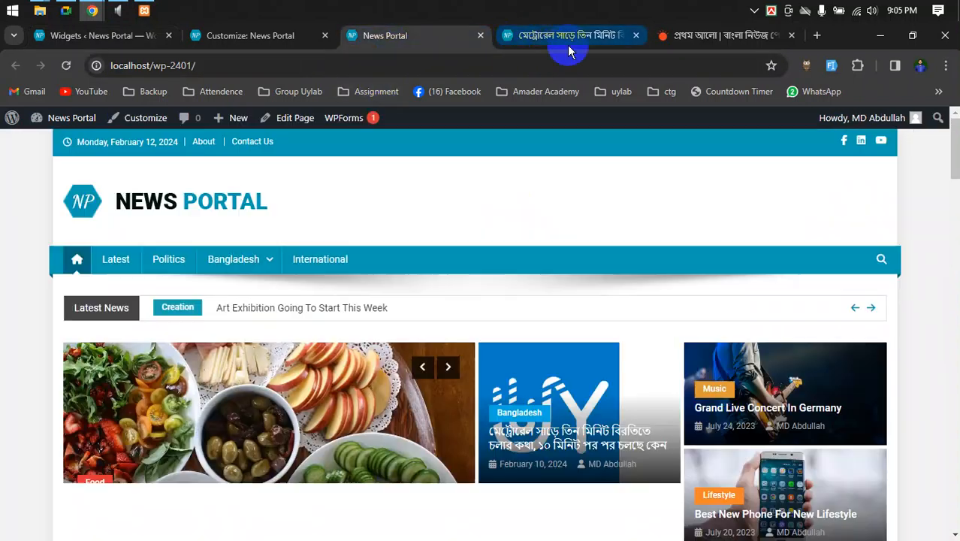
scroll(718, 323, "up", 10)
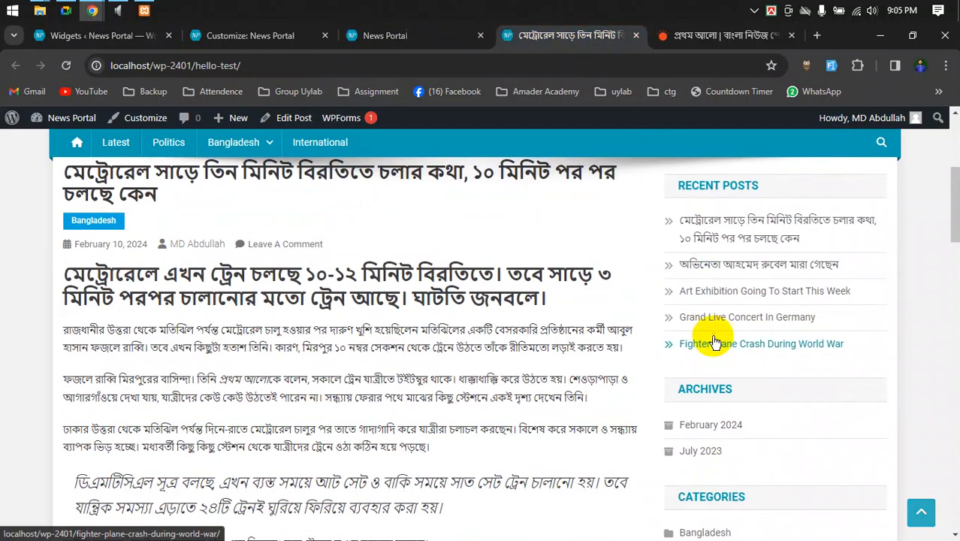
scroll(711, 315, "down", 2)
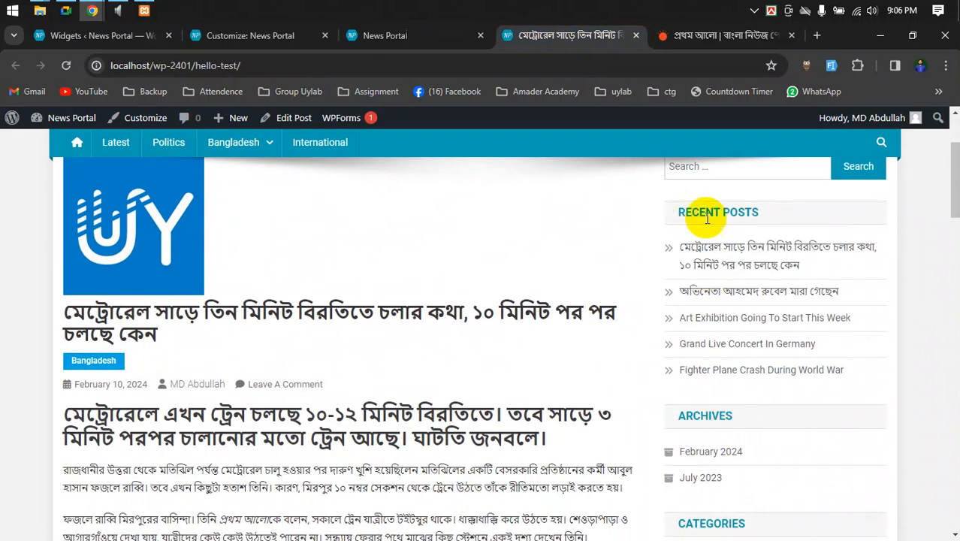
scroll(744, 323, "down", 4)
- Switch back through the homepage and Customizer tabs to the Widgets admin page
left_click(389, 35)
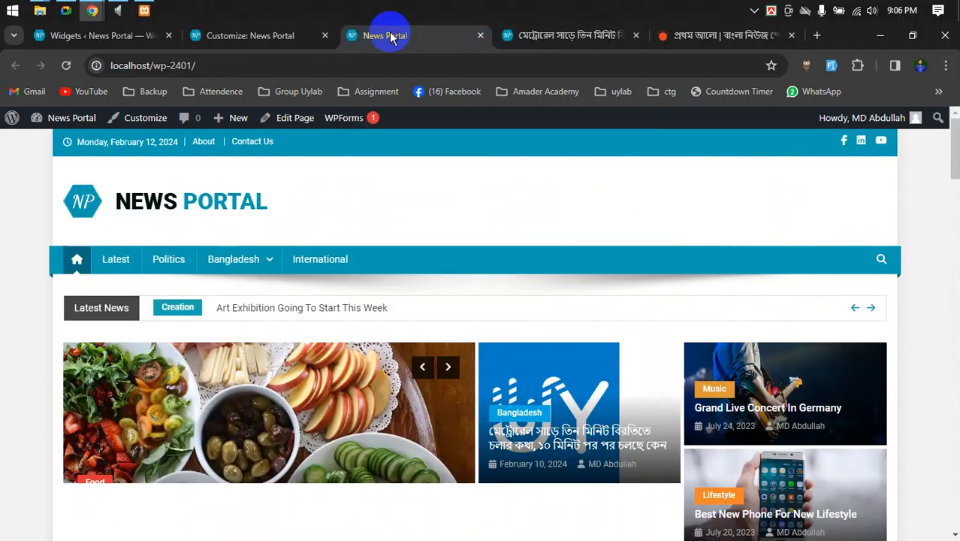
left_click(218, 35)
left_click(118, 36)
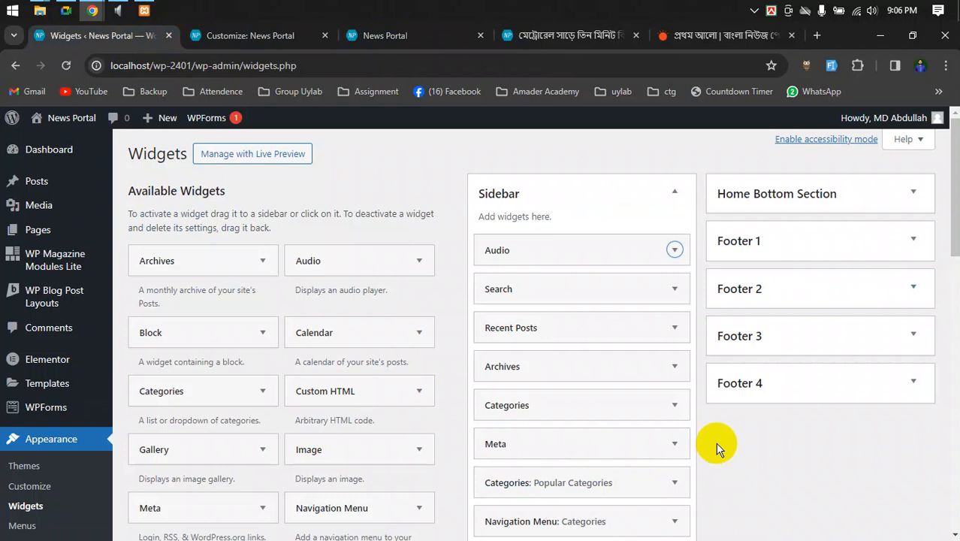
scroll(716, 447, "down", 3)
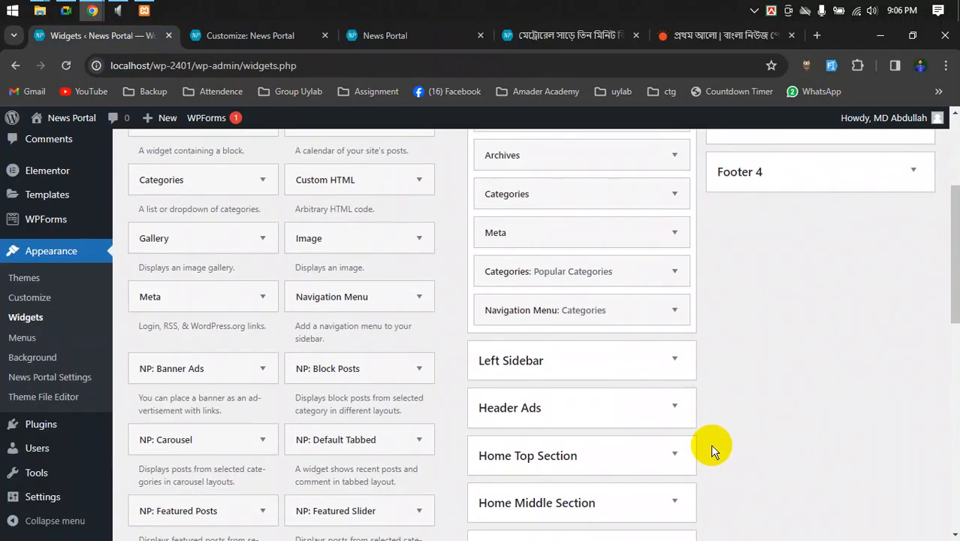
scroll(711, 444, "up", 3)
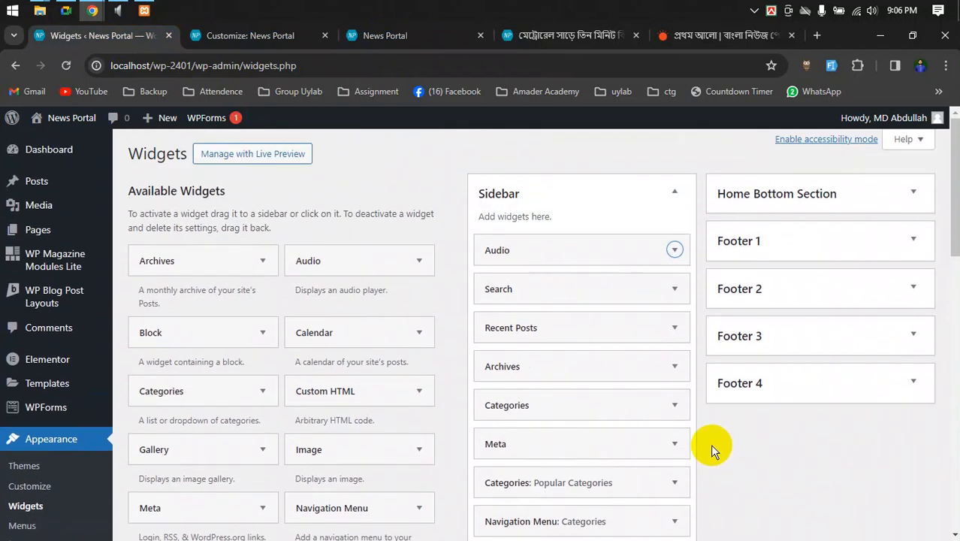
- Open the Customizer's Home Middle Section area and inspect its first Block Posts widget
left_click(248, 35)
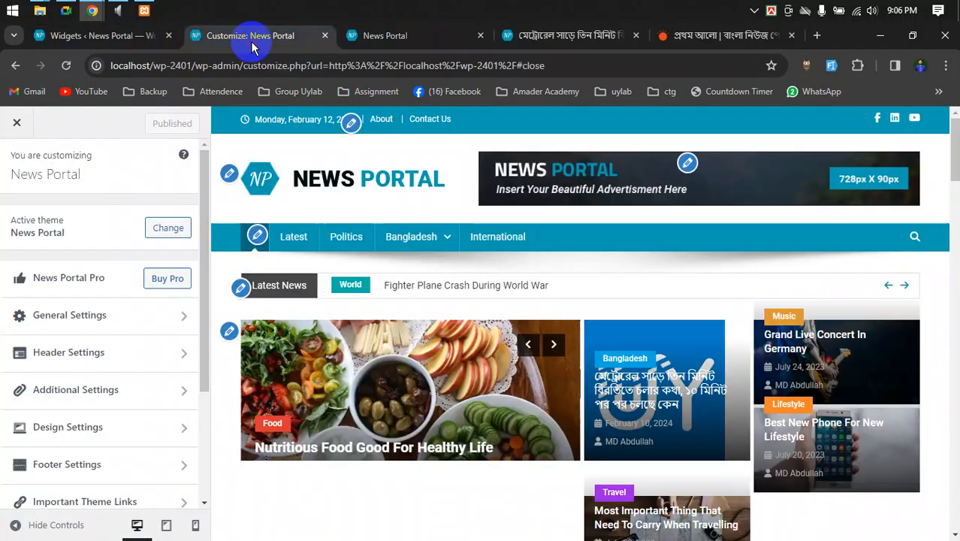
scroll(763, 349, "down", 3)
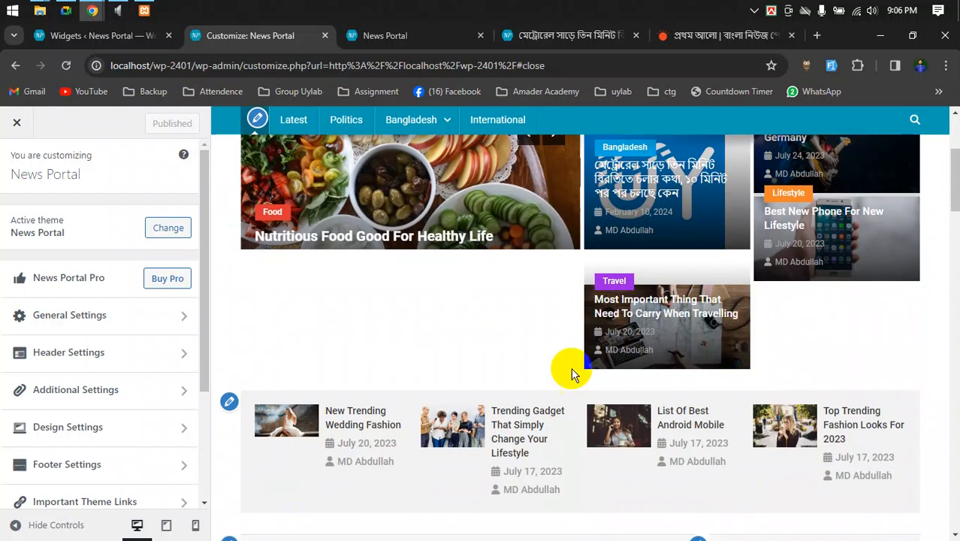
scroll(157, 373, "down", 3)
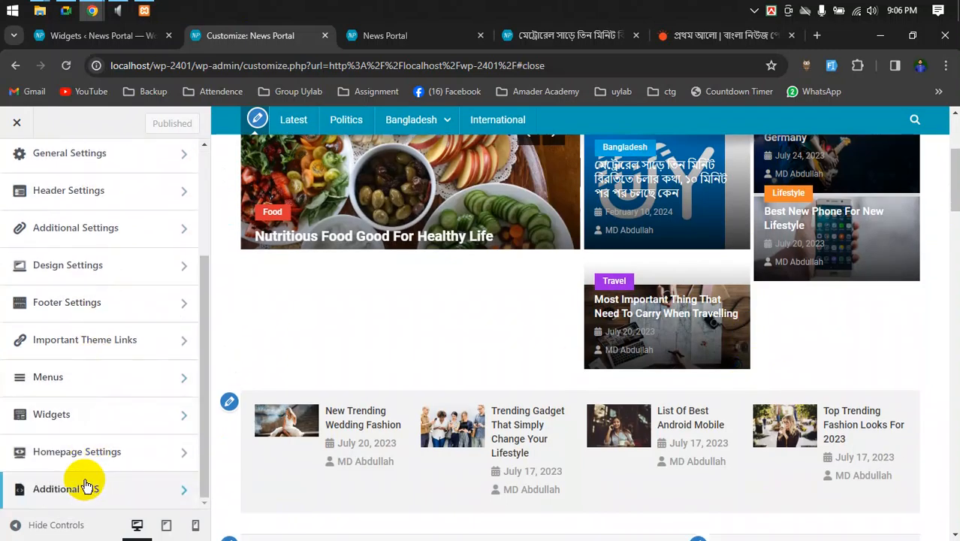
left_click(75, 418)
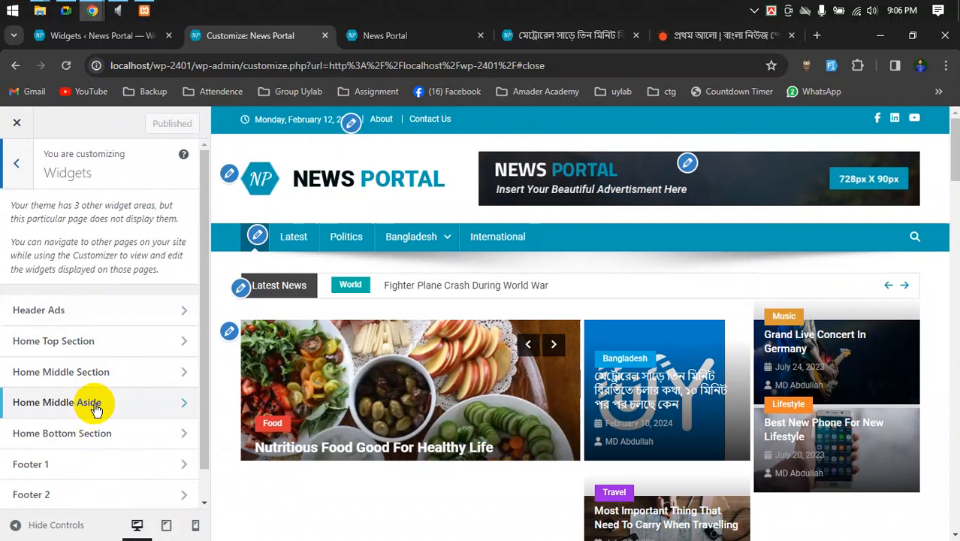
left_click(48, 377)
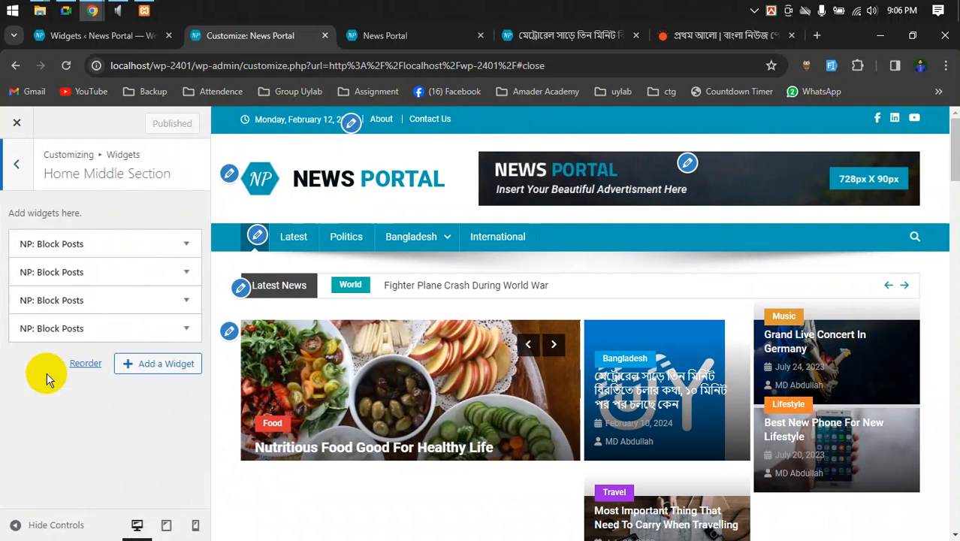
left_click(179, 250)
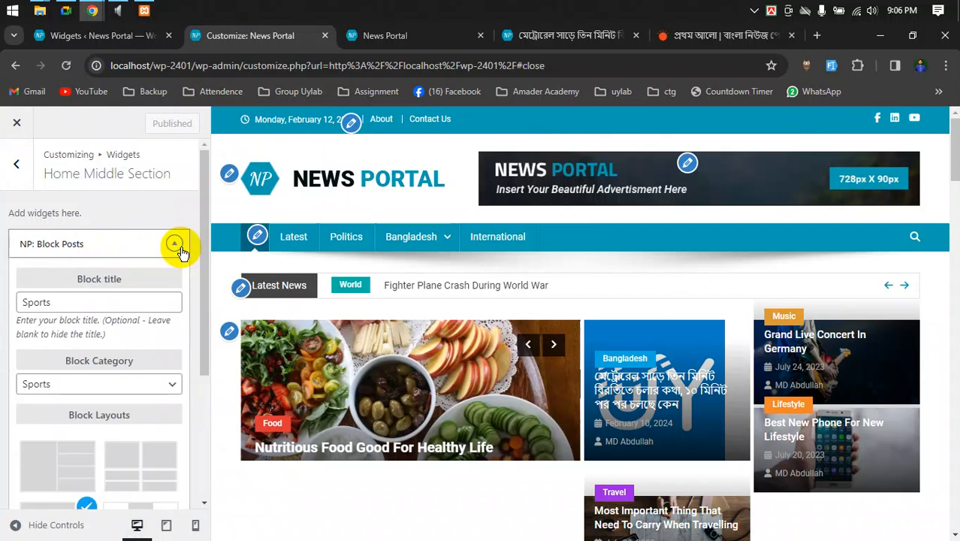
left_click(179, 251)
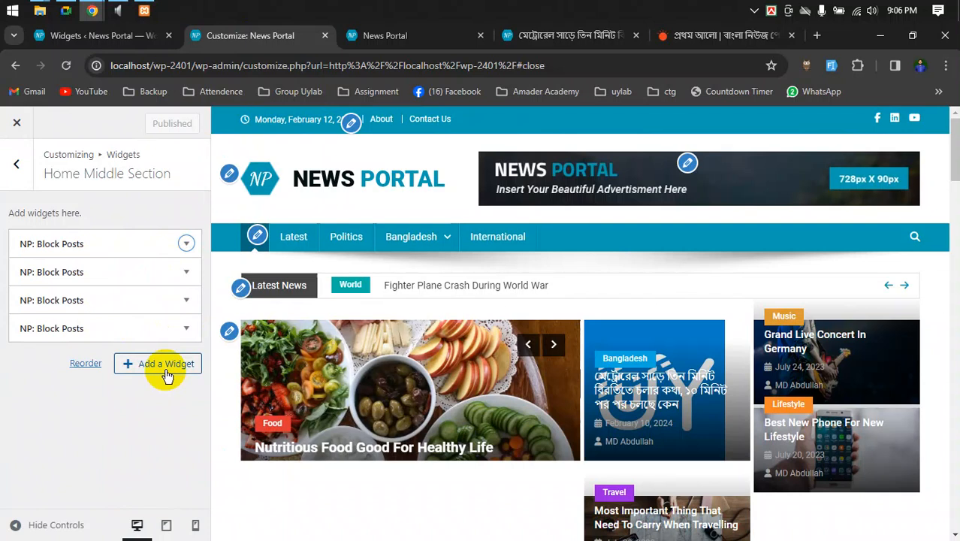
- Go back to the widget areas list and open Home Middle Aside
scroll(435, 382, "down", 3)
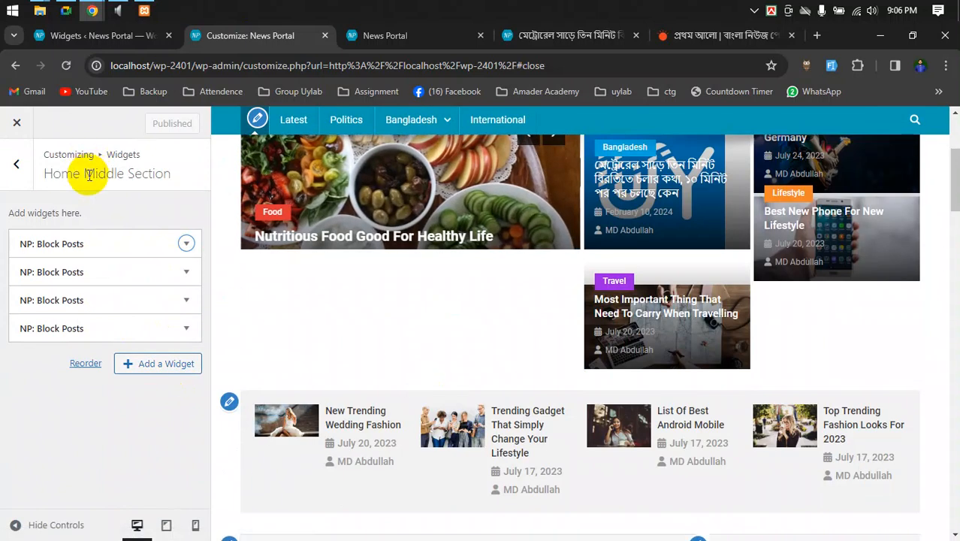
left_click(16, 163)
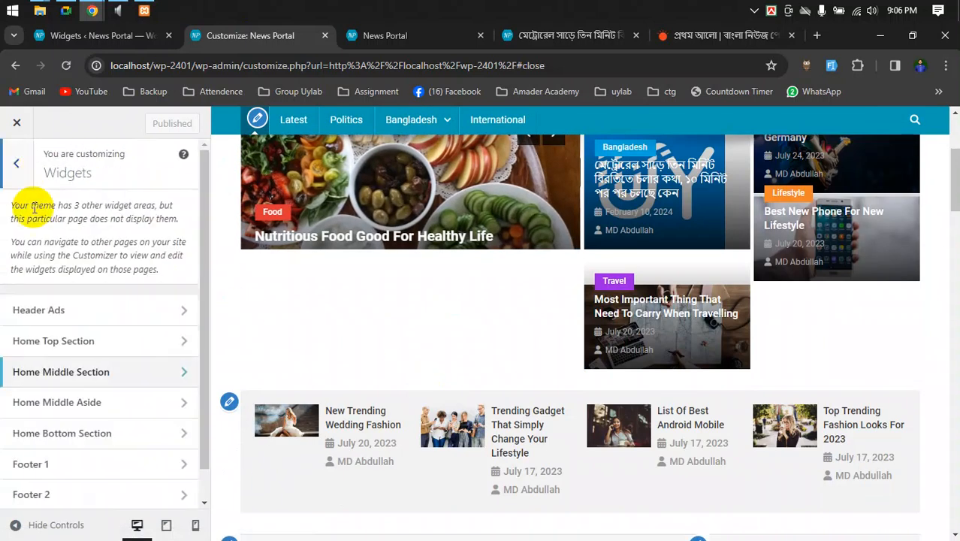
left_click(82, 410)
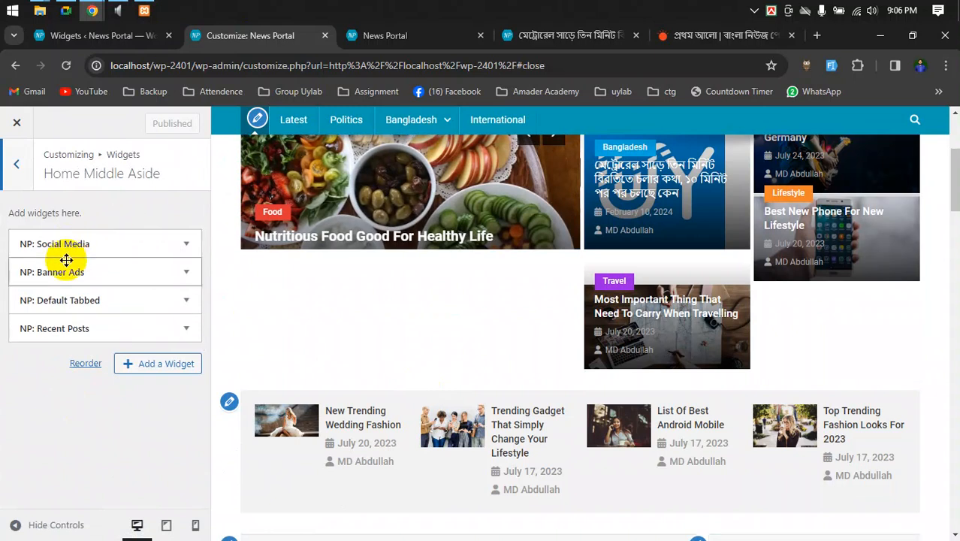
scroll(589, 372, "down", 6)
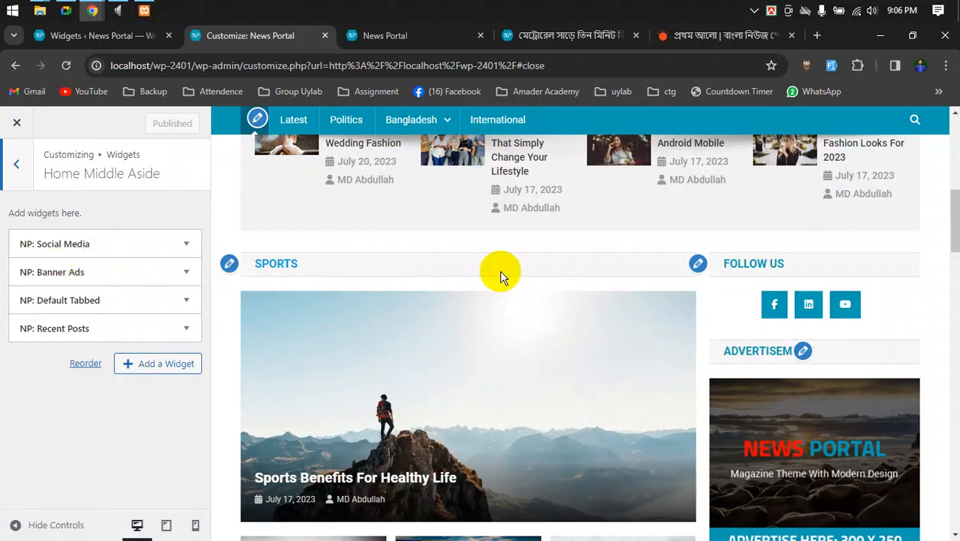
- Add an Audio widget to Home Middle Aside, place it above NP: Social Media, and start Add Audio
left_click(142, 366)
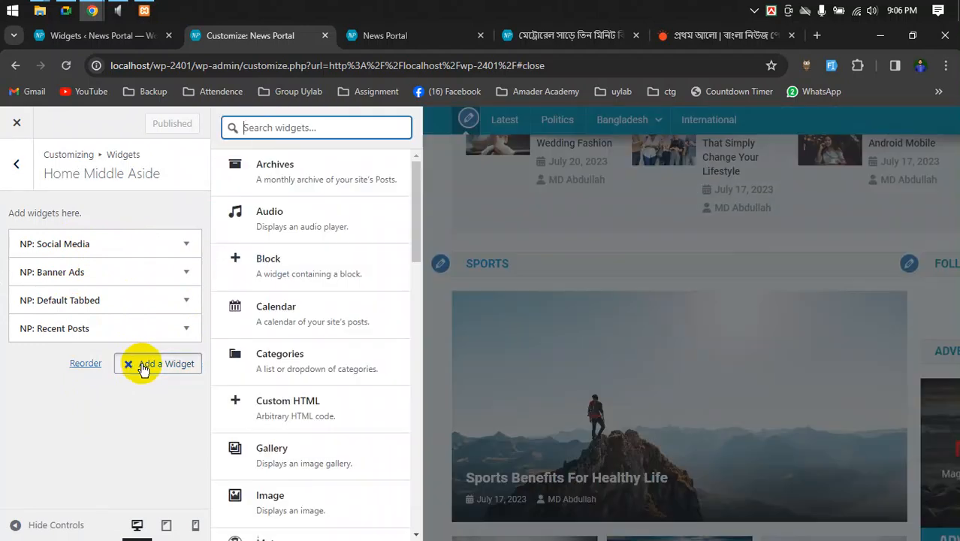
left_click(293, 211)
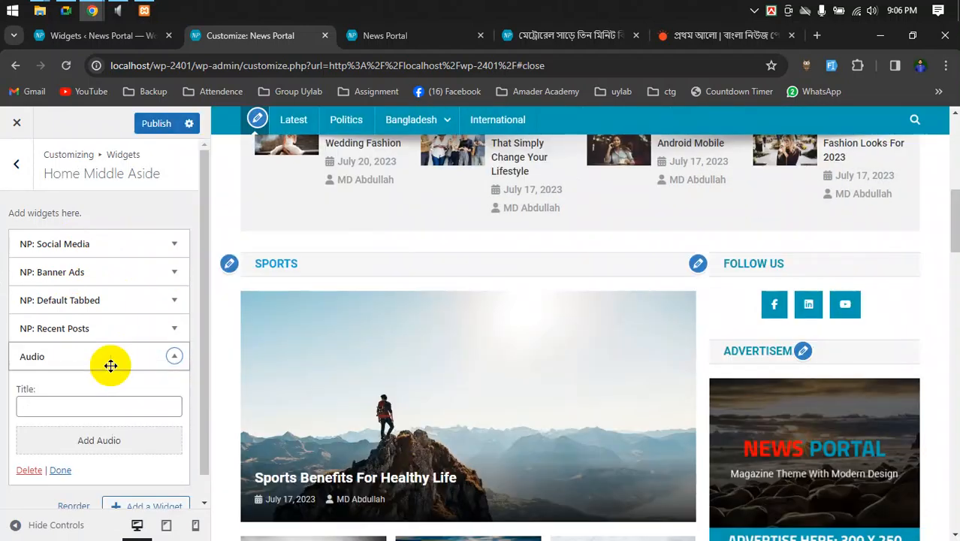
scroll(107, 449, "down", 1)
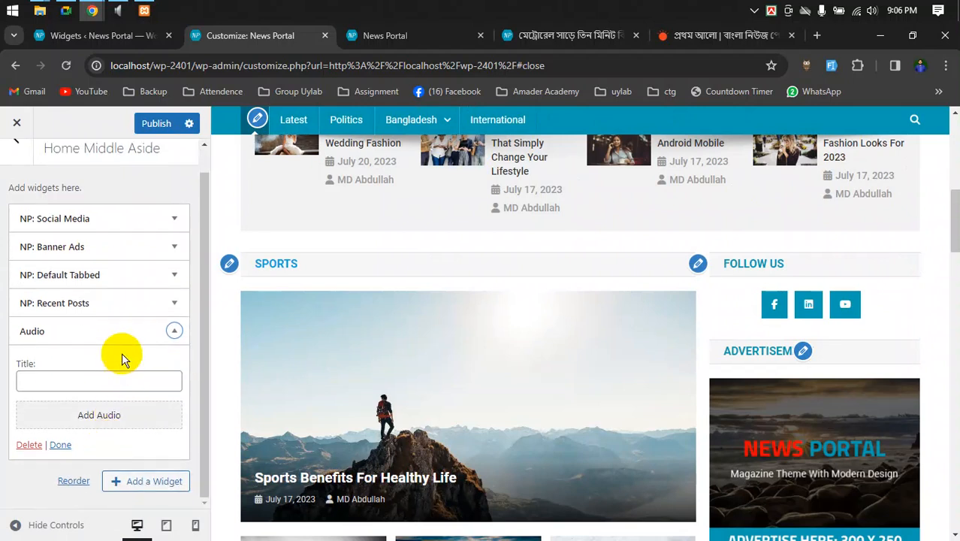
left_click_drag(124, 333, 115, 257)
left_click(82, 326)
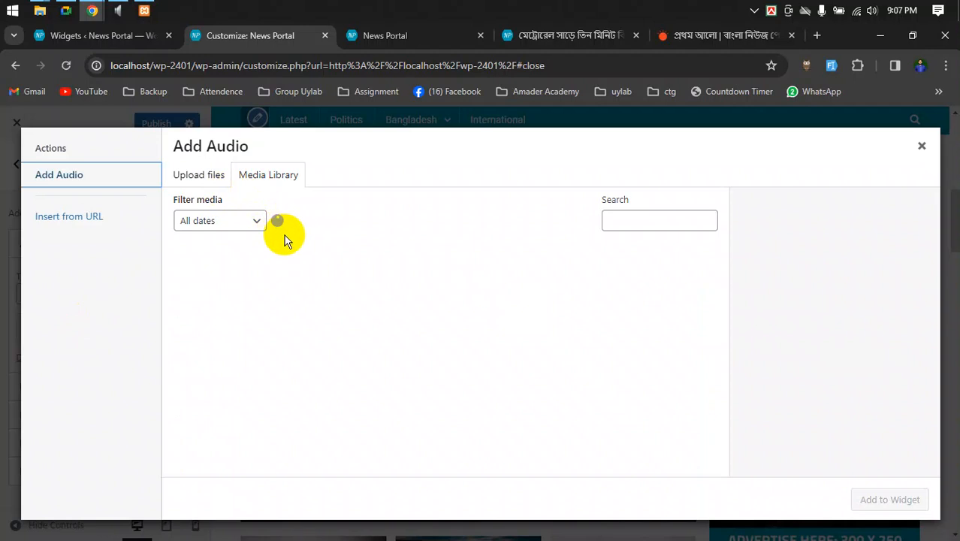
- Attach bd_national_anthem.mp3 to the Audio widget titled BD Anthem and publish the changes
left_click(223, 286)
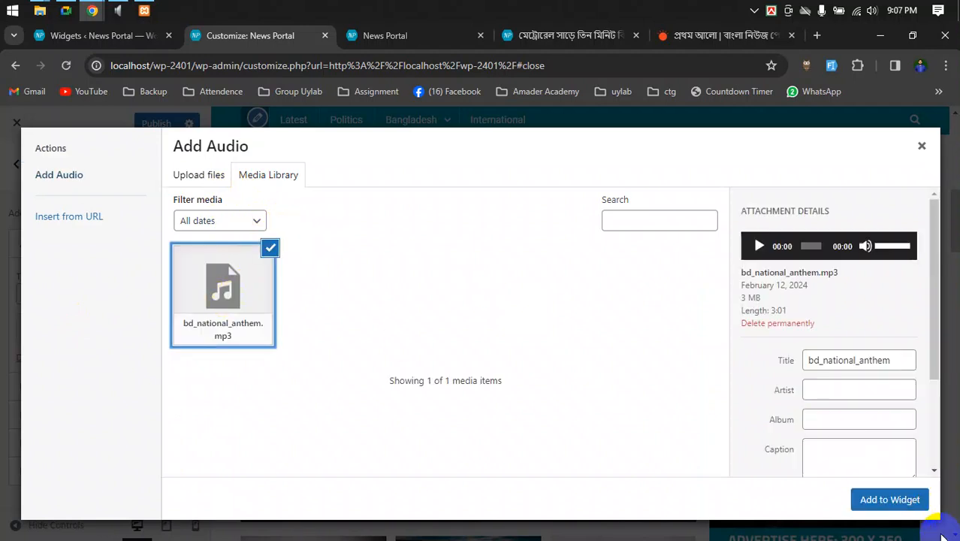
left_click(889, 500)
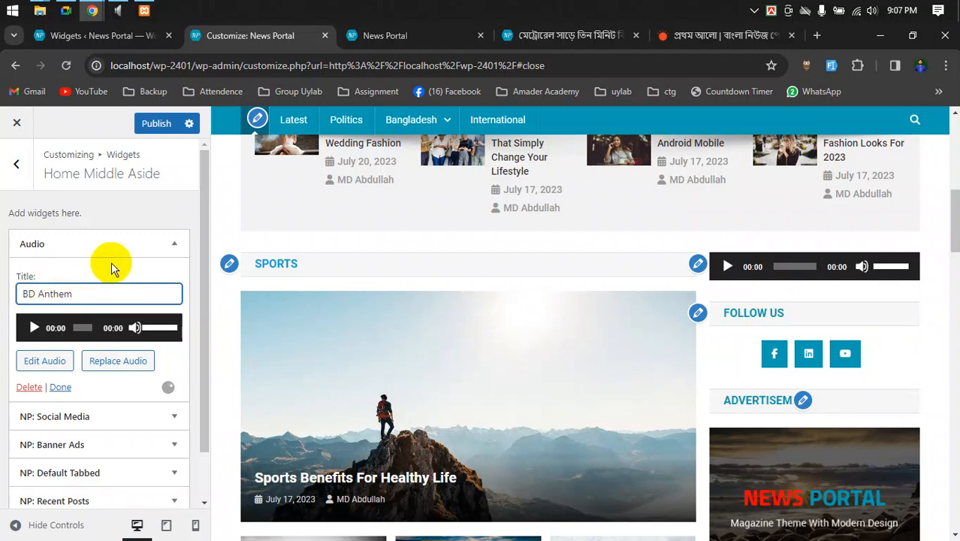
left_click(158, 125)
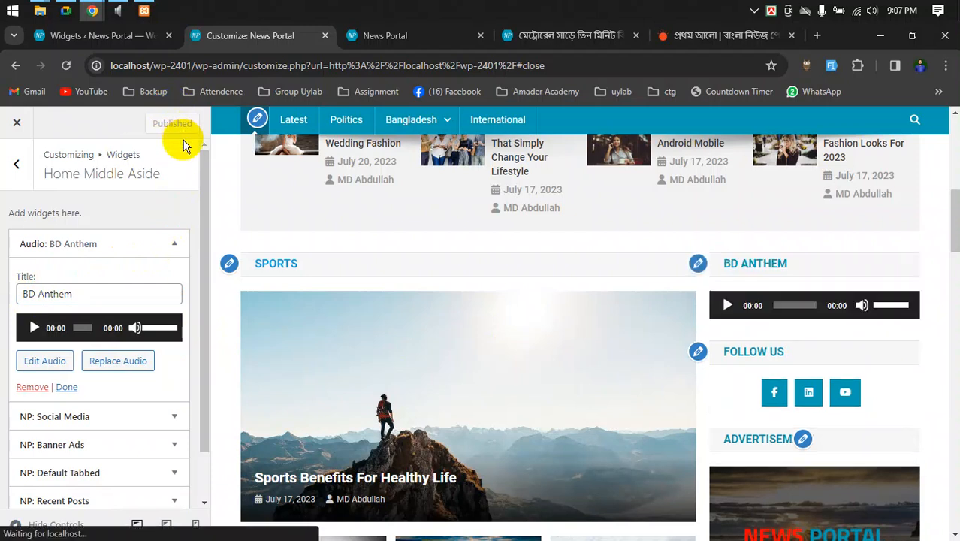
left_click(373, 41)
- Load bmeb.gov.bd in a new browser tab
left_click(816, 36)
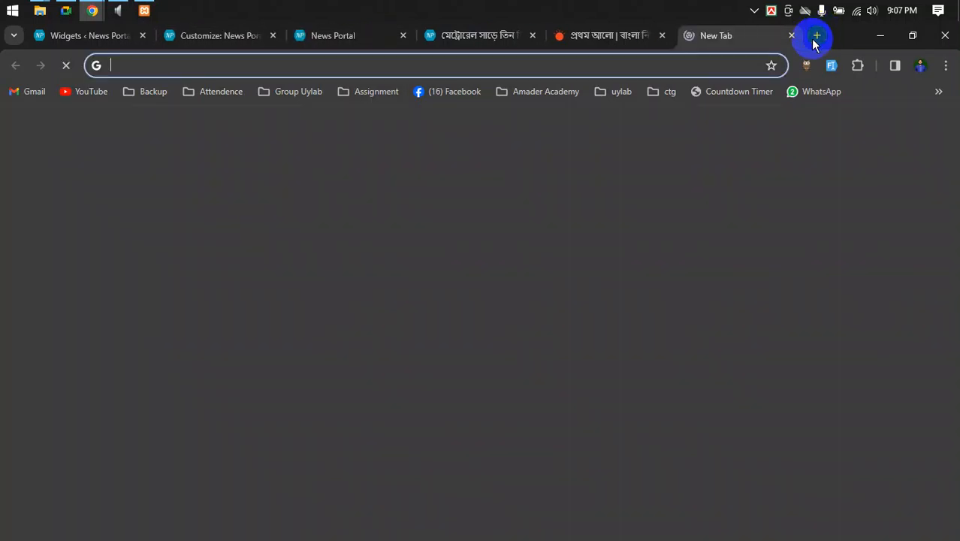
type("b")
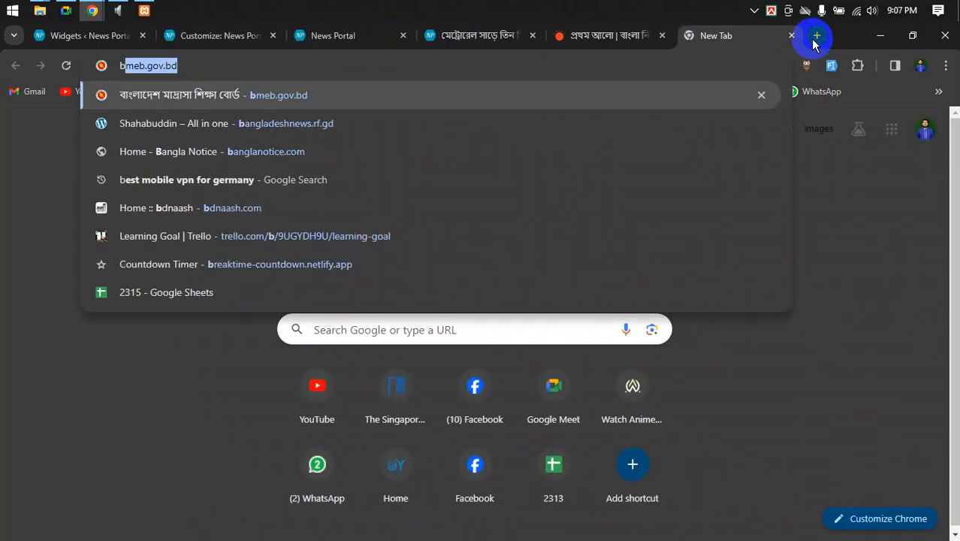
key("Return")
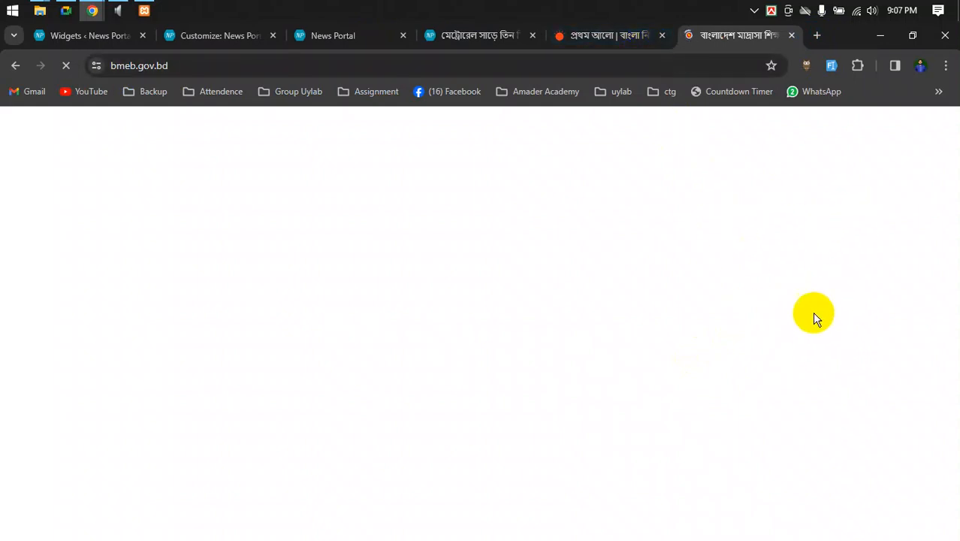
- Reload the News Portal homepage and scroll down to the BD Anthem player
left_click(458, 35)
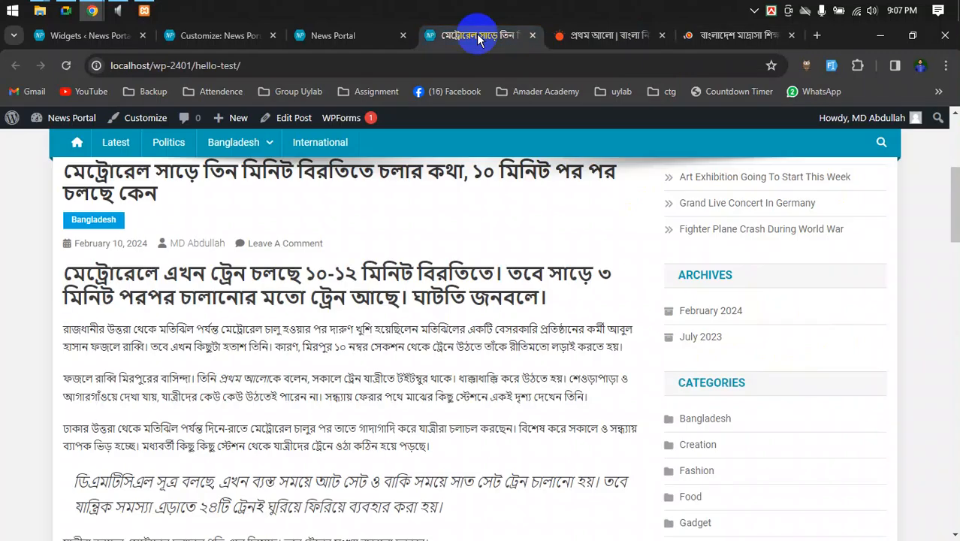
left_click(346, 36)
scroll(746, 357, "down", 8)
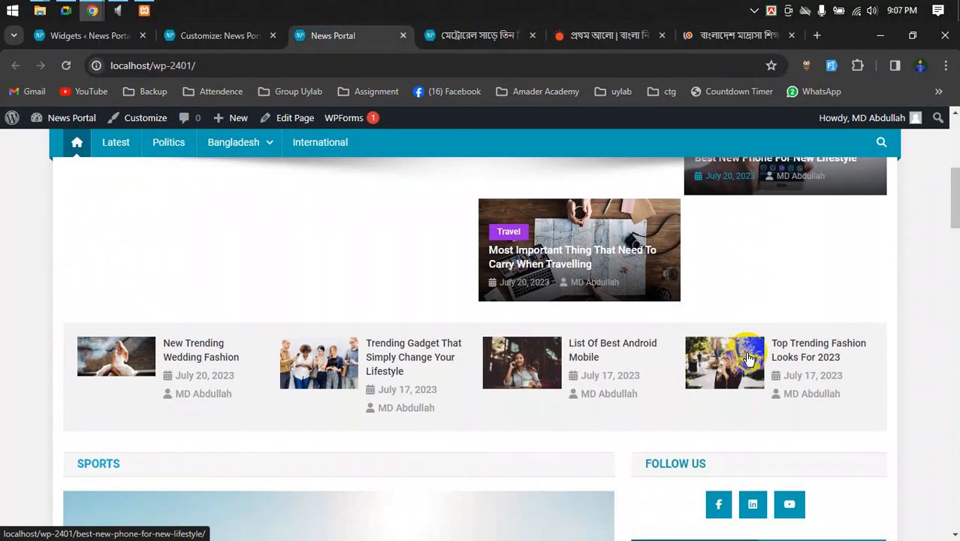
scroll(746, 357, "up", 3)
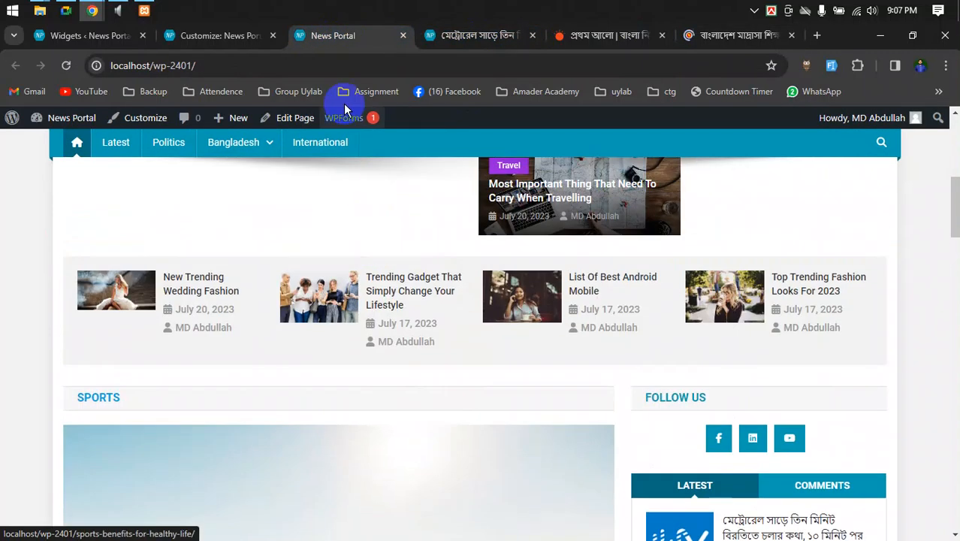
left_click(66, 65)
left_click(727, 36)
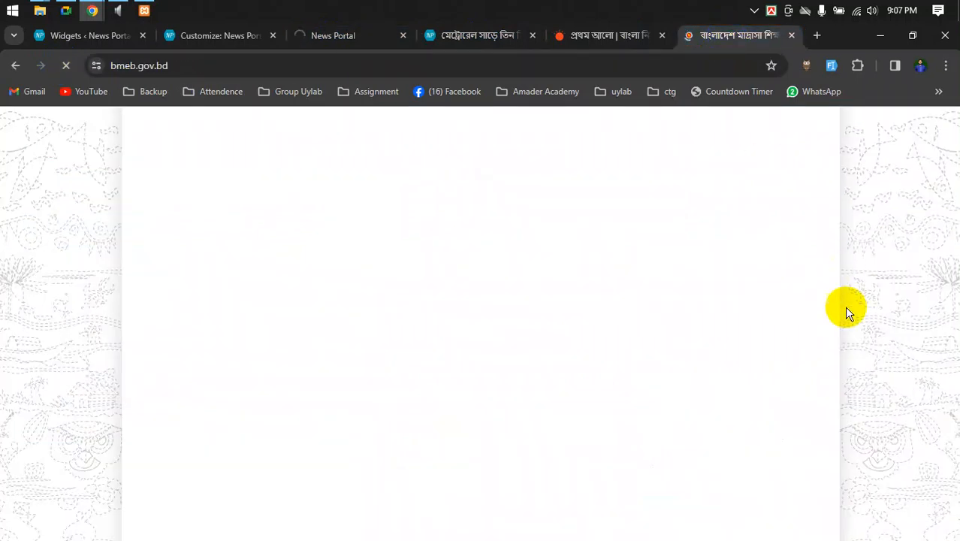
left_click(375, 36)
scroll(906, 283, "down", 10)
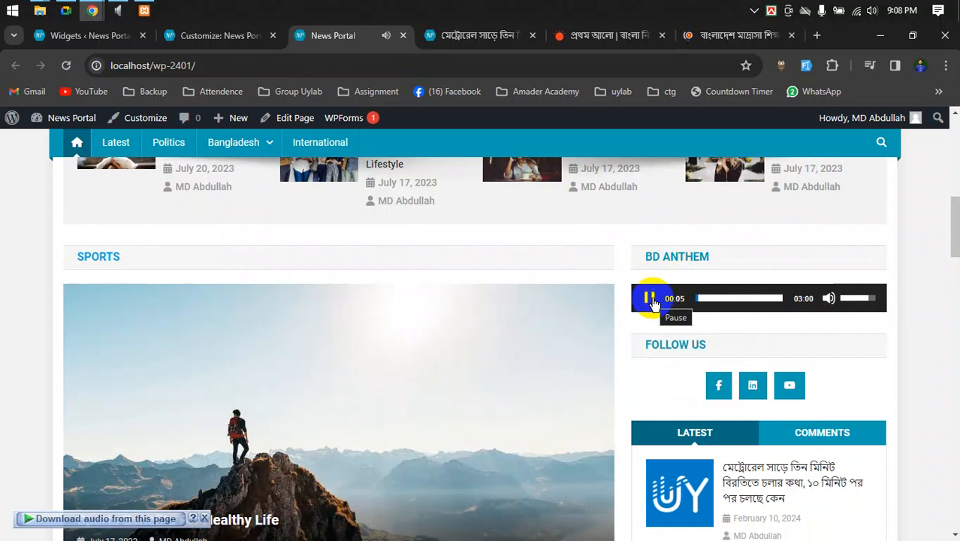
- Pause the BD Anthem player and look over the Madrasah Board site's anthem player
left_click(650, 299)
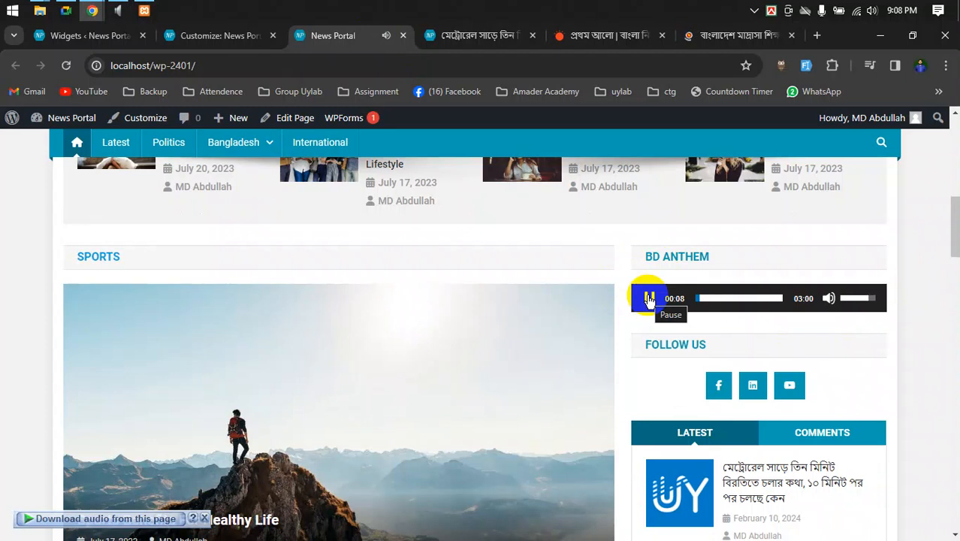
left_click(713, 36)
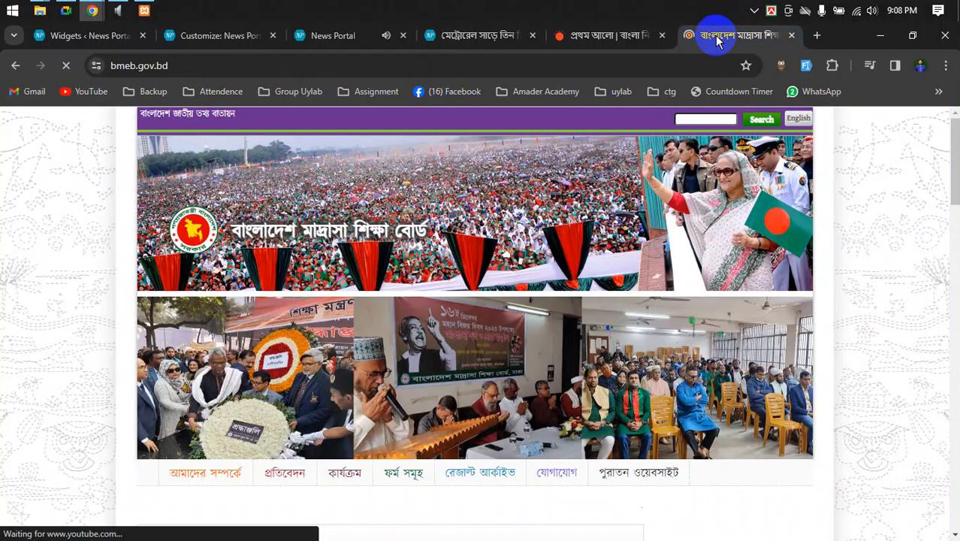
scroll(802, 372, "down", 5)
scroll(802, 372, "down", 8)
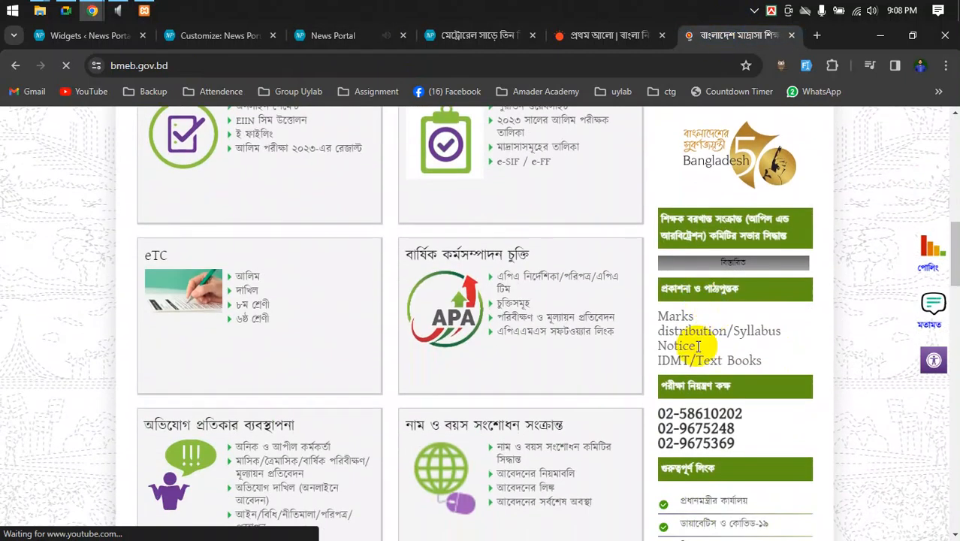
scroll(696, 458, "down", 7)
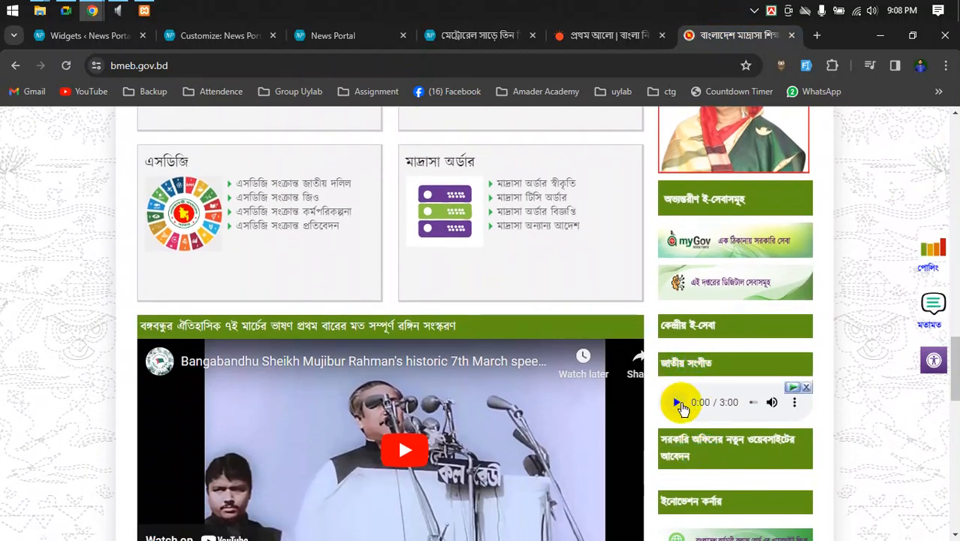
mouse_move(787, 408)
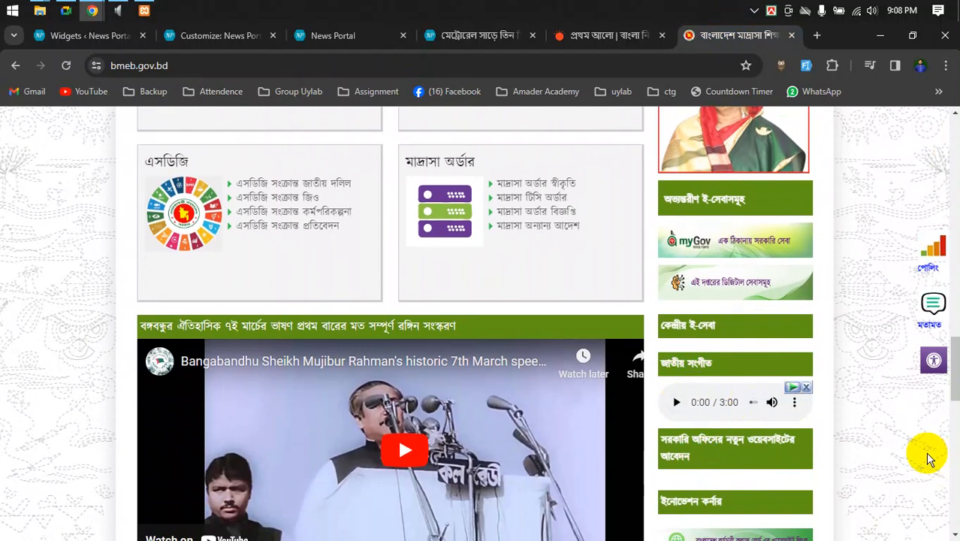
scroll(714, 422, "up", 15)
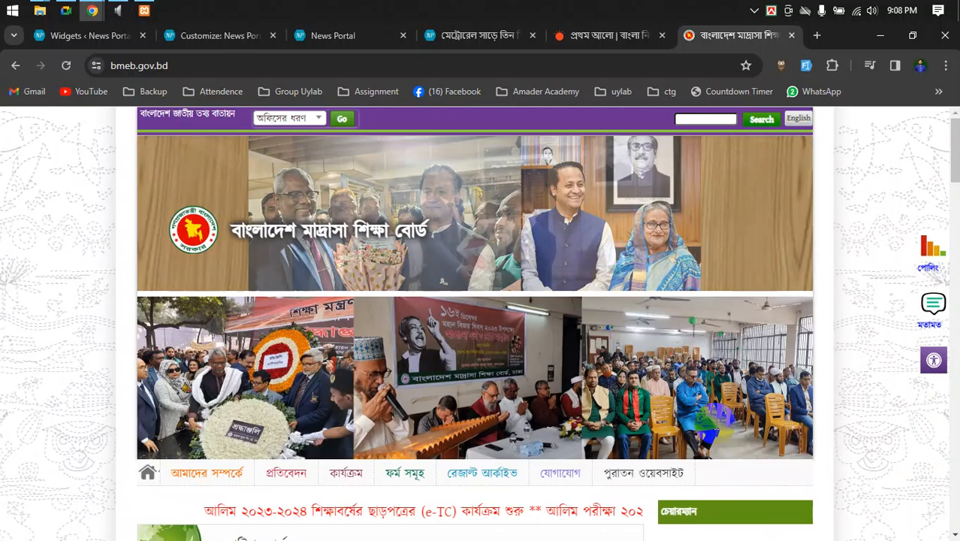
- Flip between the Metro-rail article and the News Portal homepage to compare them
left_click(478, 35)
left_click(345, 36)
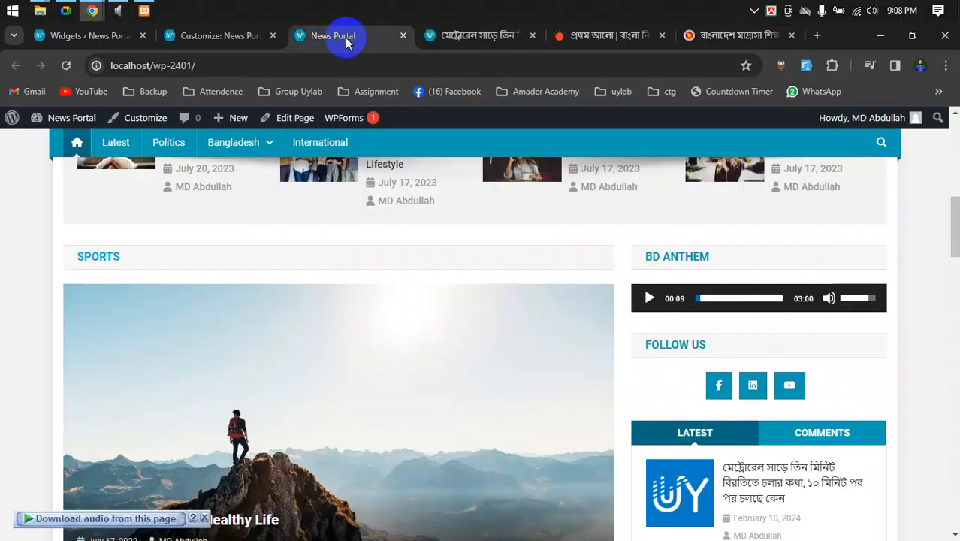
scroll(676, 308, "up", 4)
left_click(451, 35)
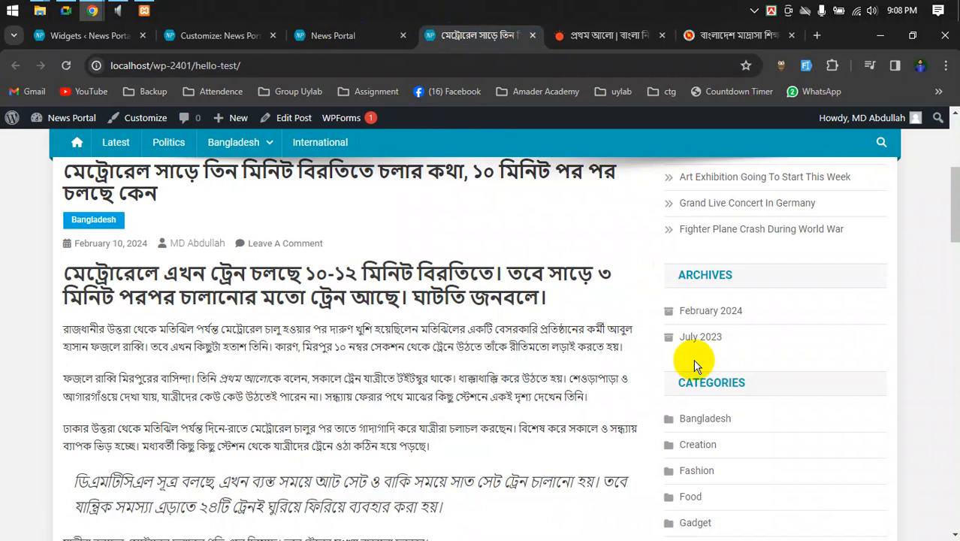
scroll(695, 366, "up", 4)
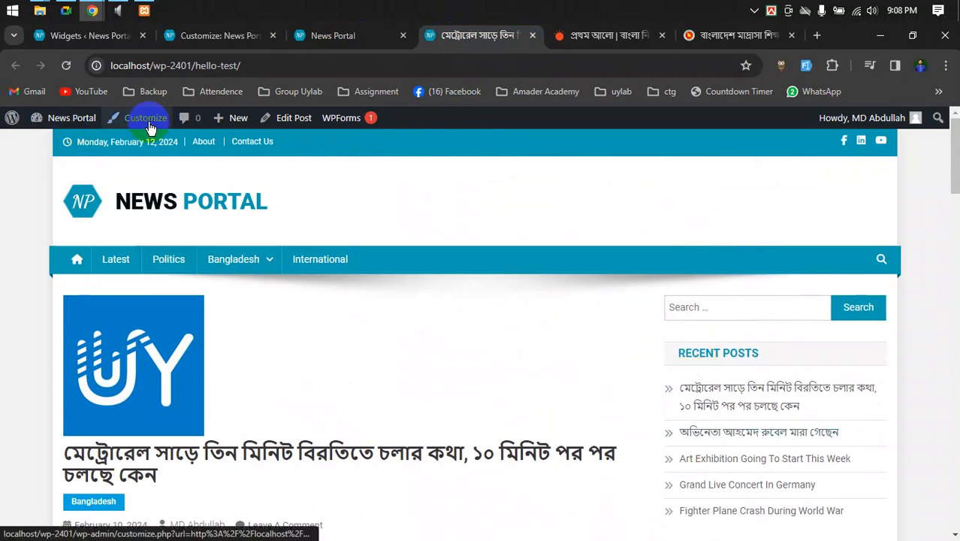
scroll(786, 338, "down", 10)
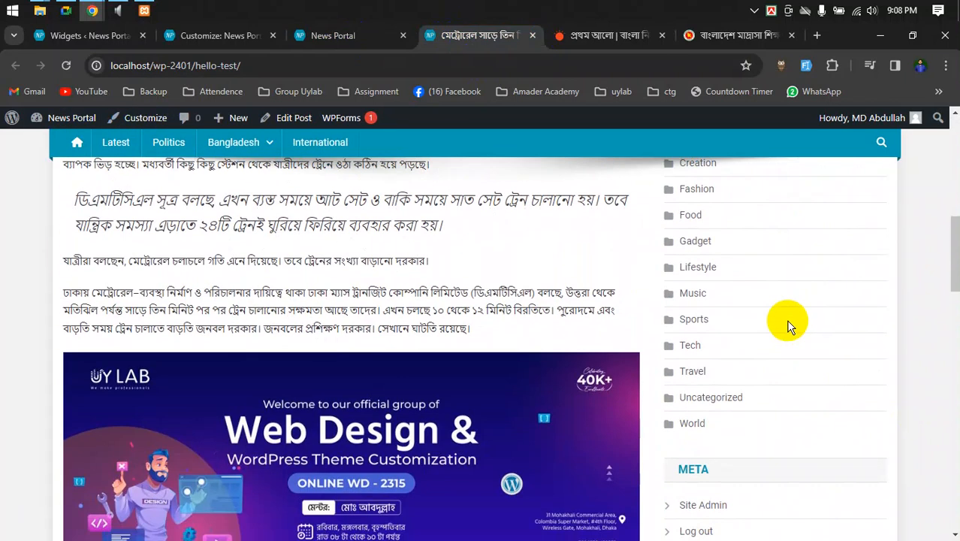
scroll(787, 325, "up", 5)
left_click(335, 35)
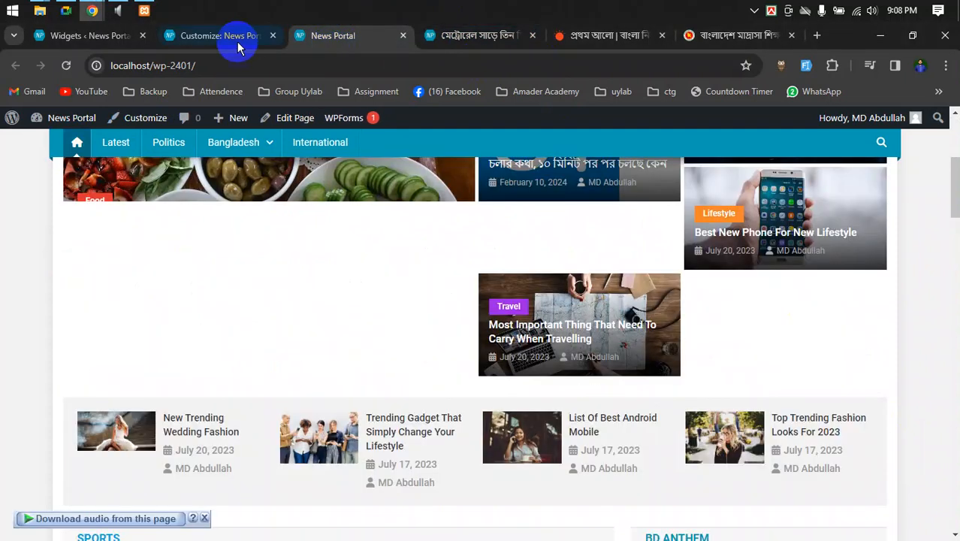
left_click(237, 43)
- On the Widgets screen, check which widget areas NP: Carousel can be added to
left_click(83, 39)
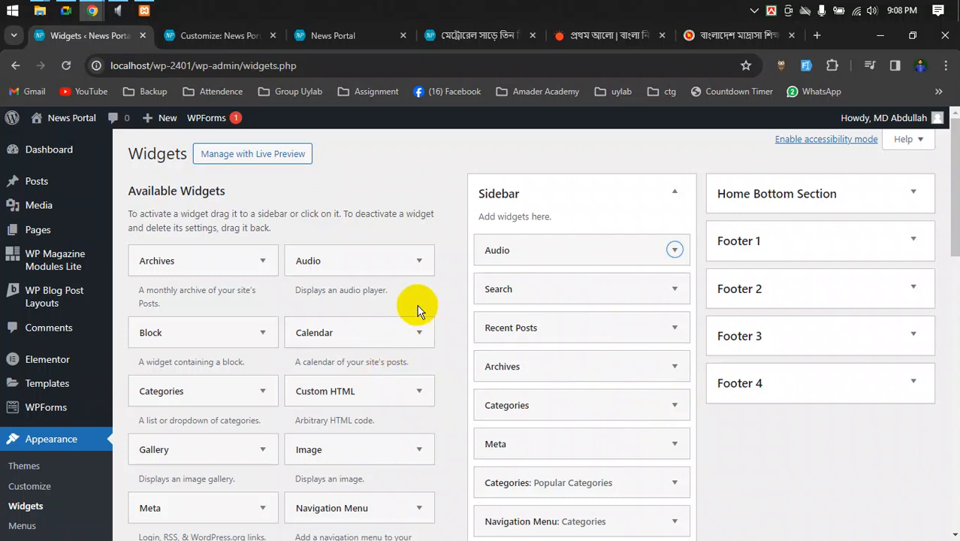
scroll(423, 274, "down", 3)
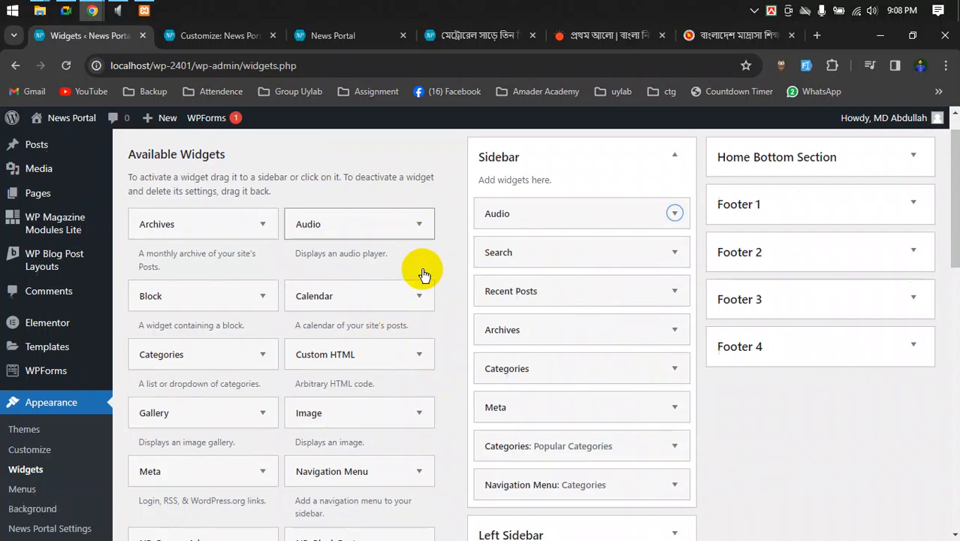
scroll(428, 301, "down", 3)
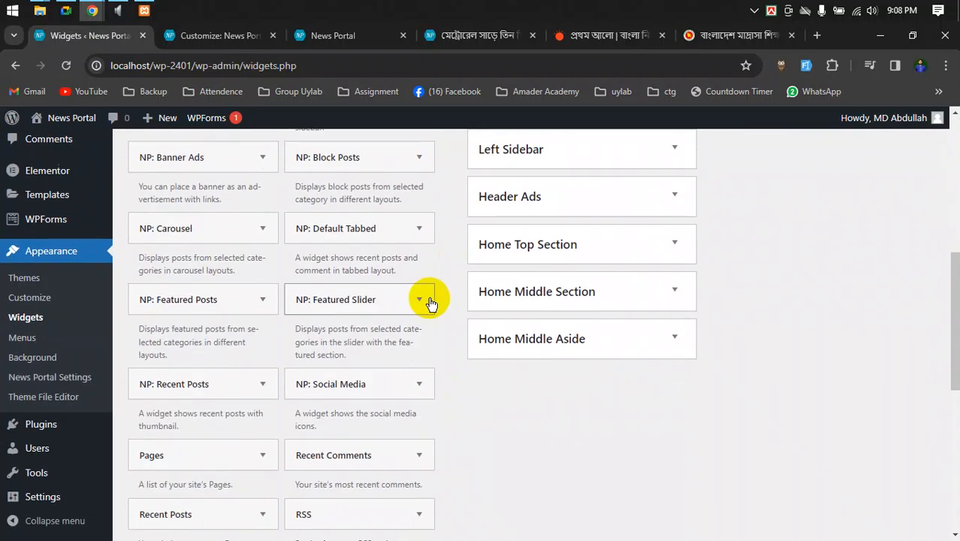
scroll(455, 321, "down", 5)
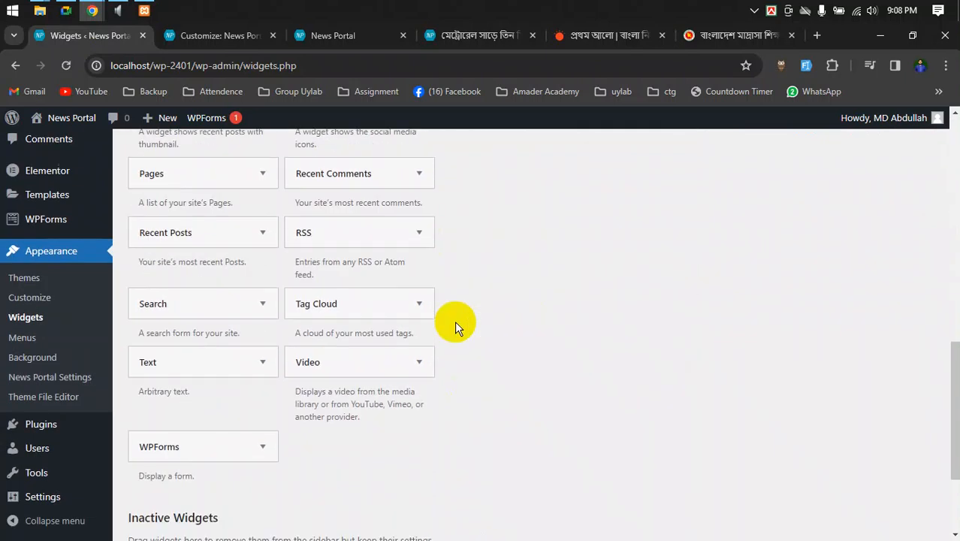
scroll(455, 321, "down", 2)
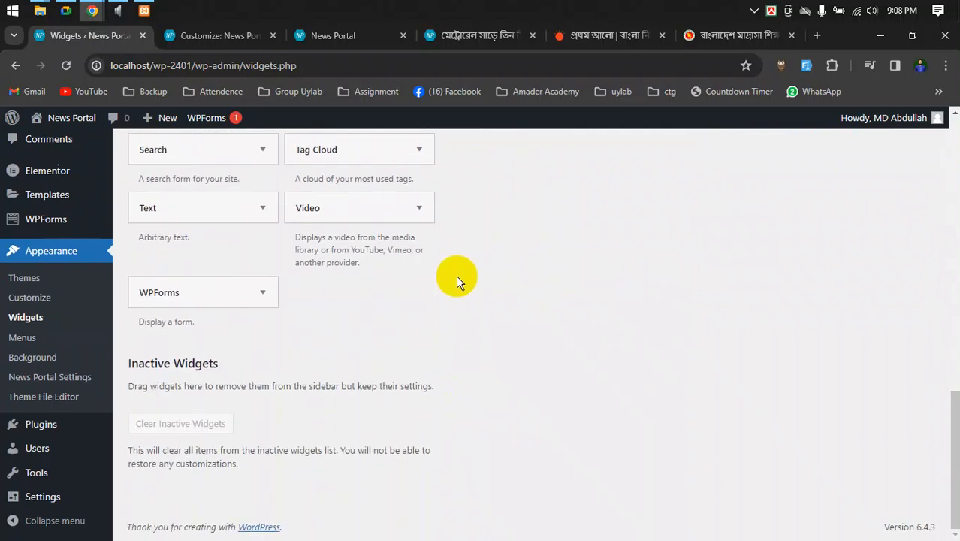
scroll(451, 342, "up", 9)
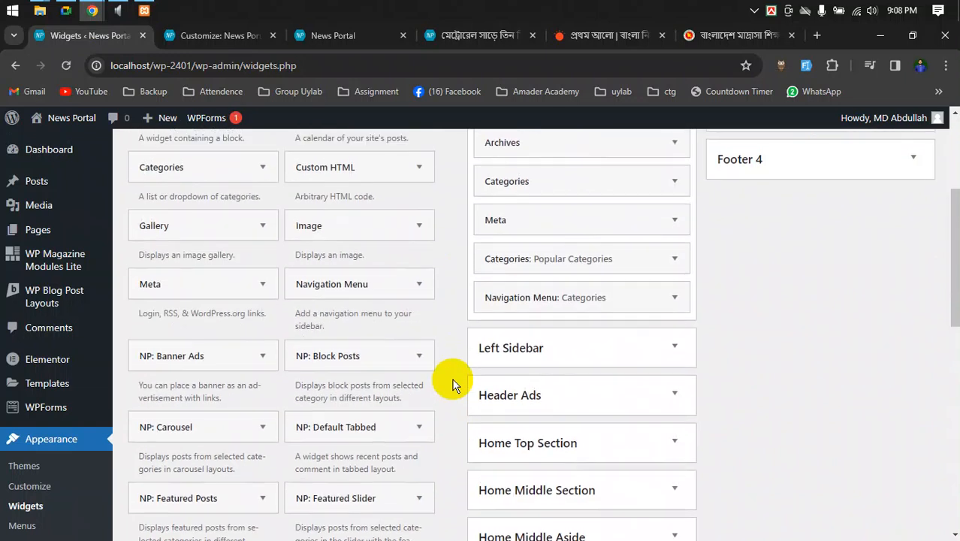
scroll(453, 385, "up", 3)
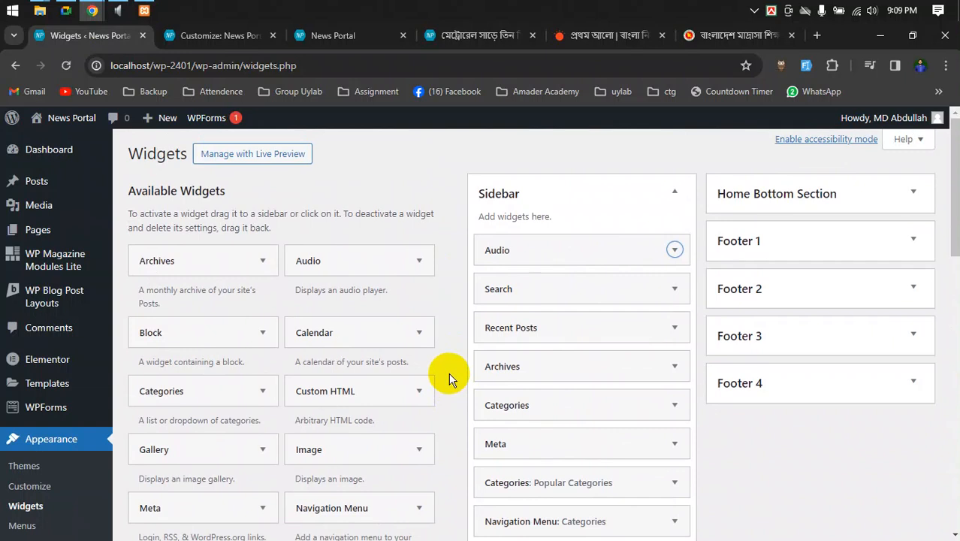
scroll(448, 379, "down", 1)
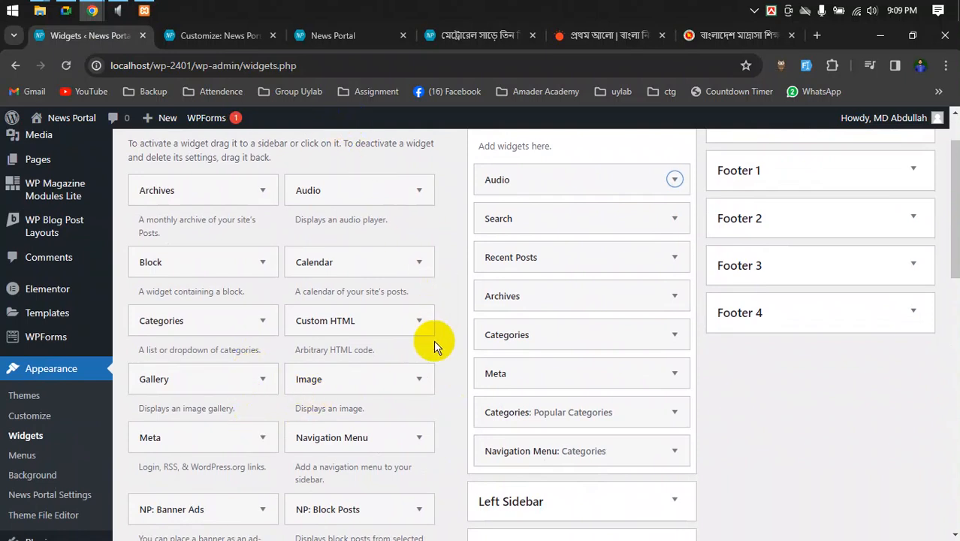
scroll(447, 354, "down", 4)
left_click(232, 301)
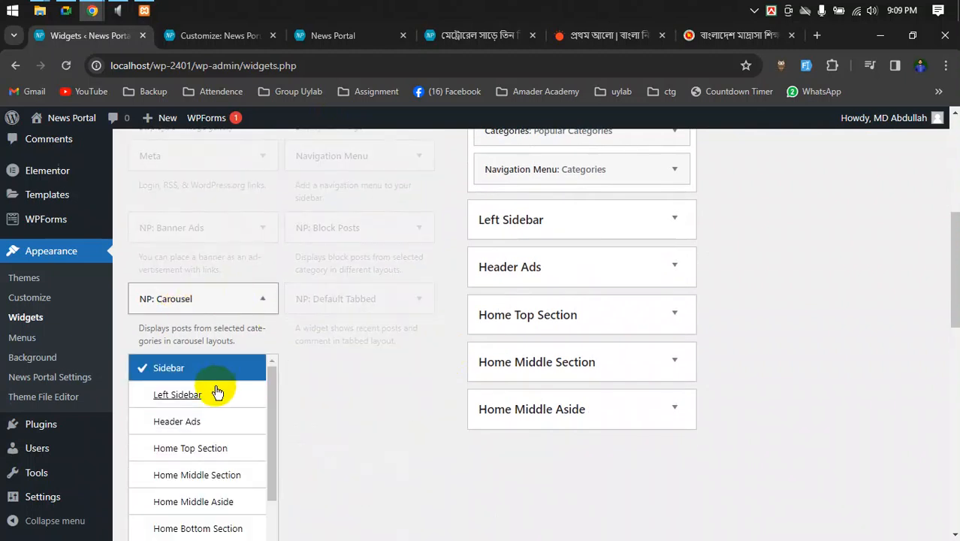
left_click(262, 301)
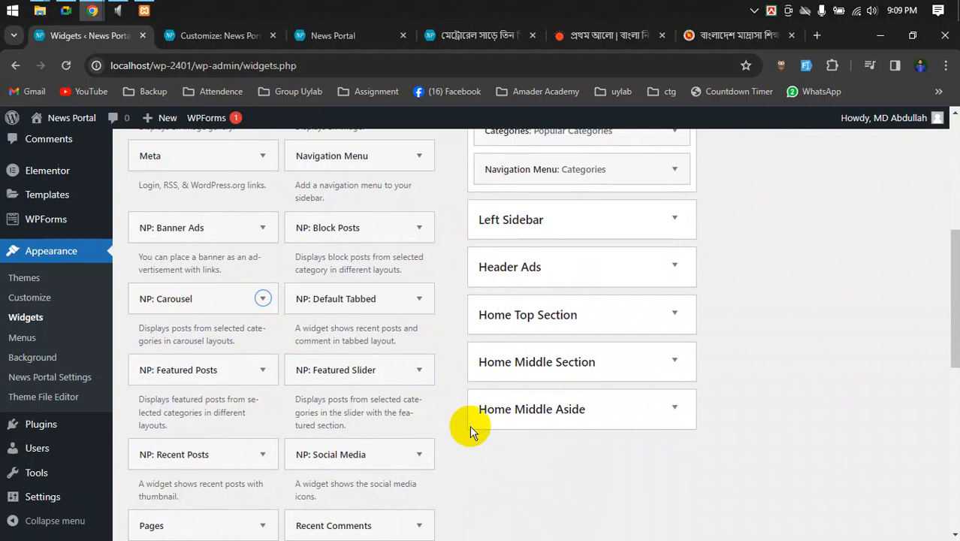
- Expand and collapse the Header Ads widget area, then scroll over the remaining areas
scroll(493, 482, "up", 1)
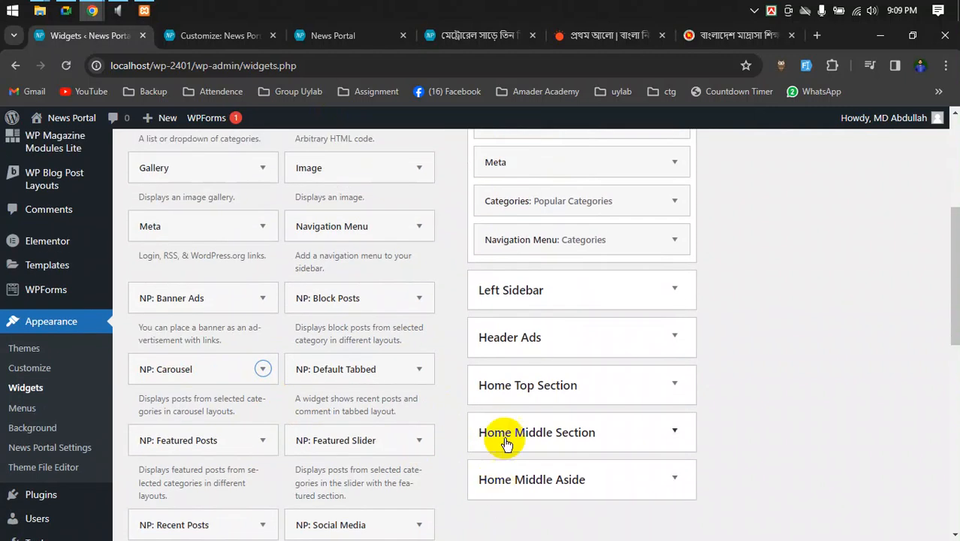
left_click(674, 338)
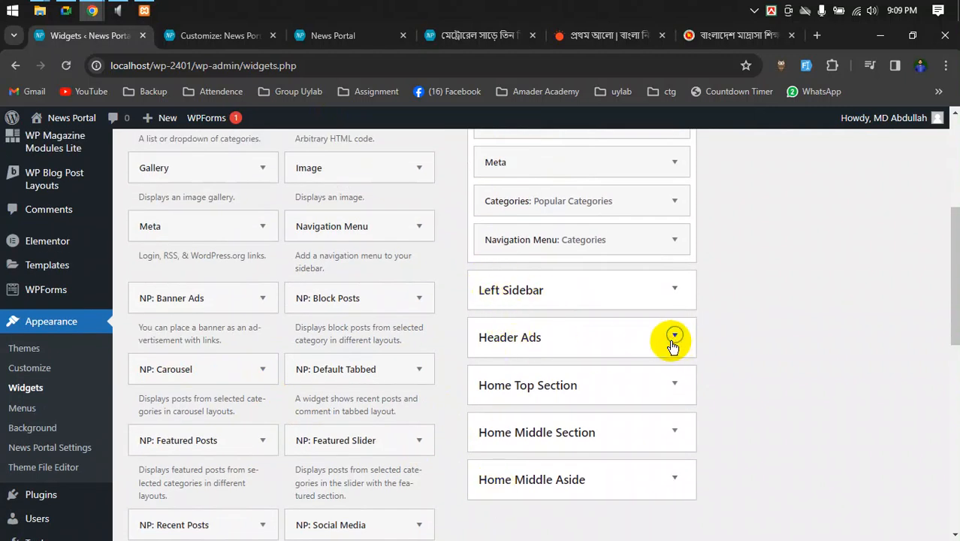
left_click(674, 339)
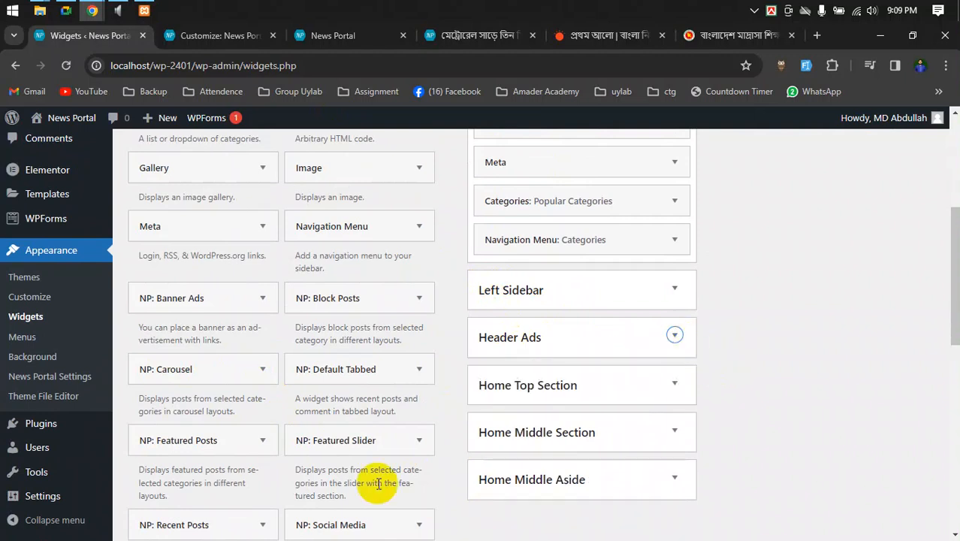
scroll(434, 433, "down", 5)
scroll(434, 456, "down", 2)
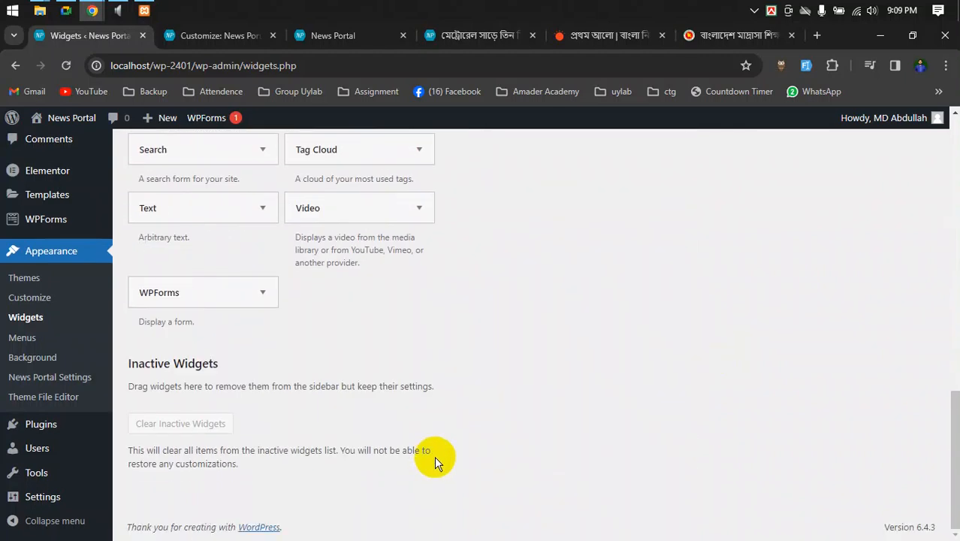
scroll(434, 456, "up", 7)
scroll(436, 454, "up", 4)
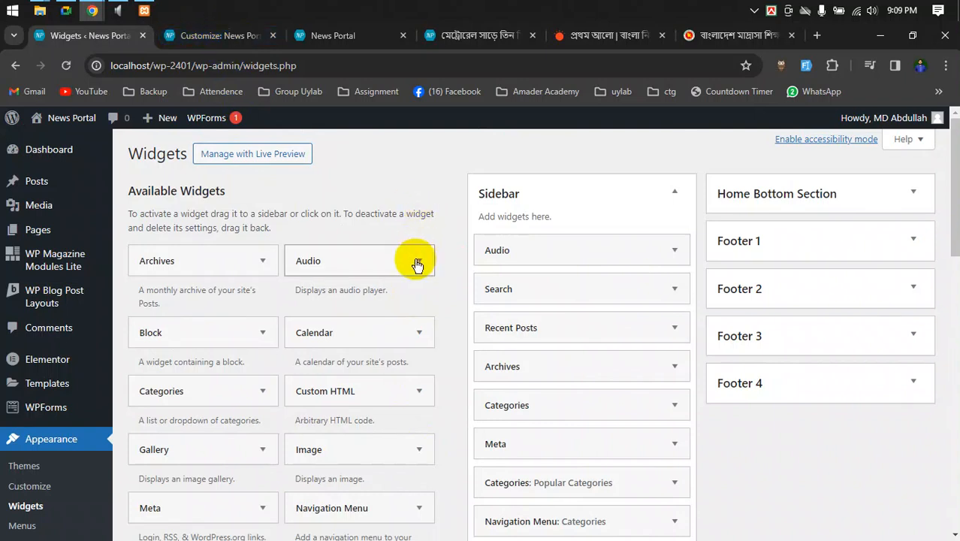
left_click(65, 10)
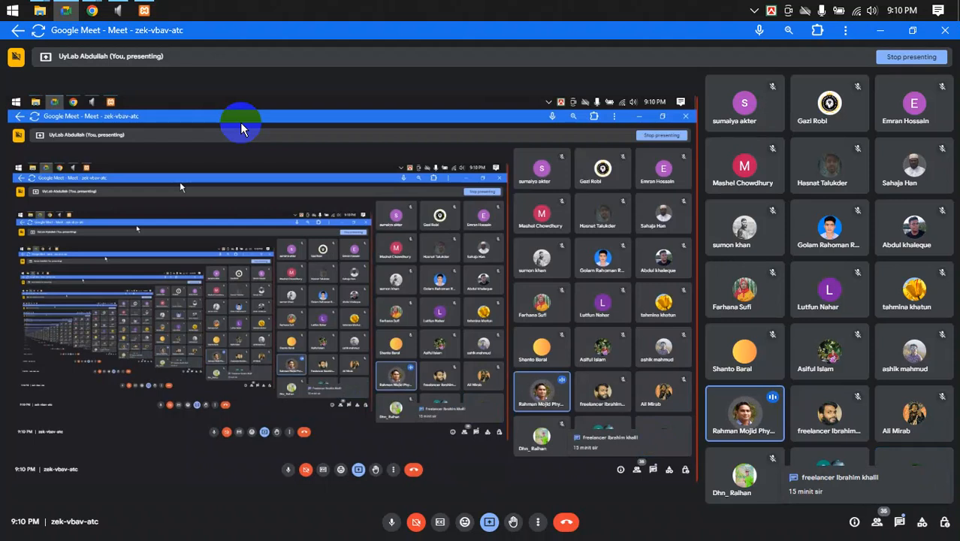
- Return to the WordPress Widgets page and scroll through the available widgets
left_click(92, 8)
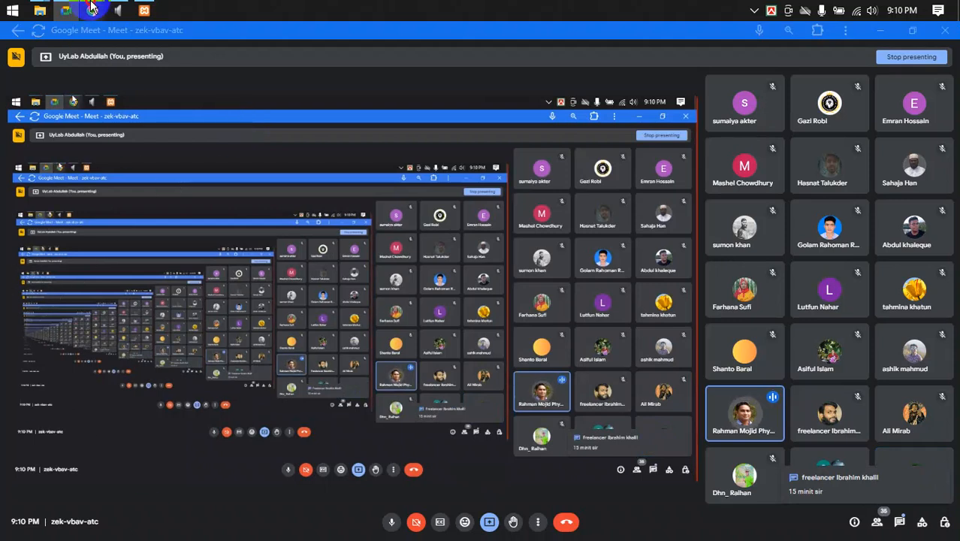
left_click(87, 84)
scroll(712, 440, "down", 2)
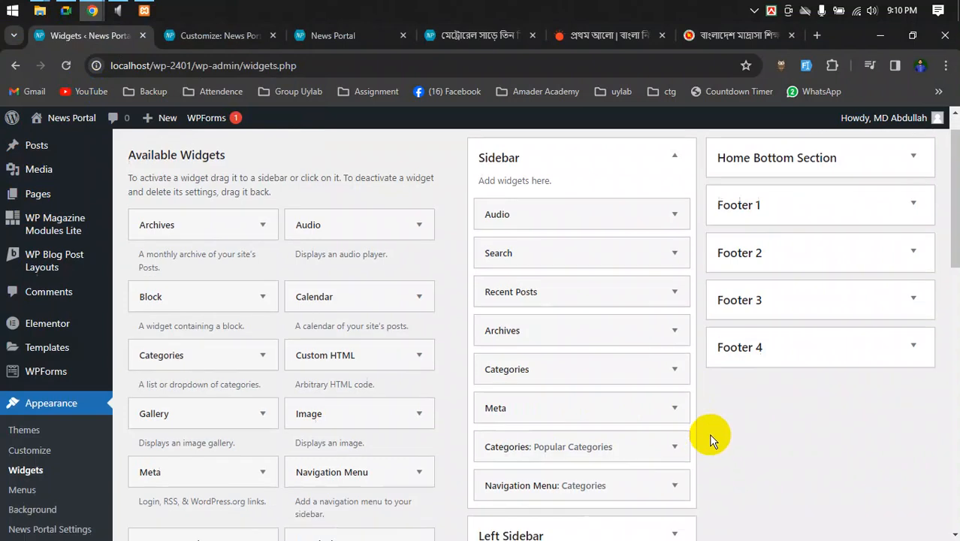
scroll(712, 440, "down", 1)
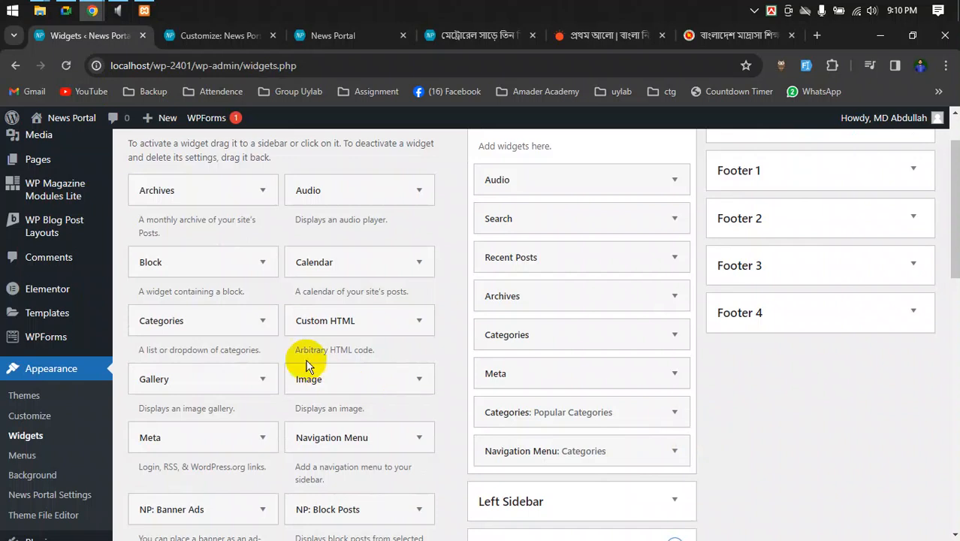
scroll(443, 347, "down", 1)
scroll(443, 347, "down", 2)
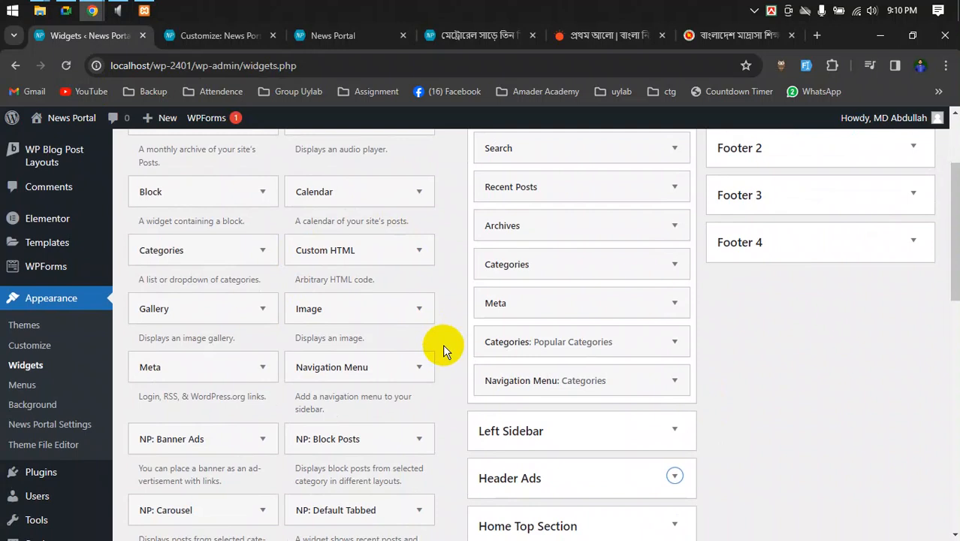
scroll(442, 344, "down", 4)
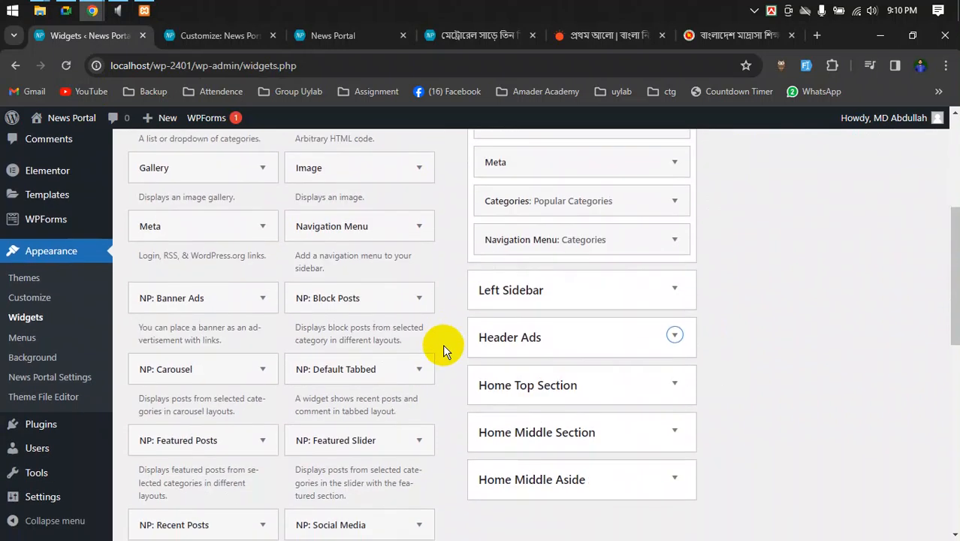
scroll(443, 344, "up", 8)
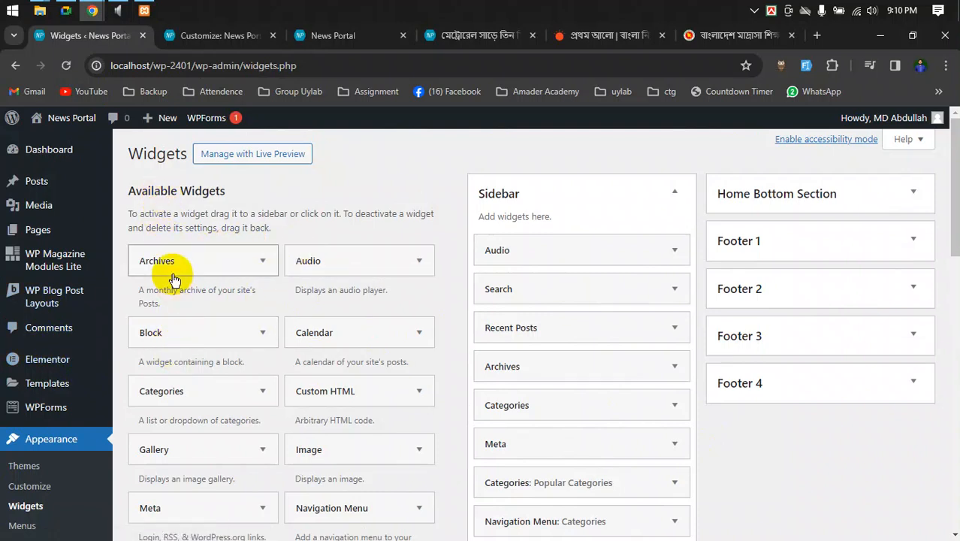
scroll(184, 376, "down", 2)
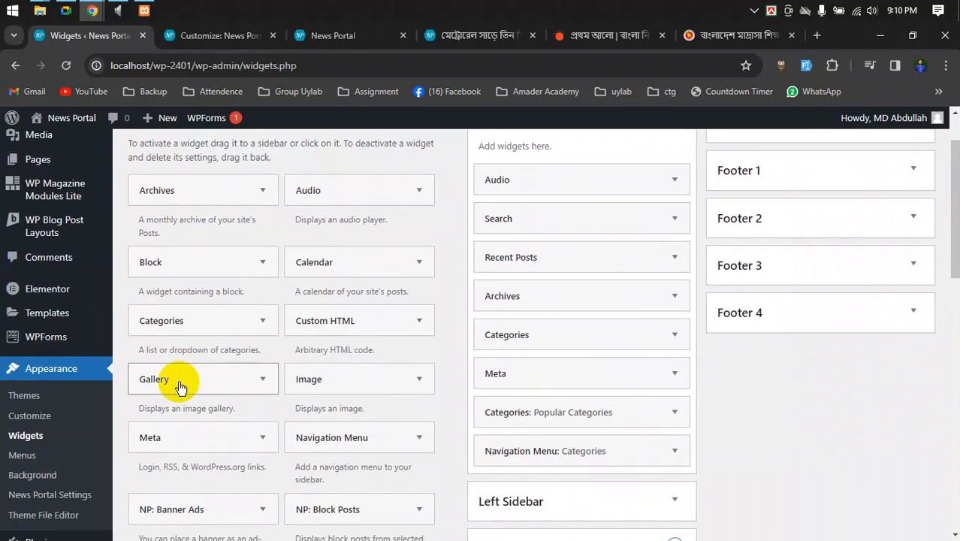
scroll(180, 387, "down", 6)
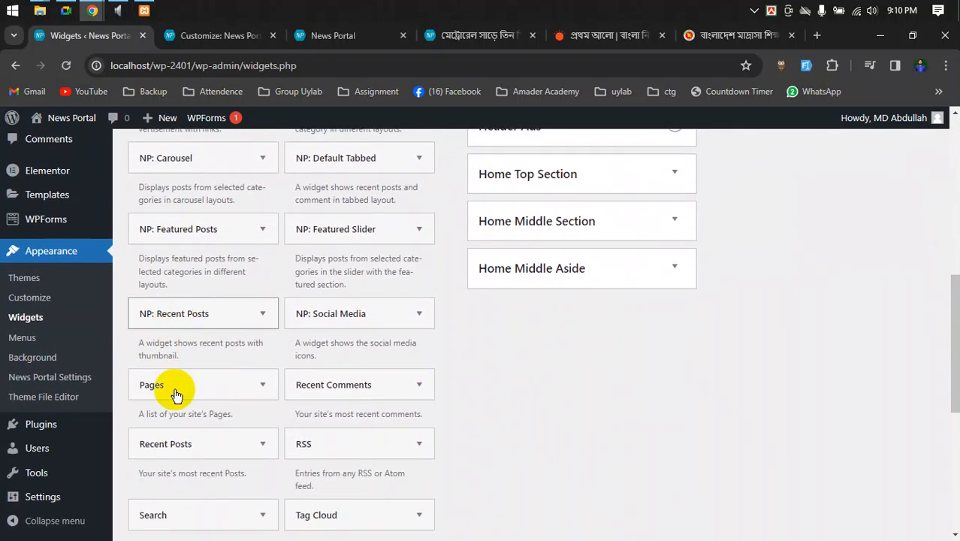
scroll(176, 391, "down", 2)
- Check the widget-area choices for RSS and Tag Cloud, then start a new blank tab
left_click(419, 302)
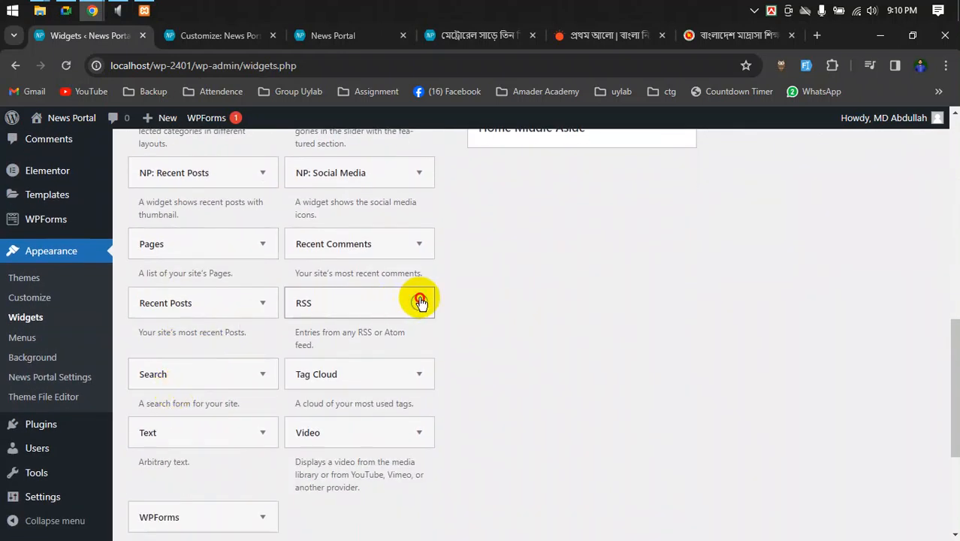
left_click(351, 311)
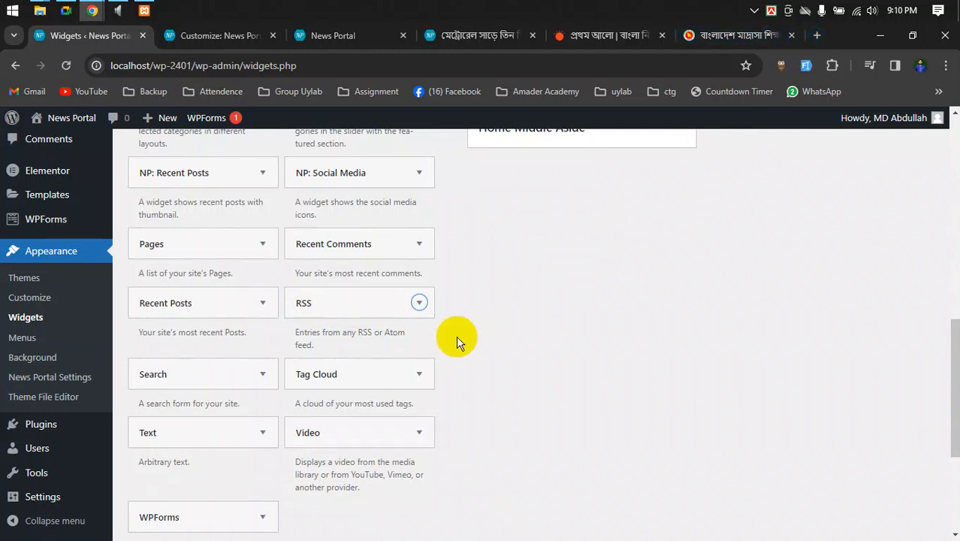
left_click(350, 372)
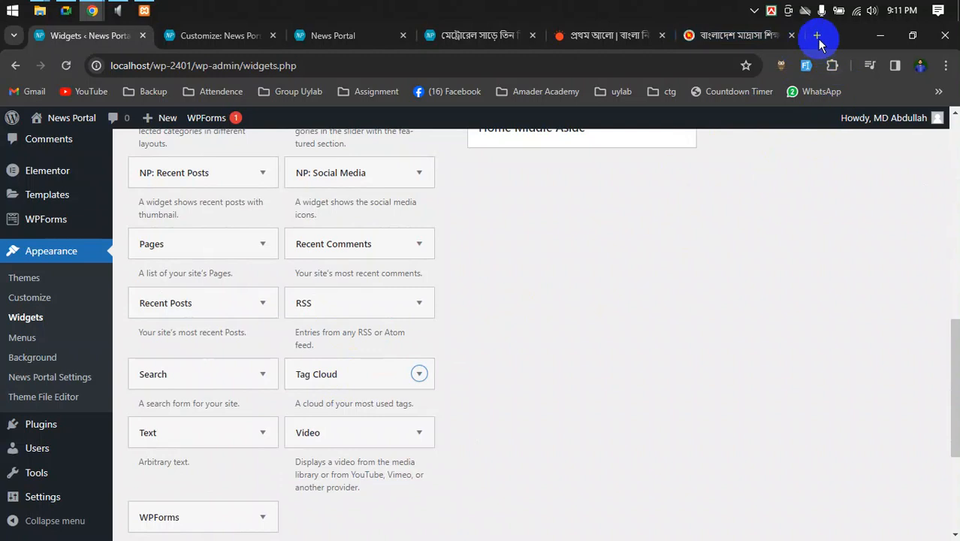
left_click(817, 36)
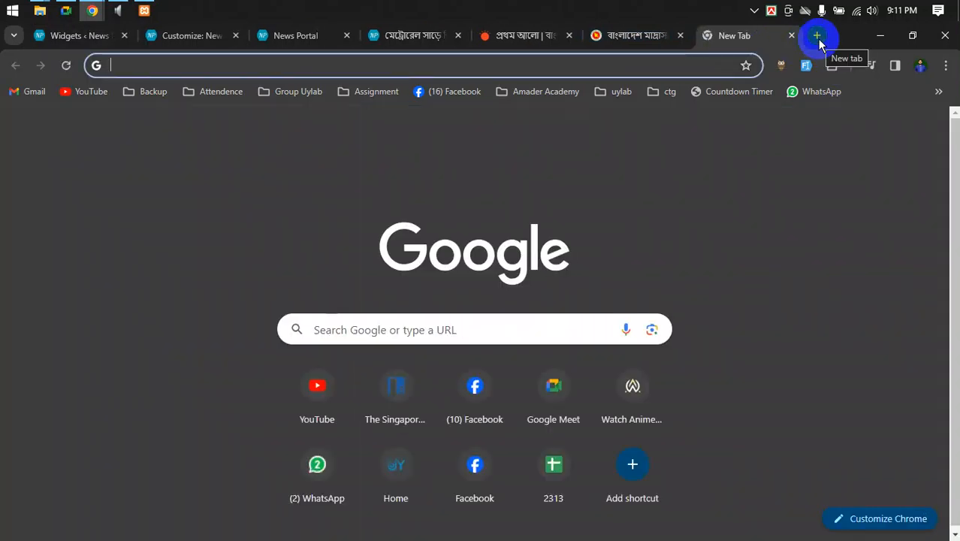
- Search Google for 'wordpress rss meaning', then head back to the Customizer
type("rss me")
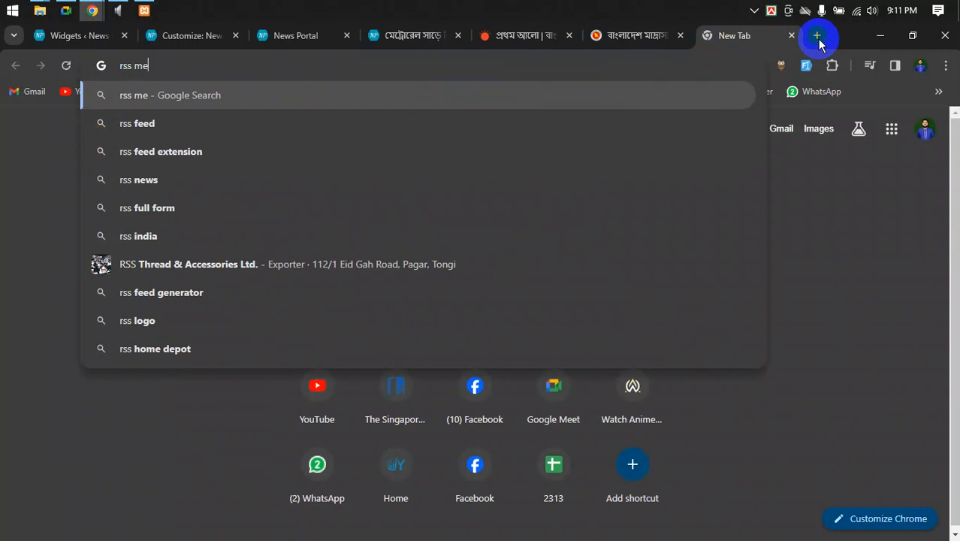
type("aning")
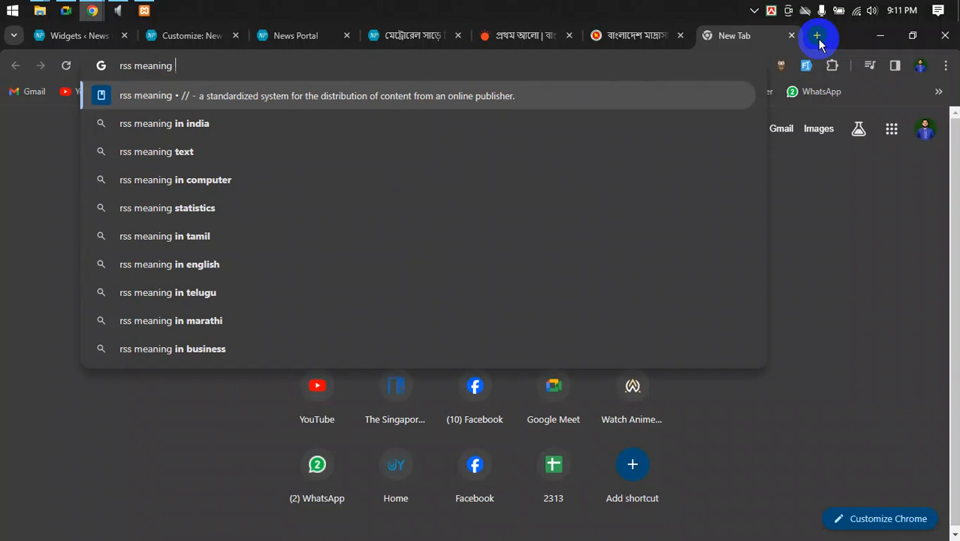
type(" wo")
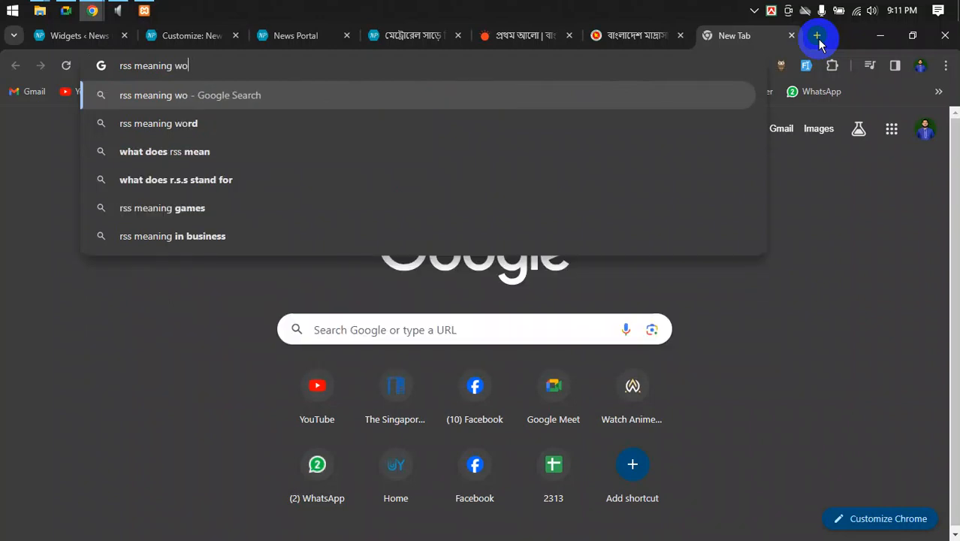
key("BackSpace")
key("BackSpace")
key("BackSpace")
key("ctrl+Left")
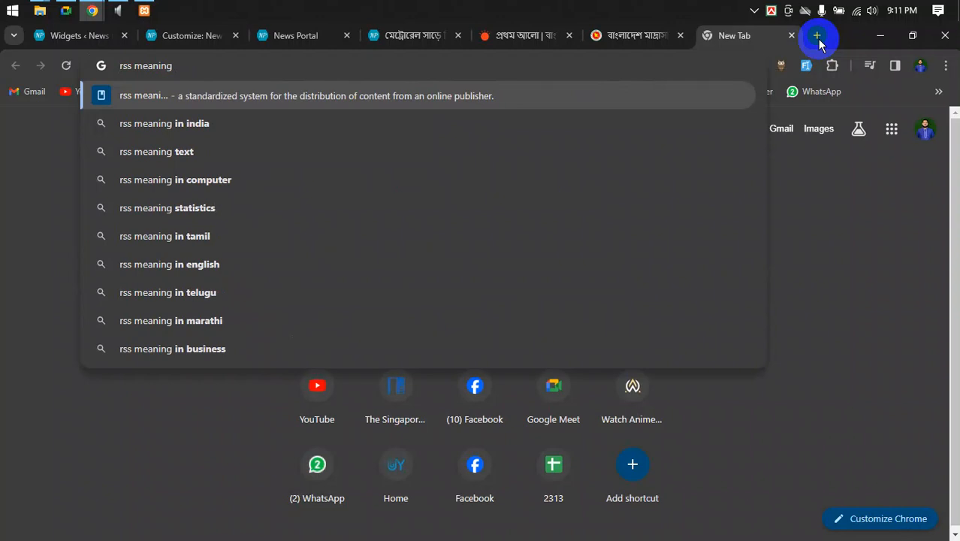
type("wordpress")
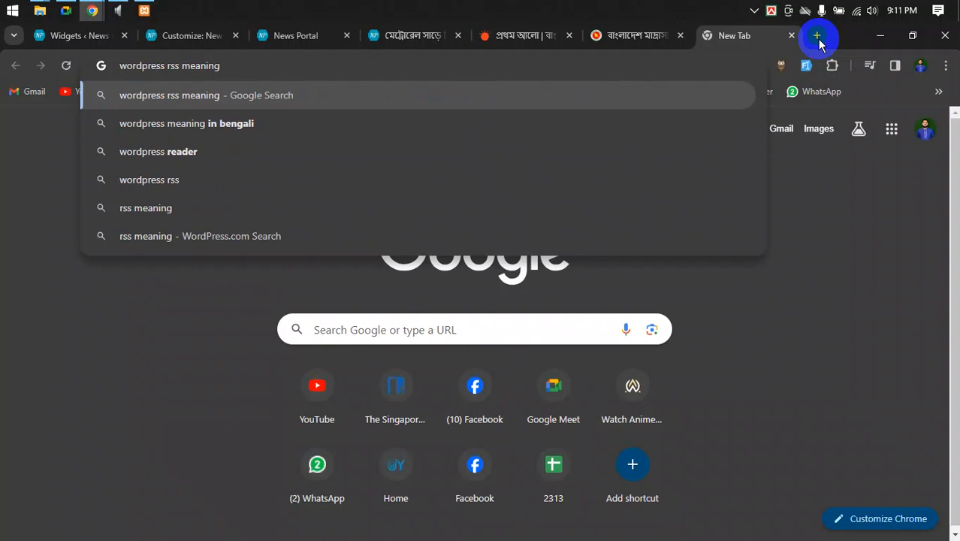
key("Return")
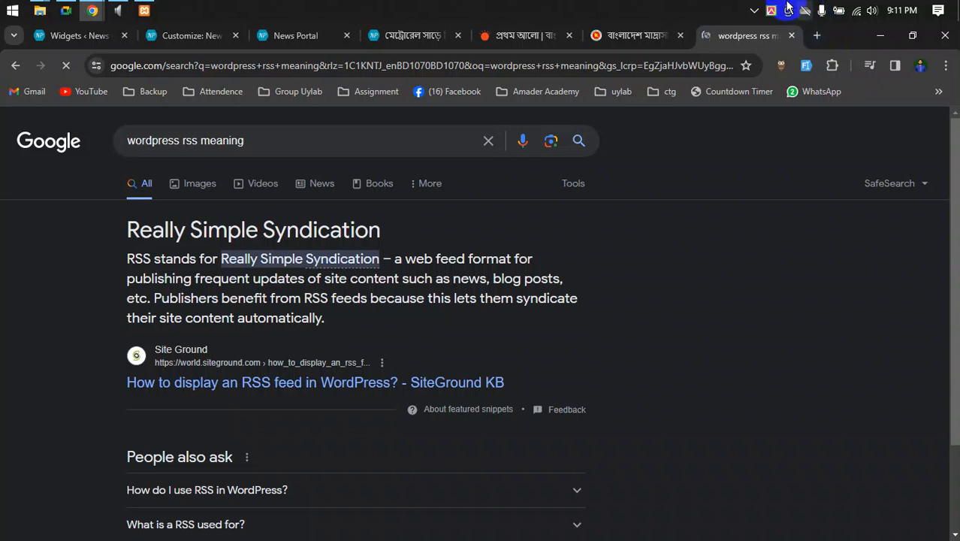
left_click(410, 34)
- Back in the Customizer, collapse the BD Anthem audio widget in Home Middle Aside
left_click(161, 36)
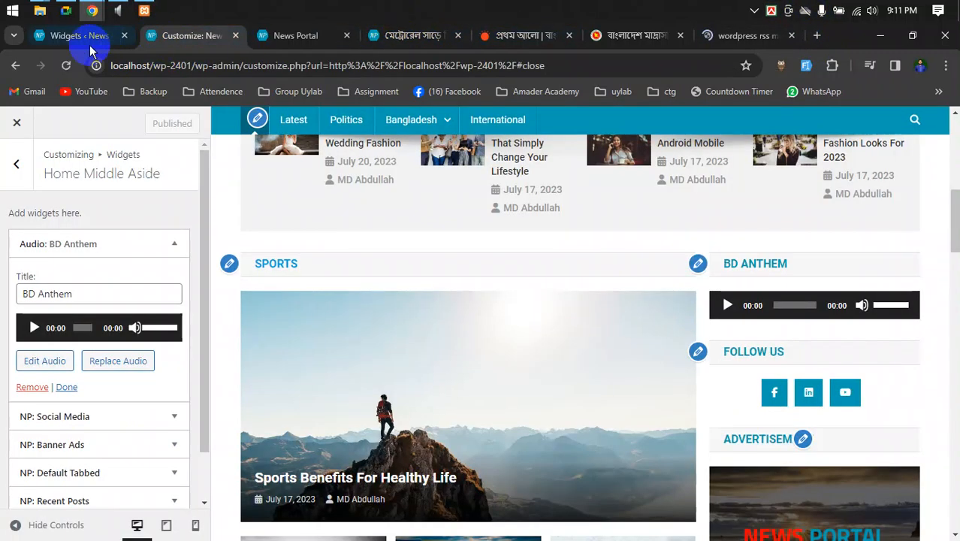
left_click(65, 36)
left_click(224, 38)
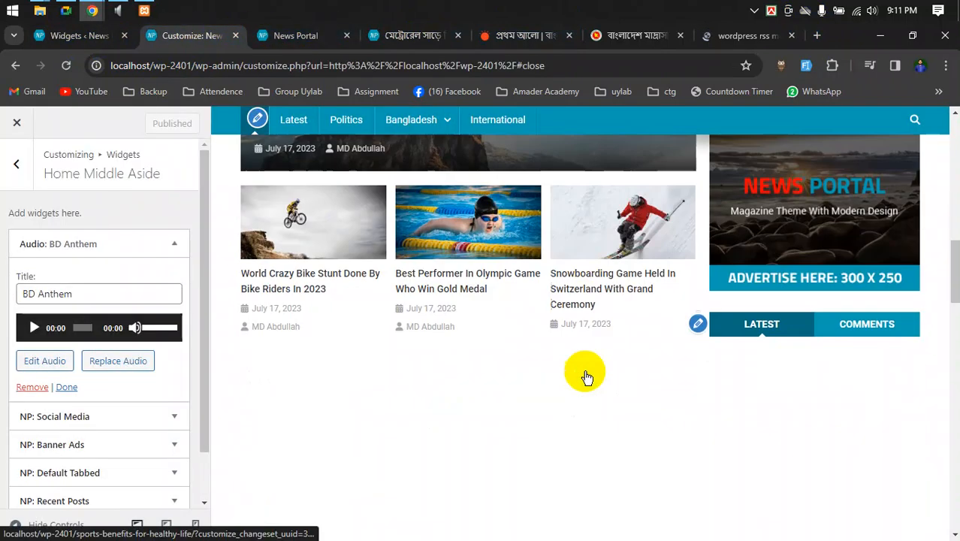
left_click_drag(952, 255, 948, 488)
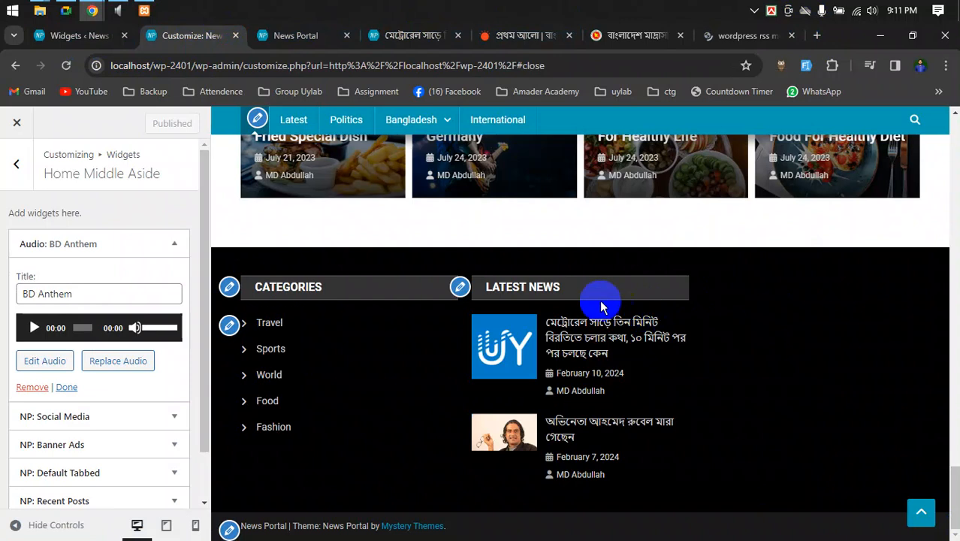
left_click(171, 245)
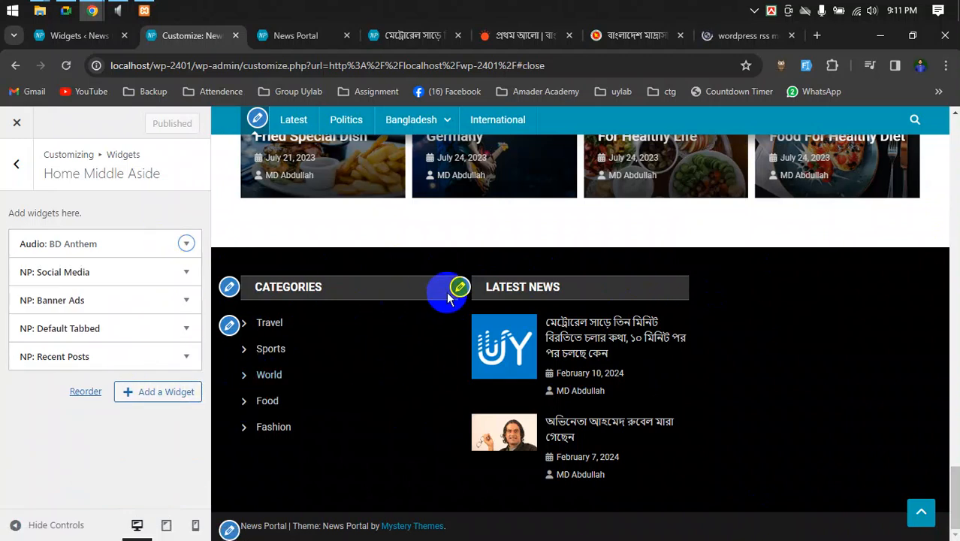
- Open and collapse the Latest News recent-posts widget in Footer 2, then leave the widget areas
left_click(459, 286)
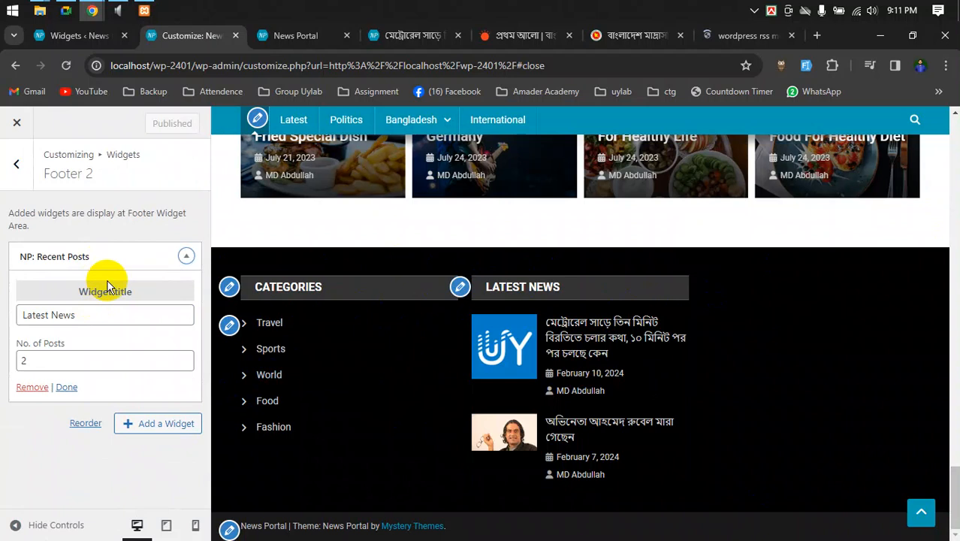
left_click(187, 256)
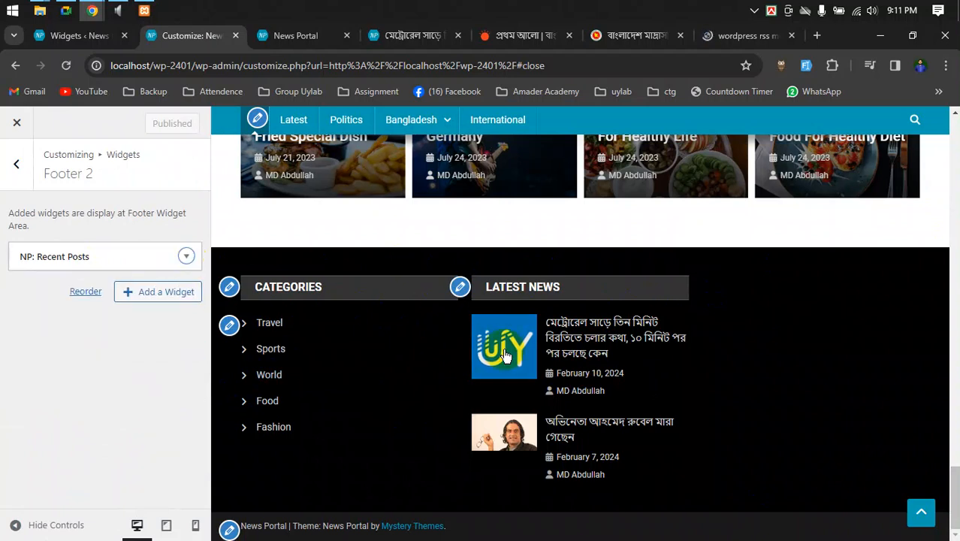
left_click(15, 167)
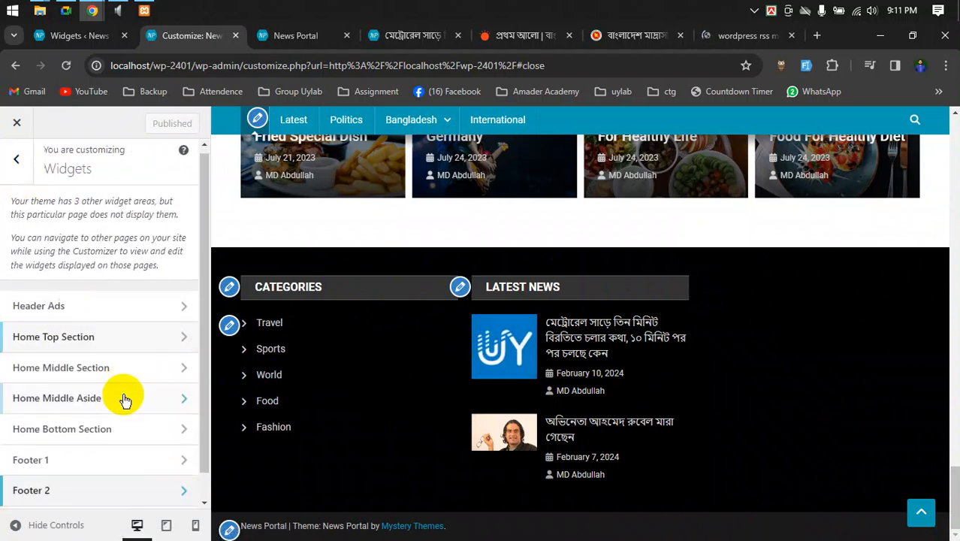
scroll(91, 443, "down", 1)
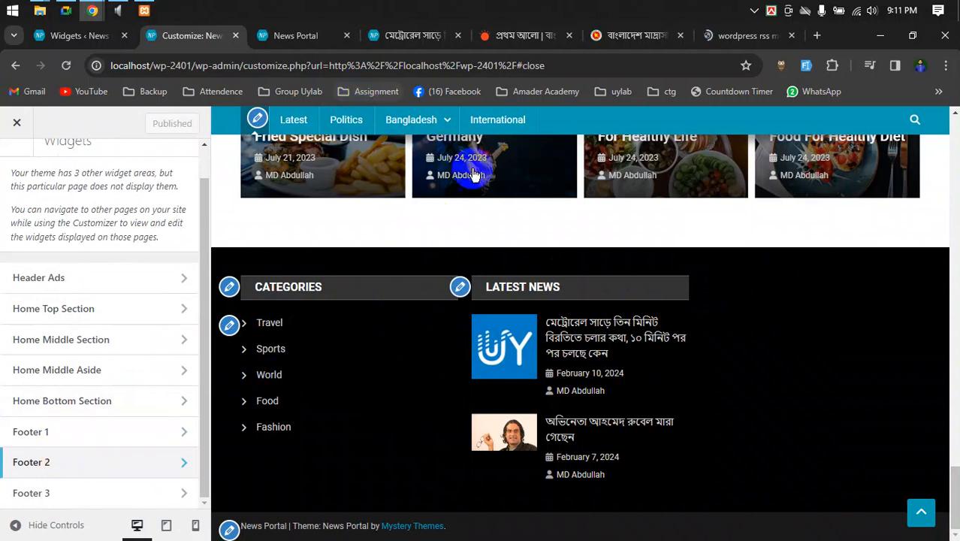
left_click(81, 39)
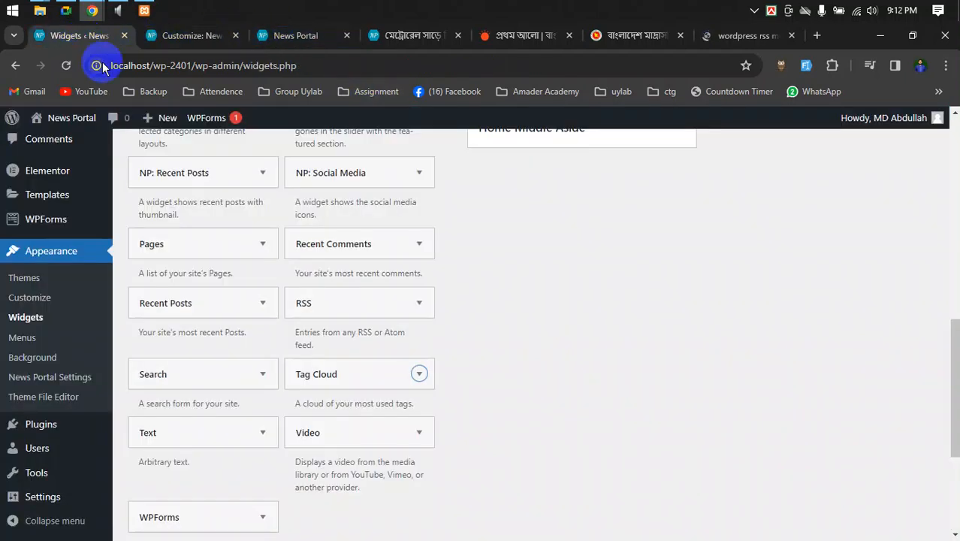
- Expand Footer 3 and its Meta widget settings, then collapse Footer 3
scroll(451, 403, "up", 3)
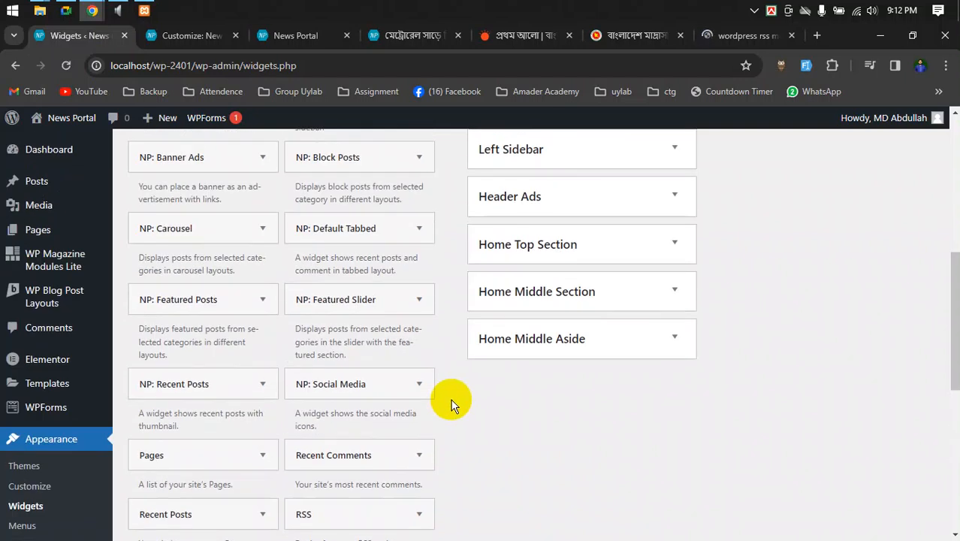
scroll(590, 333, "up", 6)
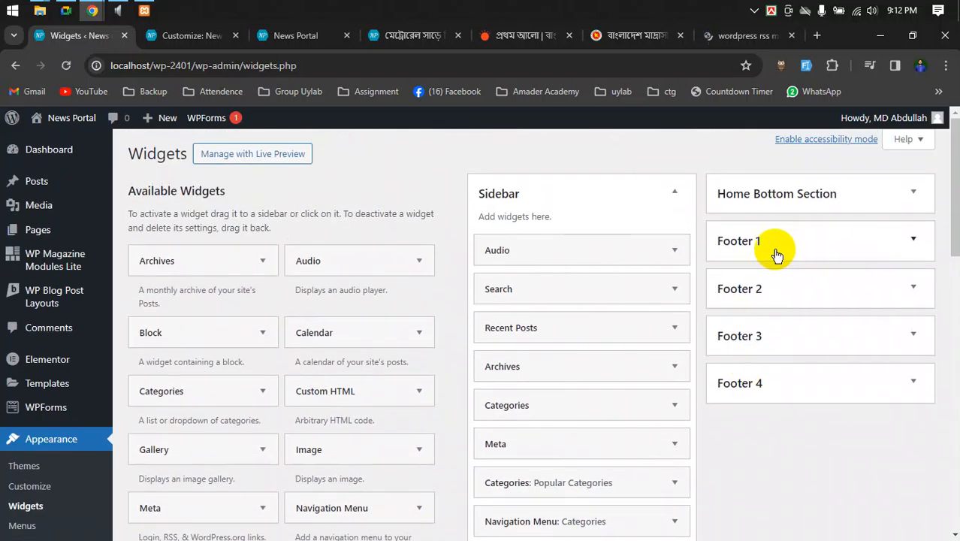
left_click(914, 336)
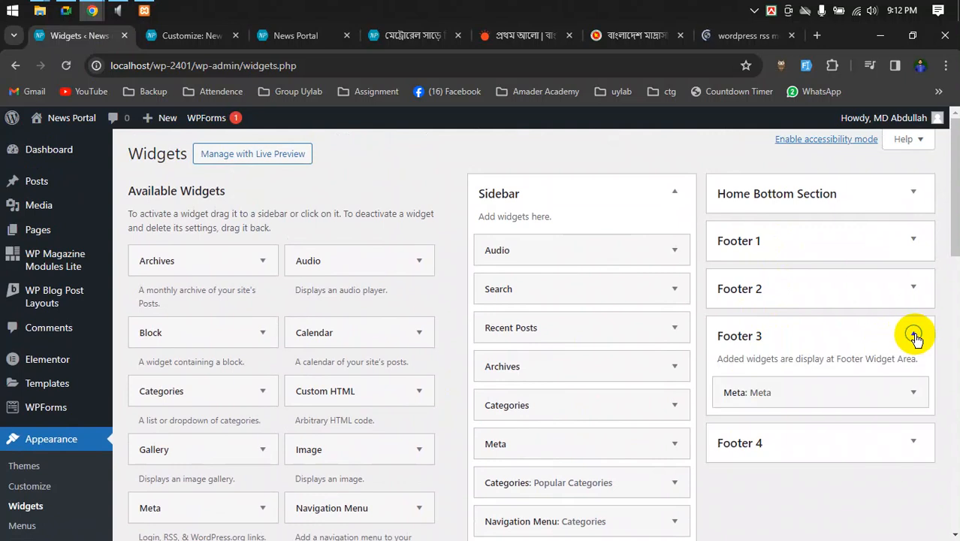
left_click(915, 393)
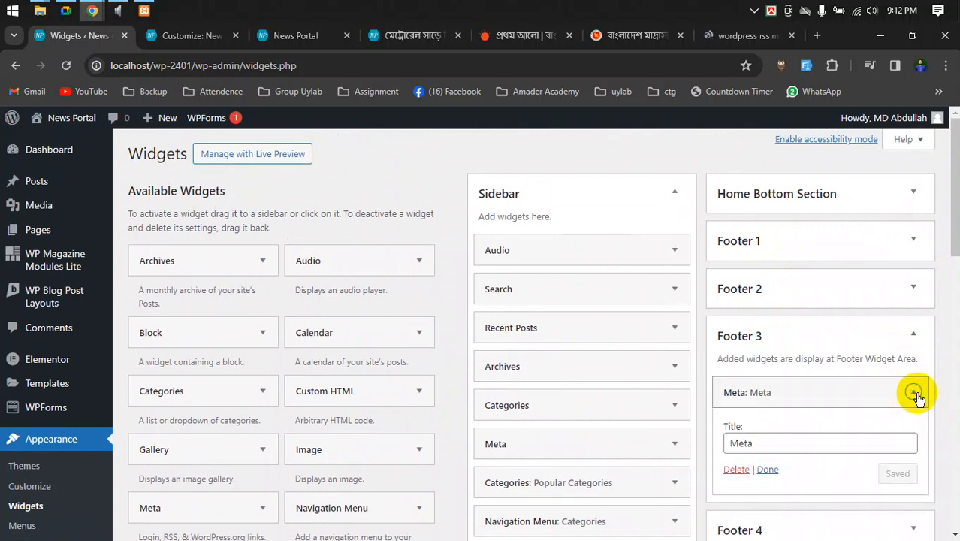
left_click(905, 336)
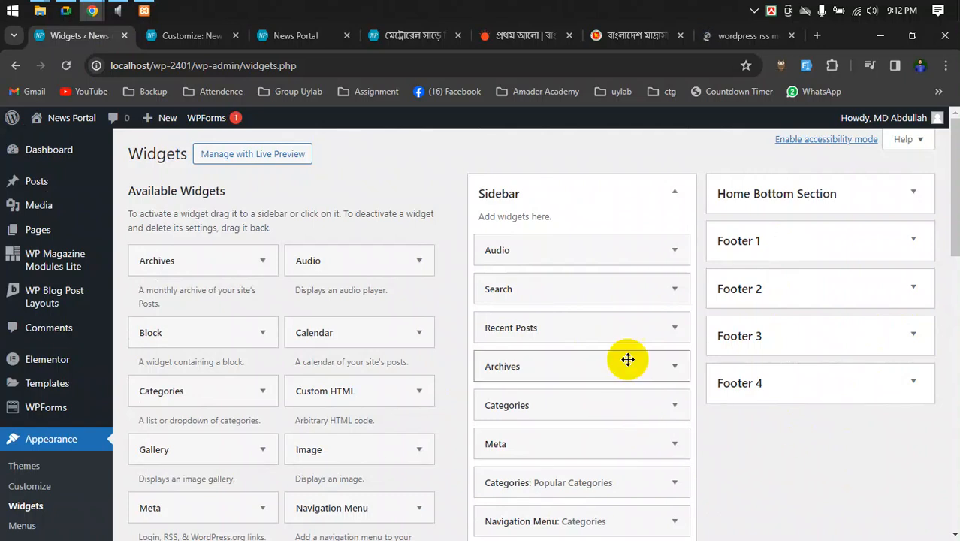
- Show the Sidebar's Meta widget settings, then start a new browser tab
left_click(675, 445)
scroll(711, 436, "down", 2)
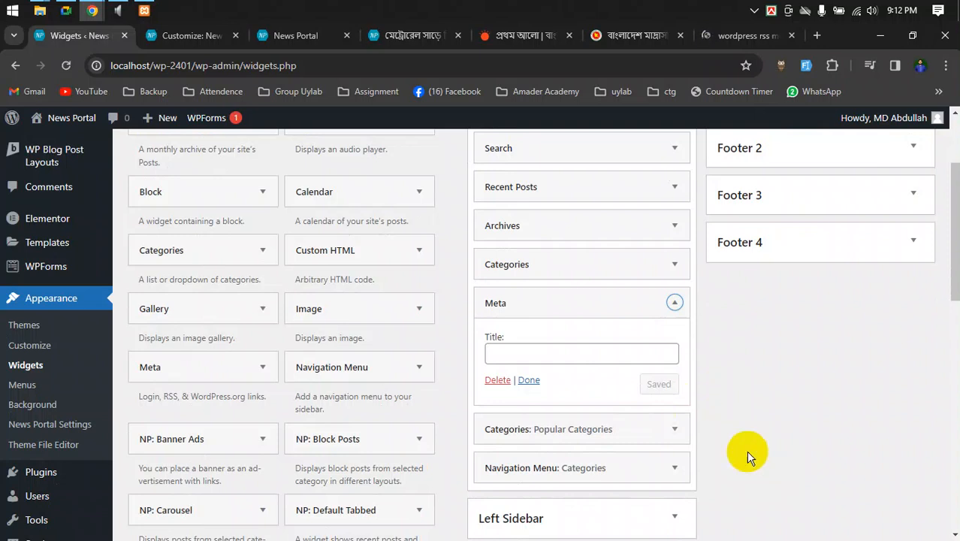
left_click(732, 34)
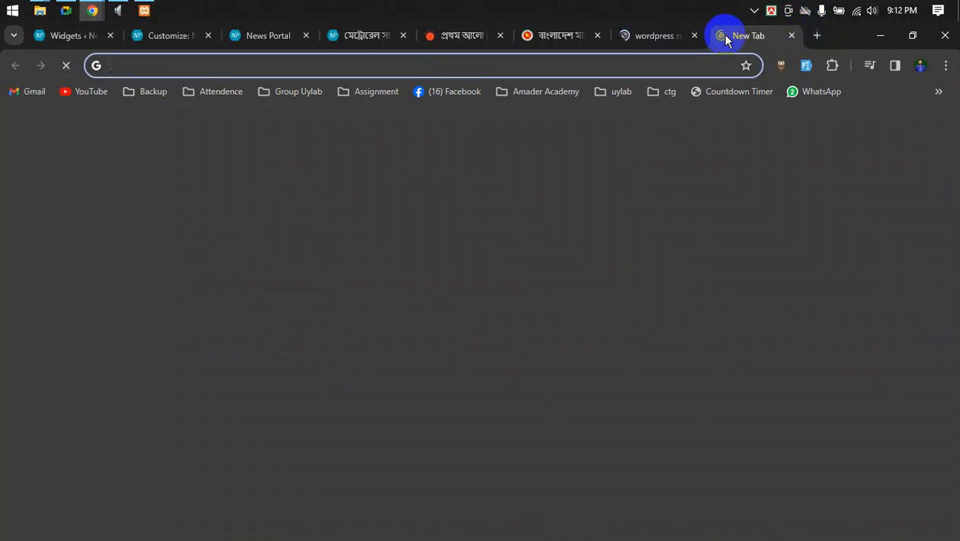
- Return to the 'wordpress rss meaning' results and highlight WPBeginner's RSS definition snippet
left_click(649, 35)
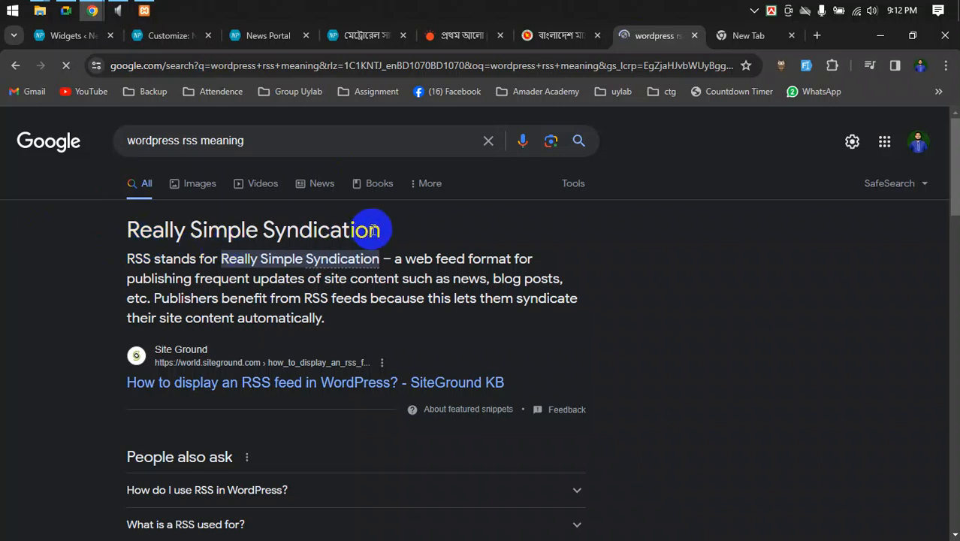
scroll(391, 227, "down", 5)
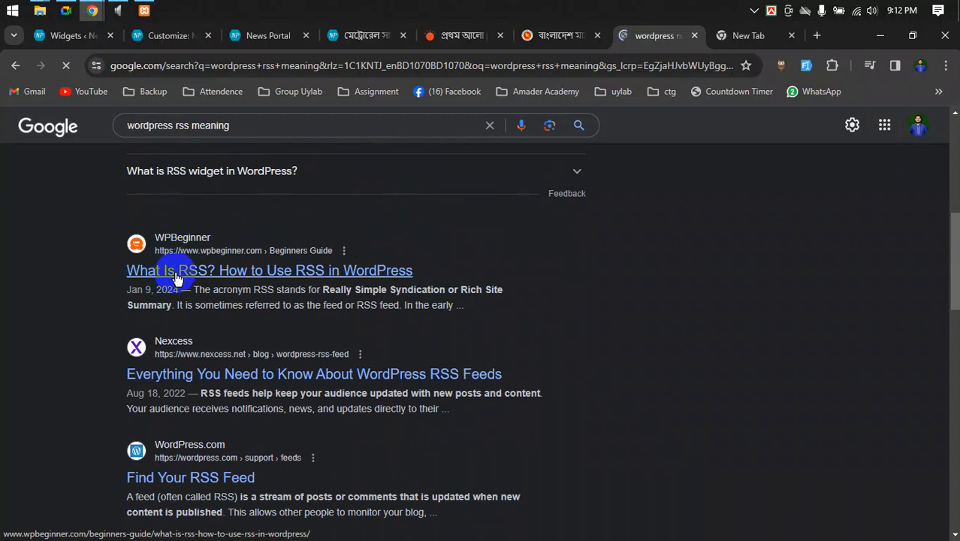
left_click_drag(455, 307, 212, 291)
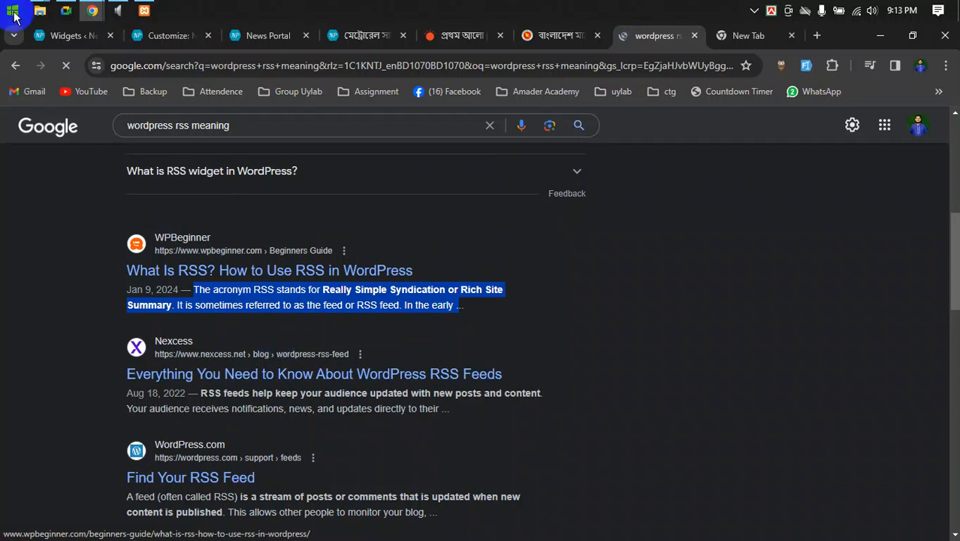
- Switch from Chrome to the Google Meet call window showing the presented screen and participant grid
left_click(66, 11)
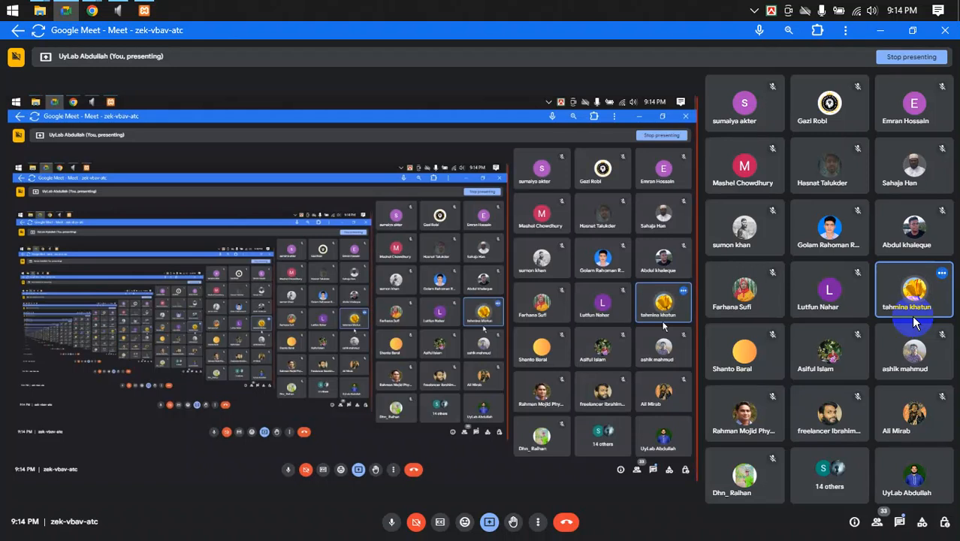
- Send a phone number to everyone in the Meet chat, removing a stray hyphen first
left_click(900, 522)
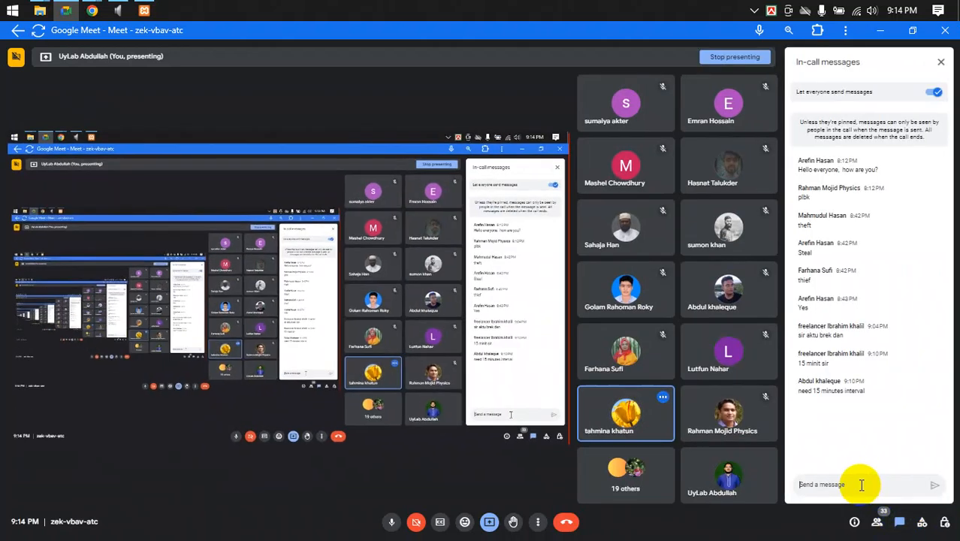
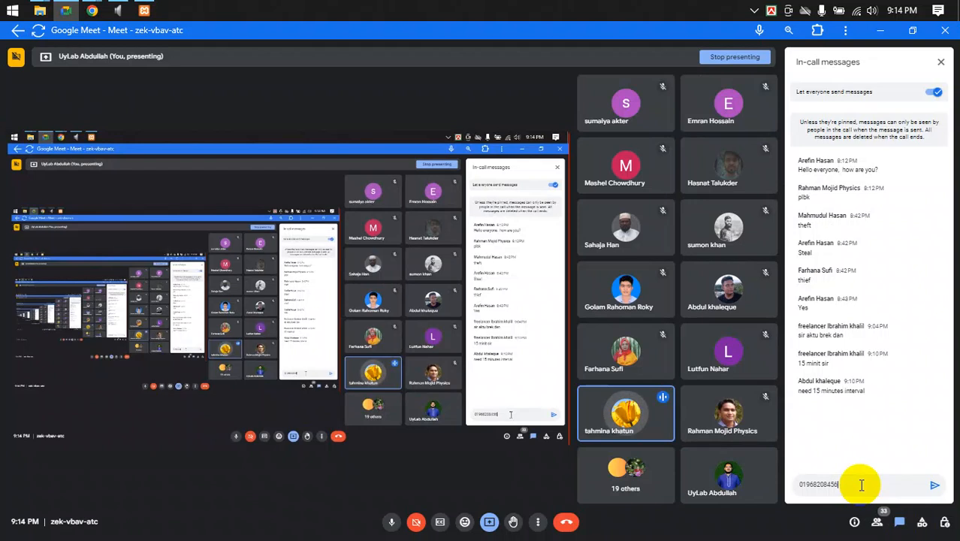
key("Return")
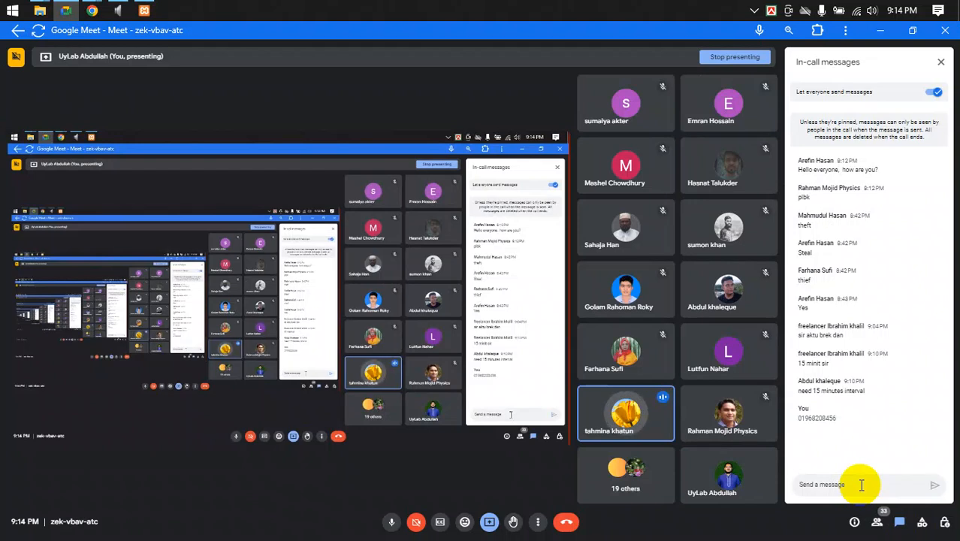
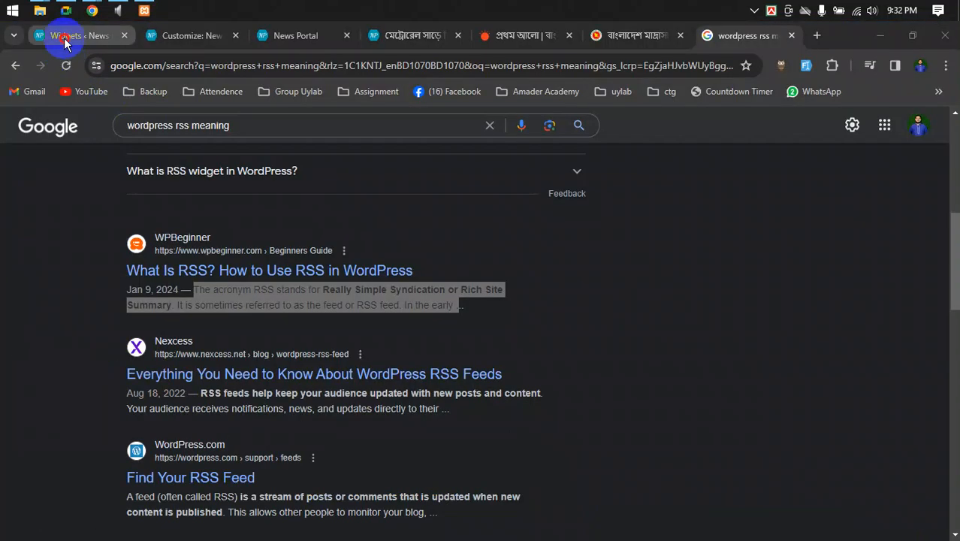
- Leave Meet and bring up the local news portal's WordPress Customizer tab in Chrome
left_click(64, 43)
left_click(188, 38)
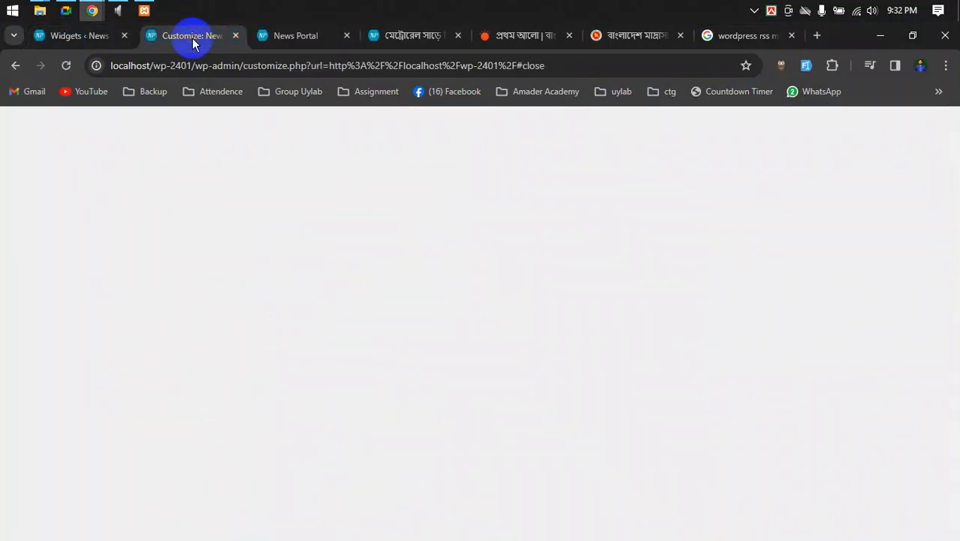
- Review the News Portal homepage from header to the Categories and Latest News footer, then return to the Customizer
left_click(303, 46)
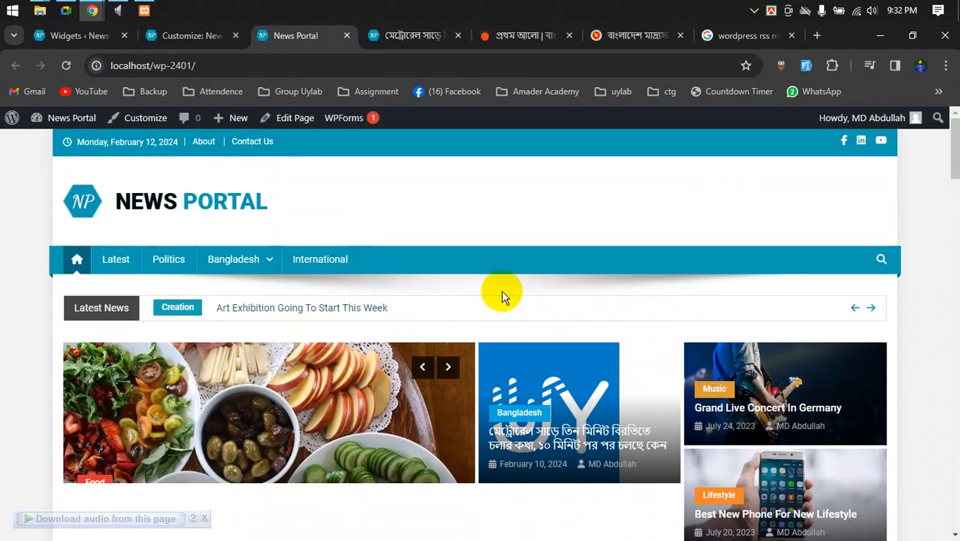
scroll(481, 315, "down", 2)
scroll(456, 344, "up", 2)
scroll(478, 333, "down", 18)
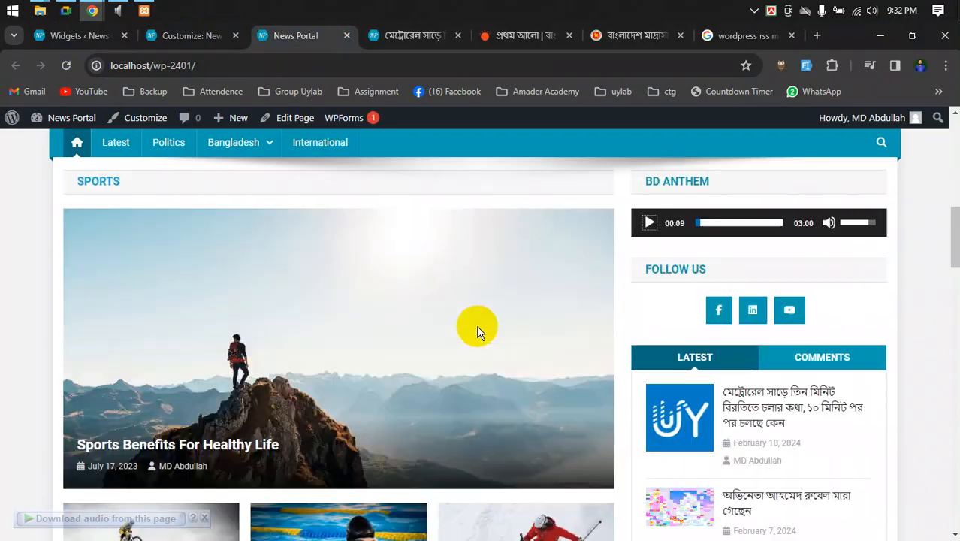
scroll(510, 336, "down", 15)
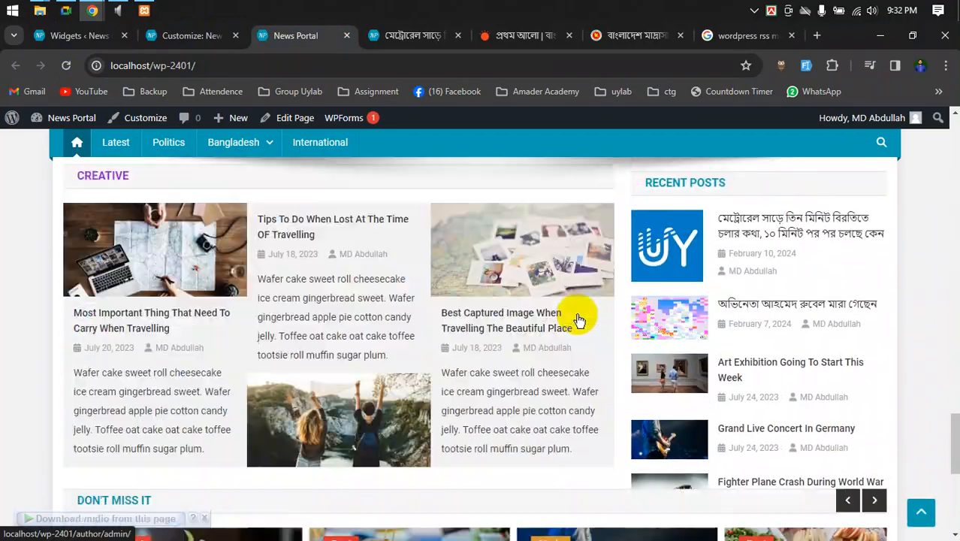
scroll(588, 337, "up", 15)
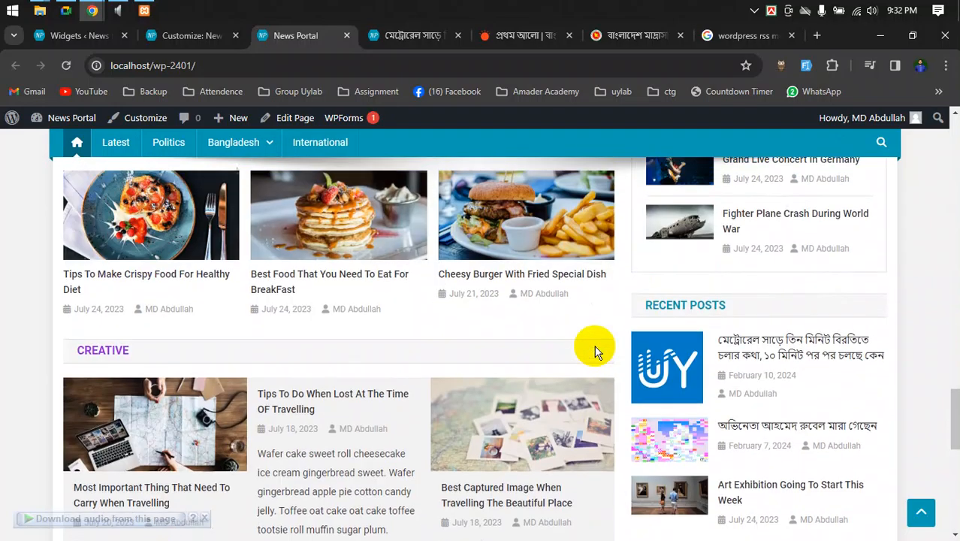
scroll(604, 344, "up", 10)
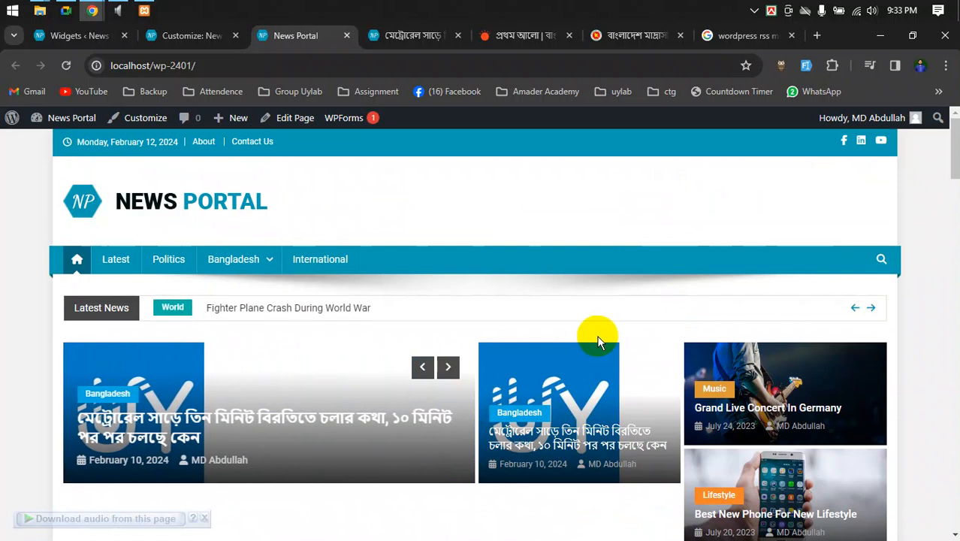
scroll(597, 339, "down", 3)
scroll(596, 332, "up", 3)
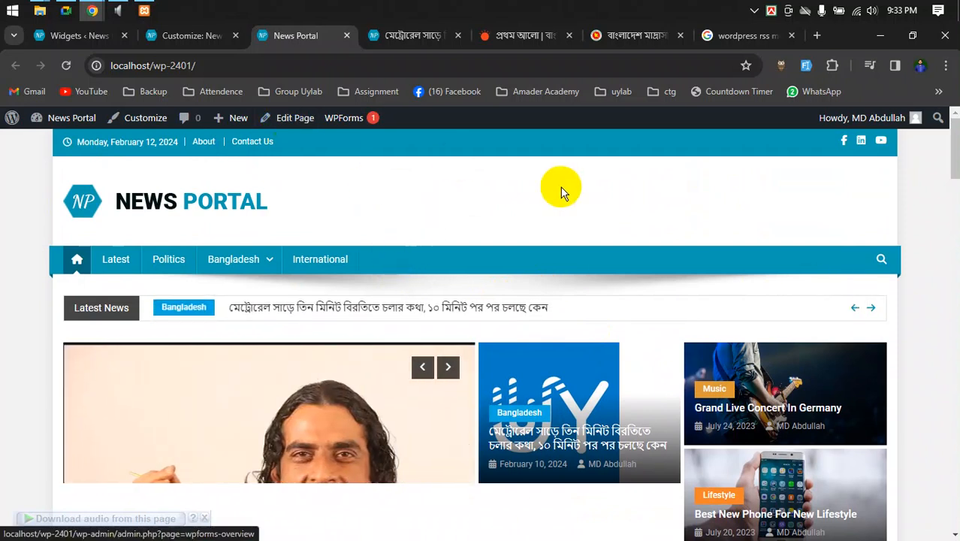
scroll(468, 218, "down", 2)
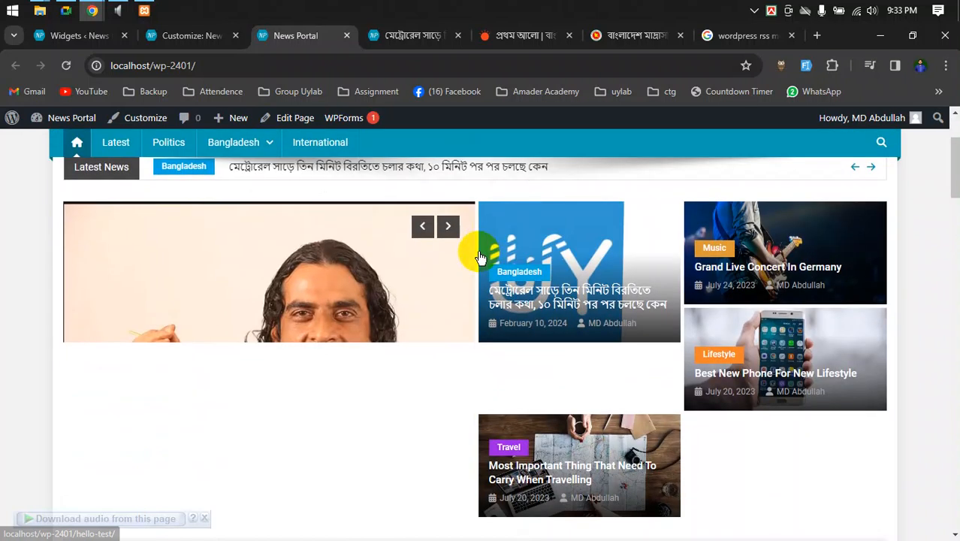
scroll(474, 251, "up", 2)
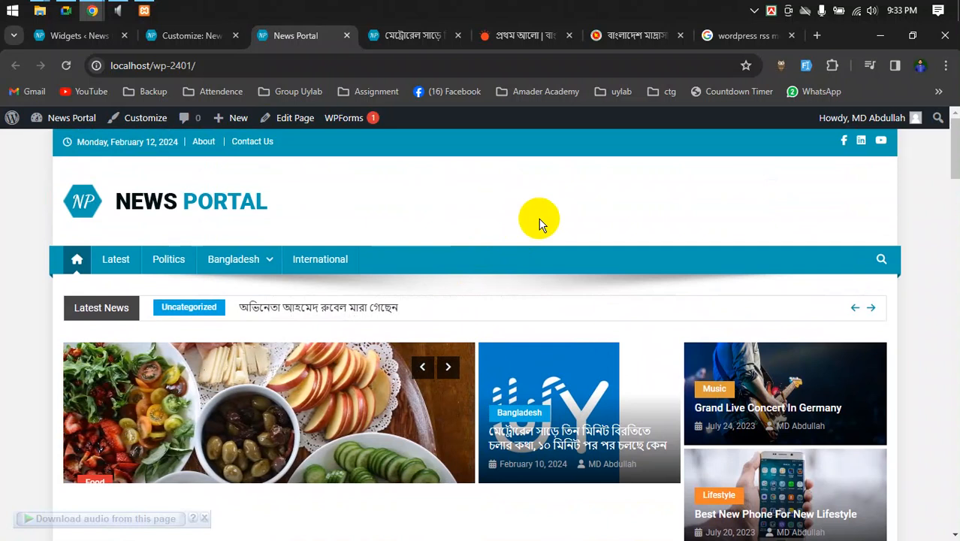
scroll(538, 219, "down", 3)
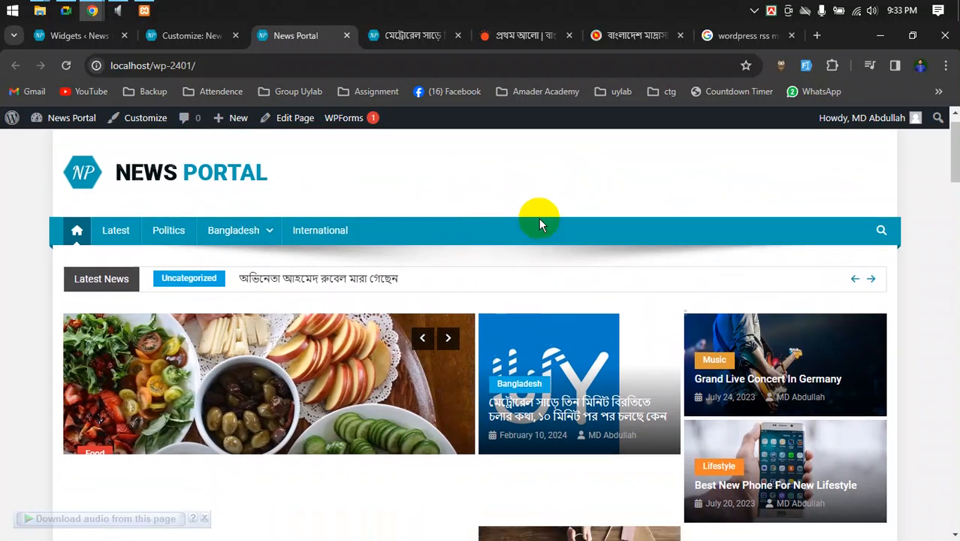
scroll(546, 210, "up", 3)
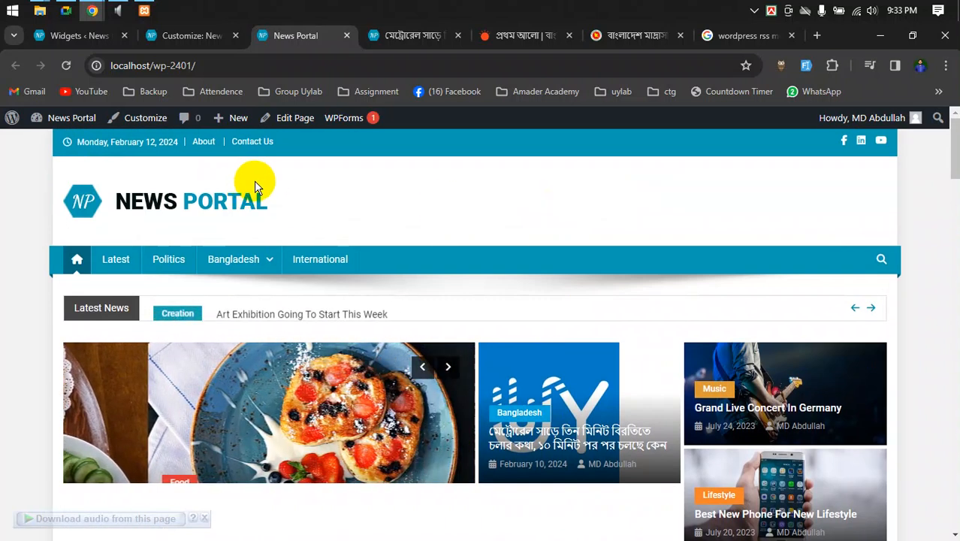
left_click(184, 37)
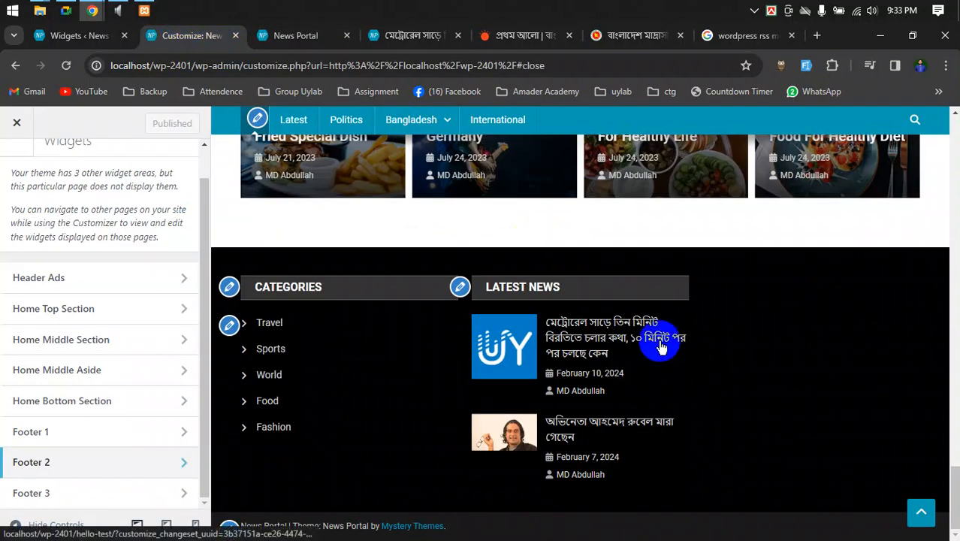
- Glance at the homepage and Metro rail article tabs, then reload the Customizer preview via the site logo
left_click(280, 35)
left_click(377, 35)
left_click(192, 37)
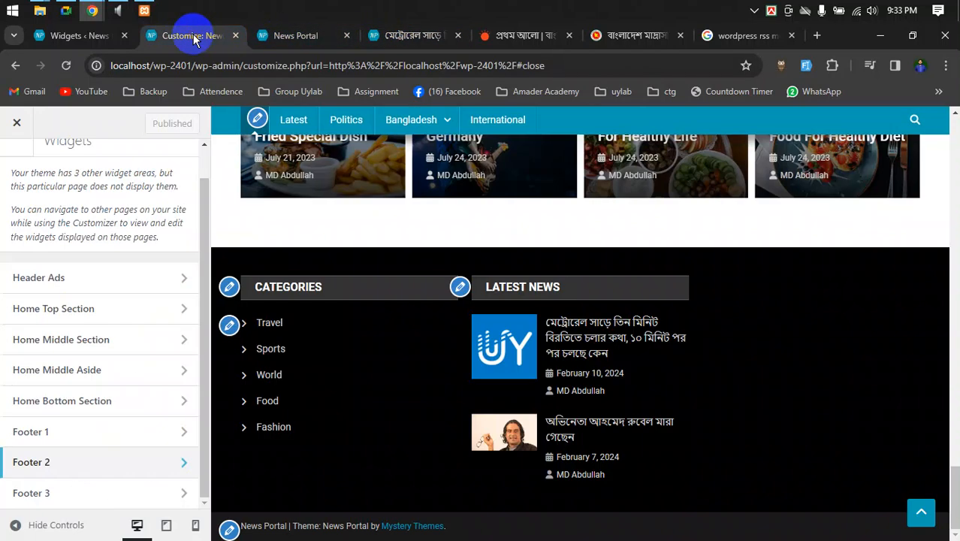
scroll(385, 178, "up", 15)
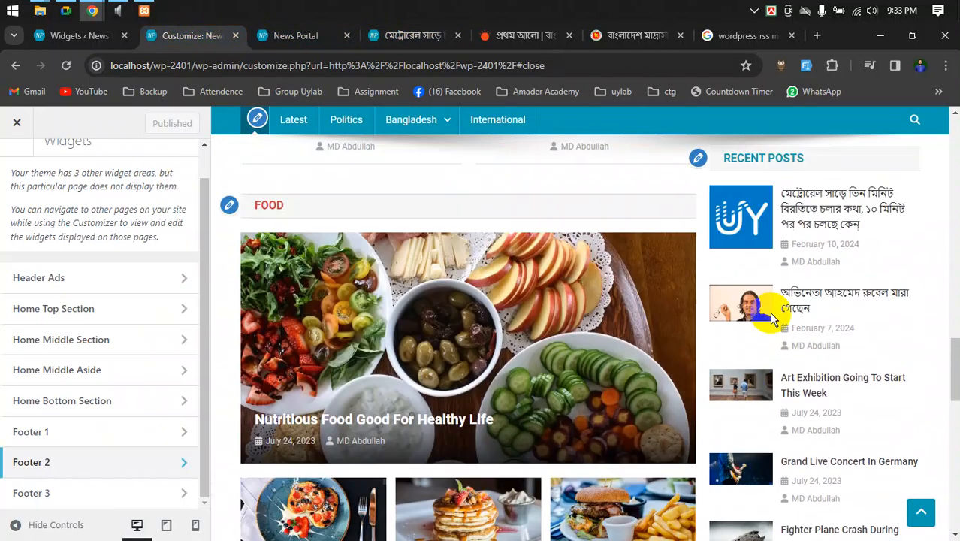
scroll(770, 315, "up", 15)
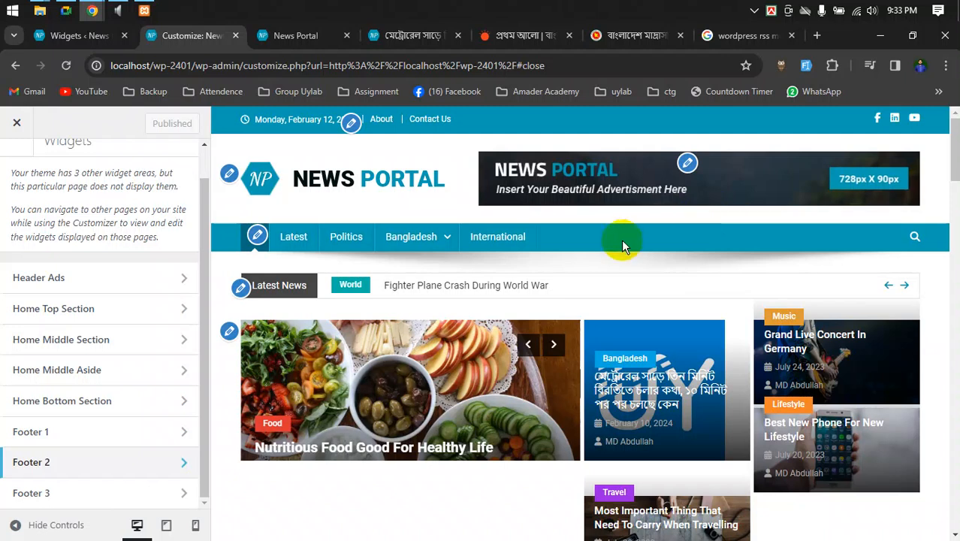
left_click(444, 200)
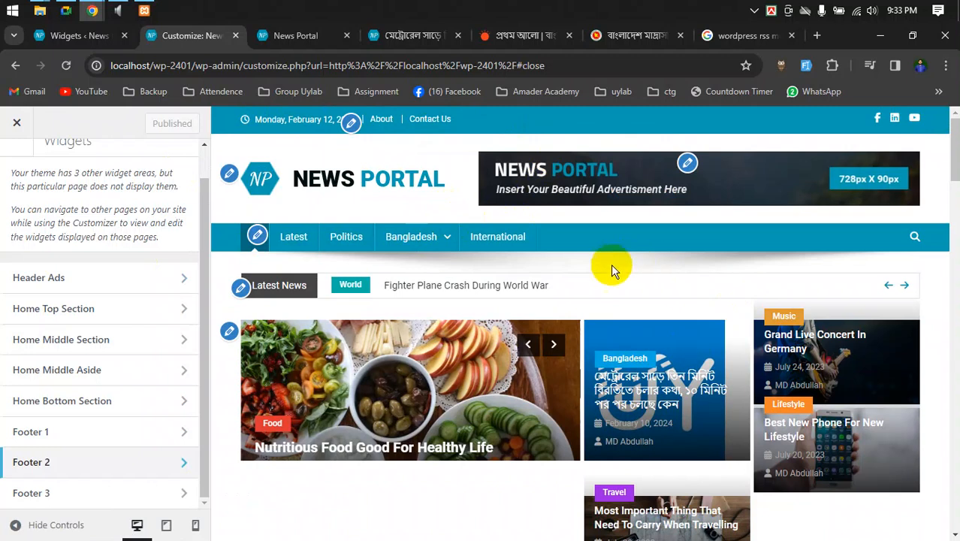
- Scroll through the reloaded preview, then move to the Widgets admin page
scroll(597, 334, "down", 1)
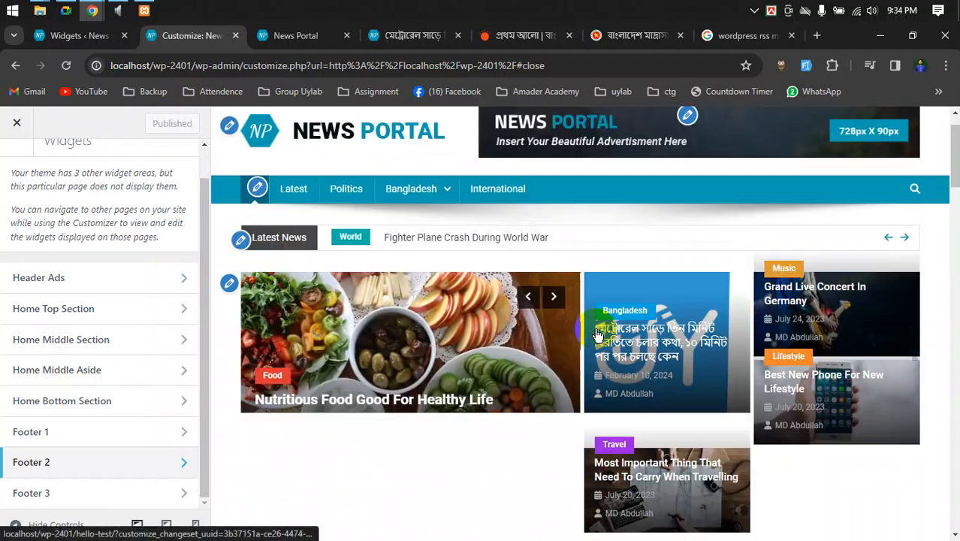
scroll(598, 335, "down", 2)
scroll(583, 339, "up", 3)
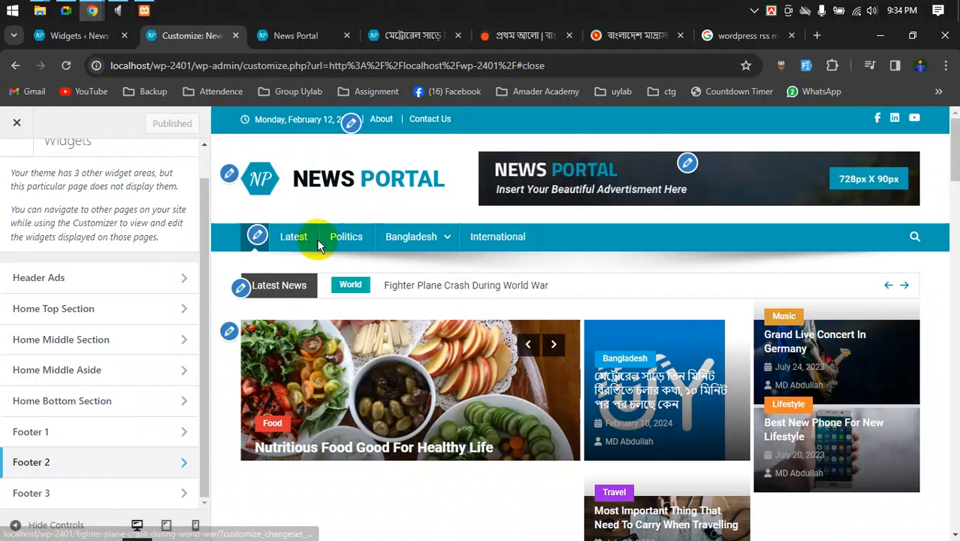
left_click(72, 35)
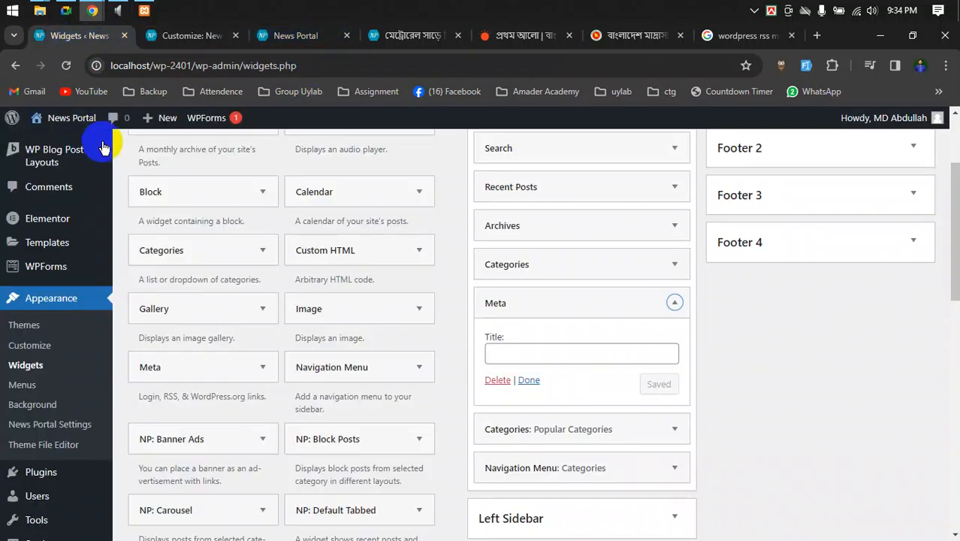
- Stay on the Widgets page when the Leave site warning appears
mouse_move(48, 218)
scroll(52, 216, "up", 2)
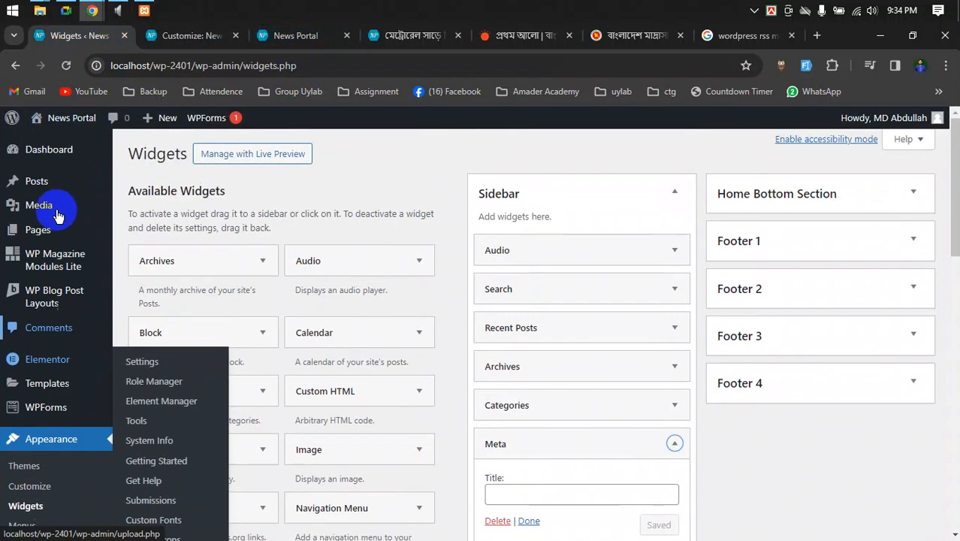
left_click(123, 232)
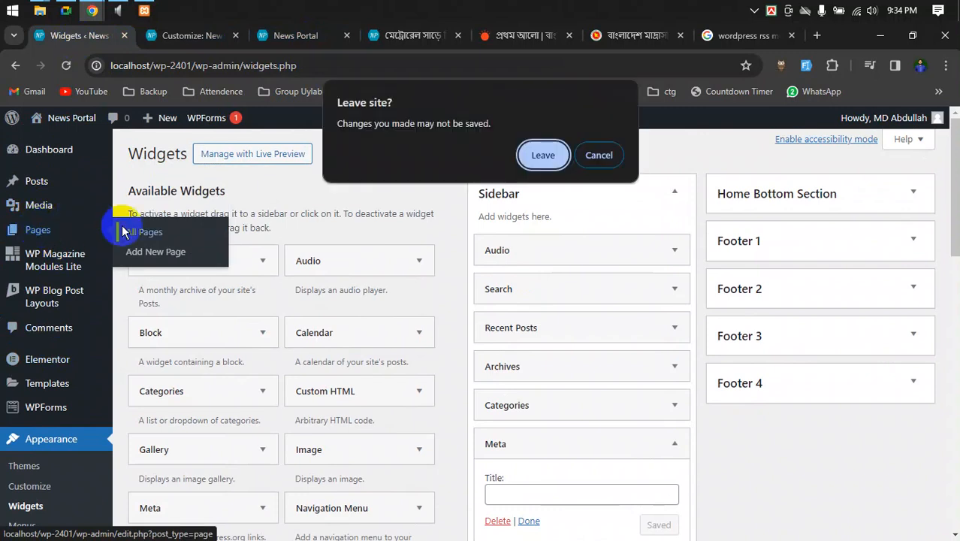
left_click(599, 156)
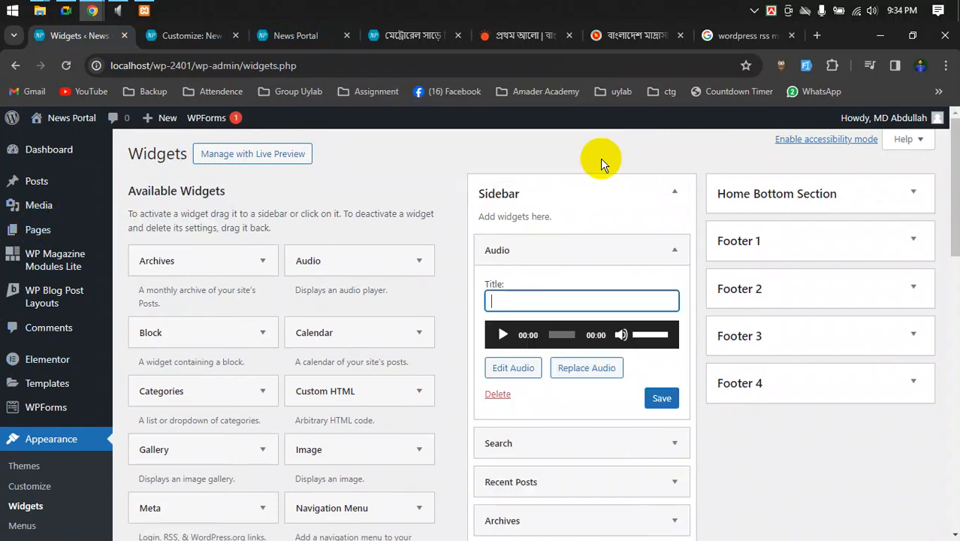
- Save the Sidebar's Audio widget and open the Pages > All Pages list
left_click(666, 400)
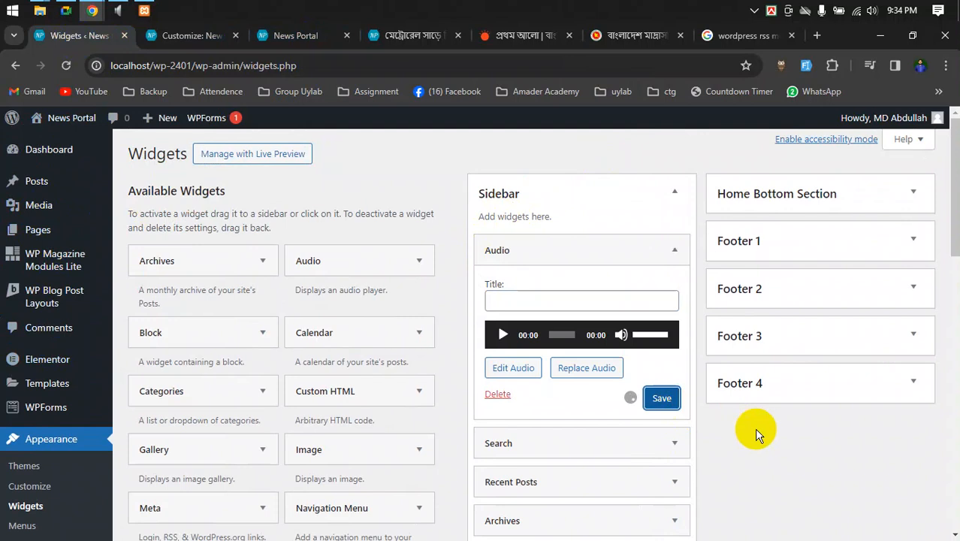
scroll(755, 436, "down", 8)
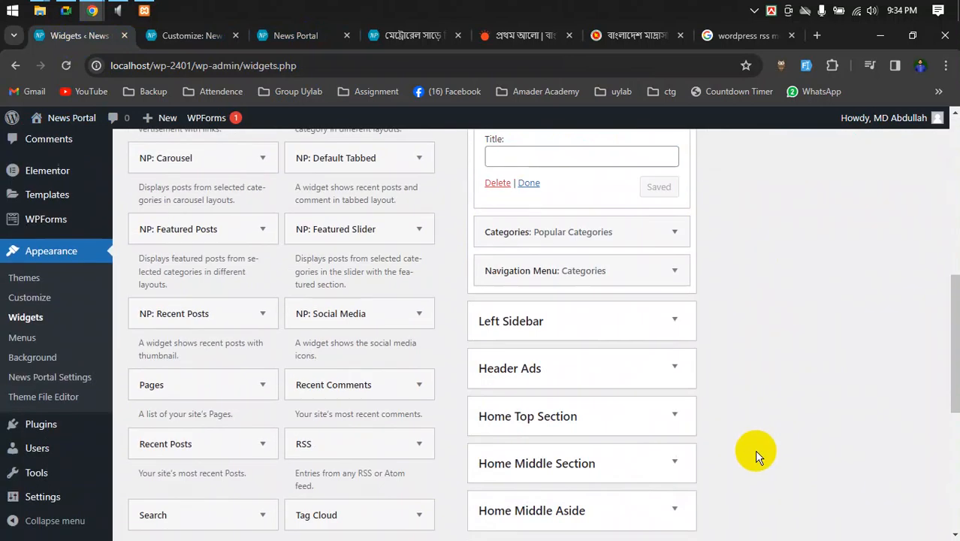
scroll(754, 442, "up", 1)
scroll(753, 443, "up", 7)
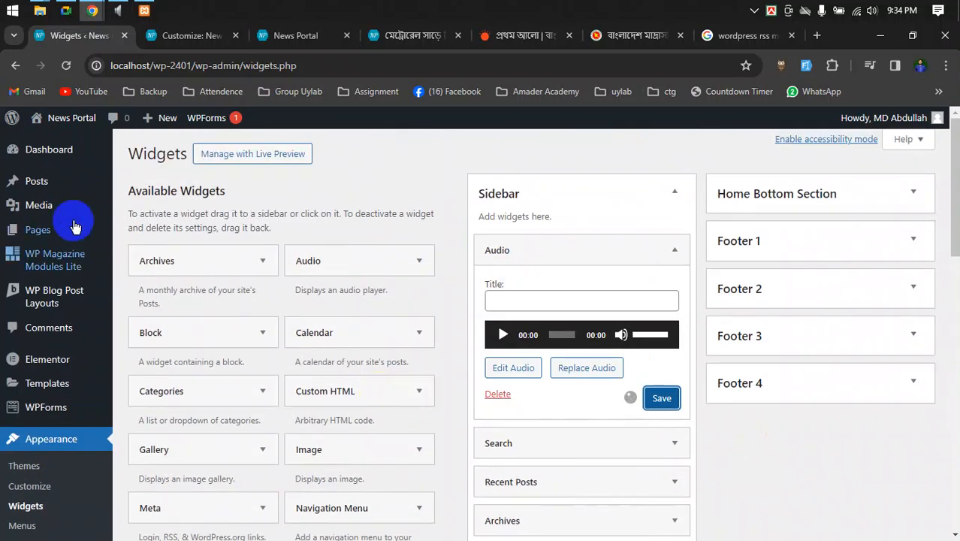
mouse_move(31, 235)
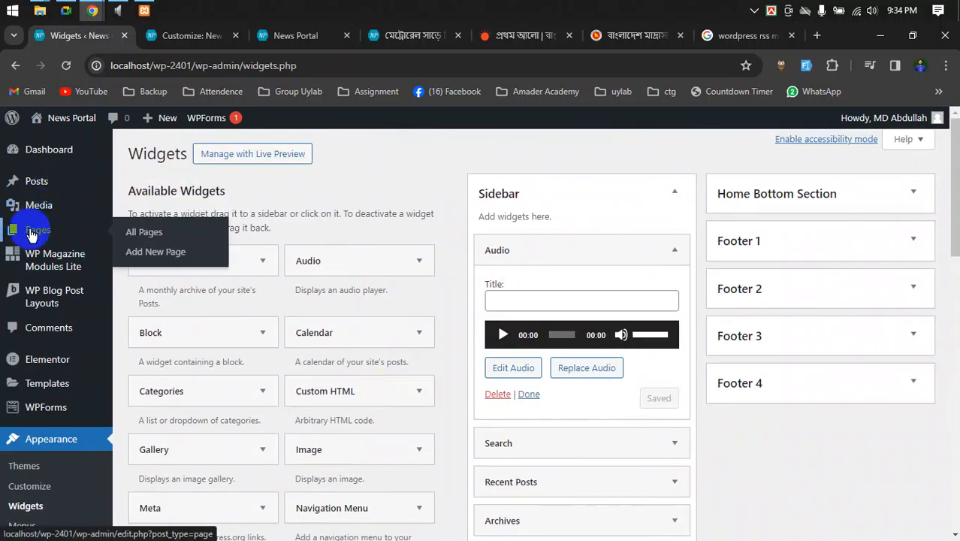
left_click(132, 235)
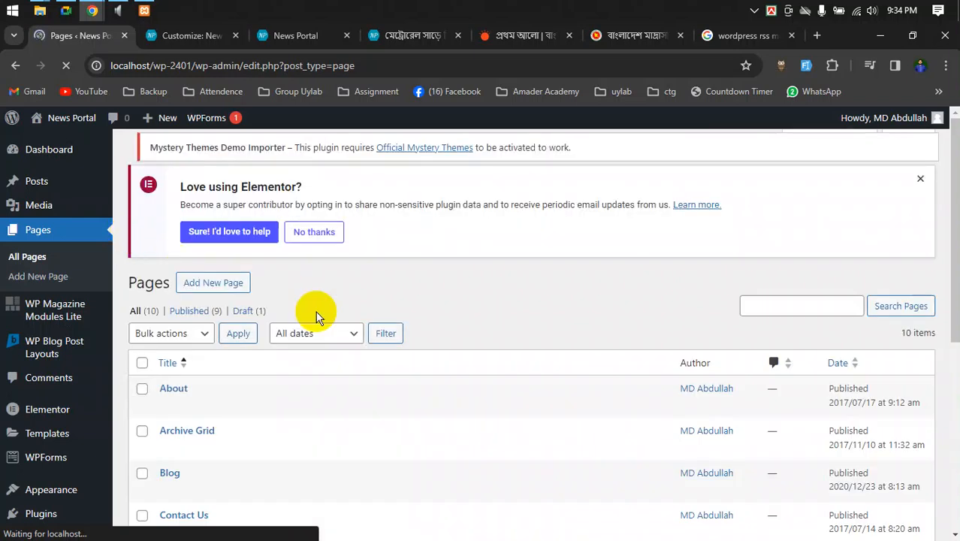
- Dismiss the Mystery Themes and Elementor notices and start a new page titled 'Test'
scroll(519, 310, "down", 2)
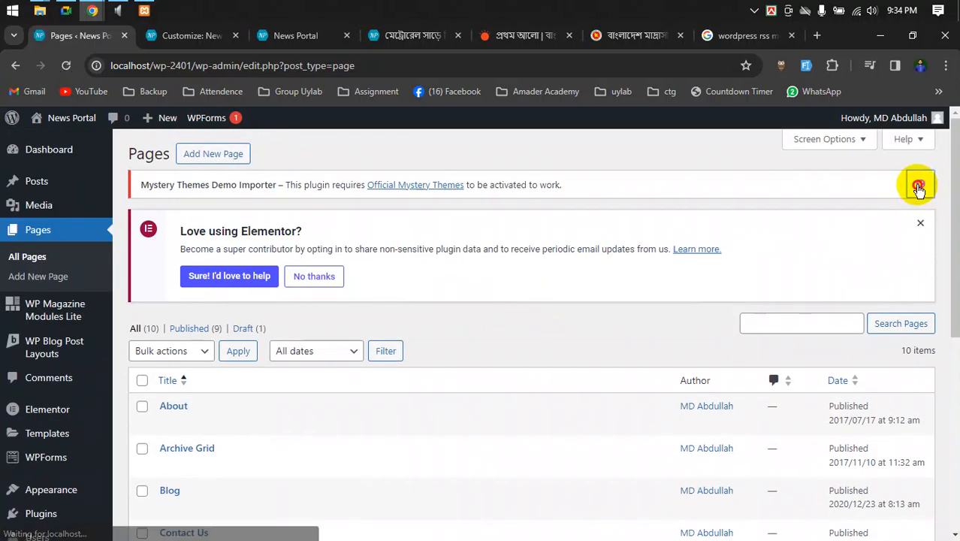
left_click(917, 184)
left_click(918, 188)
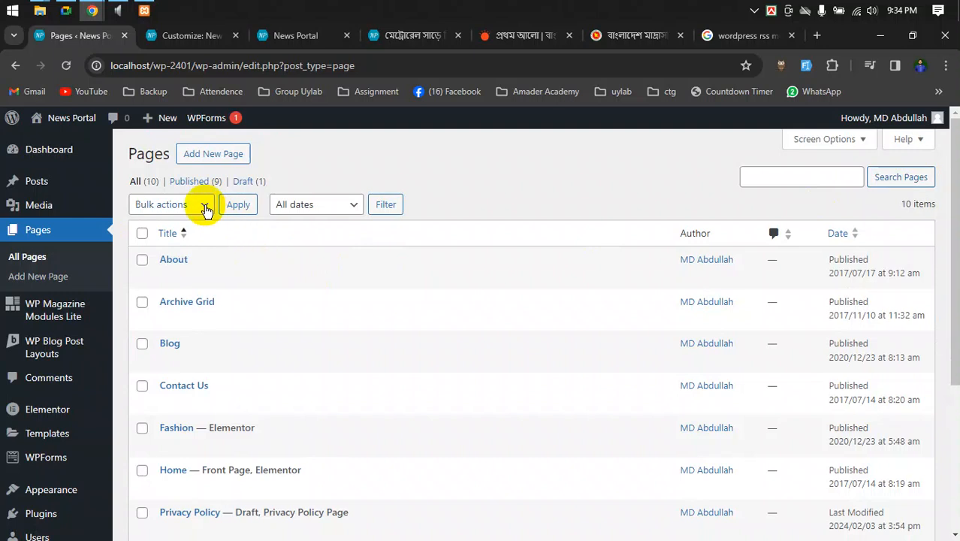
left_click(214, 160)
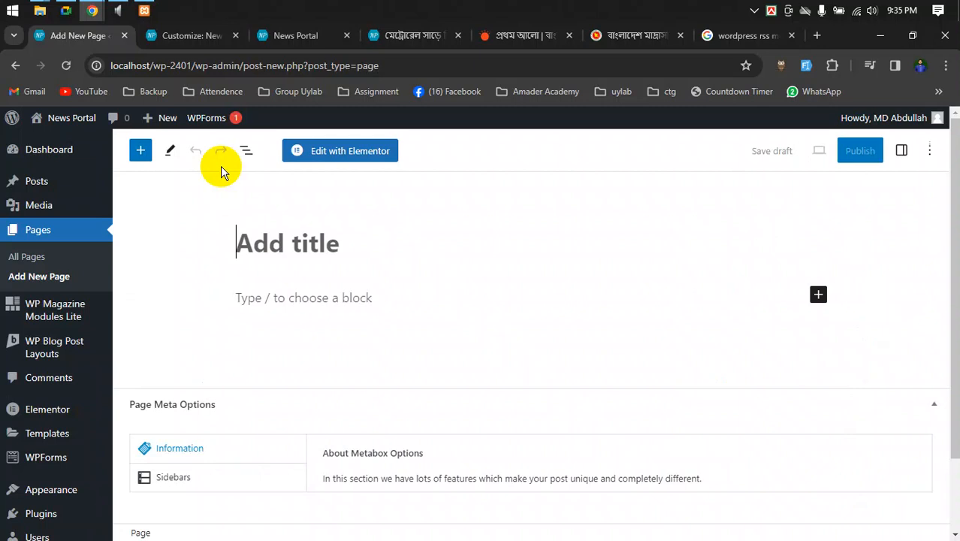
type("Test")
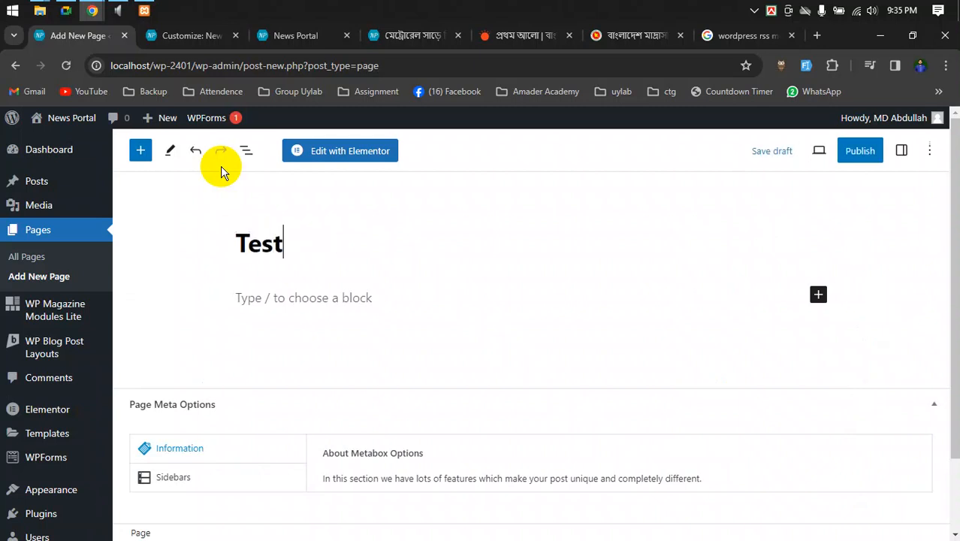
- Keep the default page template and publish the Test page, then return to Meet
left_click(901, 151)
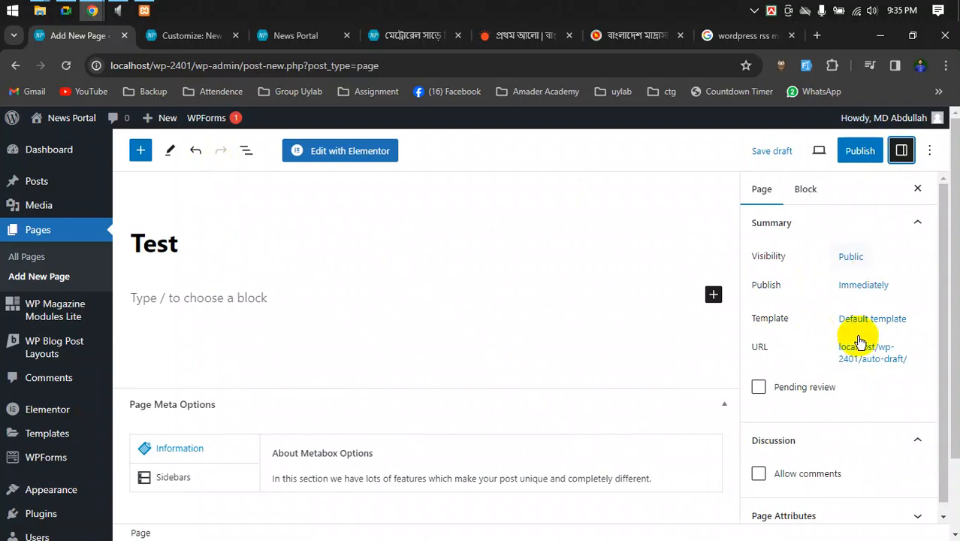
left_click(875, 320)
left_click(826, 423)
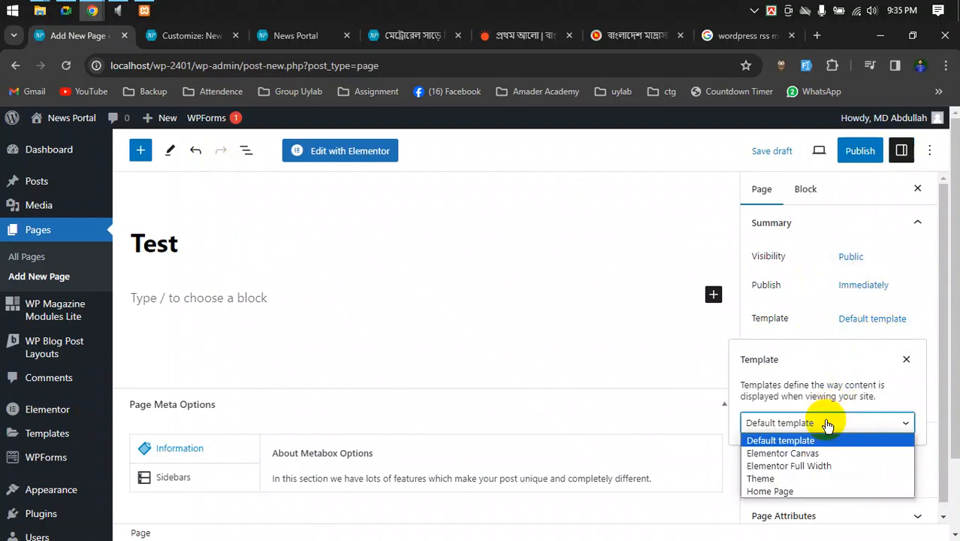
left_click(906, 360)
left_click(905, 360)
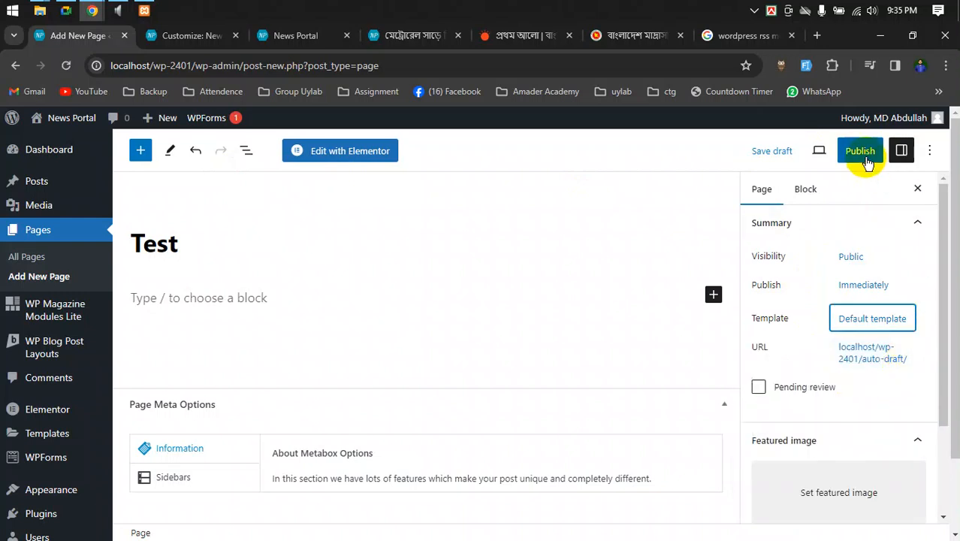
left_click(863, 154)
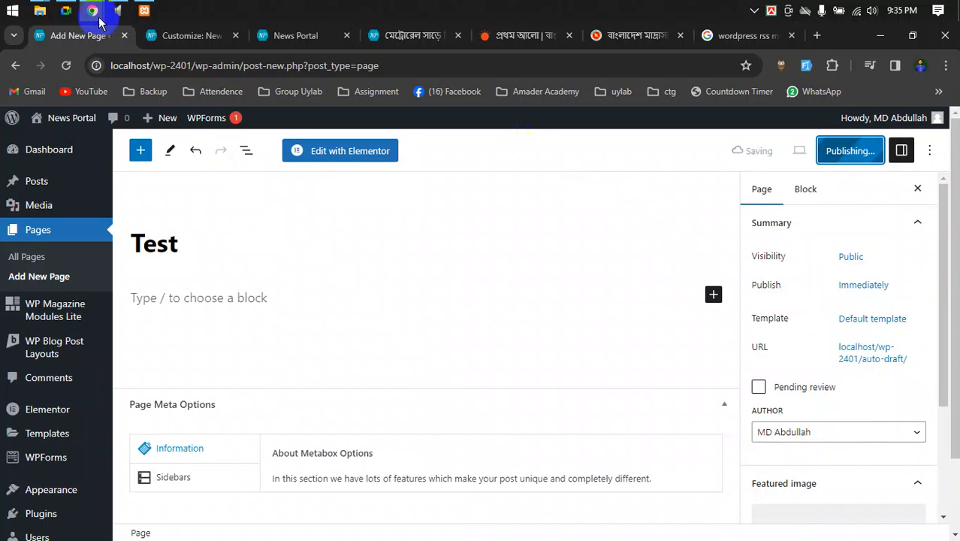
left_click(66, 11)
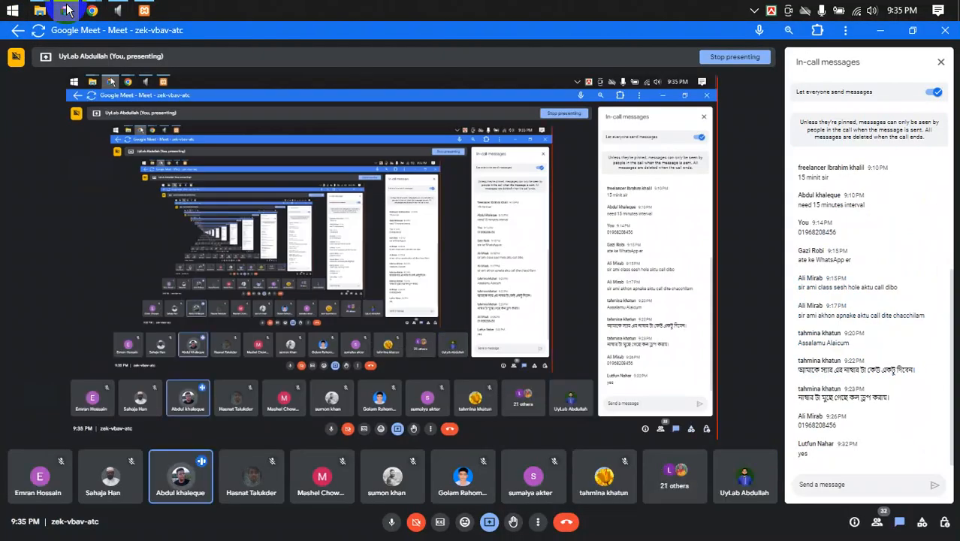
- Stop presenting the screen to the Meet call and go back to Chrome
left_click(488, 522)
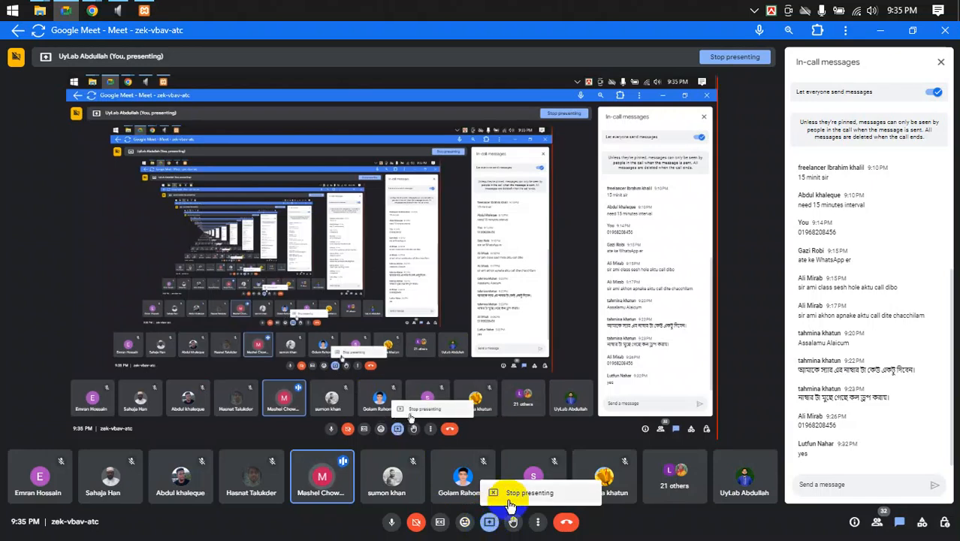
left_click(511, 495)
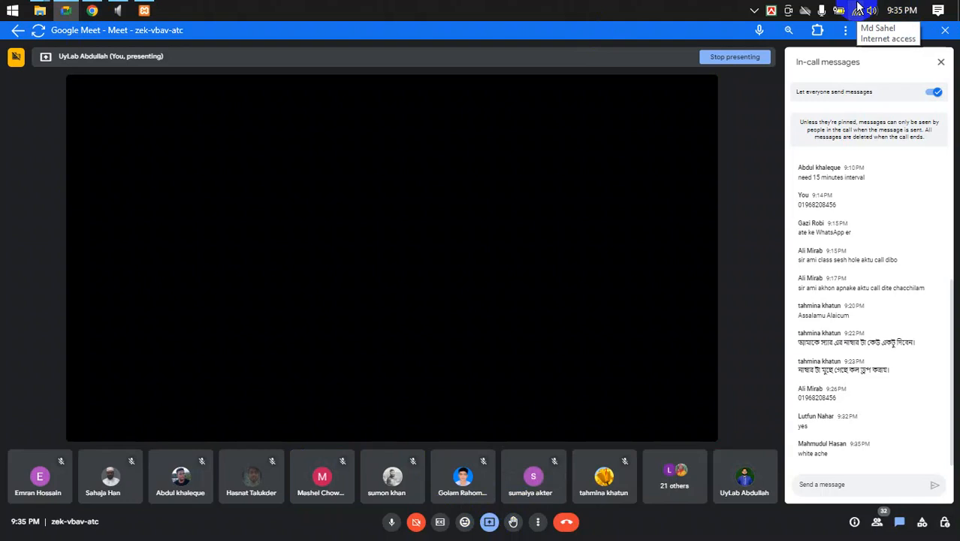
left_click(92, 11)
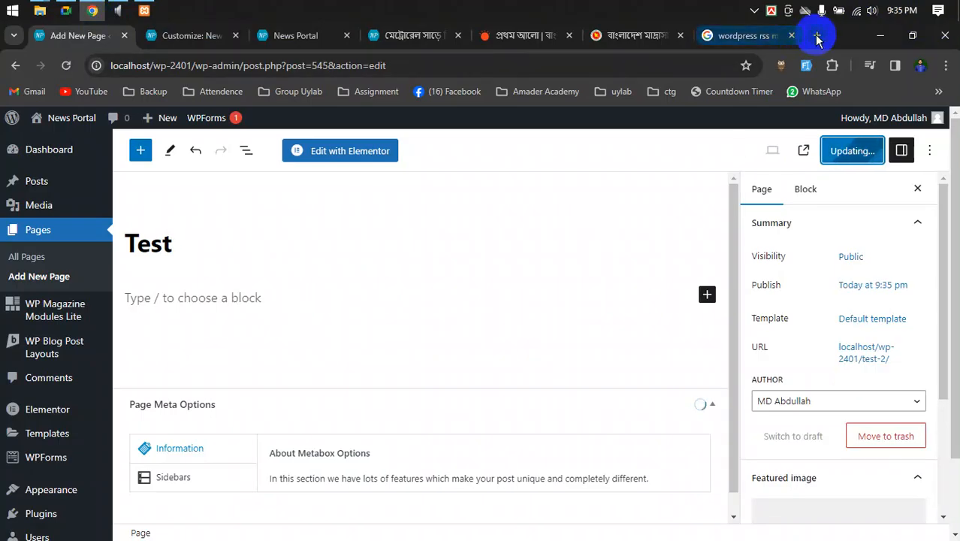
- Load speedtest.com.sg in a new Chrome tab
left_click(818, 36)
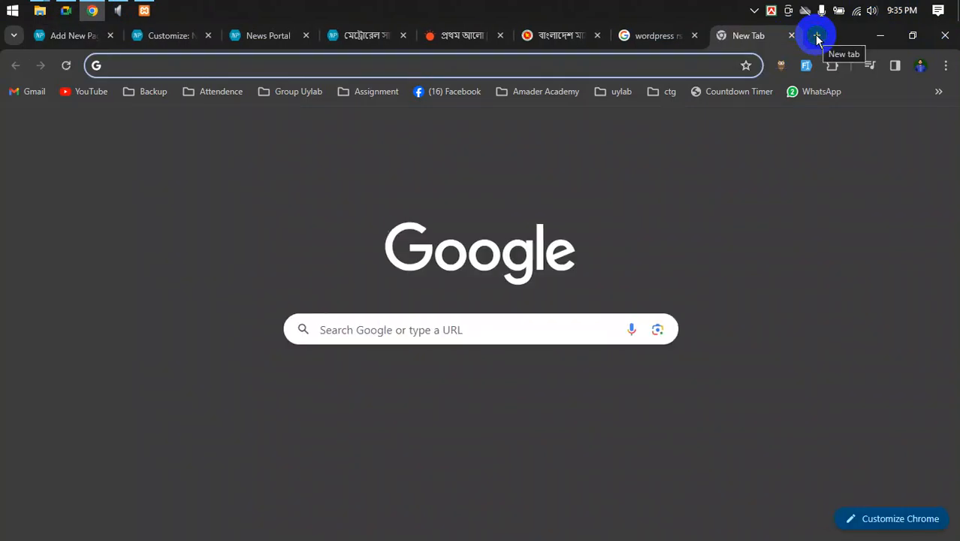
type("s")
key("Return")
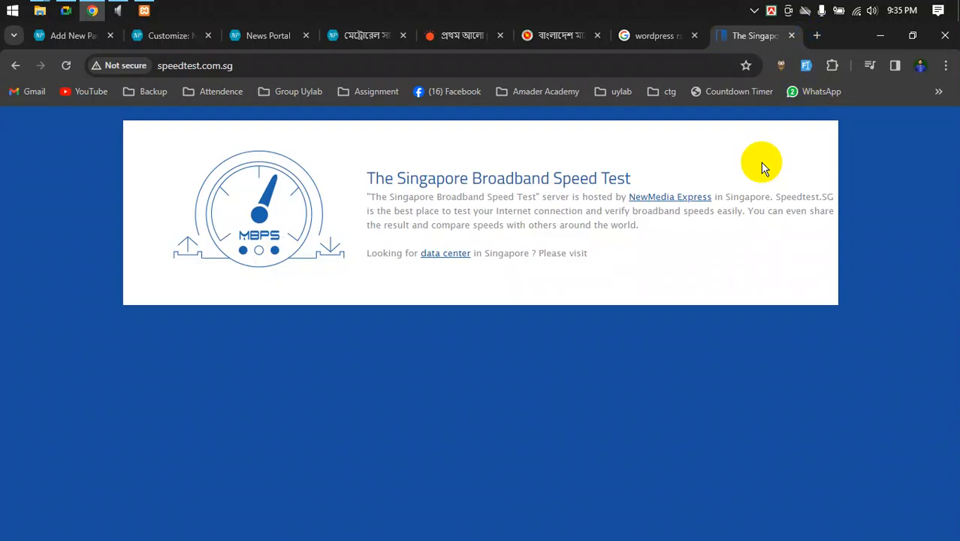
- Run the Speedtest GO test, which fails to connect, then switch to Meet
scroll(776, 223, "down", 4)
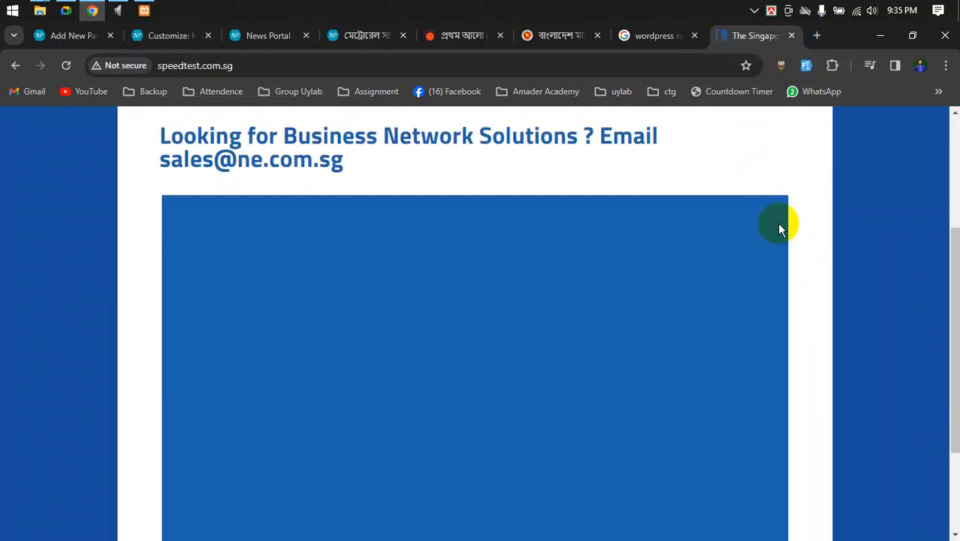
scroll(777, 223, "down", 2)
scroll(810, 238, "down", 2)
scroll(810, 237, "up", 2)
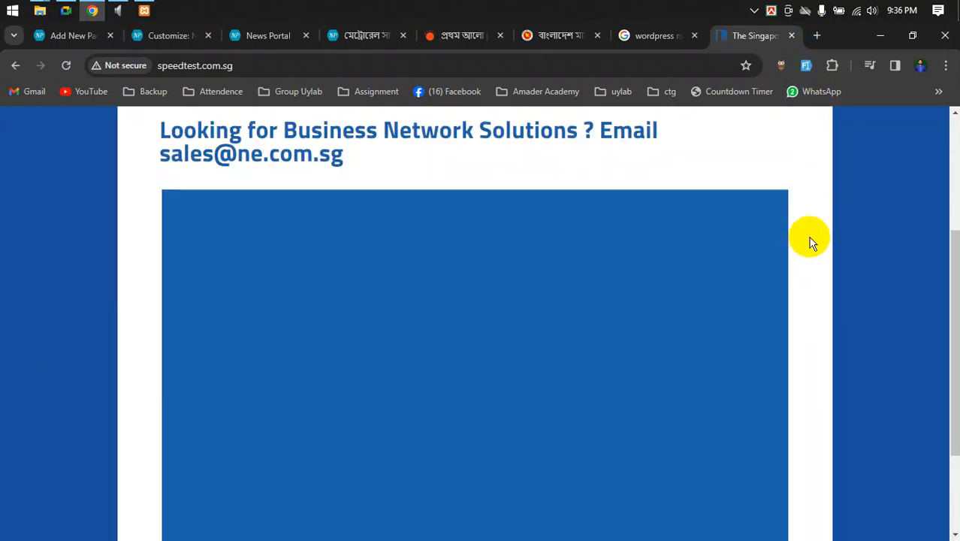
scroll(809, 237, "down", 1)
left_click(501, 287)
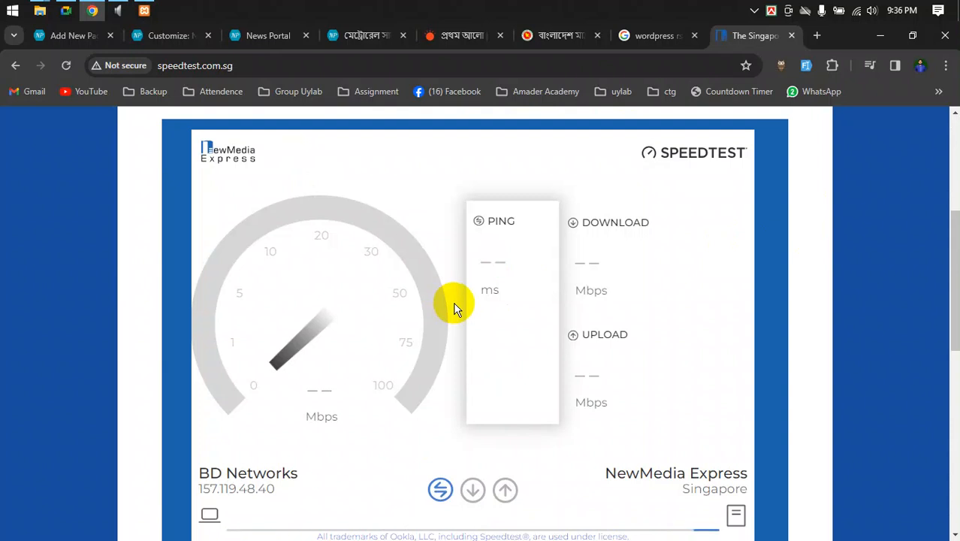
scroll(454, 308, "down", 1)
scroll(454, 308, "up", 1)
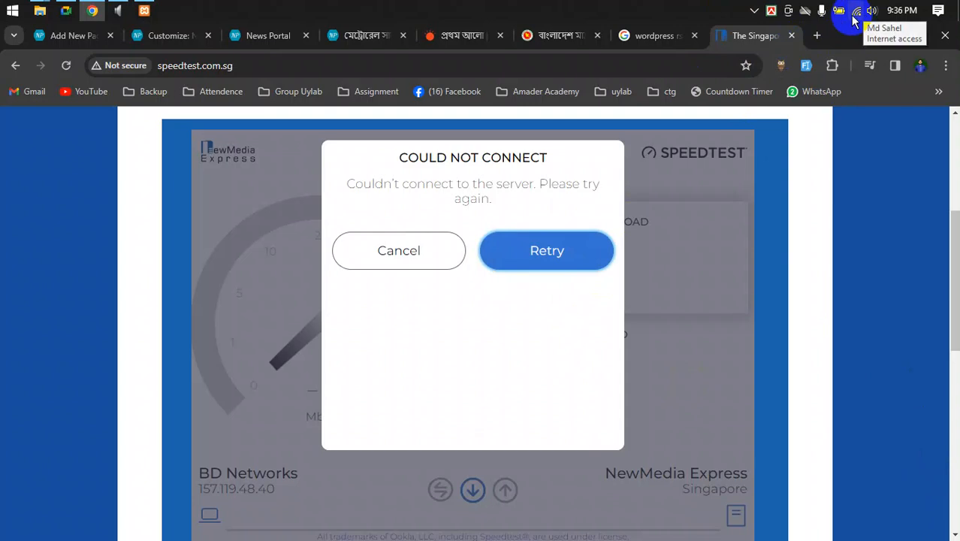
left_click(66, 9)
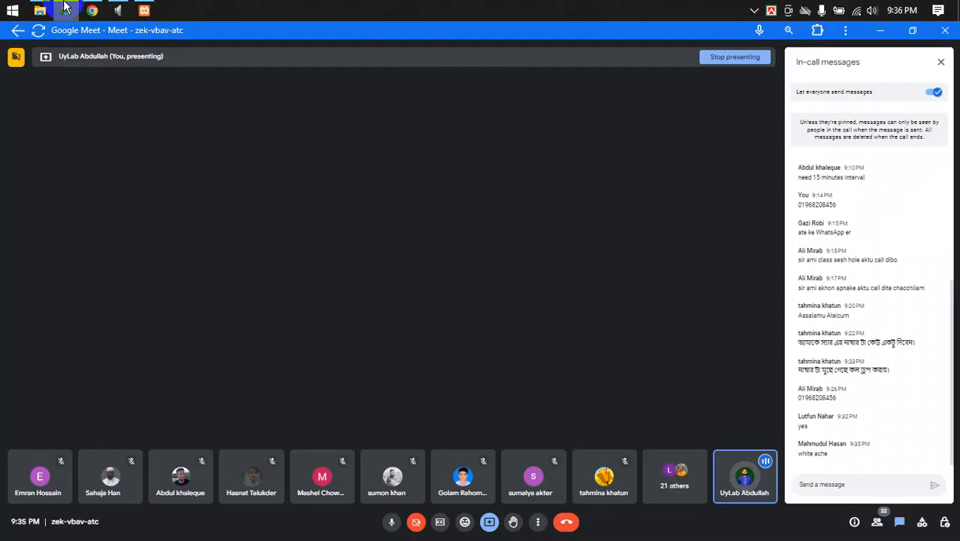
- Connect the computer to the realme 8 Wi-Fi network from the Windows tray
left_click(859, 12)
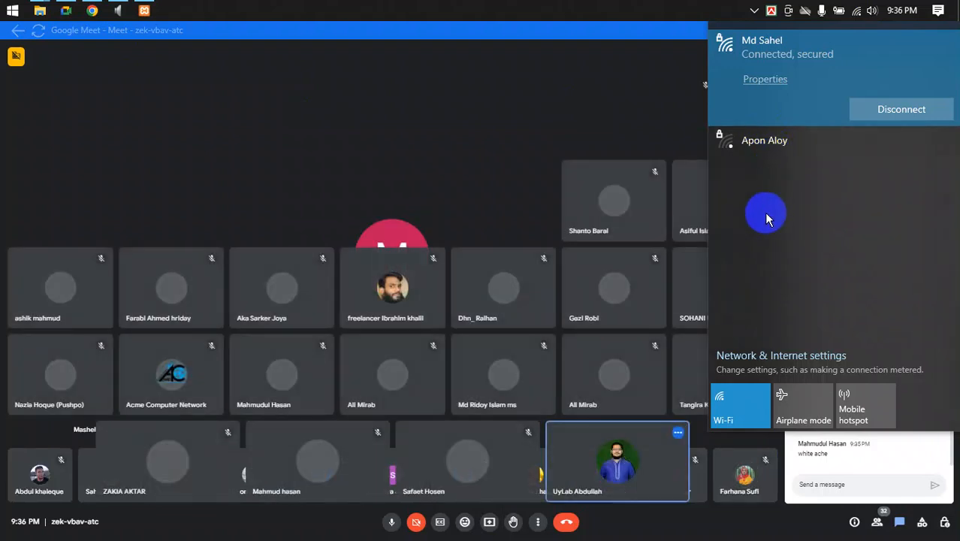
left_click(860, 13)
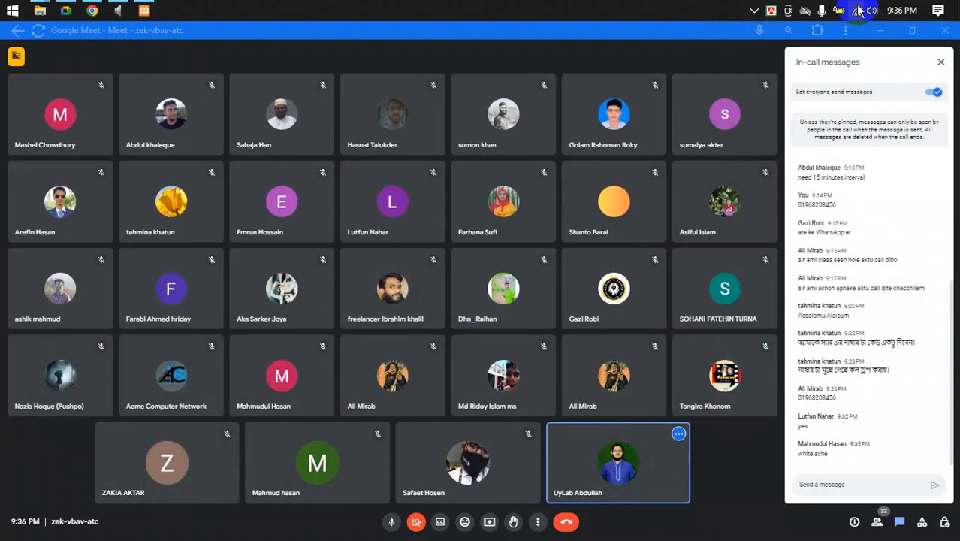
left_click(860, 13)
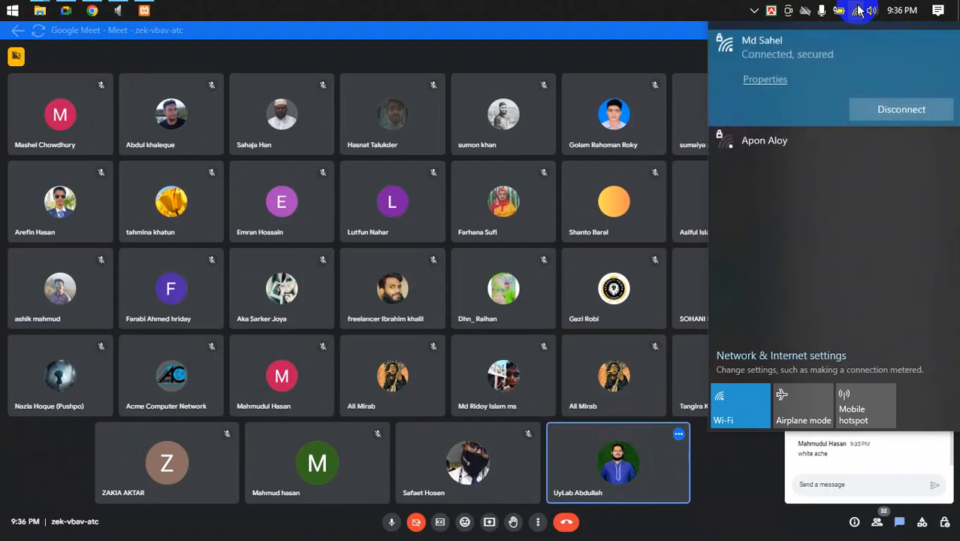
left_click(860, 13)
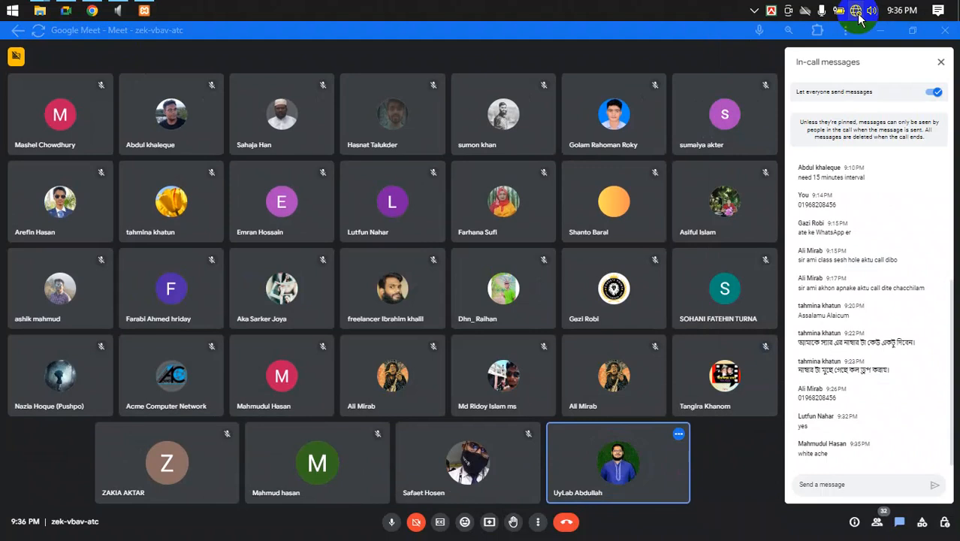
left_click(860, 15)
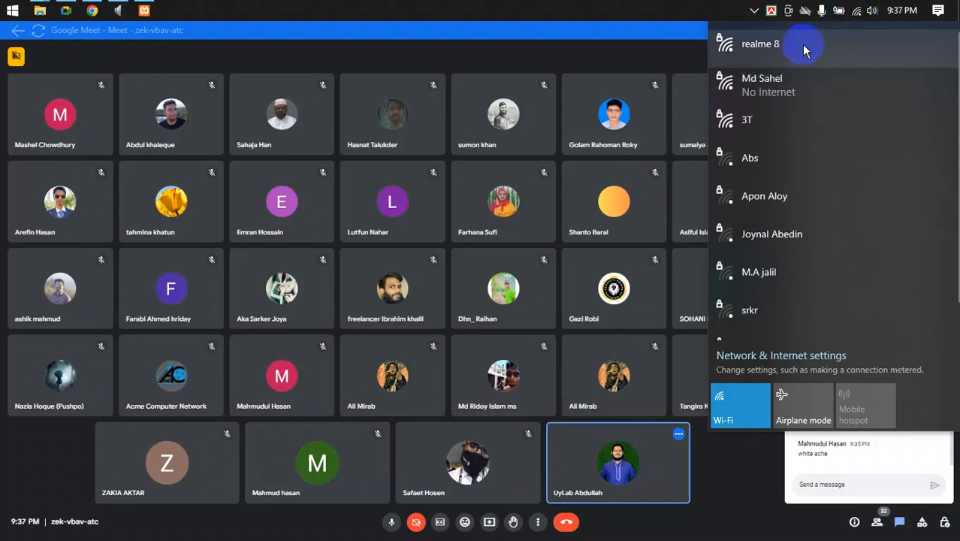
left_click(804, 51)
left_click(902, 111)
left_click(903, 129)
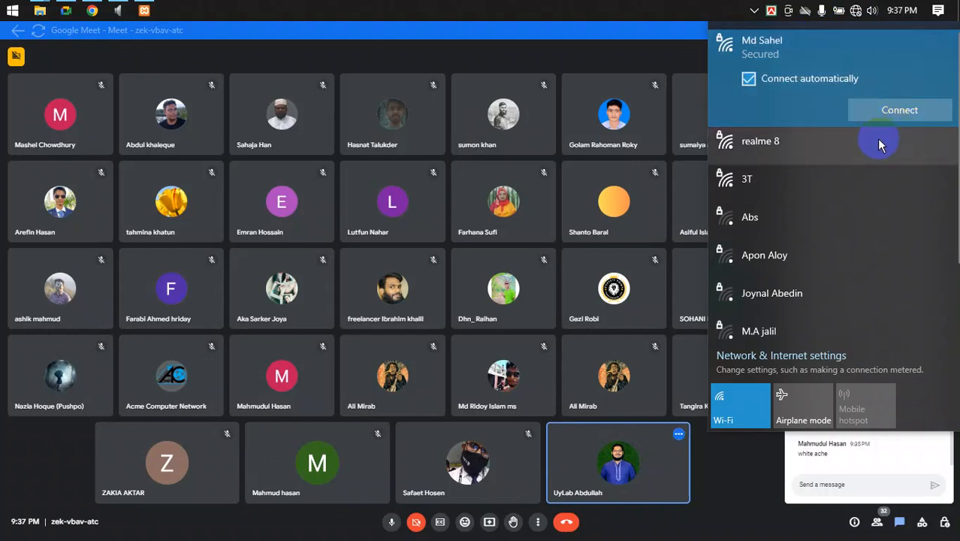
left_click(880, 143)
left_click(880, 145)
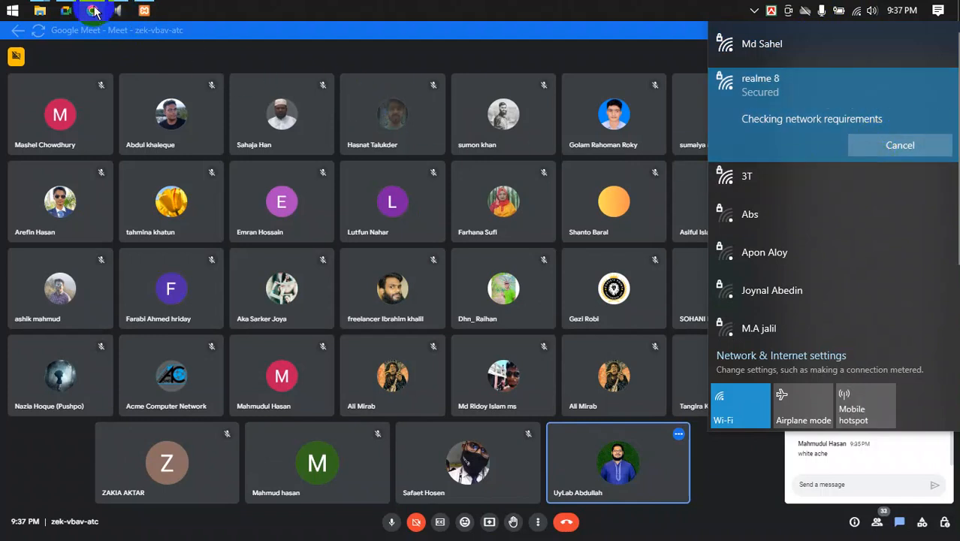
left_click(931, 537)
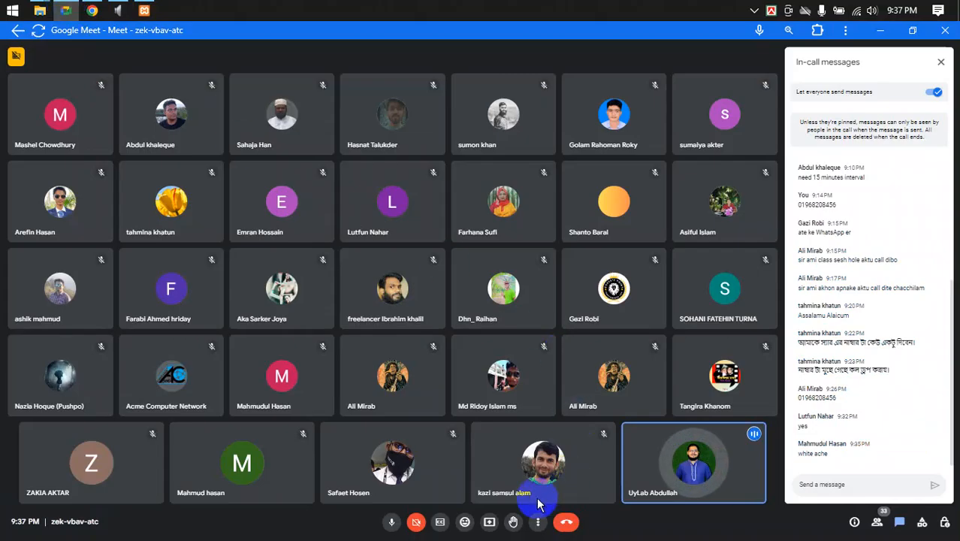
- Present the entire screen to the call, hide the sharing notice, and bring back the WordPress Add New Page editor
left_click(488, 522)
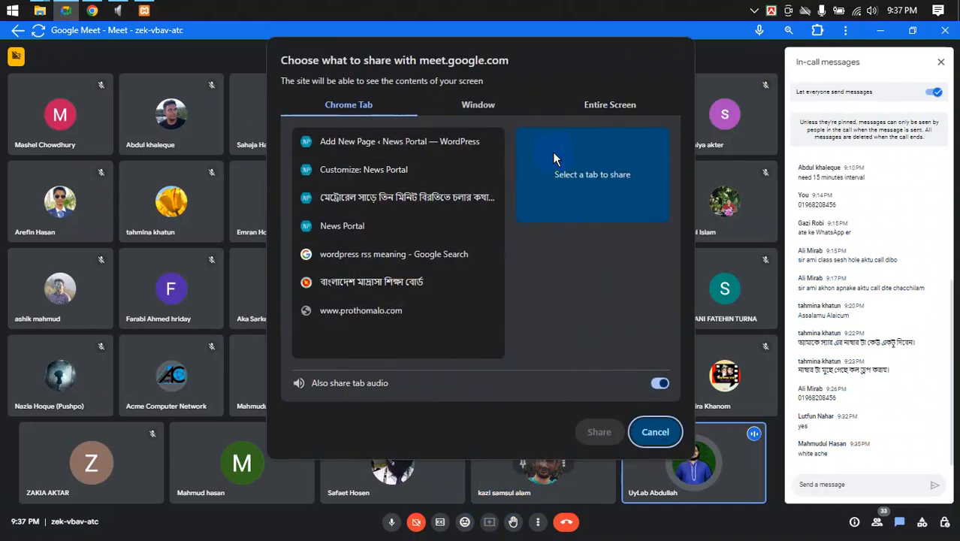
left_click(583, 110)
left_click(431, 197)
left_click(601, 434)
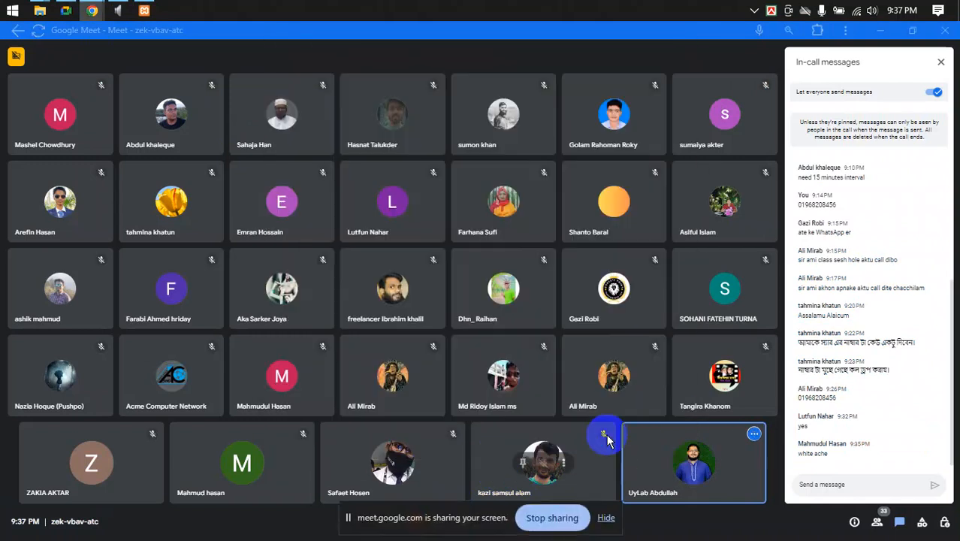
left_click(608, 518)
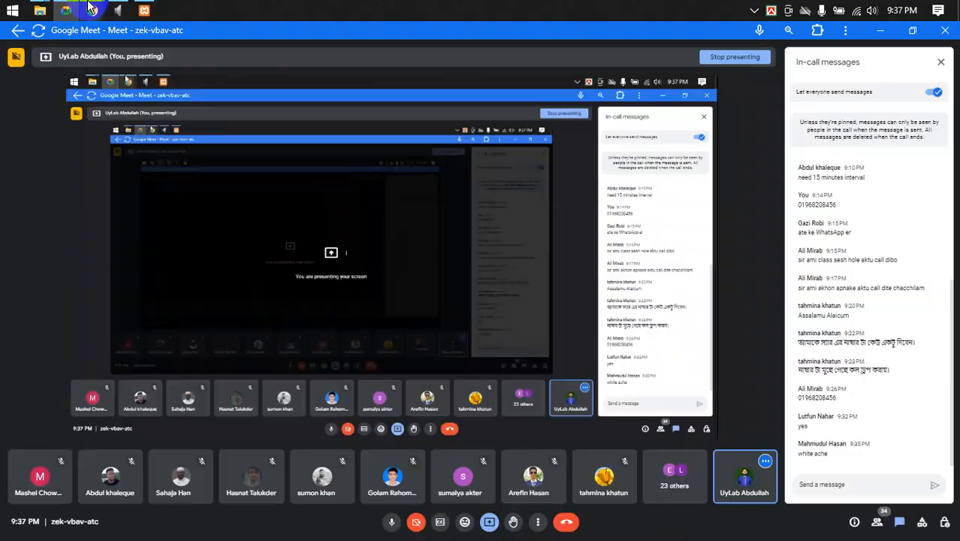
mouse_move(91, 10)
left_click(102, 98)
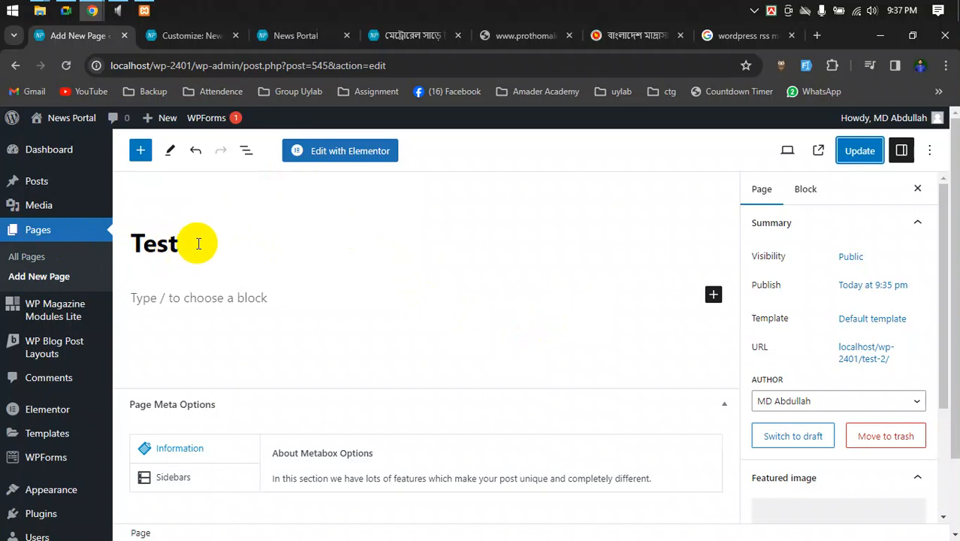
- From All Pages, open the last Test page's View link in a new tab and switch to it
left_click(57, 275)
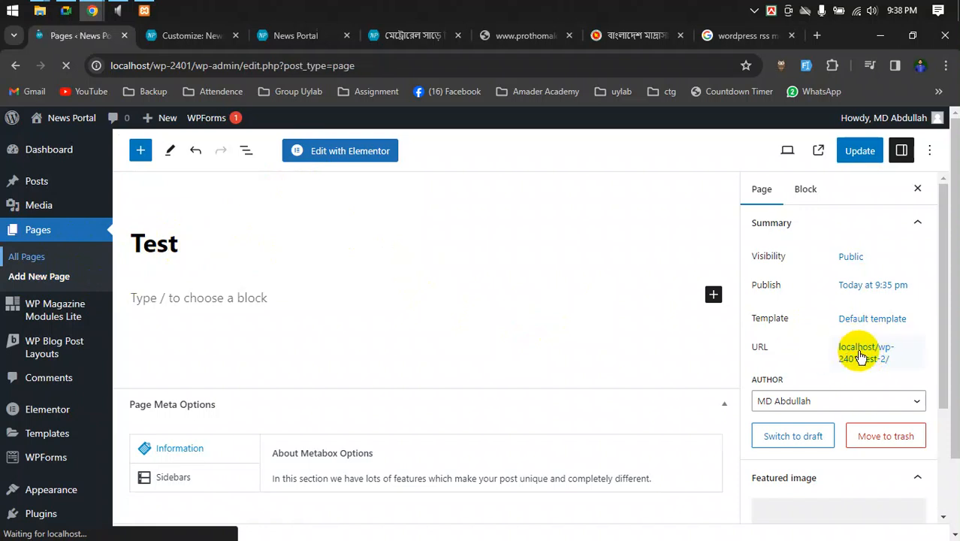
scroll(376, 330, "down", 1)
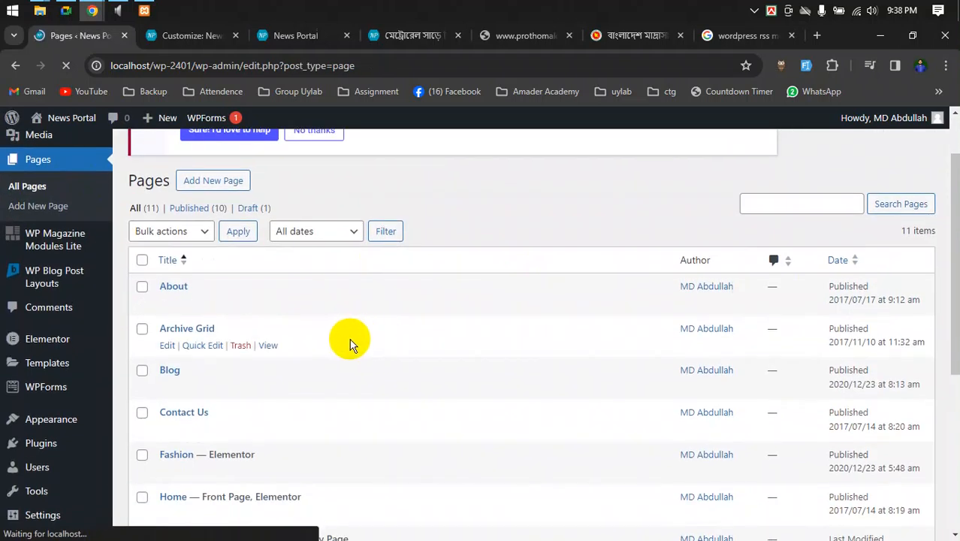
scroll(344, 342, "down", 4)
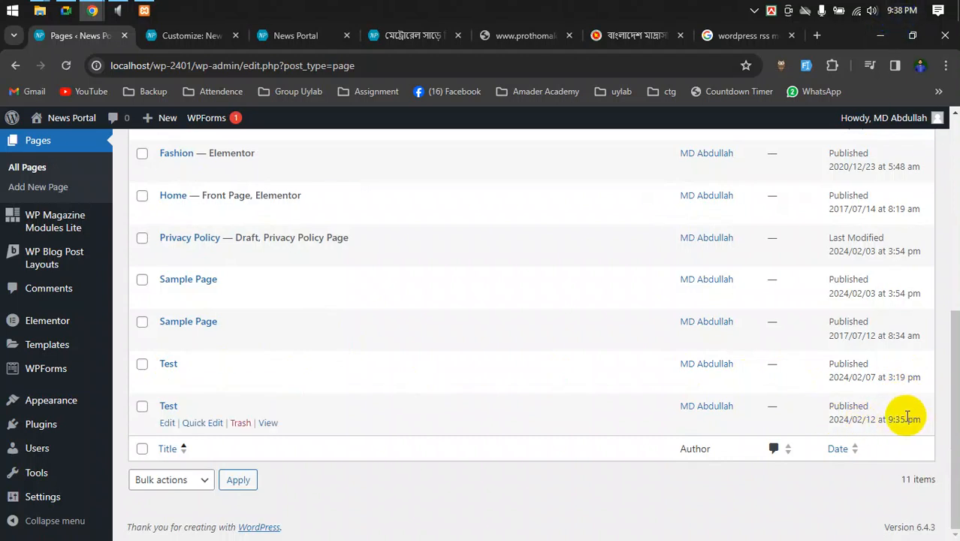
right_click(269, 426)
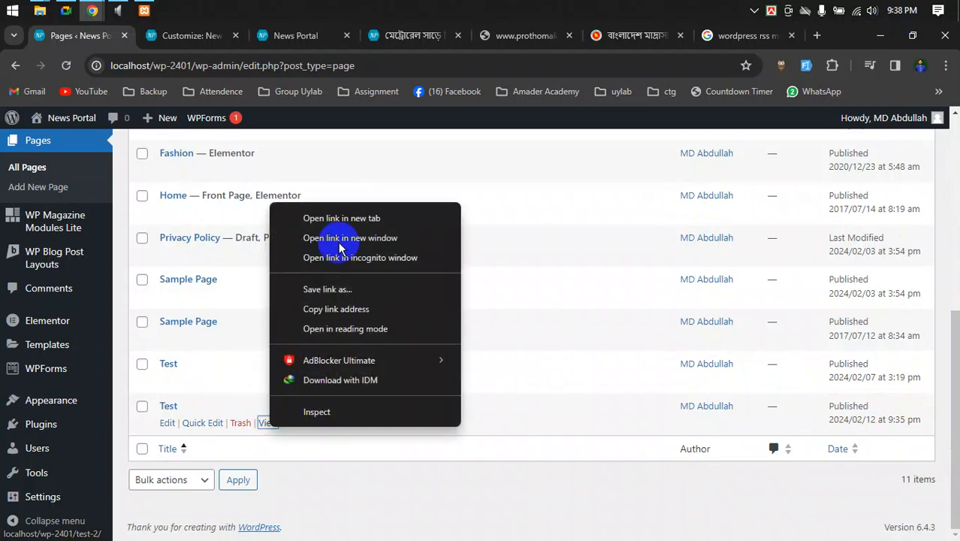
left_click(339, 219)
left_click(167, 42)
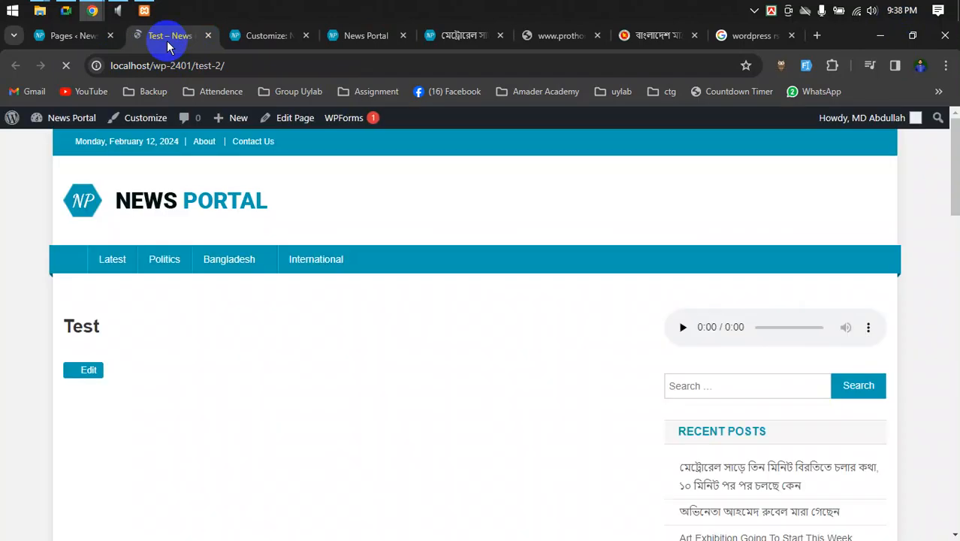
- Scroll the Test page, then launch the Customizer from the admin bar
scroll(435, 359, "down", 4)
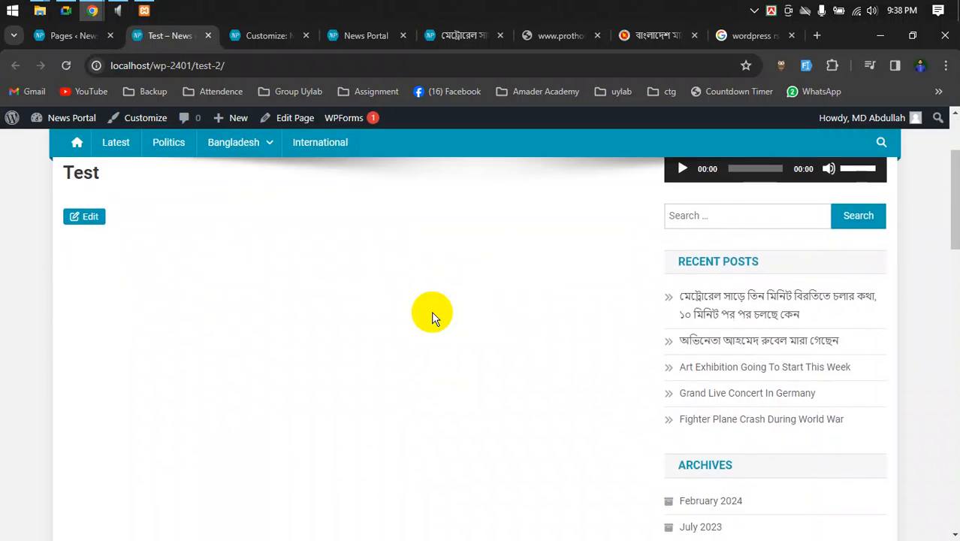
scroll(436, 359, "up", 4)
scroll(436, 359, "down", 1)
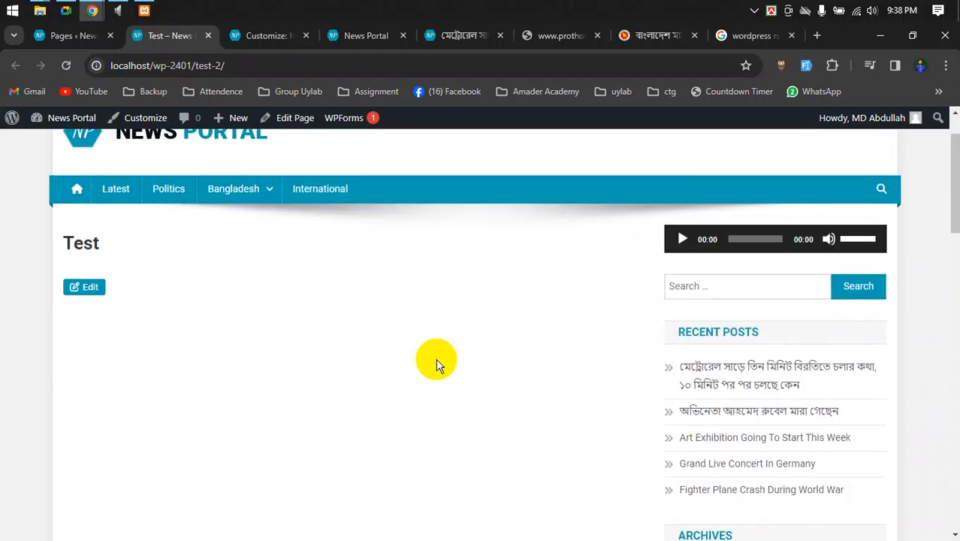
scroll(436, 358, "down", 3)
scroll(437, 364, "up", 4)
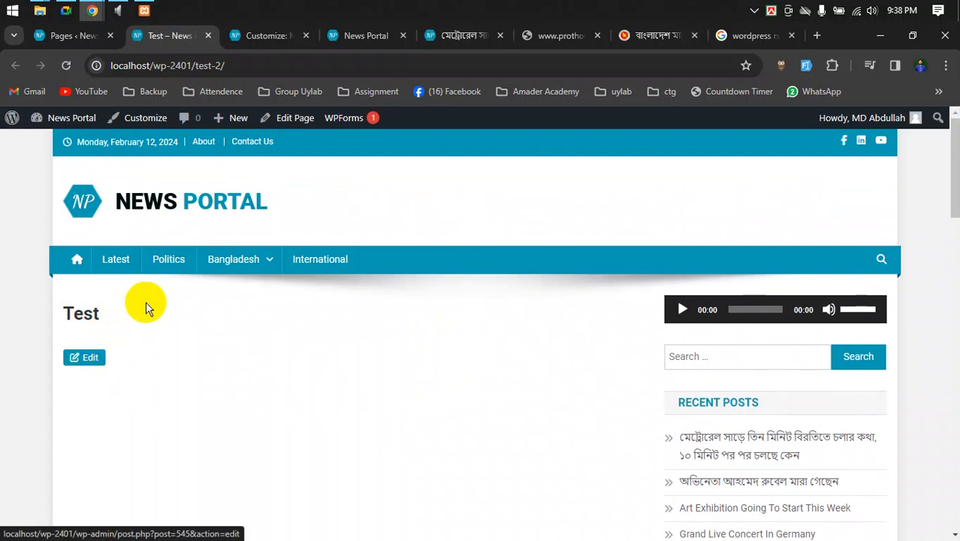
left_click(150, 119)
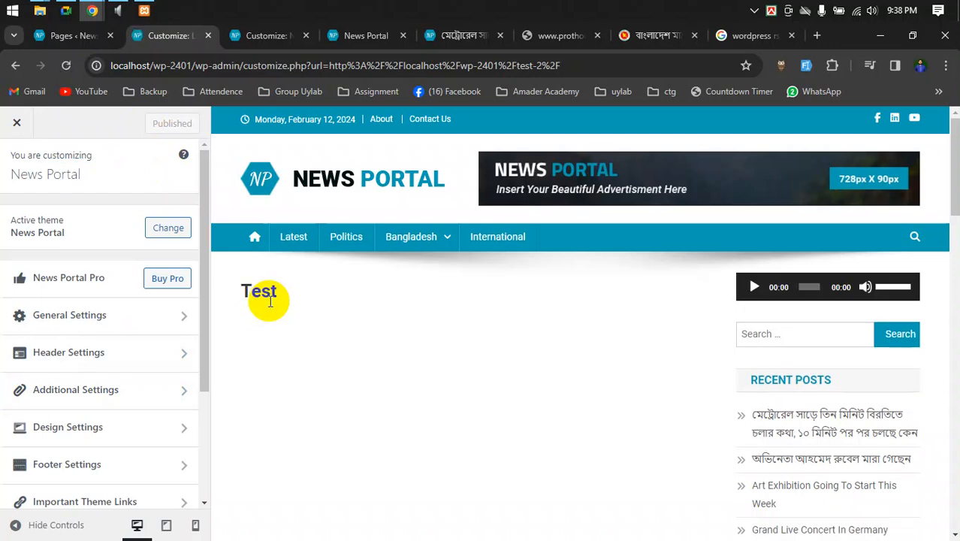
- Scroll the Customizer preview of the Test page, briefly checking another tab before returning
scroll(278, 374, "down", 1)
scroll(278, 375, "up", 1)
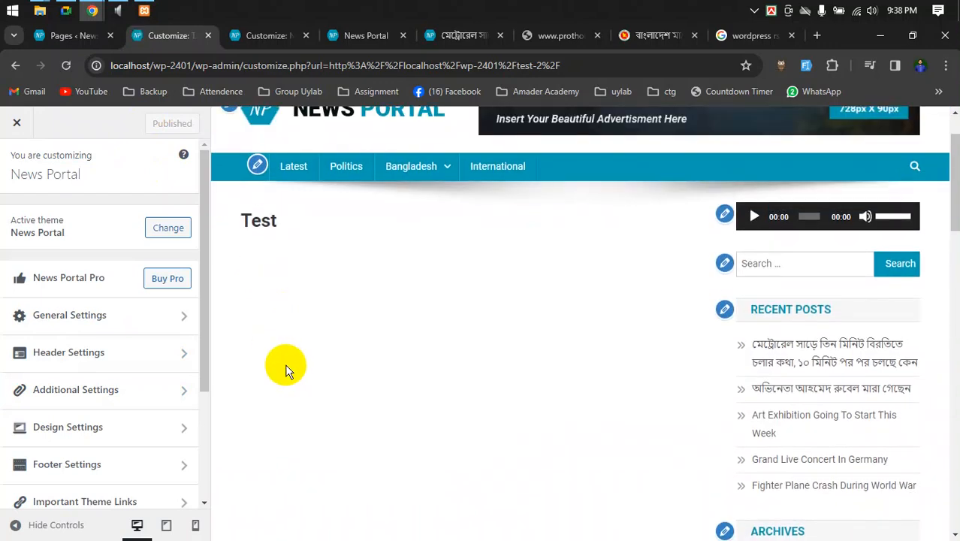
scroll(284, 364, "down", 1)
scroll(284, 364, "up", 1)
scroll(285, 364, "up", 1)
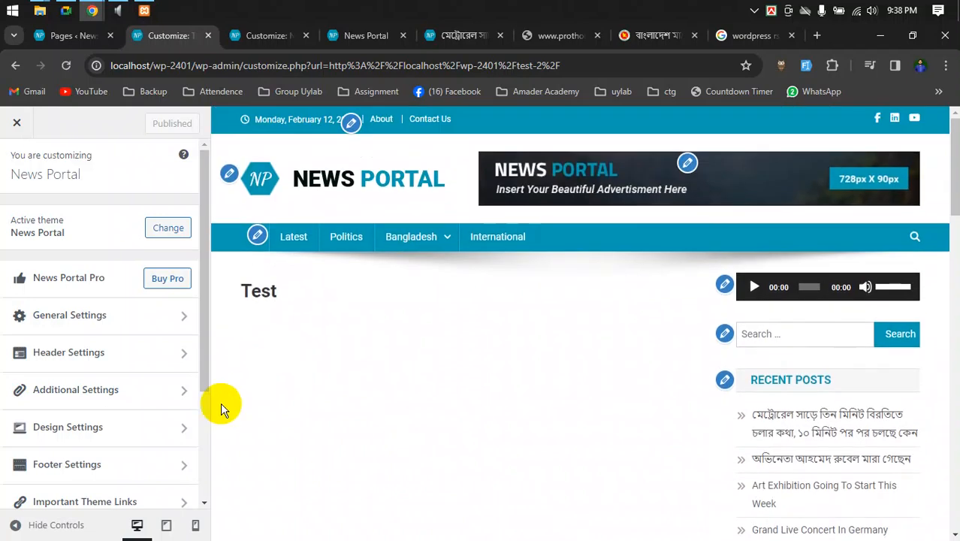
scroll(160, 409, "down", 2)
scroll(291, 375, "down", 1)
scroll(290, 373, "up", 1)
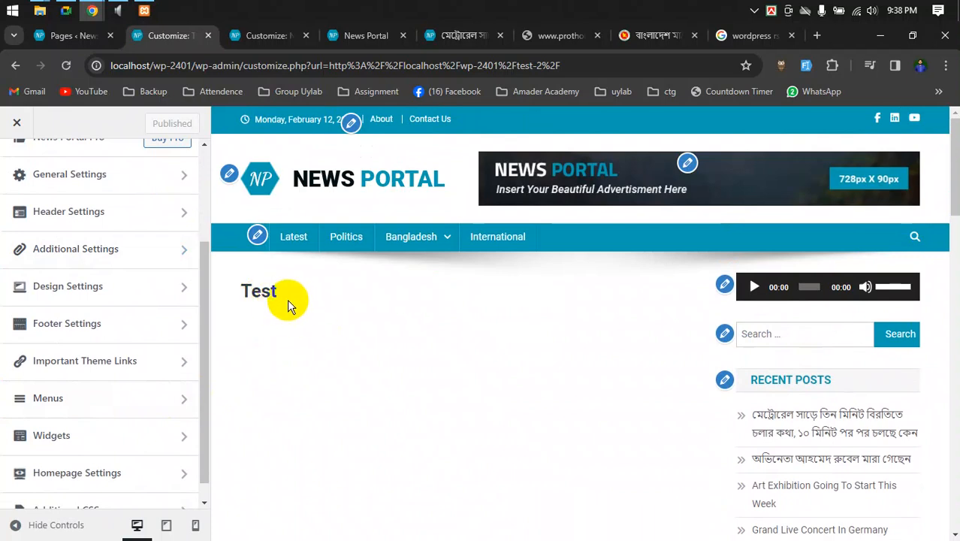
left_click(256, 35)
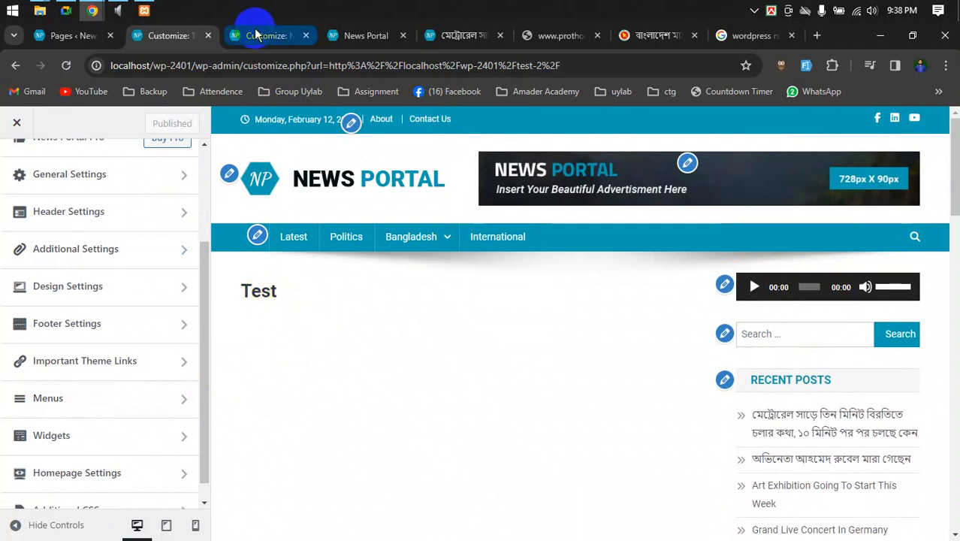
left_click(180, 36)
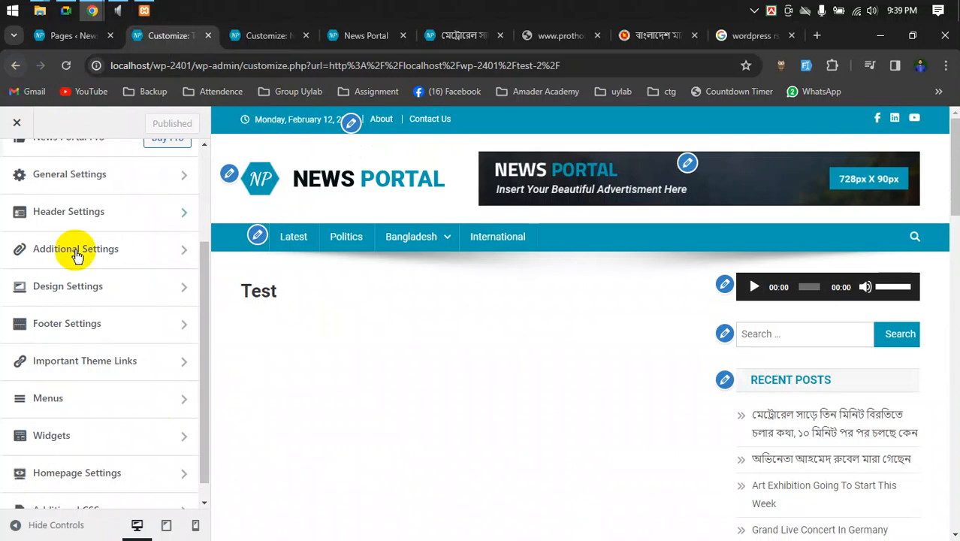
- Look through the Widgets > Header Ads area, then exit the Customizer
scroll(100, 340, "down", 1)
left_click(111, 419)
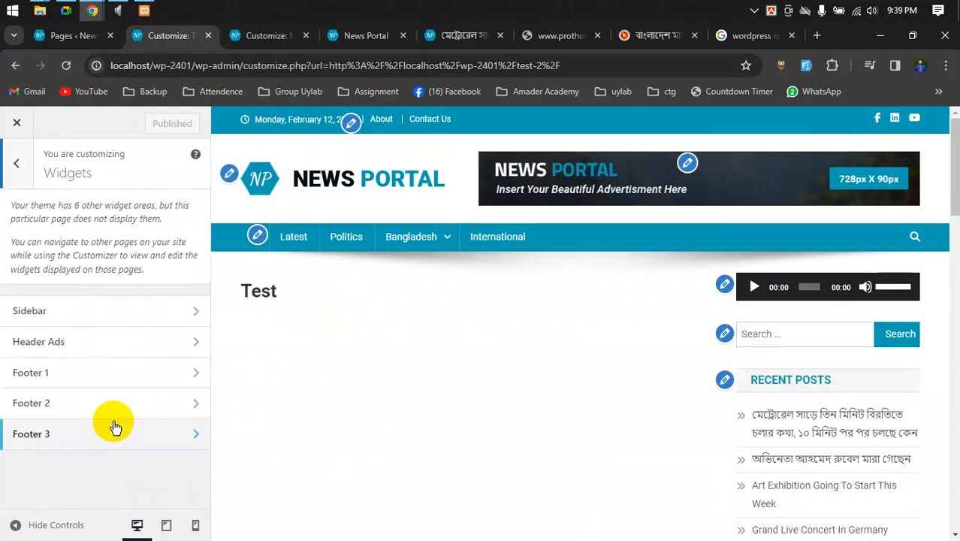
left_click(103, 341)
left_click(15, 163)
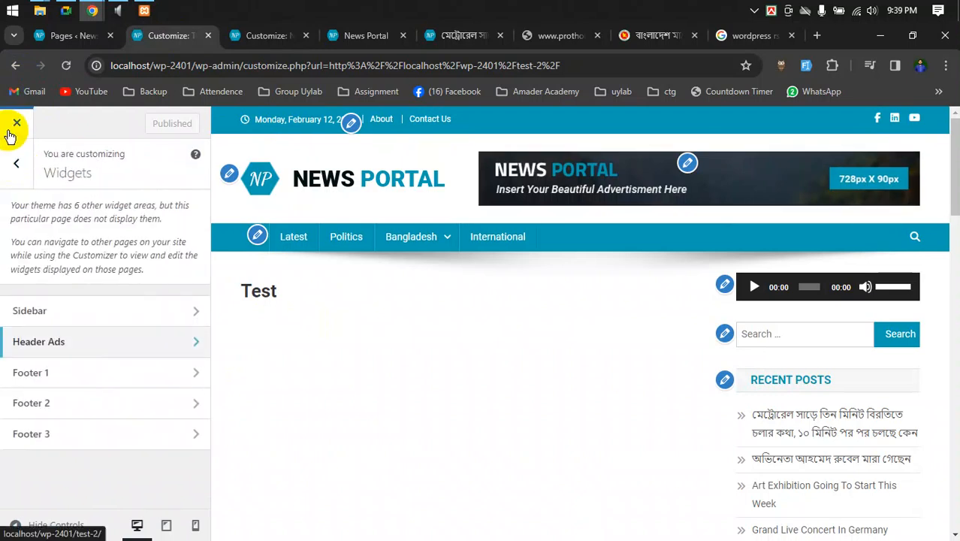
left_click(10, 130)
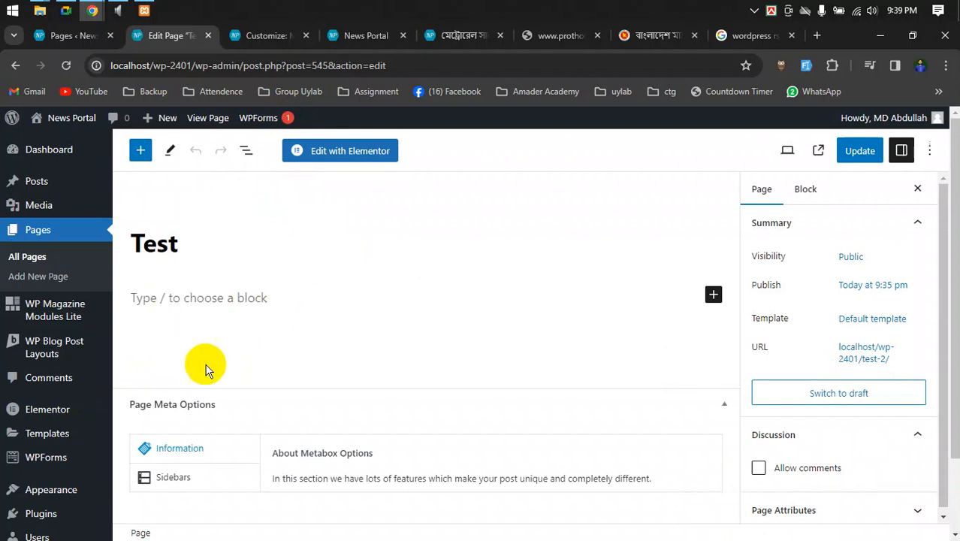
- Point the metro-rail article tab at the test-2 page address
left_click(276, 295)
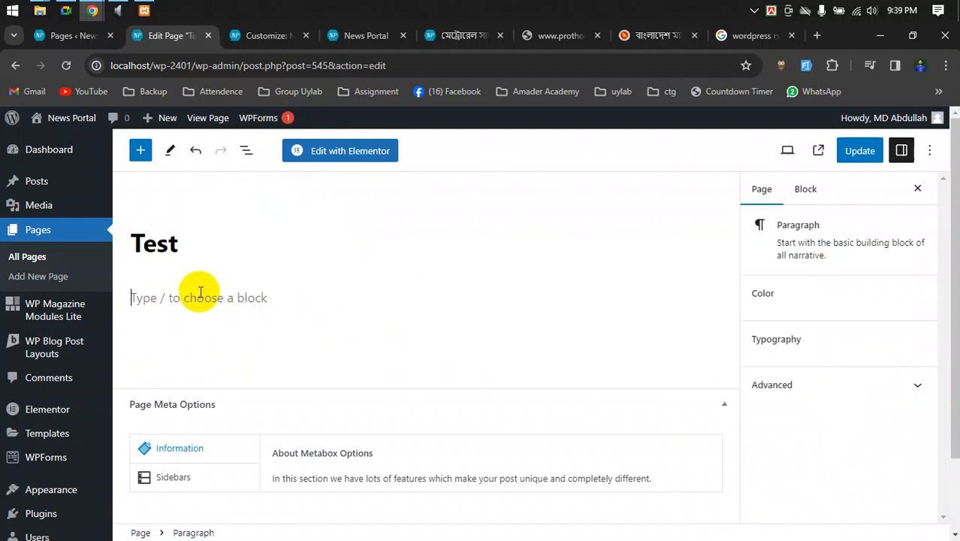
left_click(263, 35)
left_click(351, 36)
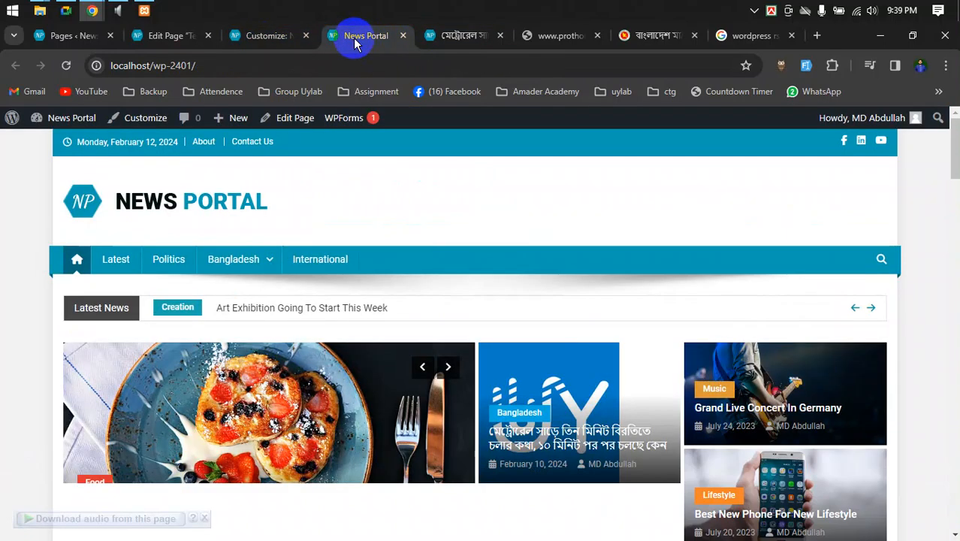
left_click(454, 35)
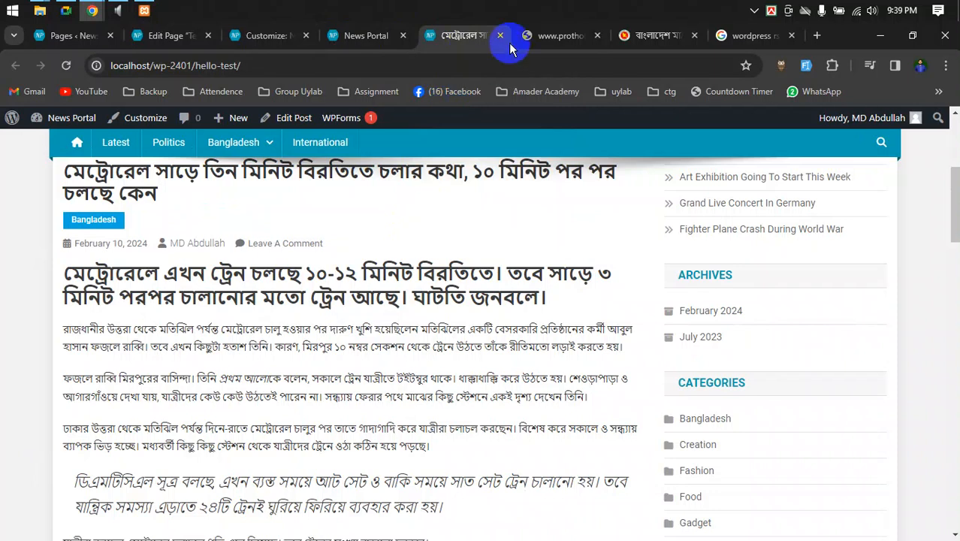
left_click(352, 36)
left_click(455, 36)
scroll(227, 197, "up", 4)
left_click_drag(195, 65, 242, 65)
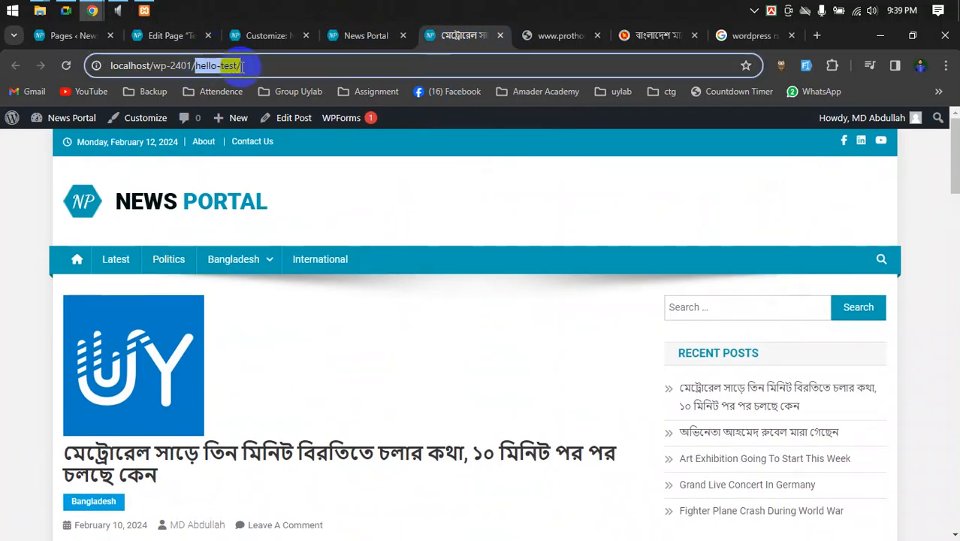
type("test")
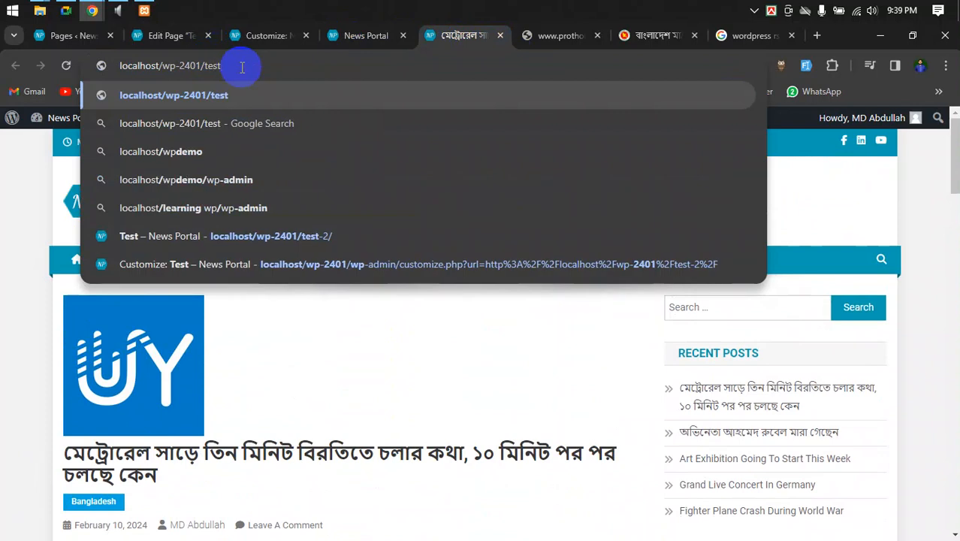
type("-2")
key("Return")
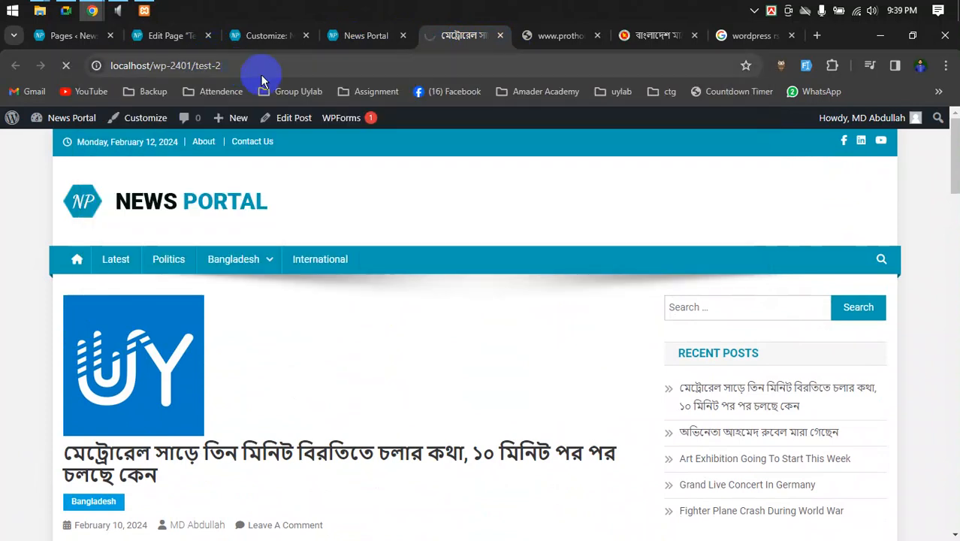
- Close the News Portal homepage, prothomalo, Bengali news and Google search tabs
left_click(385, 35)
left_click(403, 35)
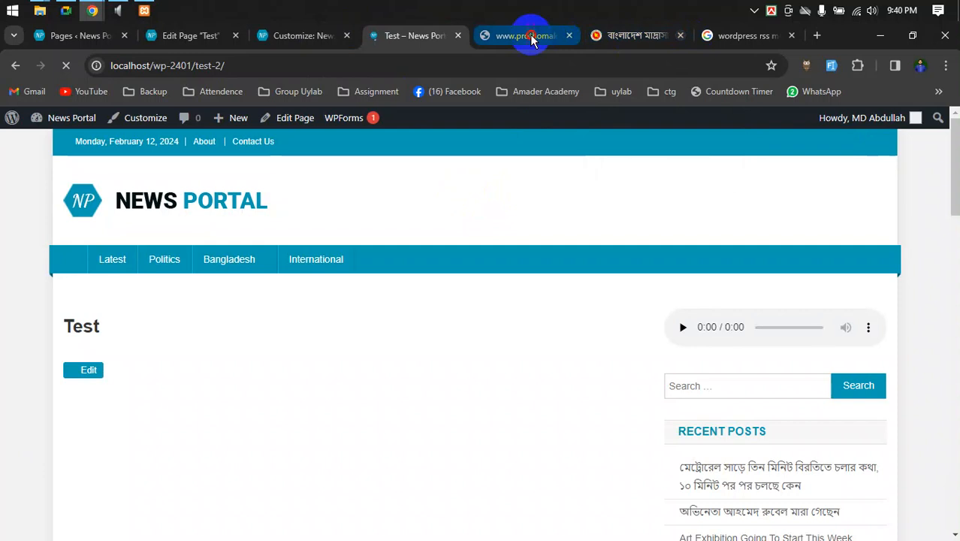
left_click(531, 36)
left_click(569, 37)
left_click(569, 36)
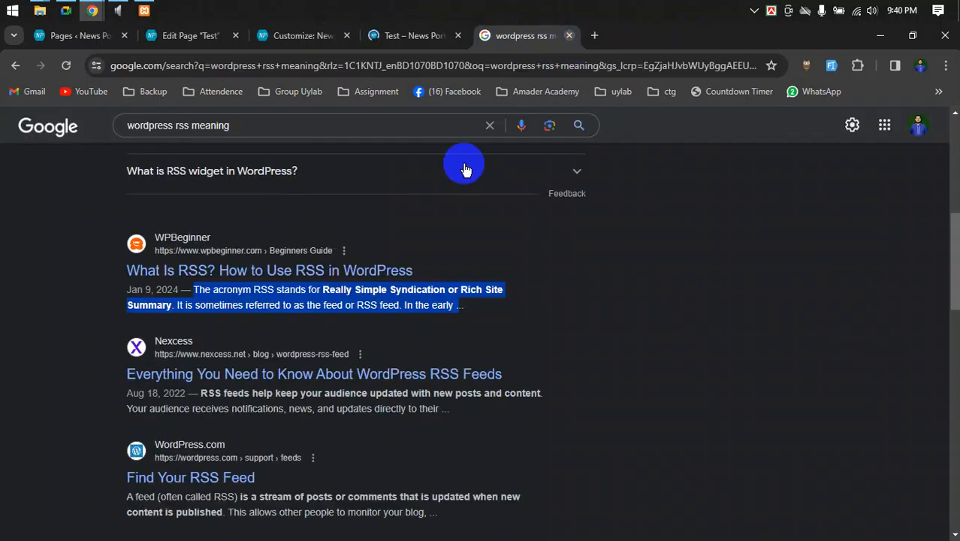
key("ctrl+w")
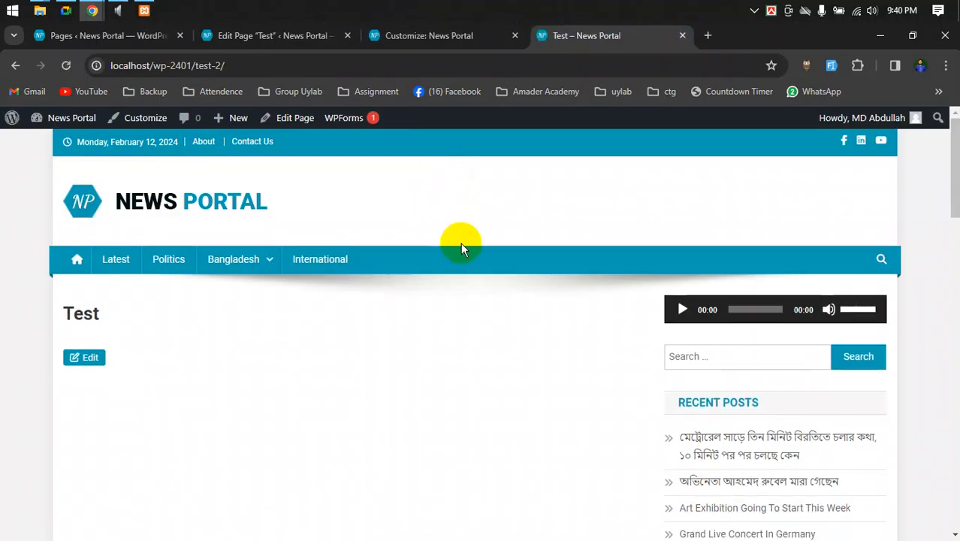
- Move the Test page editor tab after the Customizer tab and open the block library
left_click(402, 35)
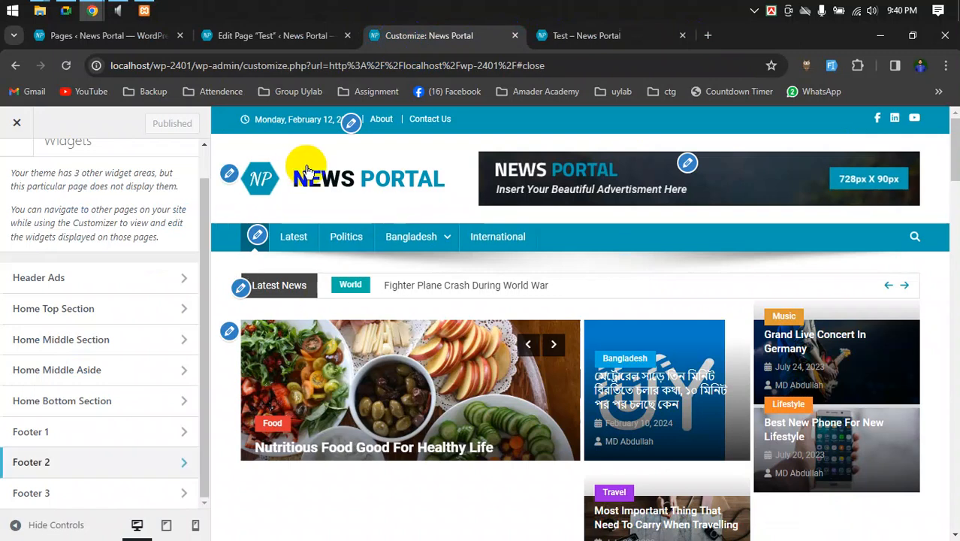
left_click_drag(251, 35, 424, 45)
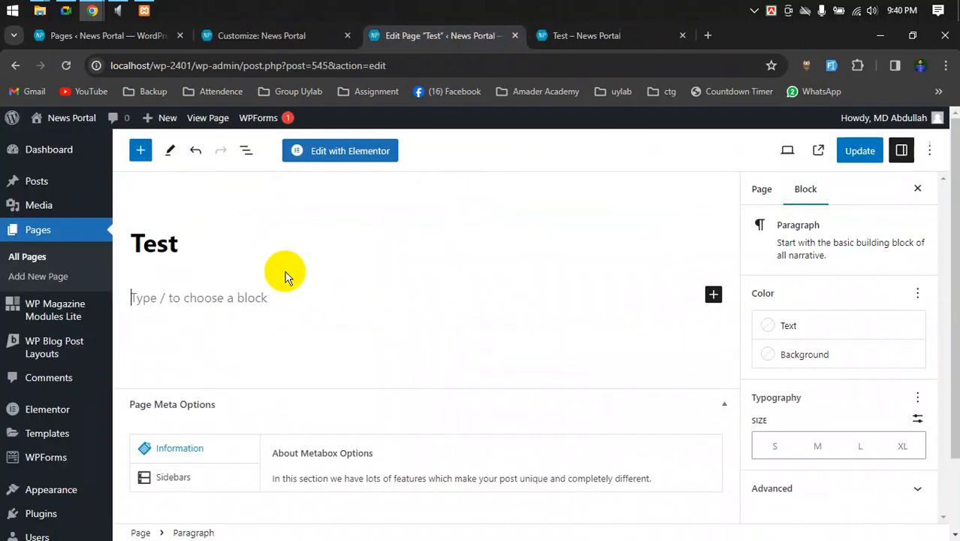
left_click(250, 293)
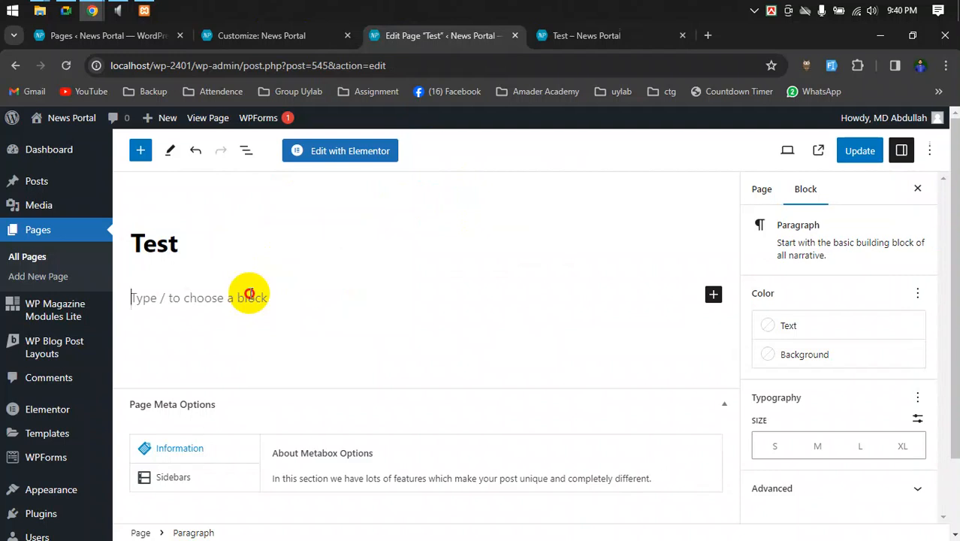
left_click(140, 152)
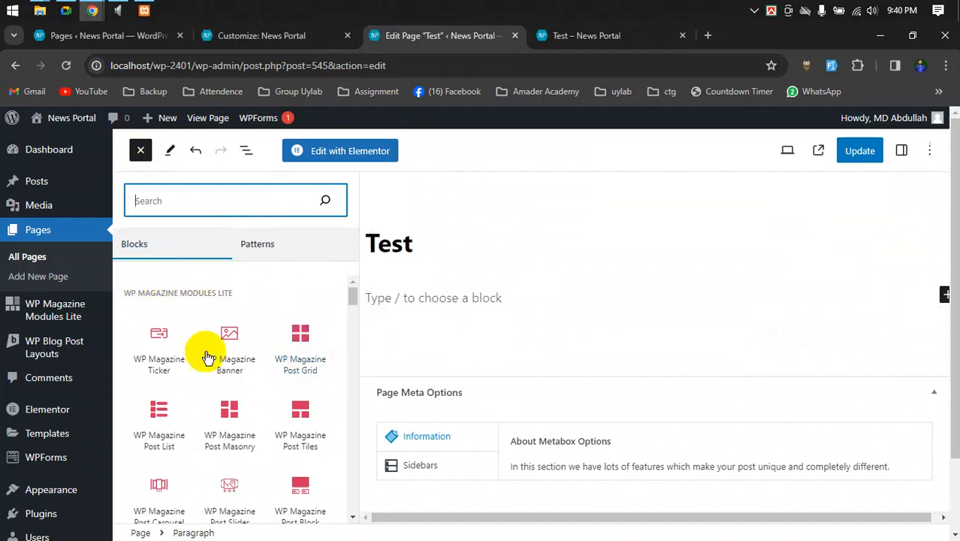
- Insert a WP Magazine Post Carousel block into the Test page
scroll(218, 360, "down", 1)
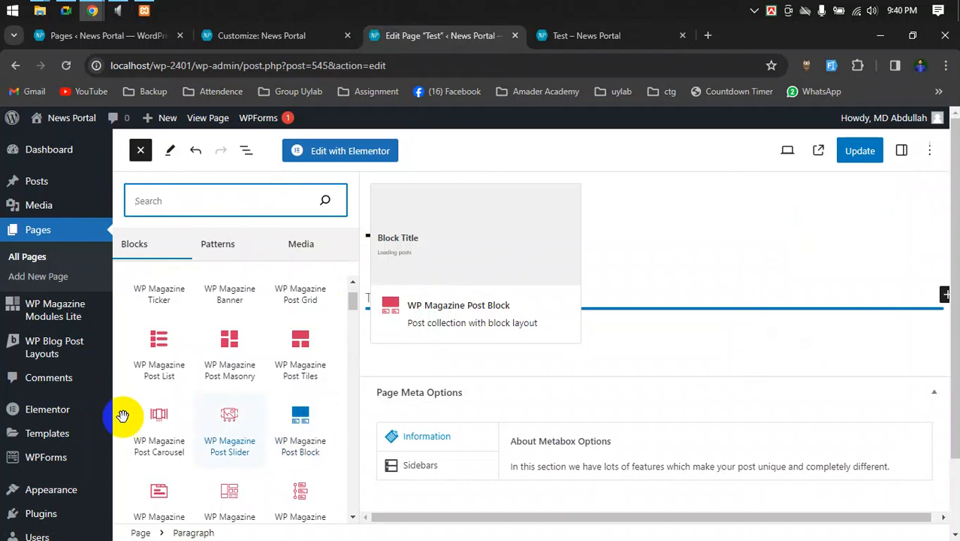
left_click(158, 420)
left_click(158, 421)
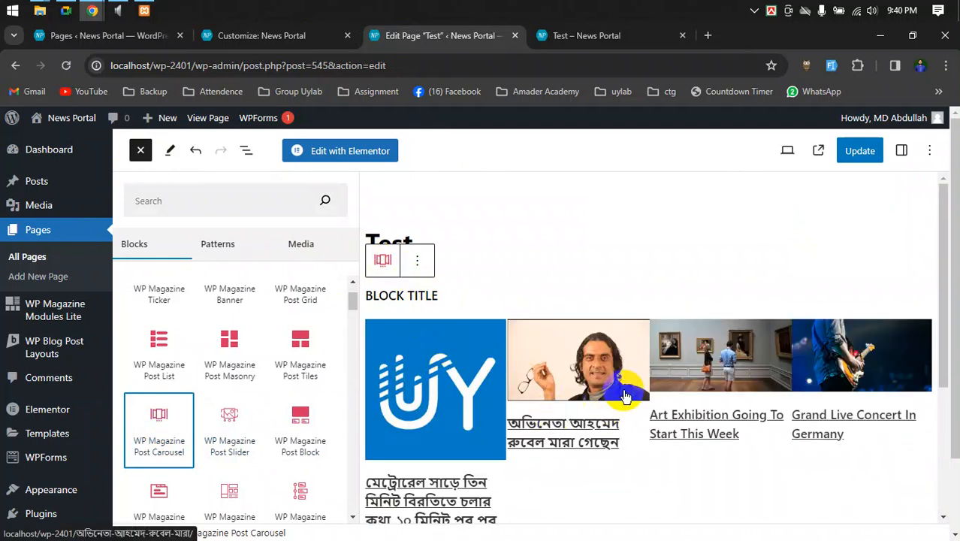
scroll(624, 396, "down", 5)
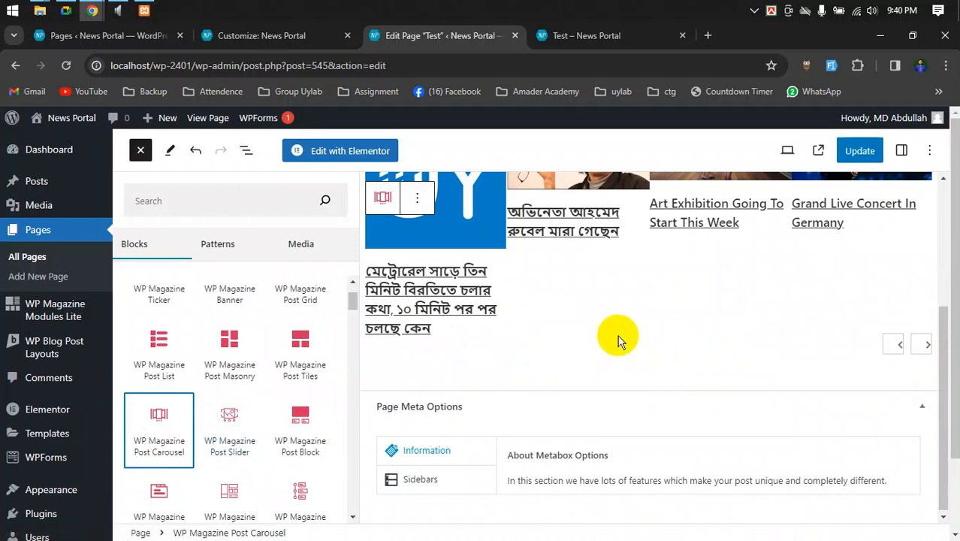
scroll(607, 370, "up", 5)
scroll(521, 301, "down", 5)
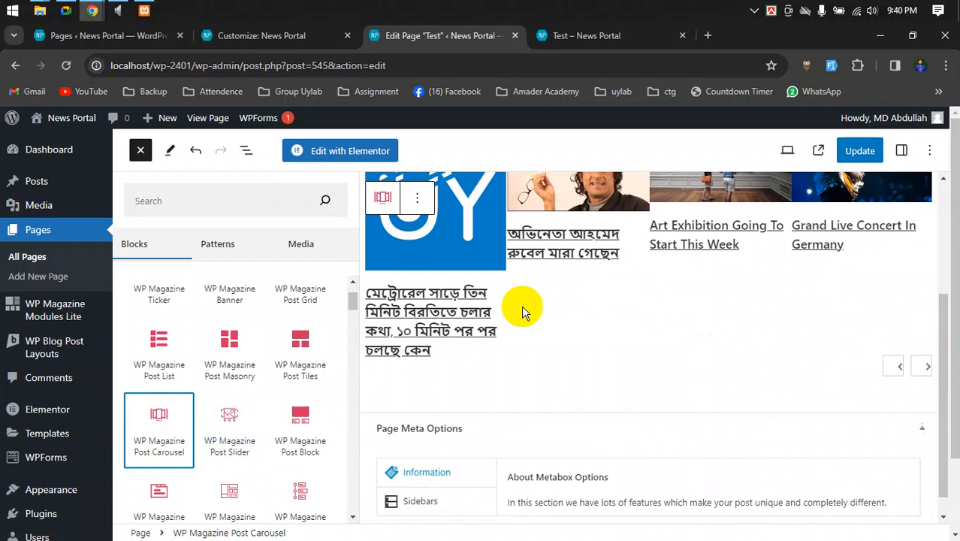
- Close the block library and open the quick inserter below the carousel
left_click(790, 364)
scroll(676, 368, "up", 5)
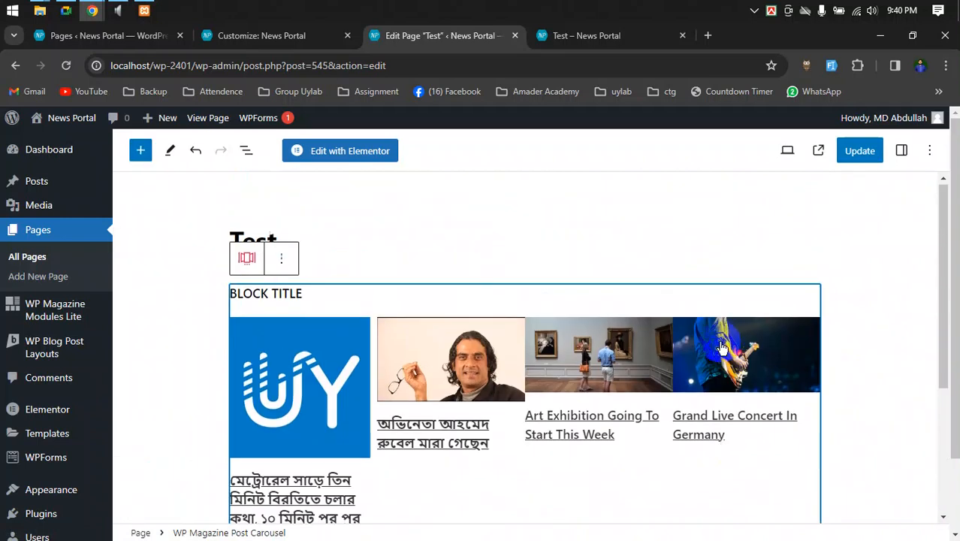
left_click(489, 236)
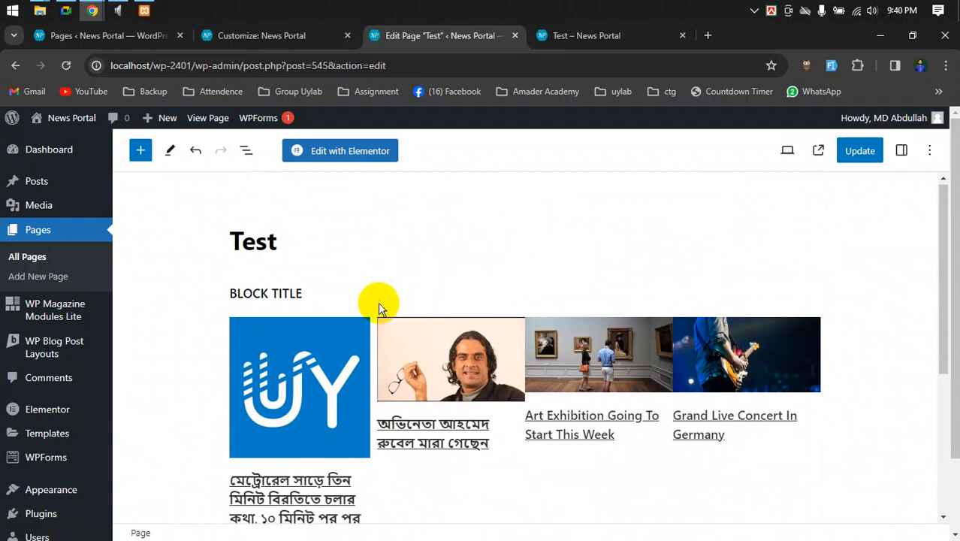
left_click(293, 297)
scroll(425, 358, "down", 3)
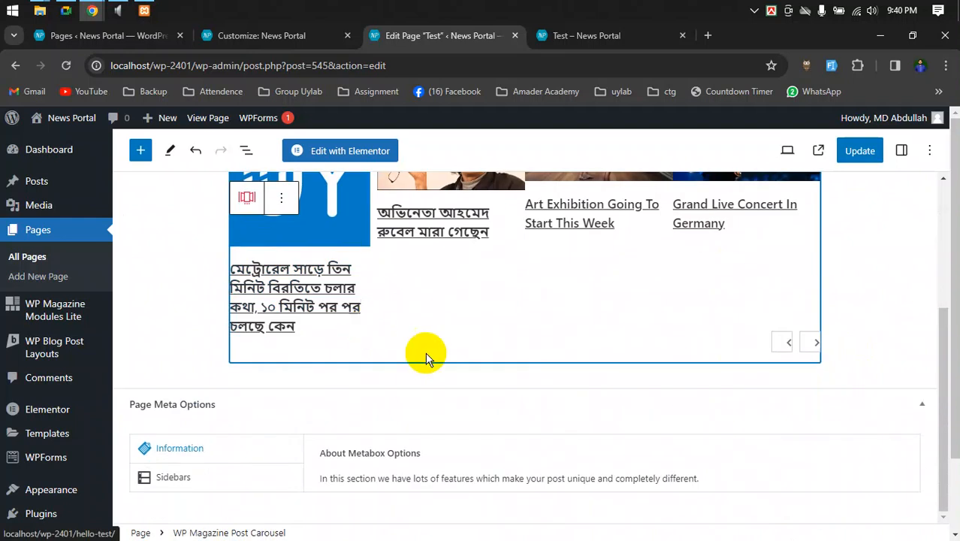
left_click(894, 356)
left_click(811, 394)
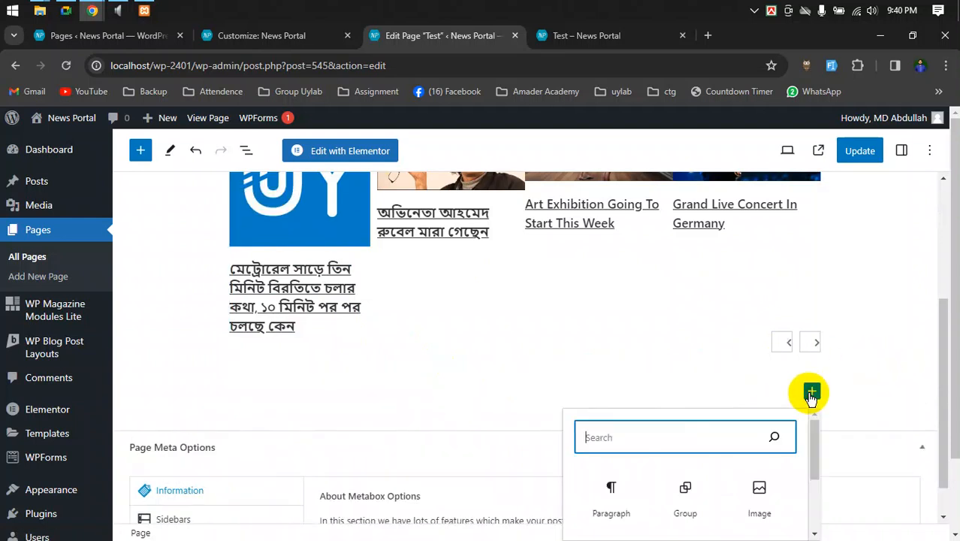
- Add an empty block below the carousel and browse the full block library
left_click(647, 385)
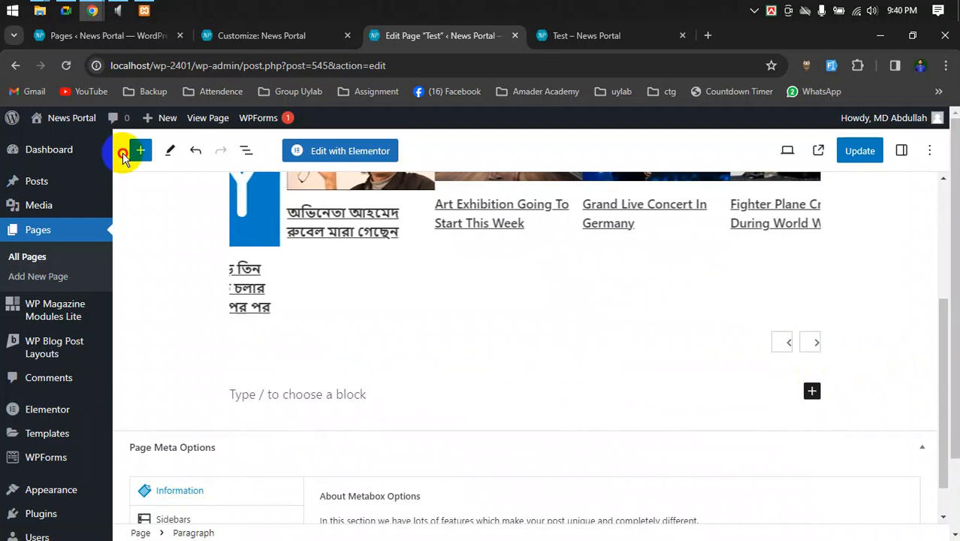
left_click(136, 152)
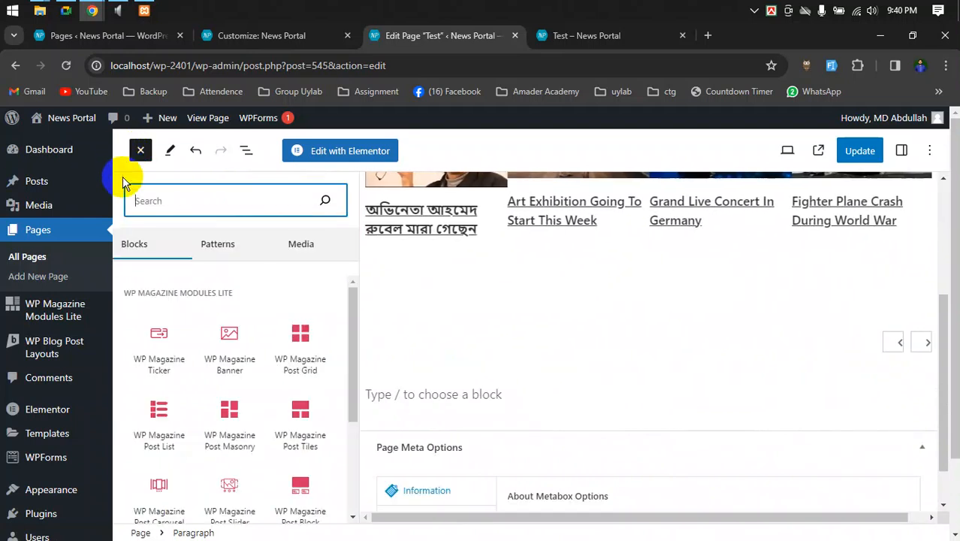
double_click(132, 294)
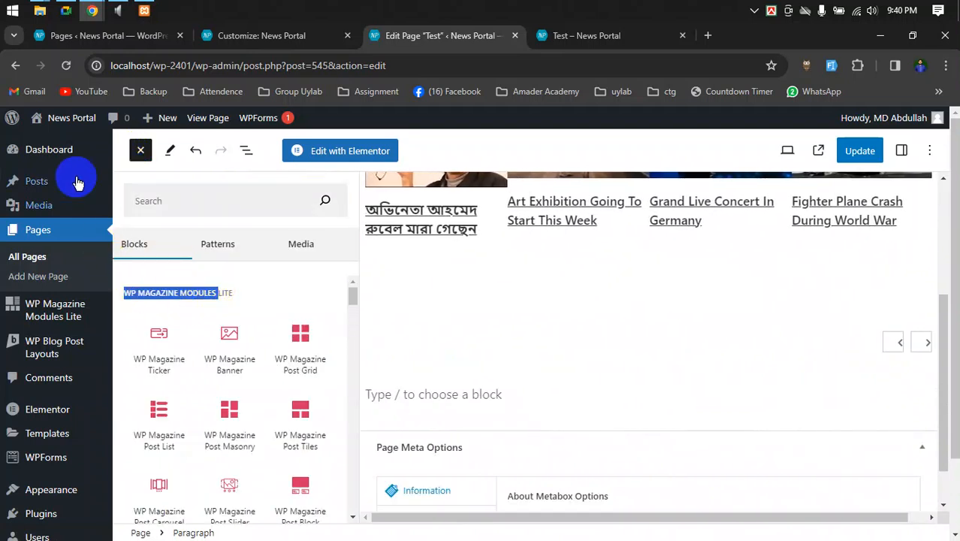
scroll(43, 222, "down", 2)
scroll(214, 369, "down", 2)
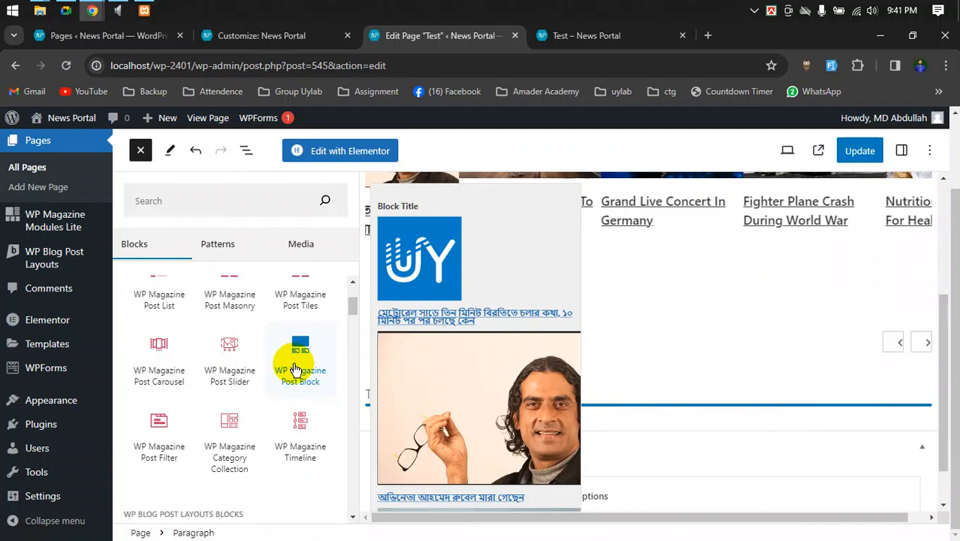
scroll(289, 421, "up", 2)
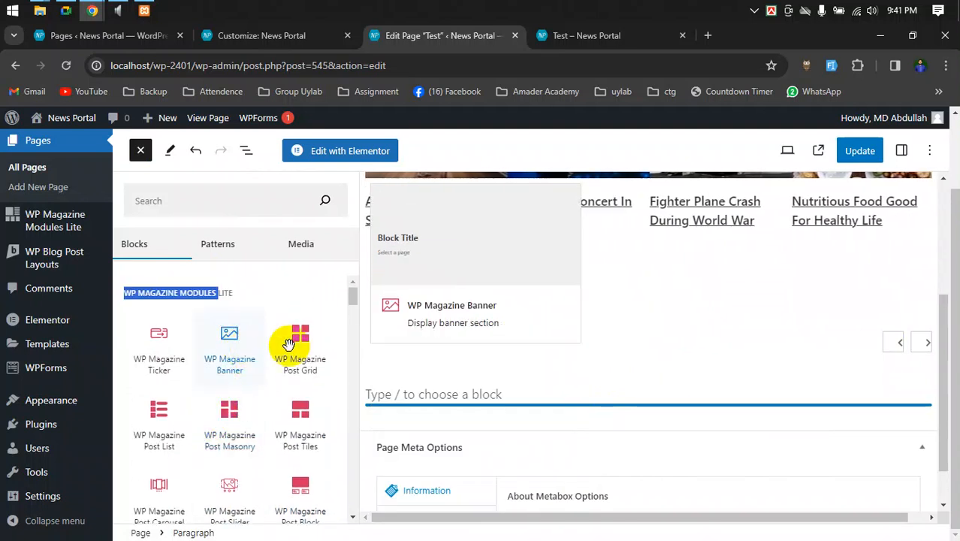
scroll(293, 367, "down", 1)
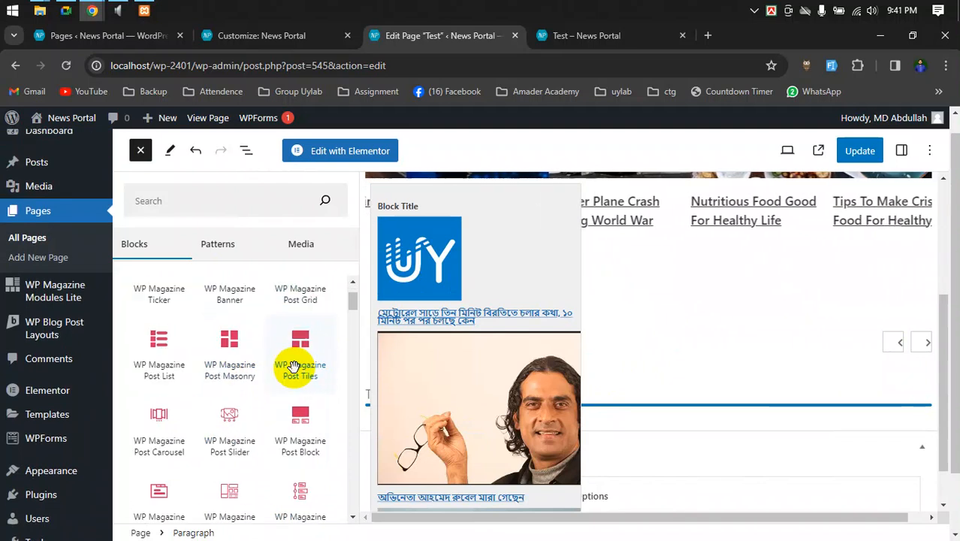
scroll(293, 368, "down", 6)
scroll(289, 372, "up", 2)
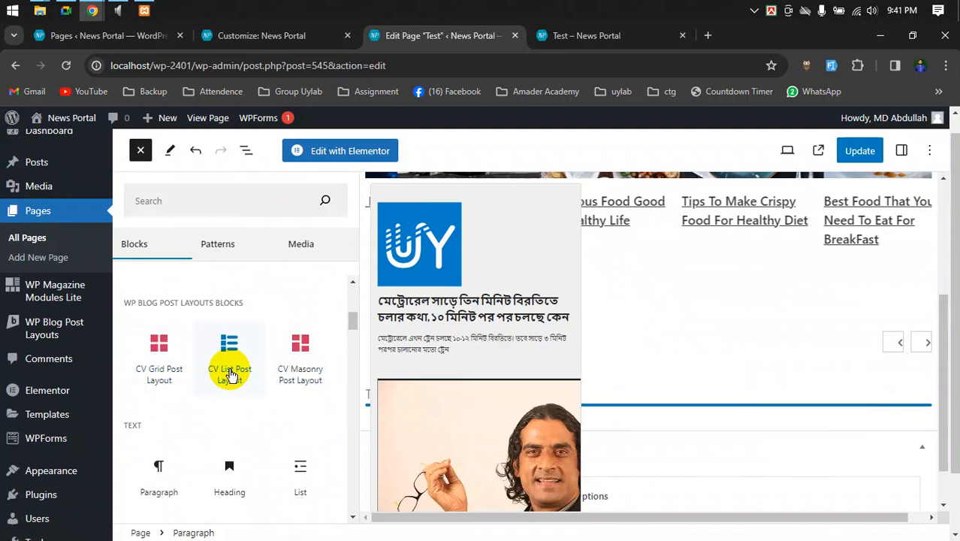
scroll(278, 365, "up", 2)
scroll(270, 366, "up", 1)
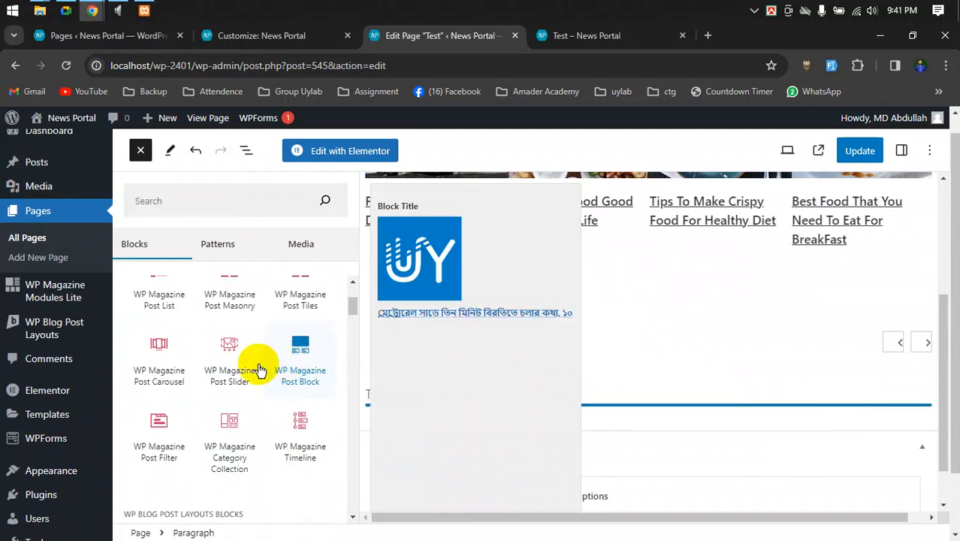
scroll(256, 366, "up", 3)
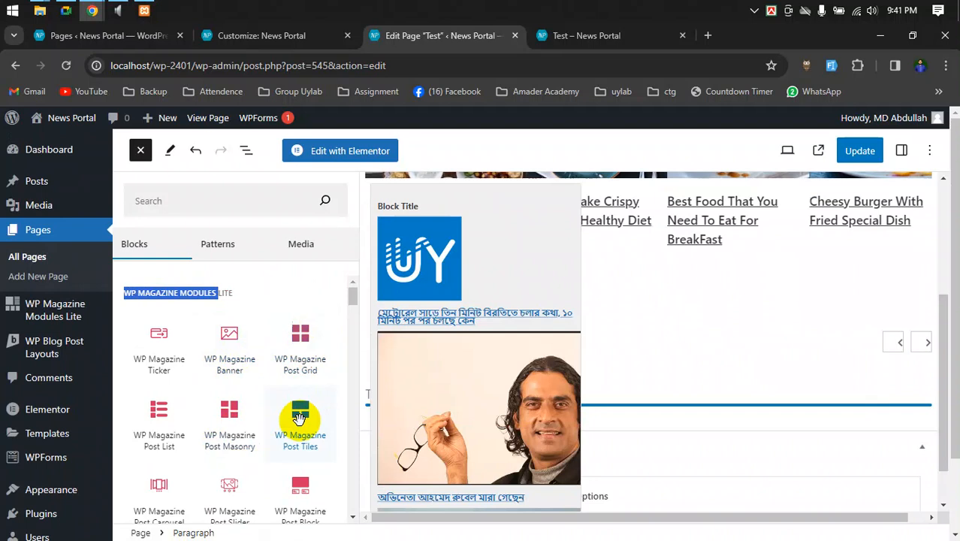
- Insert a WP Magazine Post Tiles block and scroll to check it
left_click(300, 420)
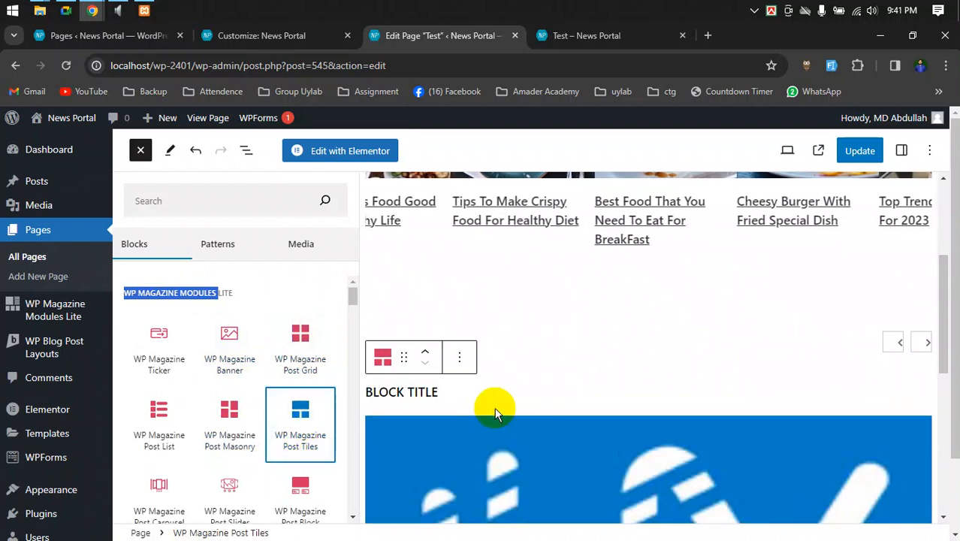
scroll(499, 404, "down", 2)
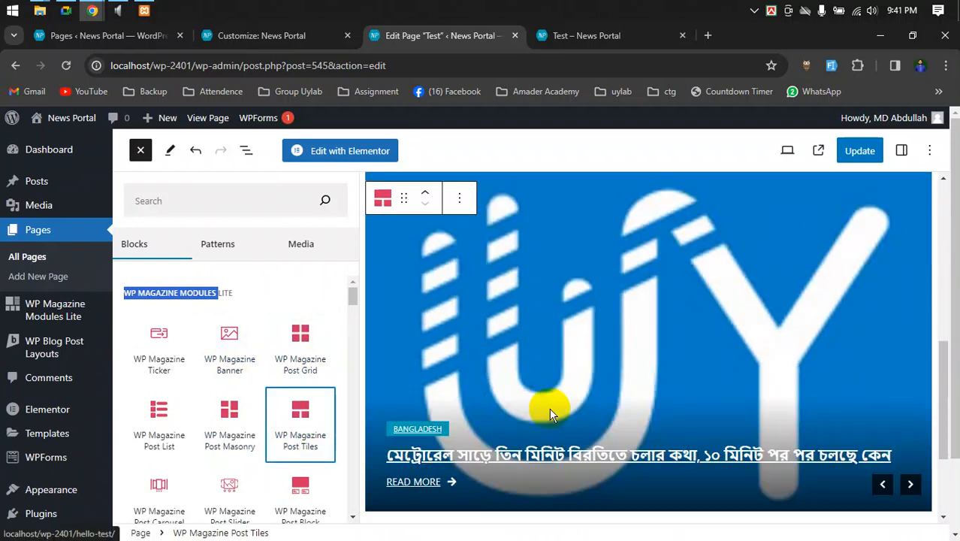
scroll(550, 407, "down", 2)
scroll(707, 404, "up", 3)
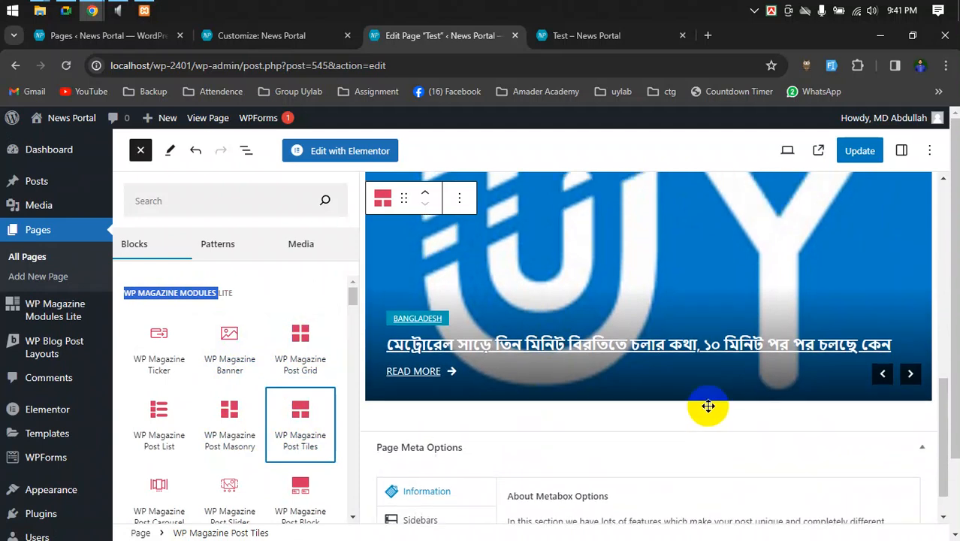
scroll(654, 415, "up", 4)
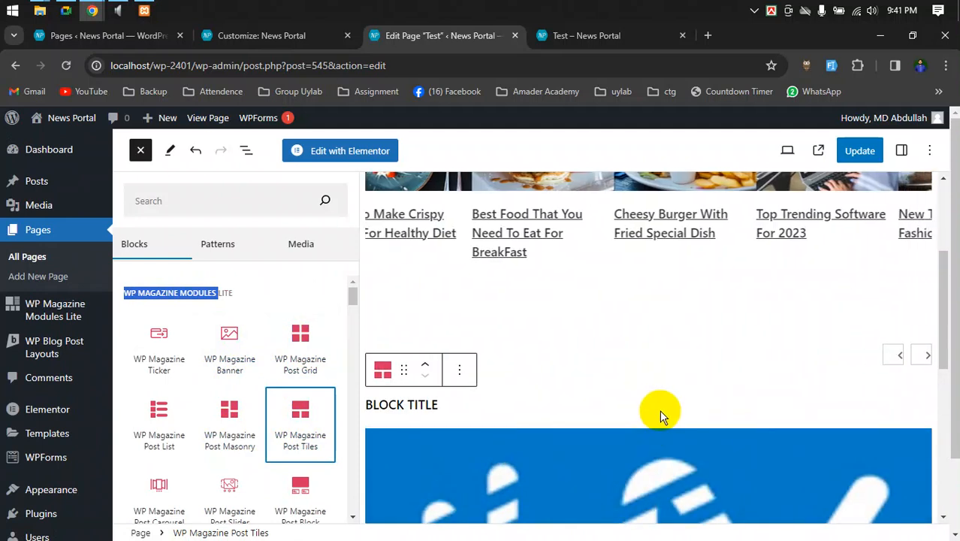
- Update the Test page and reload the live page to show the changes
left_click(861, 153)
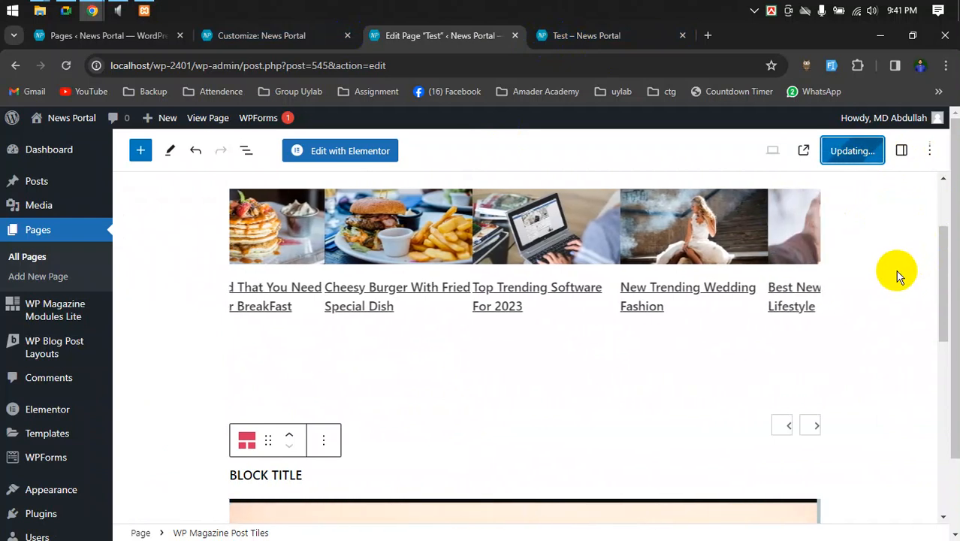
left_click(559, 43)
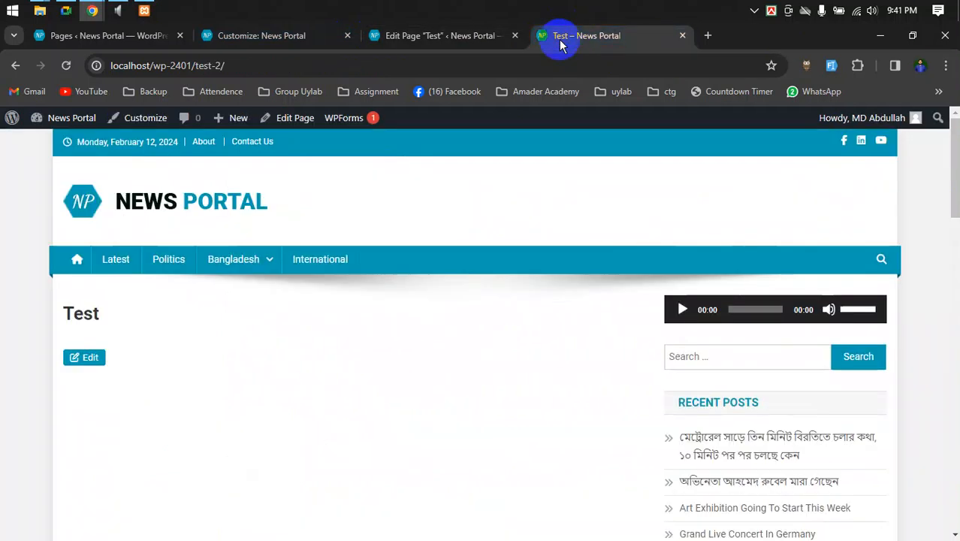
scroll(307, 339, "down", 2)
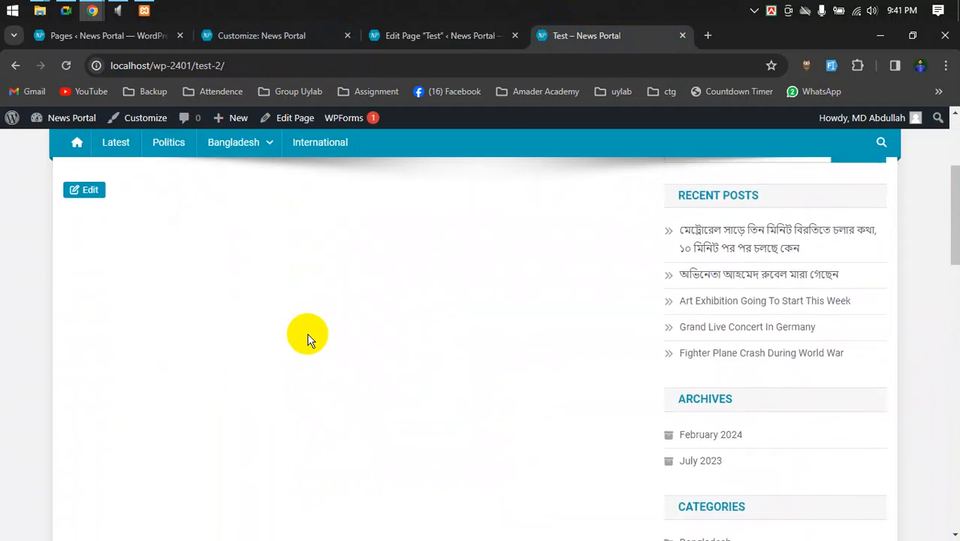
left_click(436, 38)
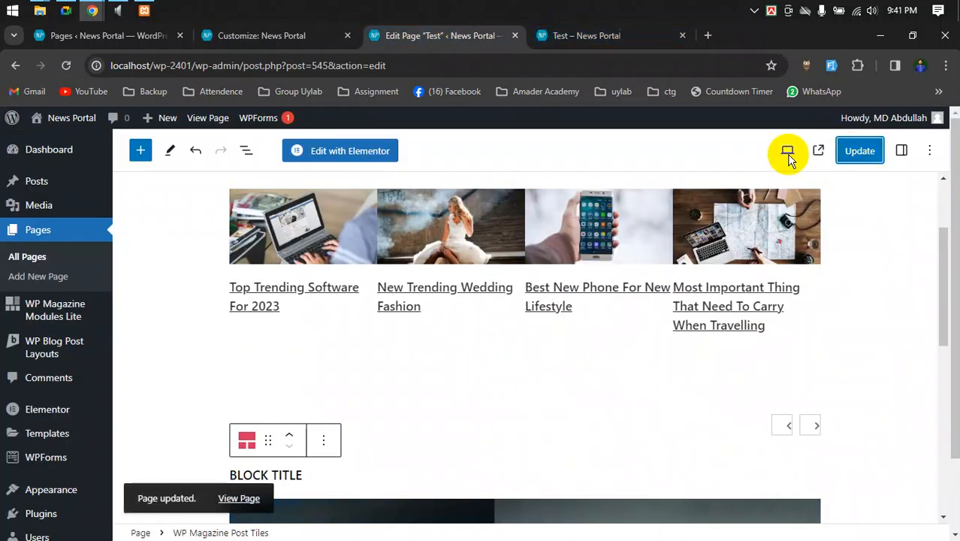
left_click(597, 35)
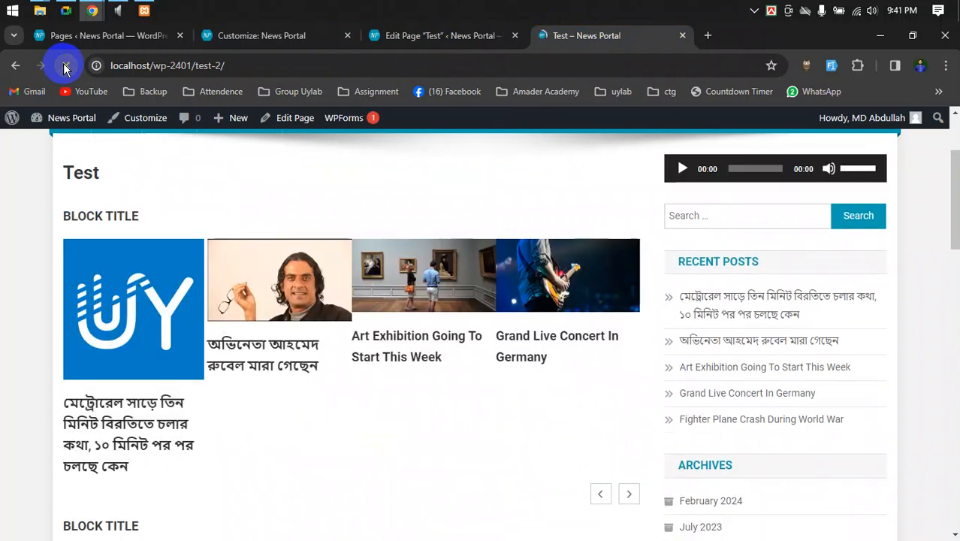
left_click(64, 68)
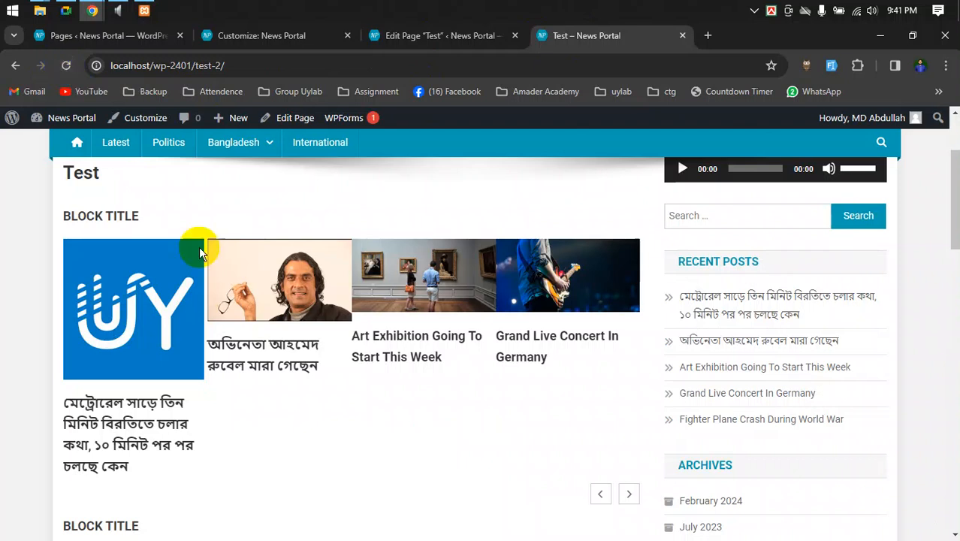
- Advance the live carousel twice, scroll the page, then return to the editor
left_click(628, 495)
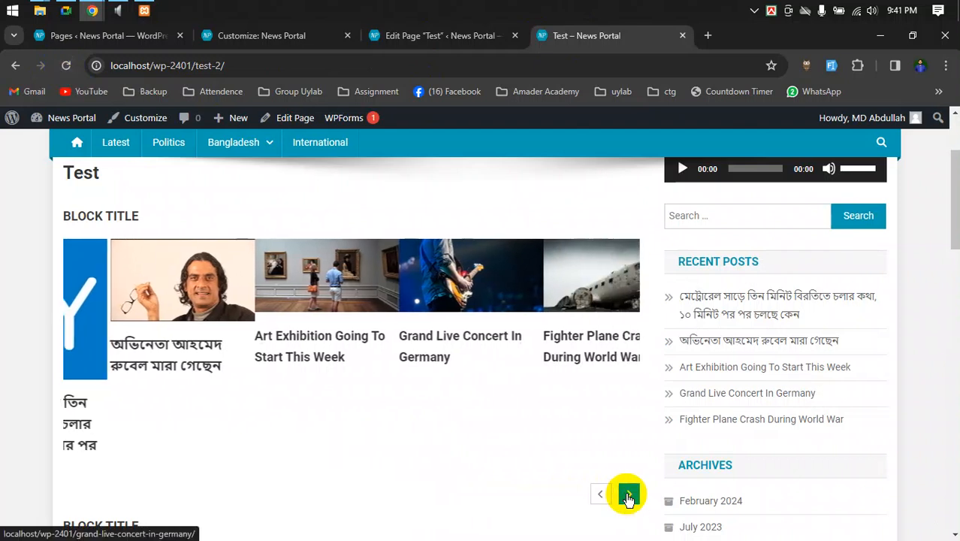
left_click(629, 494)
scroll(550, 458, "down", 2)
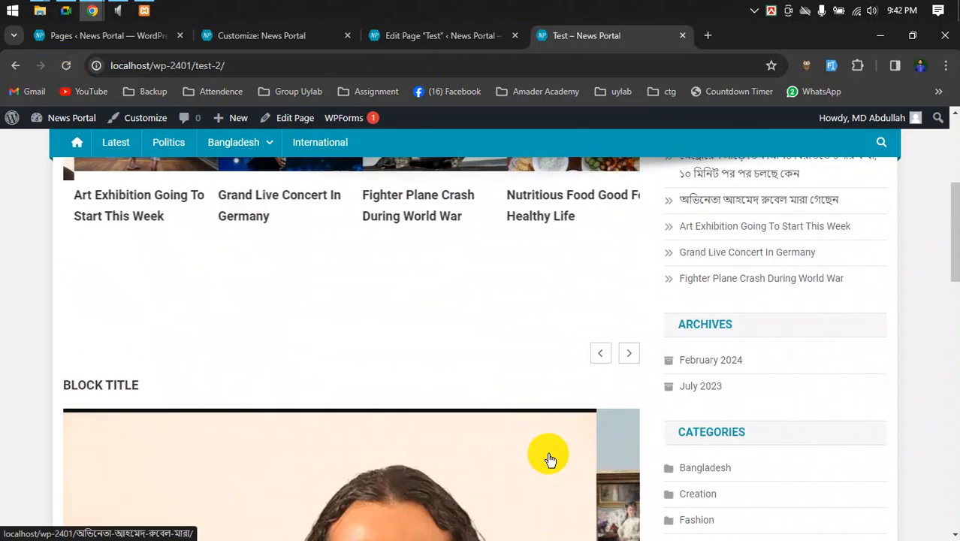
scroll(550, 458, "down", 5)
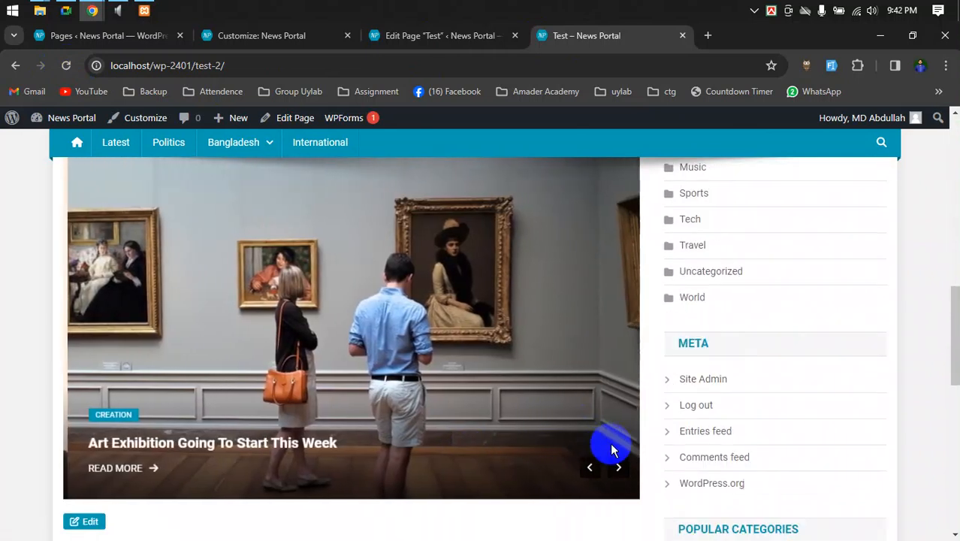
scroll(391, 427, "up", 5)
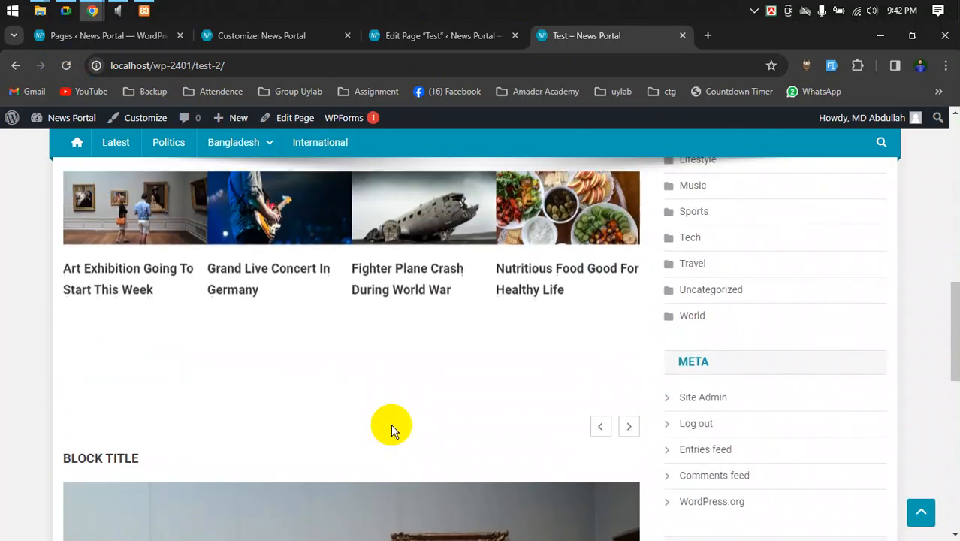
scroll(532, 440, "up", 5)
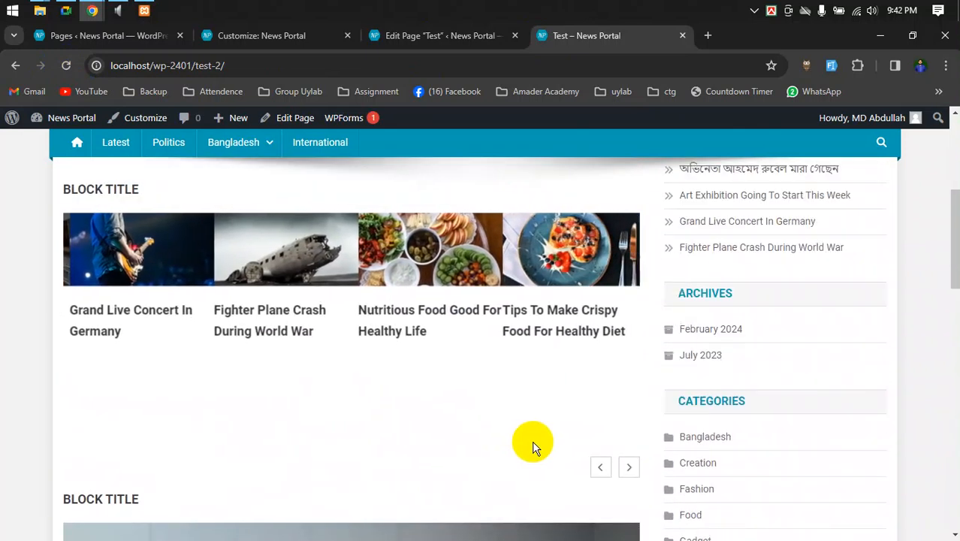
scroll(532, 440, "down", 8)
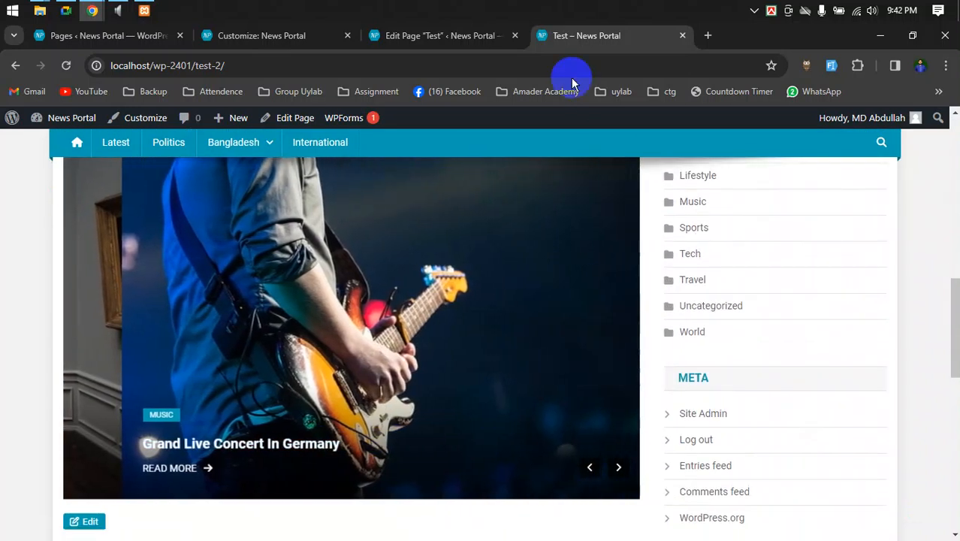
left_click(432, 36)
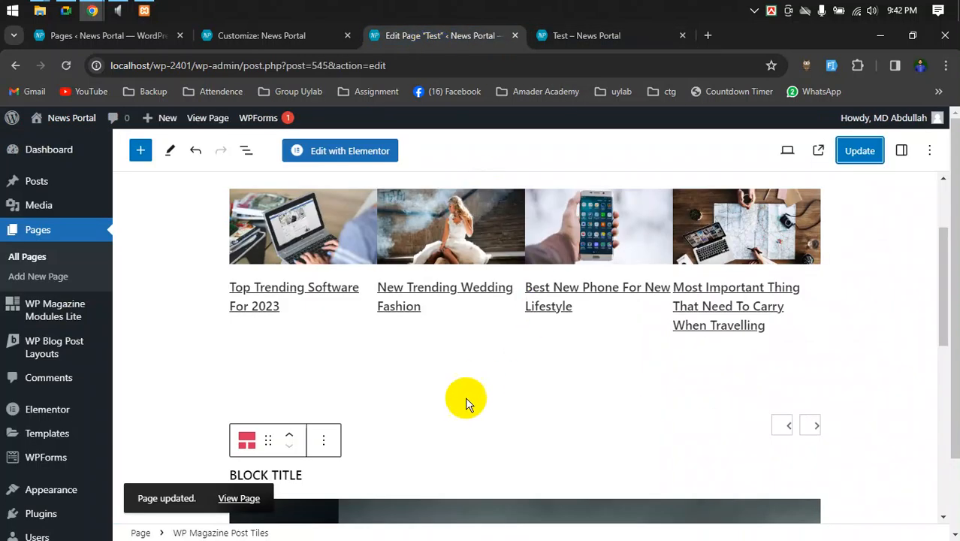
scroll(466, 404, "down", 3)
scroll(464, 398, "up", 5)
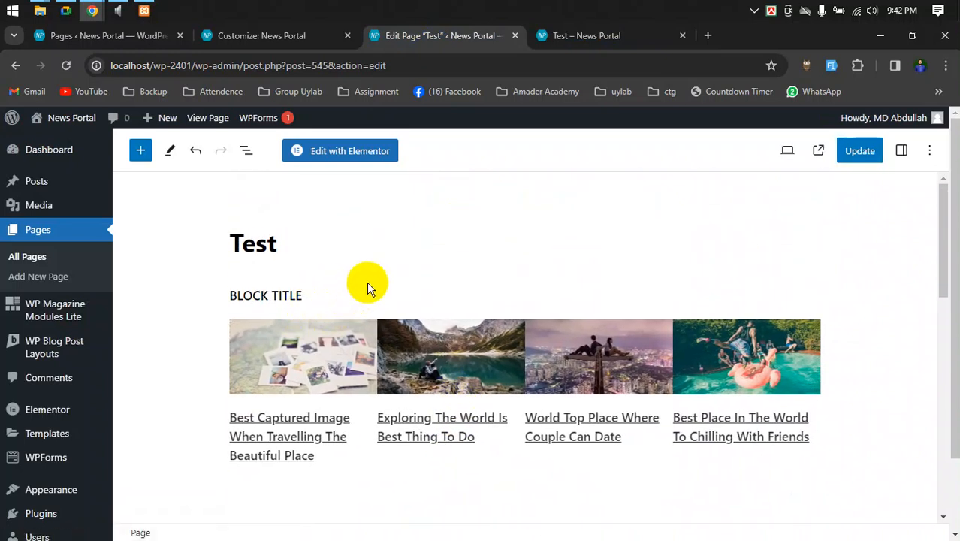
left_click(337, 300)
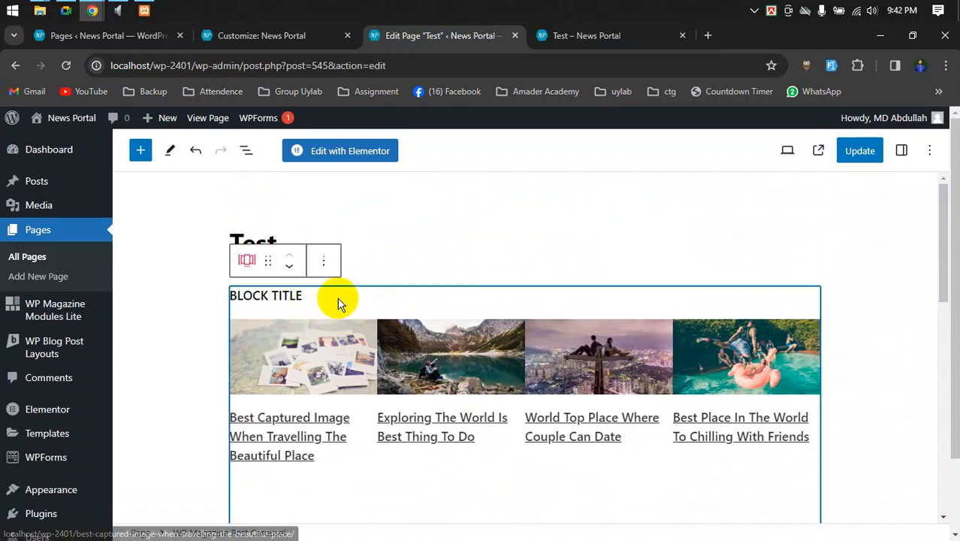
left_click(326, 262)
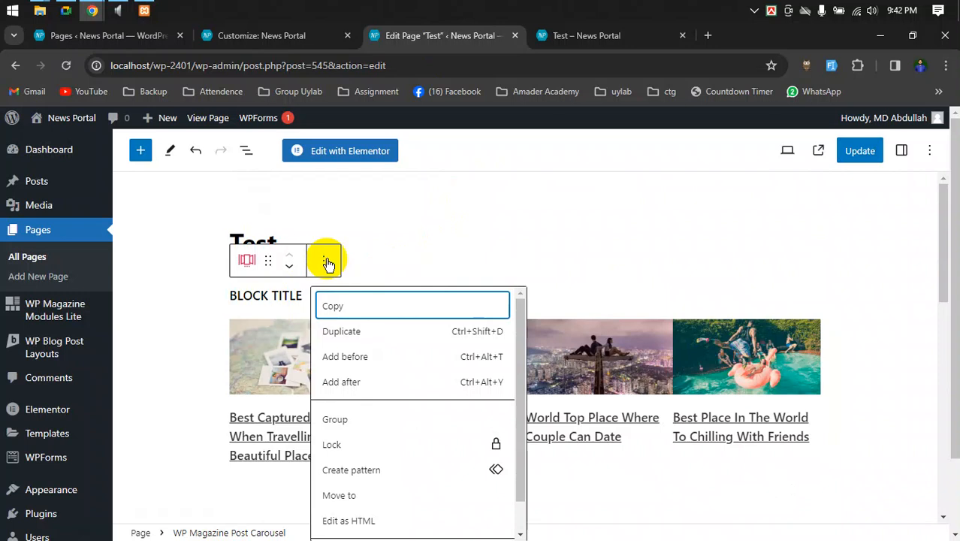
scroll(440, 368, "down", 3)
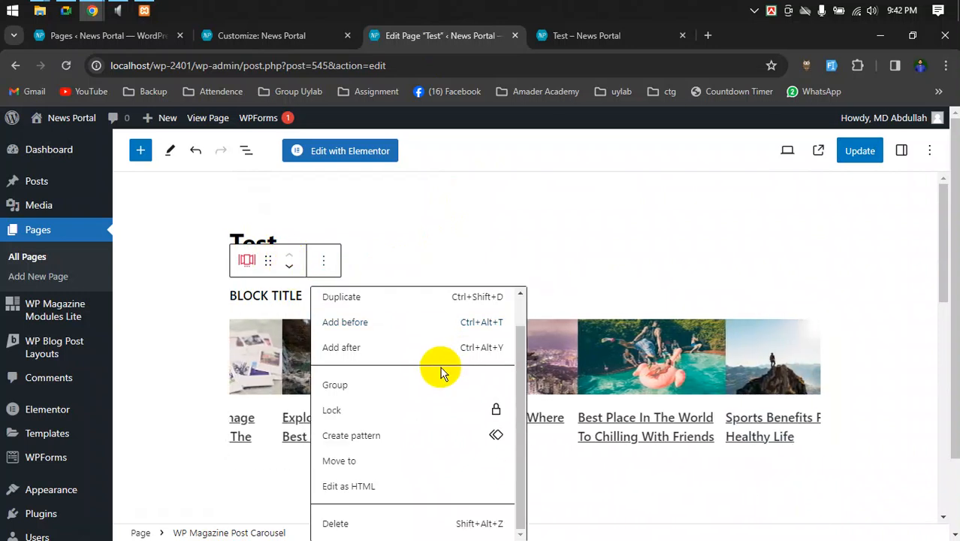
left_click(670, 299)
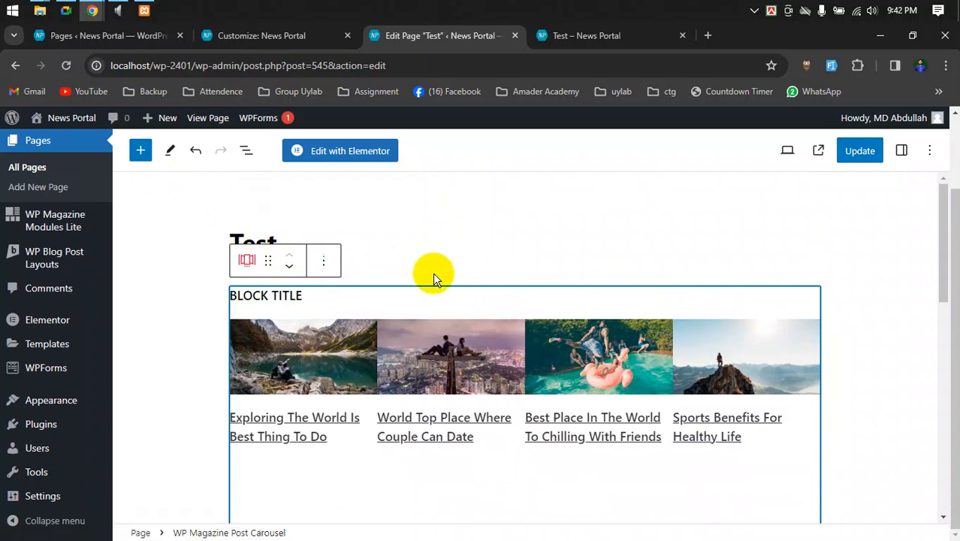
left_click(932, 151)
- Show the carousel block's settings and expand Layout under the Style tab
left_click(901, 150)
left_click(901, 150)
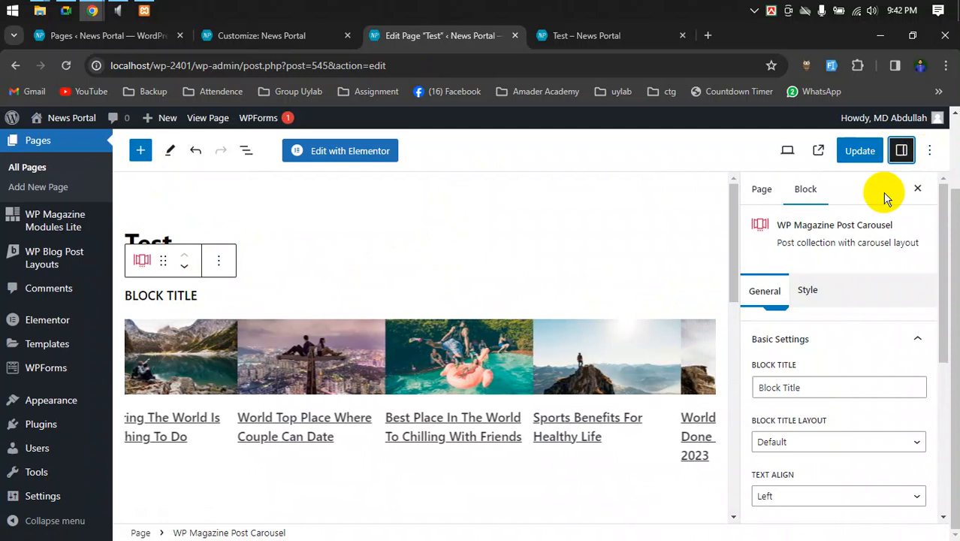
left_click(804, 291)
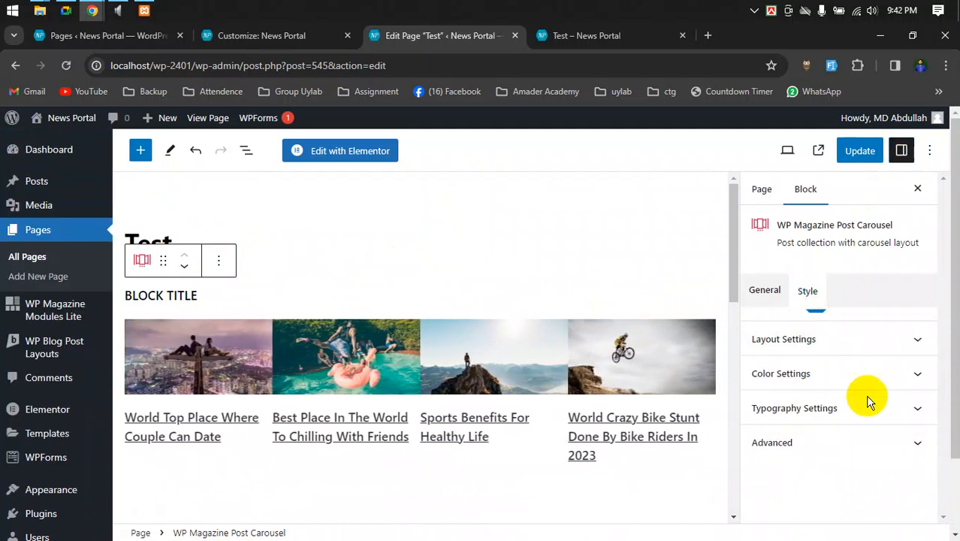
left_click(810, 339)
scroll(864, 383, "down", 1)
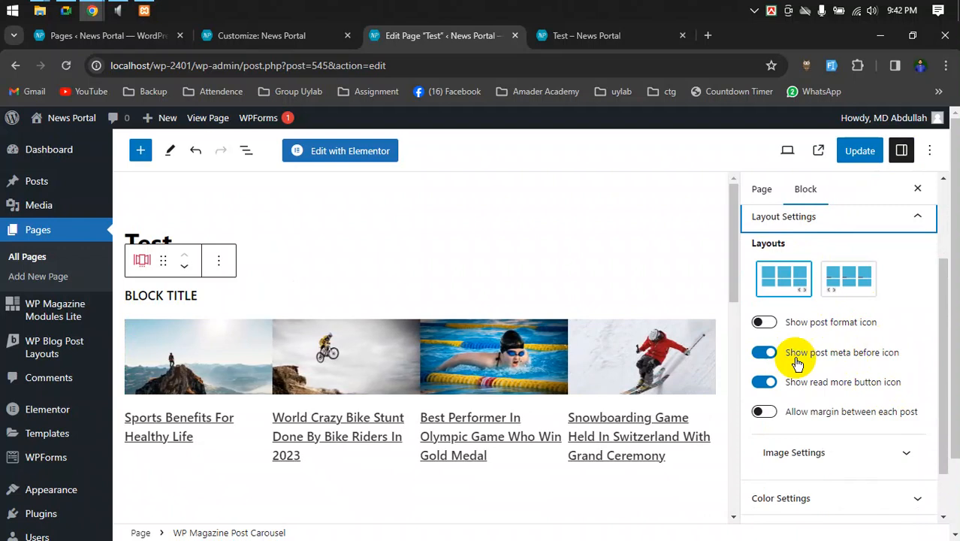
scroll(809, 368, "down", 2)
- Review the Image, Typography and Color settings, then go back to General
left_click(822, 390)
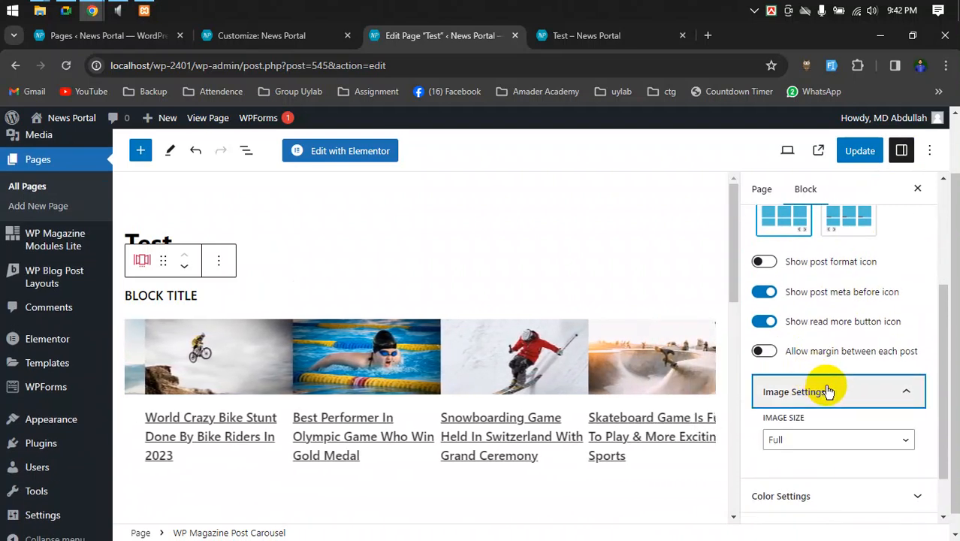
left_click(824, 334)
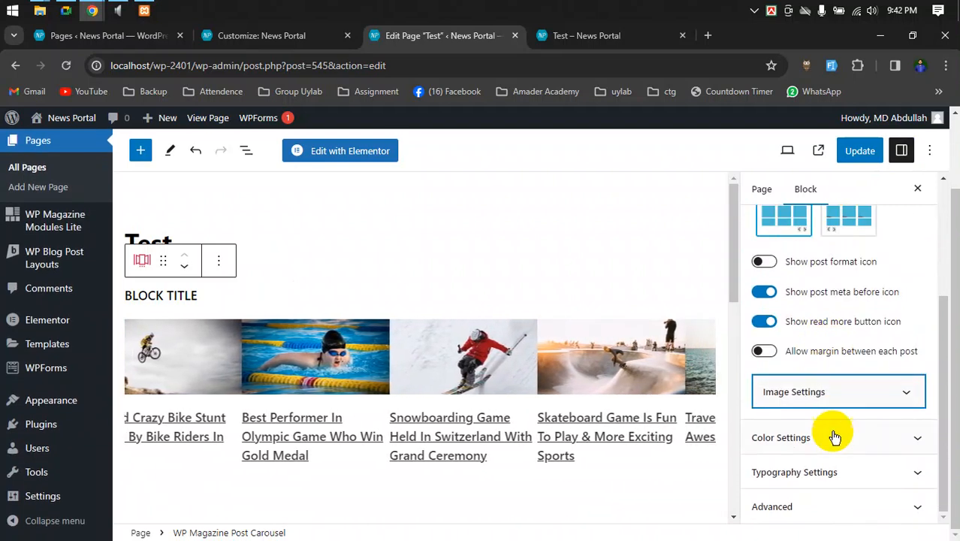
left_click(822, 477)
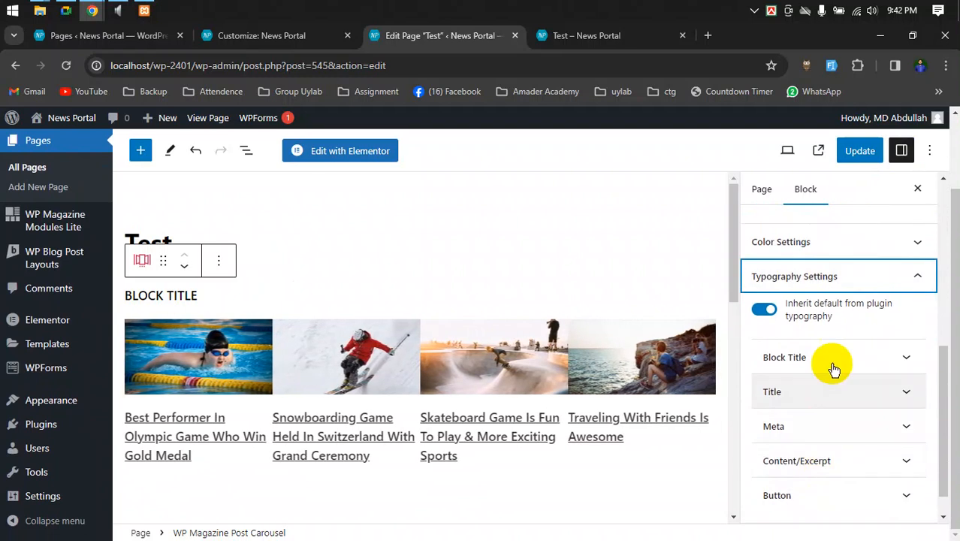
left_click(845, 278)
left_click(813, 438)
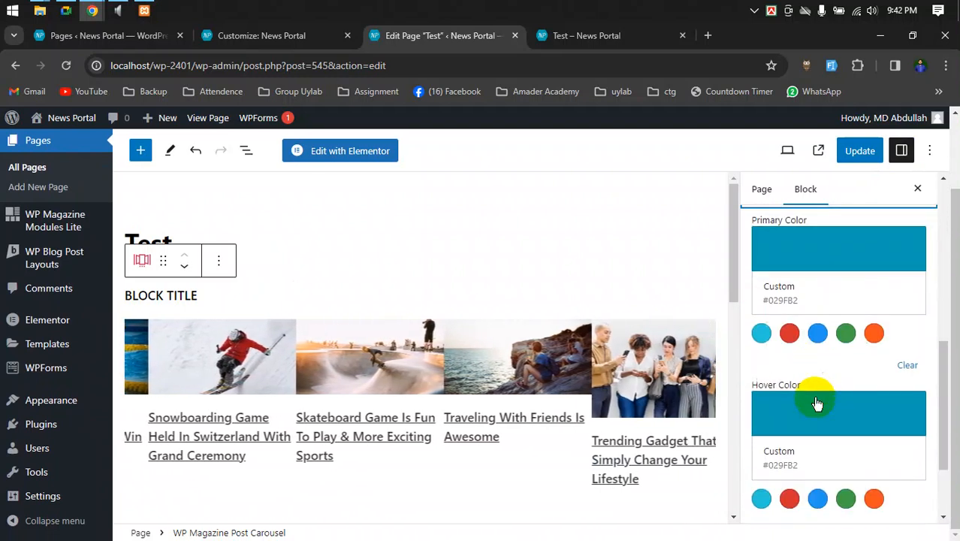
scroll(814, 378, "up", 2)
scroll(826, 376, "up", 3)
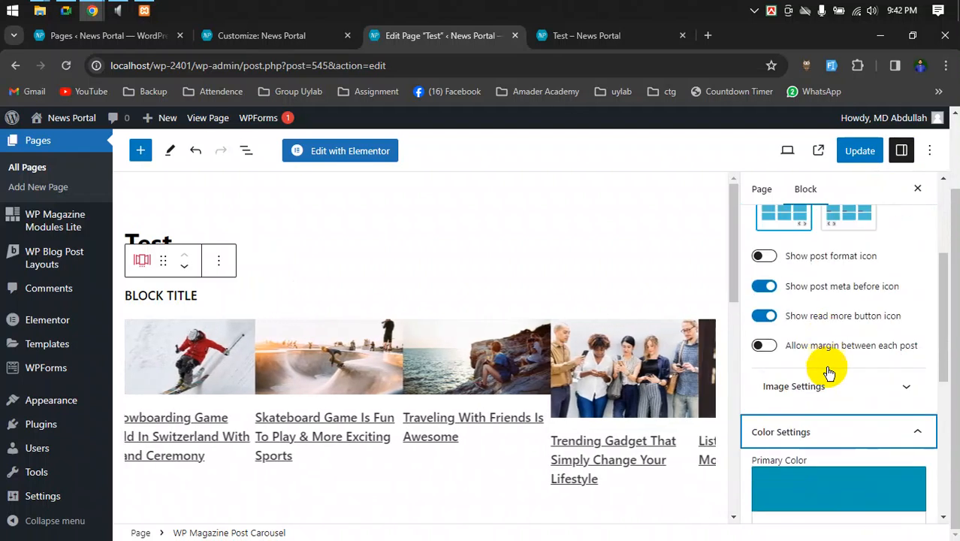
scroll(827, 376, "up", 4)
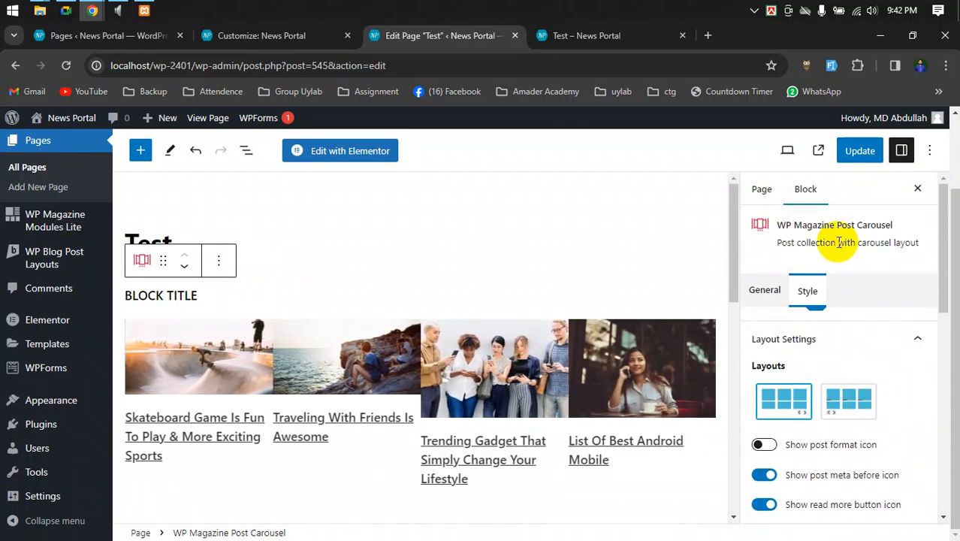
left_click(764, 292)
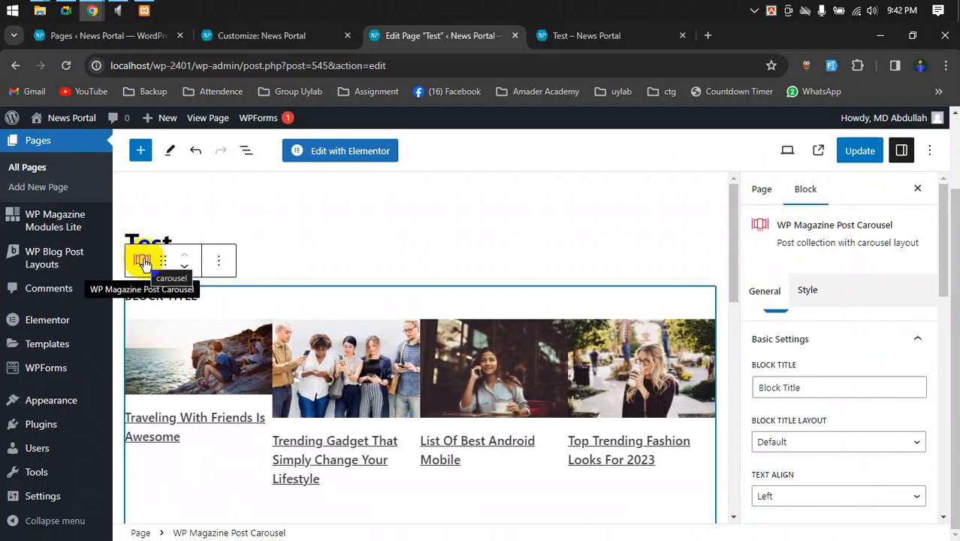
left_click(144, 262)
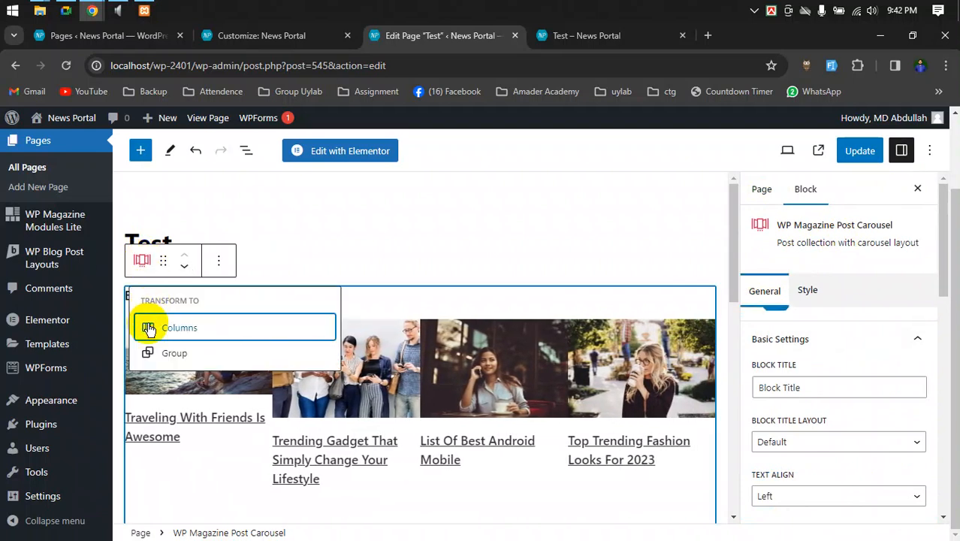
mouse_move(150, 329)
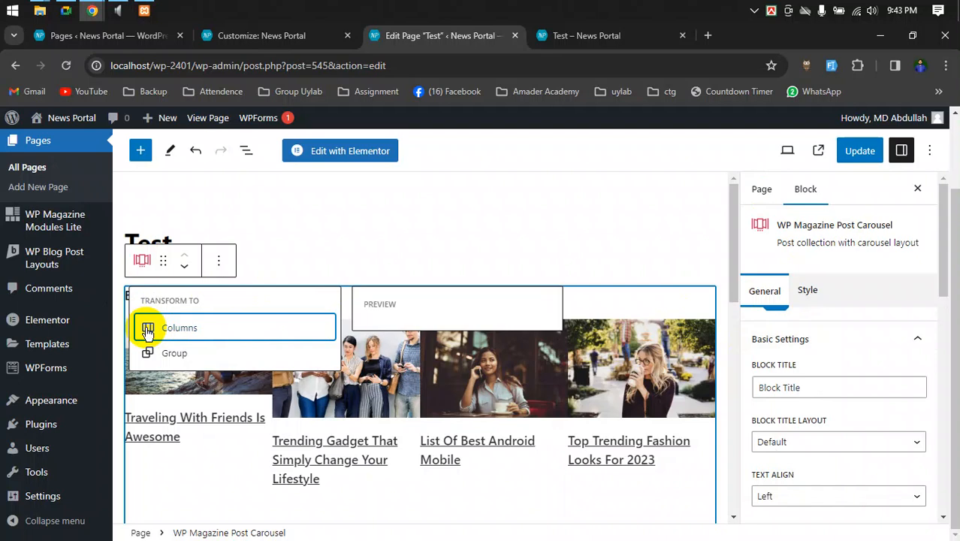
left_click(148, 329)
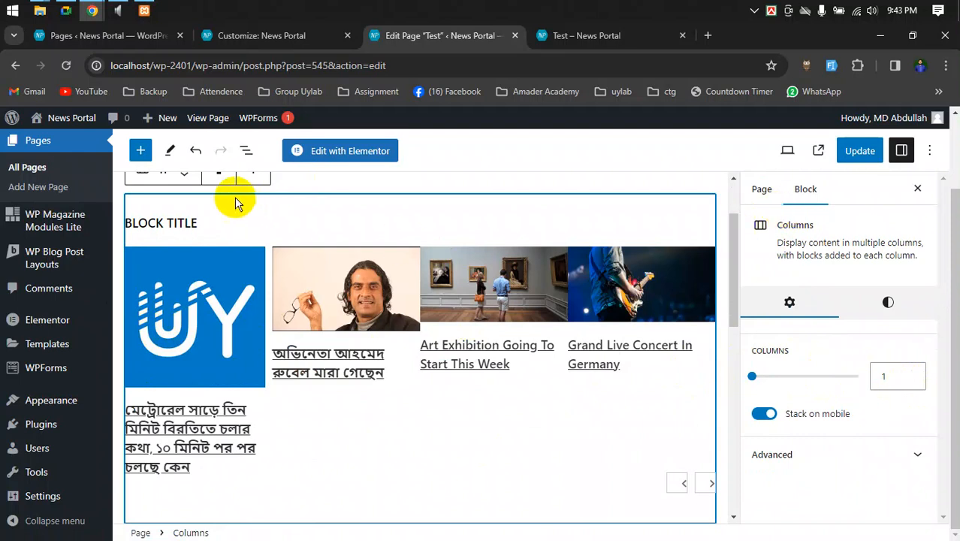
left_click(231, 218)
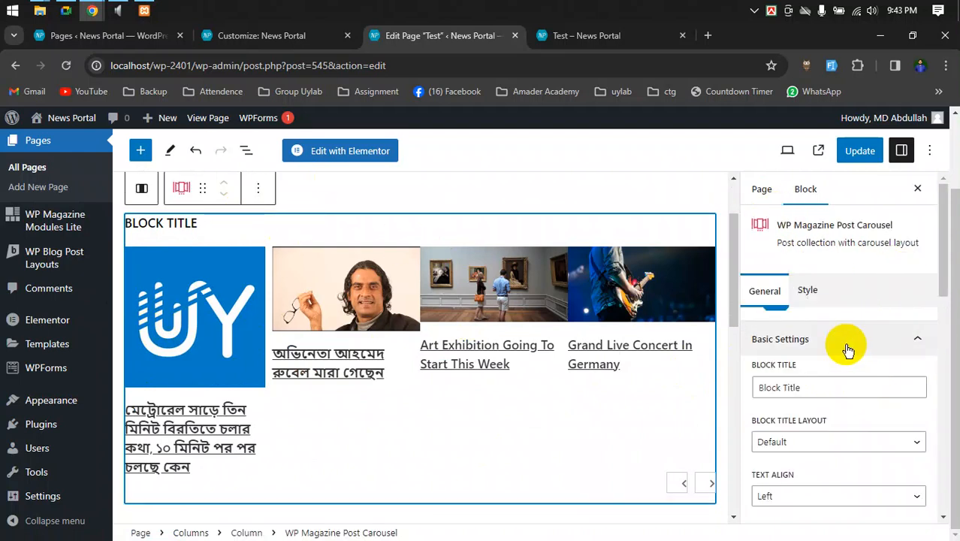
scroll(831, 376, "down", 3)
scroll(864, 404, "down", 4)
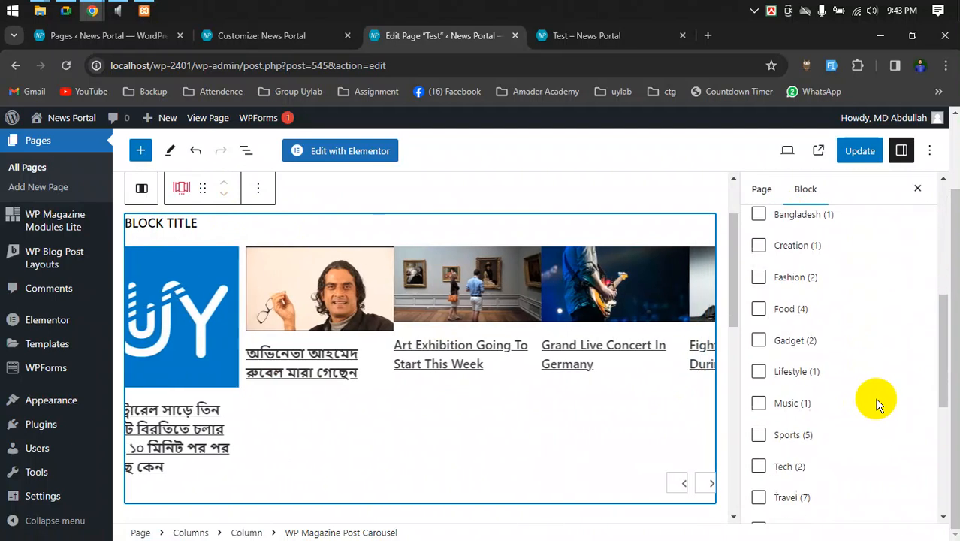
scroll(873, 403, "up", 2)
scroll(873, 404, "up", 1)
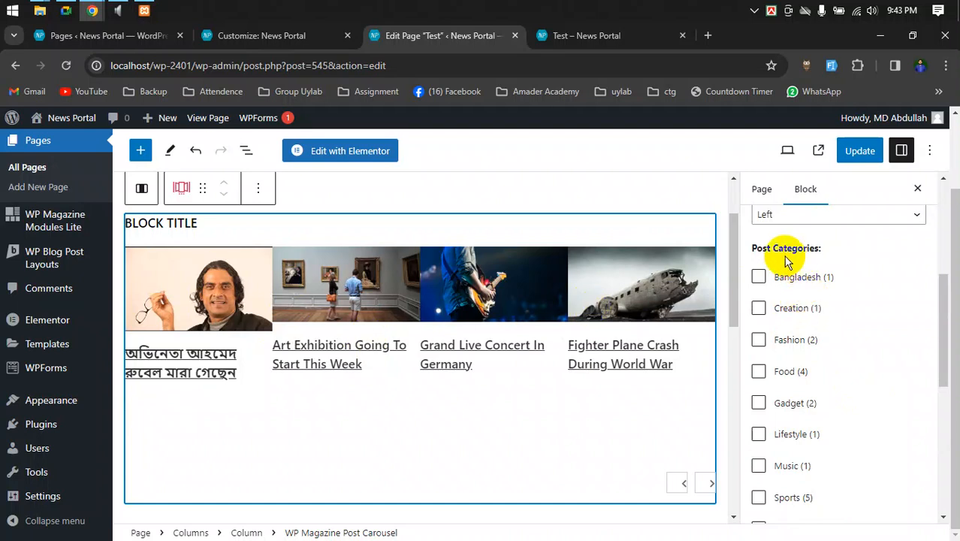
scroll(847, 311, "down", 5)
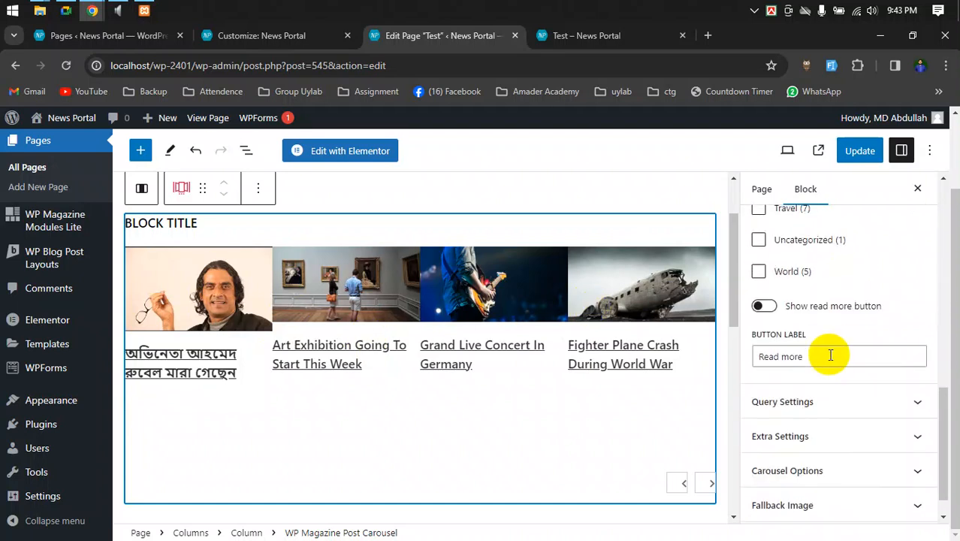
left_click(857, 436)
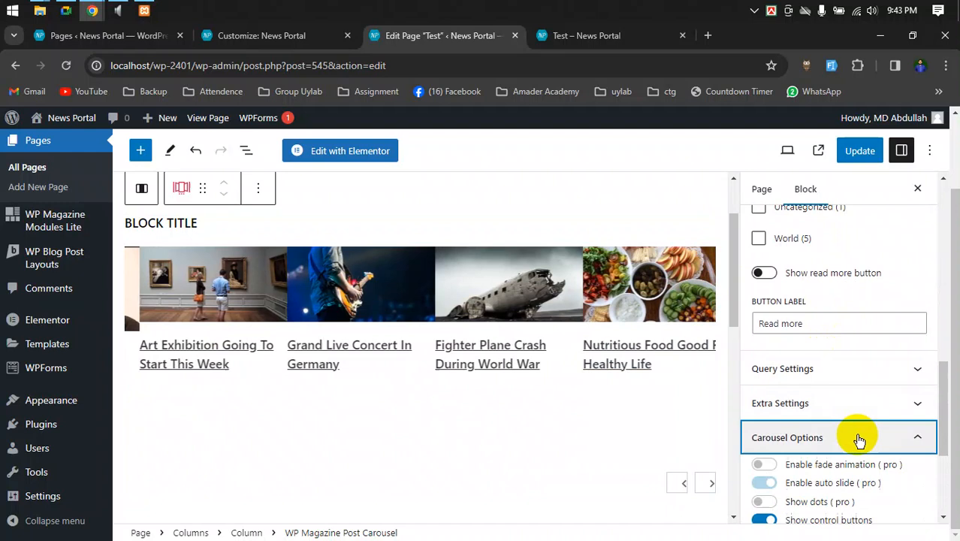
scroll(894, 344, "down", 1)
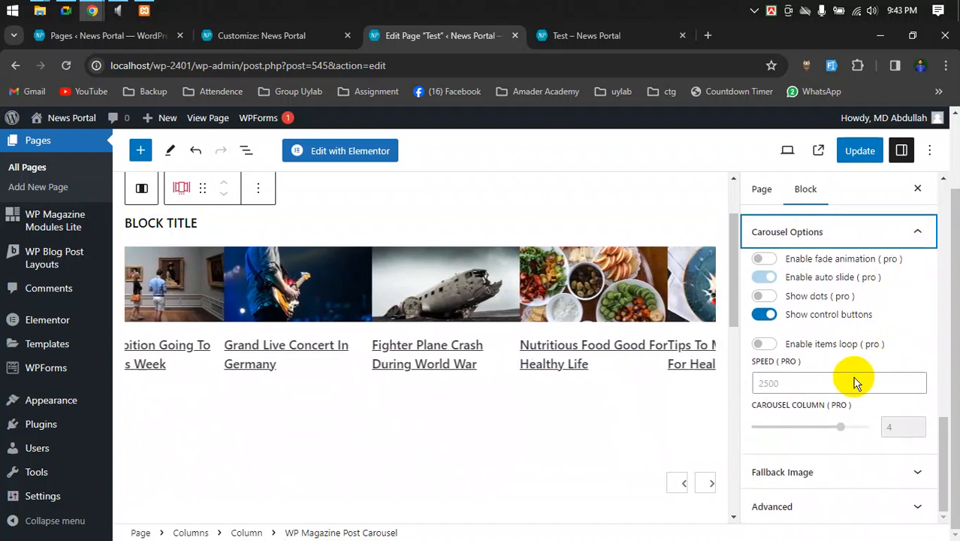
left_click(797, 429)
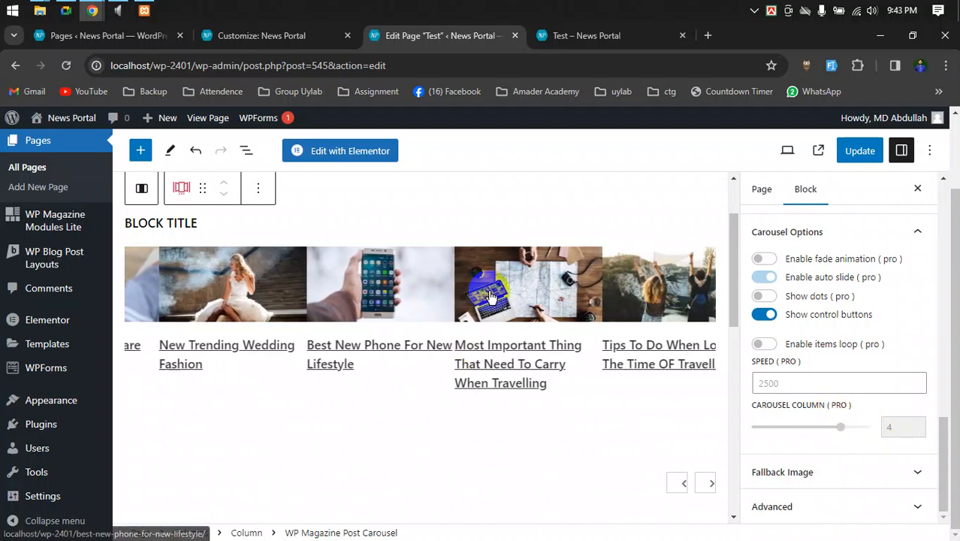
scroll(834, 327, "up", 2)
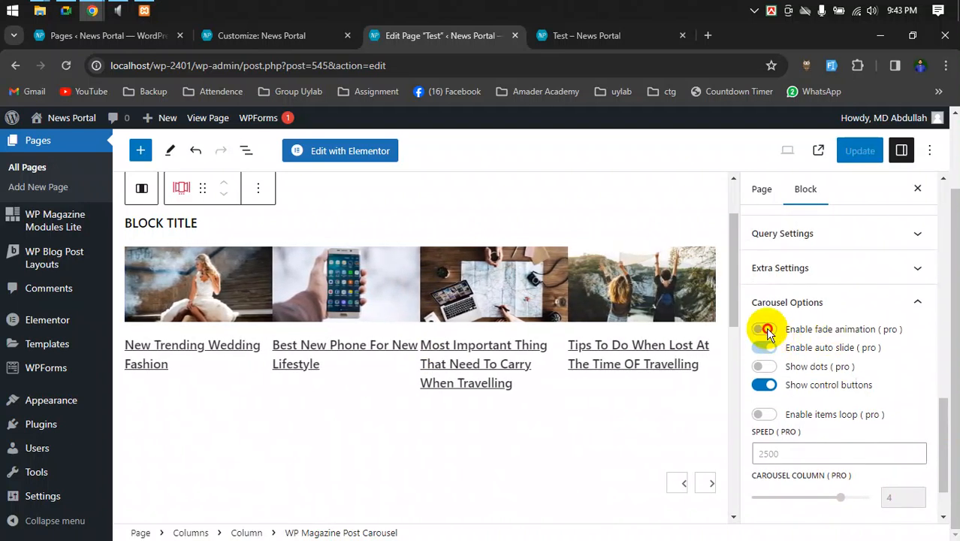
left_click(871, 302)
scroll(876, 301, "up", 2)
left_click(825, 472)
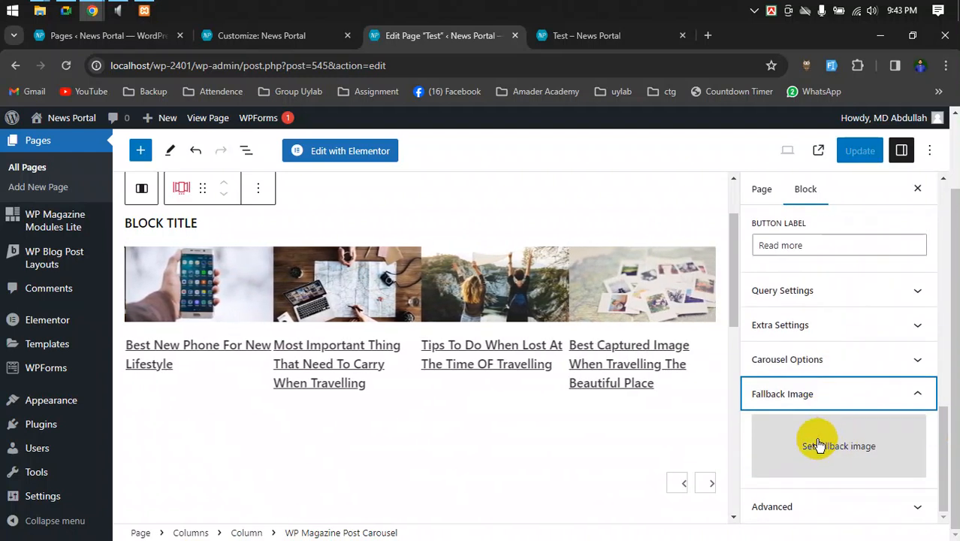
left_click(825, 398)
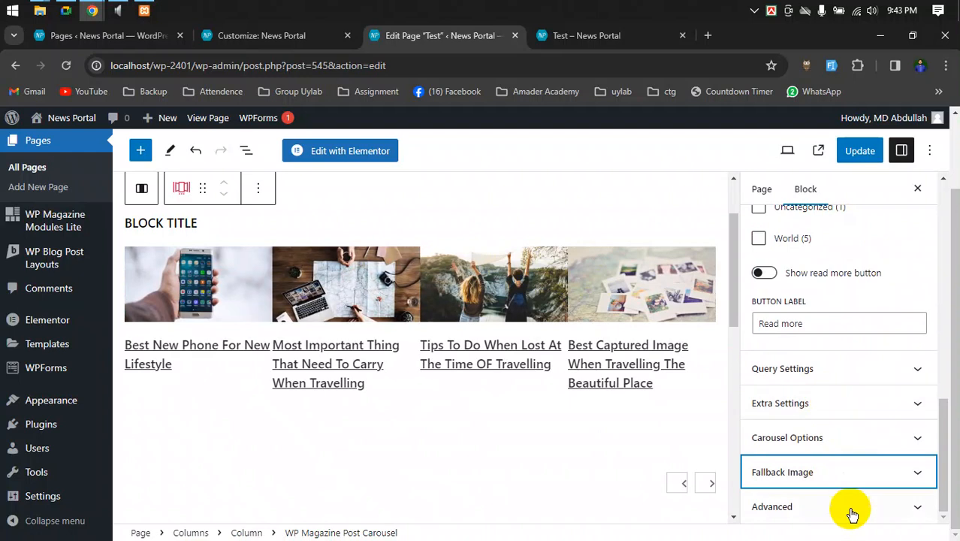
left_click(791, 370)
scroll(787, 368, "down", 3)
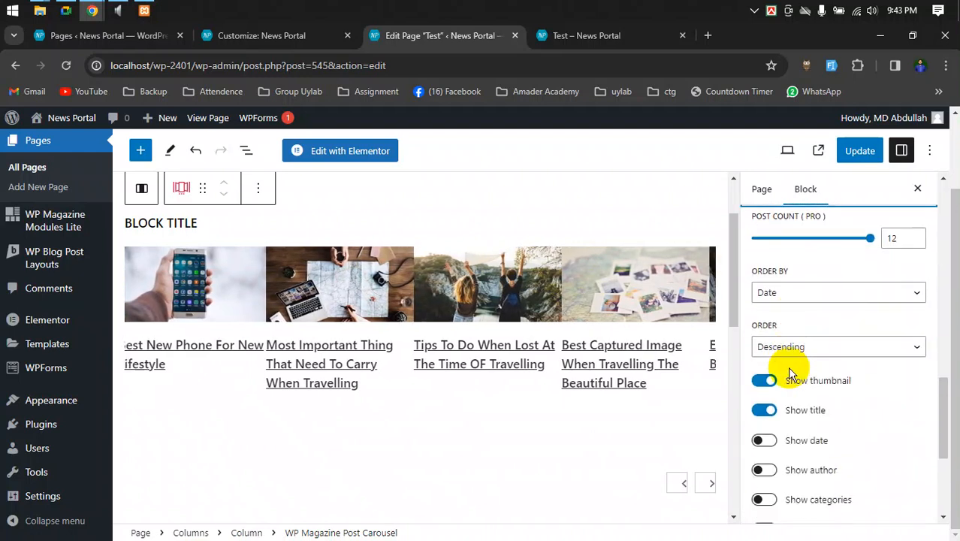
scroll(797, 257, "up", 1)
left_click(902, 312)
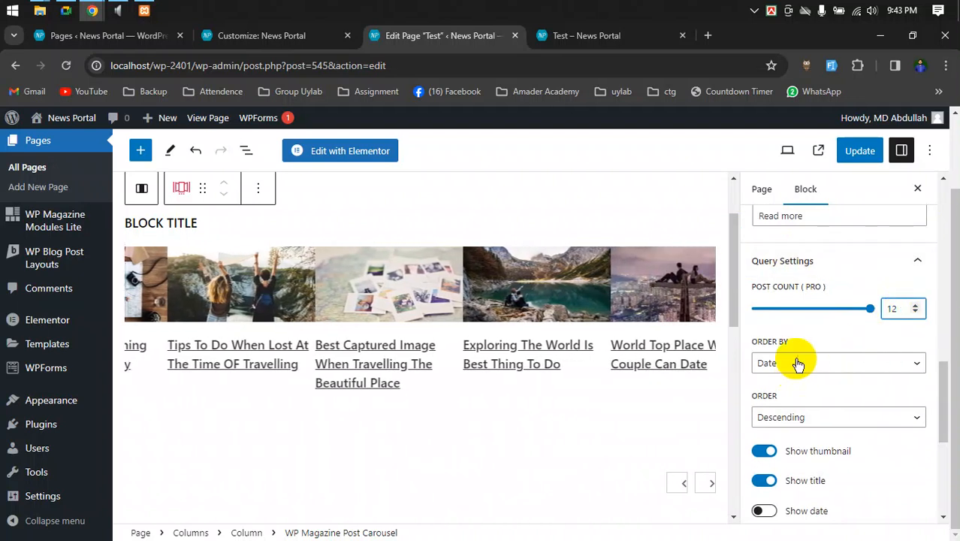
left_click(806, 368)
left_click(805, 380)
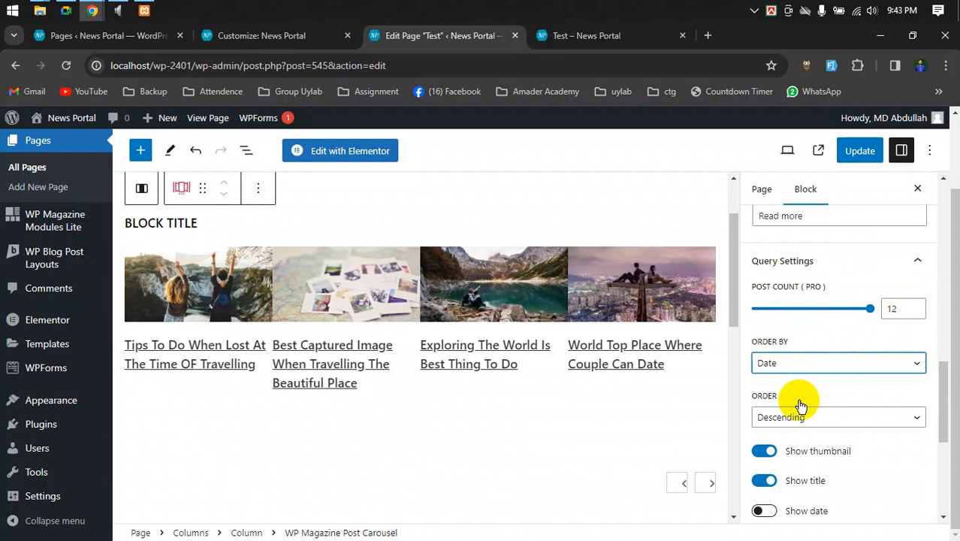
scroll(799, 402, "down", 2)
scroll(821, 403, "down", 1)
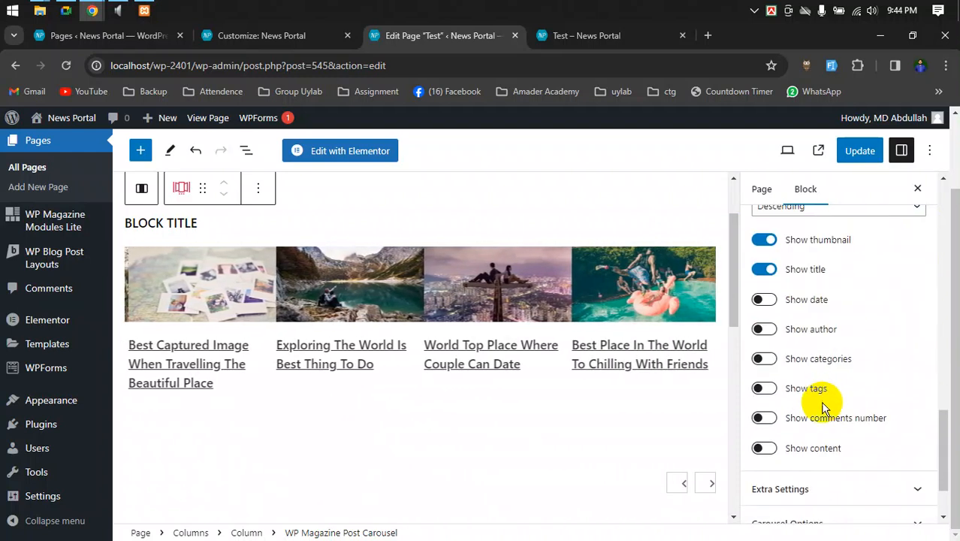
scroll(861, 456, "up", 6)
scroll(867, 458, "up", 8)
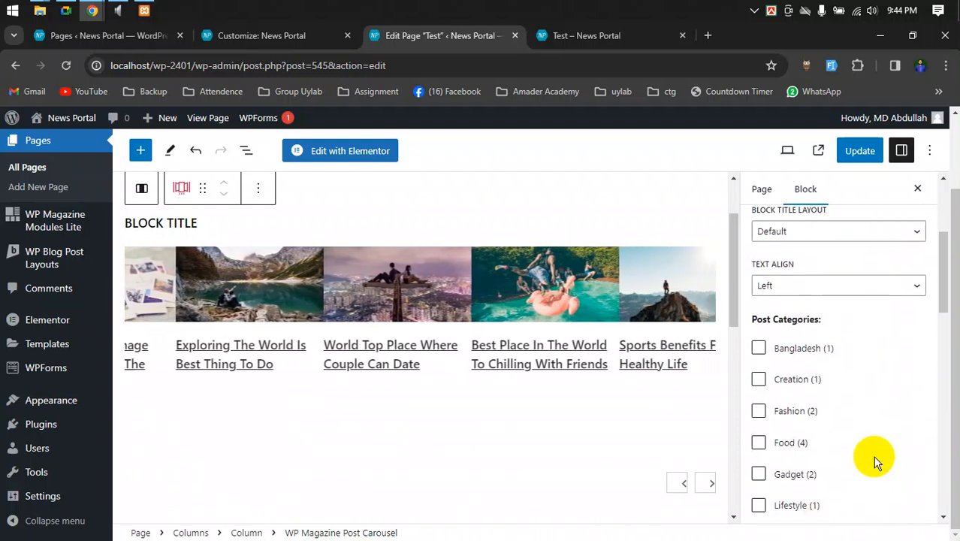
scroll(467, 363, "up", 2)
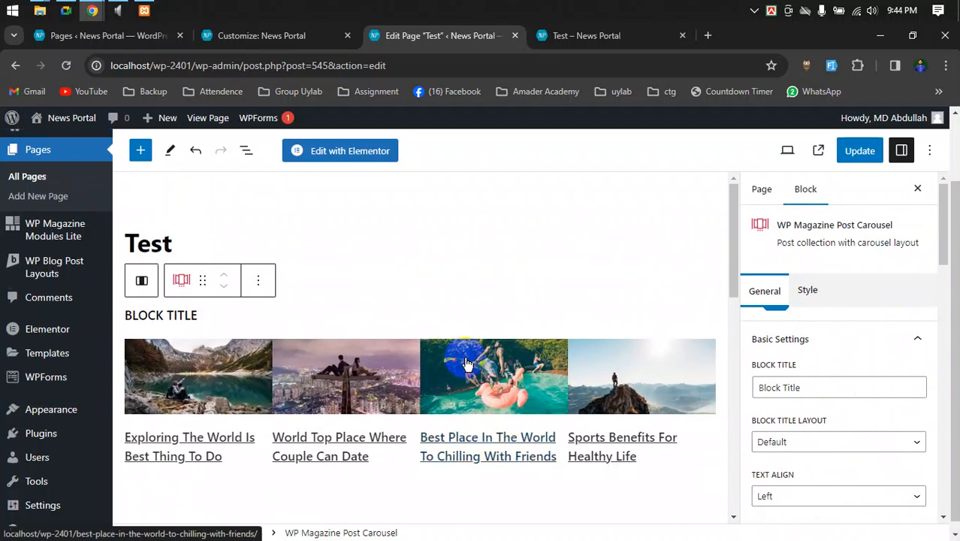
scroll(431, 444, "down", 5)
scroll(471, 450, "down", 1)
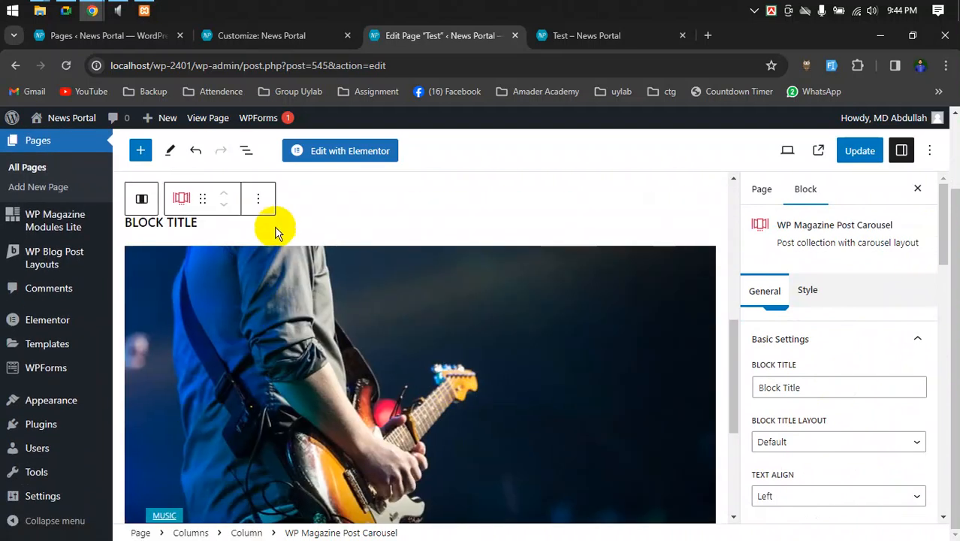
- Select the Post Tiles block and review its Style, Slider and Featured section settings
left_click(206, 224)
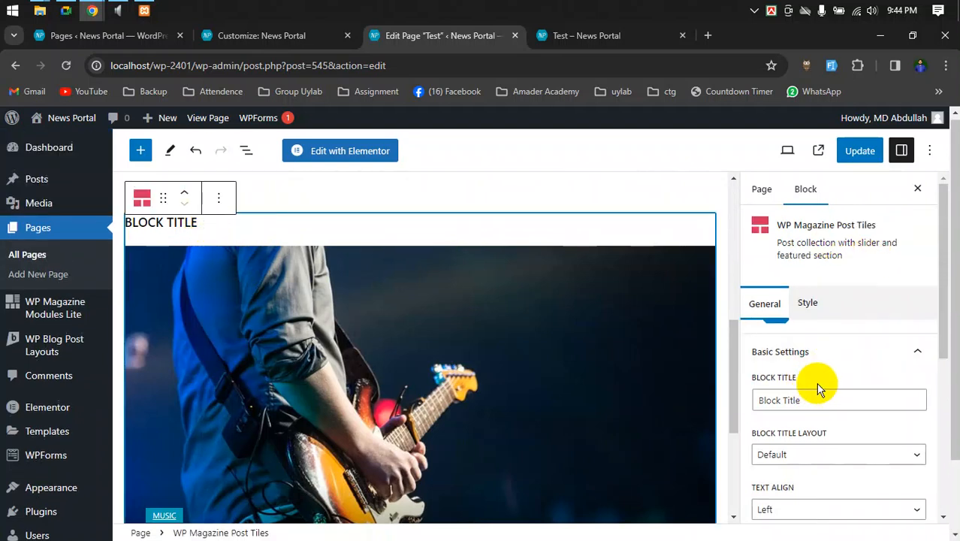
left_click(809, 302)
left_click(768, 304)
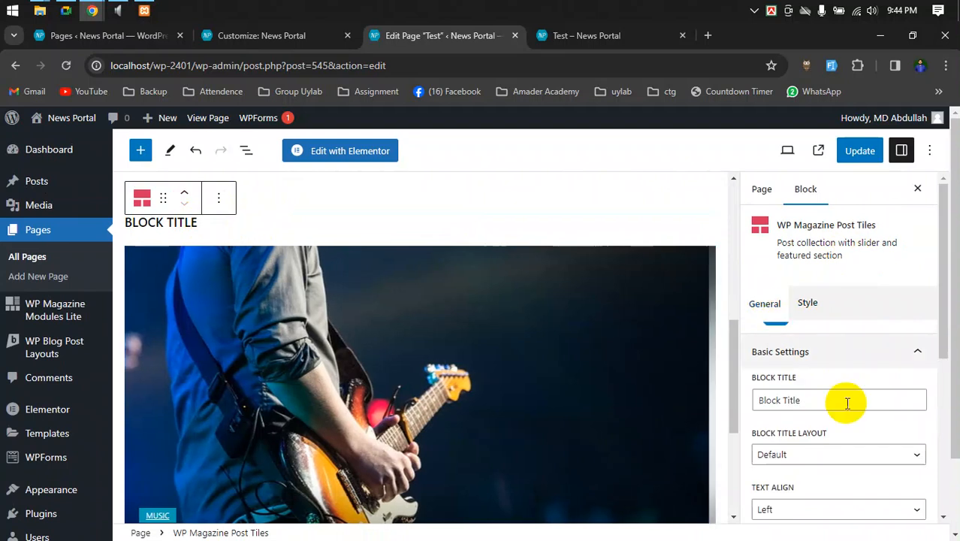
scroll(845, 399, "down", 5)
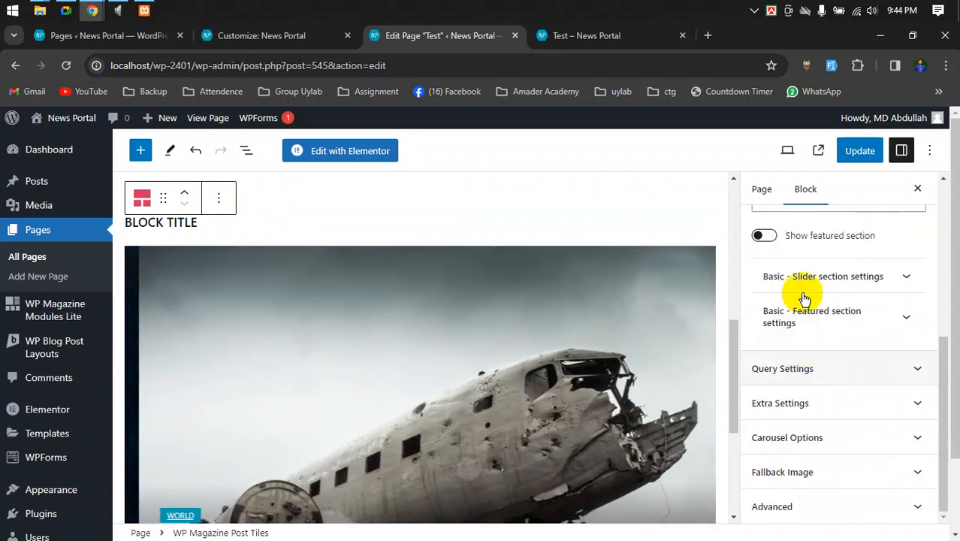
left_click(822, 276)
scroll(852, 299, "up", 2)
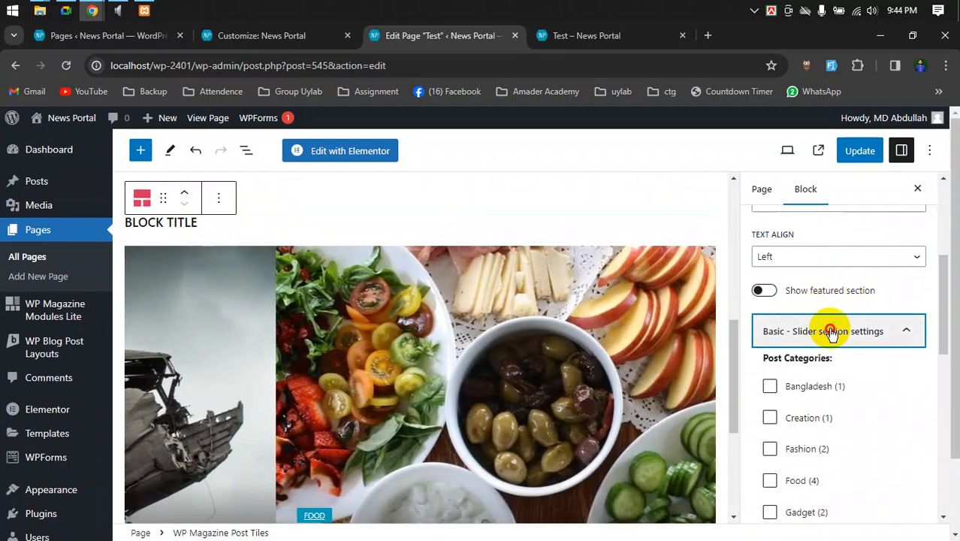
left_click(826, 330)
left_click(814, 376)
scroll(826, 379, "up", 2)
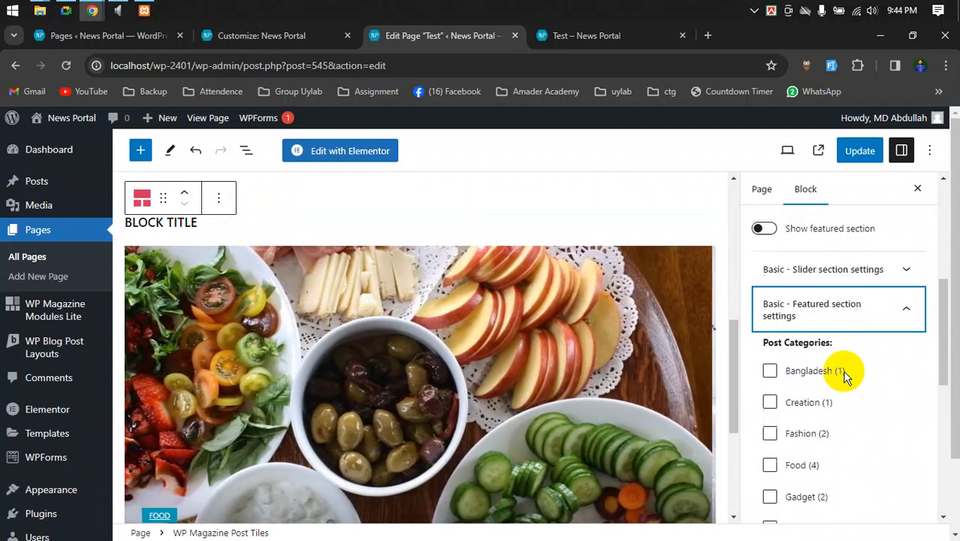
left_click(855, 323)
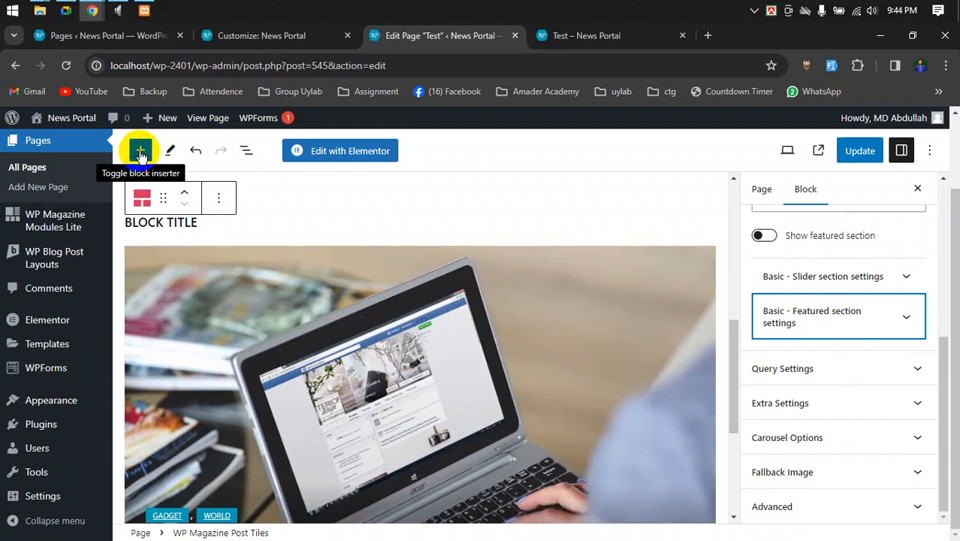
- Open the block library and scroll through the available blocks
left_click(140, 154)
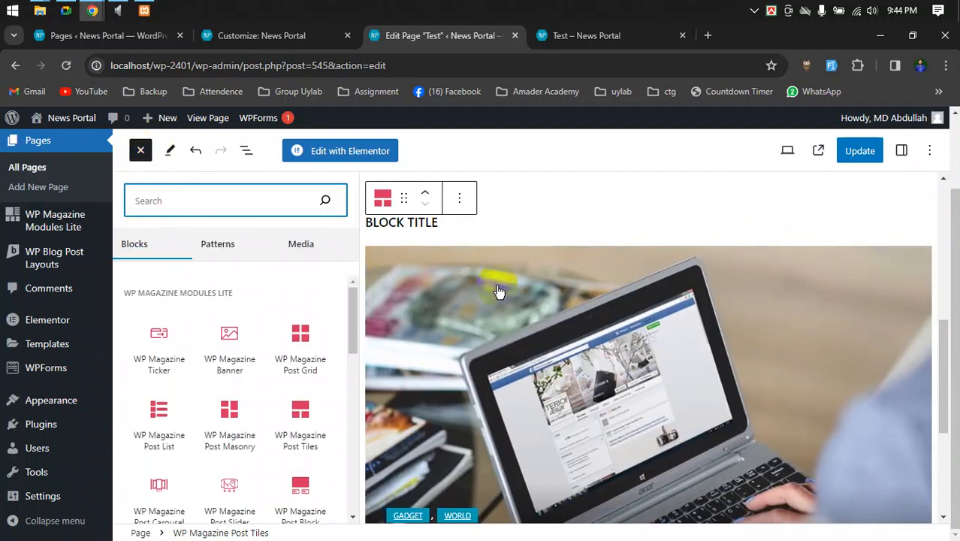
scroll(499, 291, "down", 3)
scroll(225, 366, "down", 3)
scroll(226, 367, "down", 2)
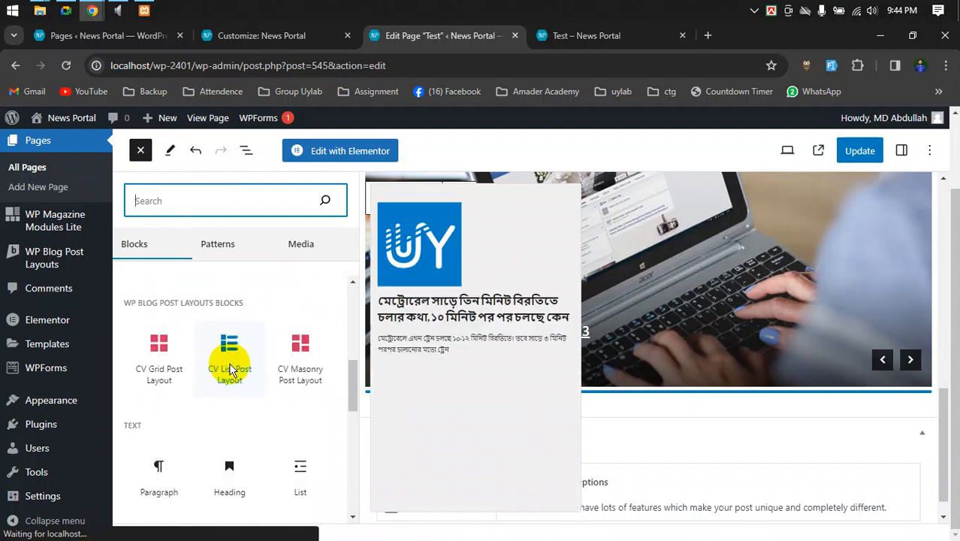
scroll(890, 420, "up", 5)
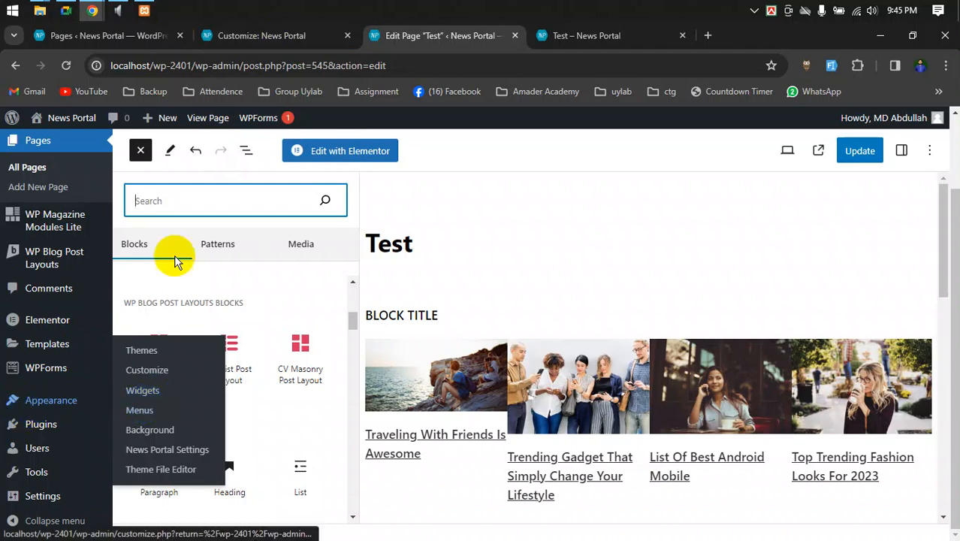
scroll(451, 250, "down", 1)
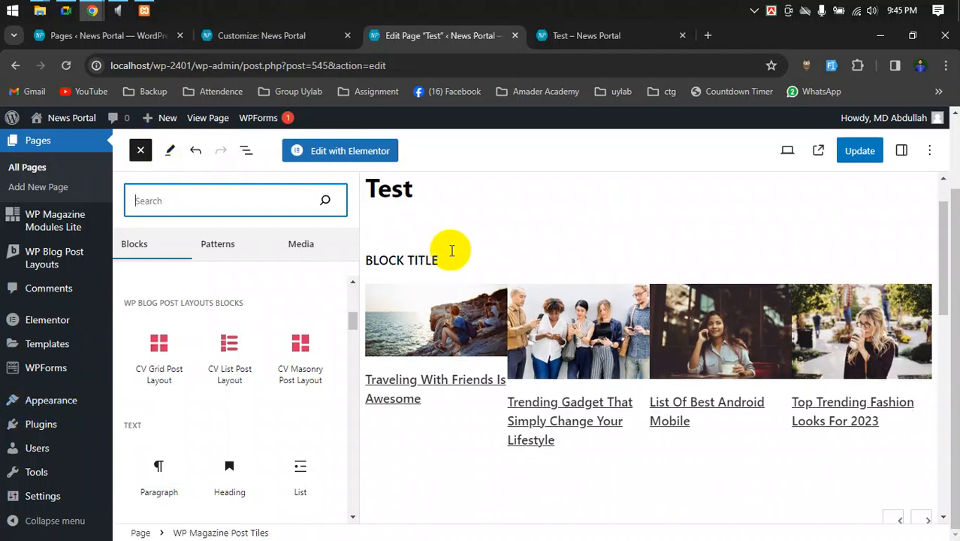
scroll(460, 254, "down", 4)
scroll(465, 262, "up", 4)
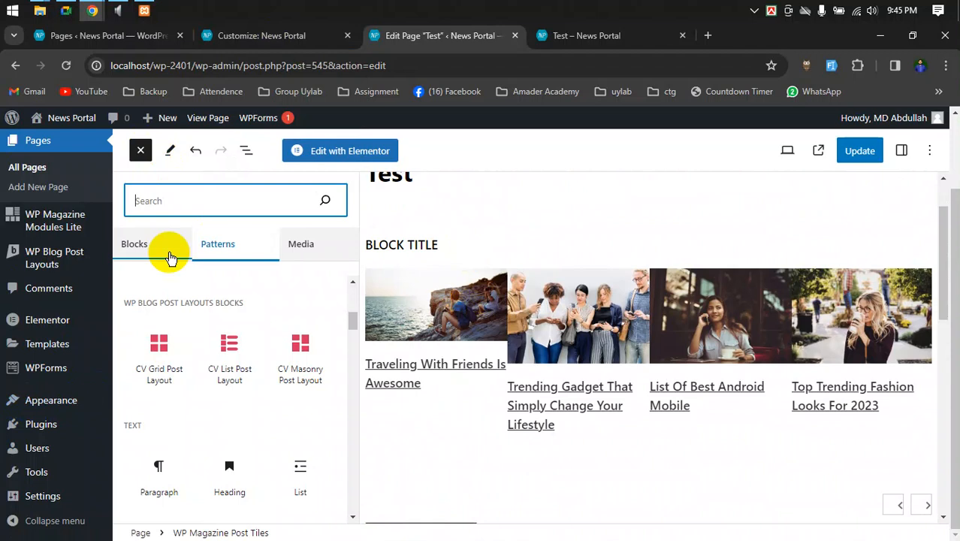
- Close and reopen the library, scrolling back to WP Magazine Modules Lite
left_click(141, 150)
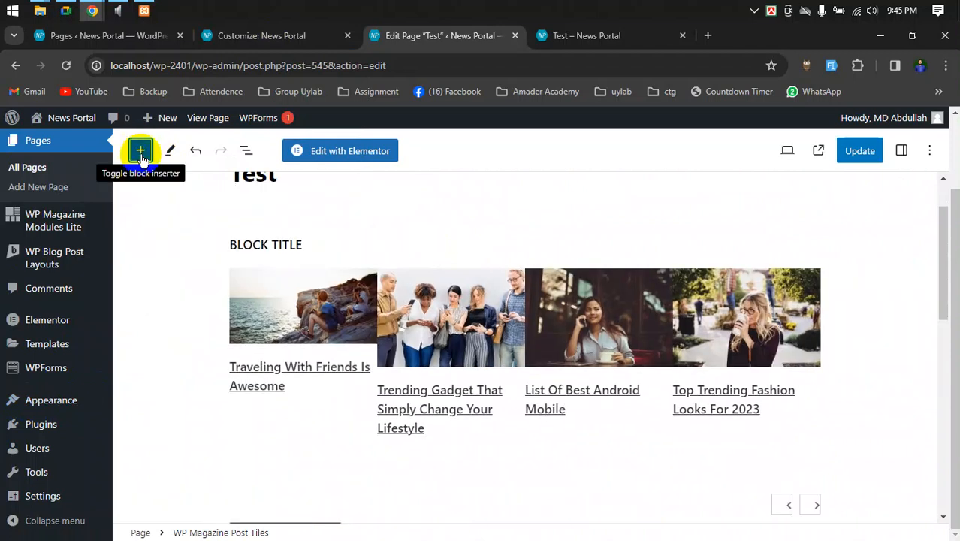
left_click(140, 150)
scroll(289, 338, "down", 5)
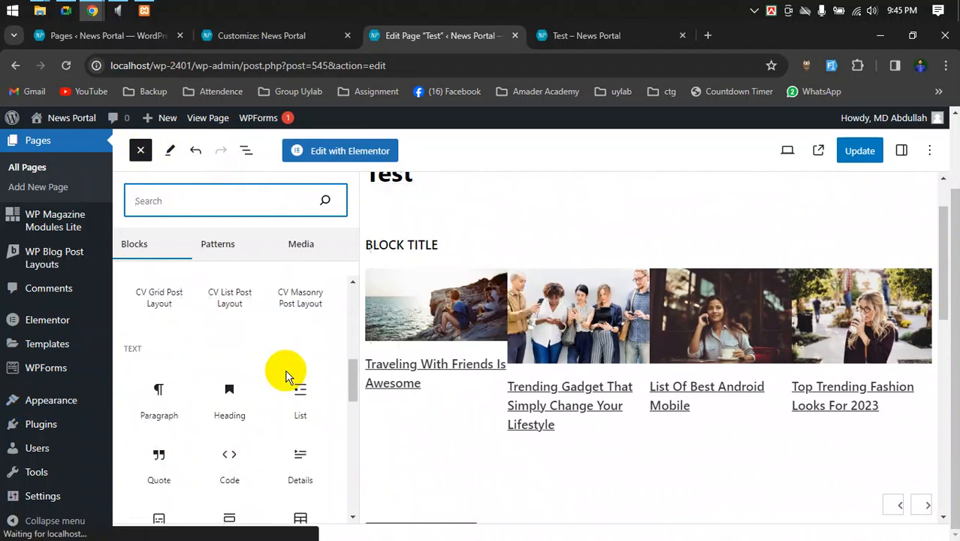
scroll(286, 373, "up", 6)
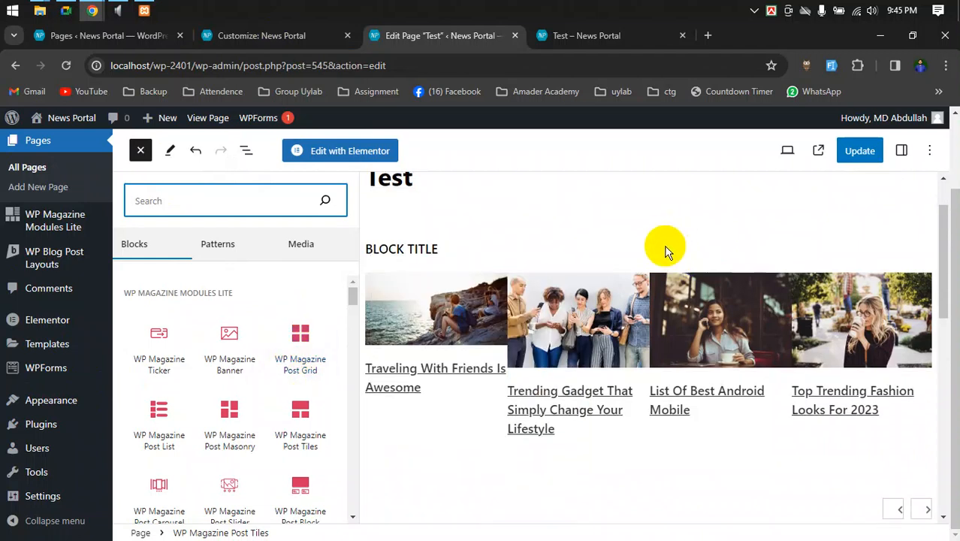
scroll(665, 250, "up", 2)
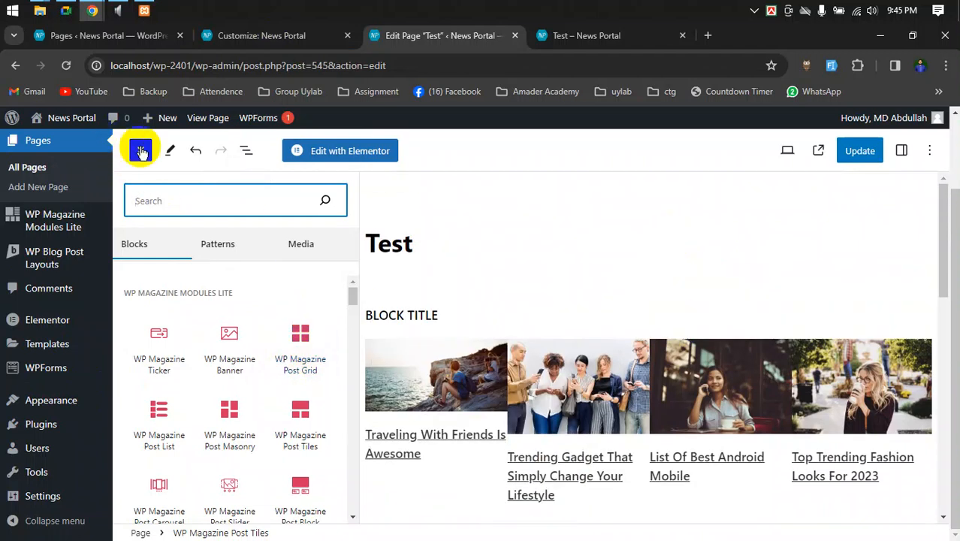
- Open a new blank tab, flip through the tabs, then bring the Google Meet window forward
left_click(706, 36)
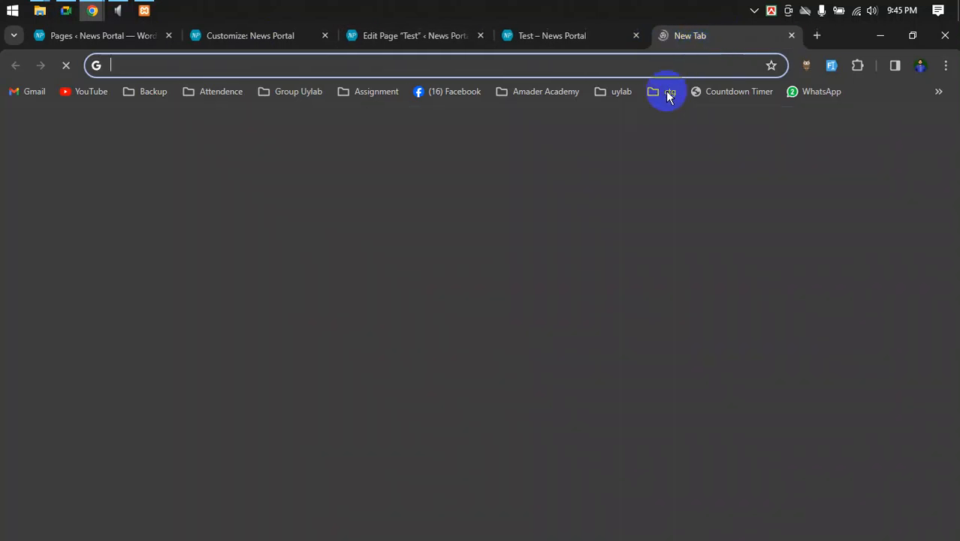
left_click(392, 35)
left_click(226, 39)
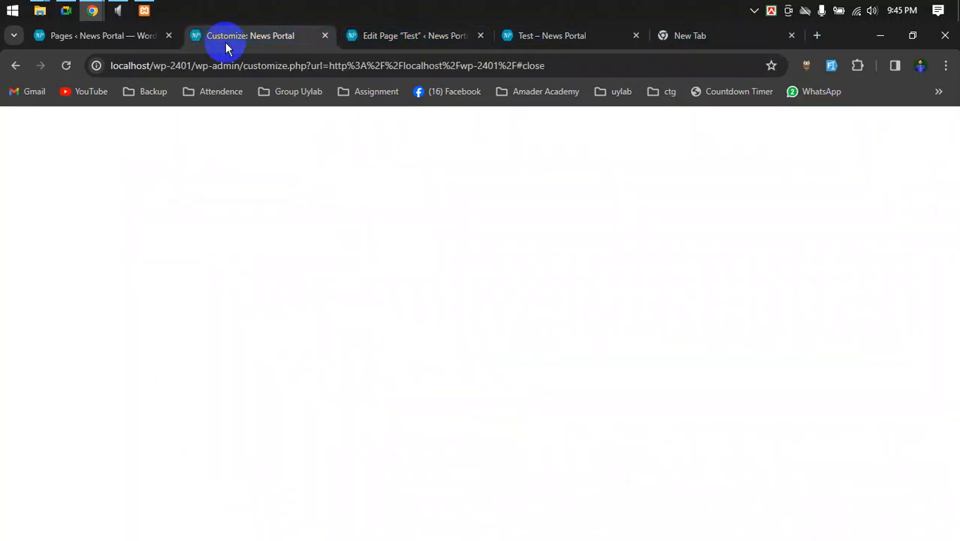
left_click(680, 35)
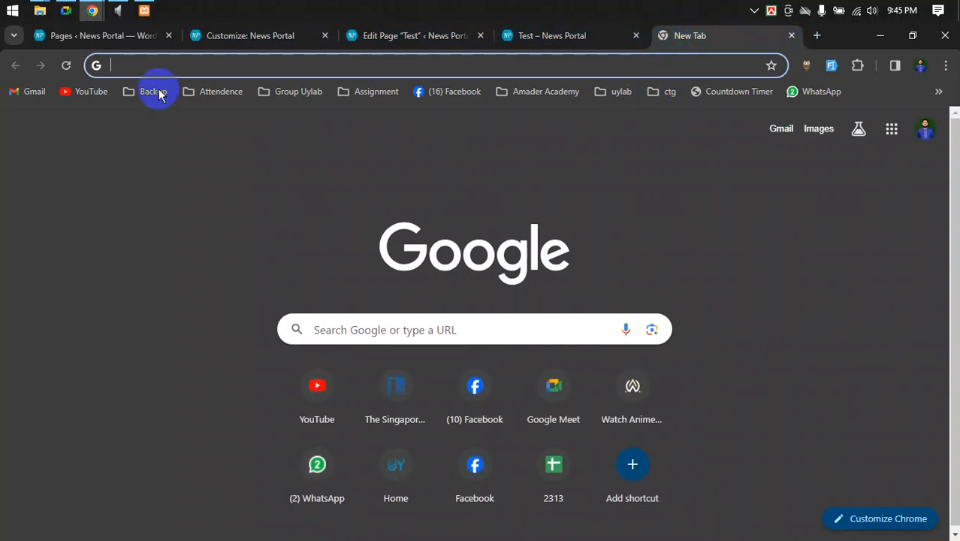
left_click(69, 11)
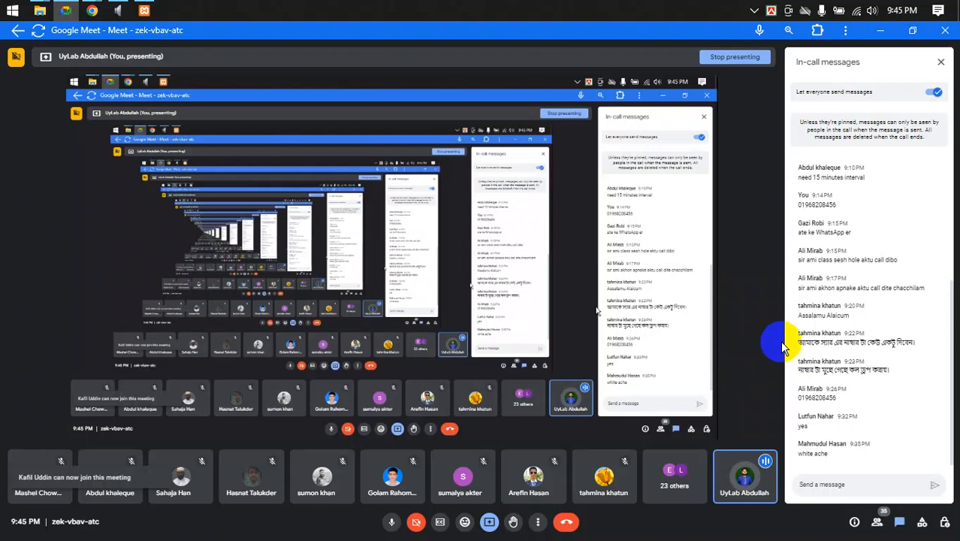
left_click(881, 31)
left_click(884, 37)
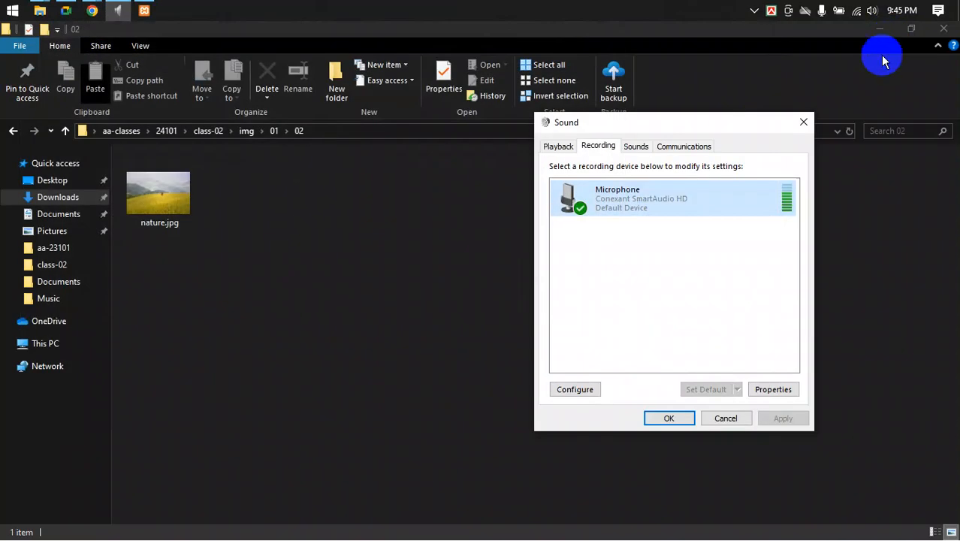
left_click(410, 328)
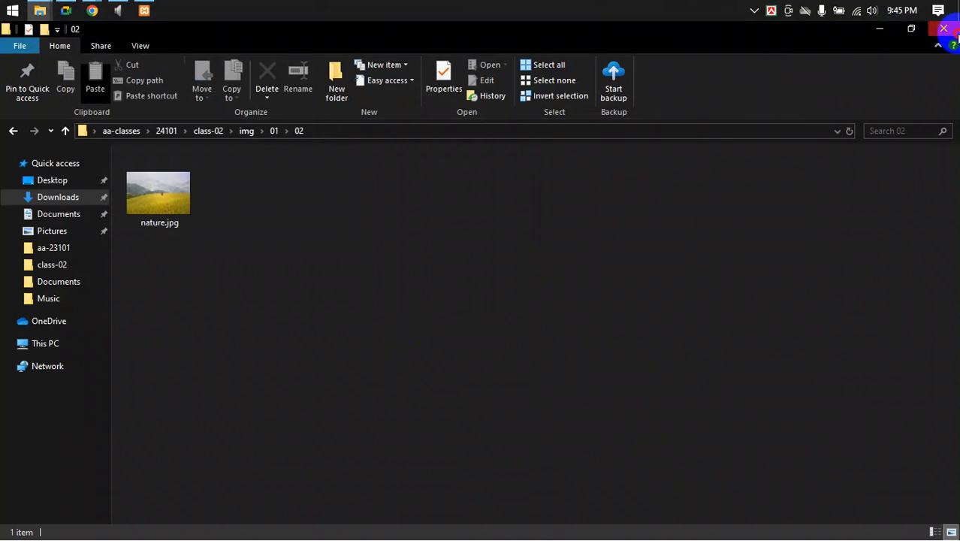
left_click(944, 29)
left_click(385, 208)
left_click(942, 28)
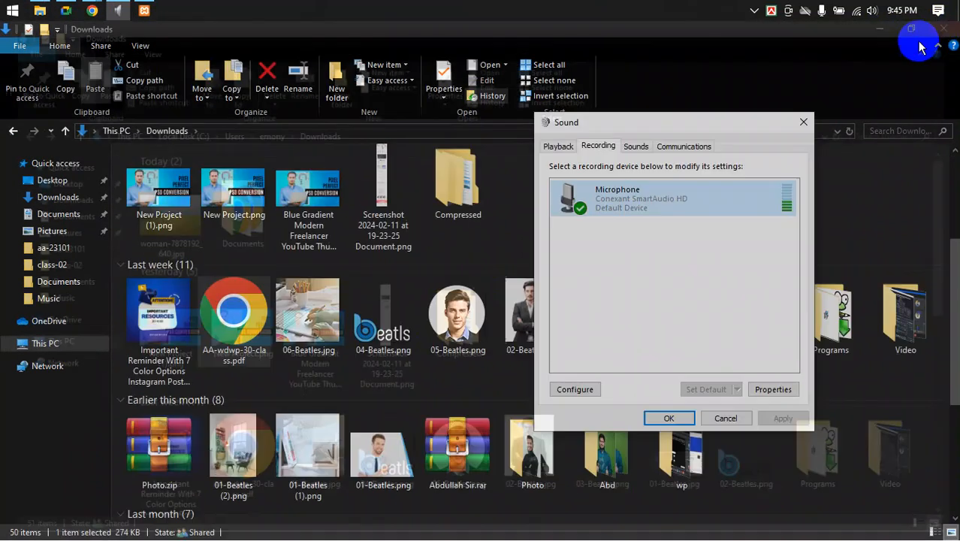
left_click(936, 178)
left_click(933, 29)
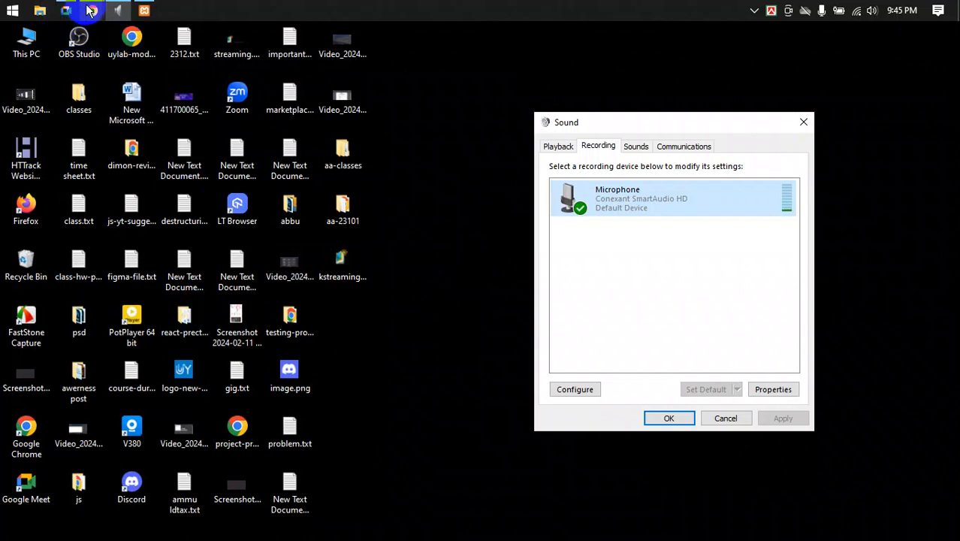
left_click(29, 43)
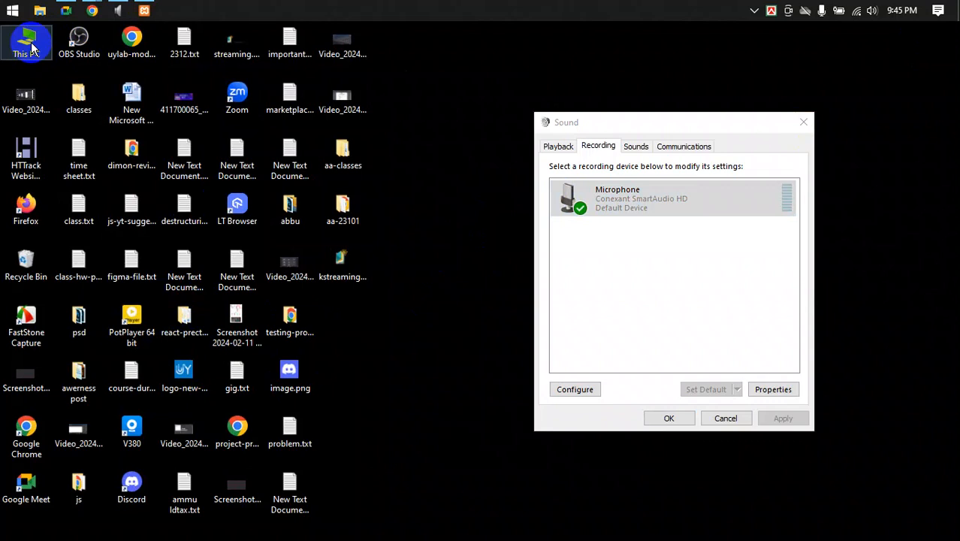
- Open uylab-wp-outline.pdf from the Downloads\Documents folder via This PC
double_click(31, 48)
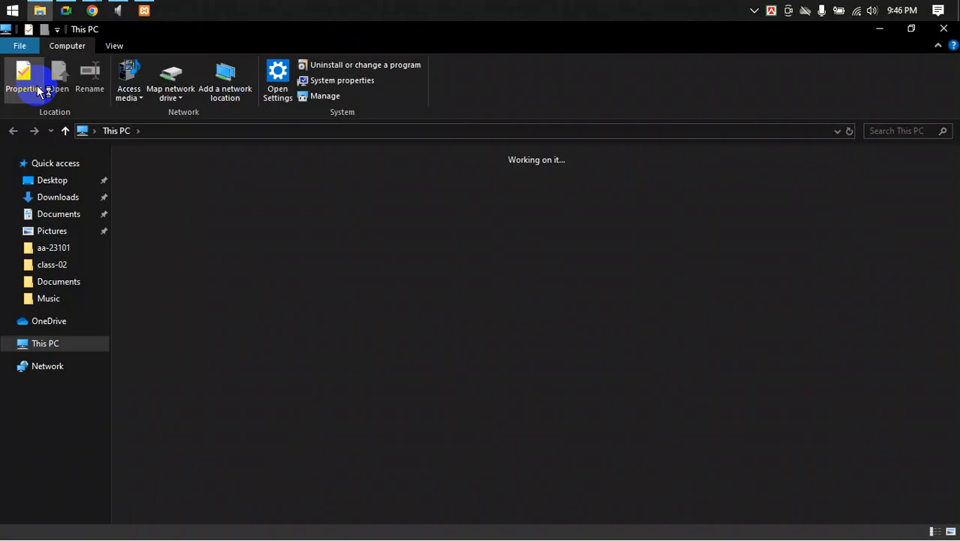
left_click(60, 198)
scroll(186, 218, "down", 5)
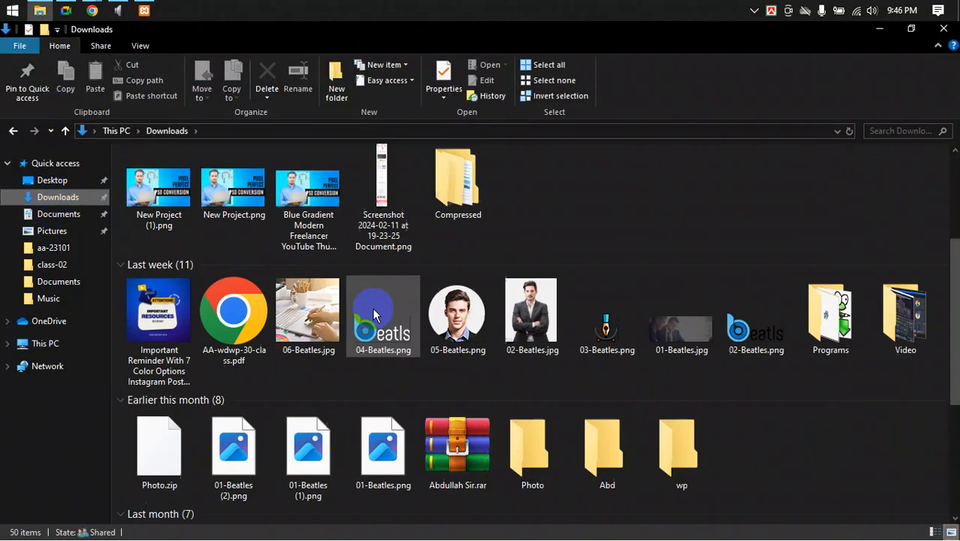
scroll(165, 316, "up", 6)
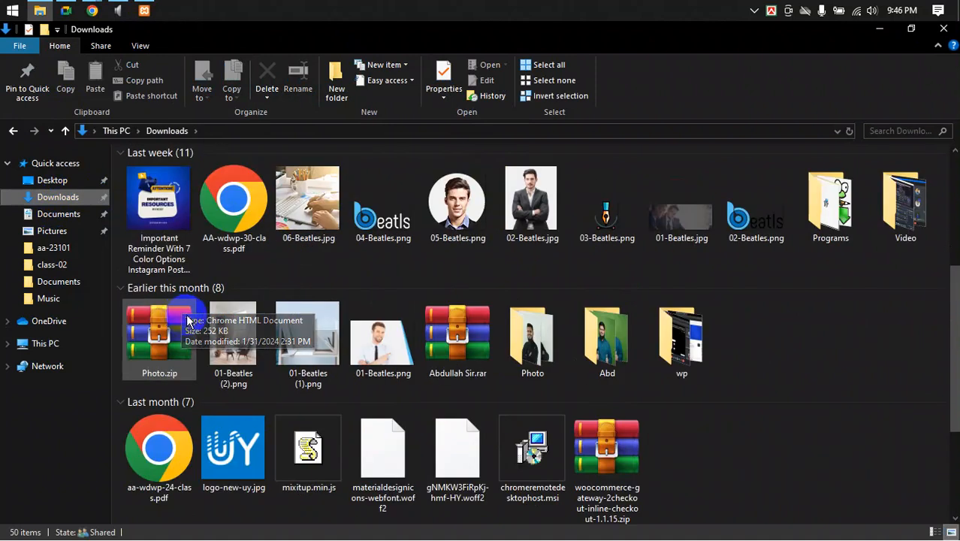
left_click(181, 199)
double_click(181, 198)
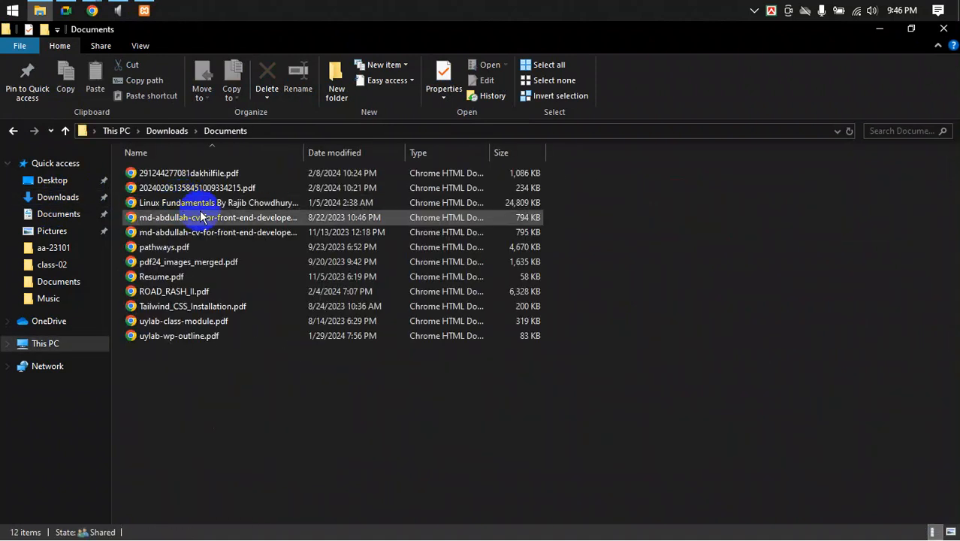
double_click(171, 339)
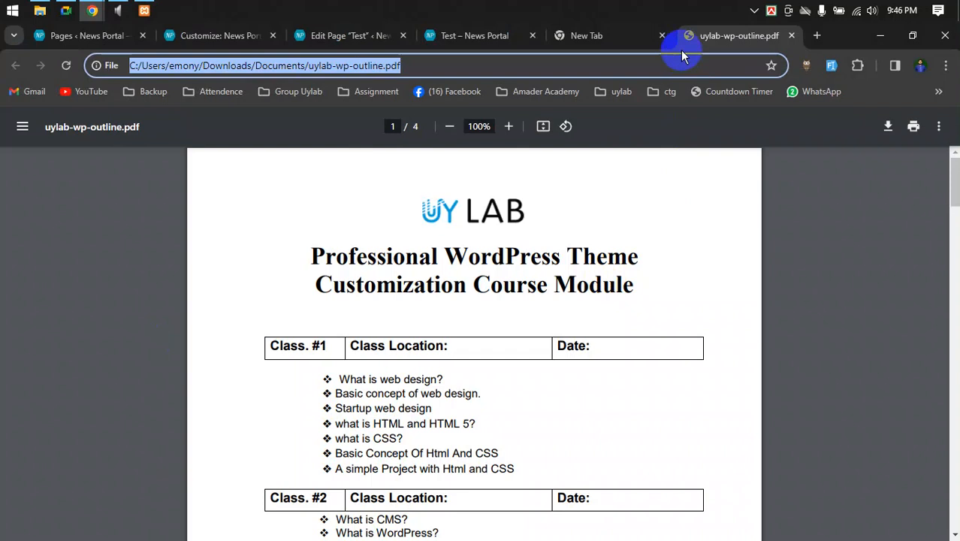
- Close the empty new tab and highlight class topics while scrolling through the outline PDF
left_click(662, 35)
scroll(642, 334, "down", 10)
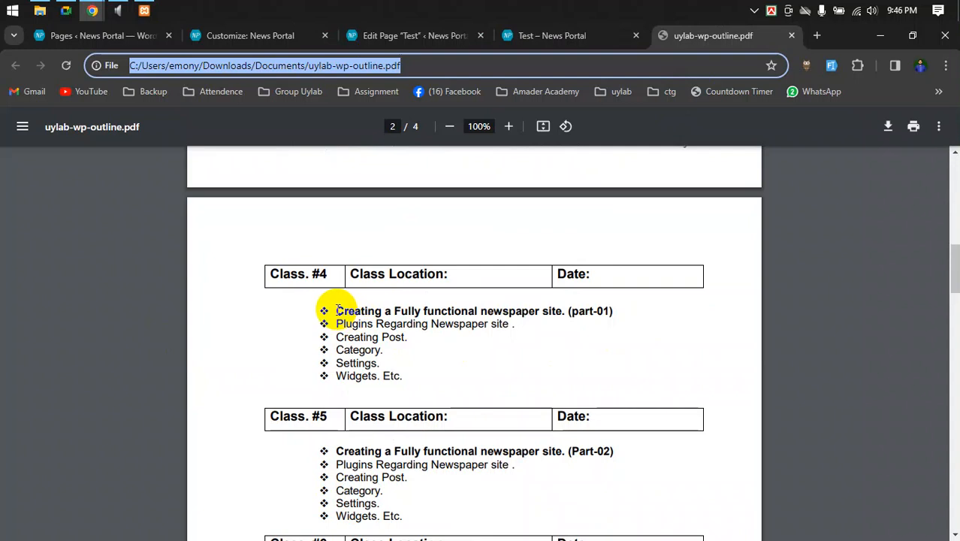
left_click_drag(322, 311, 410, 338)
scroll(437, 383, "down", 1)
scroll(437, 384, "down", 2)
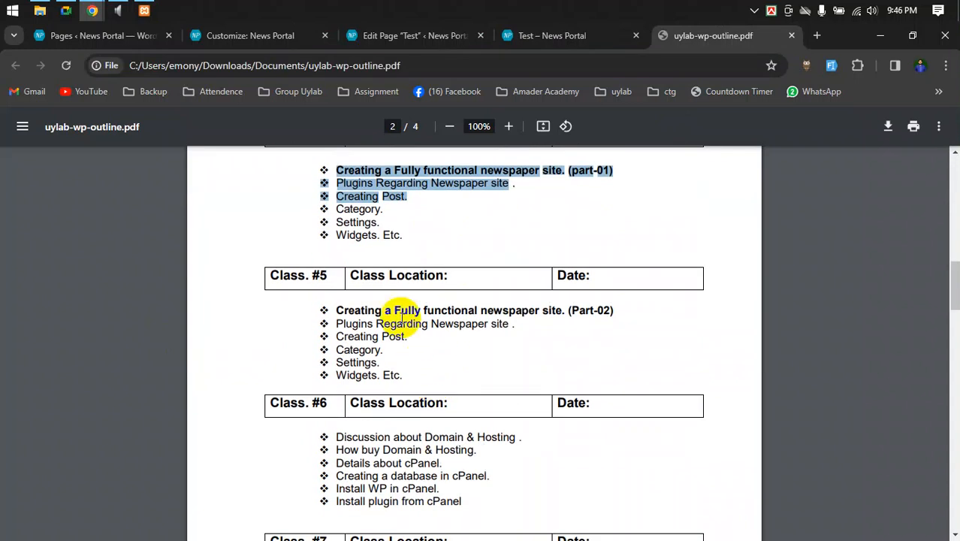
left_click_drag(331, 310, 409, 383)
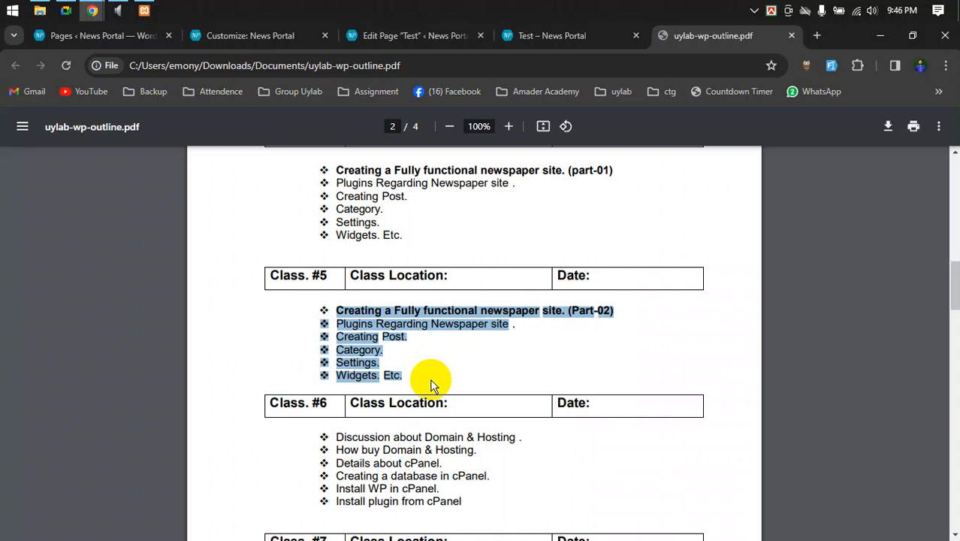
- Highlight the last four Class #6 cPanel topics, then return to the Google Meet call
scroll(432, 380, "down", 5)
scroll(364, 289, "up", 2)
left_click(424, 289)
left_click_drag(336, 250, 470, 282)
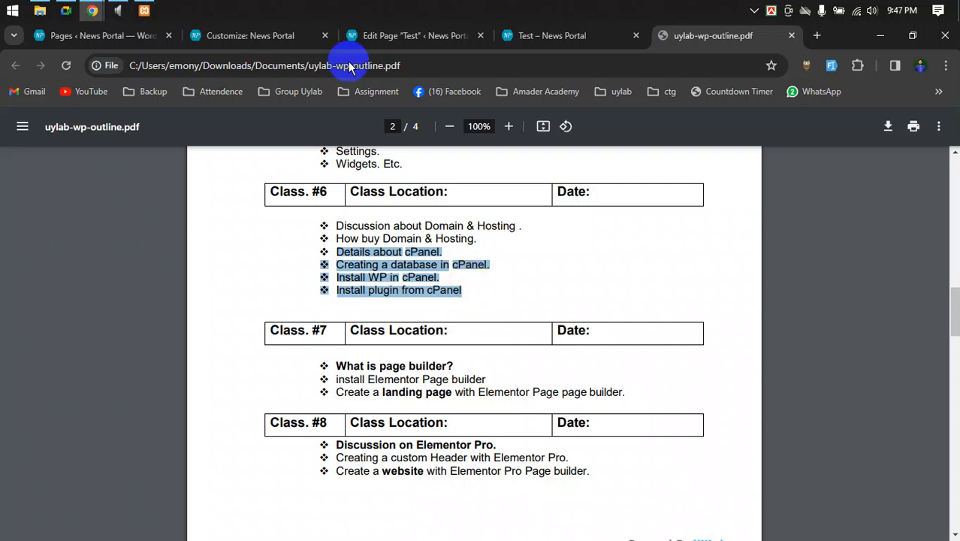
left_click(66, 10)
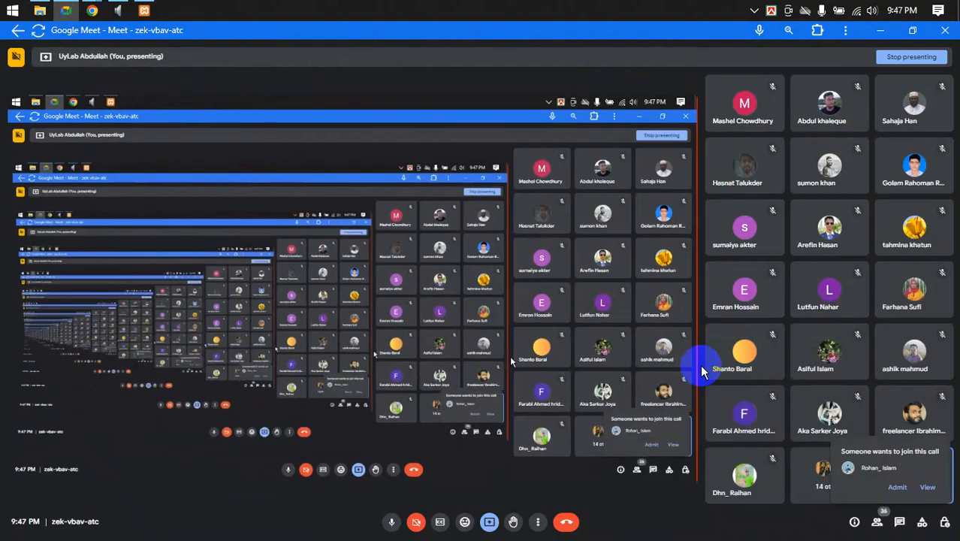
- Admit the waiting participant to the Meet call and return to the outline PDF in Chrome
left_click(897, 487)
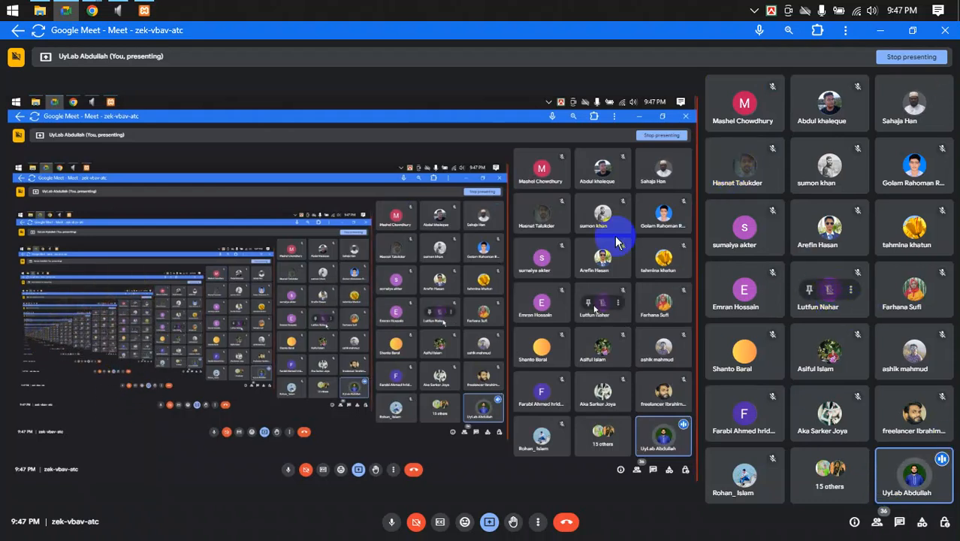
mouse_move(94, 11)
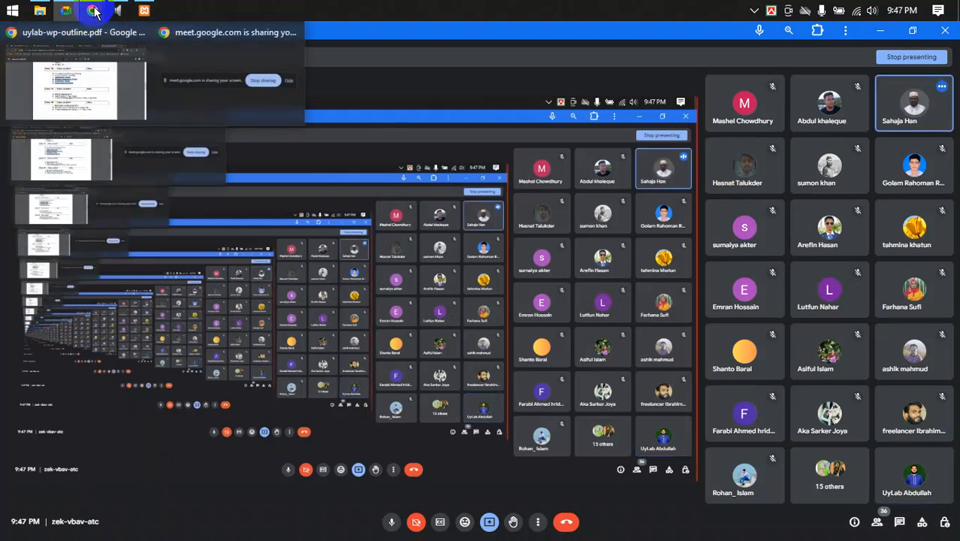
left_click(82, 81)
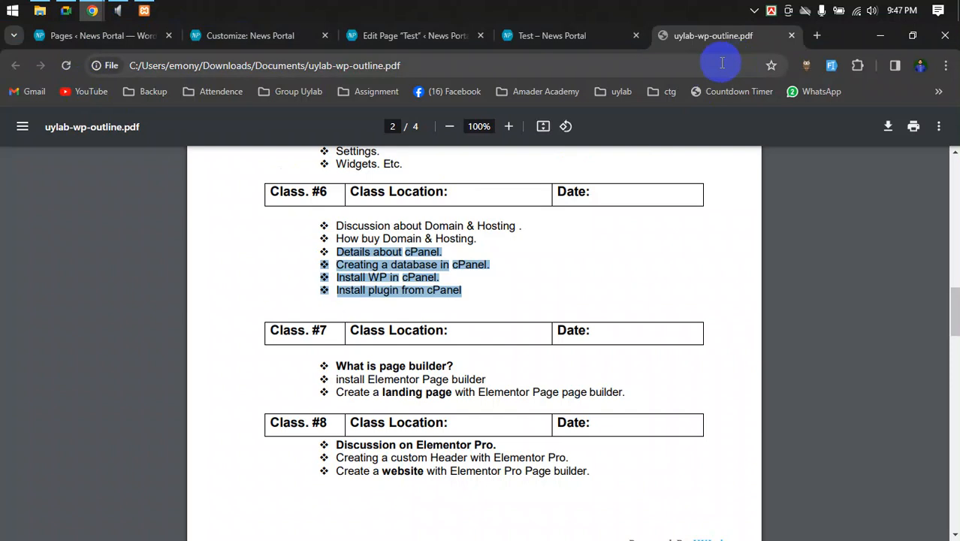
- Switch to the live Test – News Portal page and scroll through its carousel of posts
left_click(571, 38)
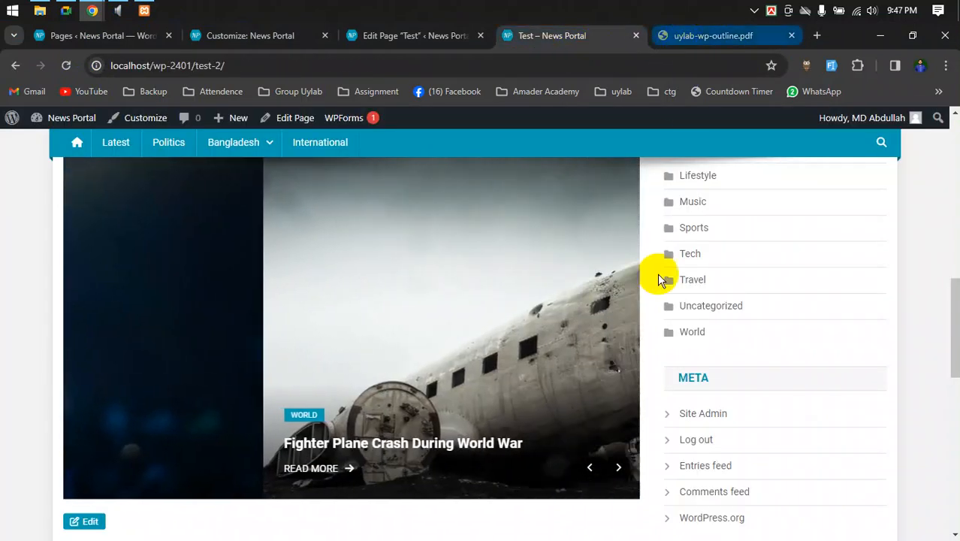
scroll(659, 280, "up", 10)
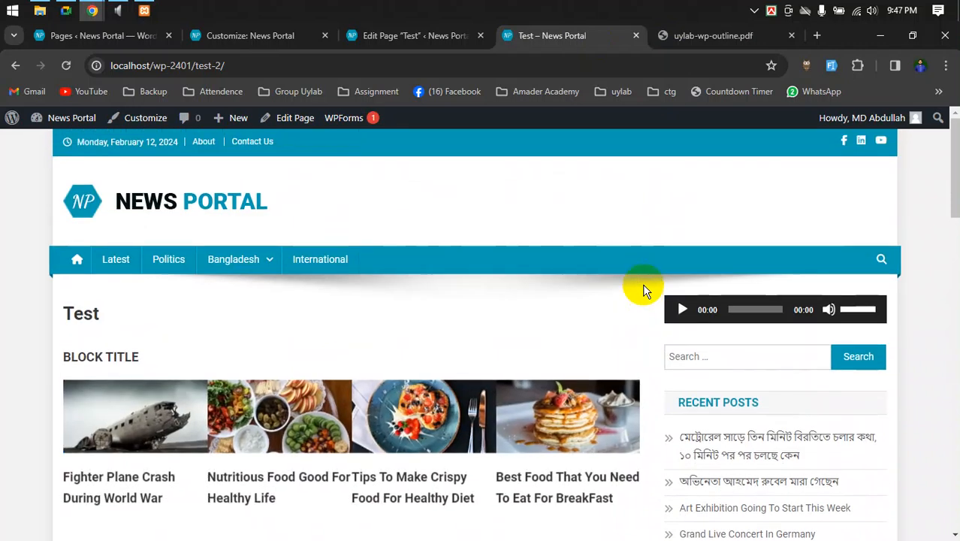
scroll(657, 317, "down", 5)
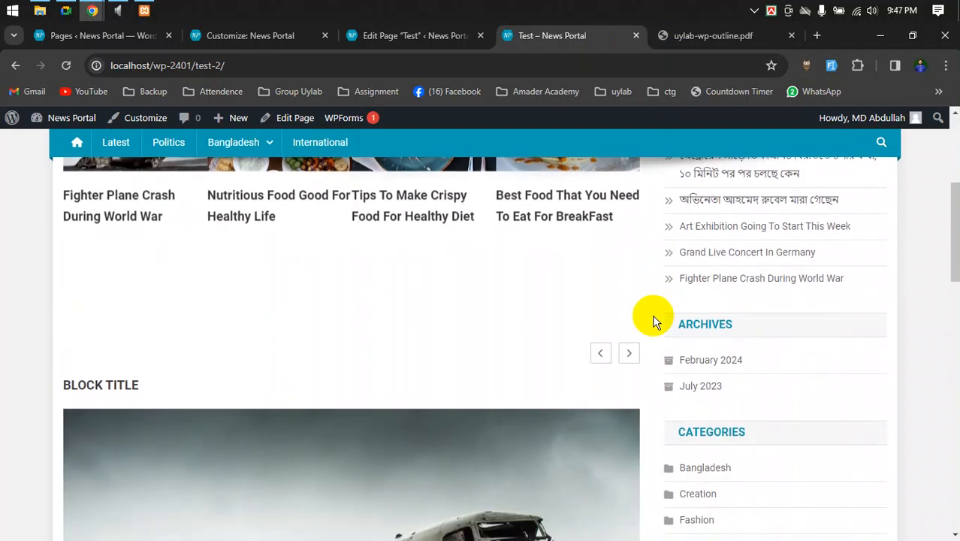
scroll(653, 322, "up", 5)
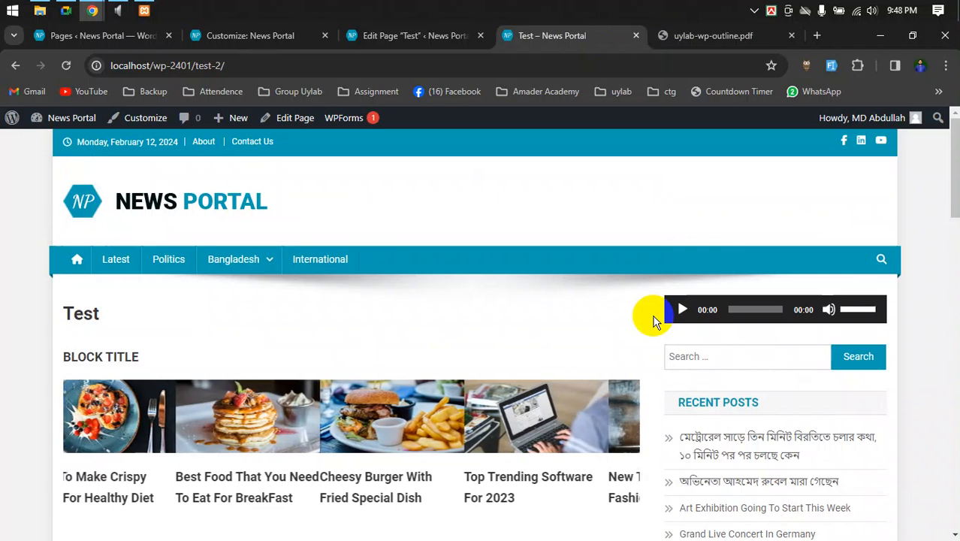
scroll(337, 471, "down", 2)
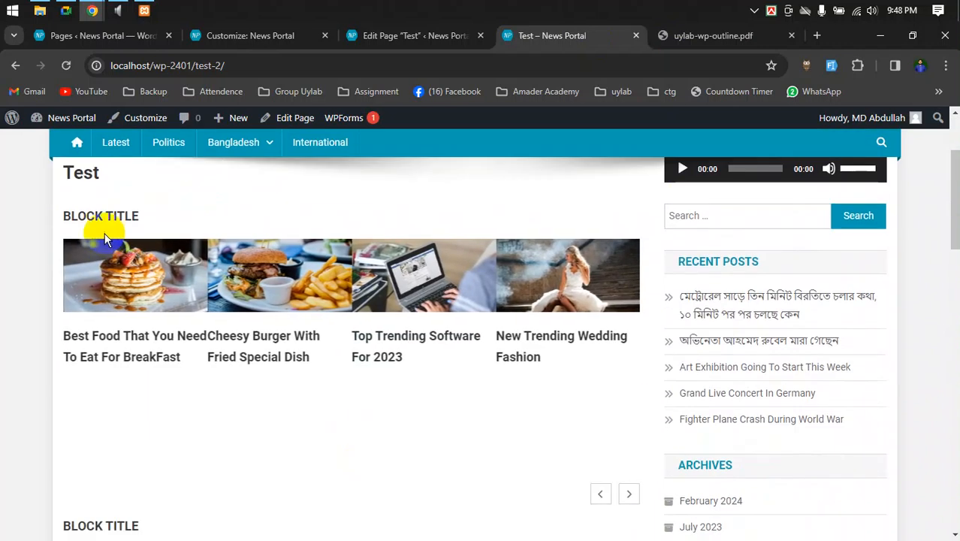
- Open Installed Plugins in a new tab from the pages list, then close it again
left_click(386, 36)
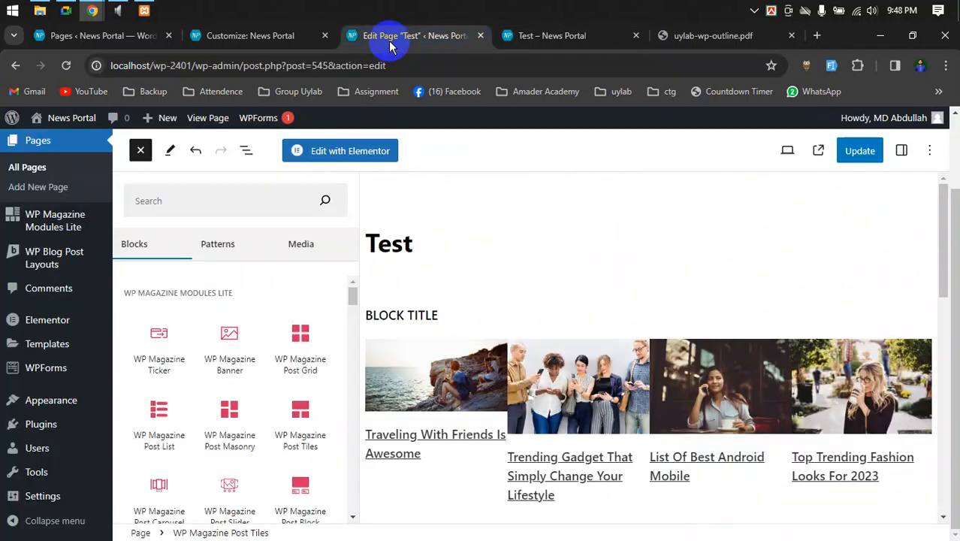
left_click(248, 38)
left_click(139, 36)
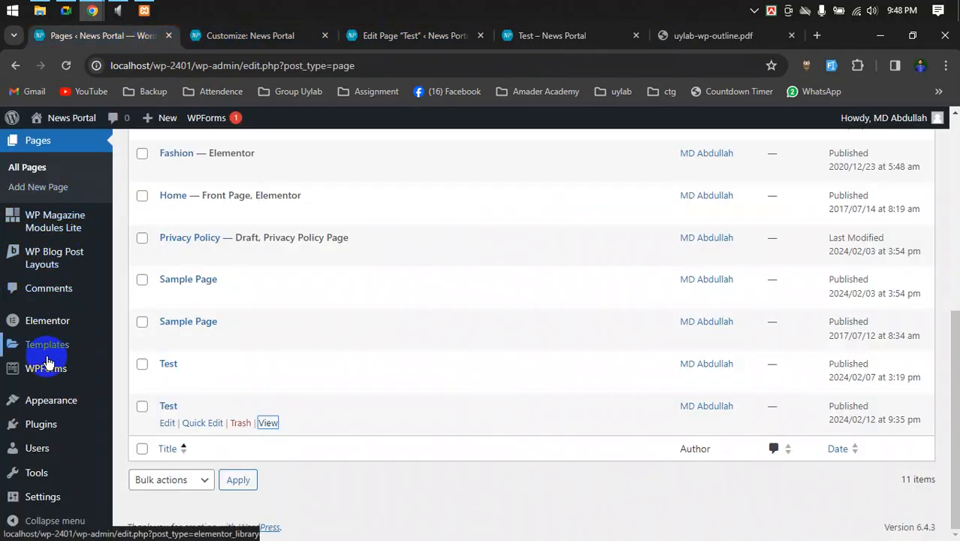
mouse_move(48, 434)
right_click(156, 427)
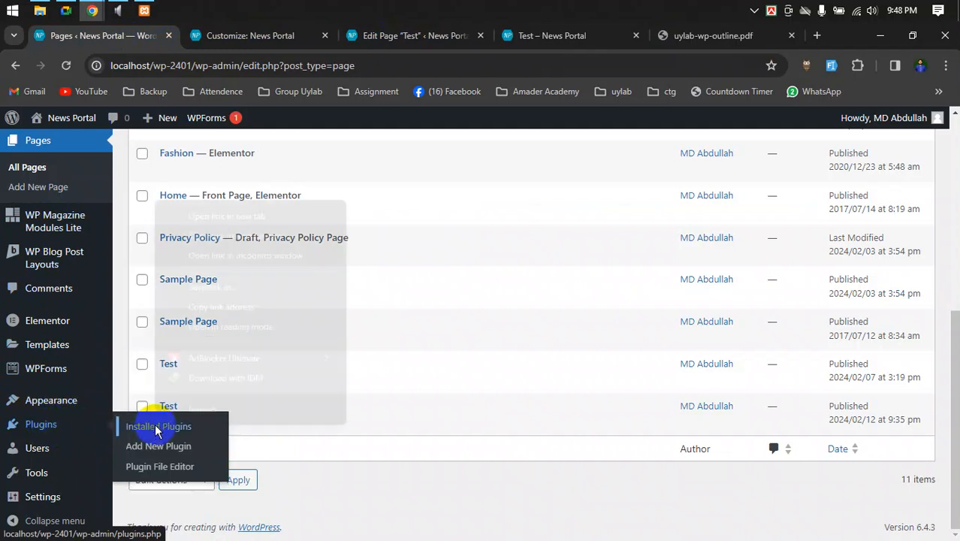
left_click(195, 212)
left_click(242, 37)
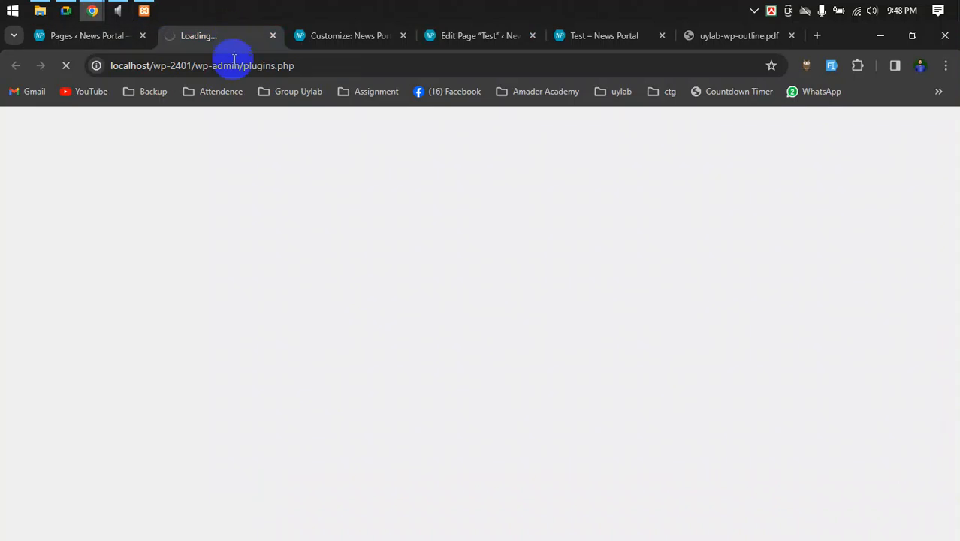
left_click(274, 36)
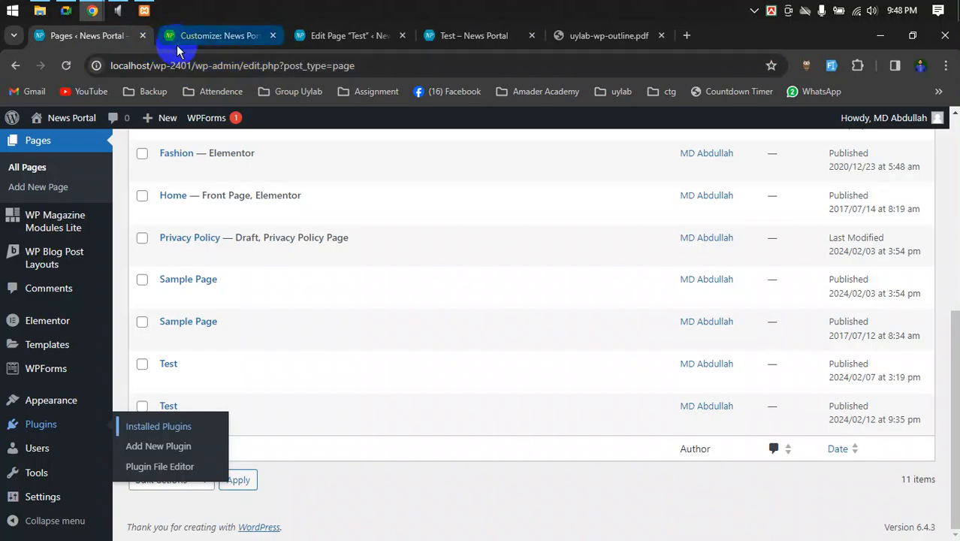
- Return to the News Portal Customizer showing its widget areas and live preview
left_click(239, 36)
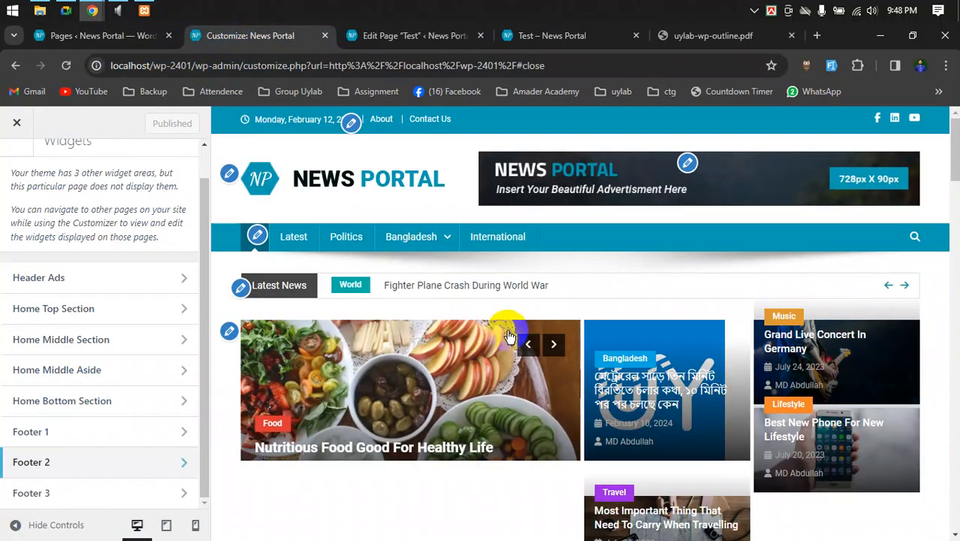
left_click(139, 36)
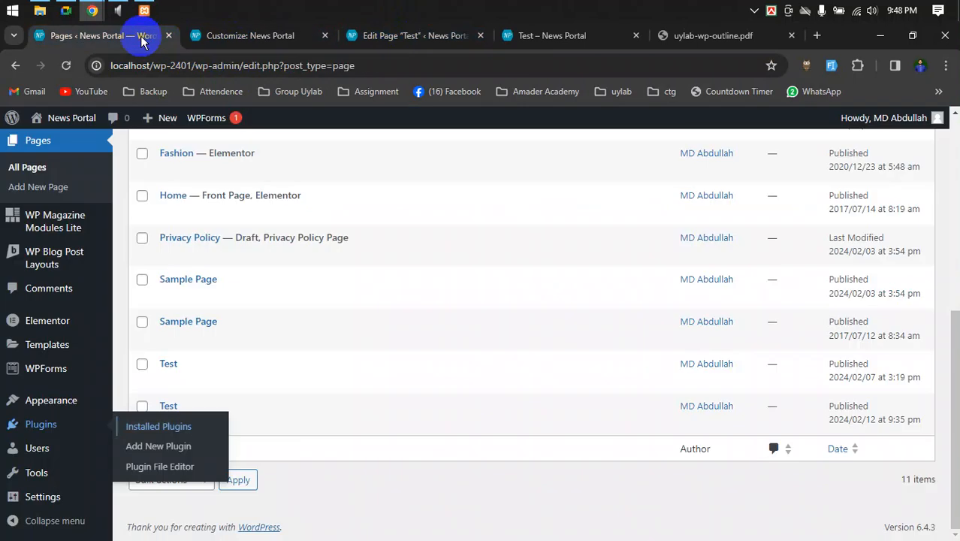
left_click(240, 37)
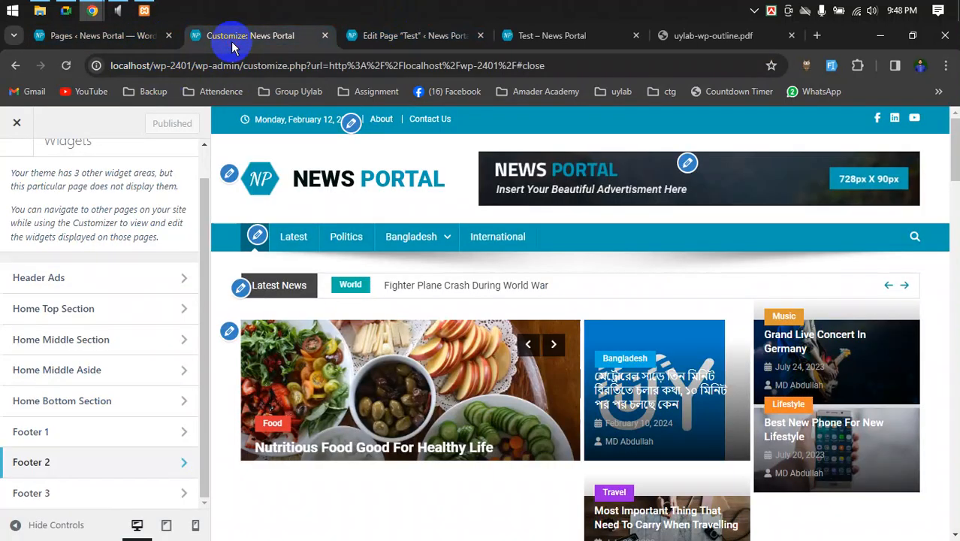
left_click(66, 10)
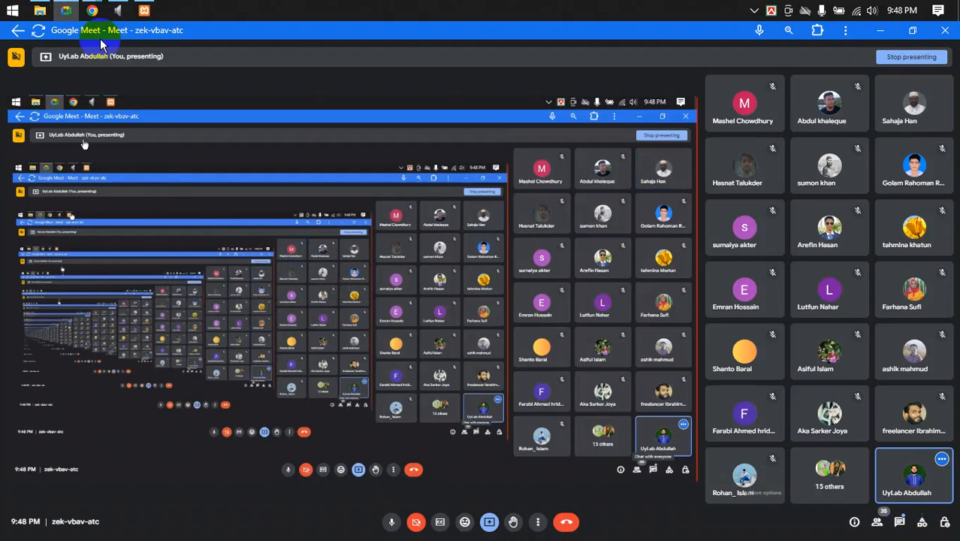
left_click(98, 93)
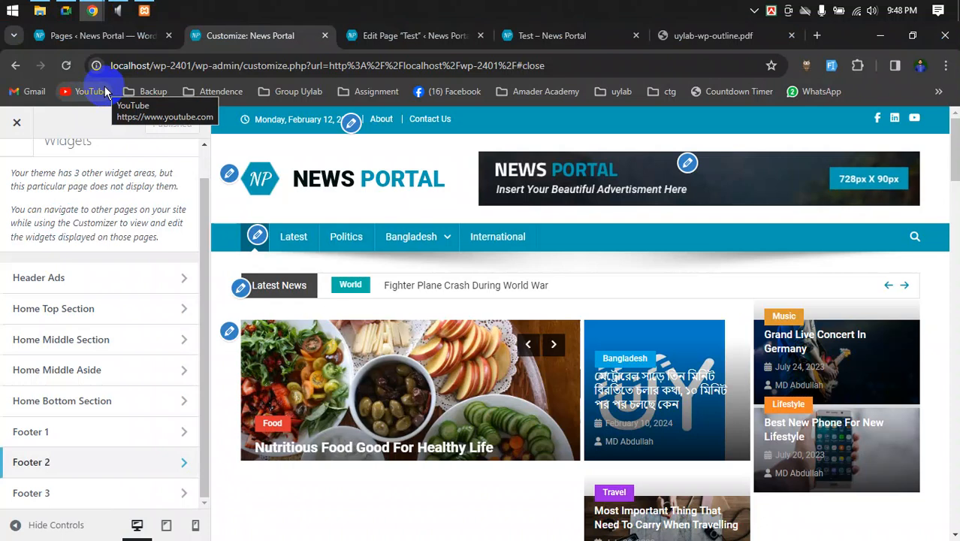
- Look over the widget areas, then back out to the Customizer's main settings panel
scroll(376, 248, "down", 2)
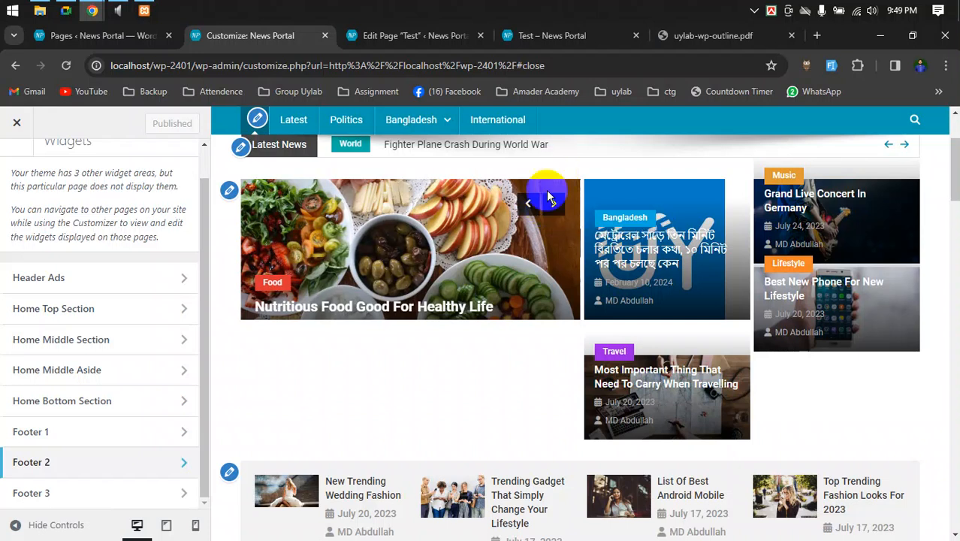
scroll(526, 248, "up", 1)
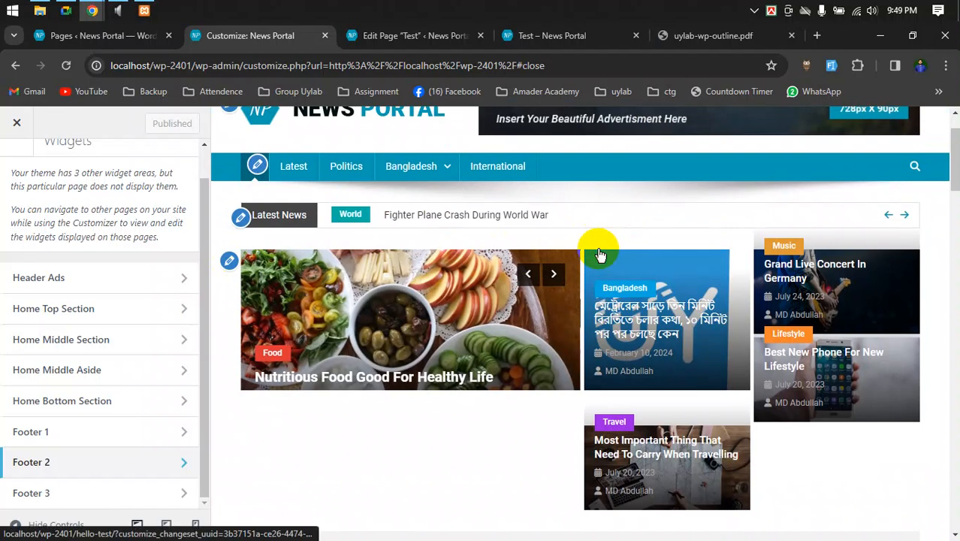
scroll(439, 300, "up", 1)
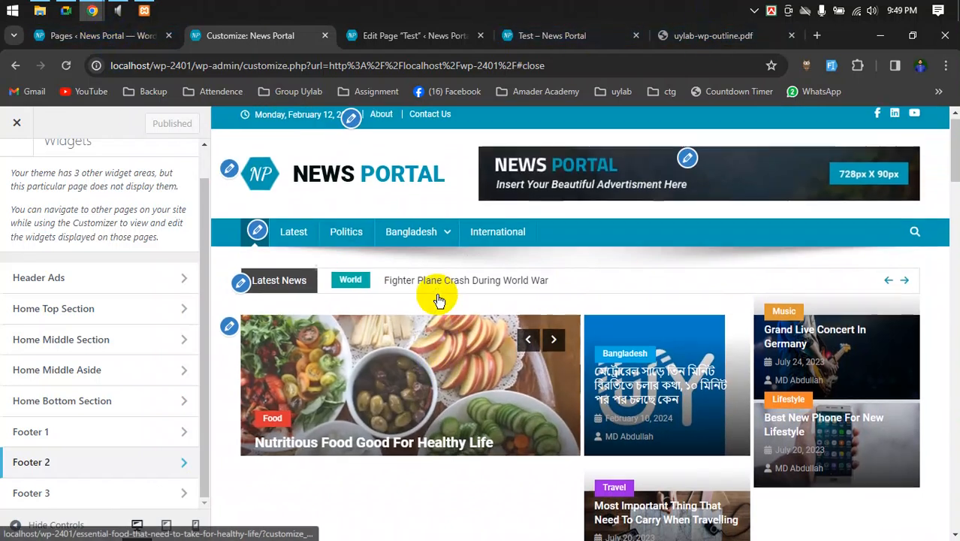
mouse_move(421, 233)
mouse_move(414, 268)
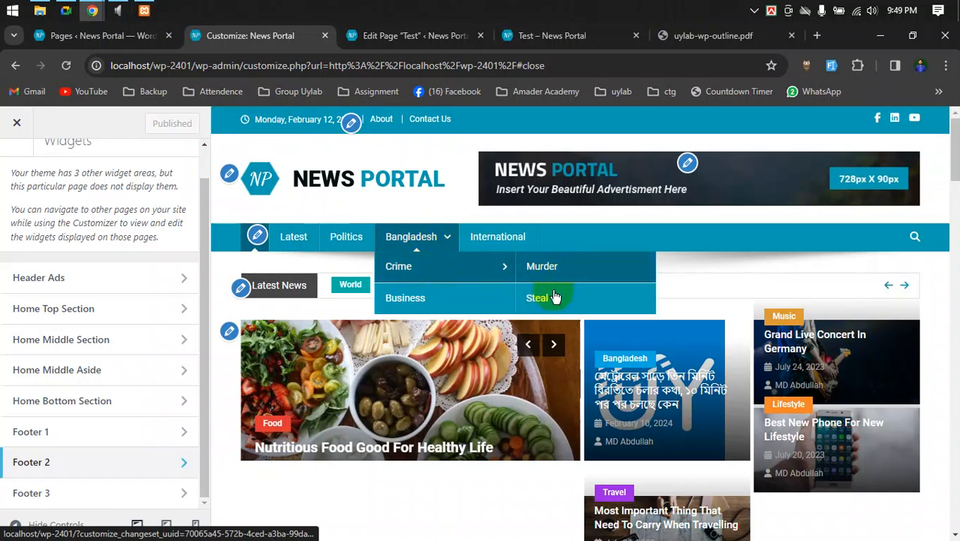
scroll(41, 240, "up", 1)
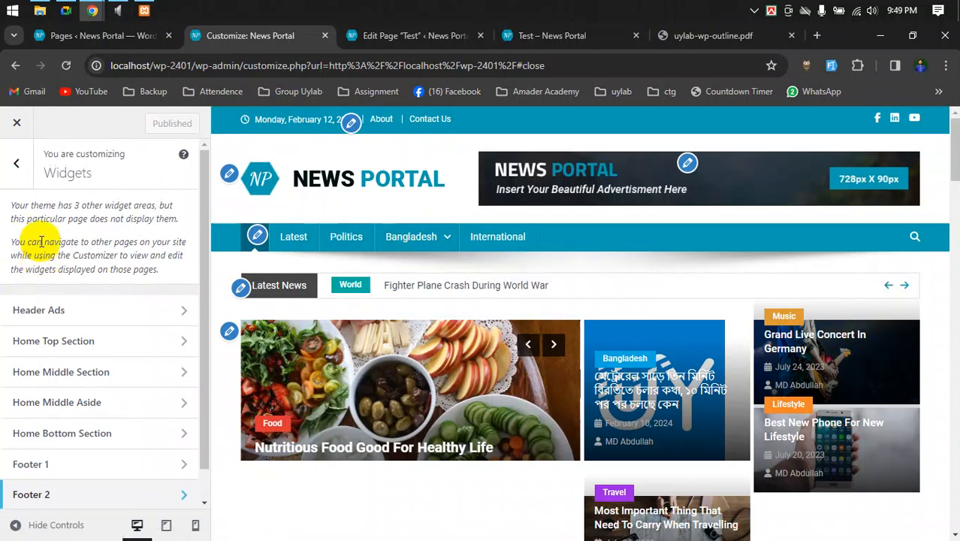
left_click(13, 164)
scroll(99, 199, "up", 1)
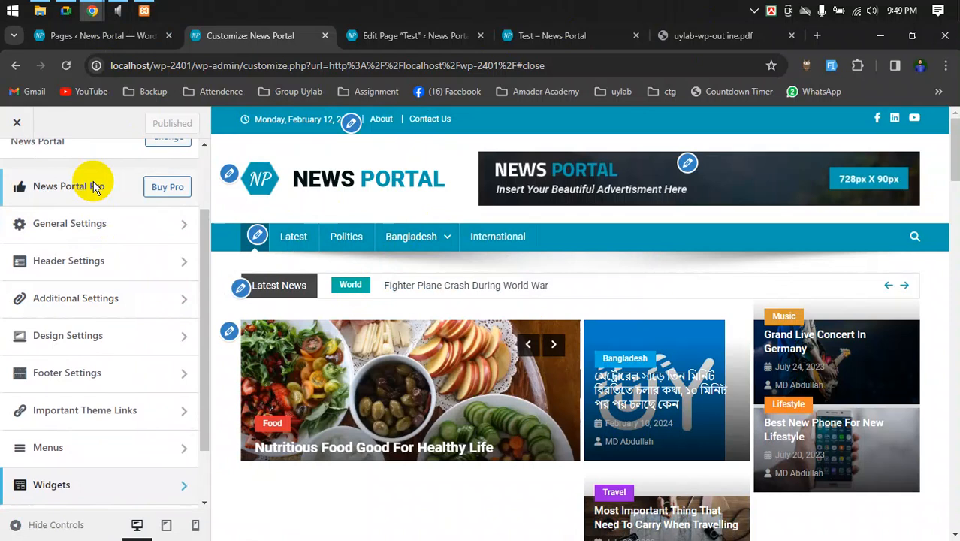
- Set General Settings > Colors > Base Colors Primary Theme Color to blue #2302e2
left_click(41, 223)
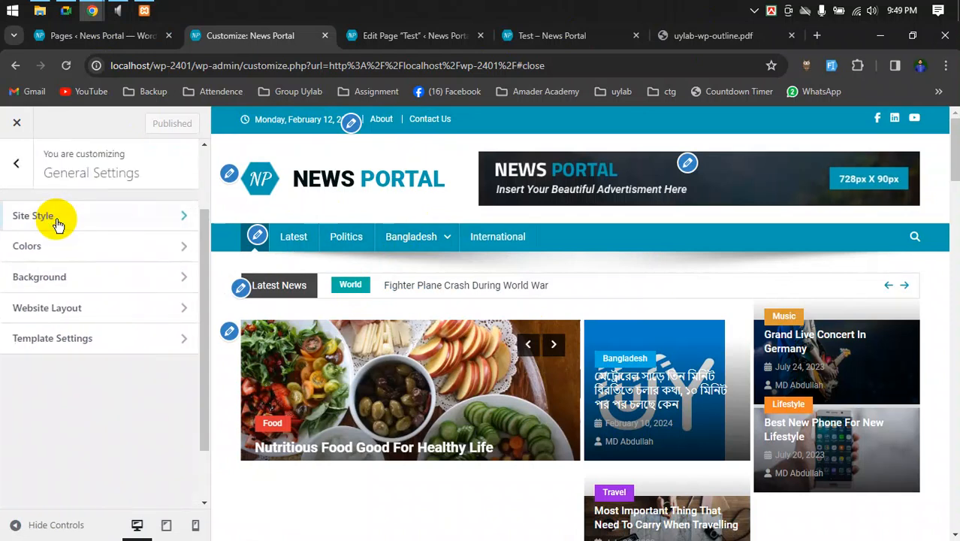
left_click(47, 246)
left_click(71, 218)
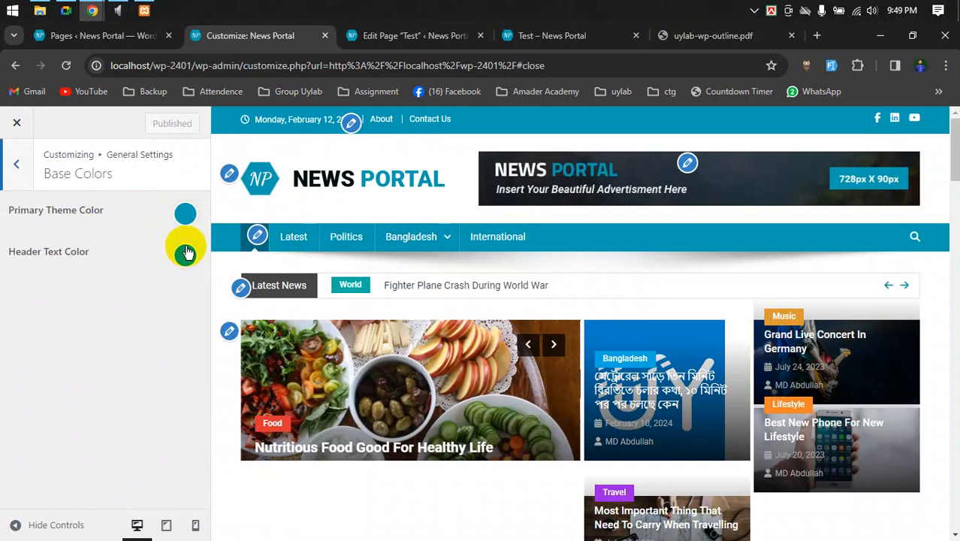
left_click(186, 213)
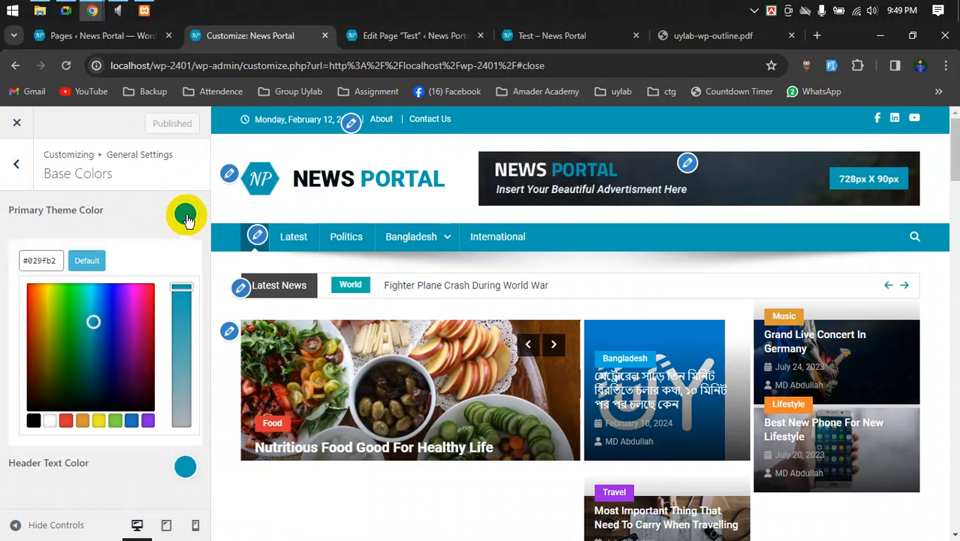
left_click(116, 297)
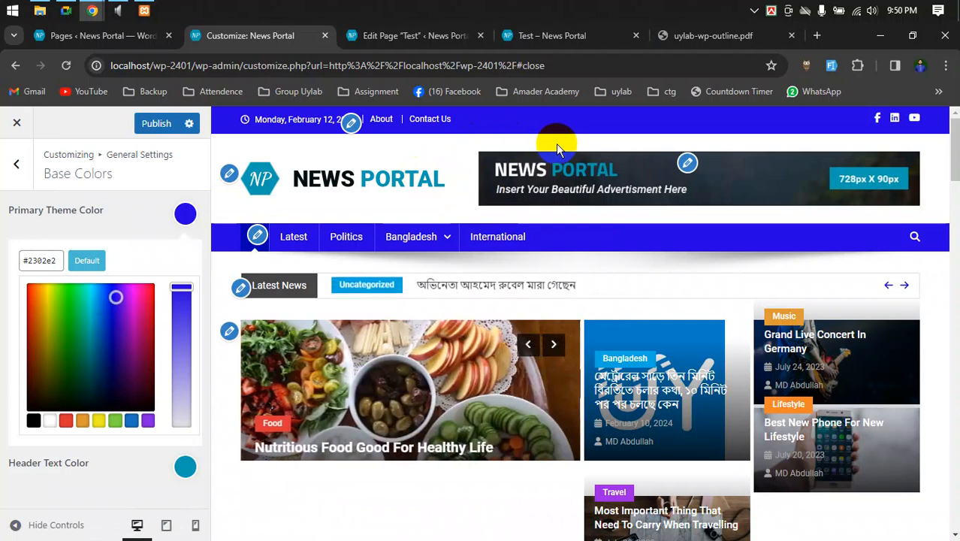
left_click(107, 197)
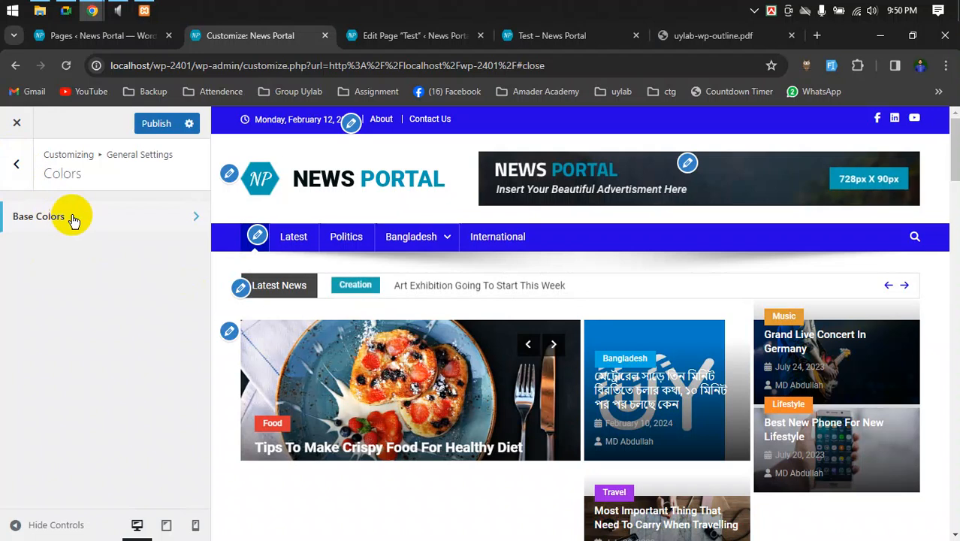
- Set the General Settings Background Color to red #f23232
left_click(13, 167)
left_click(61, 276)
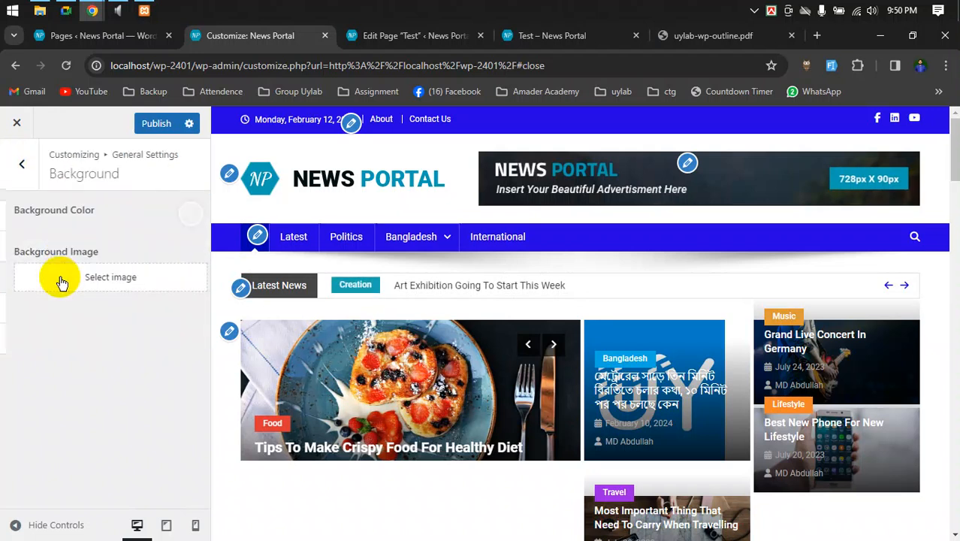
left_click(181, 220)
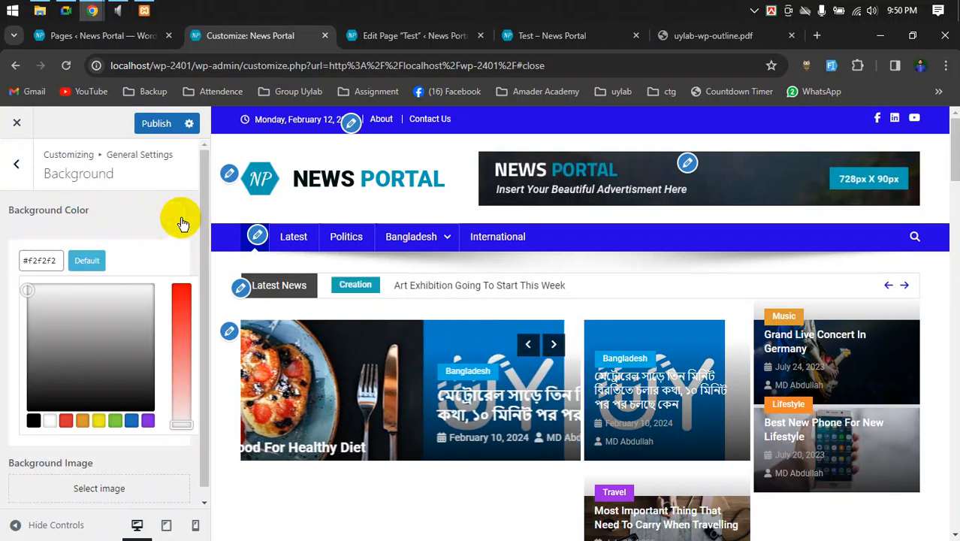
left_click(180, 315)
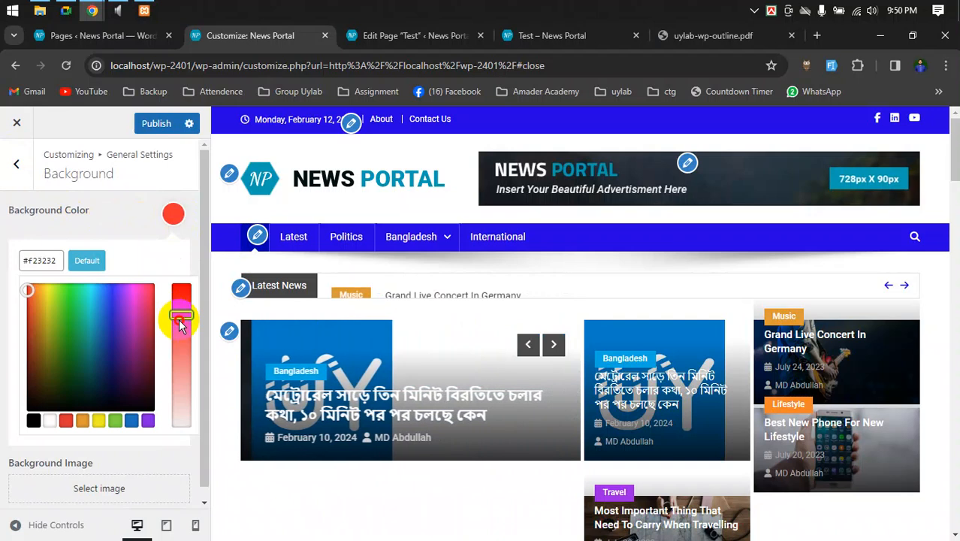
left_click(150, 222)
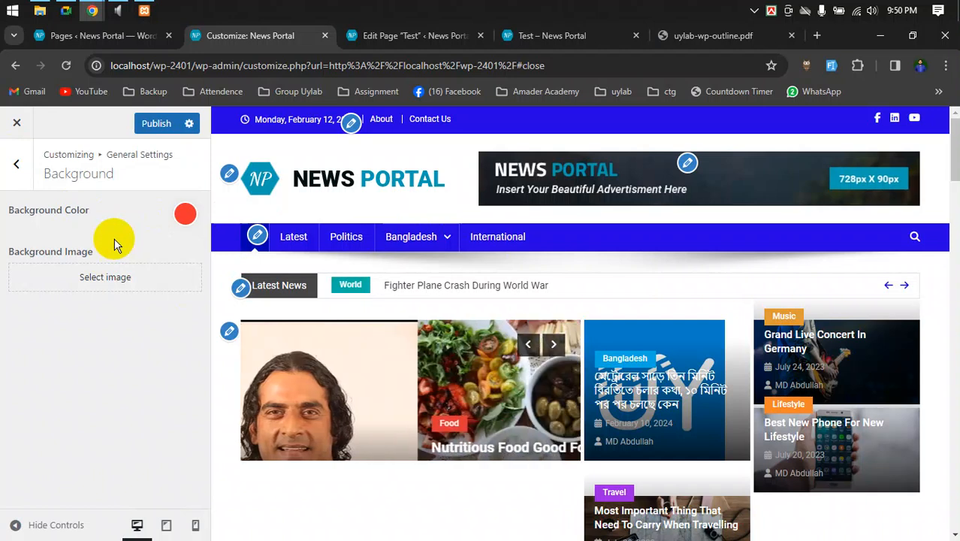
- Look through the Site Style and Website Layout options without changing them
left_click(17, 165)
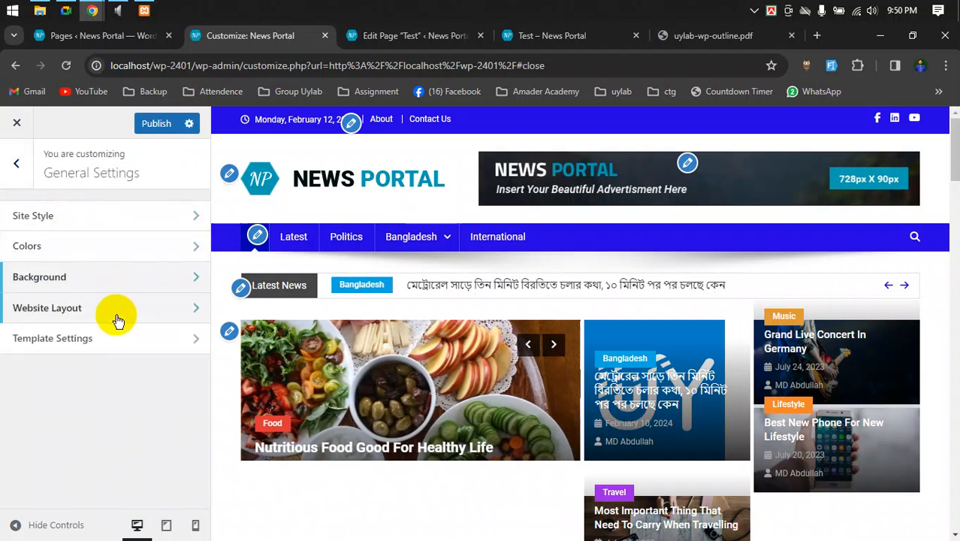
left_click(121, 220)
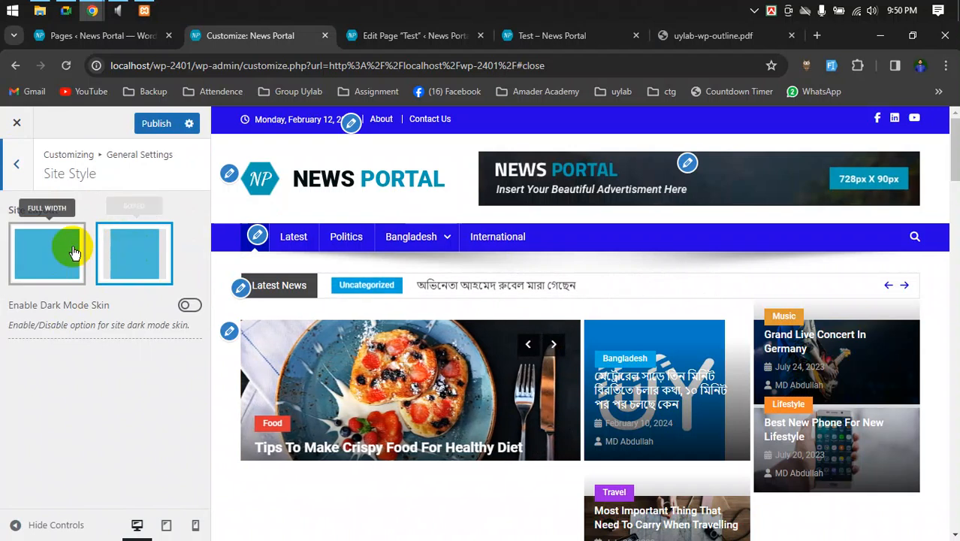
left_click(15, 165)
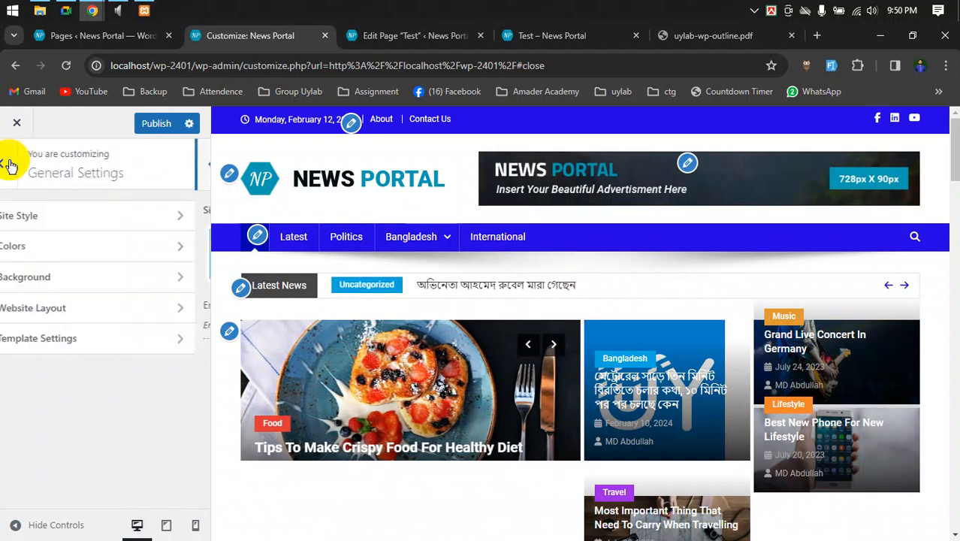
left_click(53, 309)
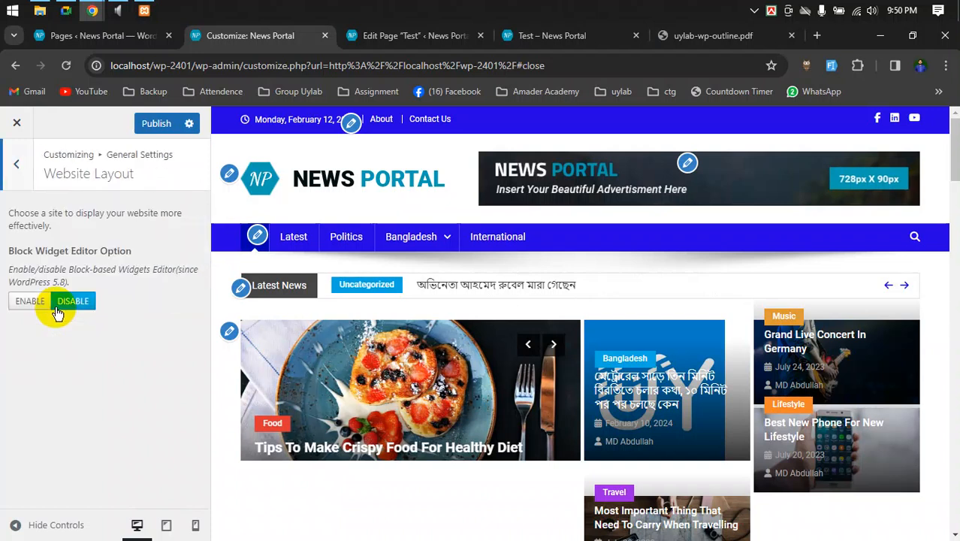
left_click(13, 165)
- Publish the colour changes and reload the live Test page
left_click(159, 126)
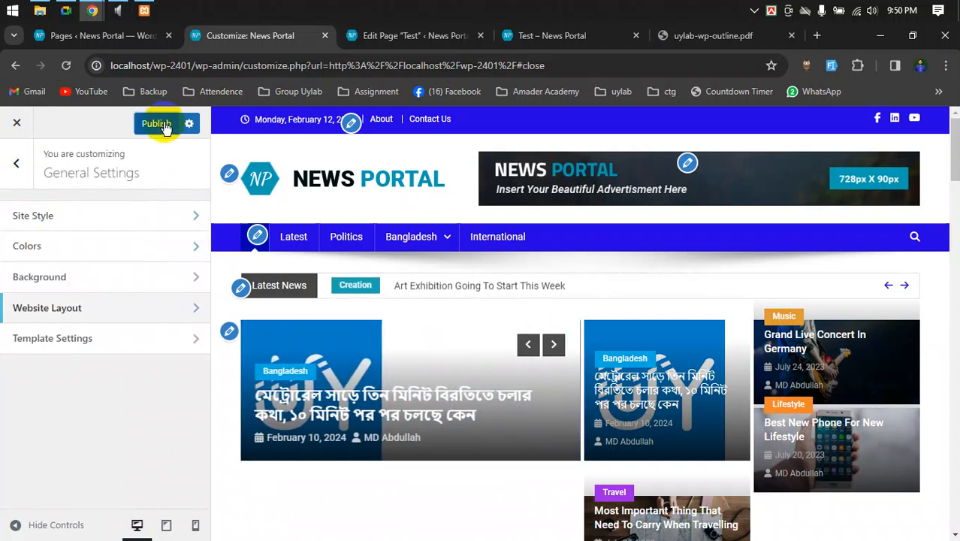
left_click(546, 38)
left_click(66, 65)
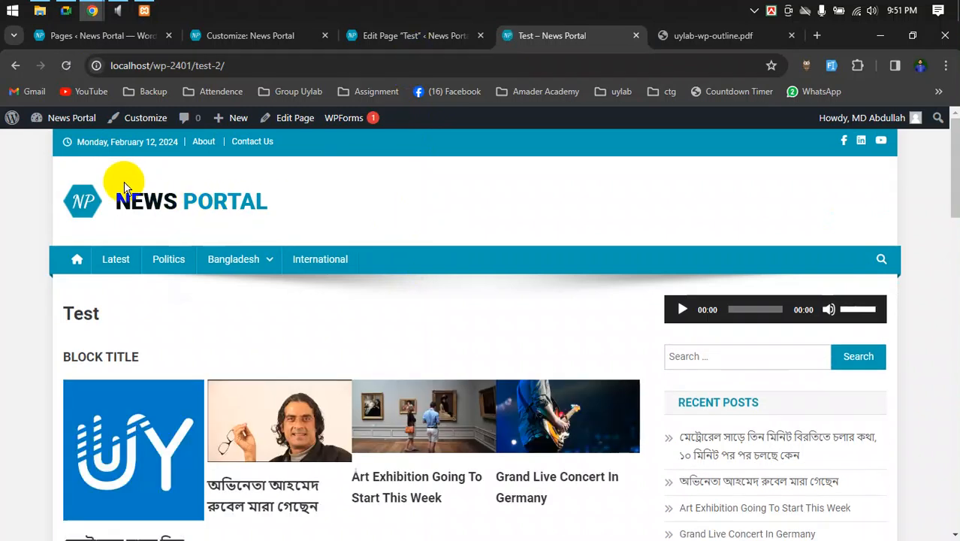
- Return to the Test page and scroll it to check the red background and blue bars
left_click(248, 35)
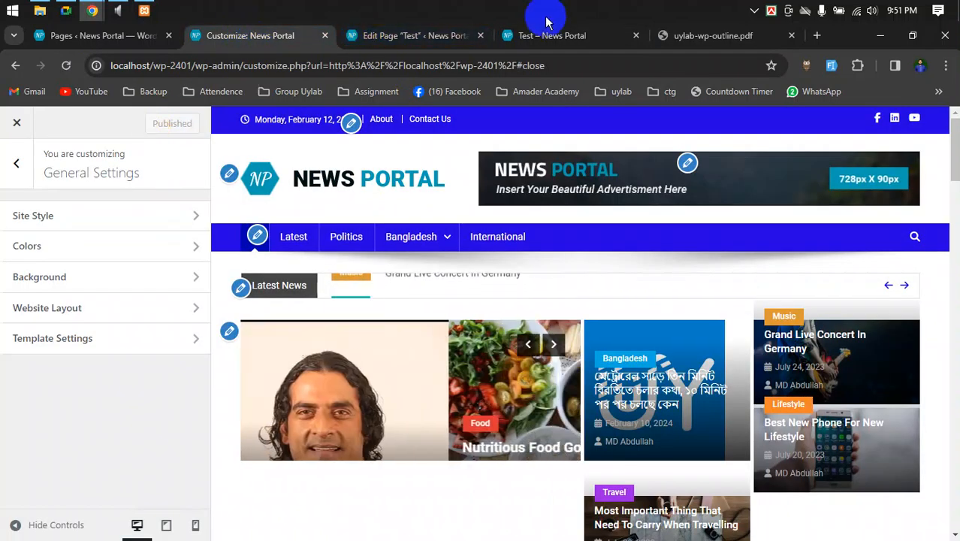
left_click(546, 30)
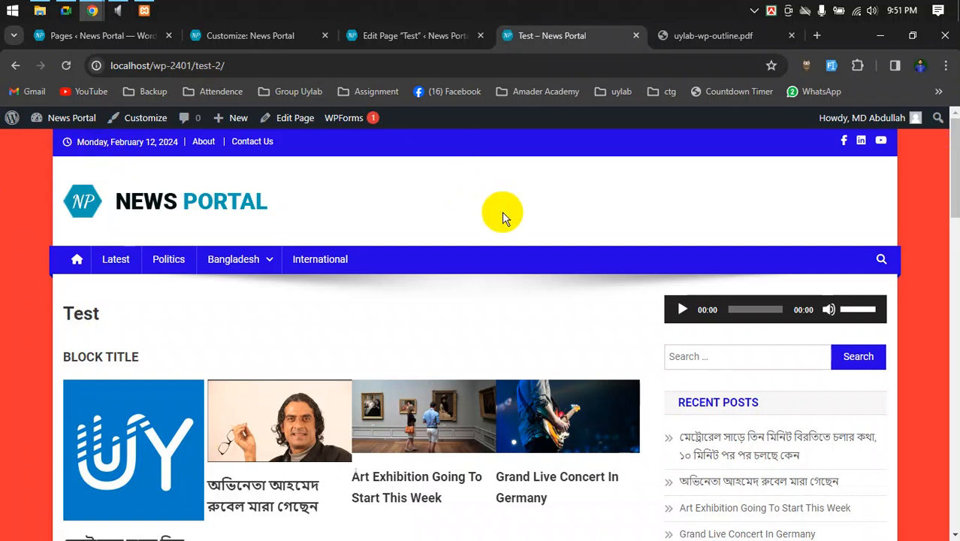
scroll(541, 213, "down", 2)
scroll(393, 251, "up", 2)
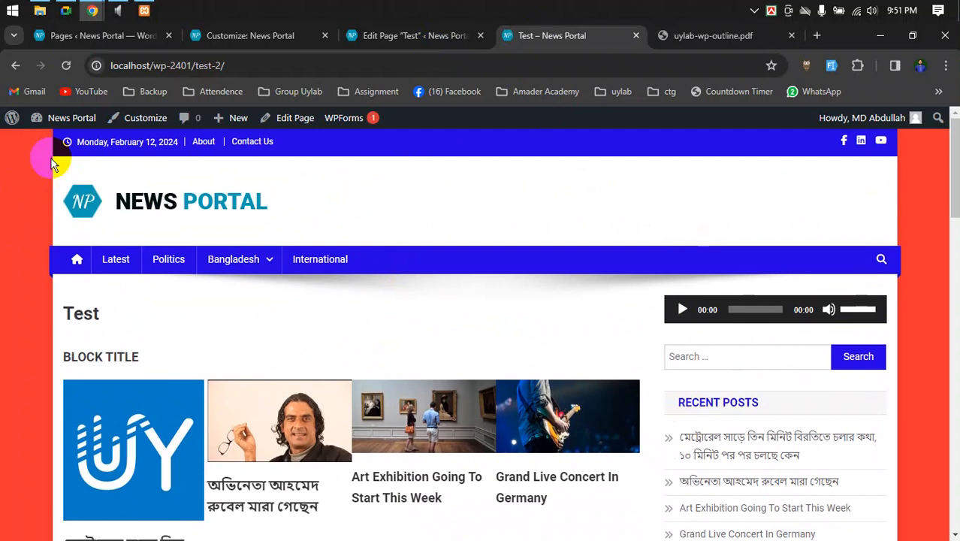
- Open Chrome DevTools by inspecting the page header
right_click(516, 182)
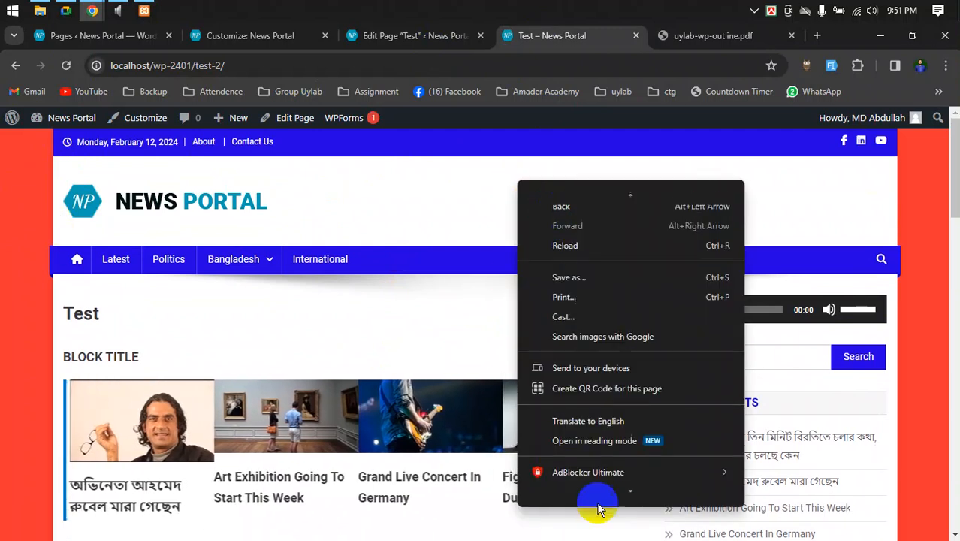
left_click(466, 211)
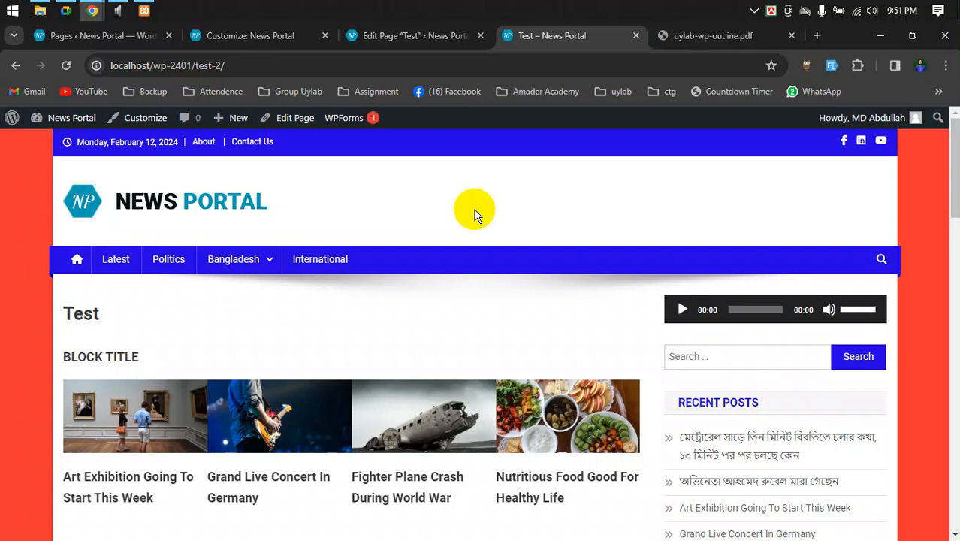
right_click(400, 180)
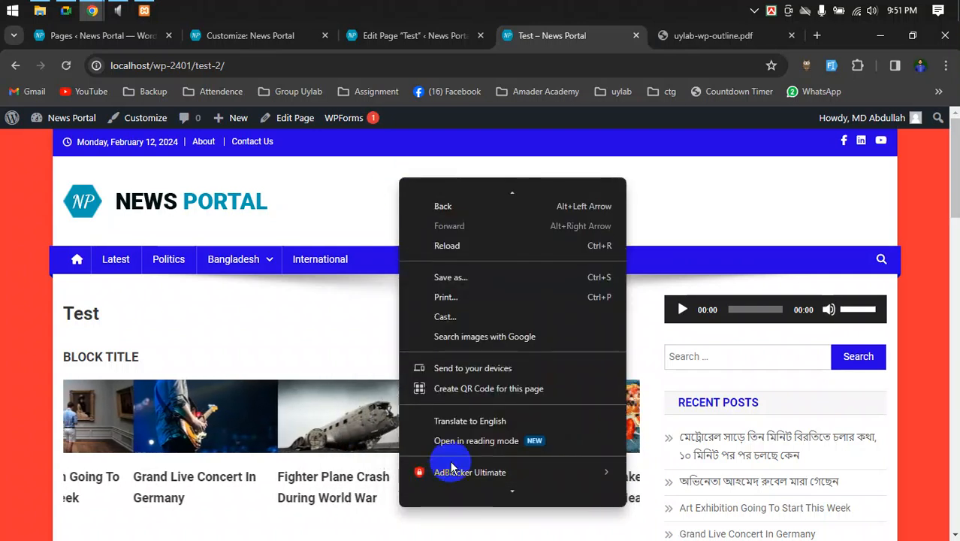
left_click(449, 493)
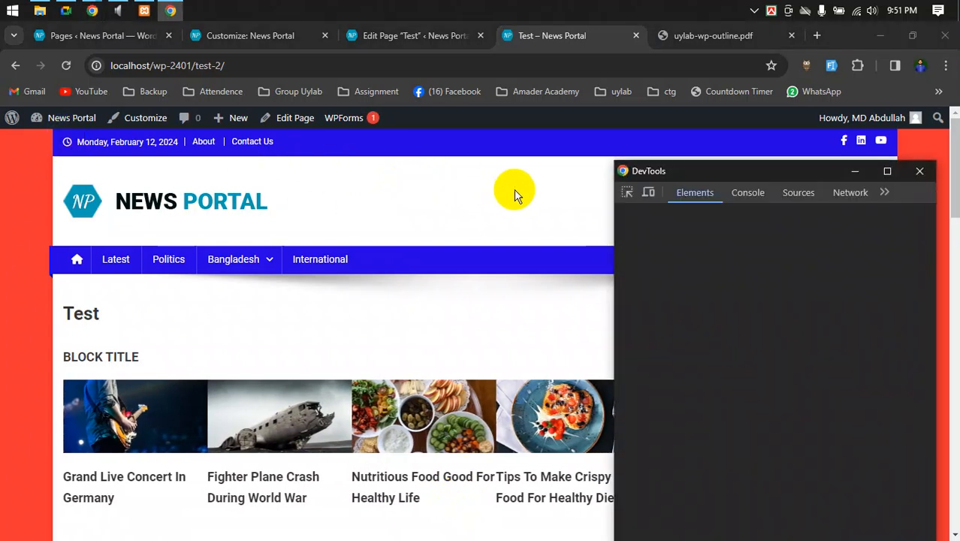
- Pick the logo header area to select div.np-logo-section-wrapper in the Elements panel
left_click(626, 198)
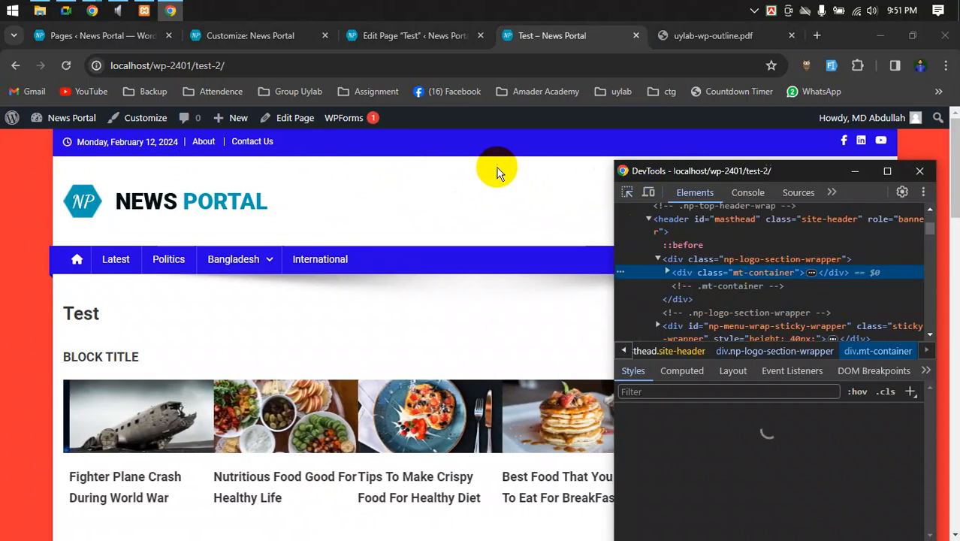
left_click(631, 193)
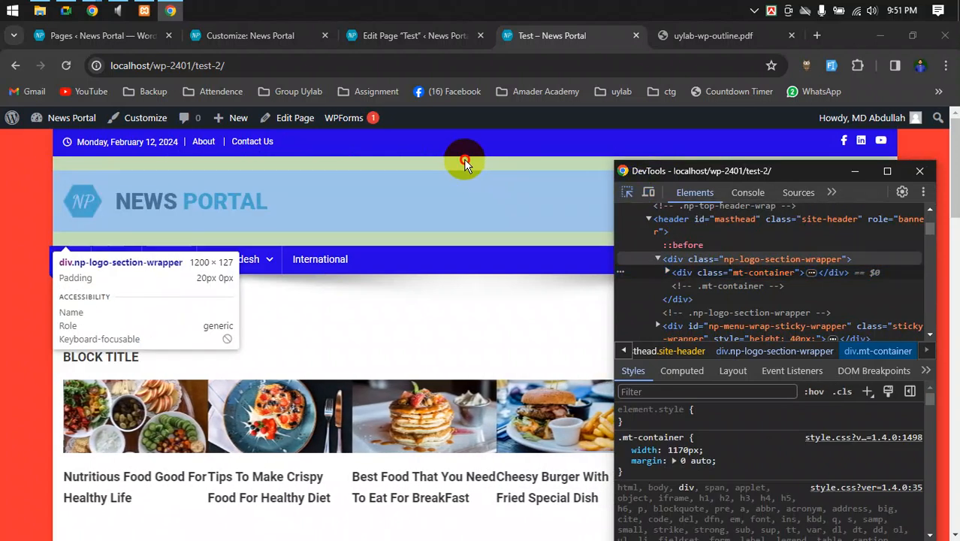
left_click(464, 164)
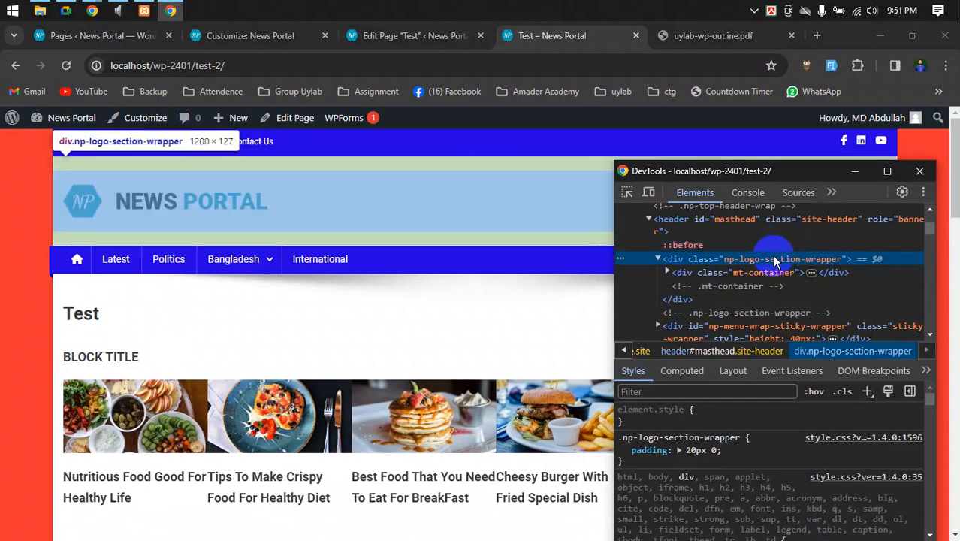
- Add background: green to its element.style and select the np-logo-section-wrapper class name
left_click(730, 420)
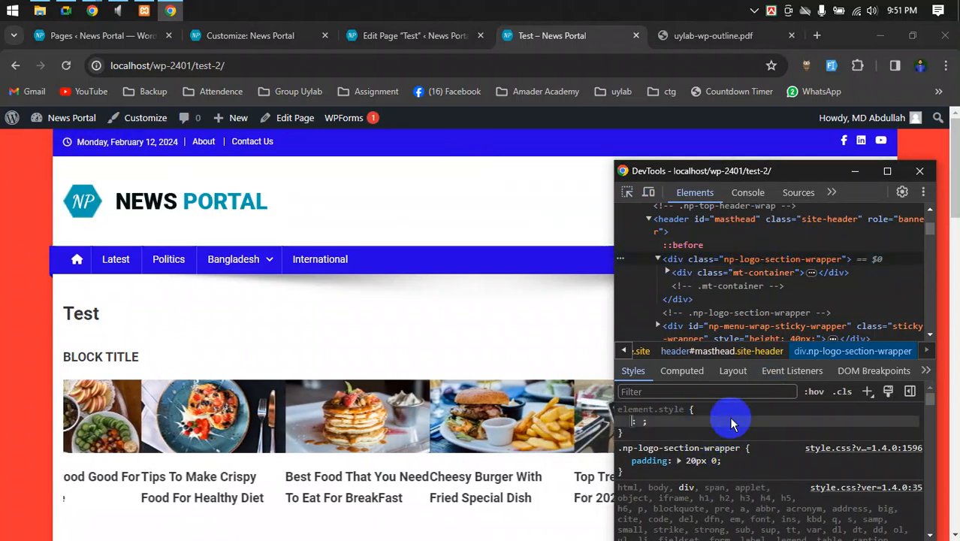
type("back")
key("Tab")
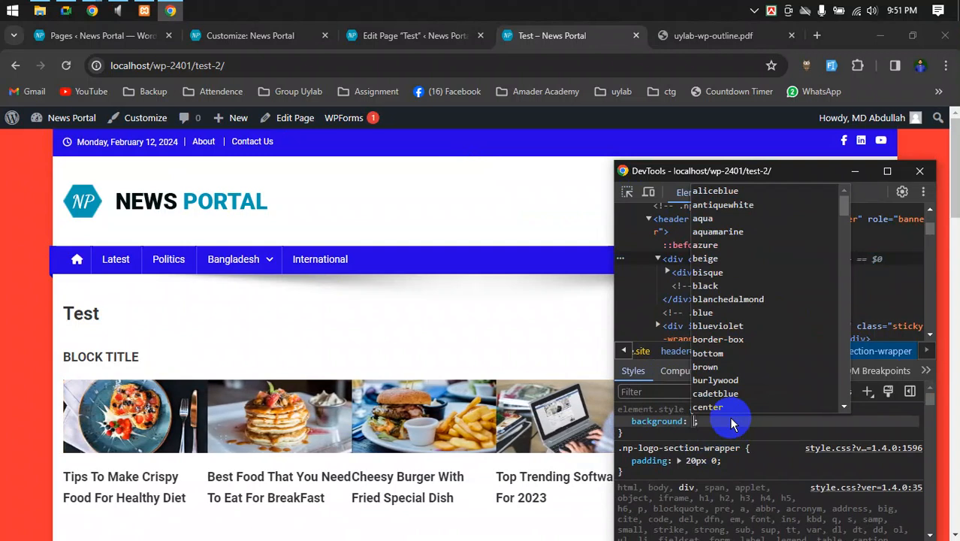
type("green")
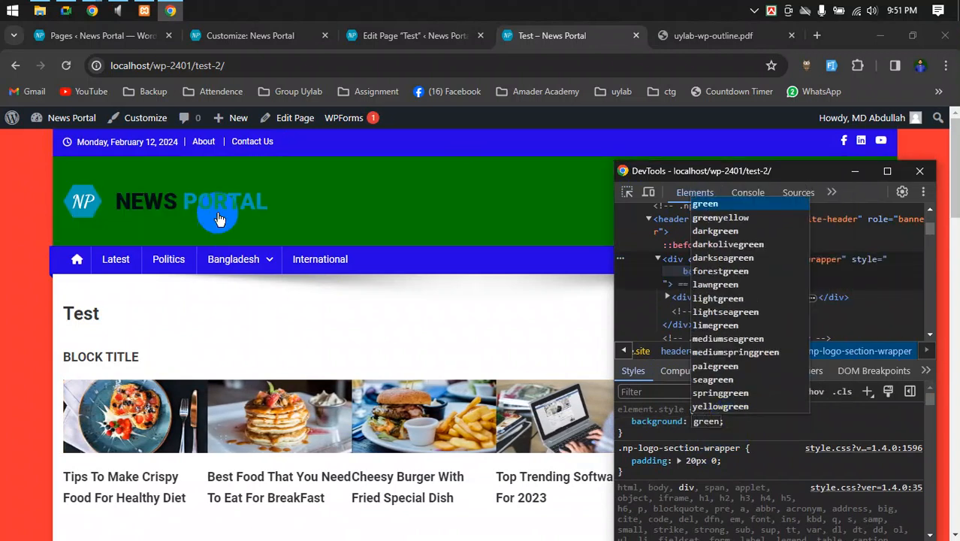
left_click(755, 428)
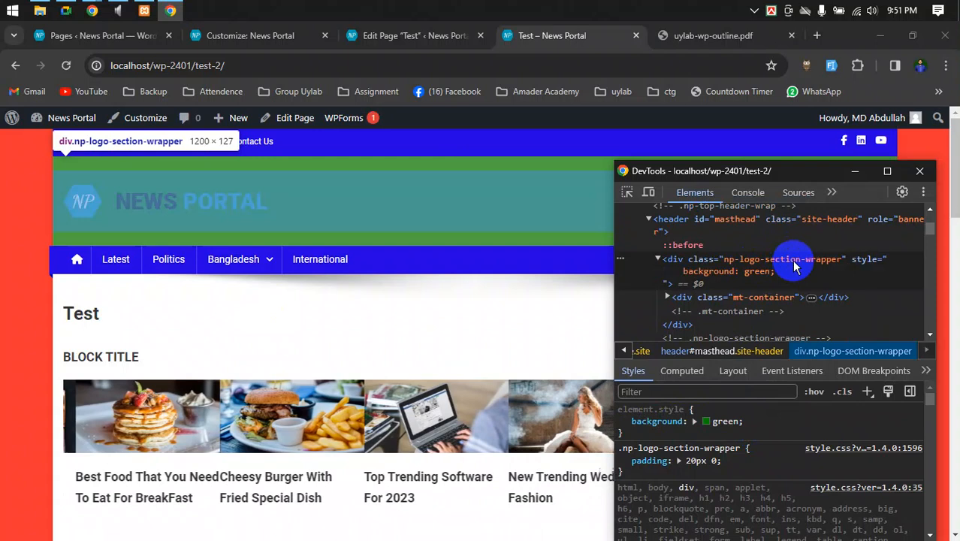
double_click(792, 260)
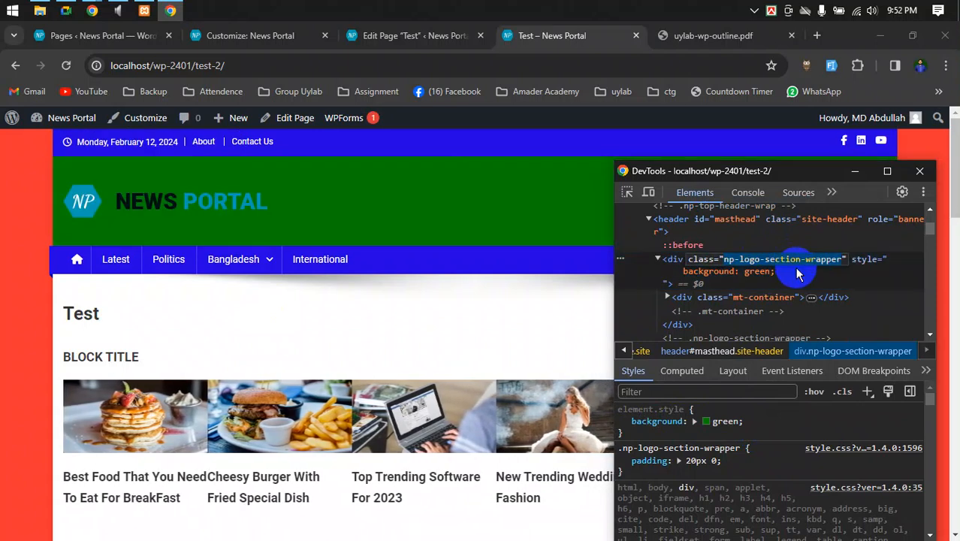
- Open the Additional CSS section of the site customizer
left_click(81, 35)
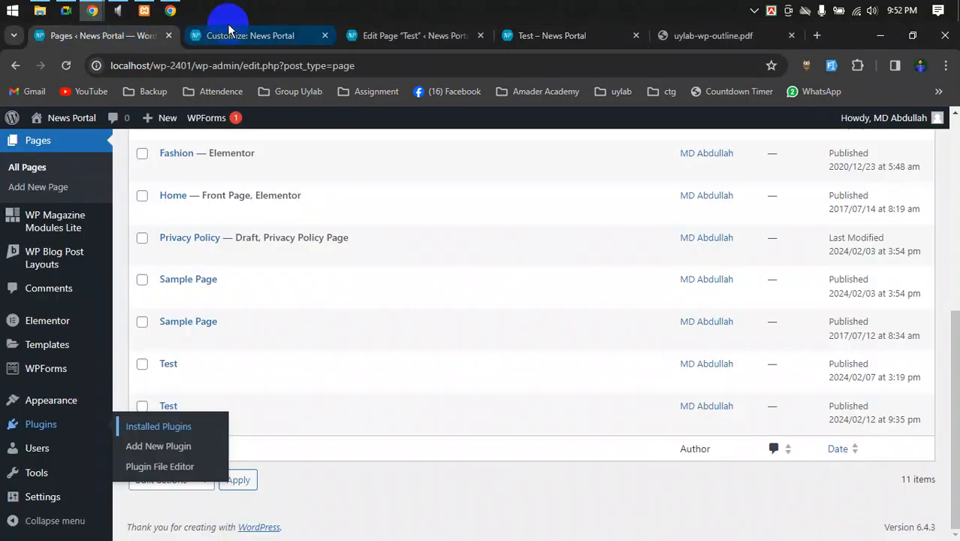
left_click(229, 29)
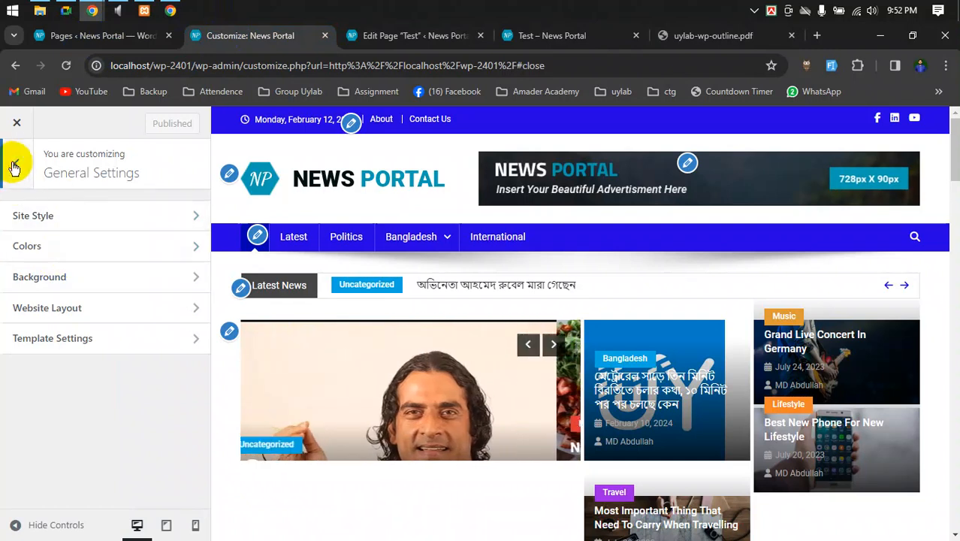
left_click(15, 164)
scroll(75, 338, "down", 1)
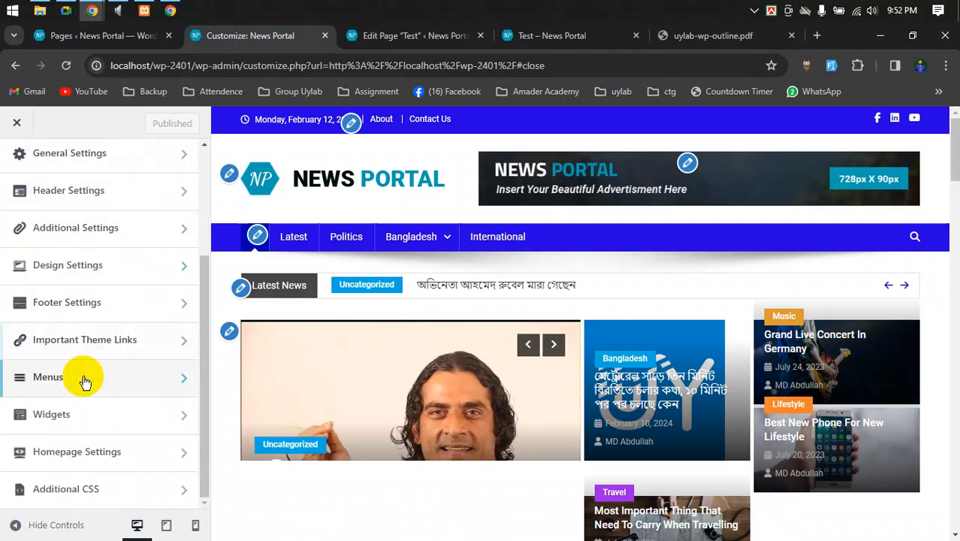
left_click(65, 489)
- Enter the rule .np-logo-section-wrapper { background-color: green; } and select all three lines
scroll(73, 428, "down", 4)
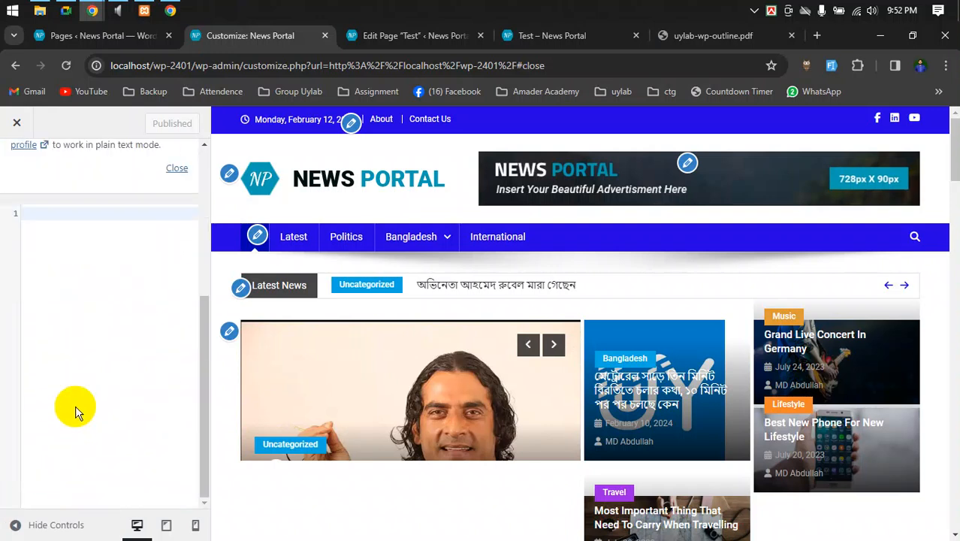
left_click(76, 284)
type(".np-logo-section-wrapper")
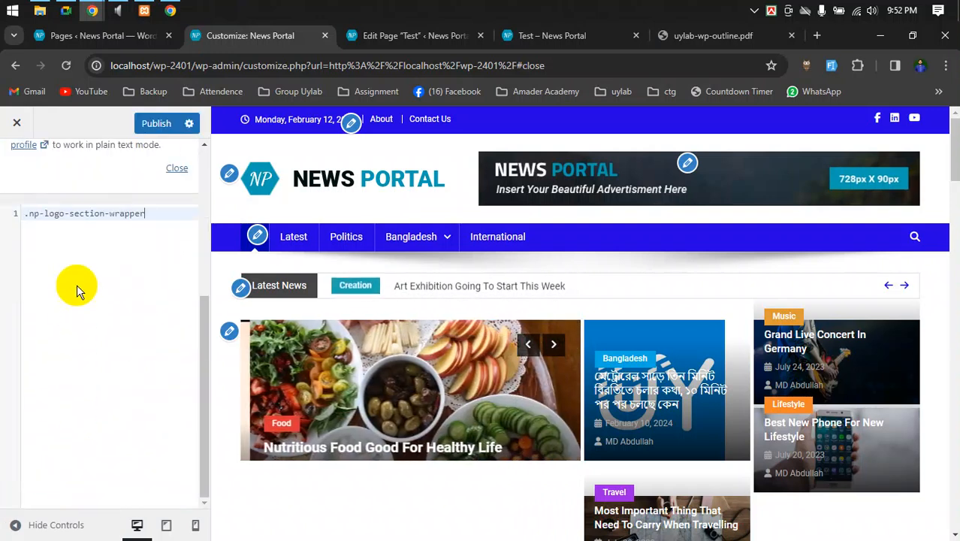
type(" {")
key("Return")
type("b")
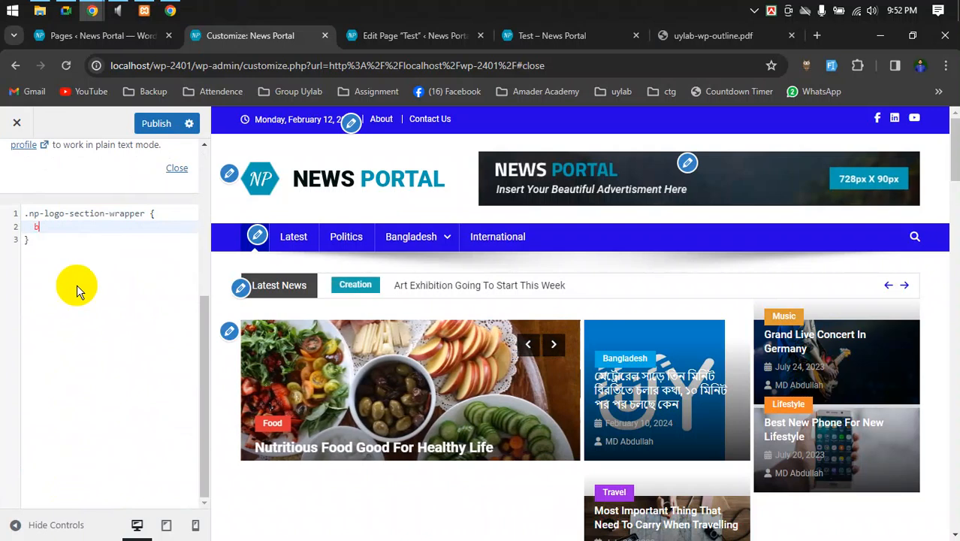
type("ack")
key("Down")
key("Down")
key("Down")
key("Down")
key("Down")
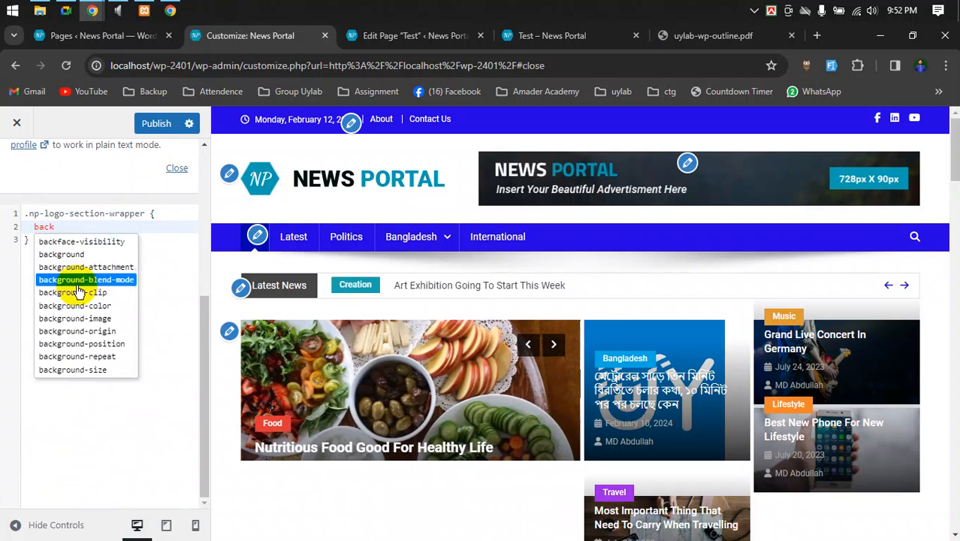
key("Return")
type(": green")
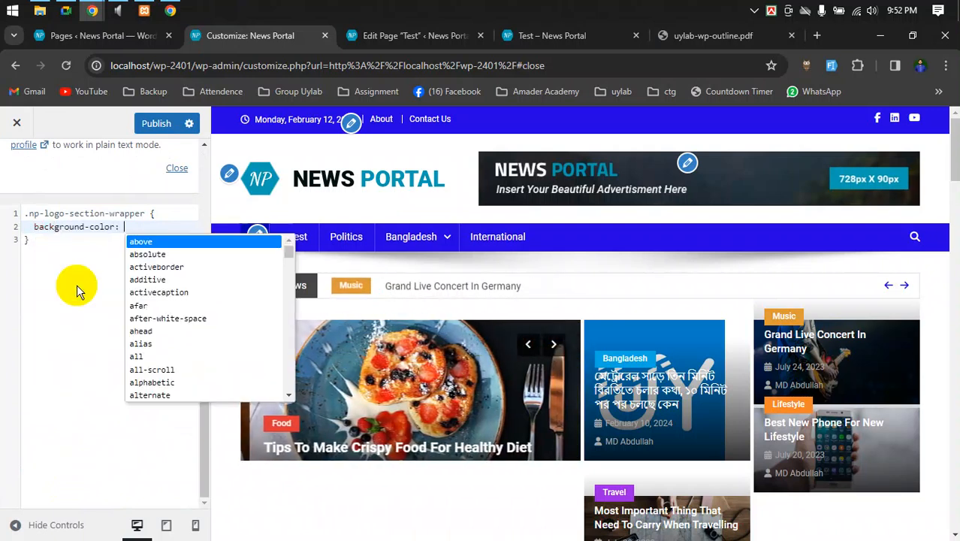
type(";")
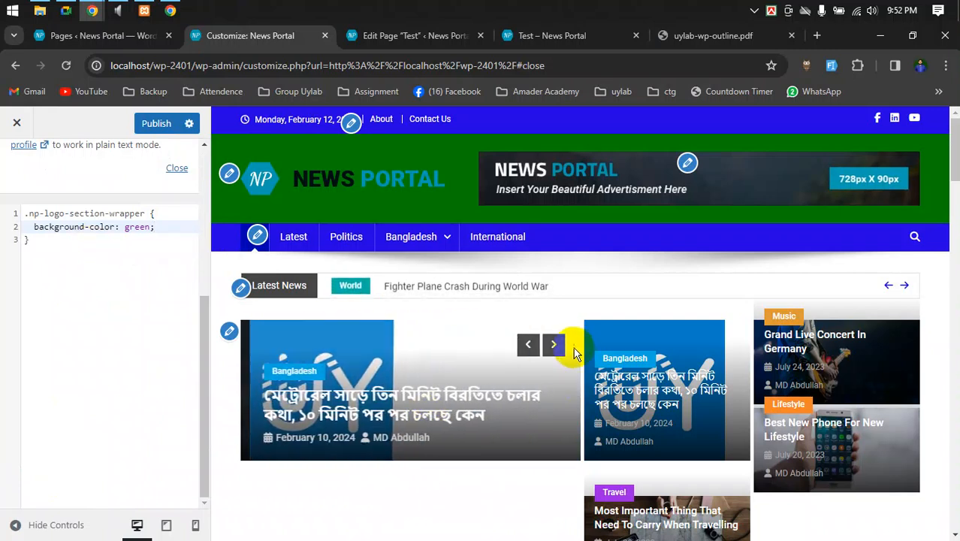
scroll(574, 348, "down", 5)
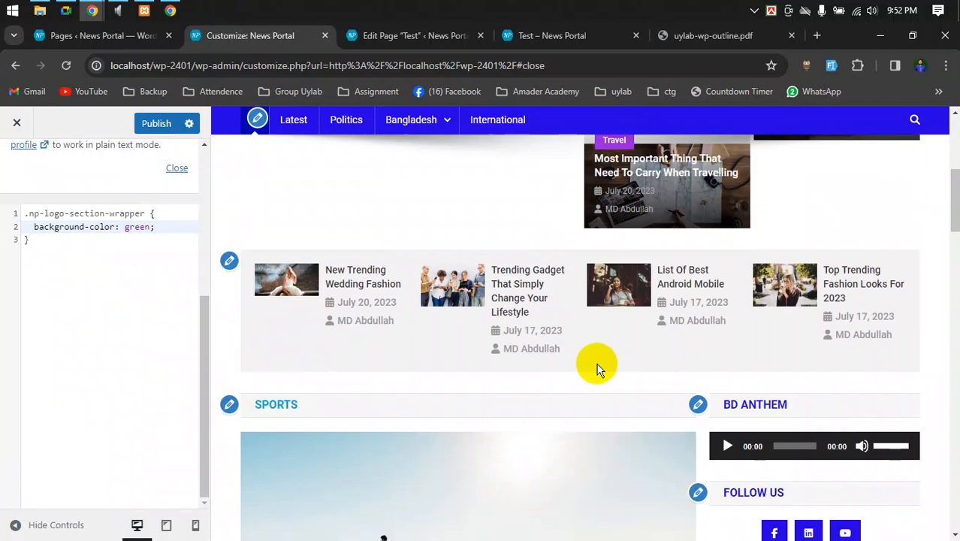
scroll(597, 368, "up", 5)
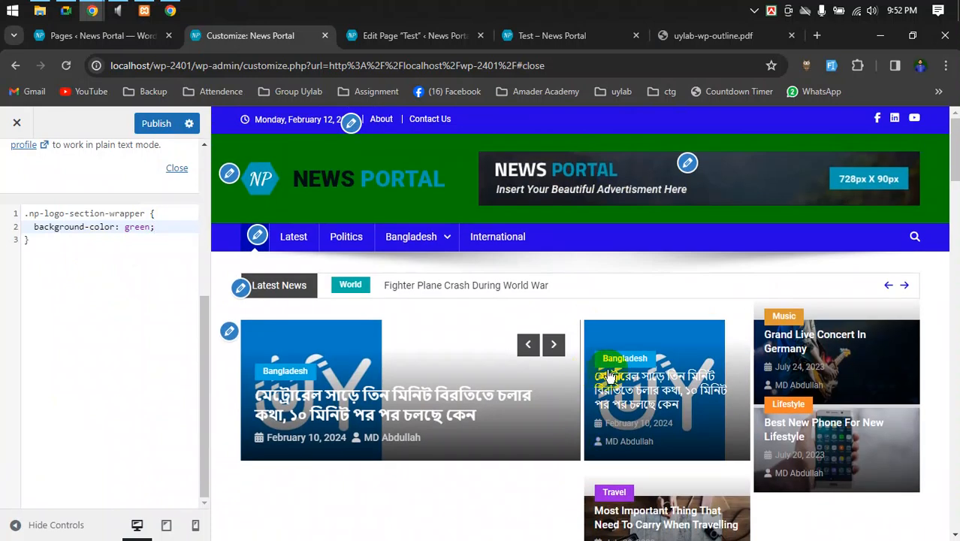
left_click_drag(107, 257, 1, 212)
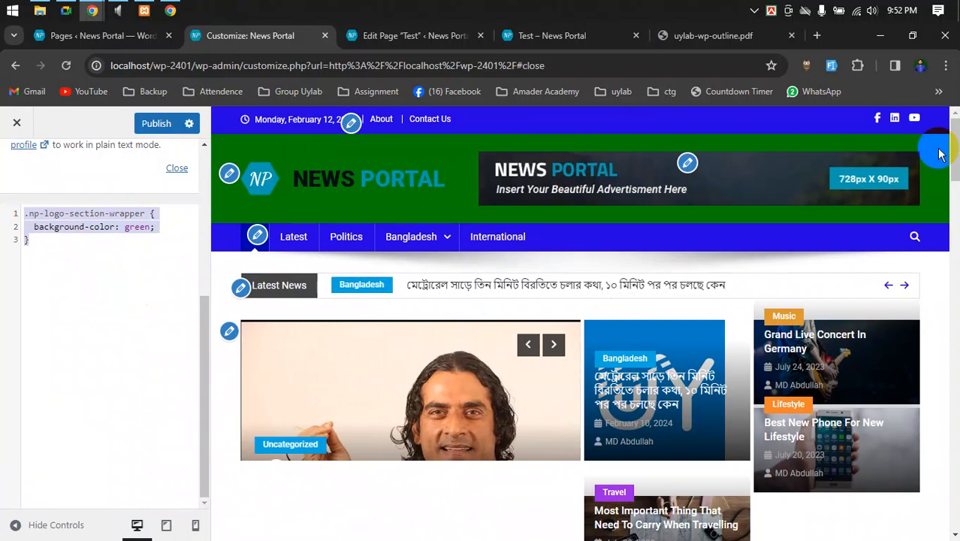
- Look in on the Google Meet call, then return to Chrome with a blank new tab
mouse_move(71, 14)
left_click(70, 75)
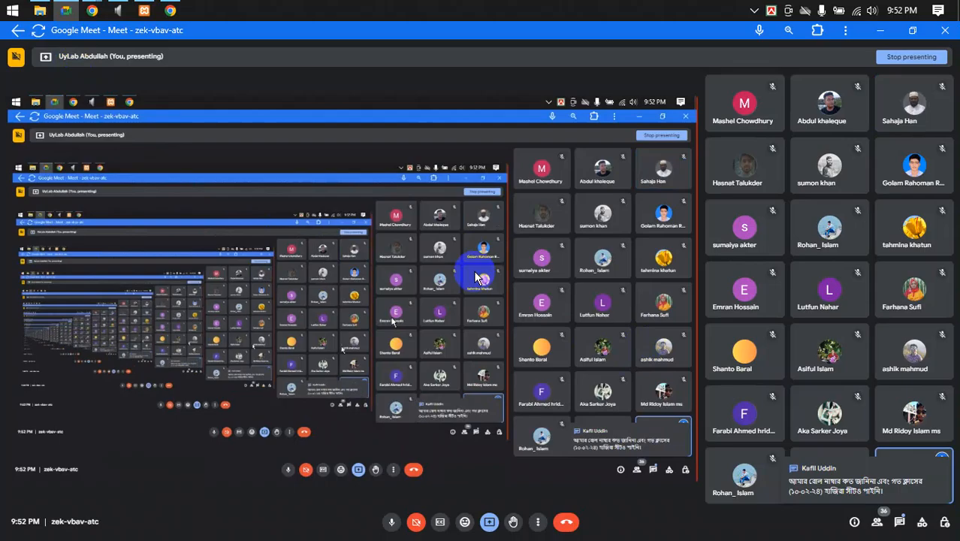
mouse_move(91, 11)
left_click(75, 83)
left_click(817, 35)
- Open the 2401 attendance spreadsheet from the bookmarks folder
left_click(134, 94)
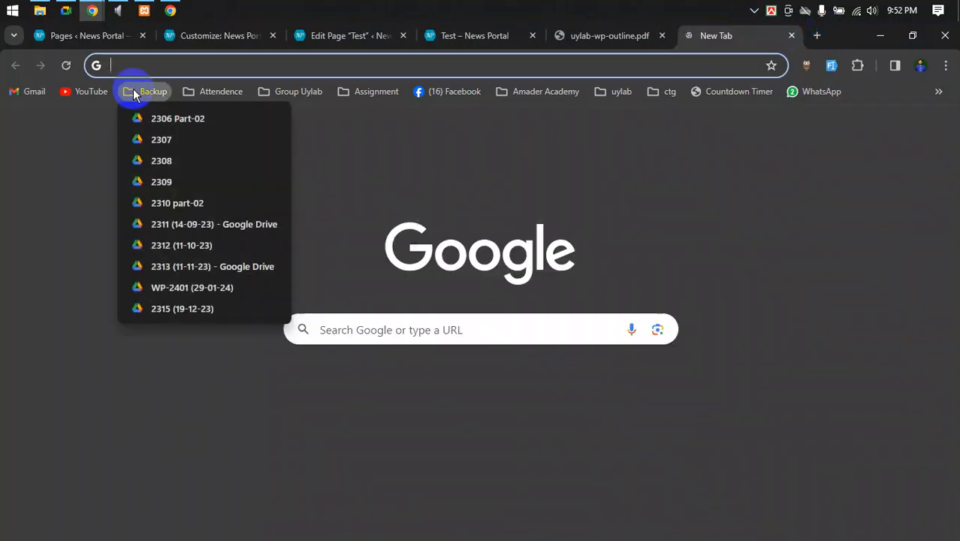
mouse_move(221, 91)
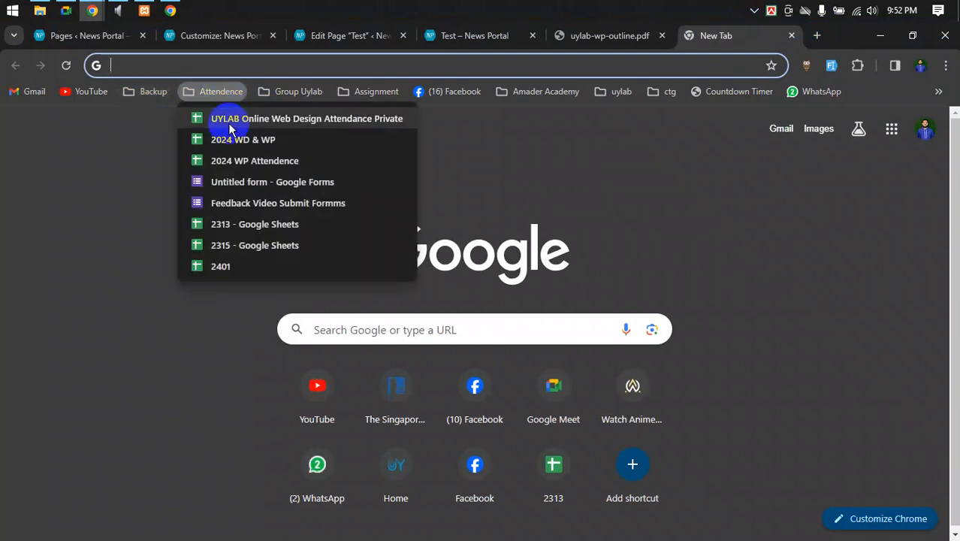
left_click(238, 270)
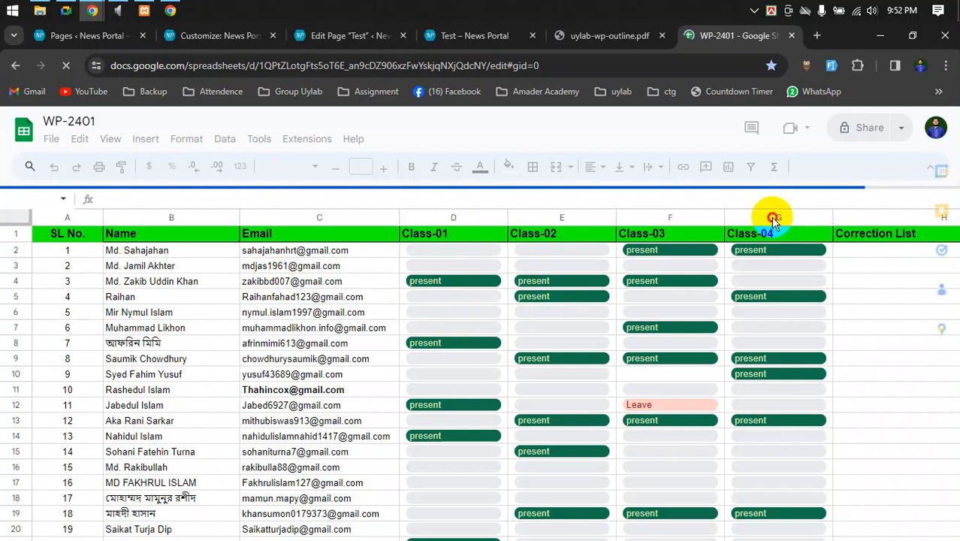
- Briefly bring Google Meet forward, then return to the WP-2401 spreadsheet
left_click(68, 7)
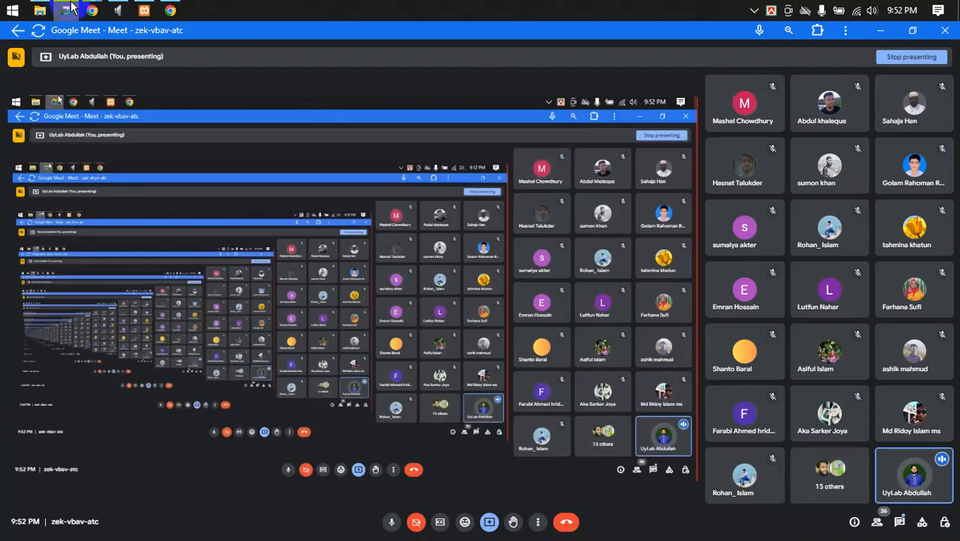
mouse_move(90, 7)
left_click(75, 94)
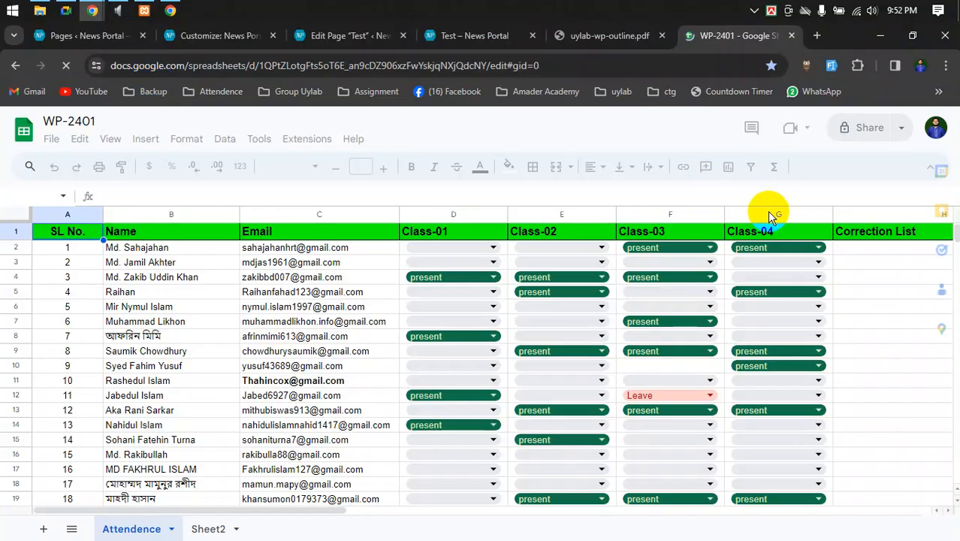
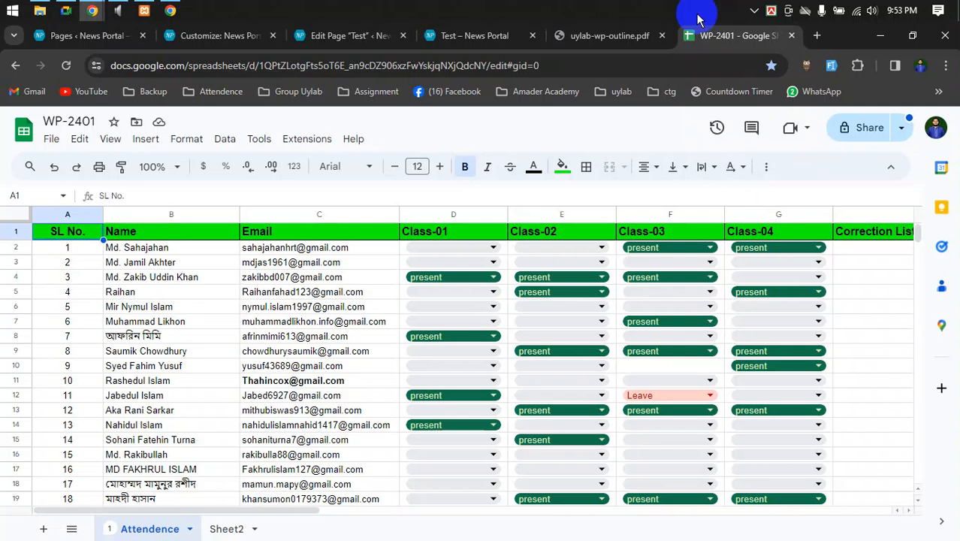
- Protect the Class-01 to Class-04 columns so only the owner can edit them
left_click(784, 214)
right_click(779, 216)
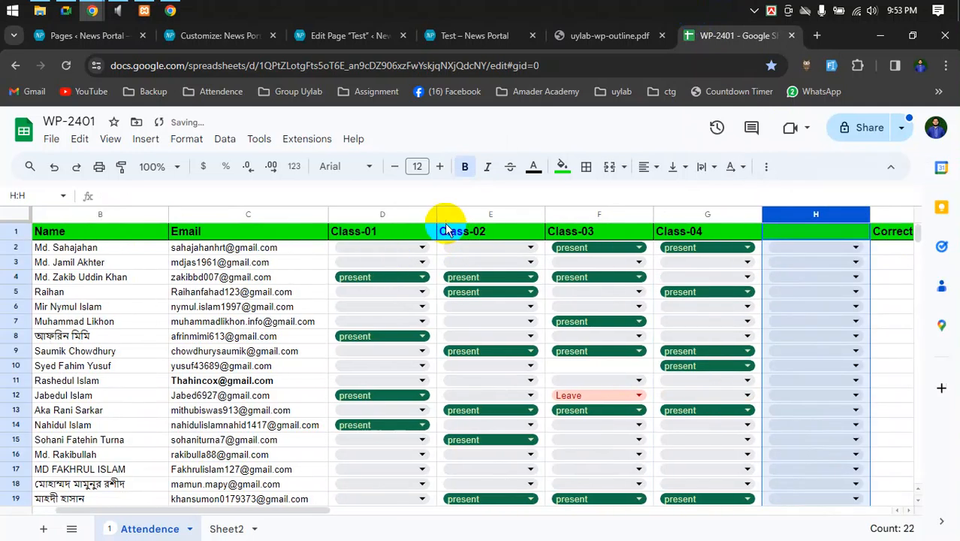
left_click_drag(395, 215, 692, 208)
right_click(684, 206)
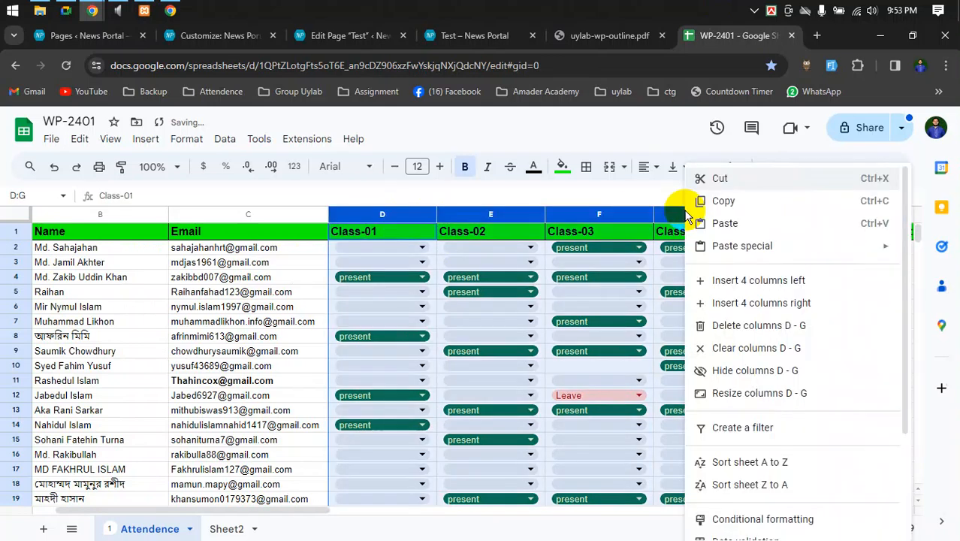
scroll(801, 401, "down", 3)
mouse_move(746, 529)
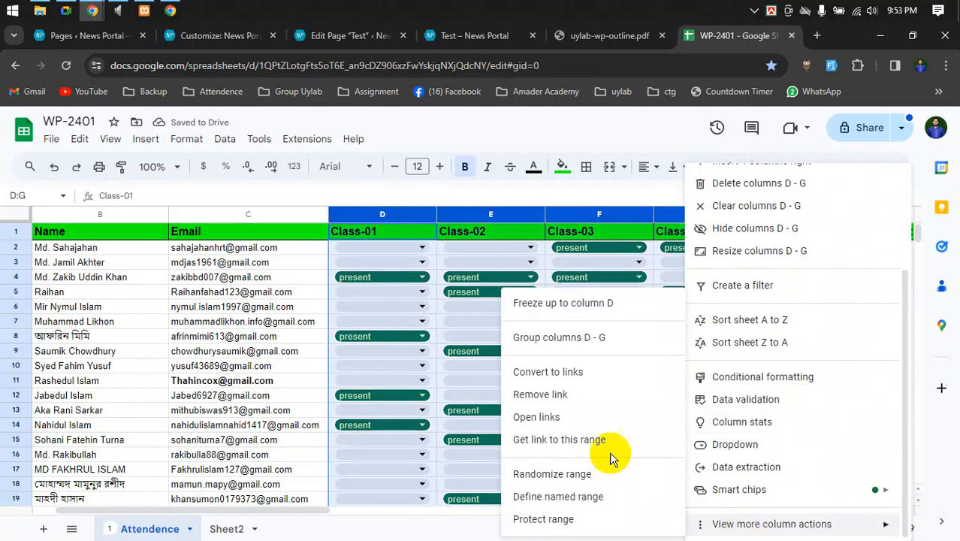
left_click(543, 519)
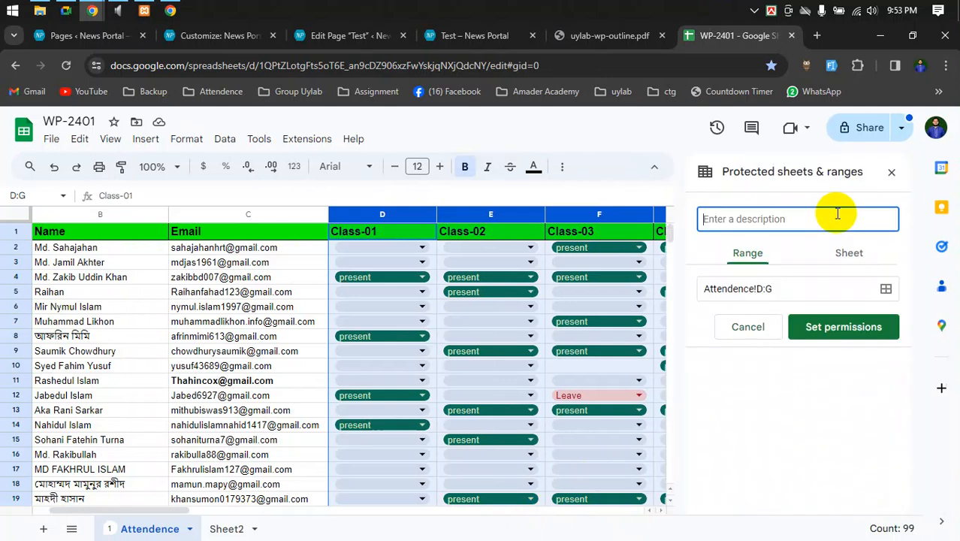
left_click(832, 328)
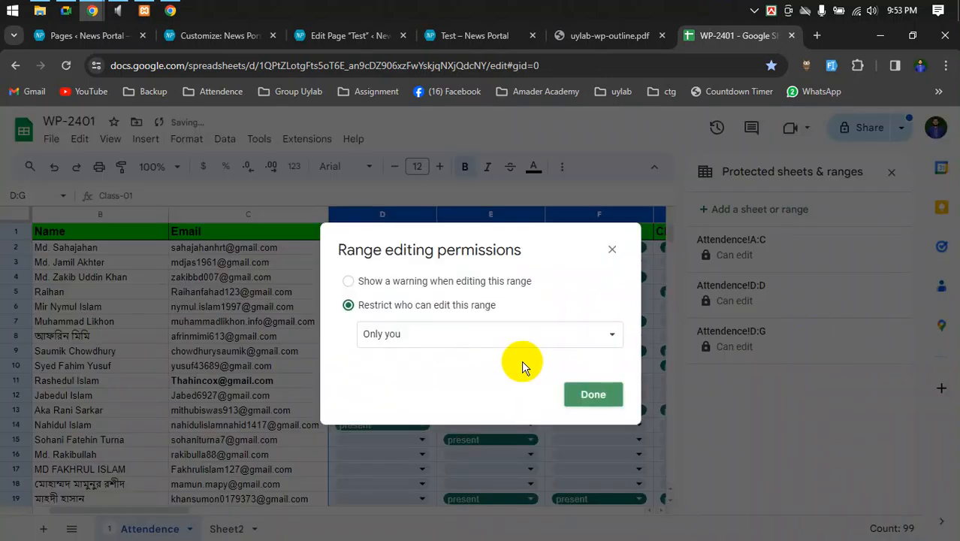
left_click(587, 397)
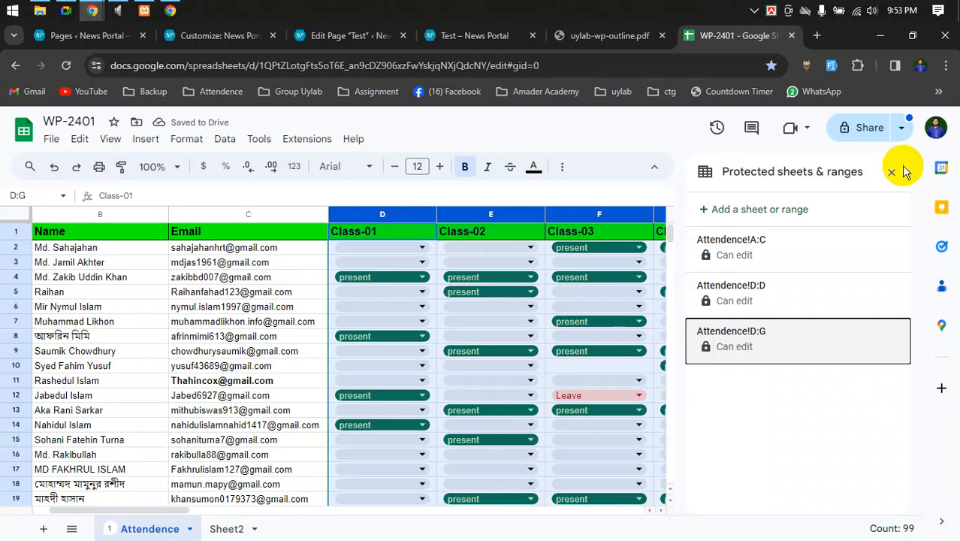
left_click(892, 171)
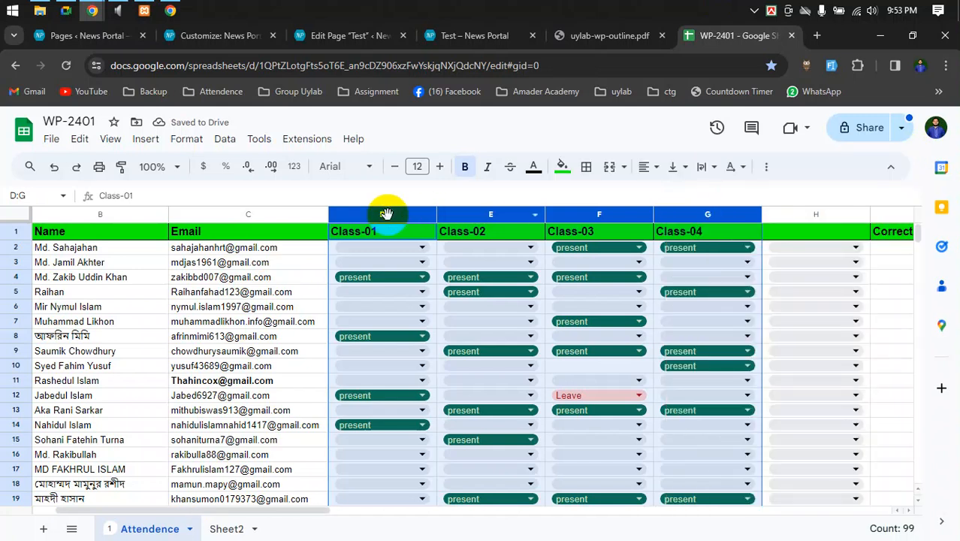
- Hide columns Class-01 to Class-04, head column H 'Class-05', and open sharing
right_click(446, 212)
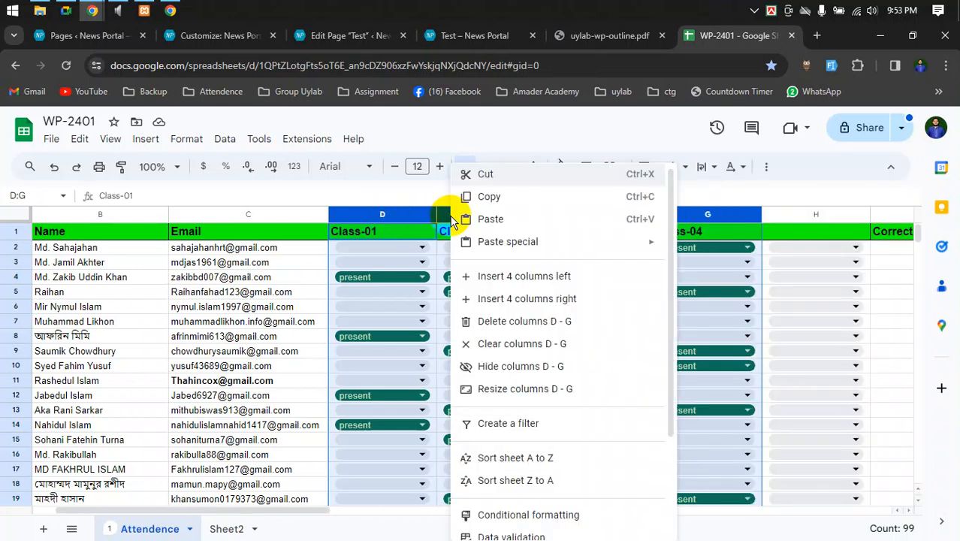
left_click(513, 369)
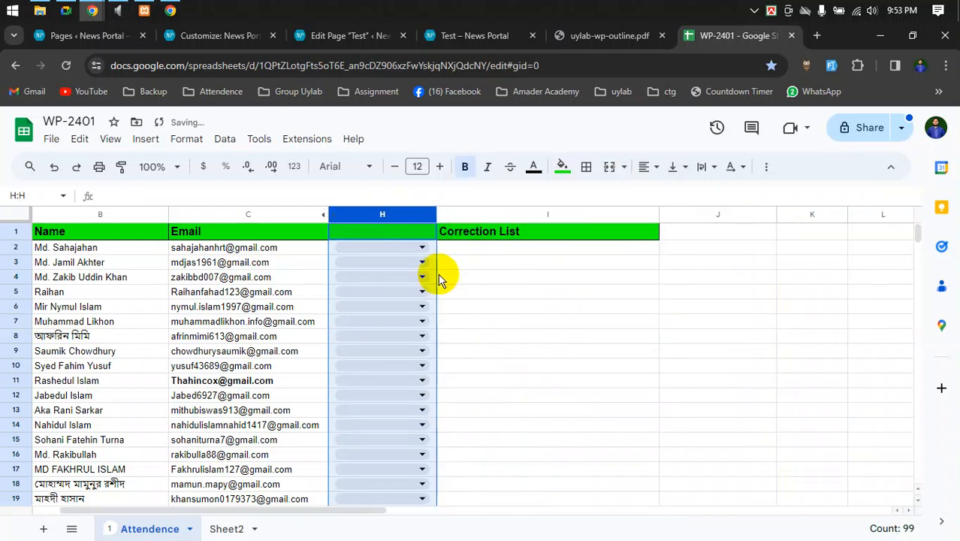
left_click(379, 231)
type("Class-05")
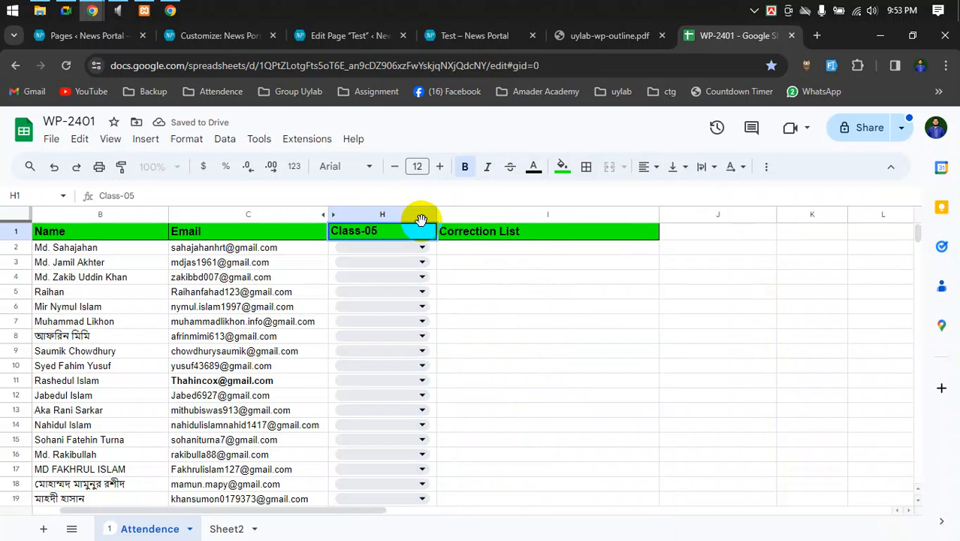
key("Return")
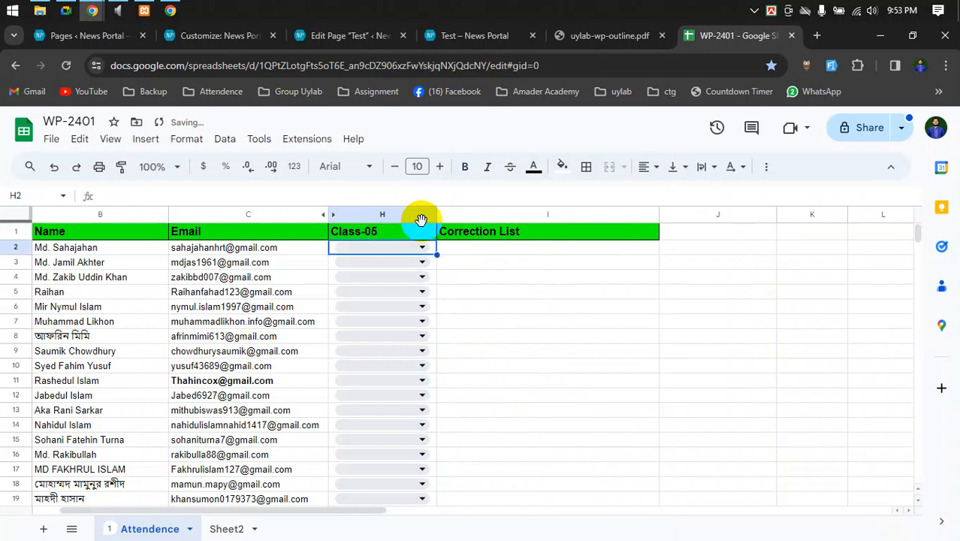
left_click(864, 130)
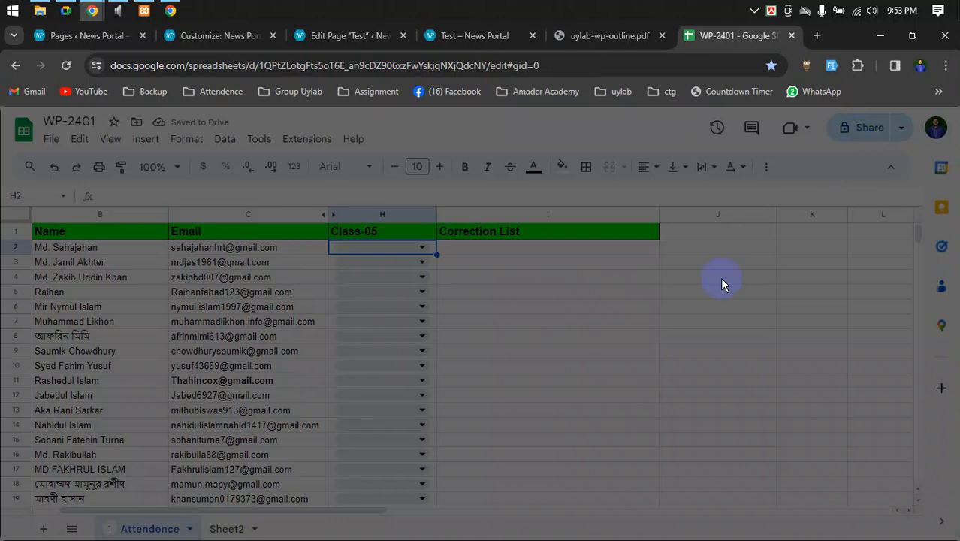
- Give anyone with the link Editor access to WP-2401, copy the link, then go to Meet
left_click(393, 402)
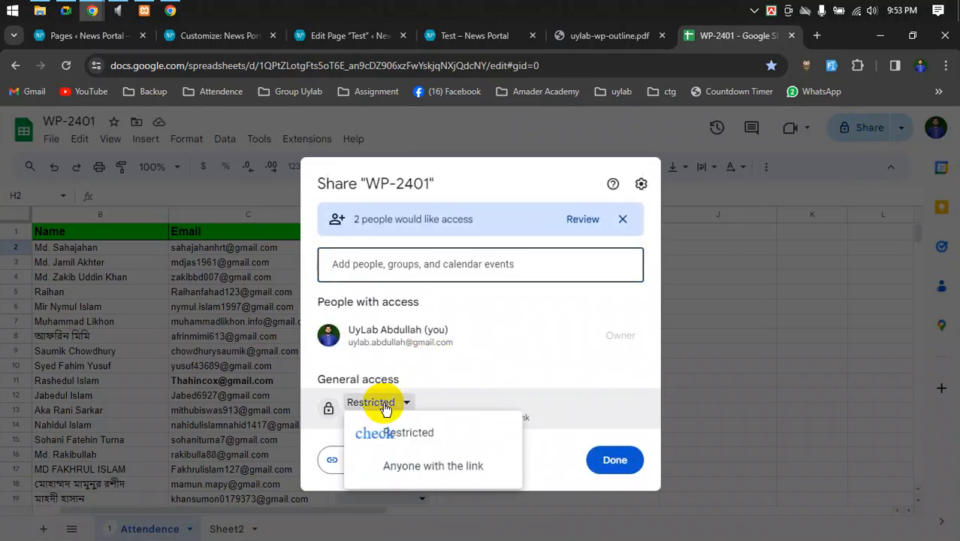
left_click(421, 468)
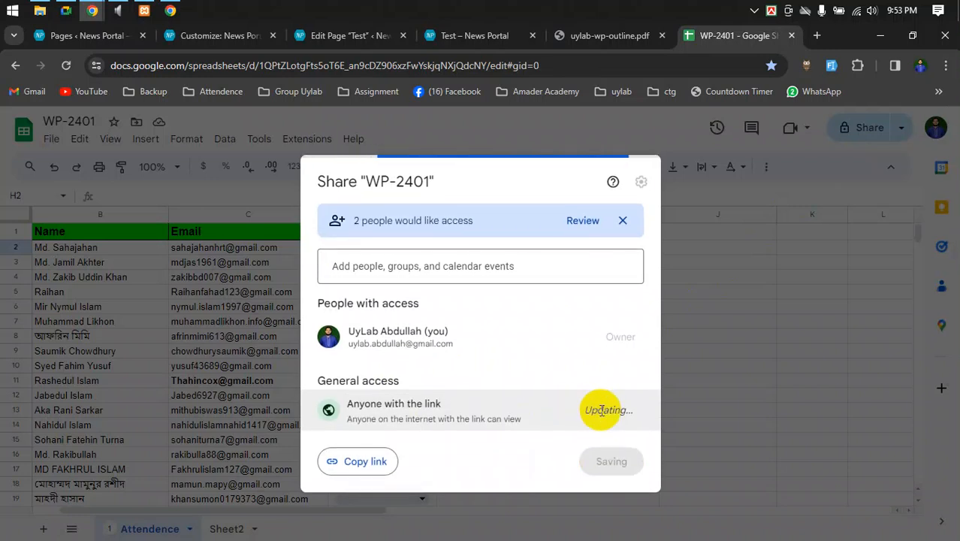
left_click(595, 409)
left_click(615, 369)
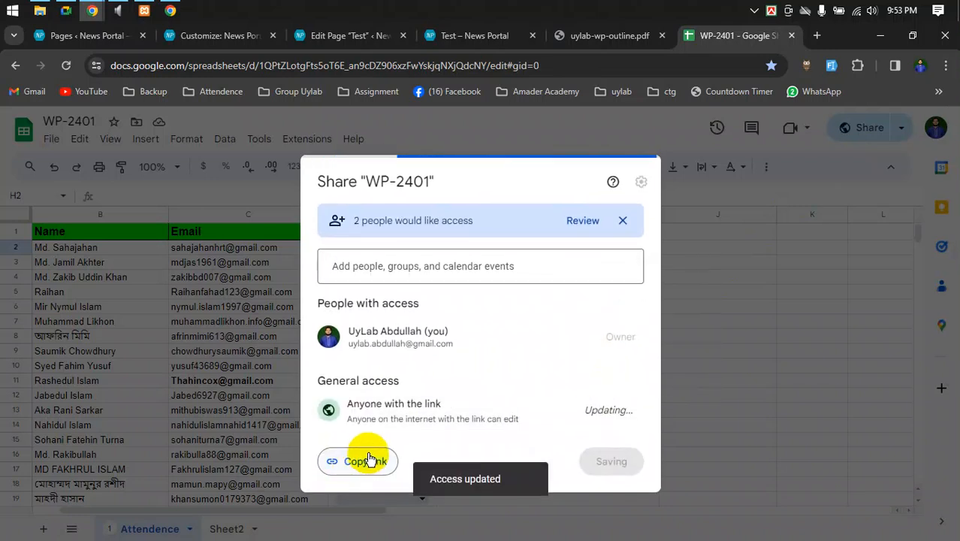
left_click(353, 462)
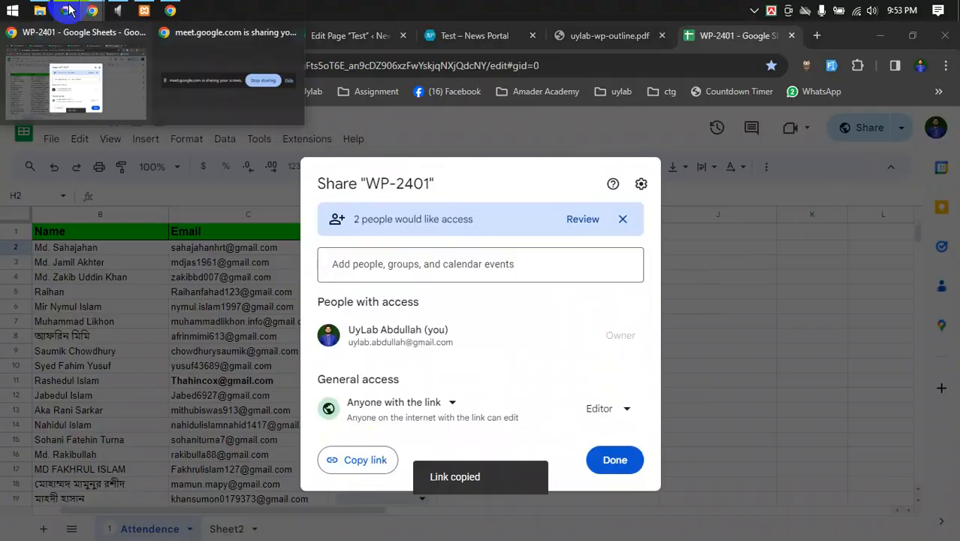
left_click(66, 11)
- Paste and send the WP-2401 sheet link in the Meet chat, then return to Sheets
left_click(901, 522)
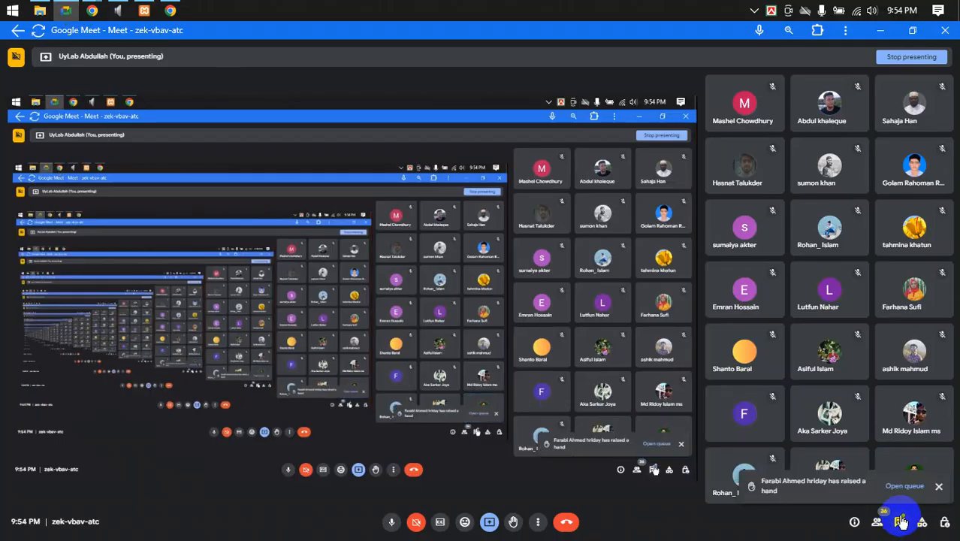
left_click(817, 487)
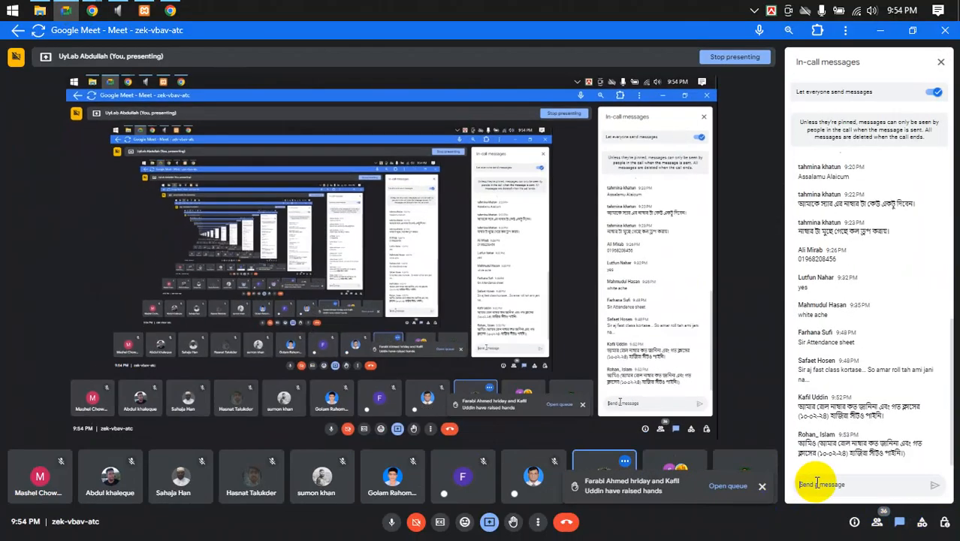
key("ctrl+v")
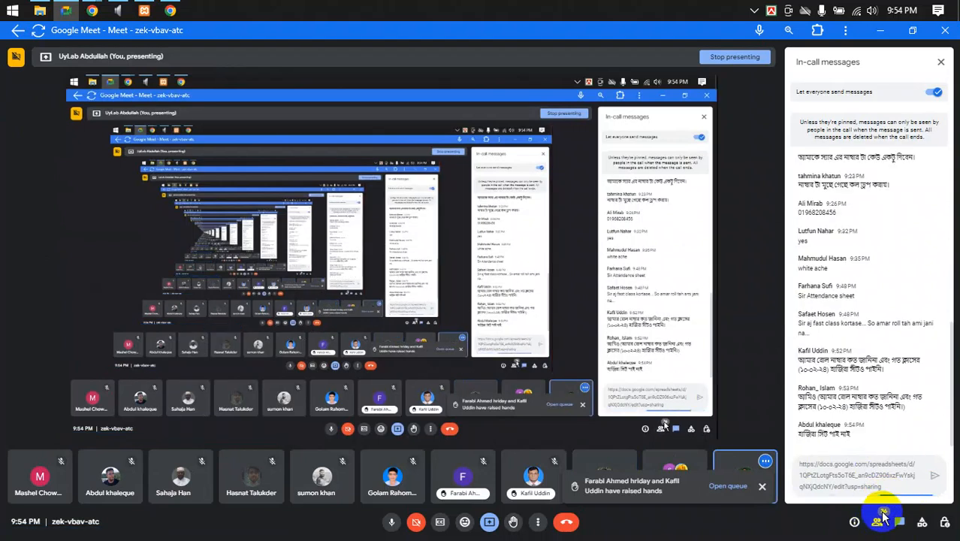
key("Return")
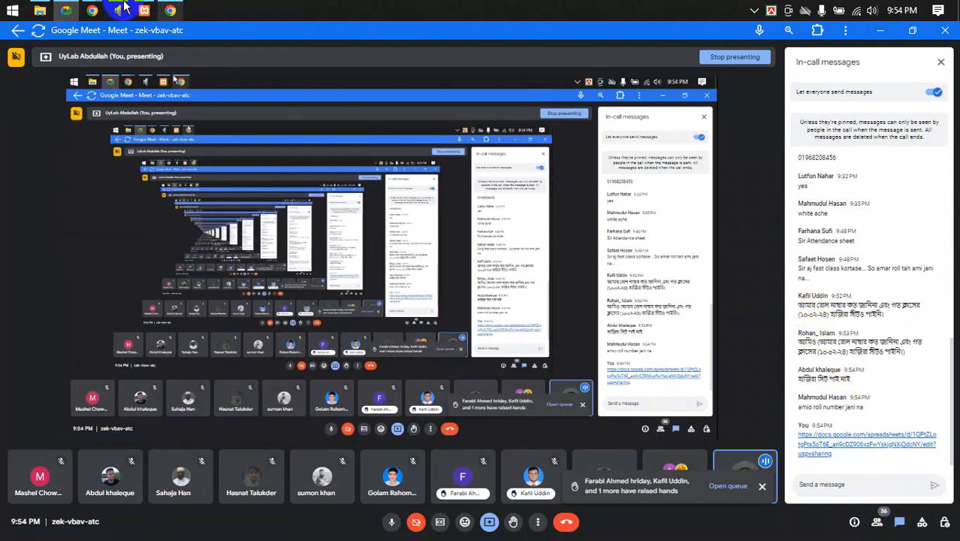
mouse_move(92, 11)
left_click(75, 90)
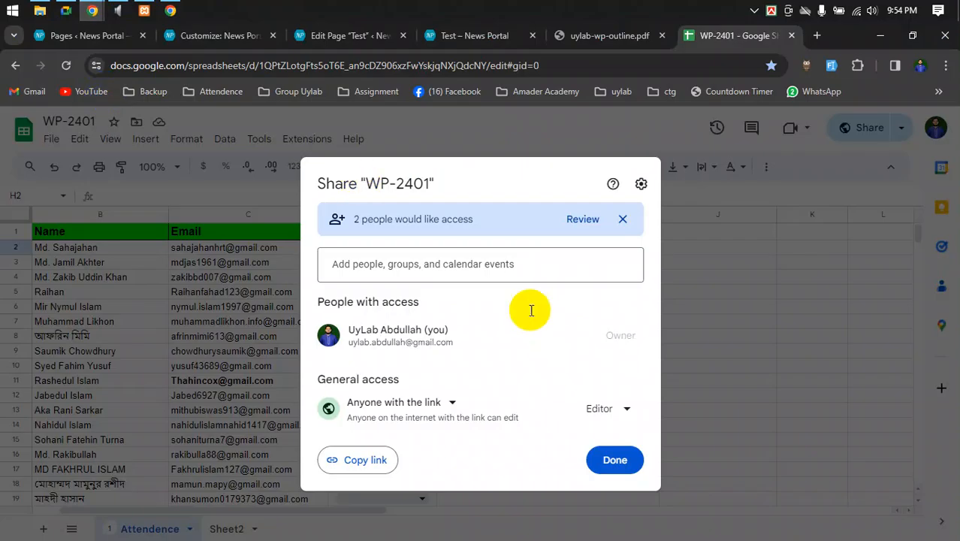
- Close the sharing settings and scroll down through the student attendance list
left_click(623, 461)
scroll(507, 398, "down", 7)
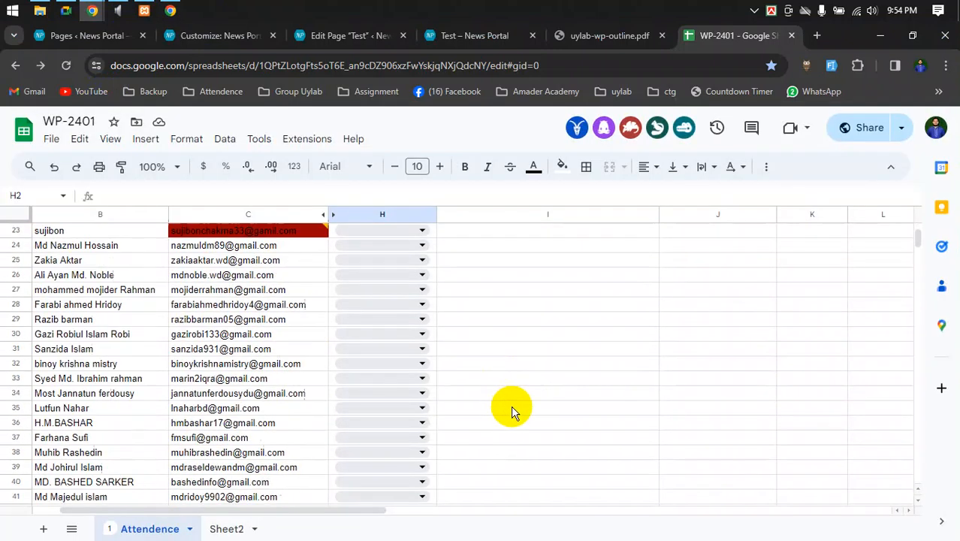
scroll(511, 410, "down", 7)
left_click_drag(307, 515, 154, 519)
scroll(97, 416, "down", 3)
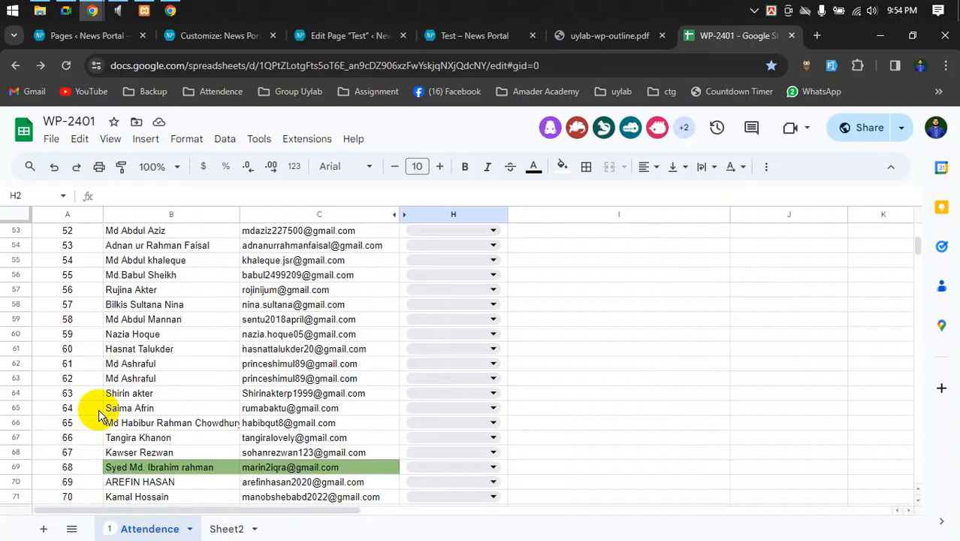
scroll(97, 415, "down", 4)
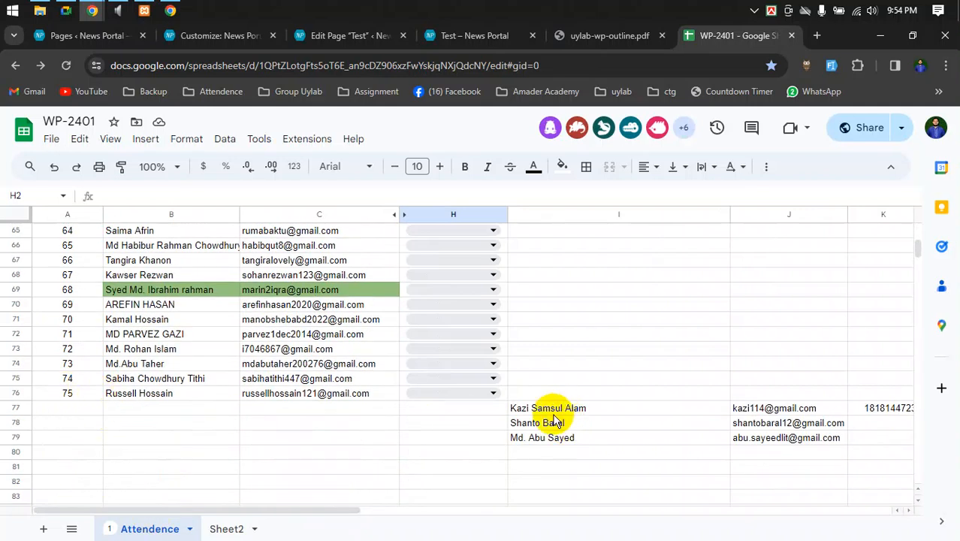
left_click(313, 454)
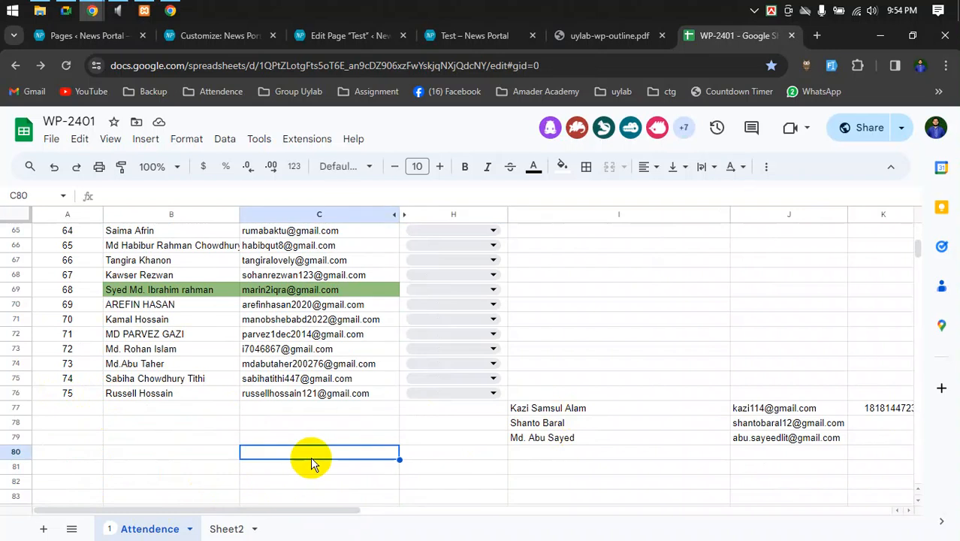
- Find a student's name in the sheet, then move on to the News Portal Test page
key("ctrl+f")
type("kafi")
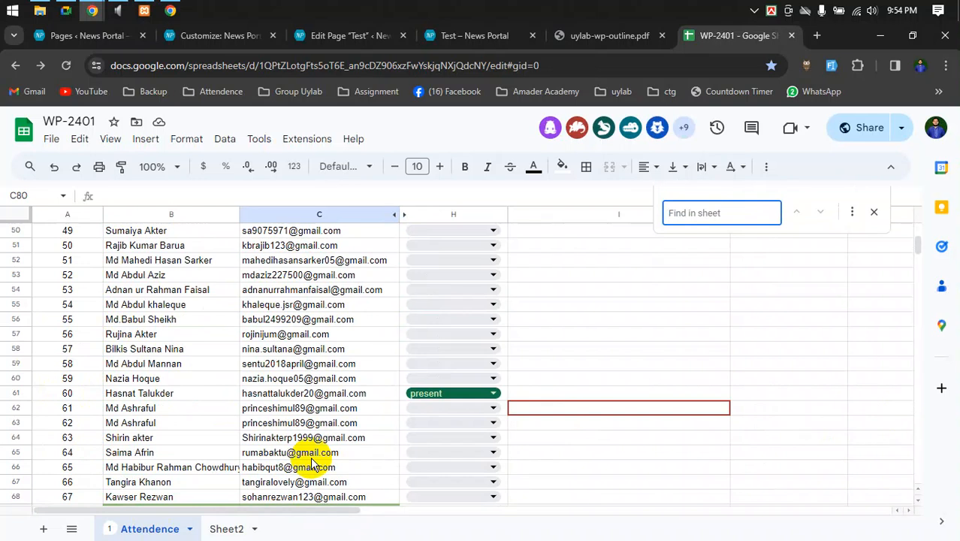
scroll(509, 481, "down", 5)
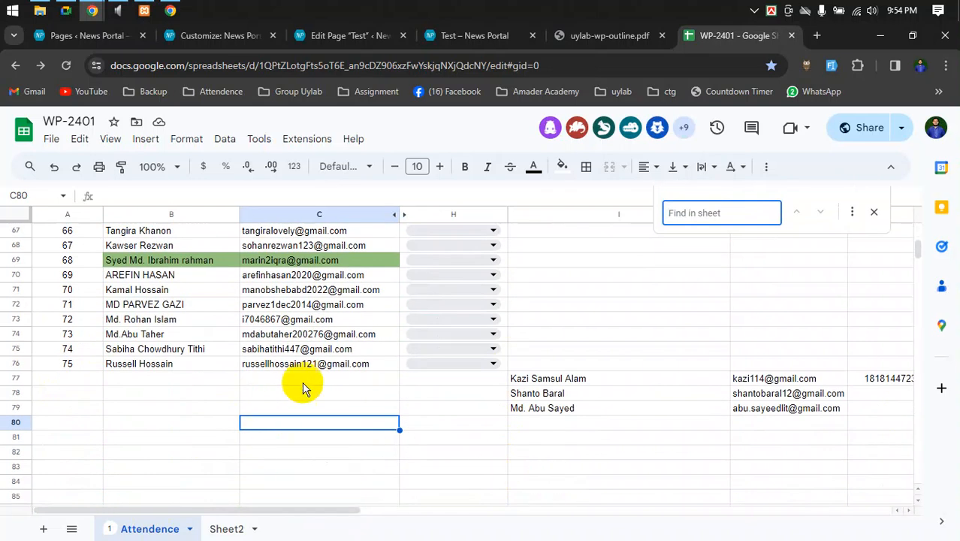
scroll(574, 365, "up", 1)
scroll(574, 364, "down", 2)
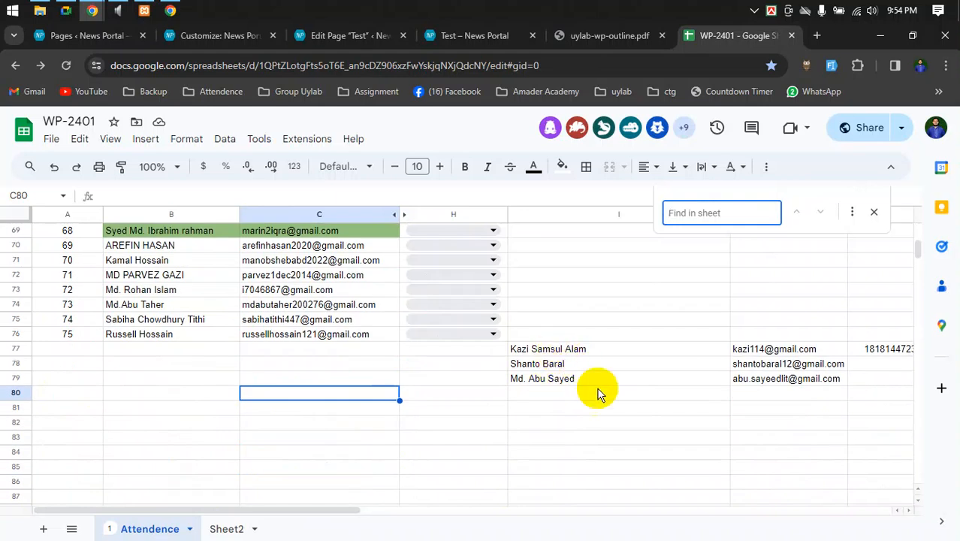
scroll(671, 414, "up", 3)
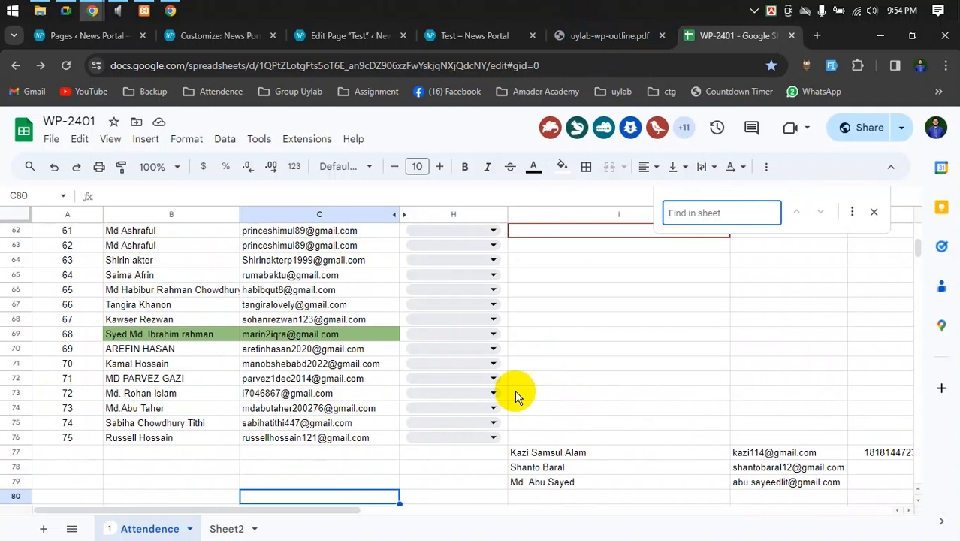
scroll(526, 390, "up", 1)
scroll(488, 375, "down", 3)
left_click(631, 34)
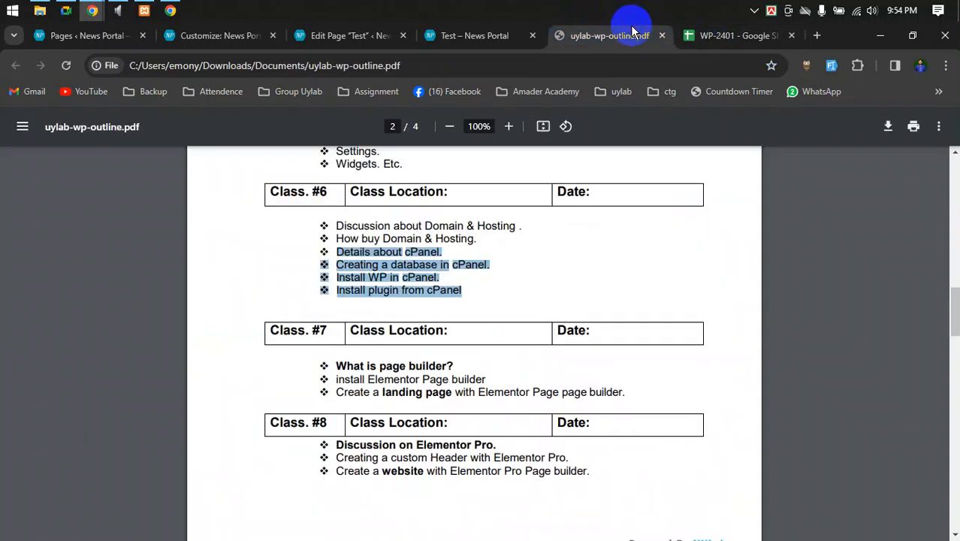
left_click(467, 36)
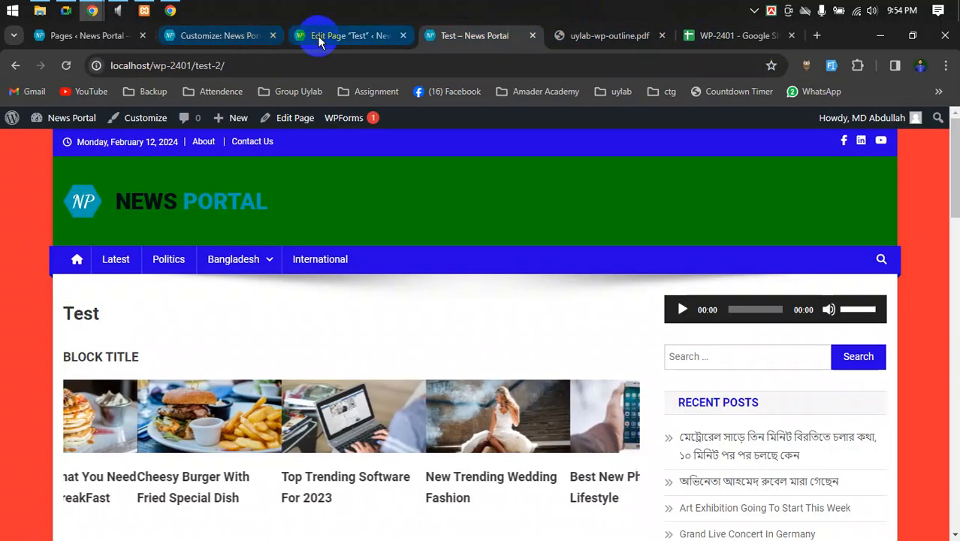
left_click(181, 34)
- Open the Meet participant list and lower one student's raised hand
left_click(66, 10)
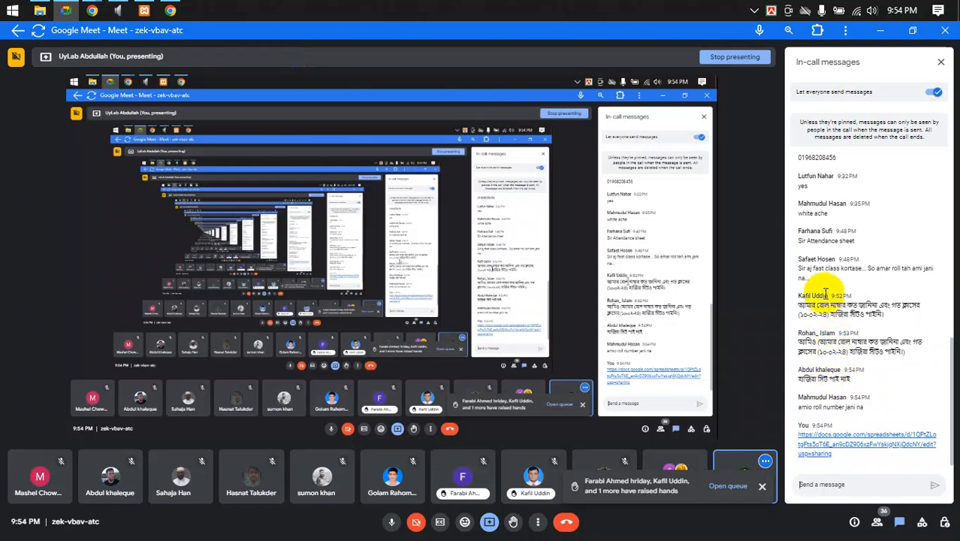
left_click_drag(798, 259, 830, 256)
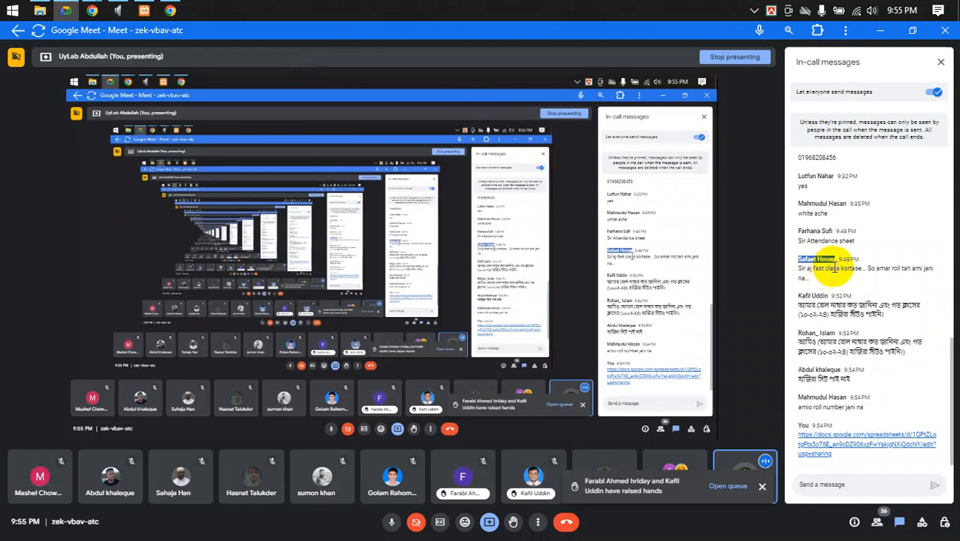
left_click(876, 520)
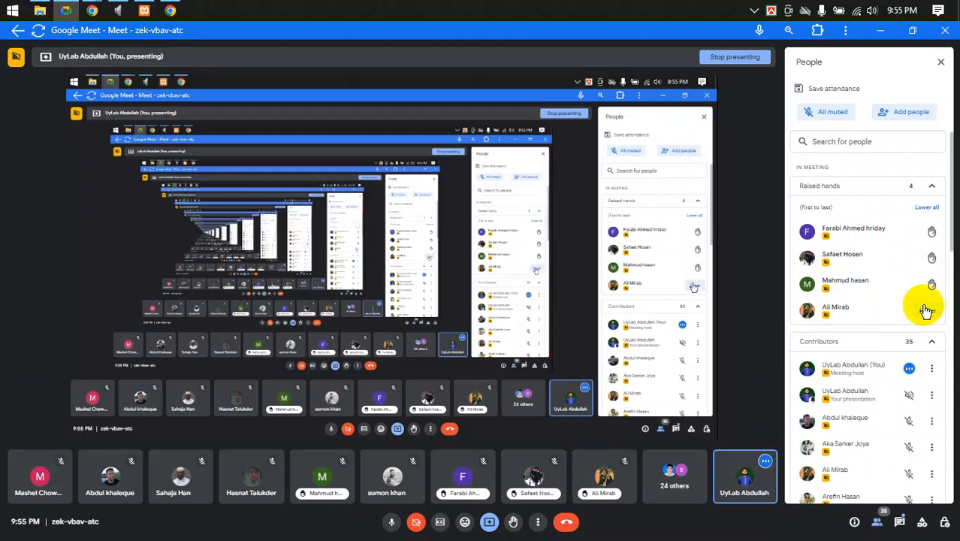
left_click(927, 310)
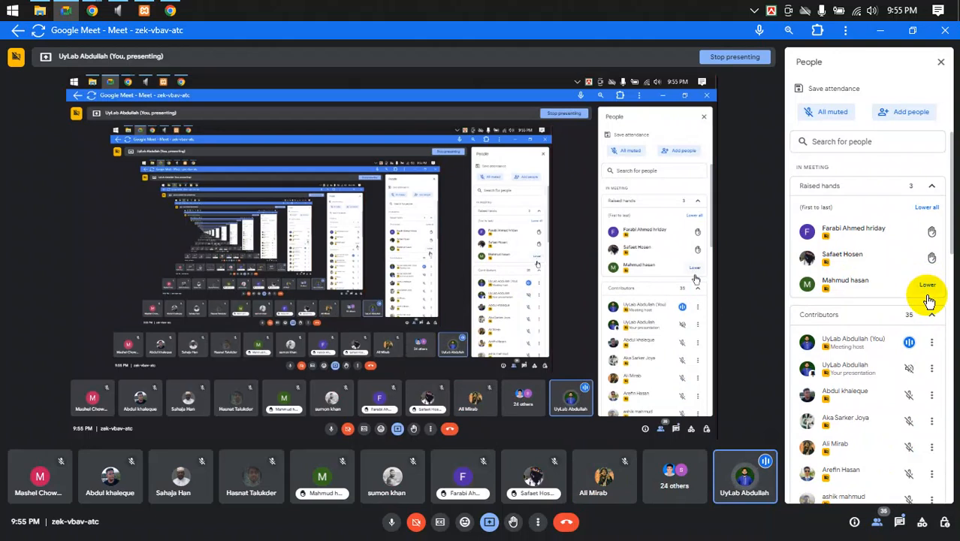
mouse_move(105, 11)
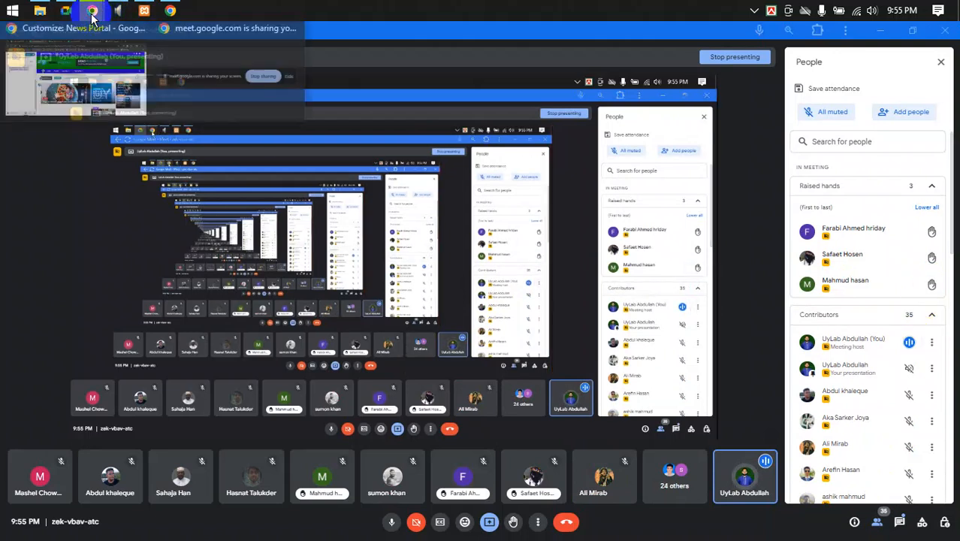
left_click(71, 65)
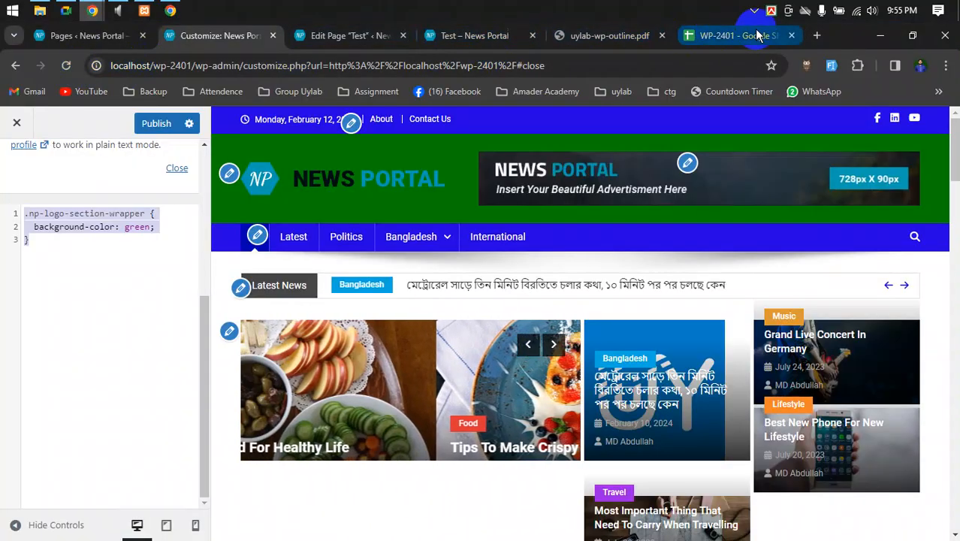
- Scroll up the course outline PDF and highlight the Class #3 and Class #2 topics
left_click(615, 36)
scroll(368, 361, "up", 3)
scroll(383, 356, "up", 1)
mouse_move(381, 373)
left_mouse_down()
mouse_move(336, 332)
mouse_move(385, 374)
left_mouse_up()
scroll(376, 338, "up", 3)
left_click(331, 302)
scroll(421, 375, "up", 5)
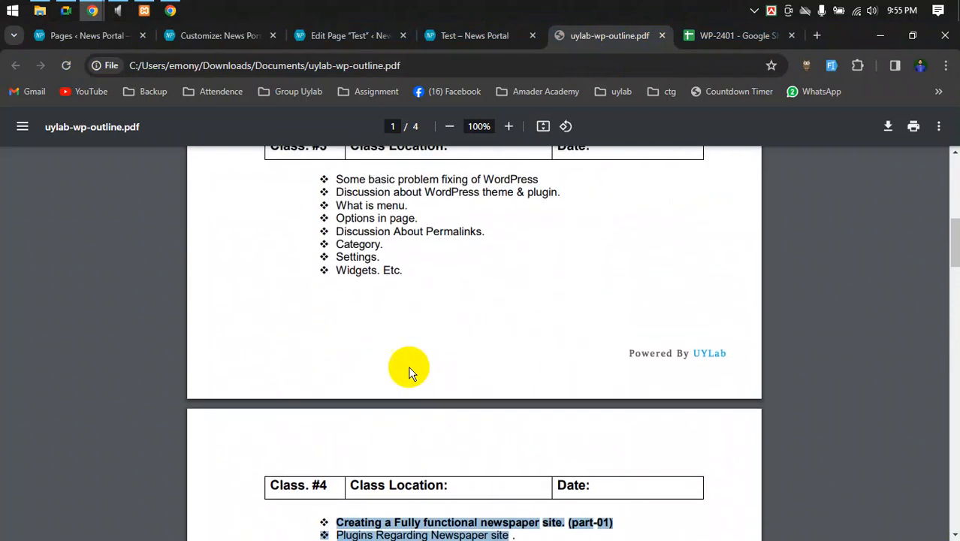
left_click_drag(332, 322, 392, 409)
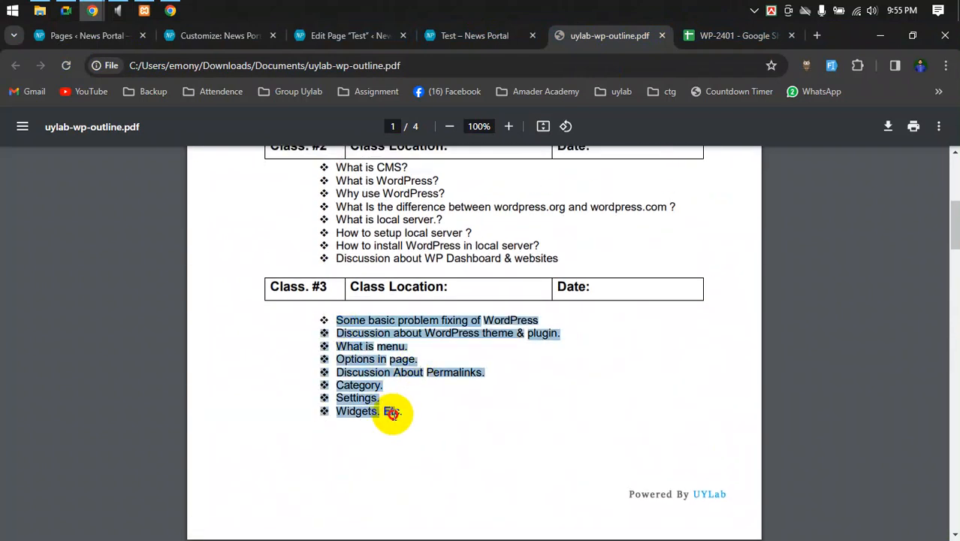
scroll(481, 427, "up", 2)
left_click_drag(562, 397, 320, 296)
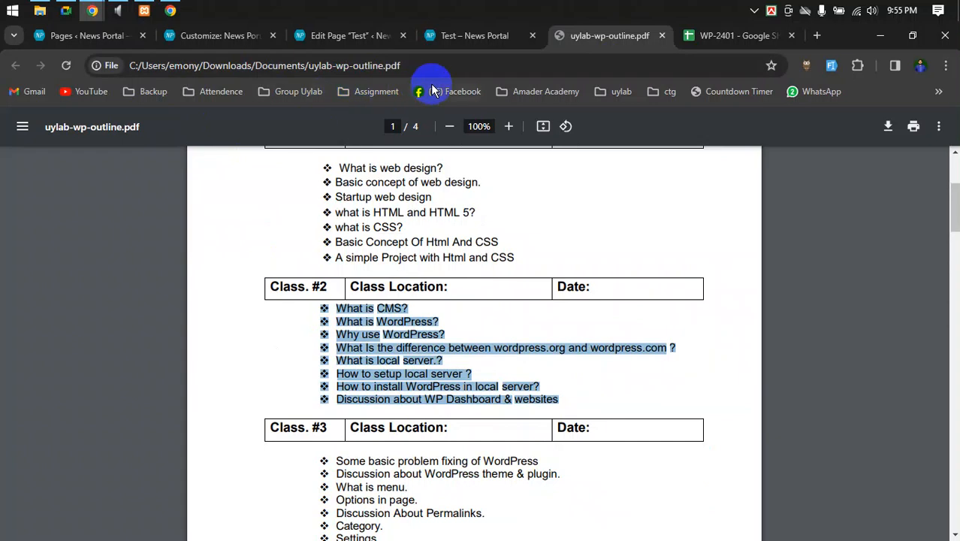
- Open the WP-2401 Facebook group from the Group Uylab bookmarks folder
left_click(298, 92)
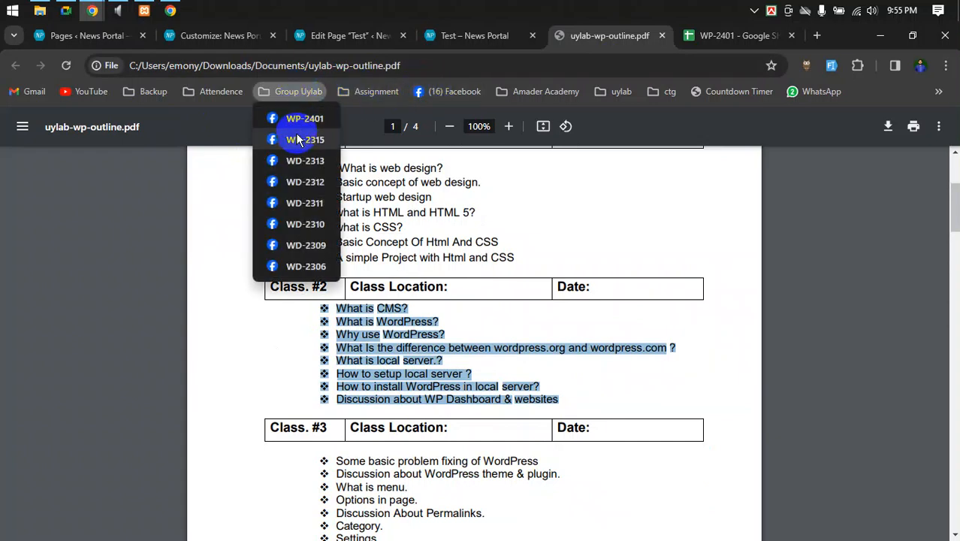
left_click(297, 118)
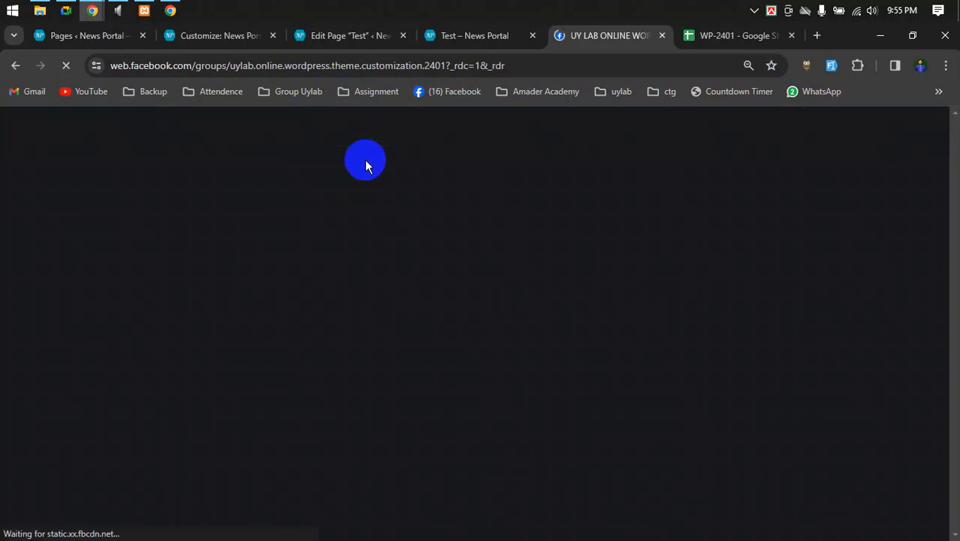
left_click(64, 9)
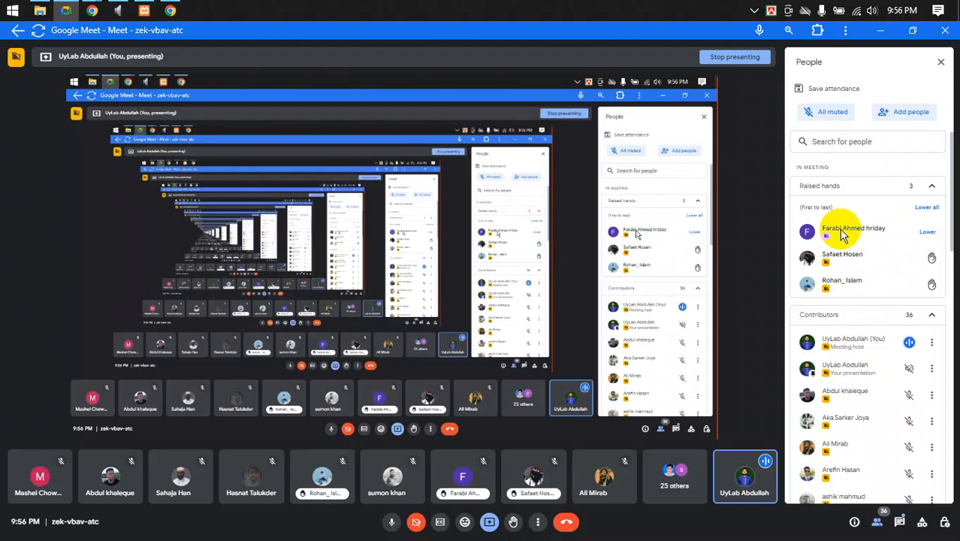
- Show the group's featured posts and scroll through the homework announcements and back up
mouse_move(91, 10)
left_click(88, 75)
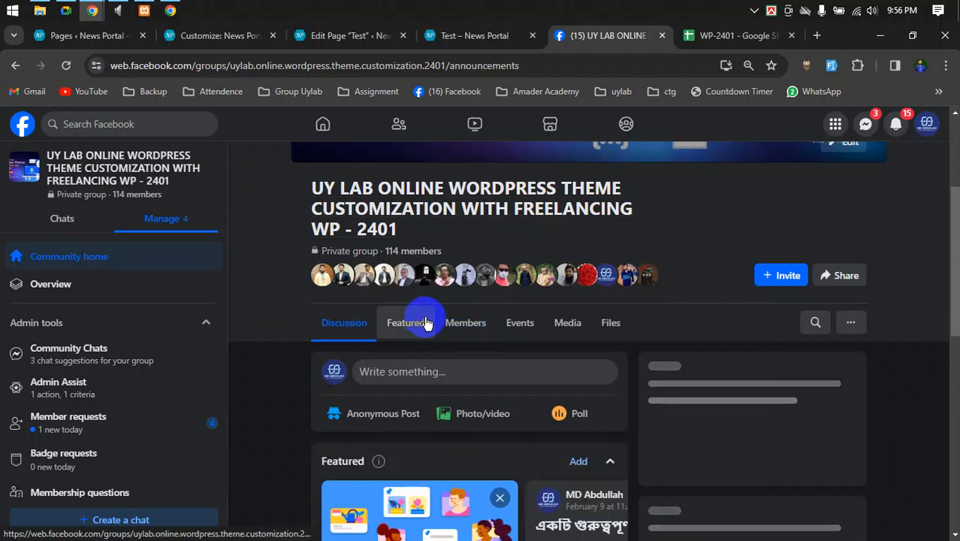
left_click(426, 322)
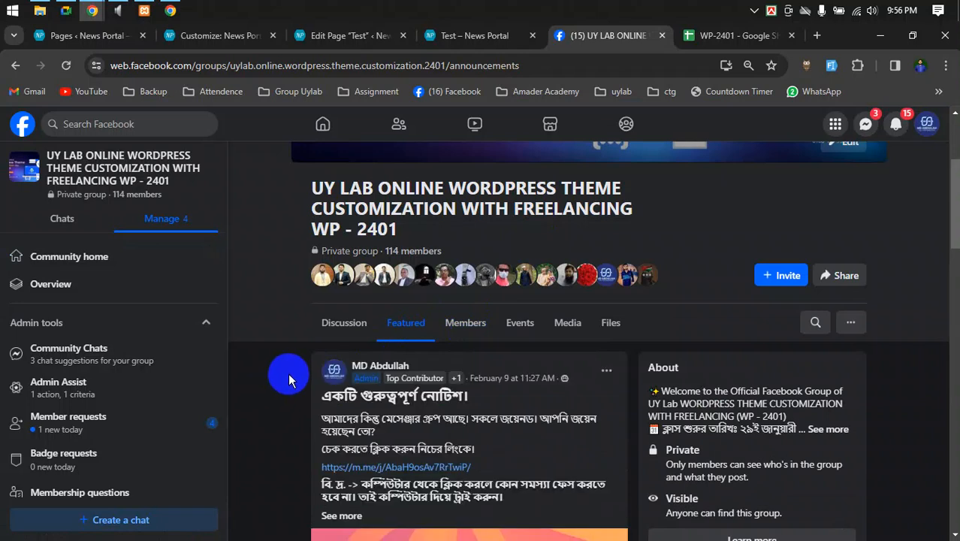
scroll(289, 372, "down", 1)
scroll(292, 371, "down", 8)
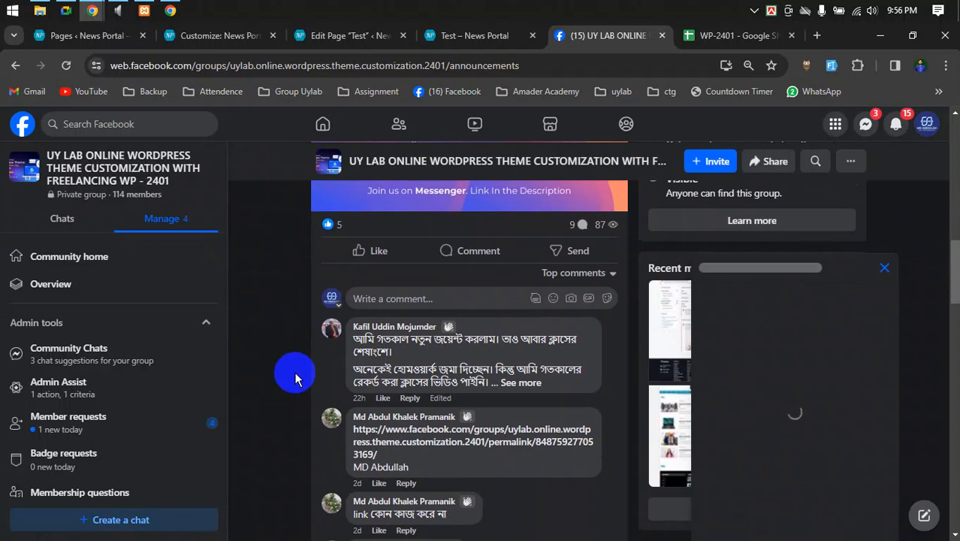
scroll(294, 371, "down", 5)
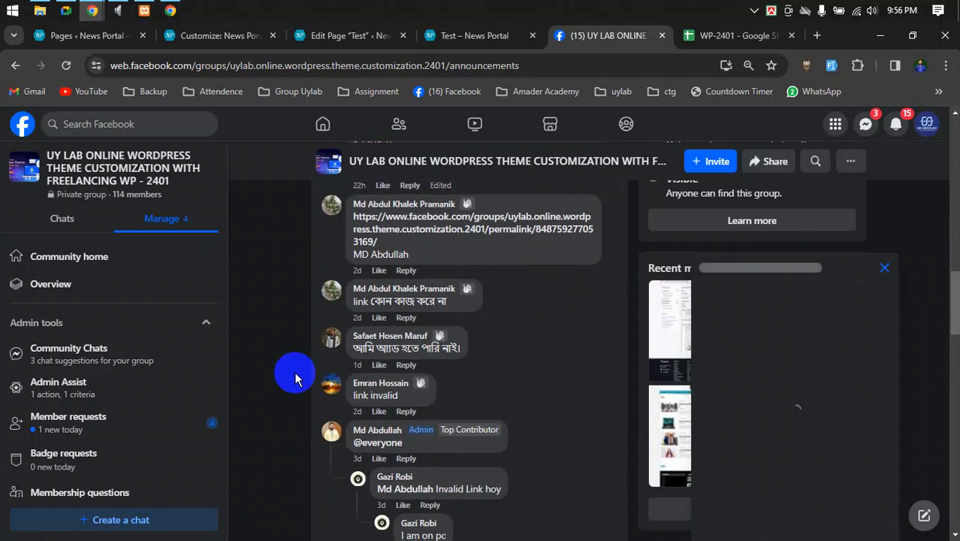
scroll(293, 376, "down", 3)
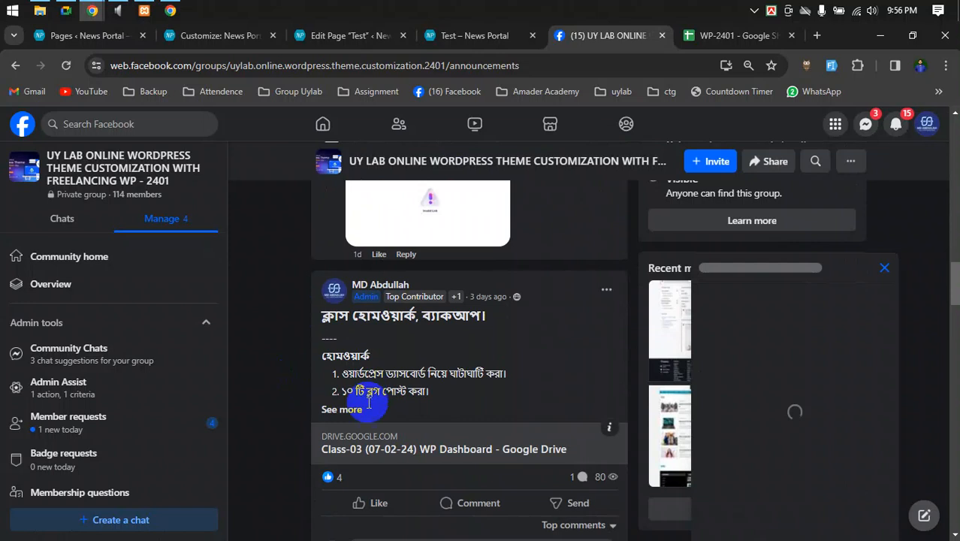
scroll(356, 415, "down", 8)
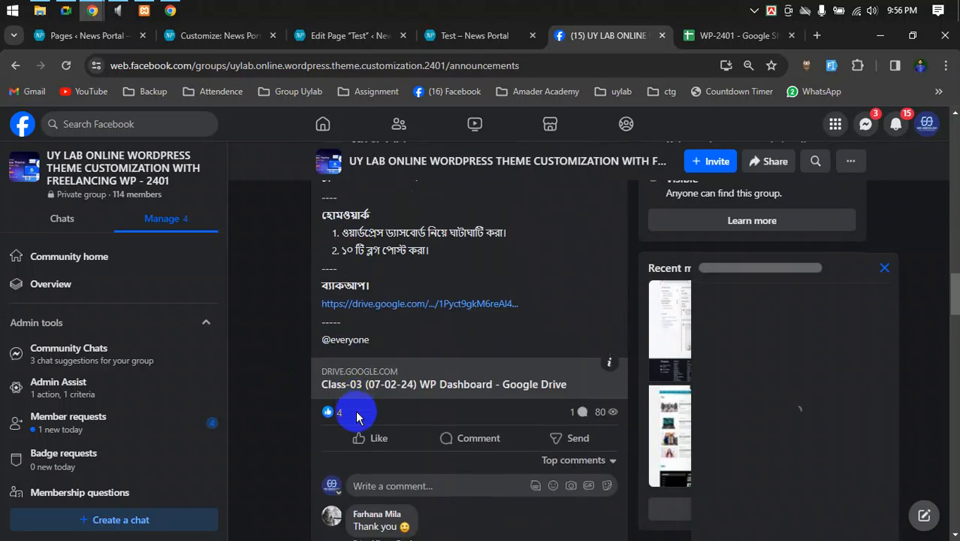
scroll(349, 413, "up", 6)
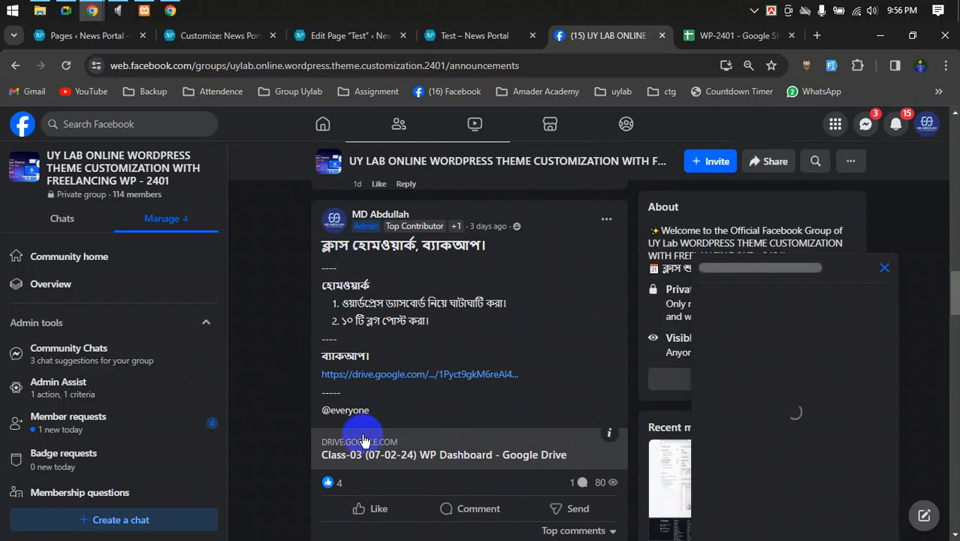
scroll(361, 443, "down", 6)
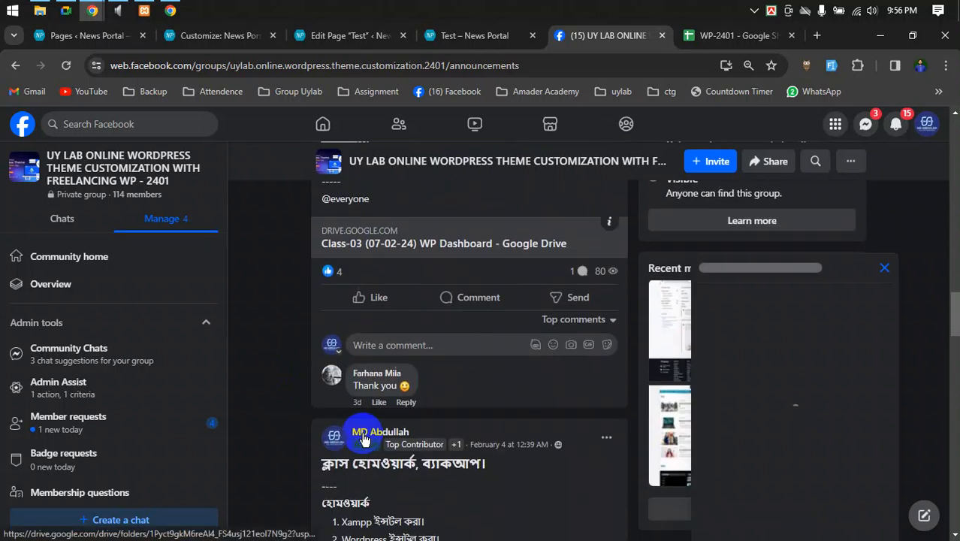
scroll(363, 385, "down", 8)
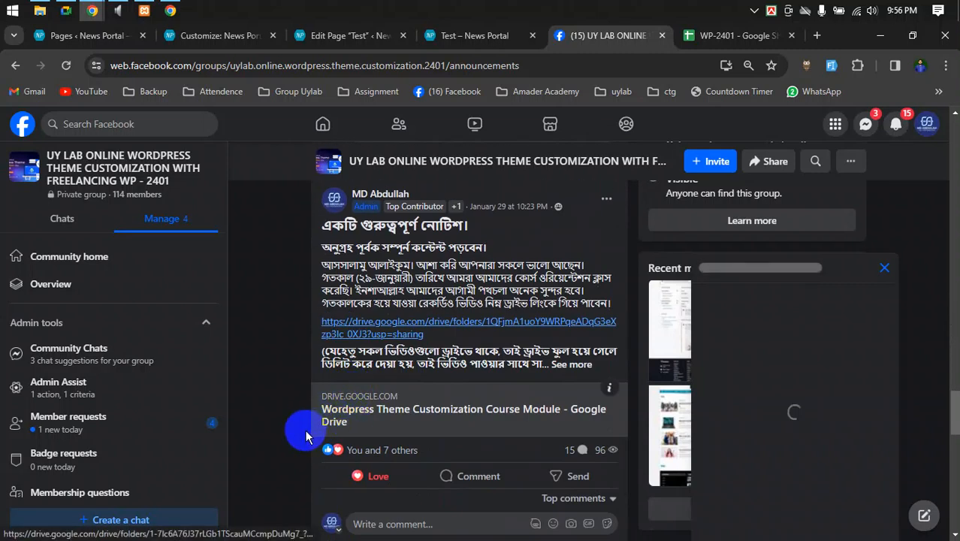
scroll(308, 432, "up", 10)
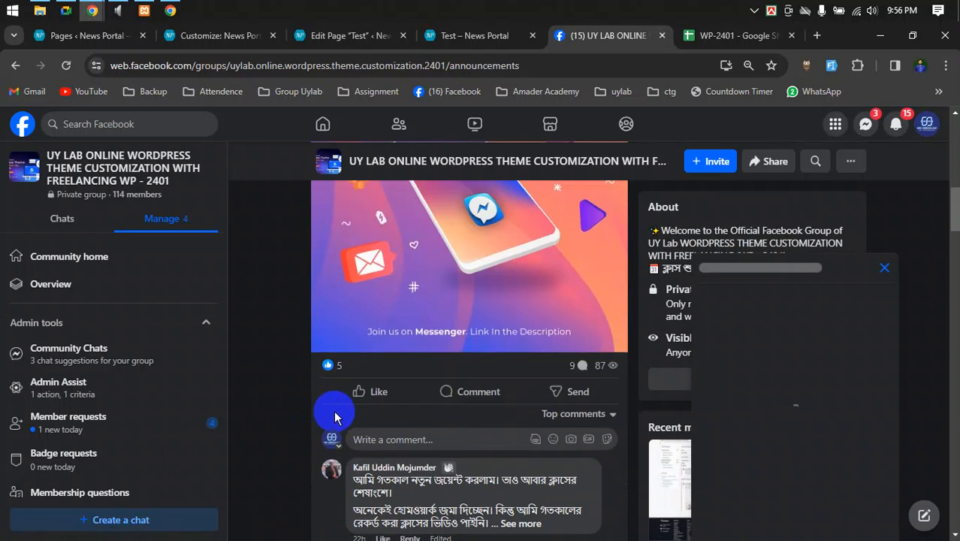
scroll(335, 418, "up", 8)
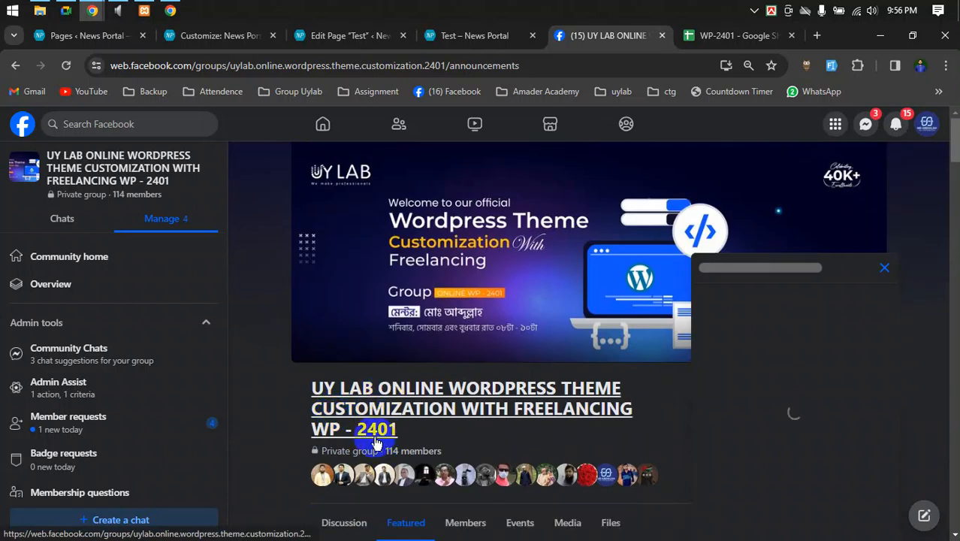
- Open the group's Discussion feed, then return to the Google Meet call
left_click(862, 267)
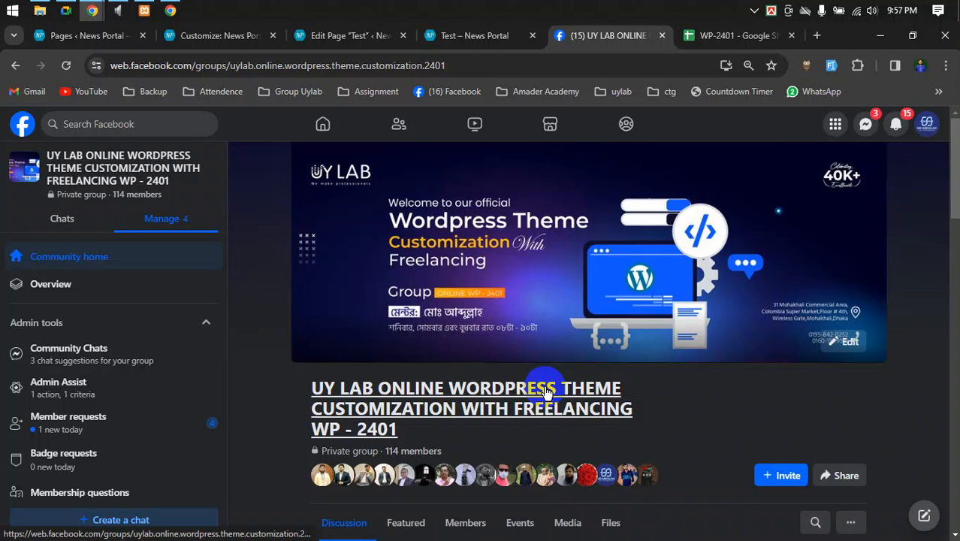
left_click(66, 10)
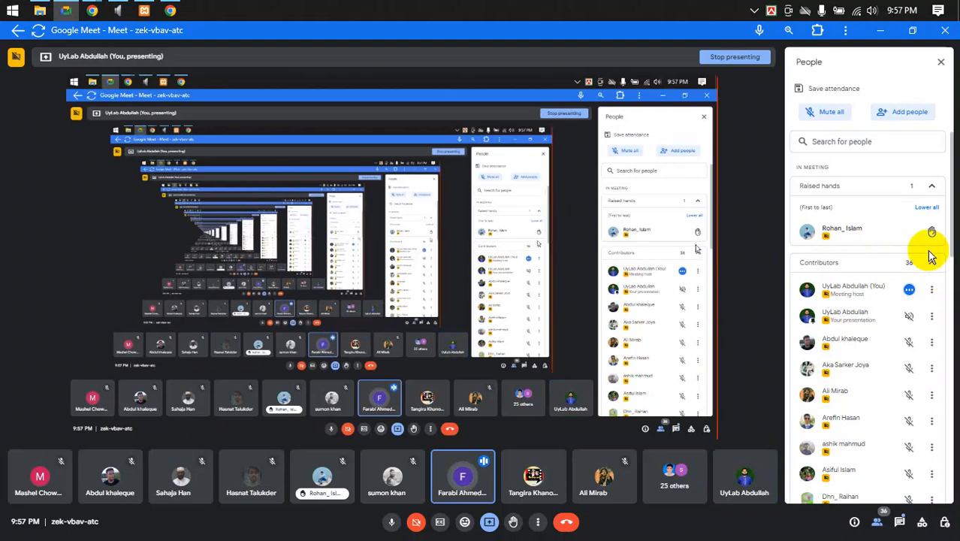
- Collapse Contributors in the People panel, then mute a participant for everyone and confirm
left_click(928, 262)
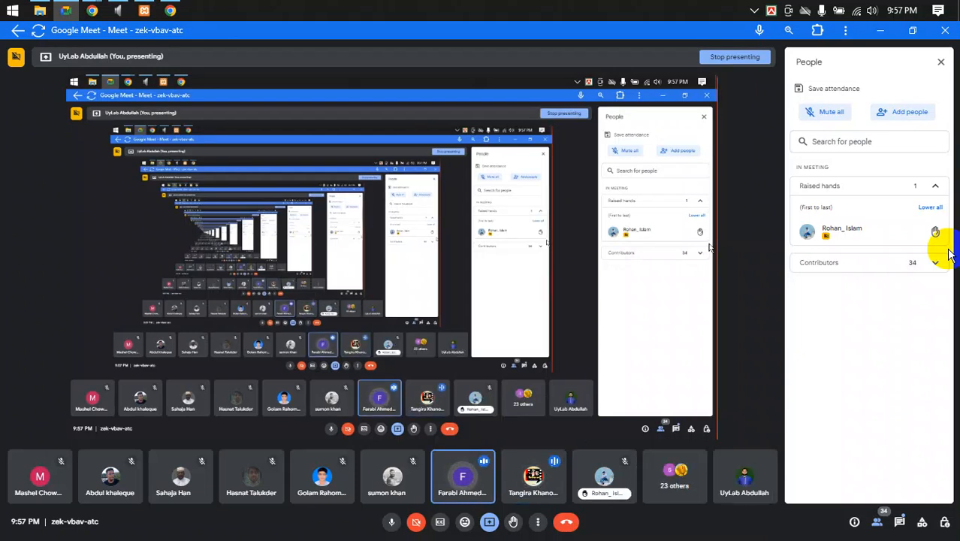
left_click(533, 478)
left_click(549, 312)
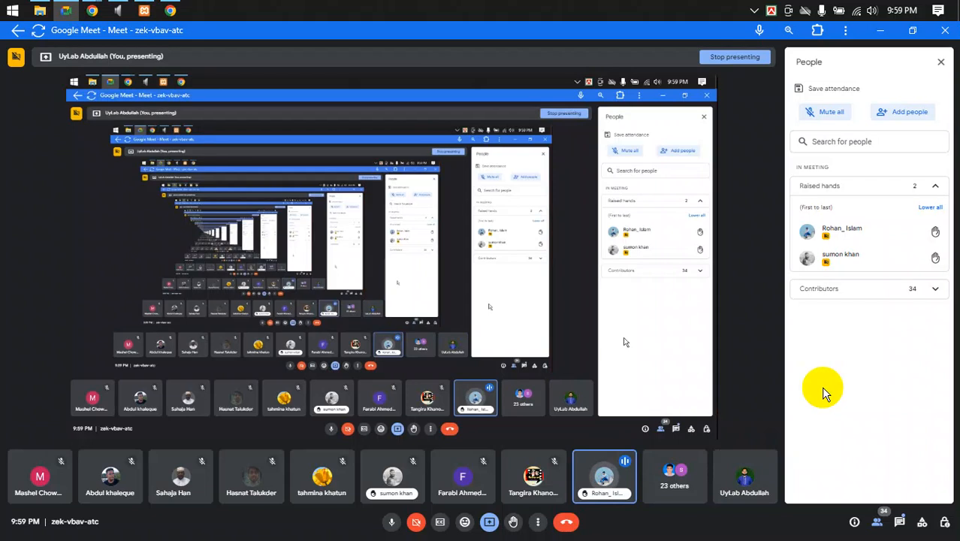
- Scroll the group feed to the freelancer.com verification post and view its screenshot full-size
mouse_move(92, 10)
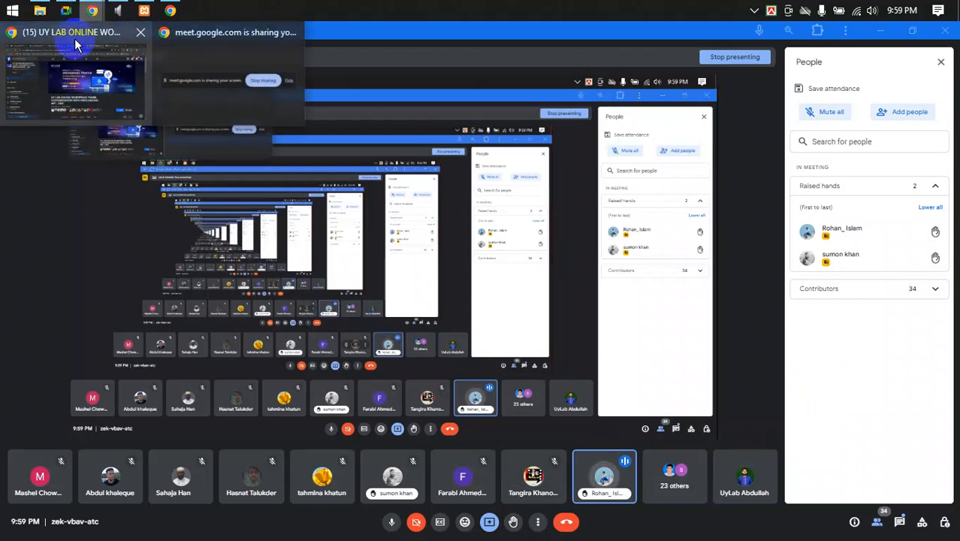
left_click(75, 45)
scroll(458, 418, "down", 5)
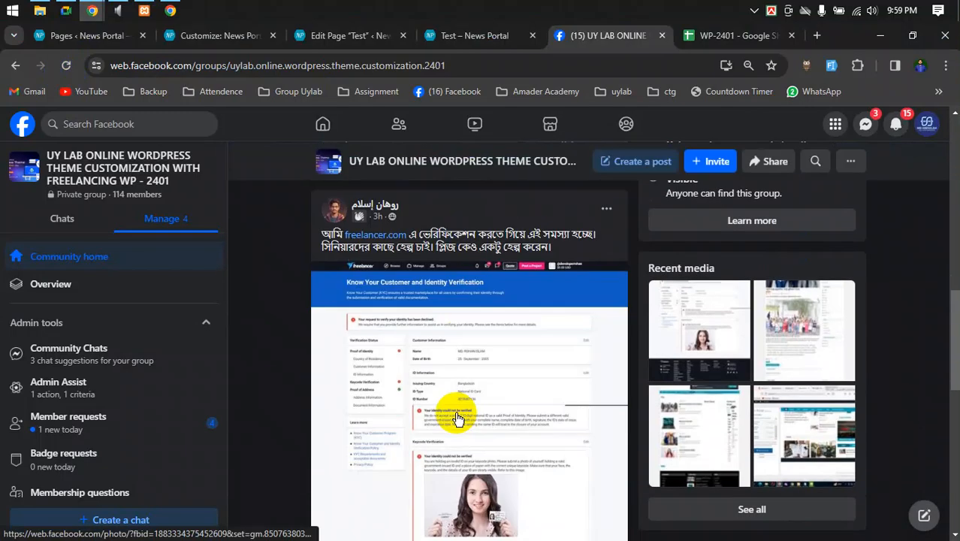
scroll(456, 410, "up", 1)
scroll(453, 410, "down", 6)
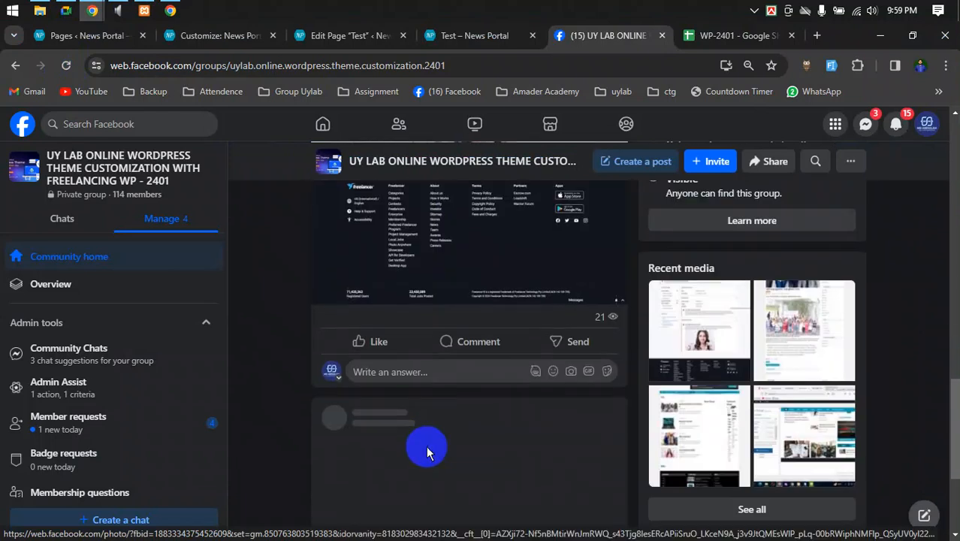
scroll(435, 425, "up", 5)
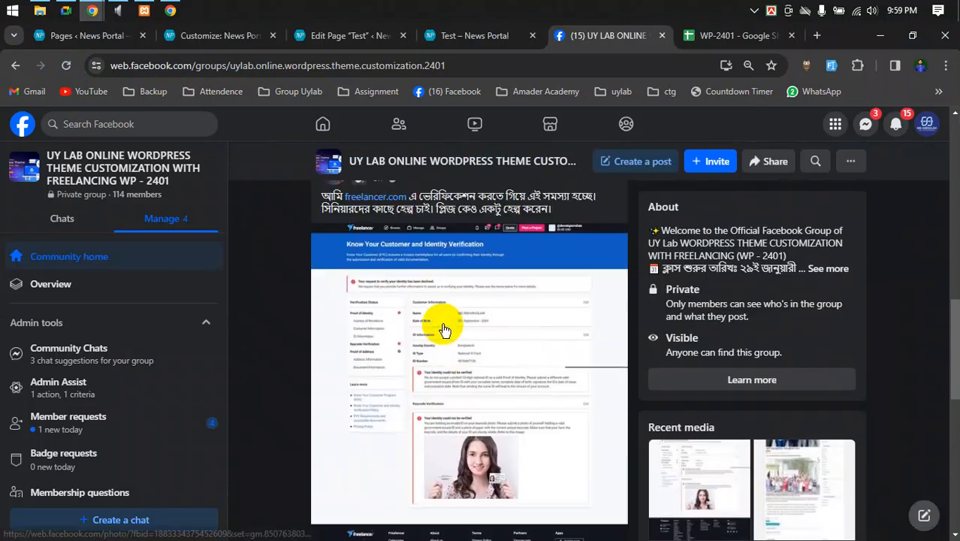
scroll(445, 330, "up", 1)
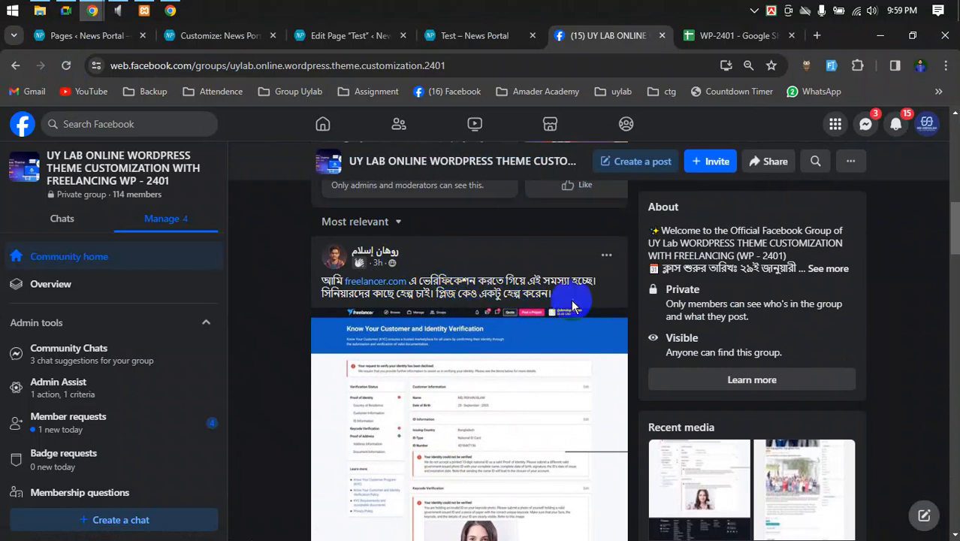
scroll(612, 297, "down", 1)
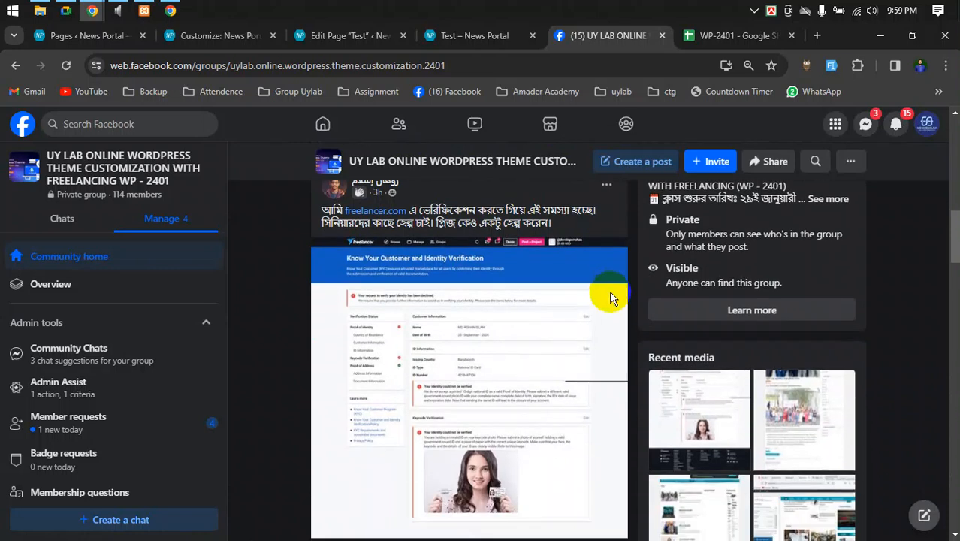
left_click(541, 308)
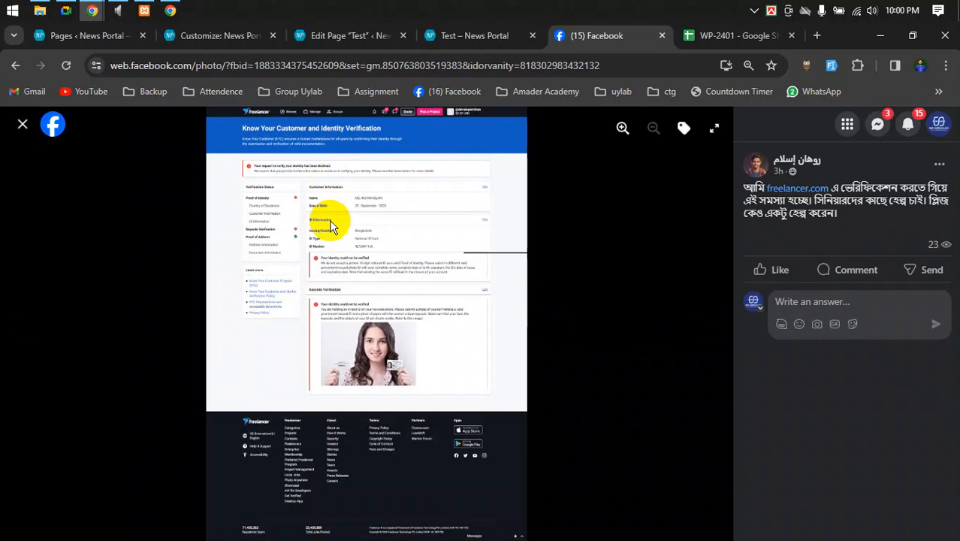
- Enlarge the Facebook post's verification screenshot to read its rejection notes, then return to Google Meet
left_click(623, 128)
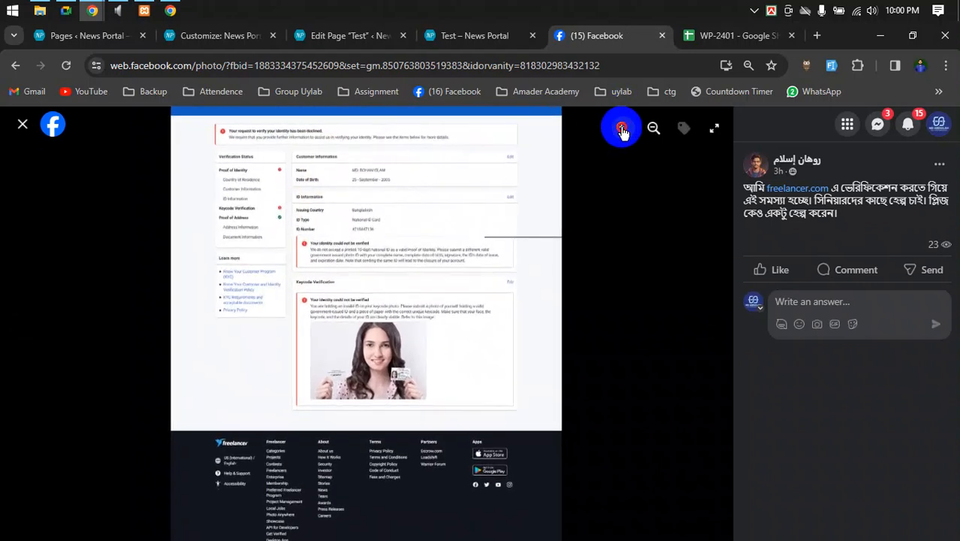
left_click_drag(489, 186, 430, 349)
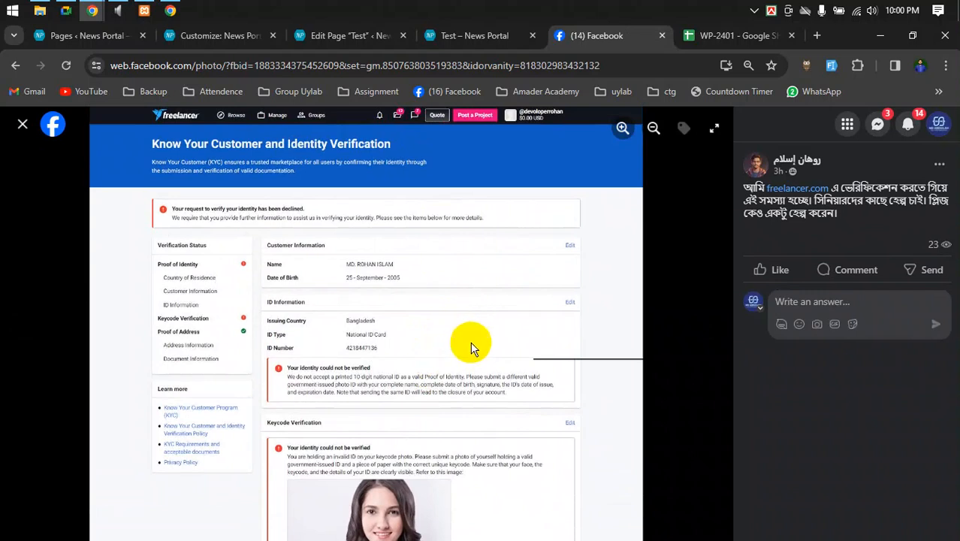
scroll(511, 402, "down", 3)
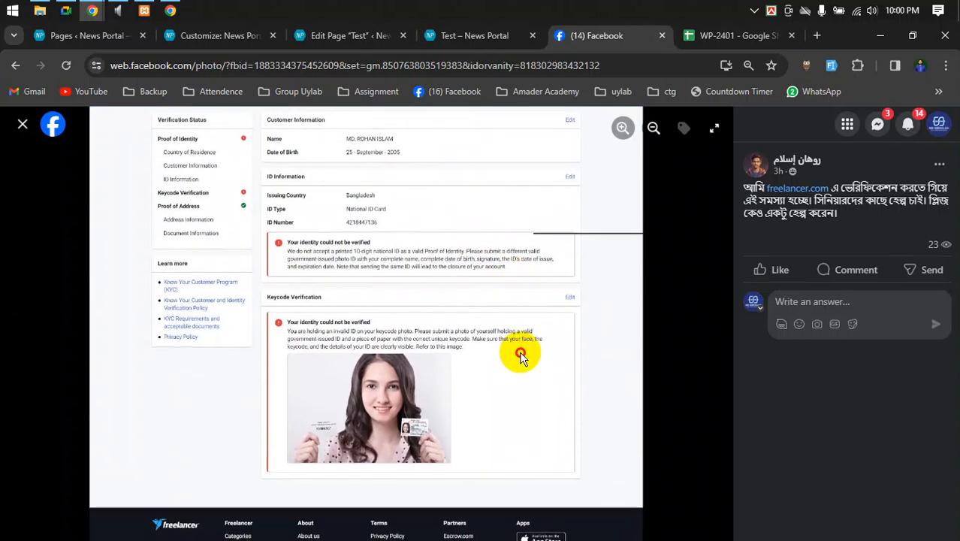
scroll(524, 365, "up", 3)
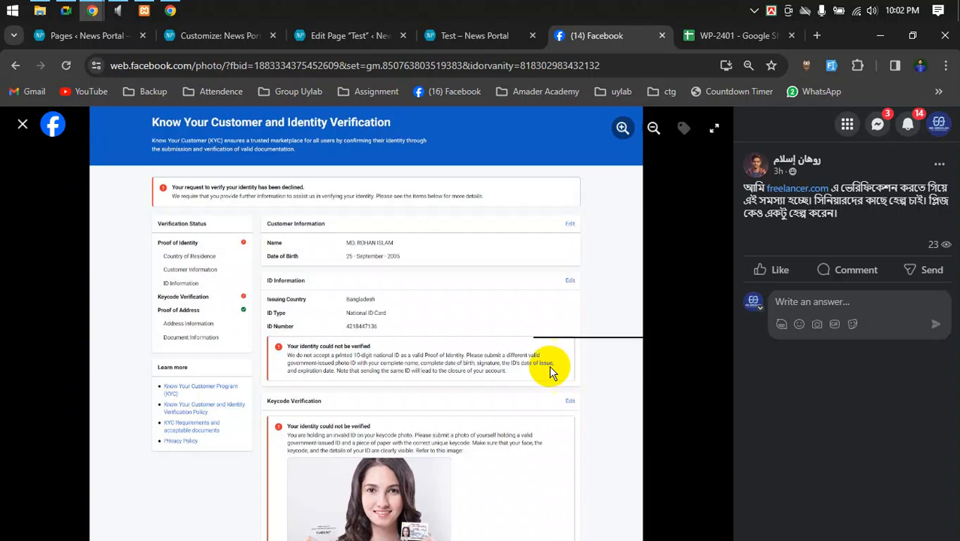
left_click(66, 12)
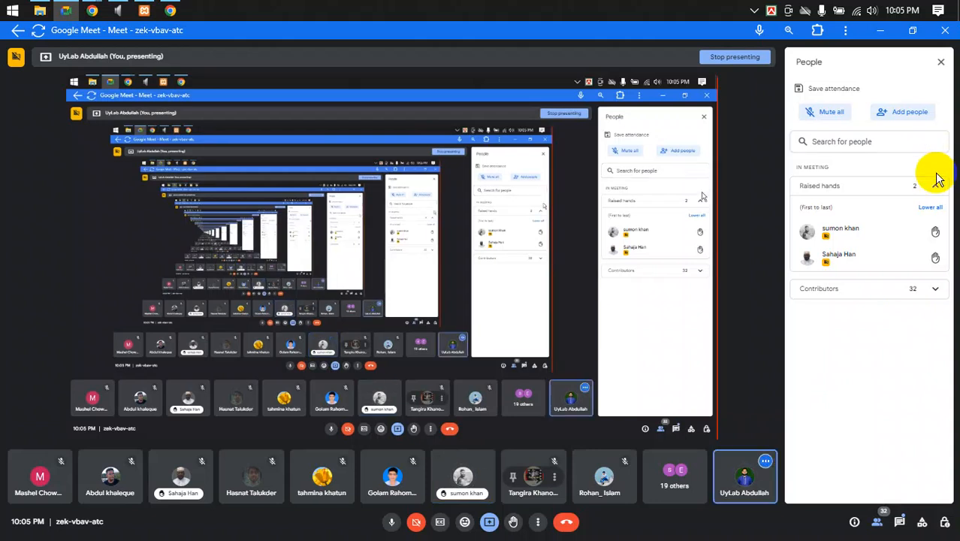
- End the screen share in the Google Meet call using Stop presenting
mouse_move(874, 254)
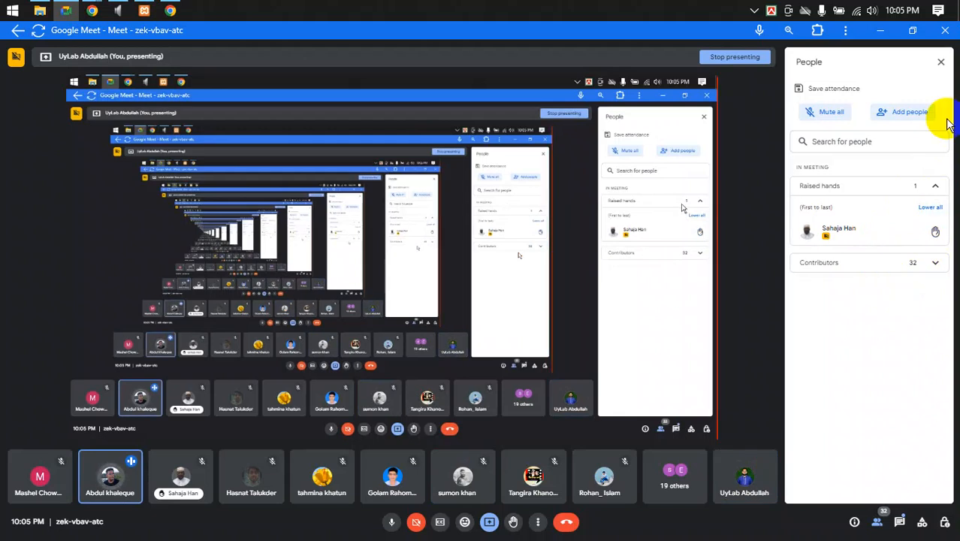
left_click(489, 523)
left_click(511, 492)
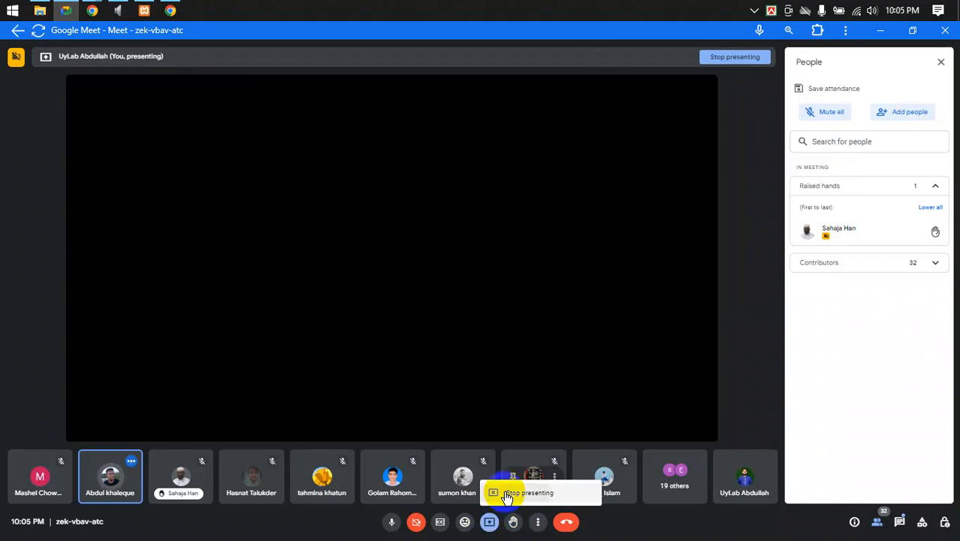